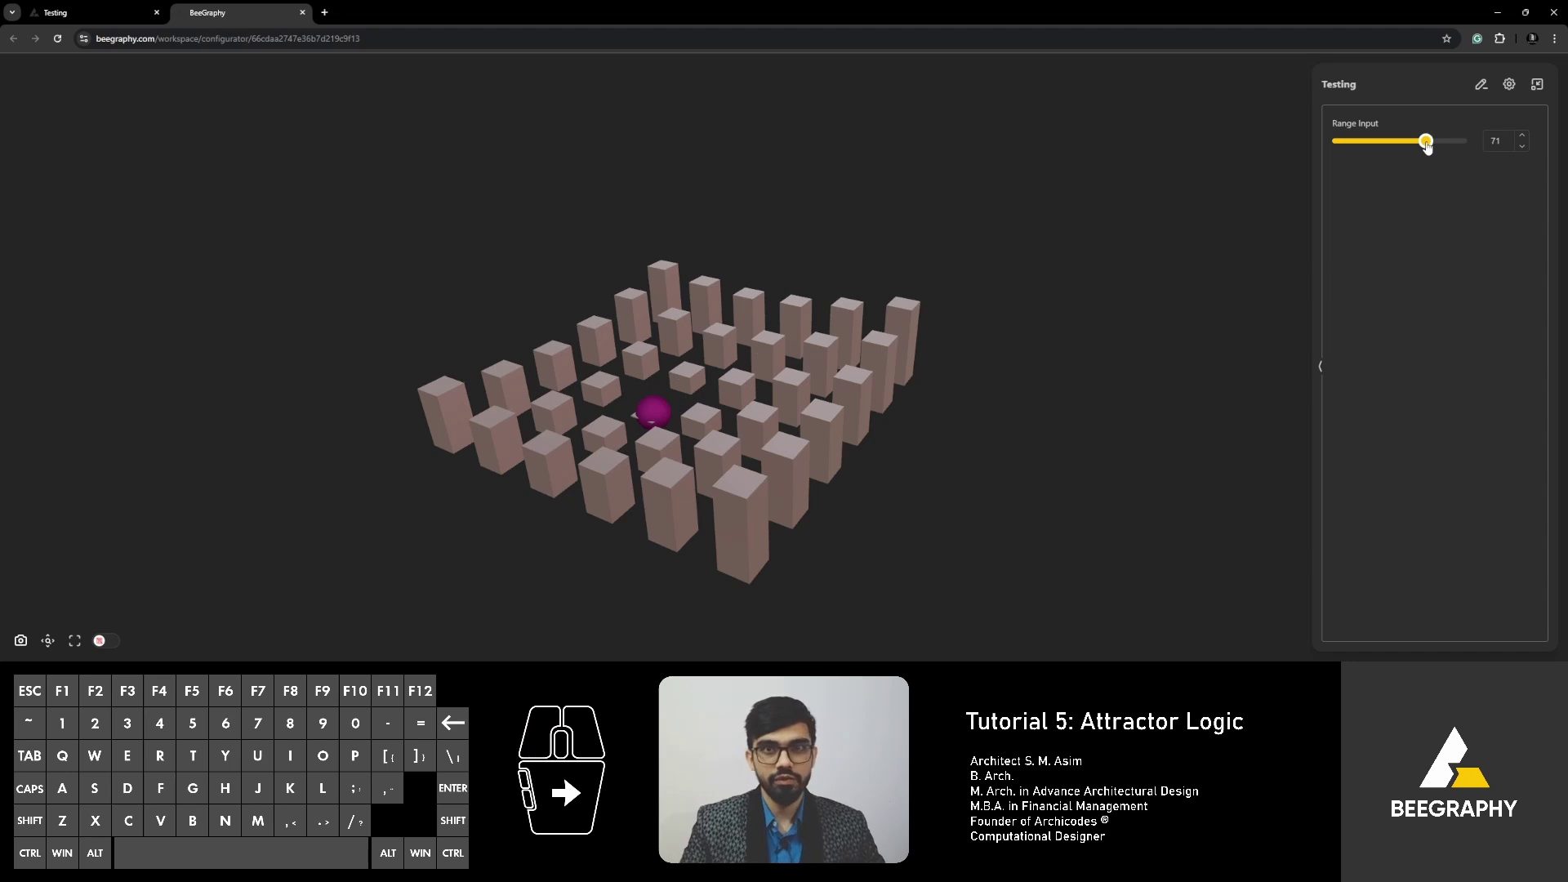
Vary the Range Input in the configurator between about 24 and 71 to examine how the attractor sphere affects the box heights.
drag(1427, 145, 1370, 143)
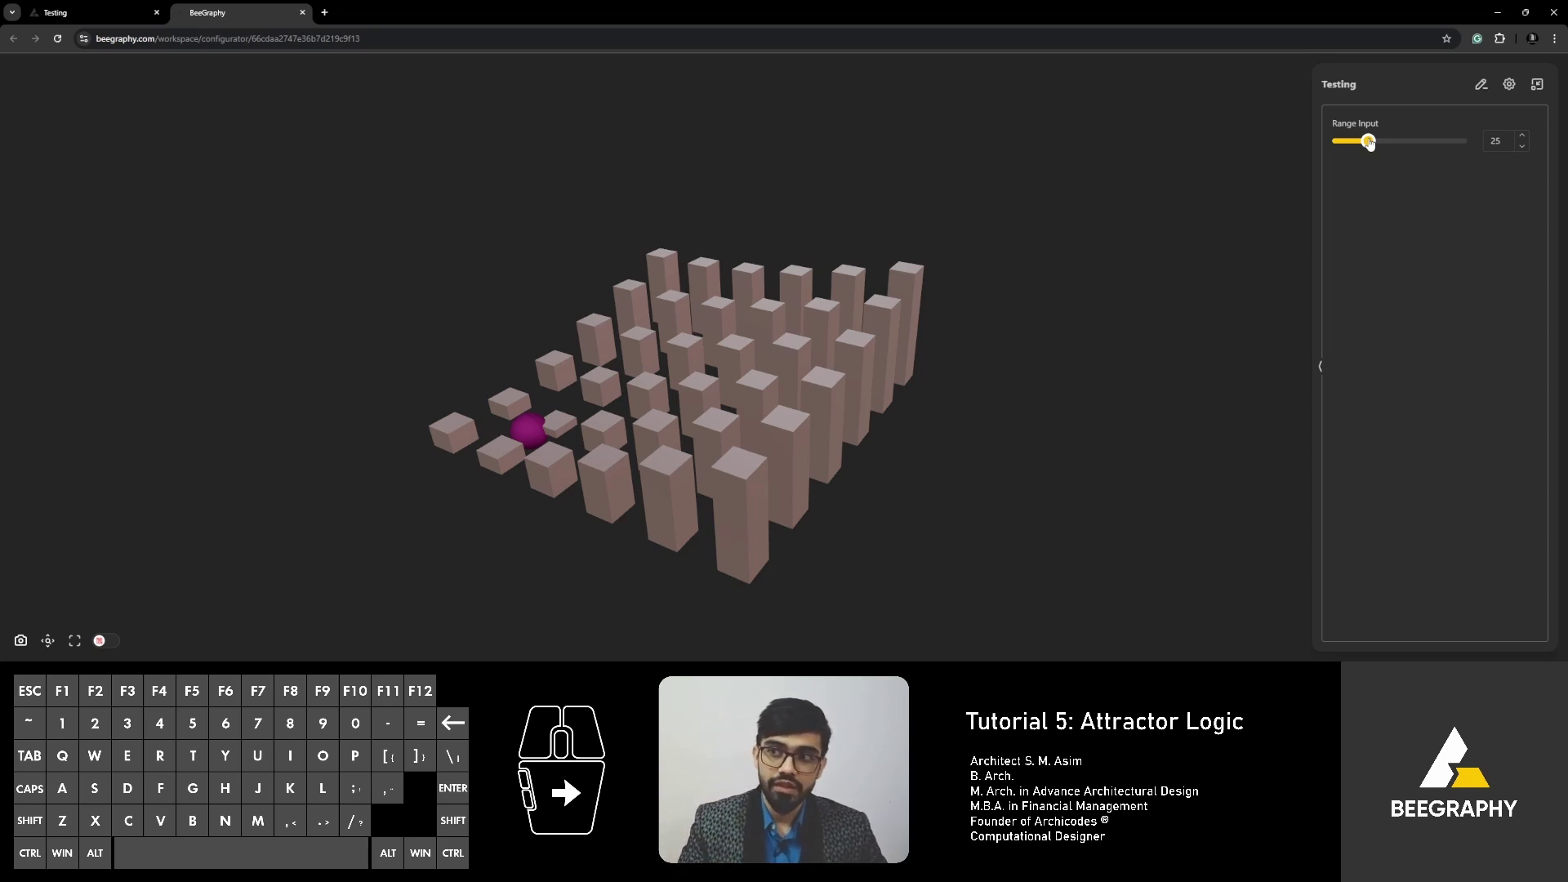
mouse_move(1366, 143)
mouse_down()
mouse_move(1340, 143)
mouse_move(1442, 142)
mouse_move(1384, 143)
mouse_up()
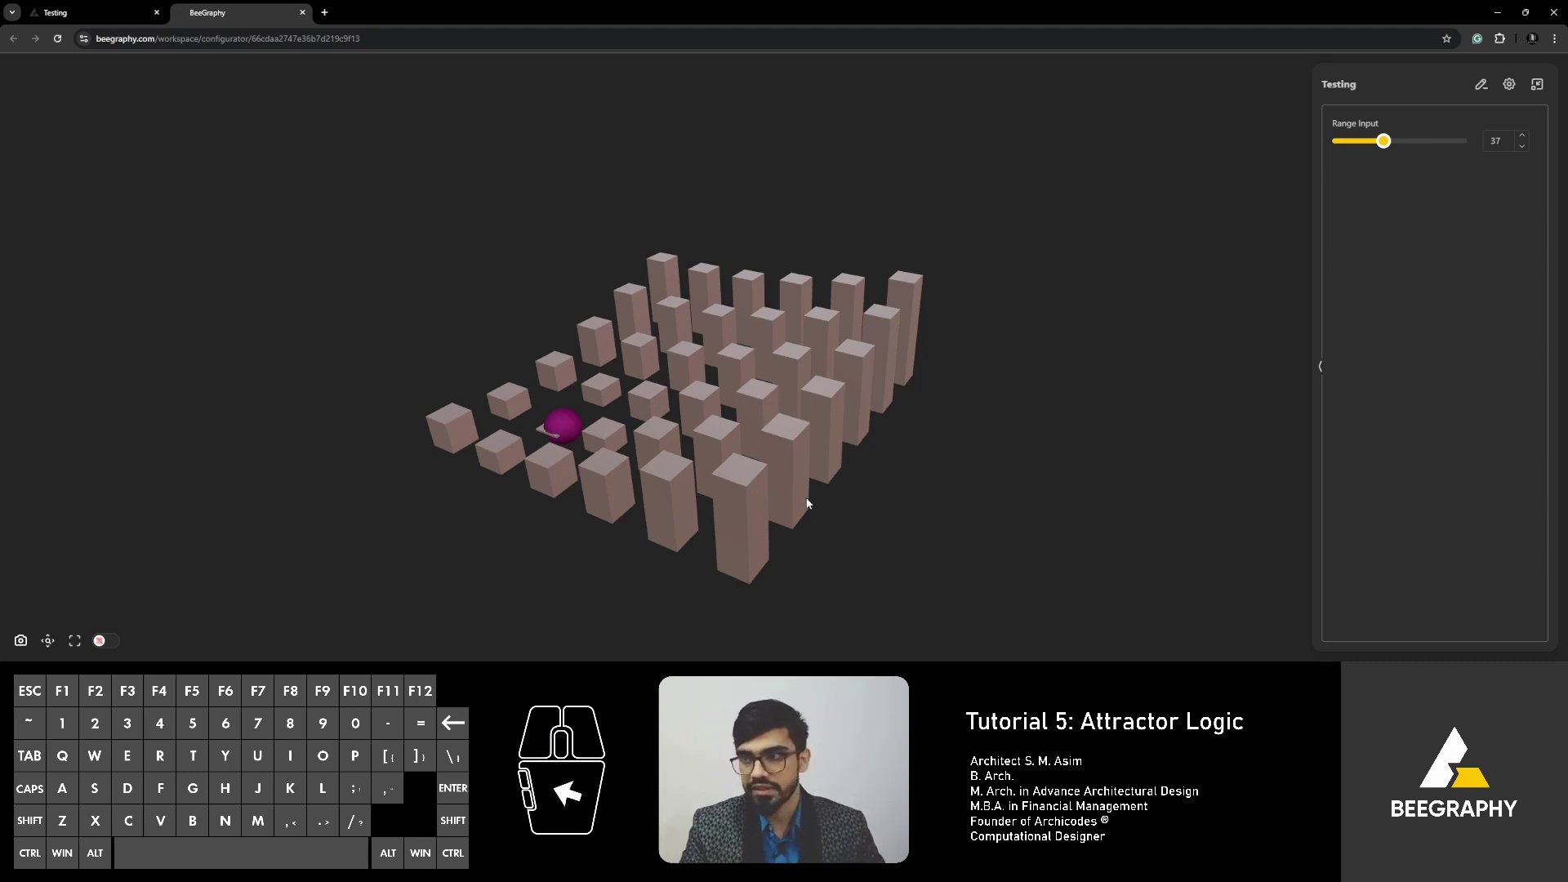
drag(1385, 143, 1367, 141)
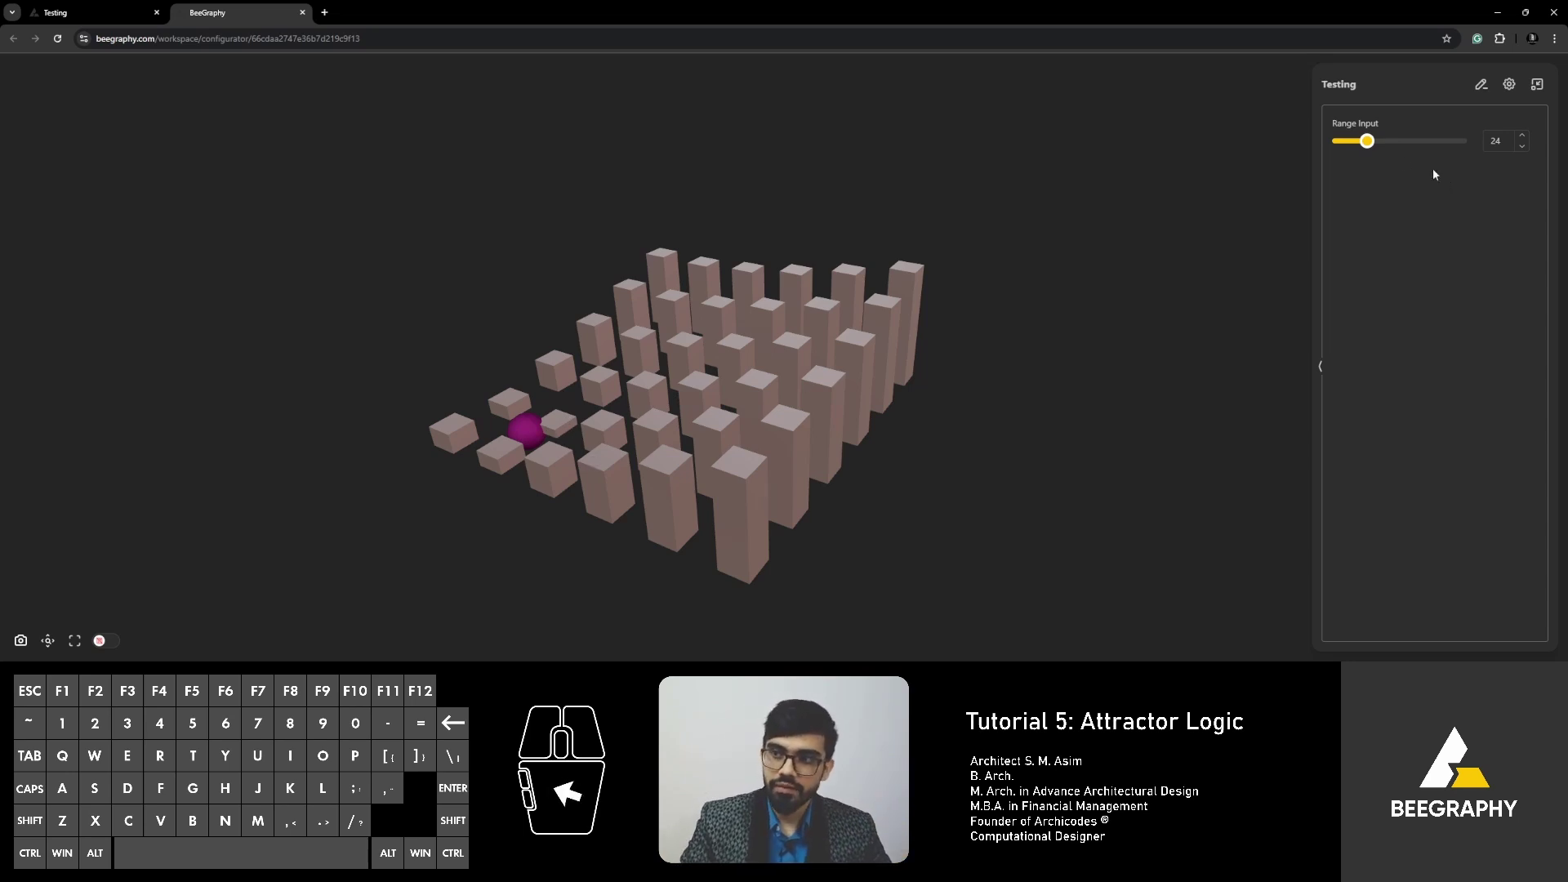
drag(1368, 141, 1425, 142)
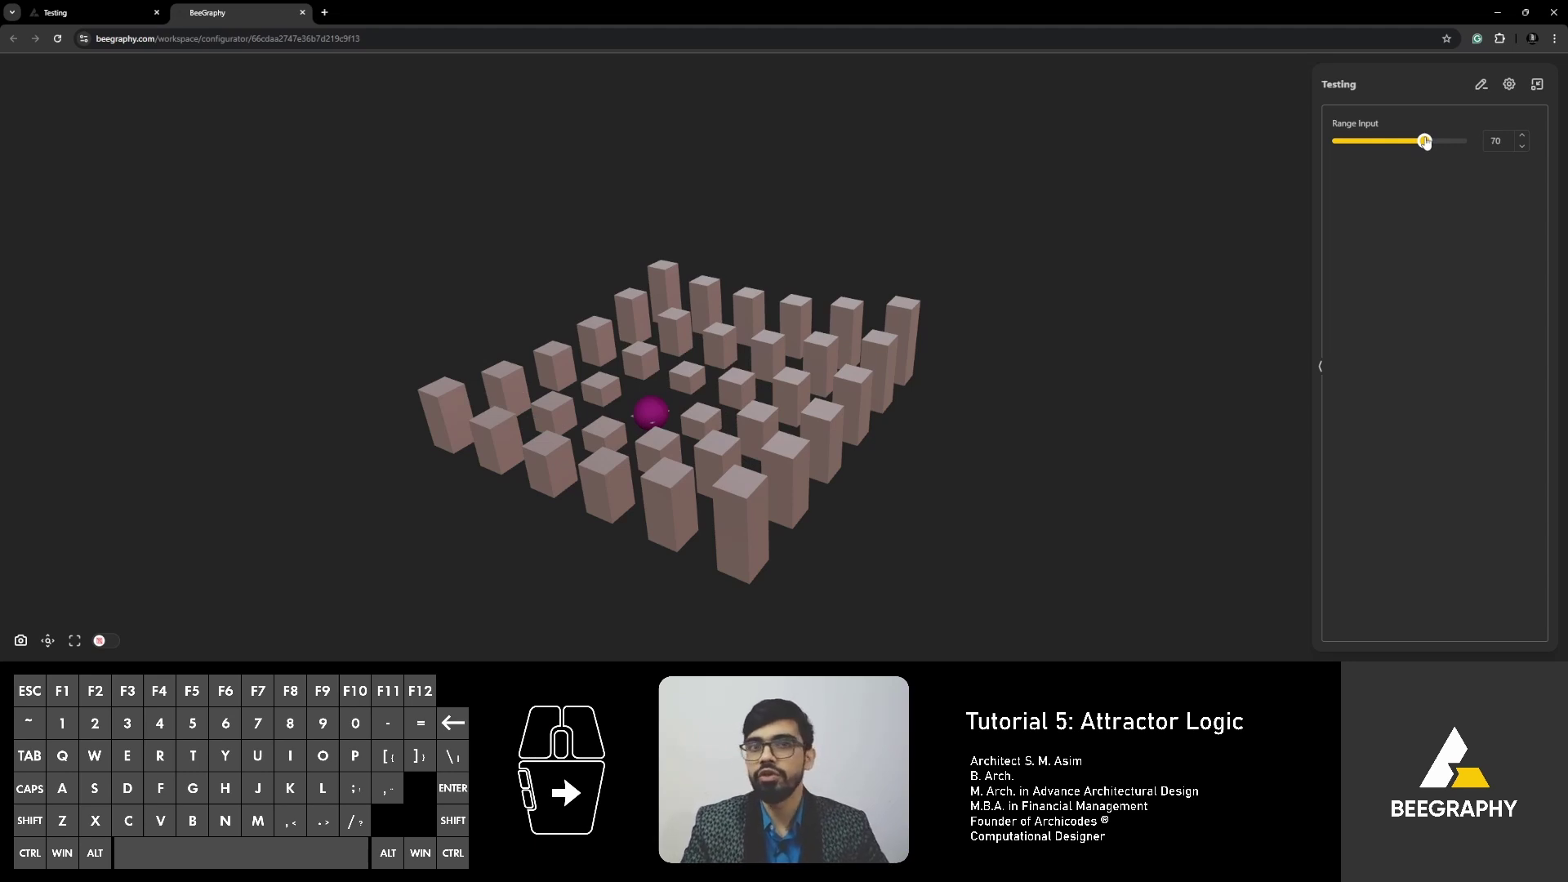
drag(1425, 142, 1386, 143)
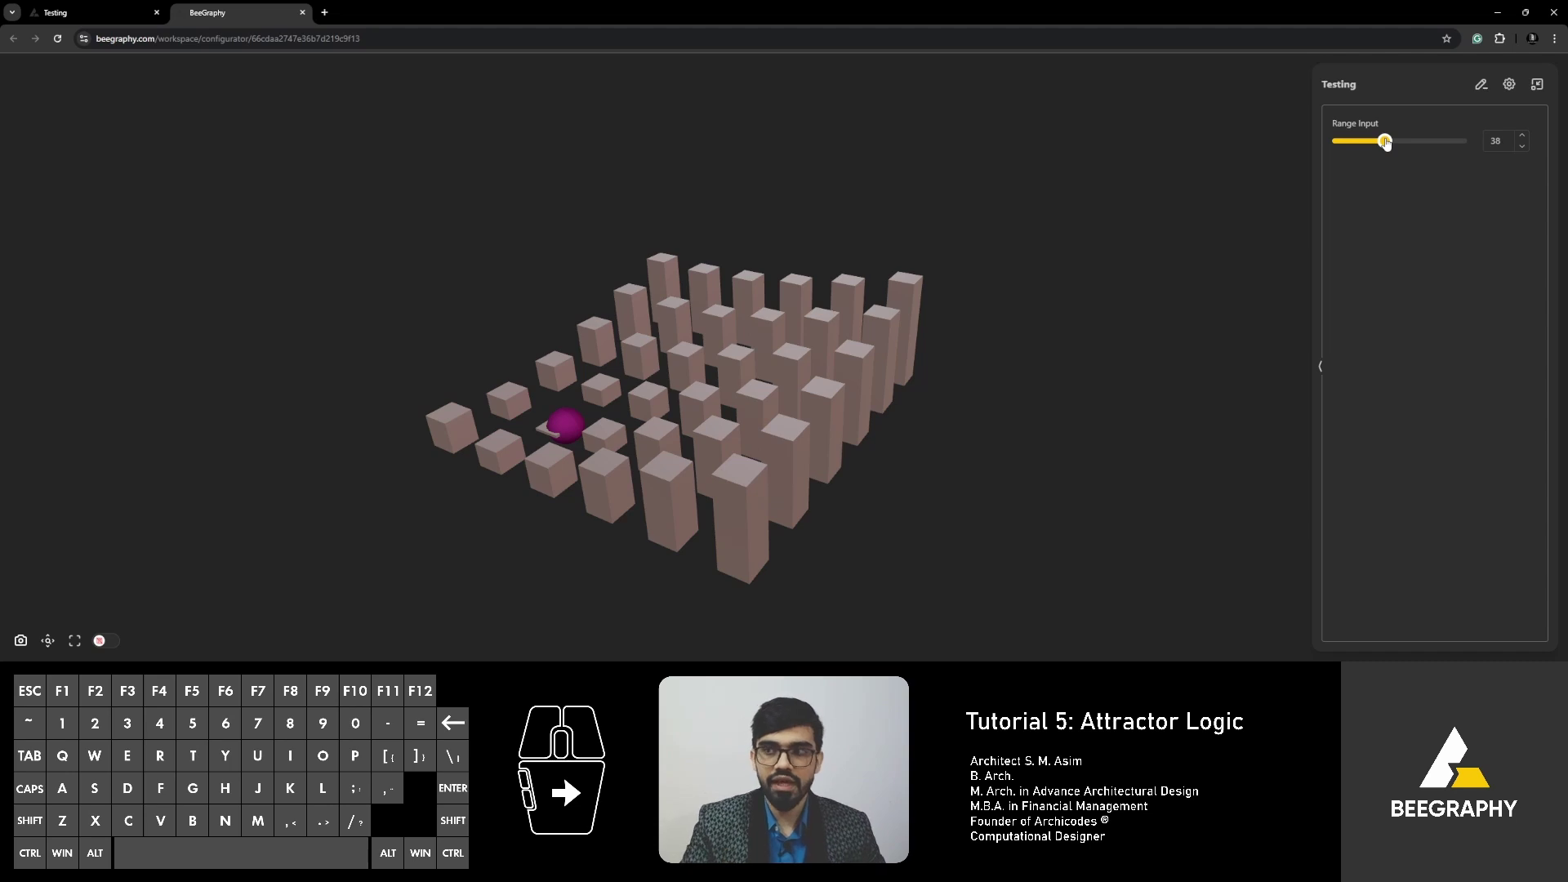
drag(1386, 143, 1404, 142)
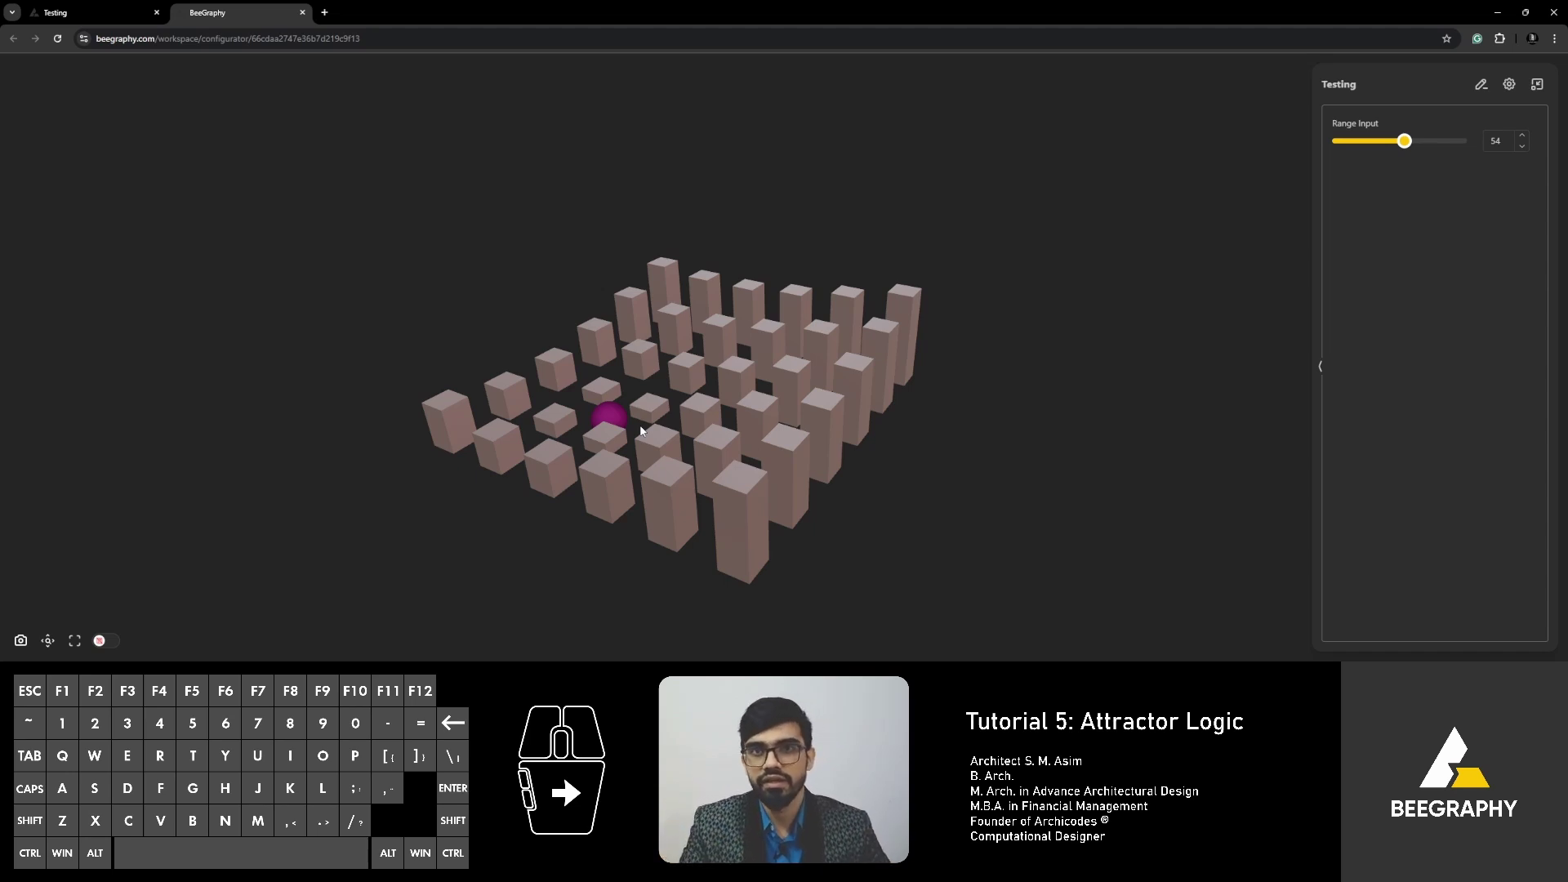
drag(1406, 142, 1427, 145)
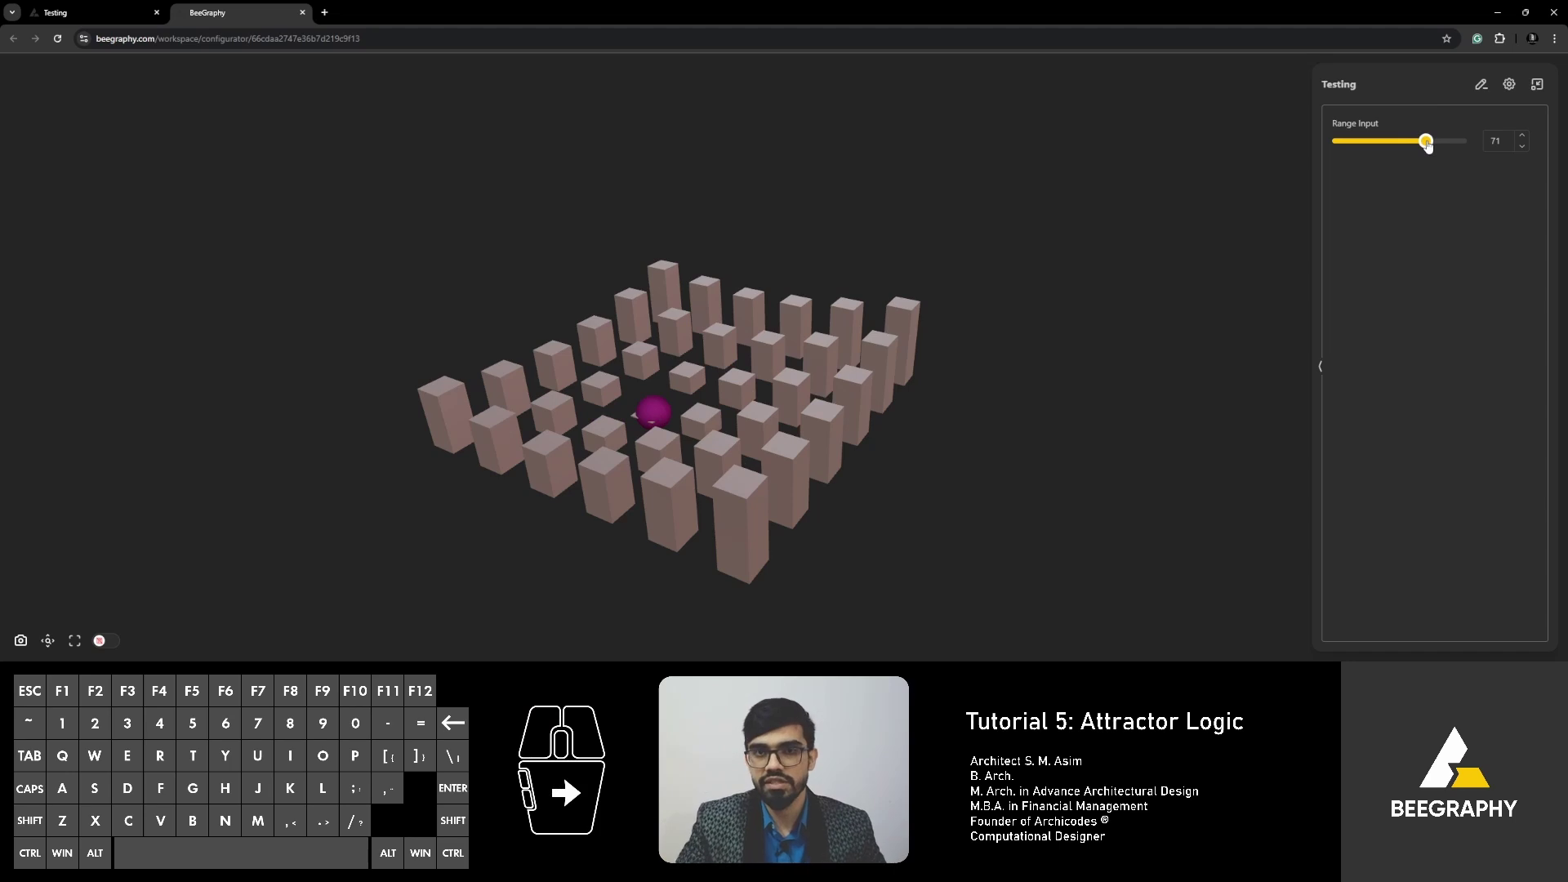
drag(1427, 144, 1395, 141)
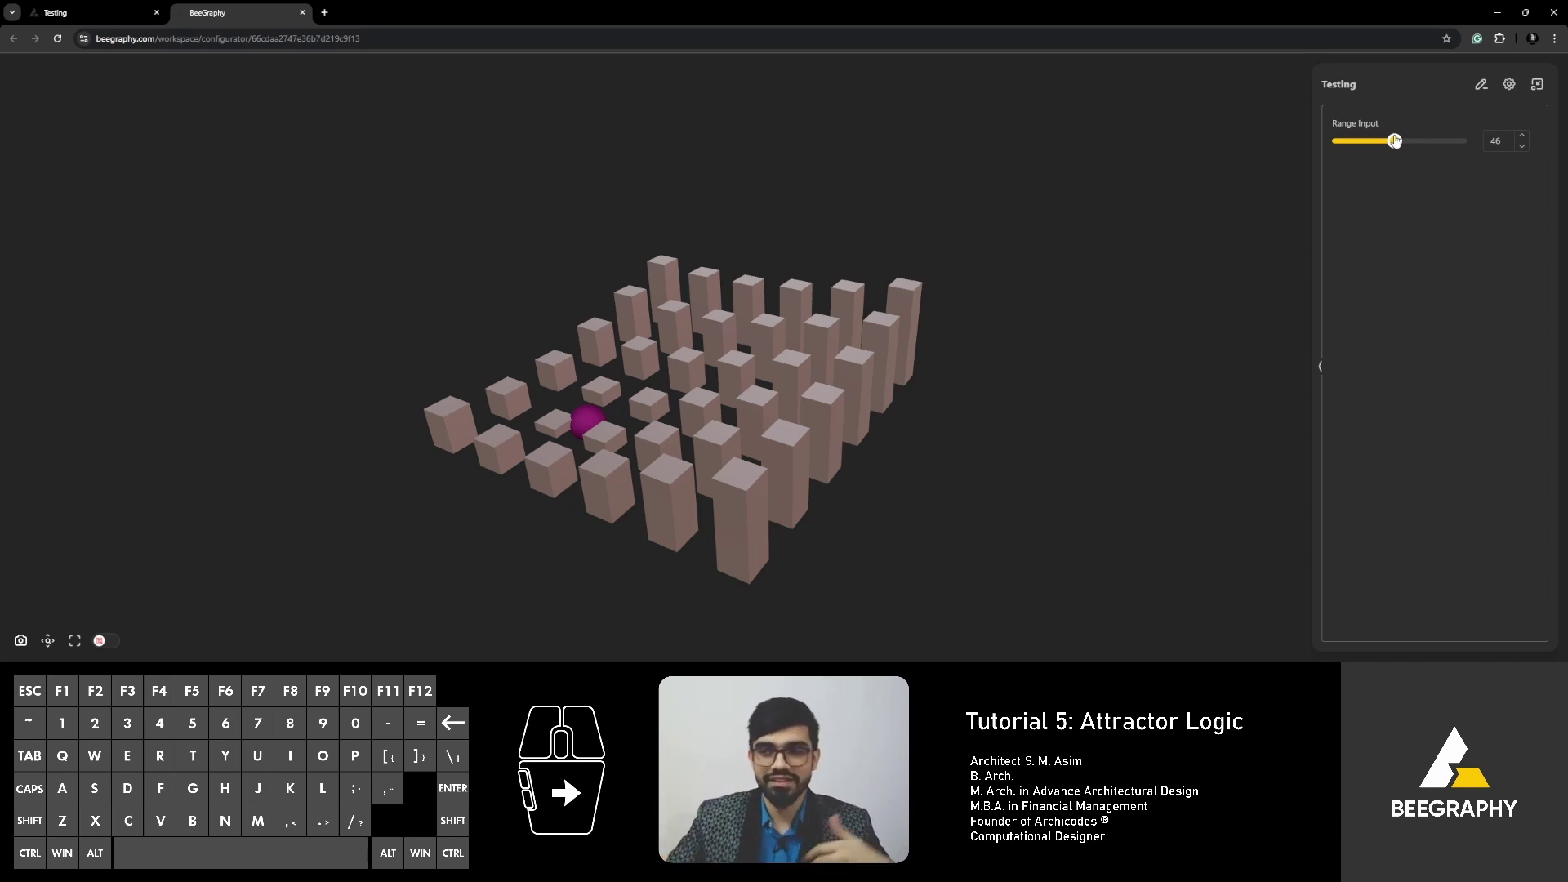
mouse_move(1395, 141)
mouse_down()
mouse_move(1438, 140)
mouse_move(1409, 141)
mouse_up()
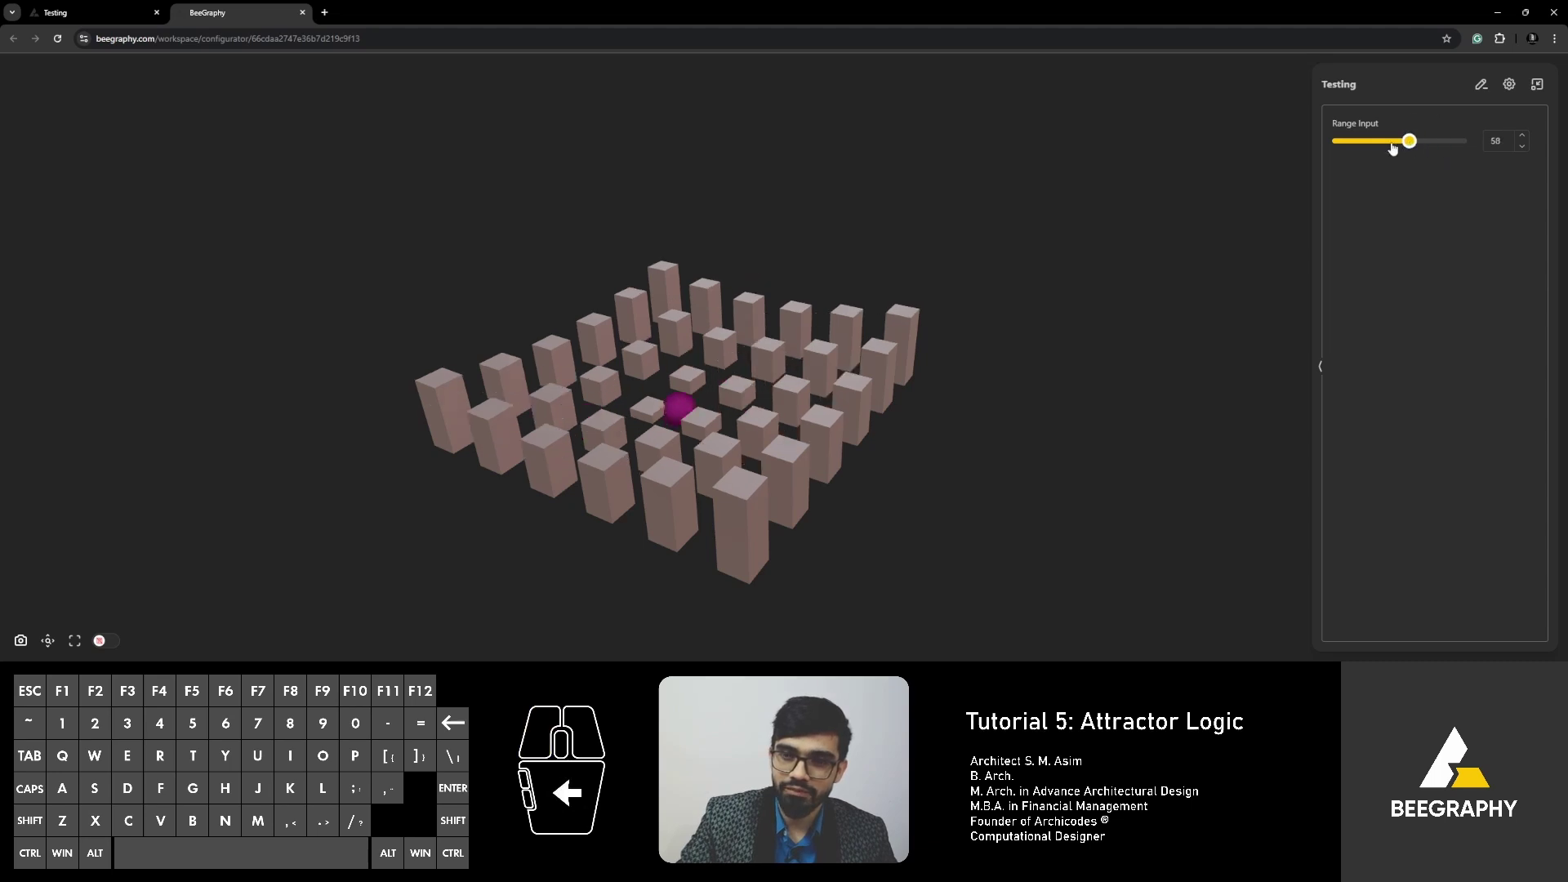
Leave the Testing model and open the model "05 Attractor logic - part A" from My Models.
click(41, 14)
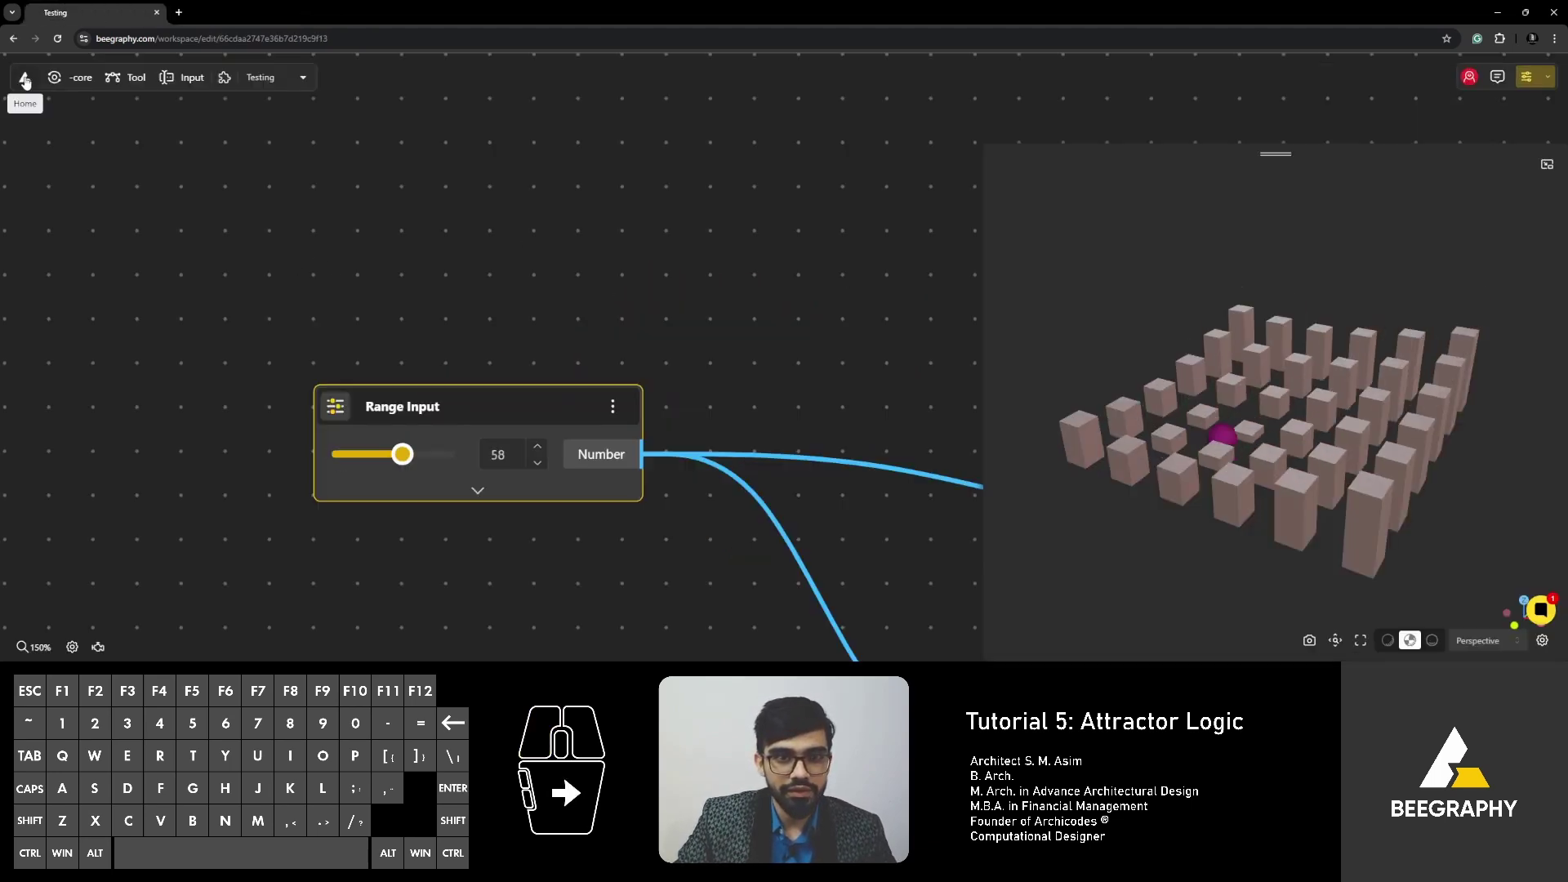
click(24, 79)
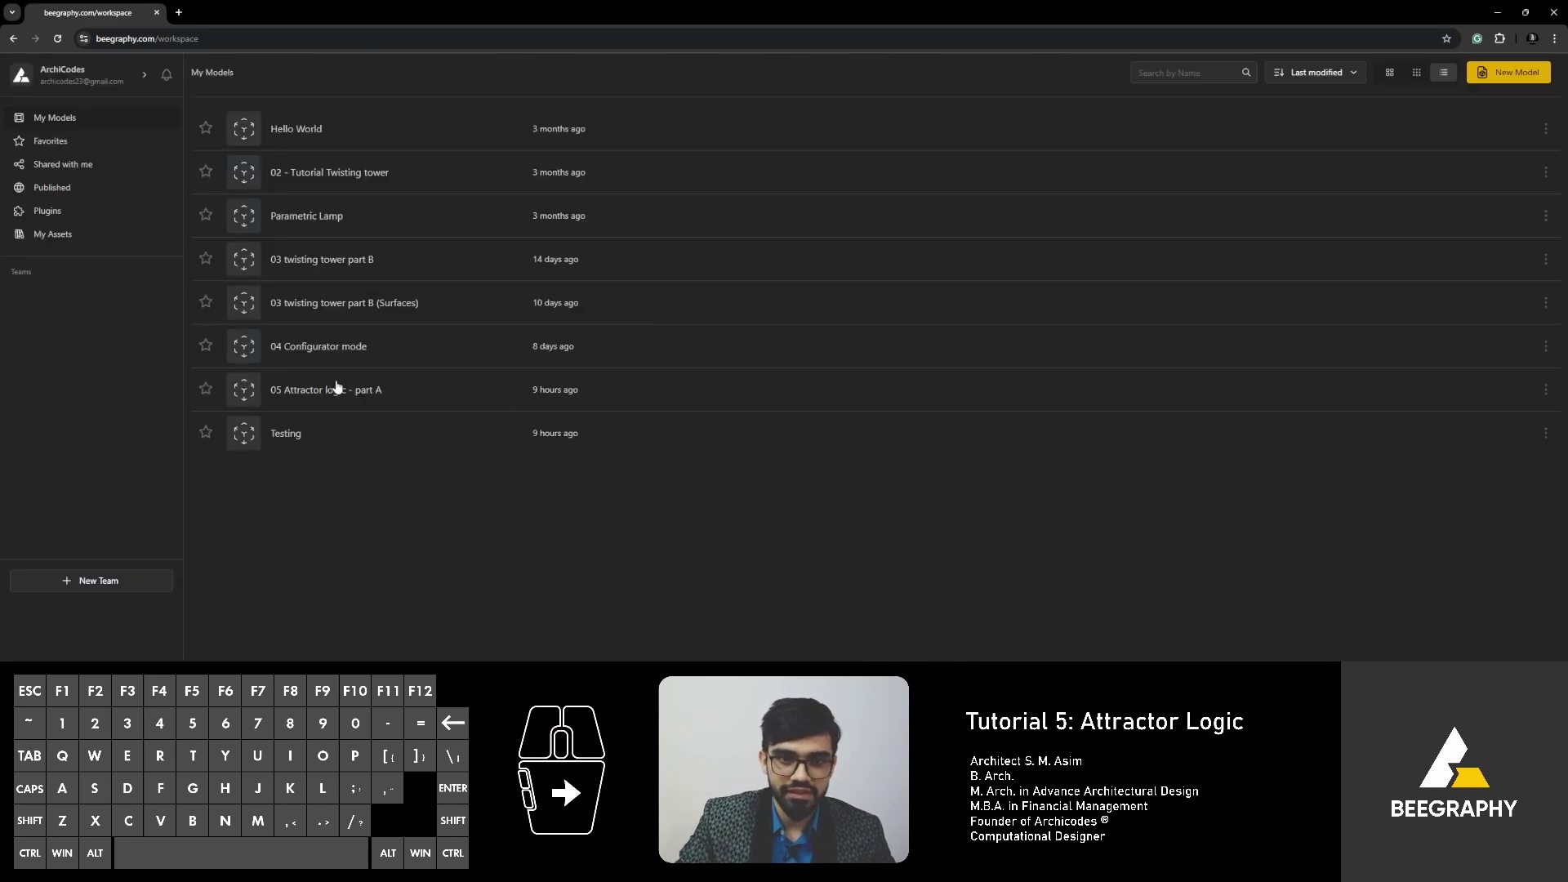
click(384, 389)
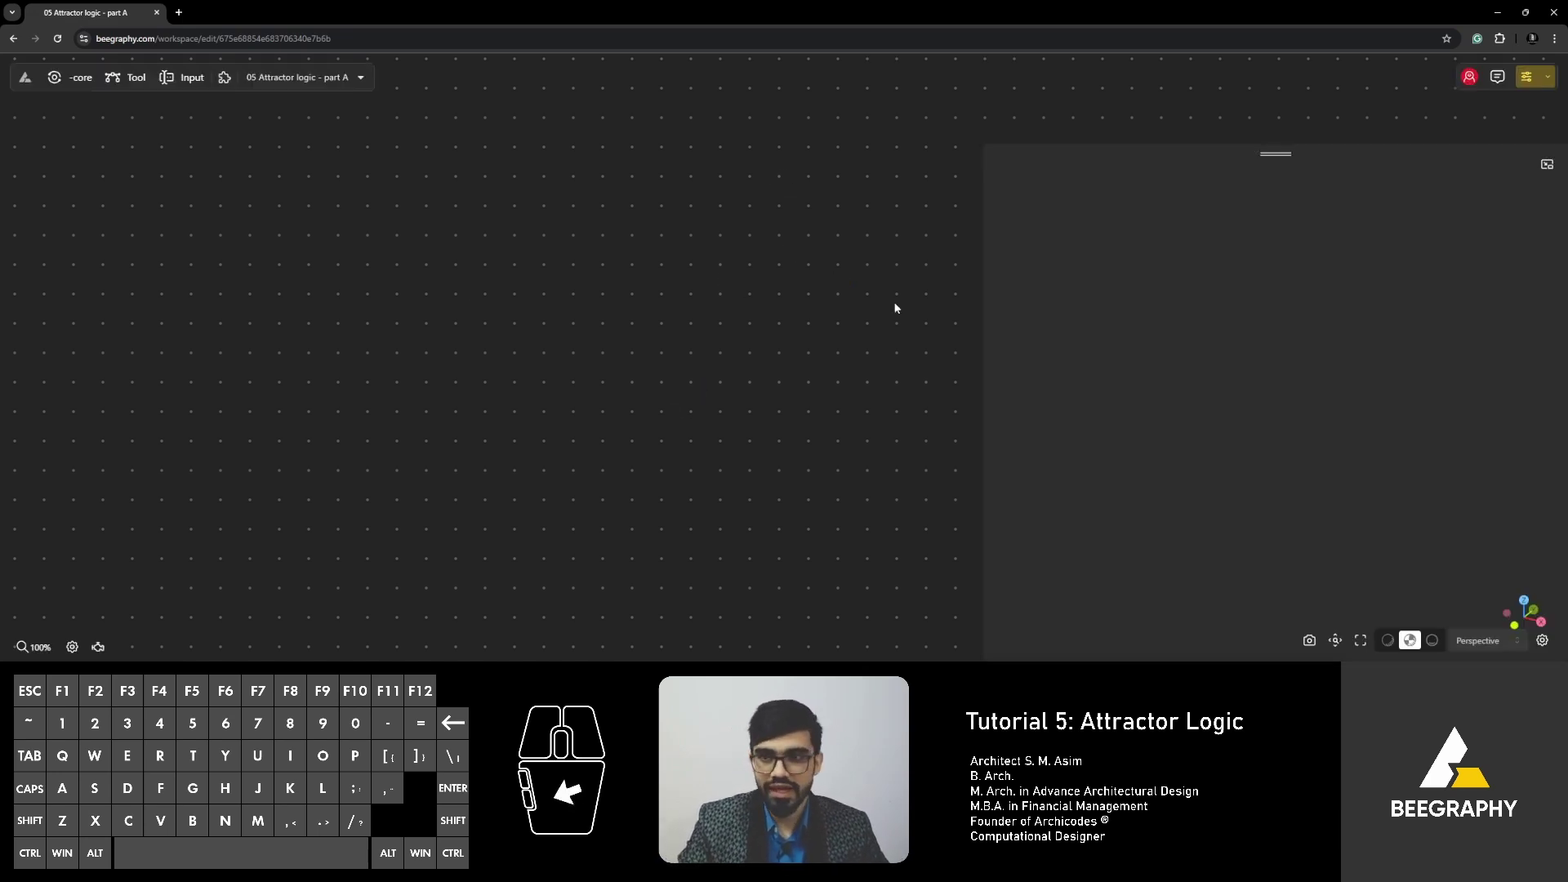
Search the components for "grid" and add a Square Grid node to the empty canvas.
double_click(497, 359)
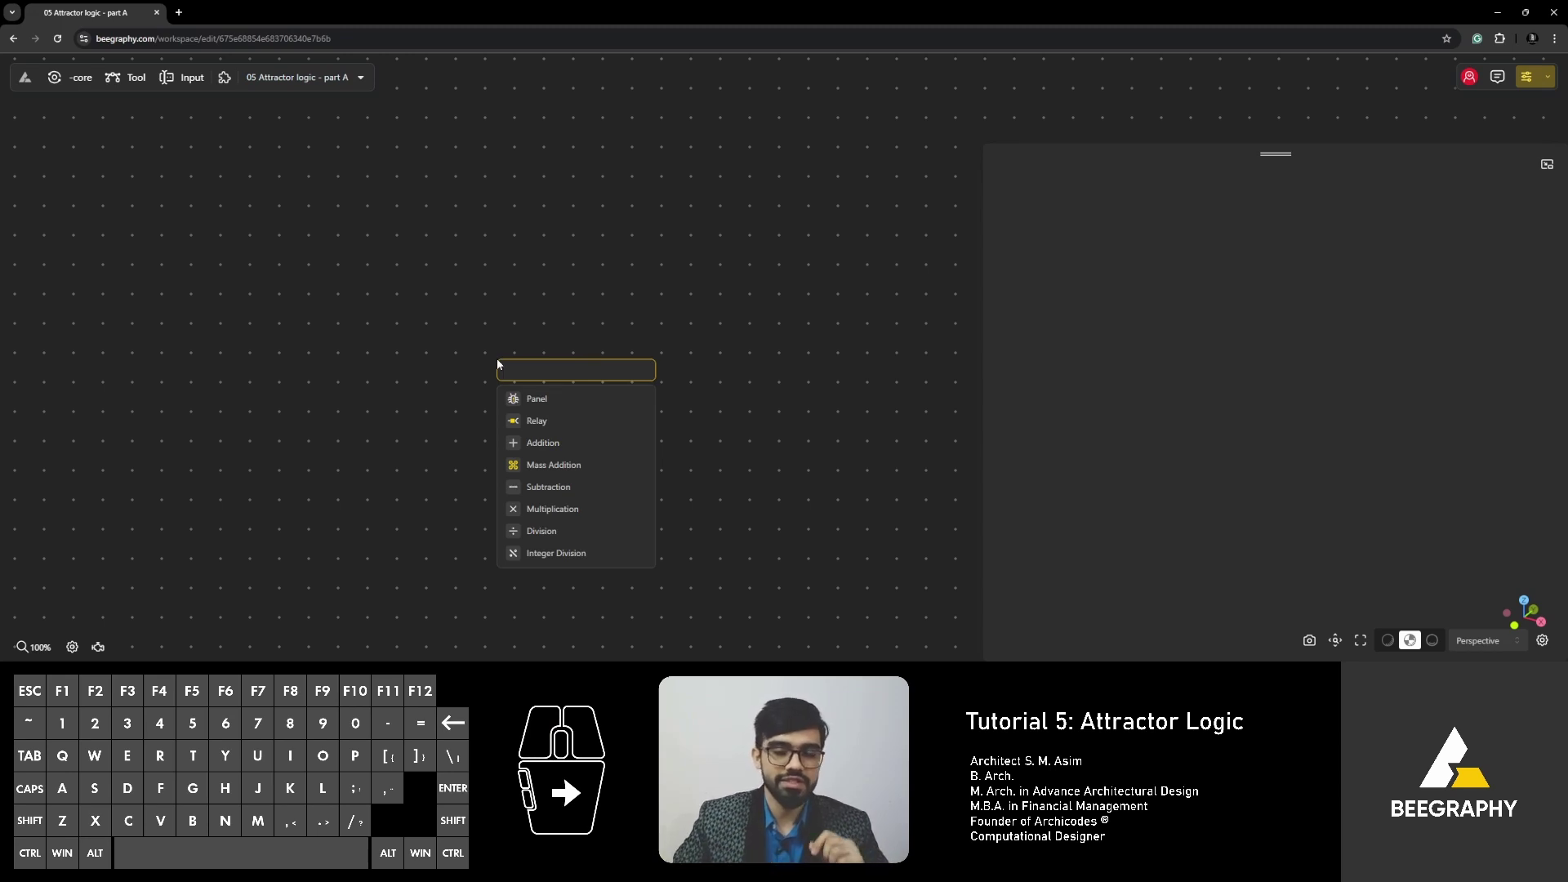
double_click(484, 333)
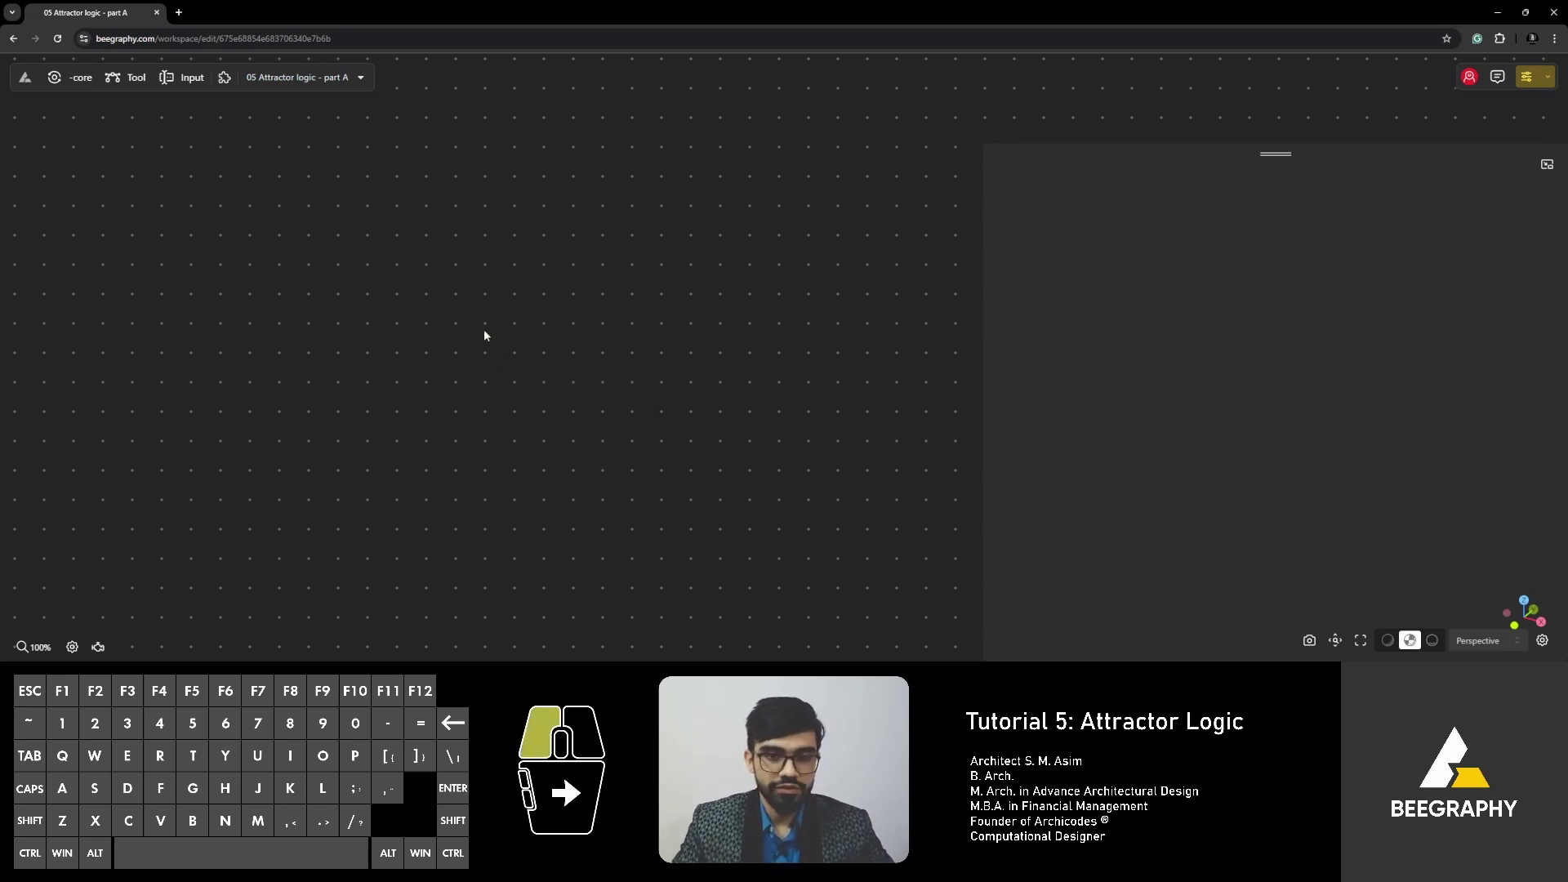
text(grid)
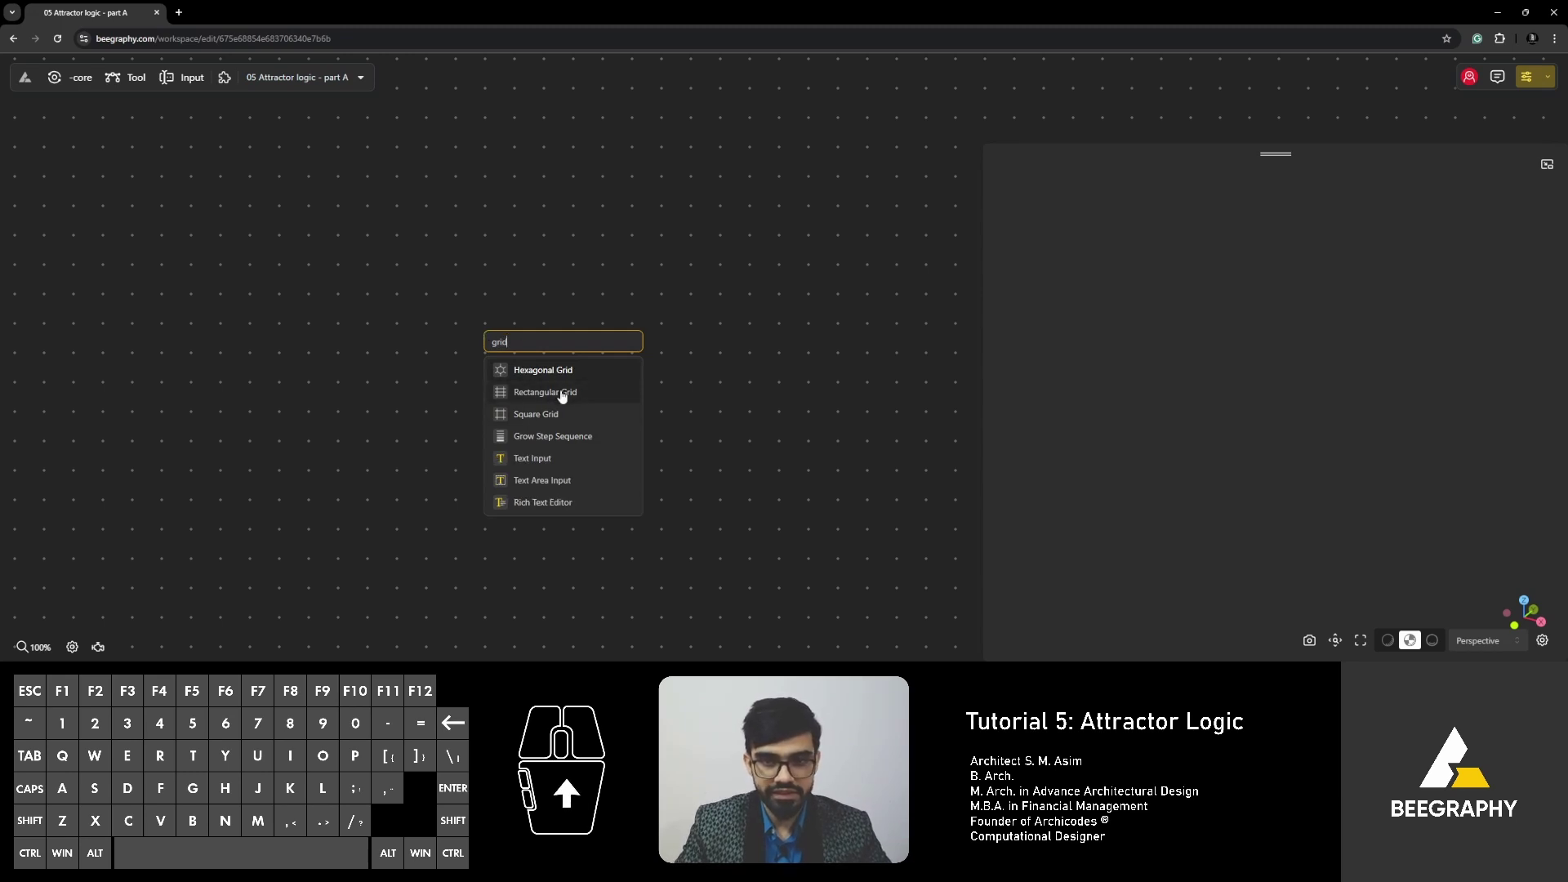
click(546, 417)
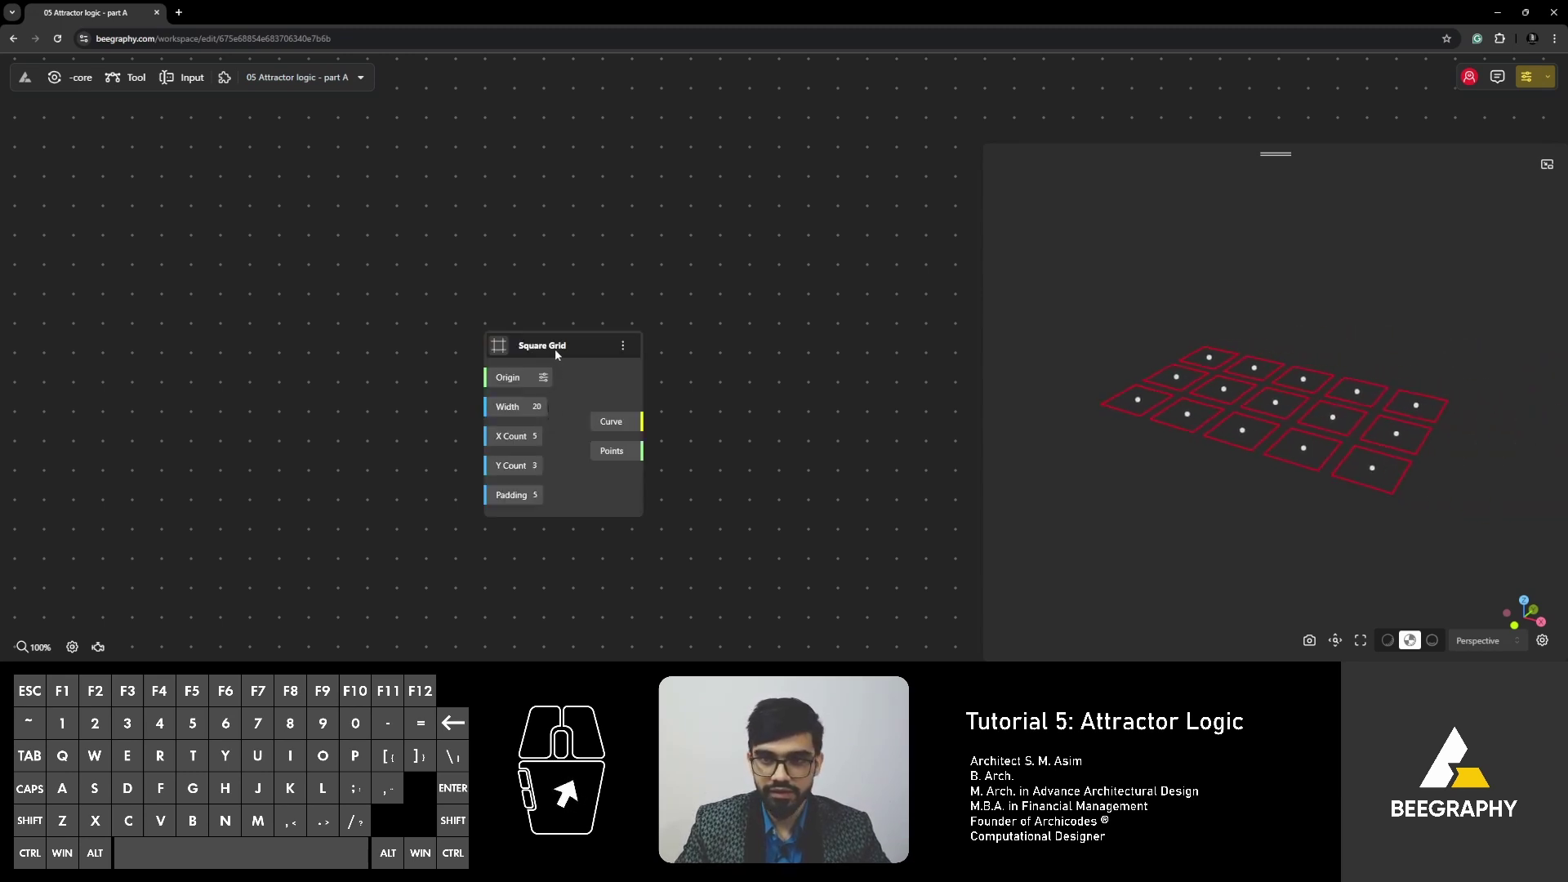
drag(549, 350, 468, 332)
right_drag(388, 443, 448, 452)
scroll(437, 432, up, 3)
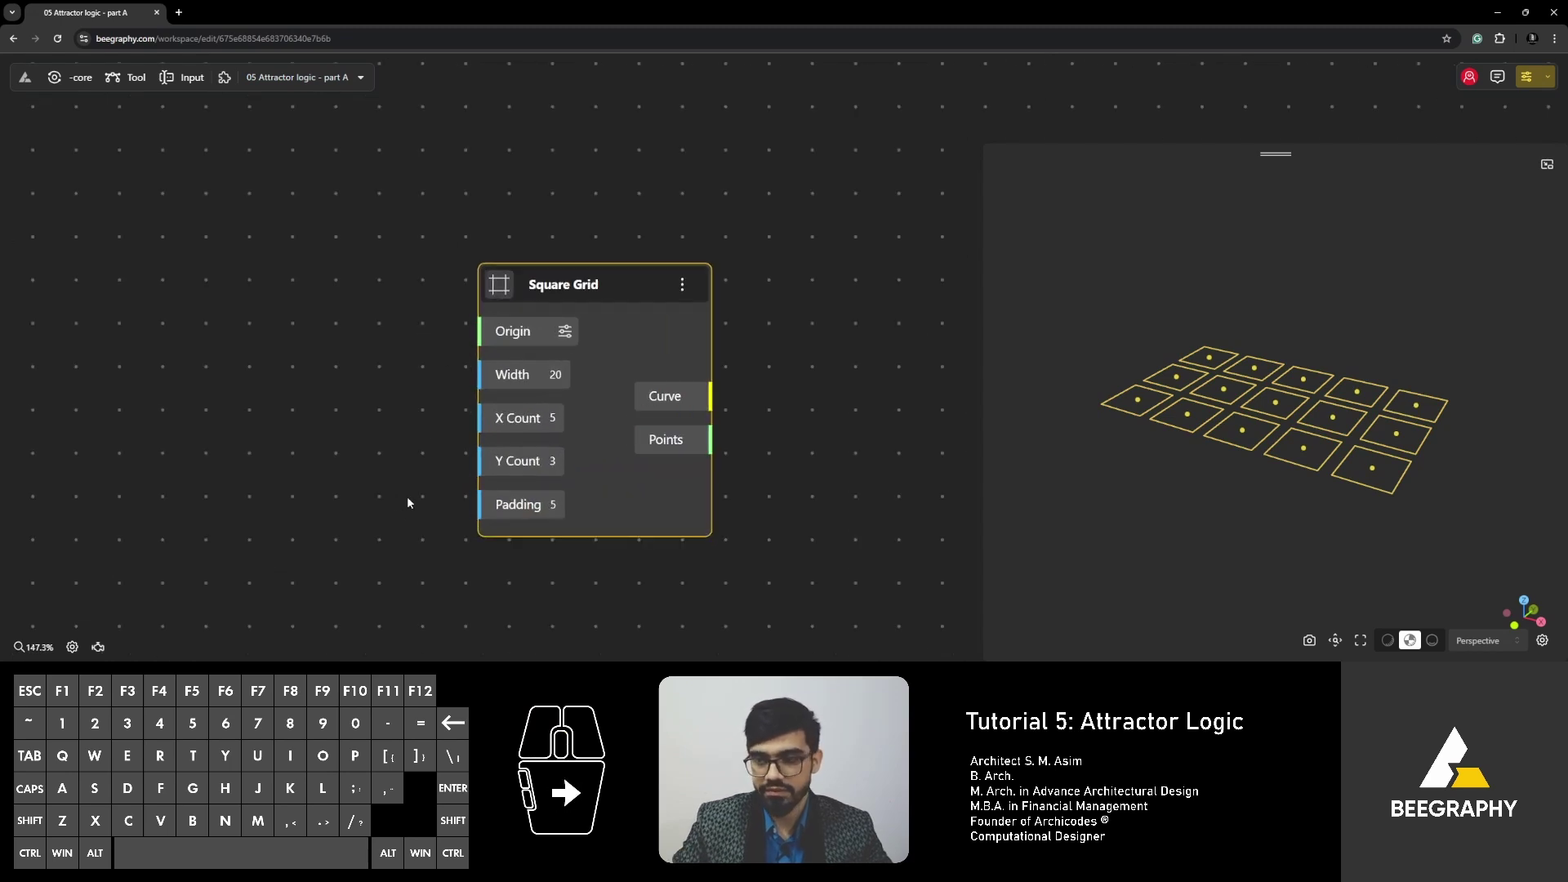
Add a Range Input node and place it on the input side of the Square Grid node.
double_click(366, 433)
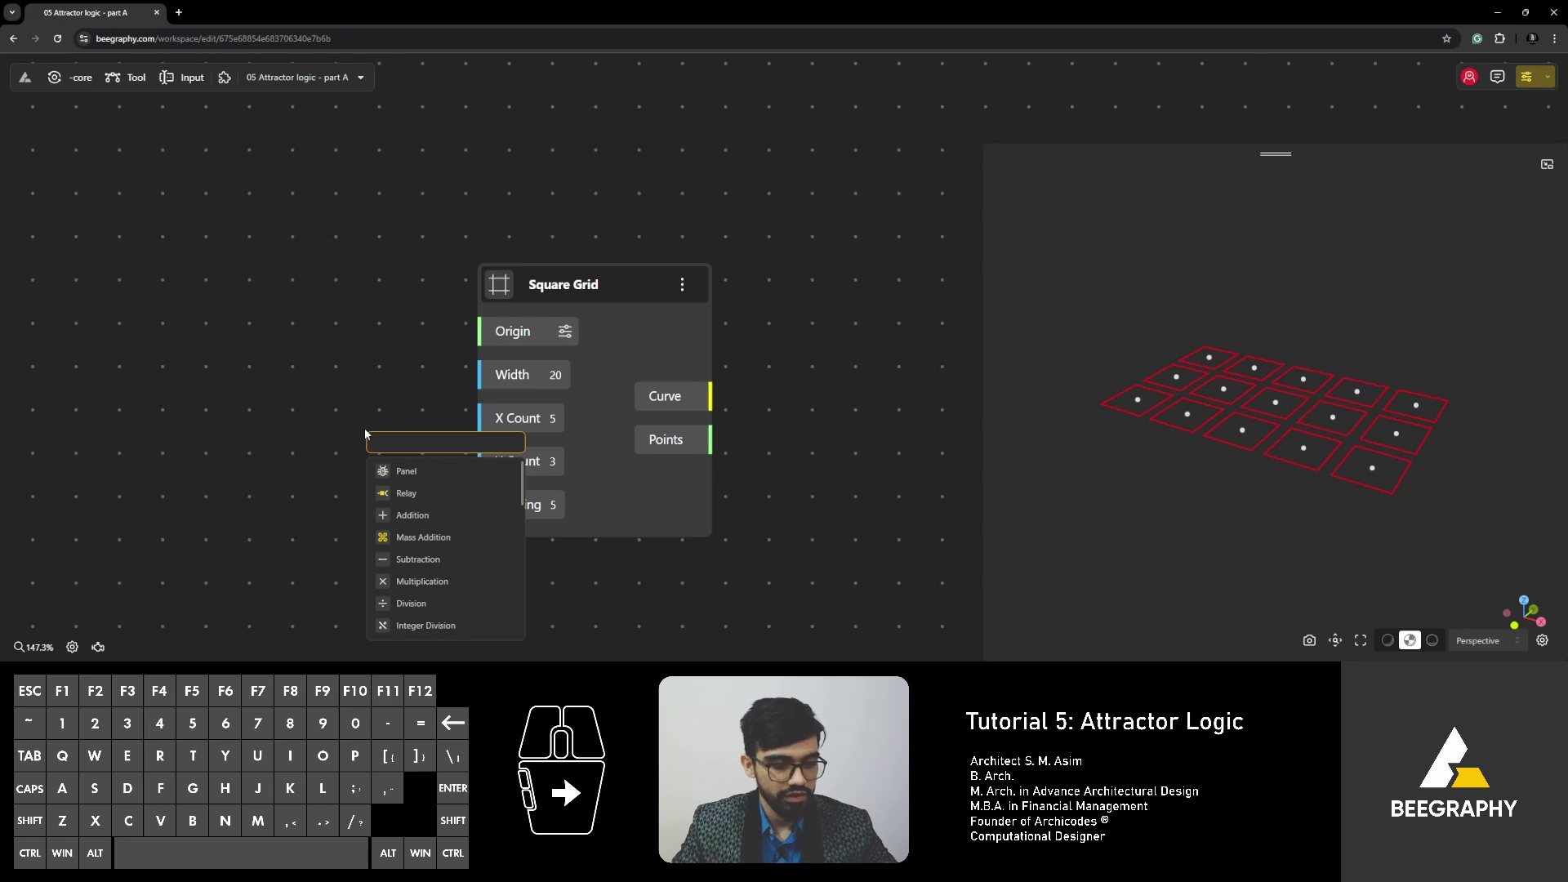
text(number)
key(Return)
drag(383, 445, 256, 399)
double_click(255, 400)
text(range)
click(307, 457)
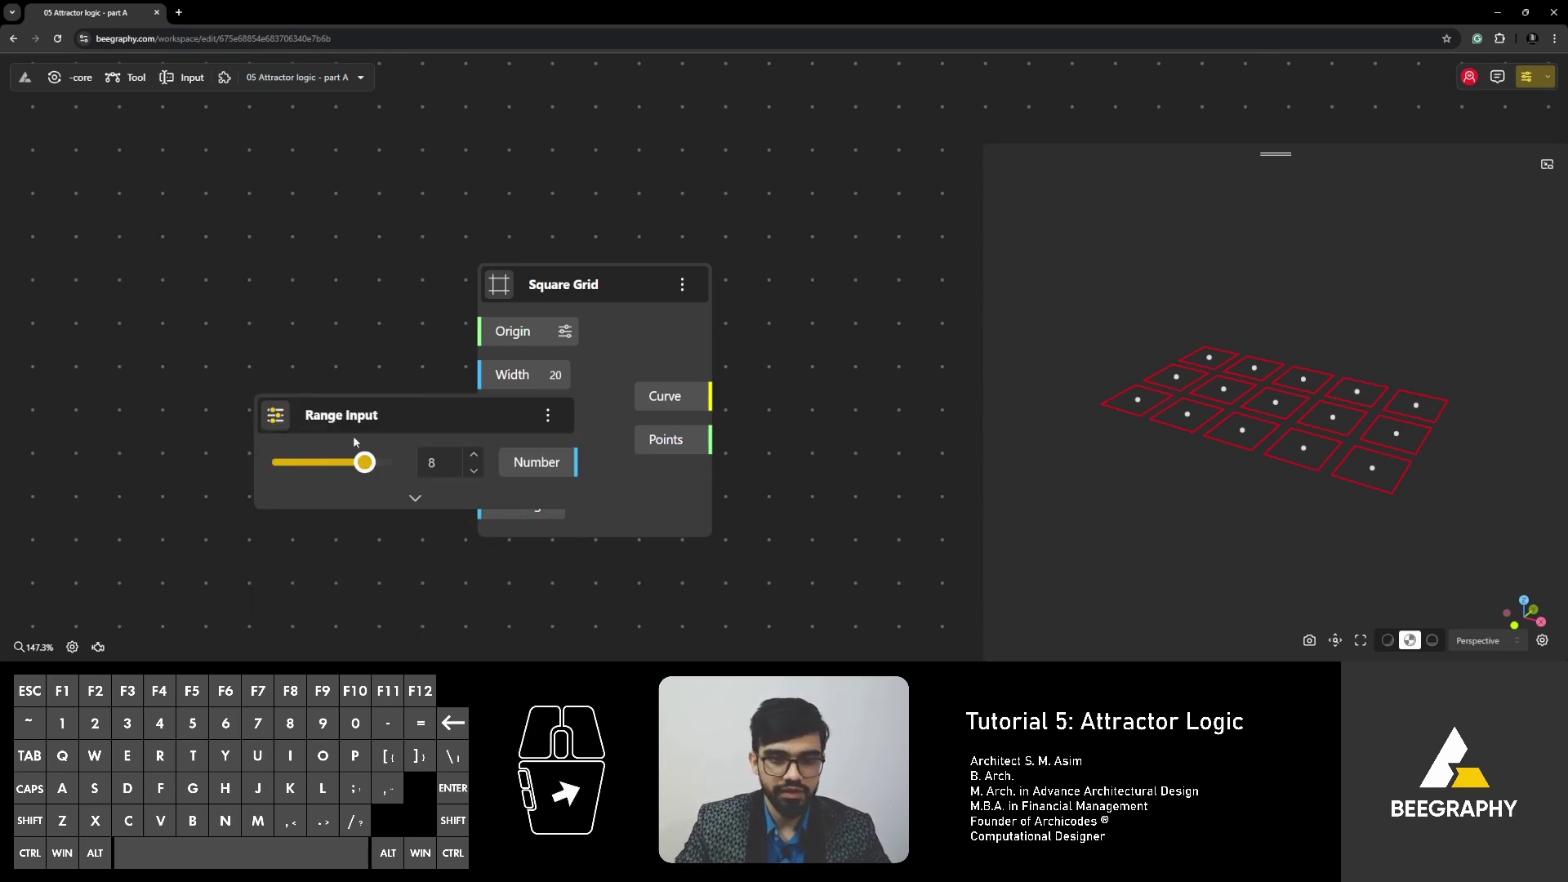
drag(382, 407, 159, 339)
Connect the Range Input's Number output to both the X Count and Y Count inputs of the Square Grid.
drag(350, 394, 479, 418)
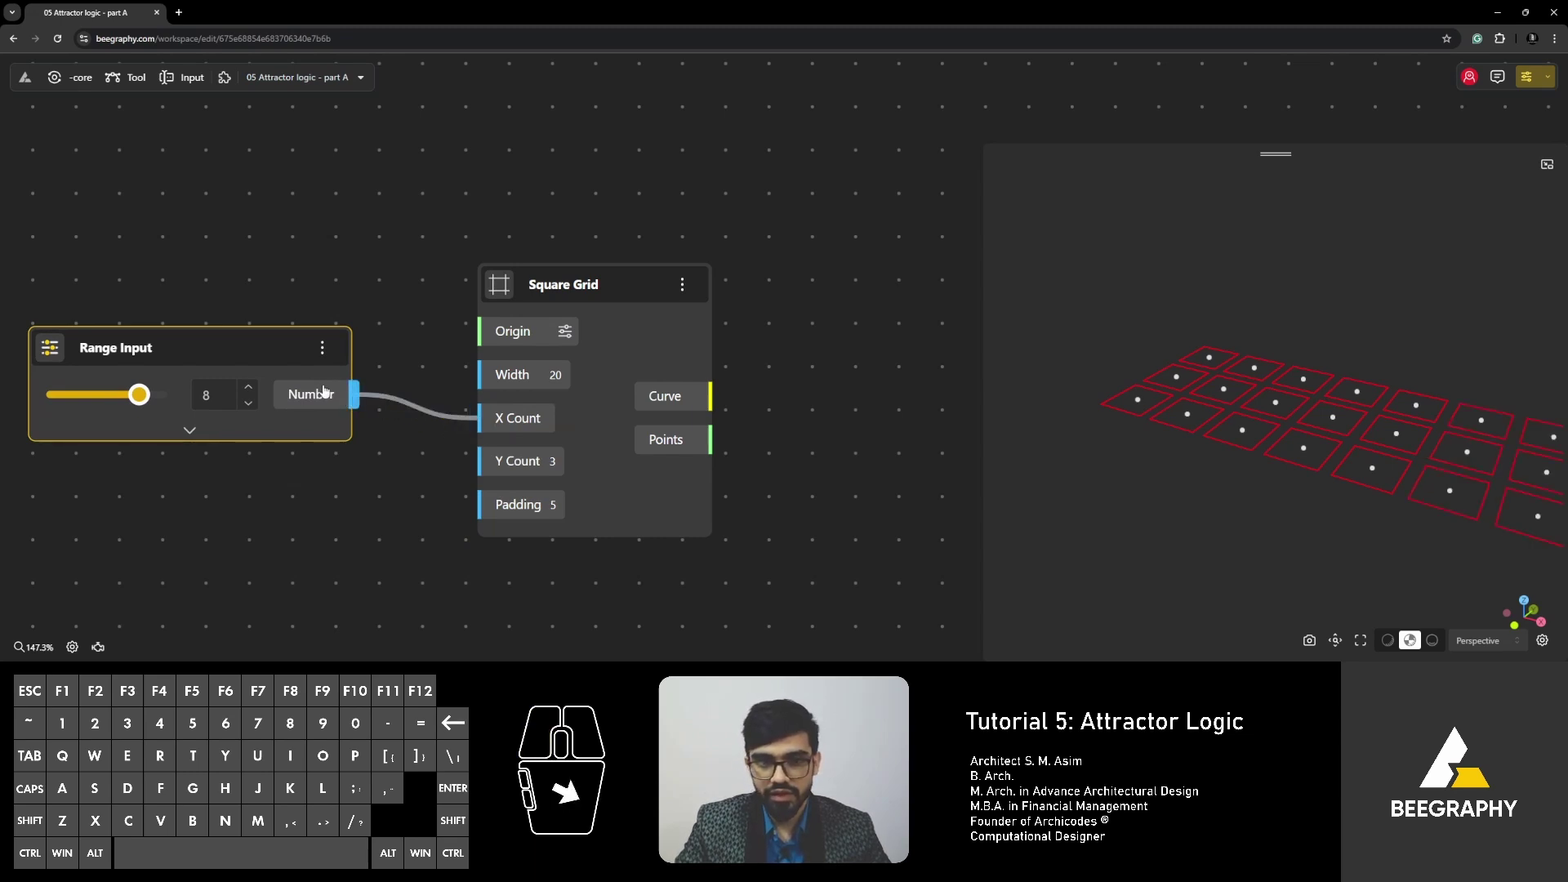
drag(352, 395, 480, 461)
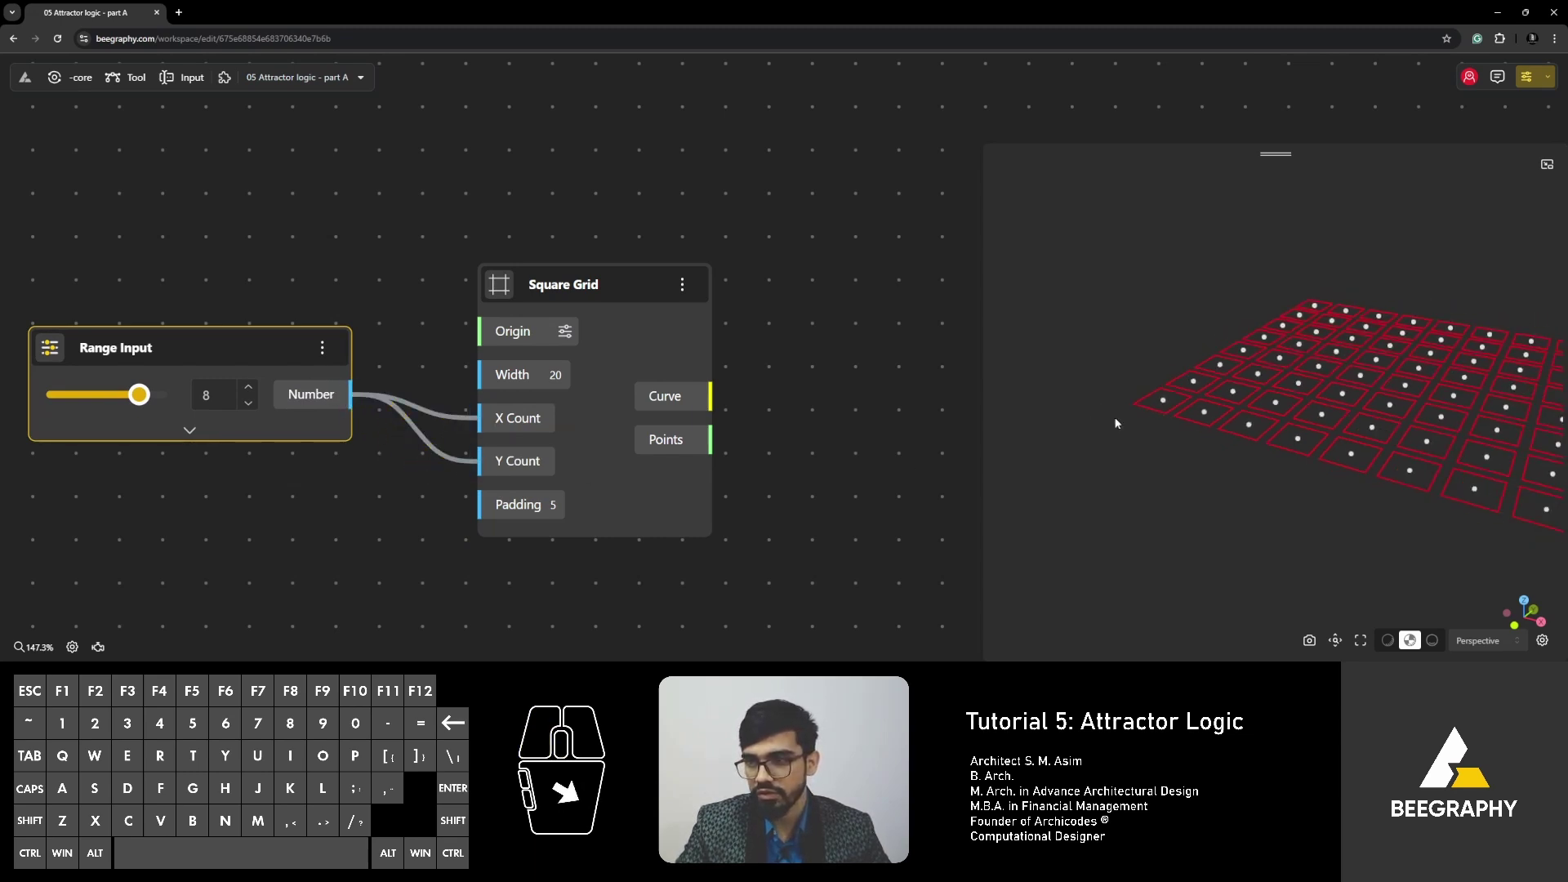
drag(1095, 425, 1198, 524)
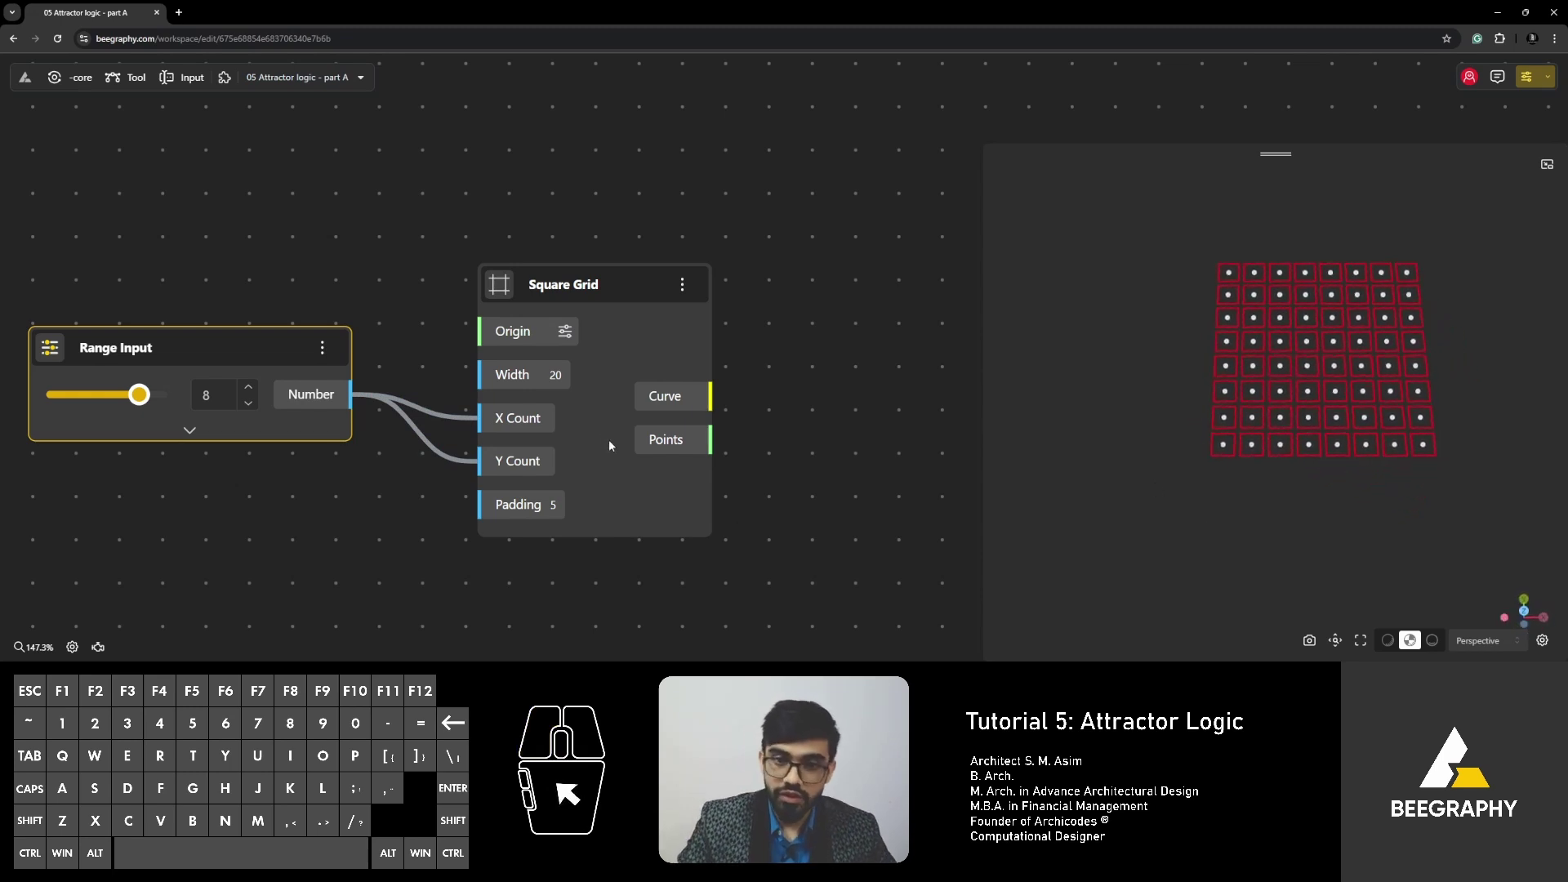
drag(570, 277, 570, 258)
drag(1459, 447, 1278, 448)
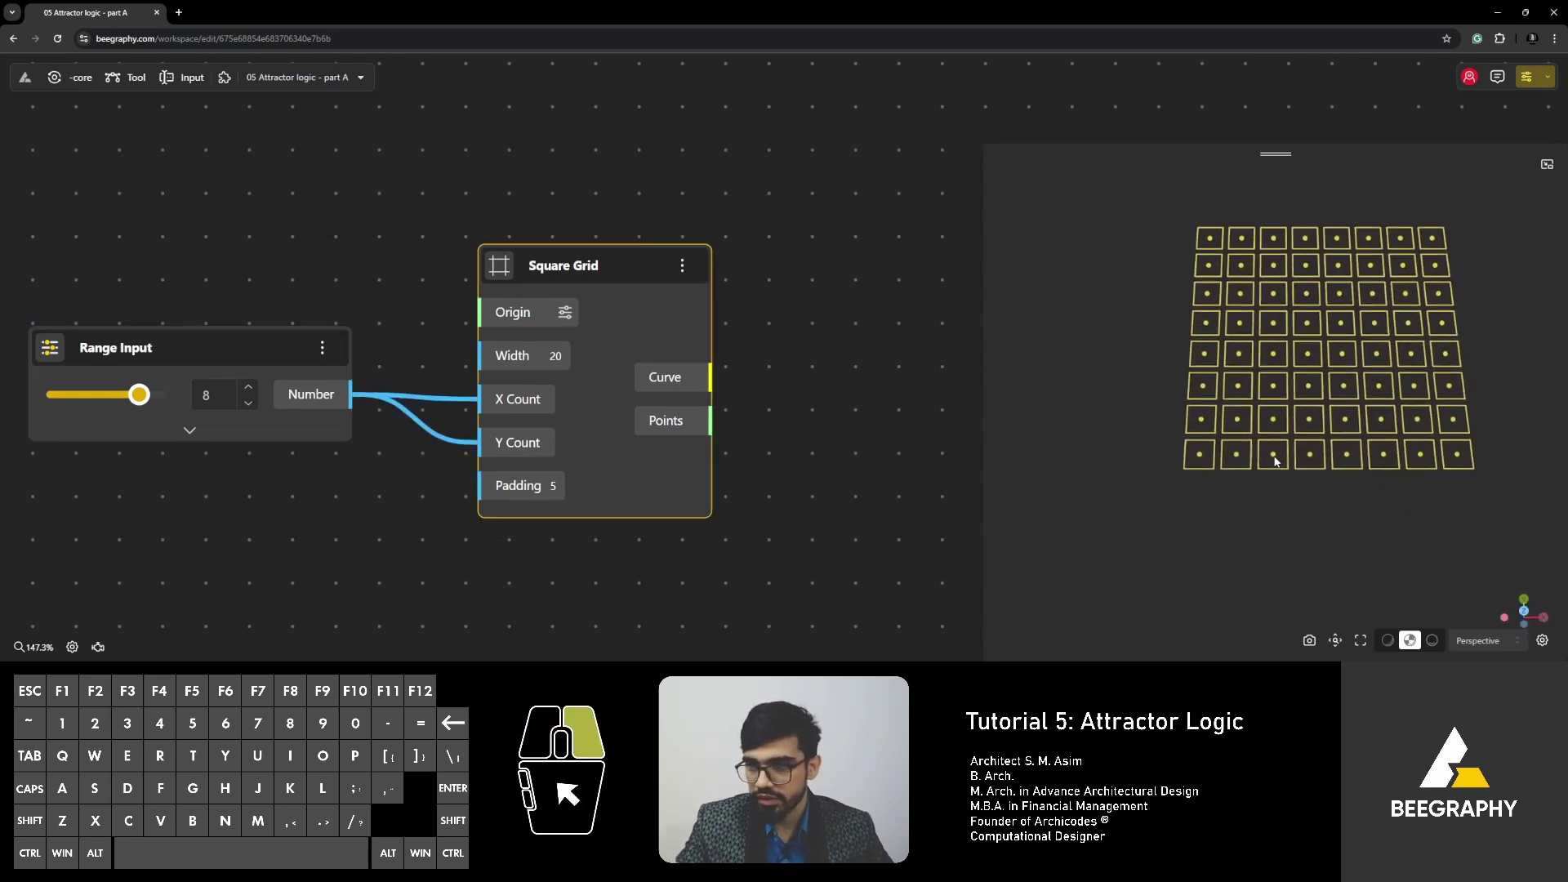
scroll(1225, 443, up, 2)
scroll(1225, 444, up, 2)
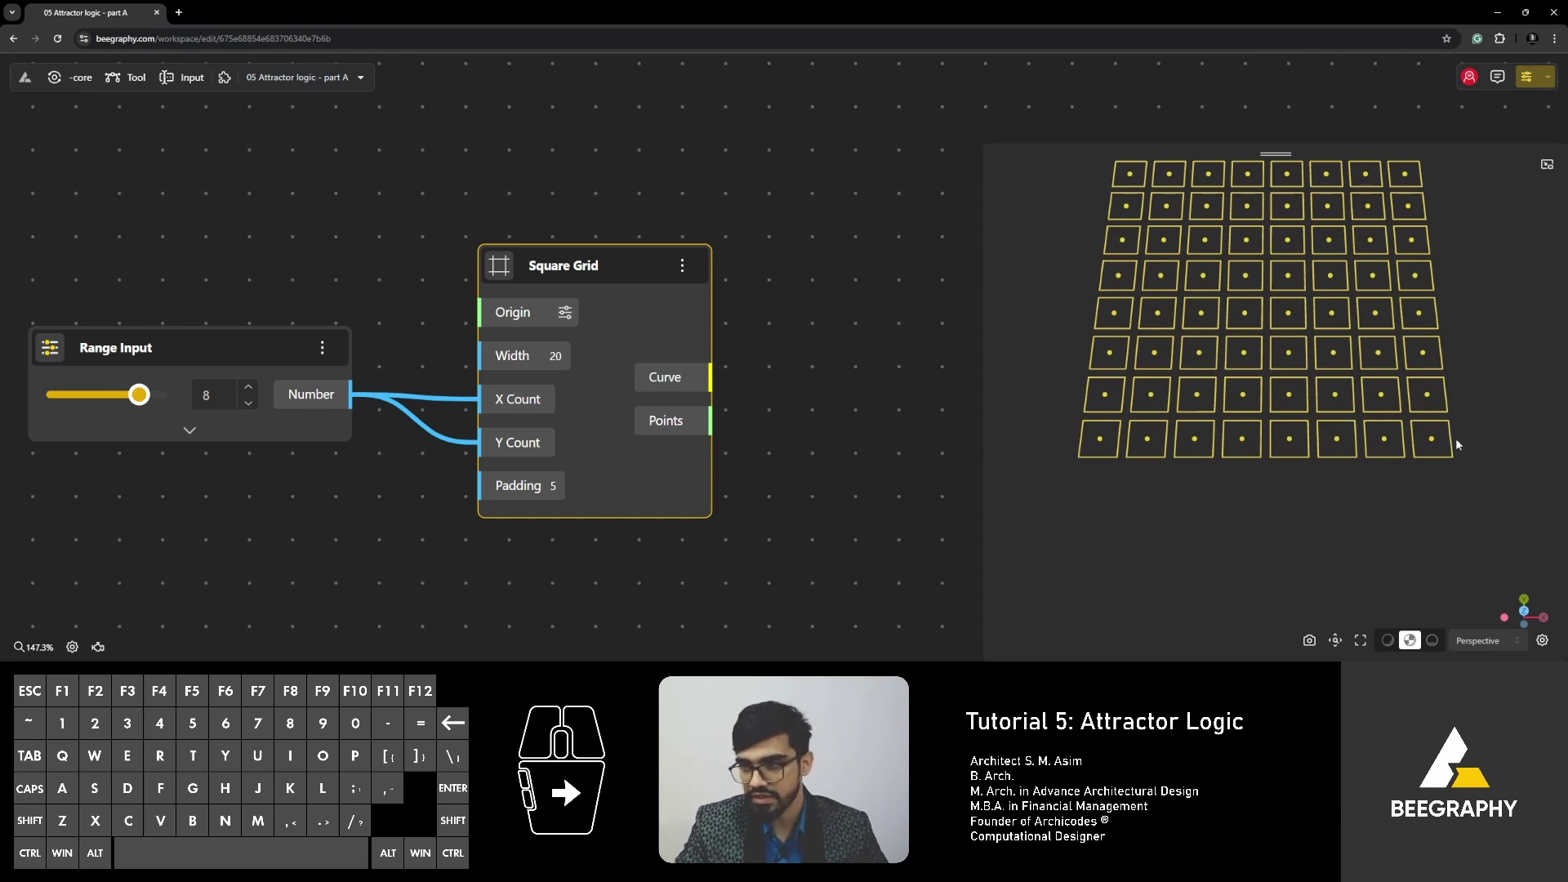
Disconnect the Square Grid's Y Count from the Range Input, reconnect it, and inspect the grid at an angle.
ctrl+click(476, 442)
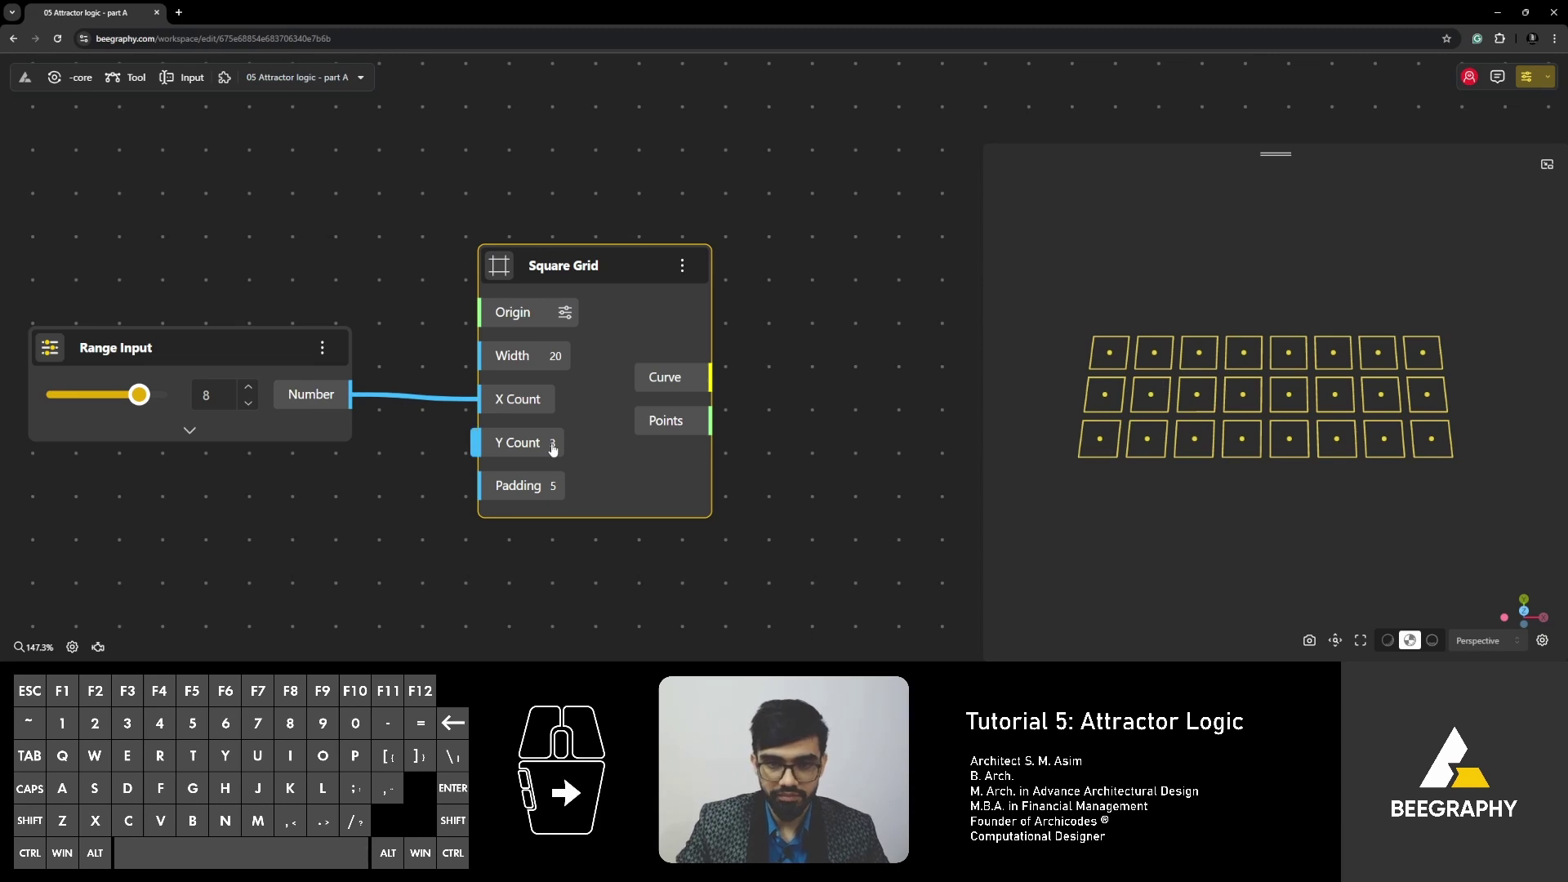
drag(473, 442, 352, 394)
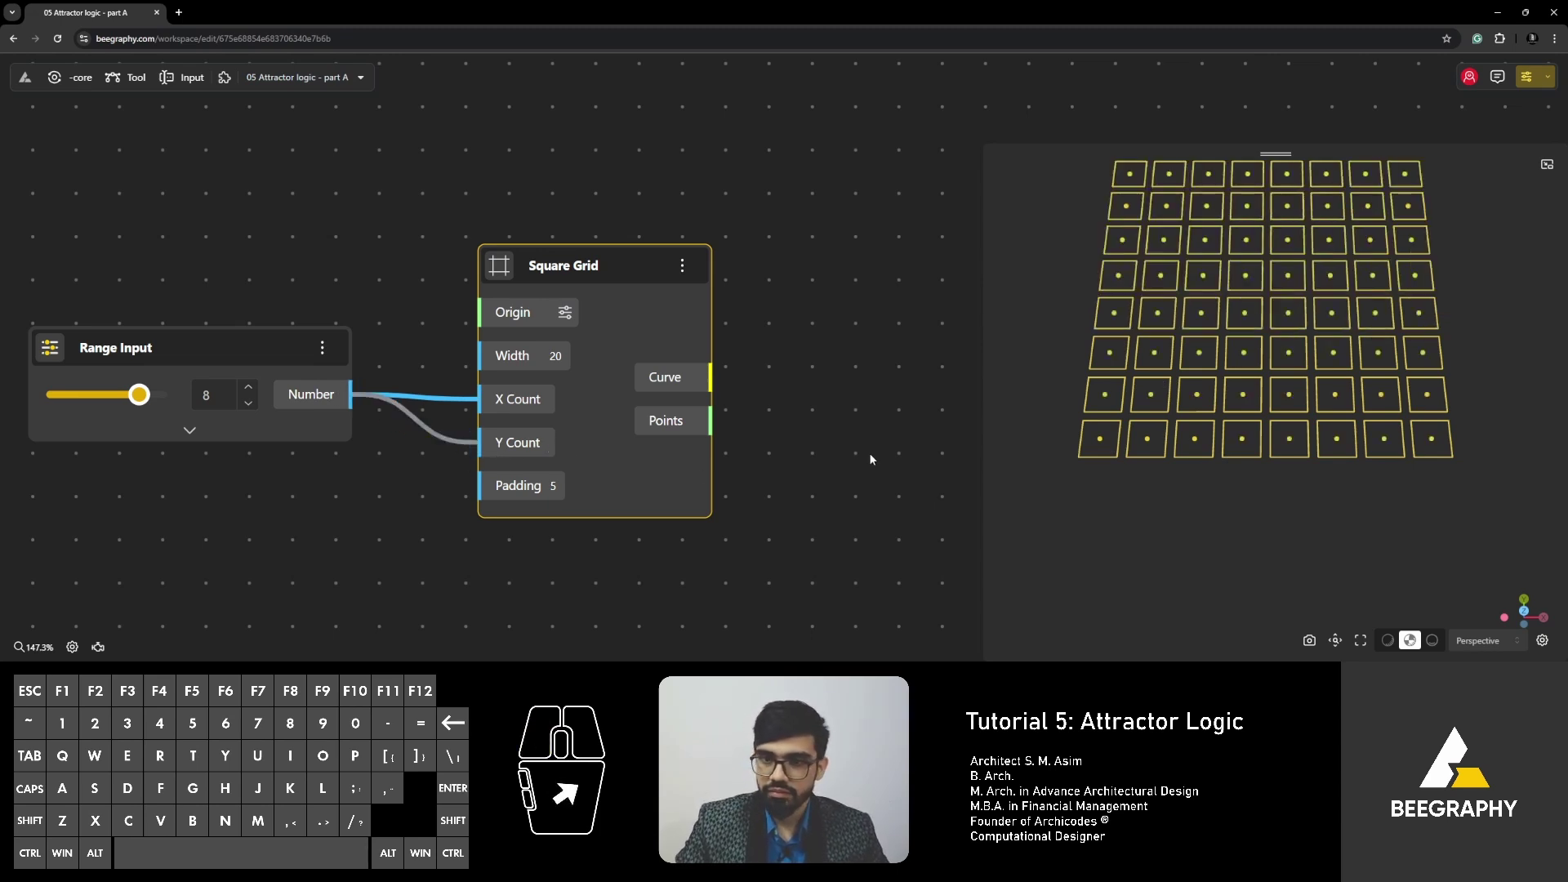
drag(1099, 434, 1180, 506)
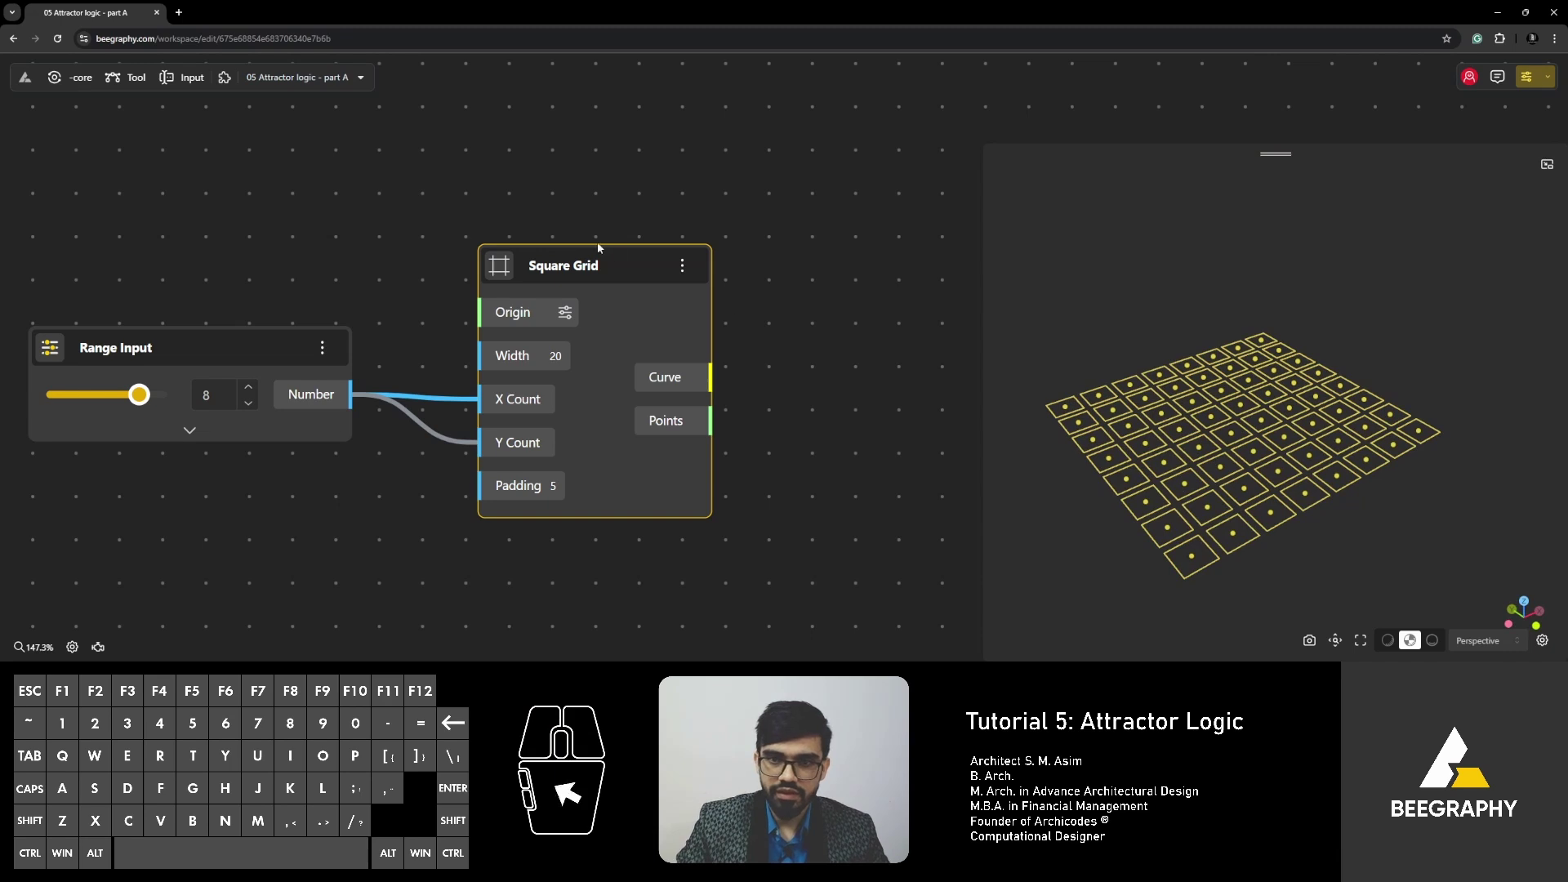
Move the Square Grid node farther away from the Range Input node to leave more space between them.
drag(599, 247, 626, 229)
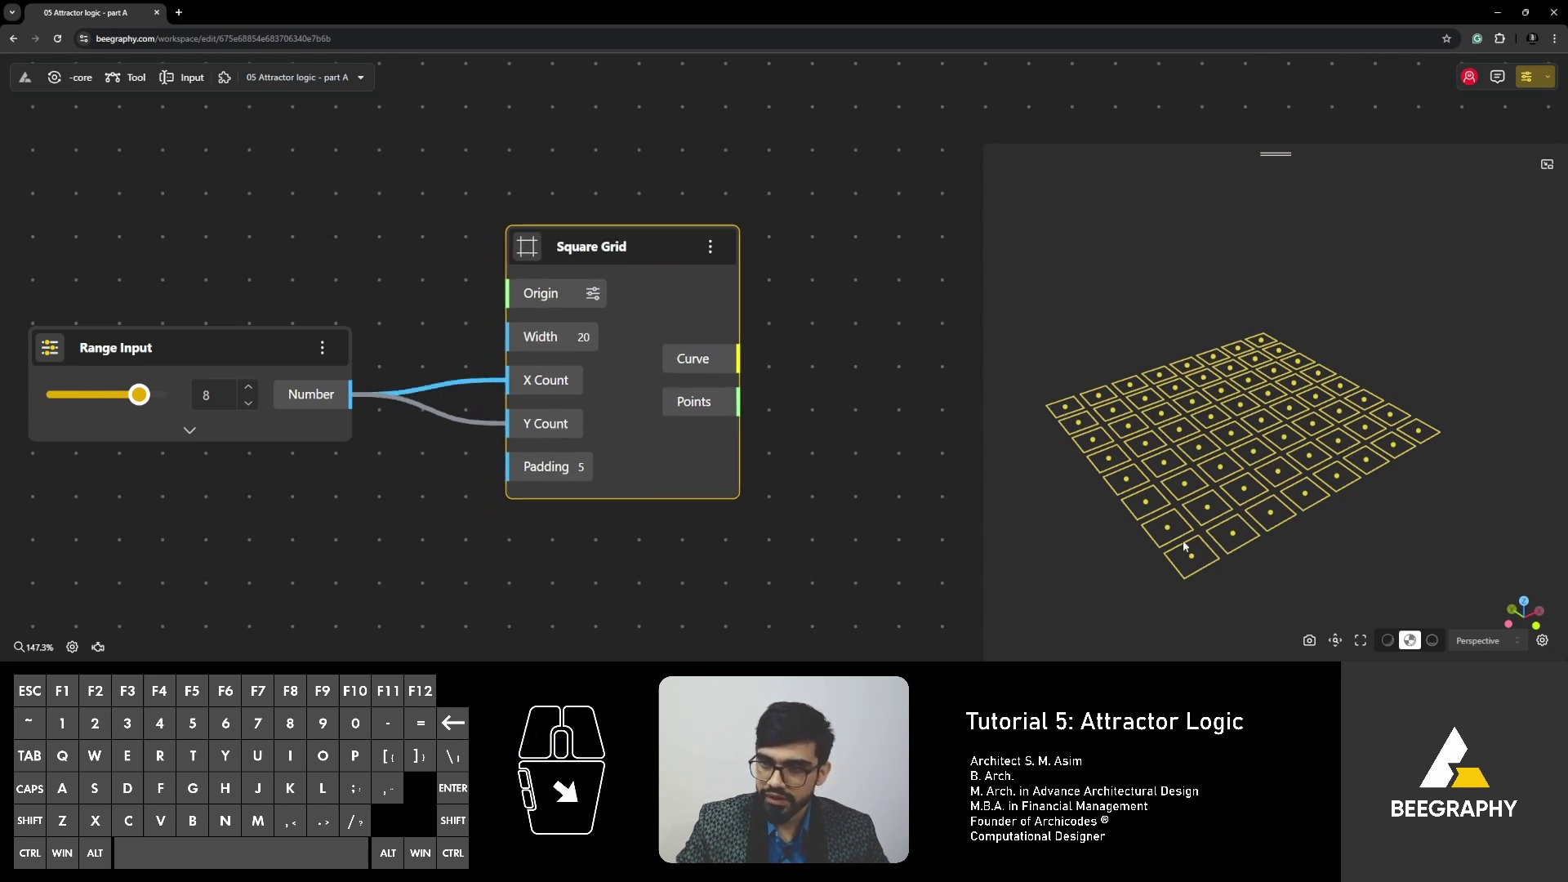
right_drag(1190, 545, 1166, 547)
scroll(1176, 564, up, 3)
scroll(1278, 473, down, 2)
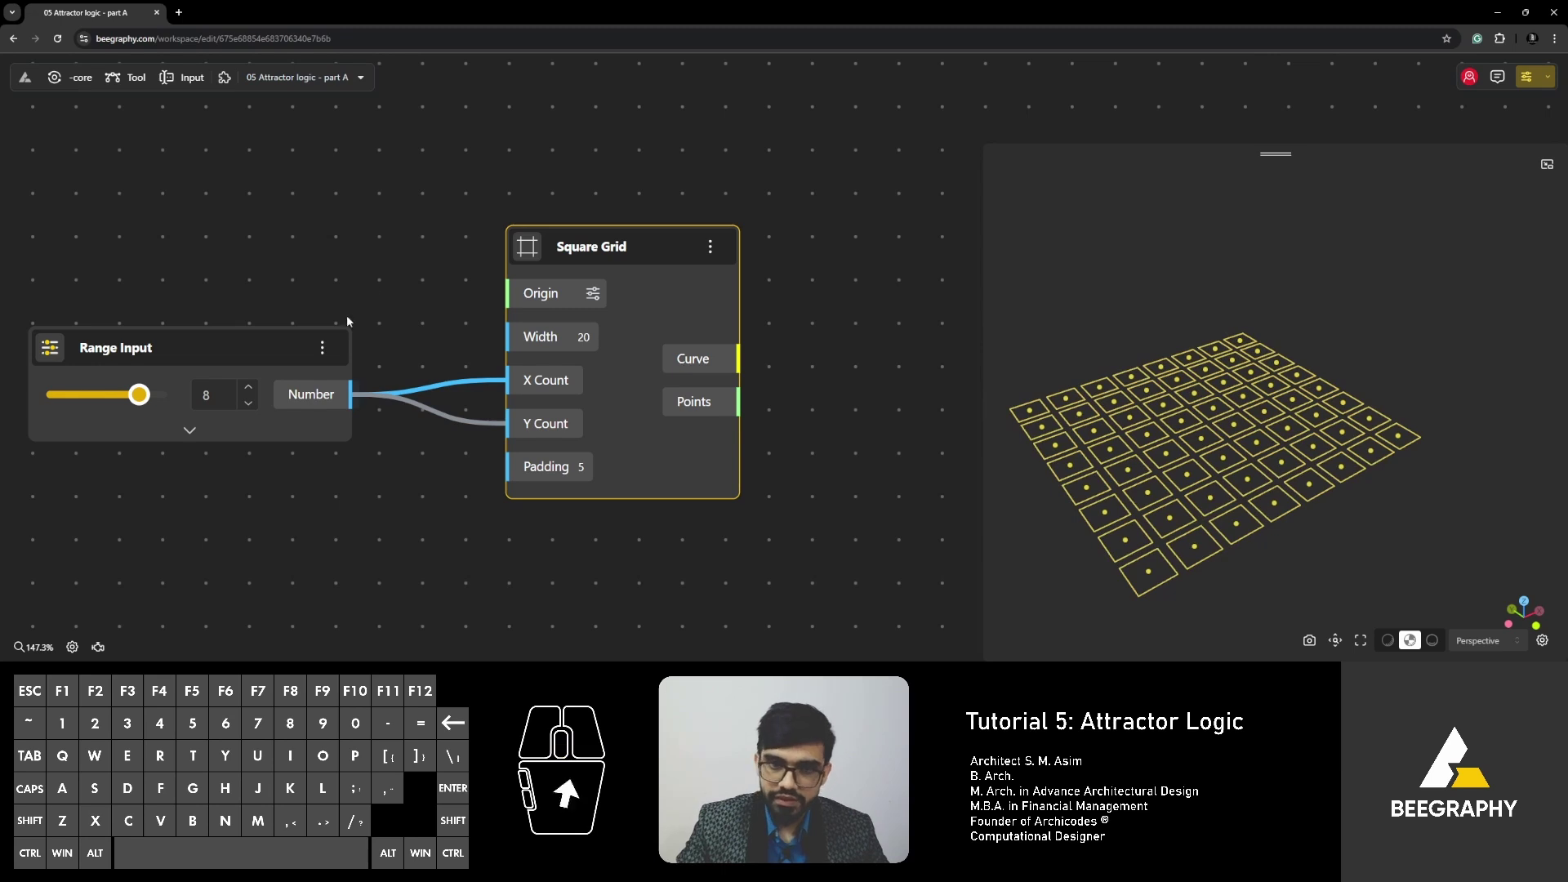
drag(583, 239, 637, 238)
scroll(585, 349, up, 1)
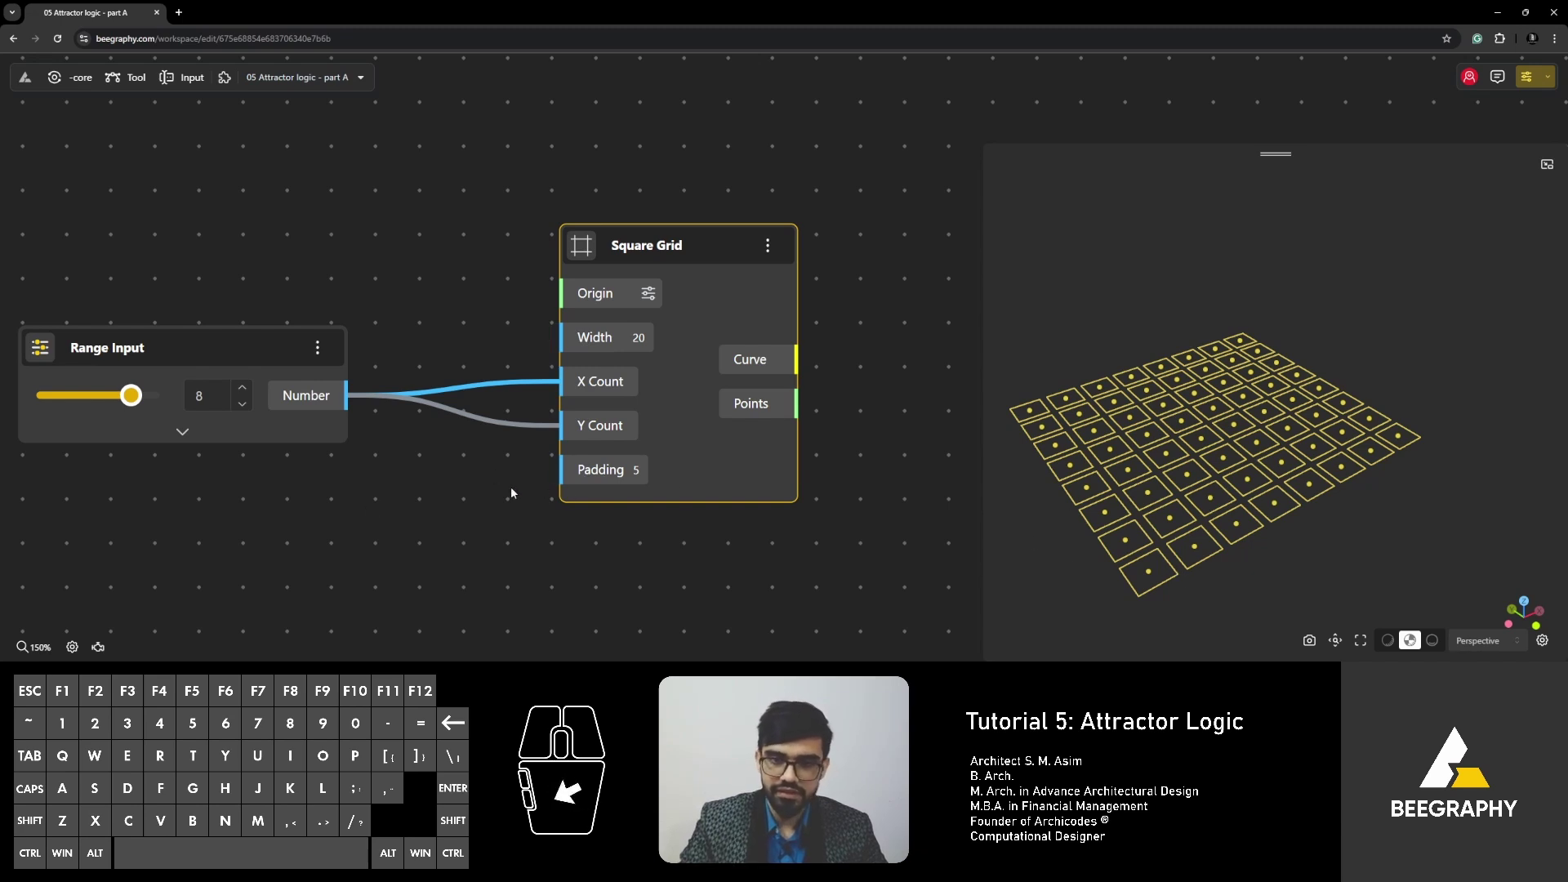
Add a second Range Input node below the first and connect its Number output to the Square Grid's Padding input.
double_click(413, 512)
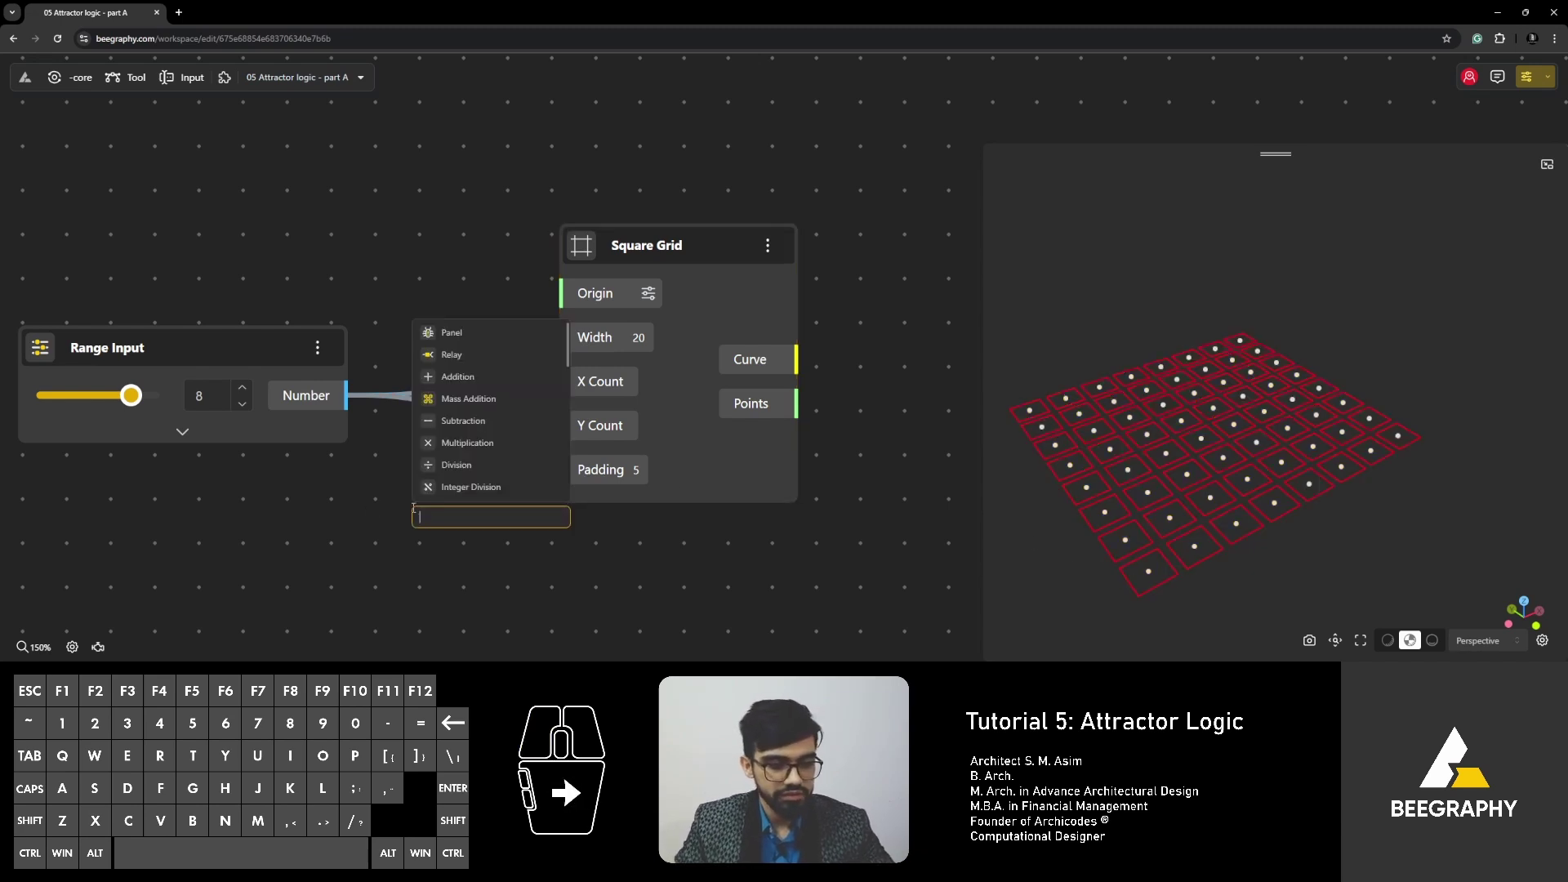
text(input)
click(490, 401)
drag(538, 535, 259, 536)
drag(463, 575, 562, 469)
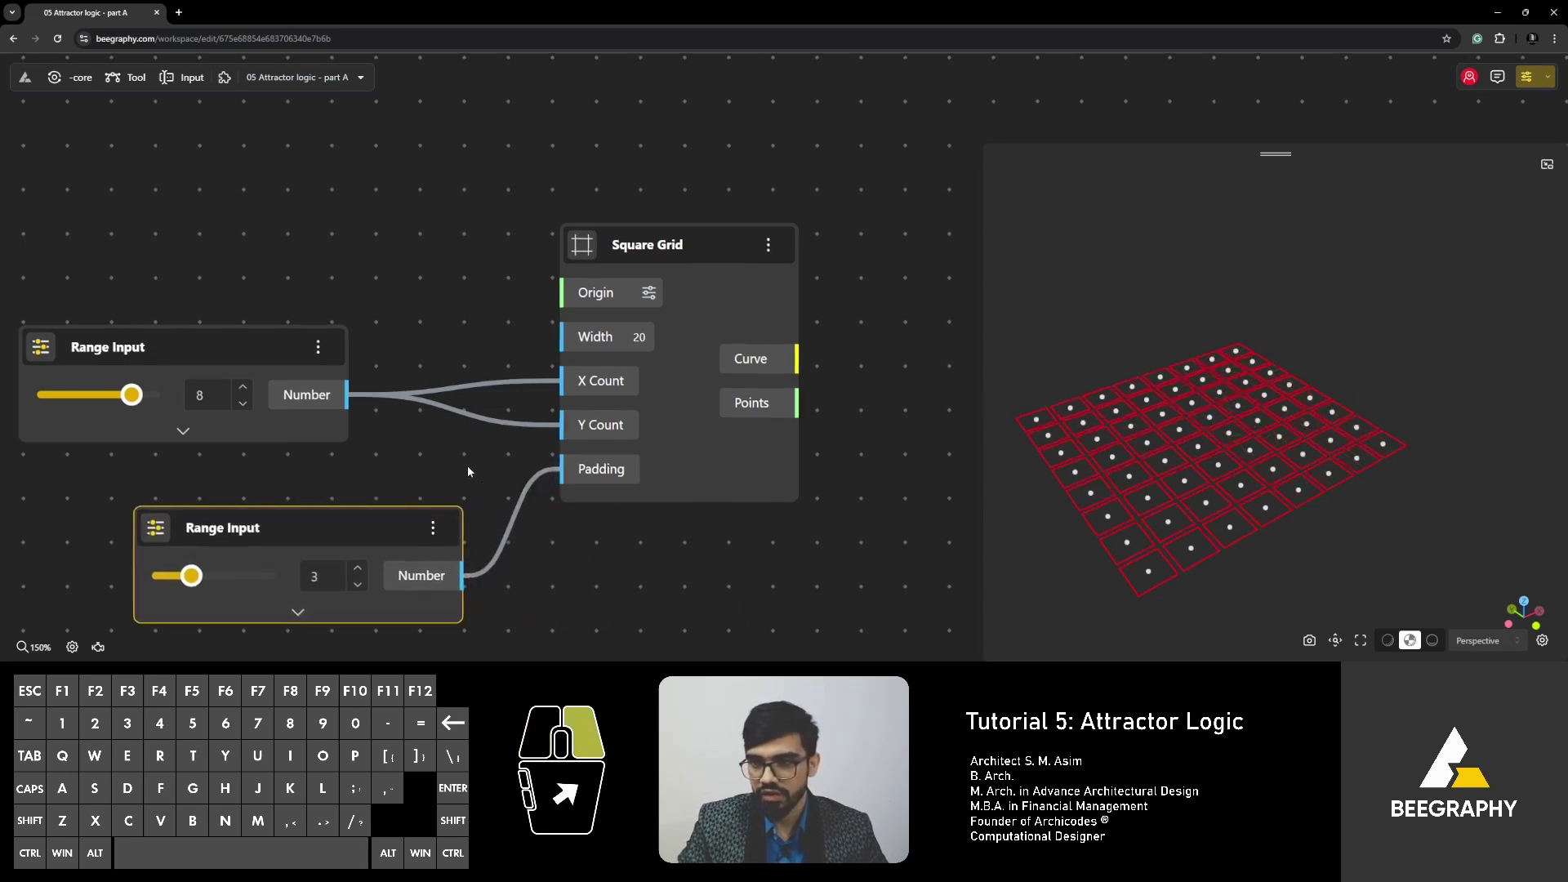
Set the Range Input feeding Padding to 10 and shift that node slightly on the canvas.
right_drag(467, 471, 557, 405)
drag(279, 510, 356, 511)
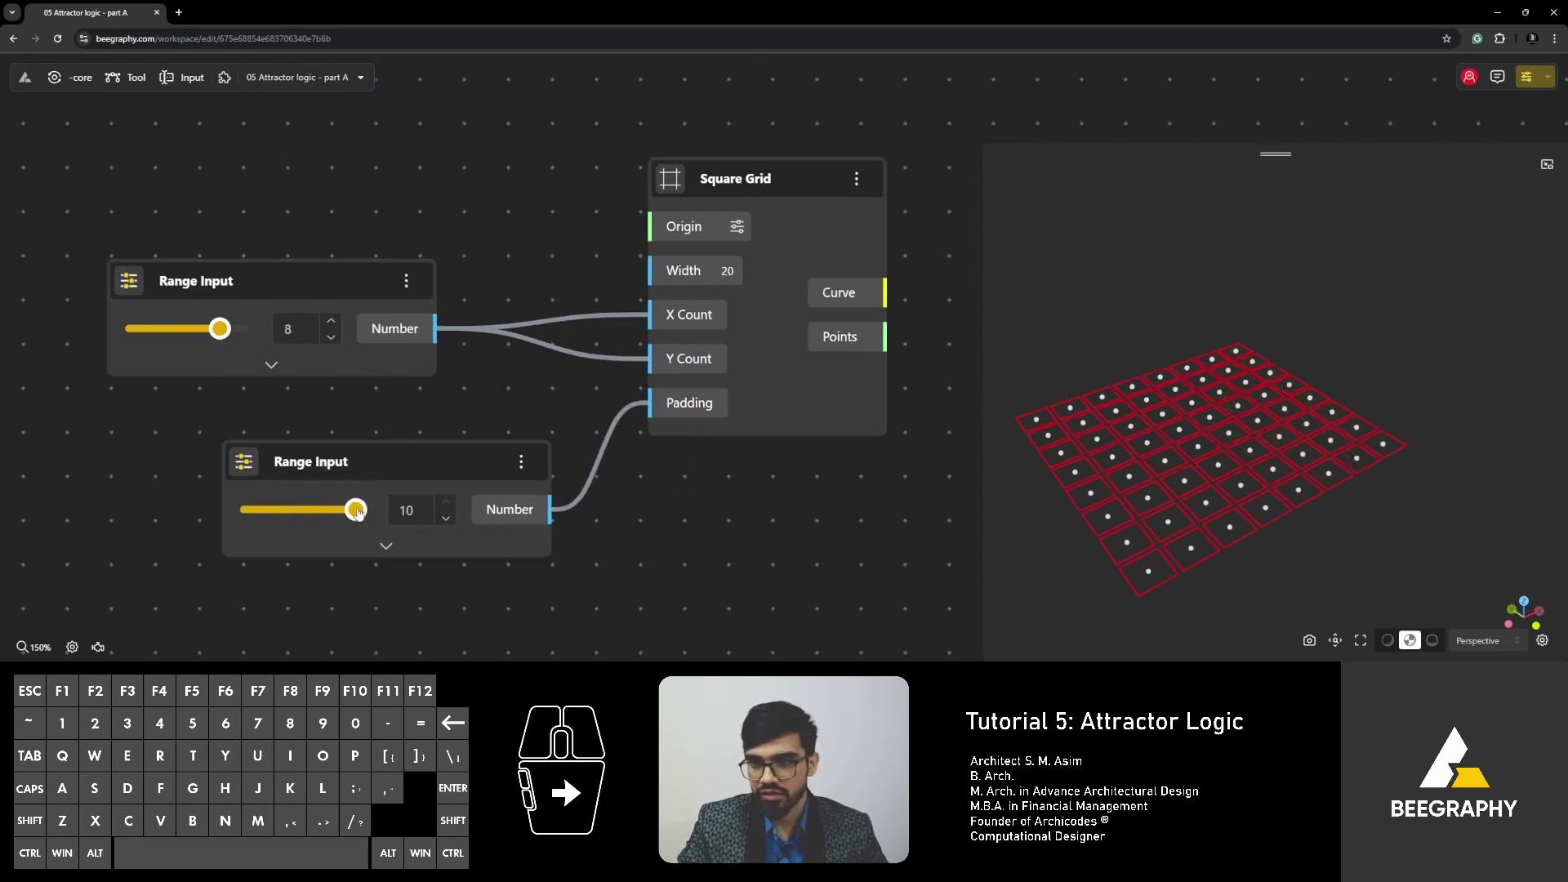
click(355, 511)
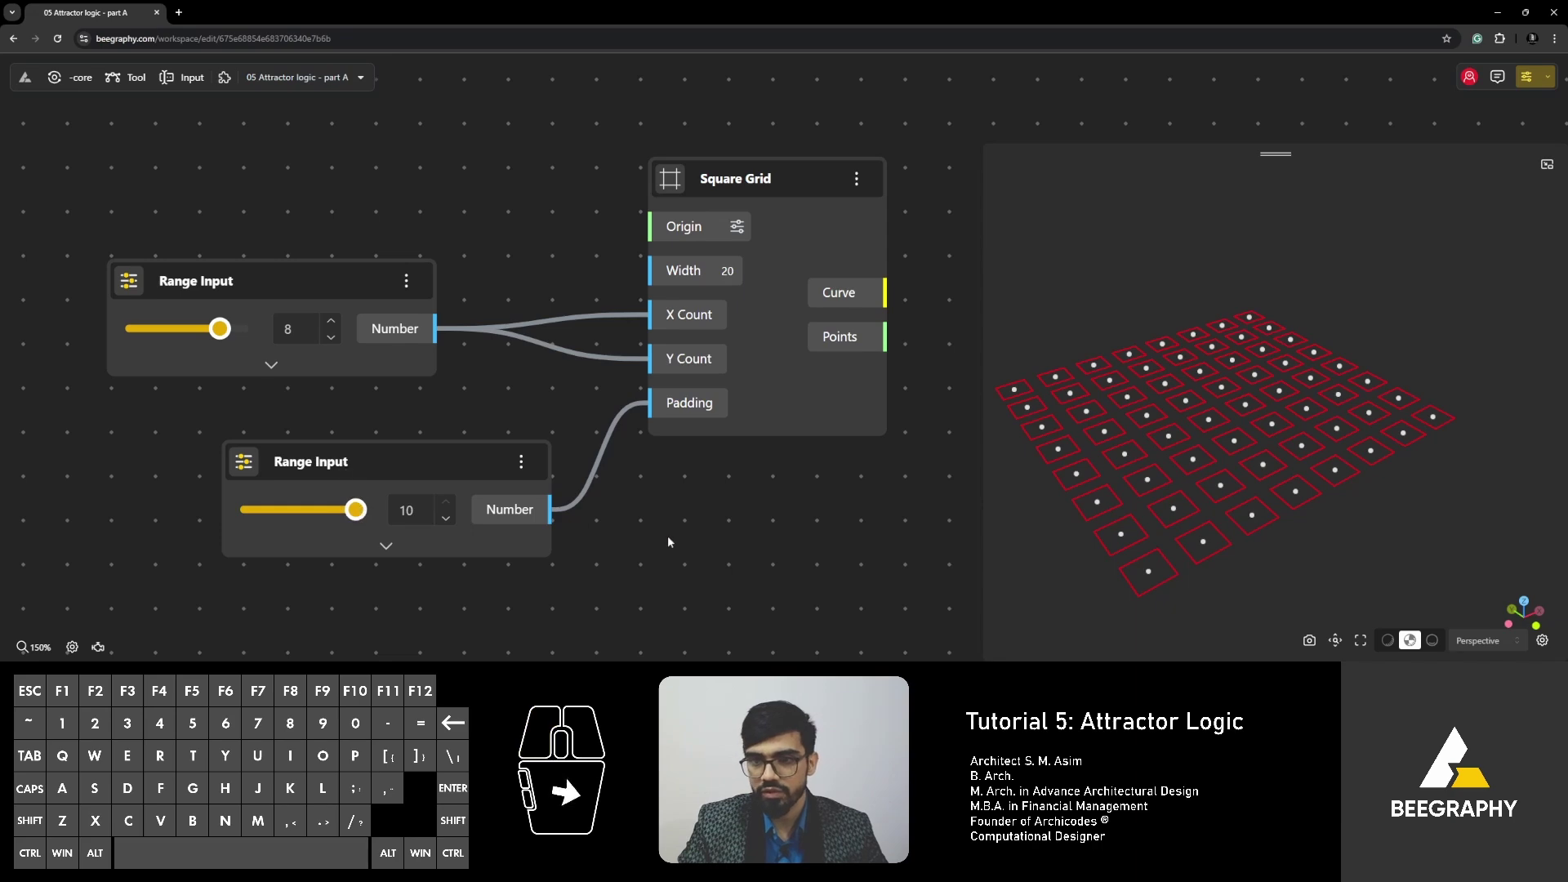
drag(475, 470, 449, 464)
scroll(434, 453, down, 1)
right_drag(515, 274, 527, 340)
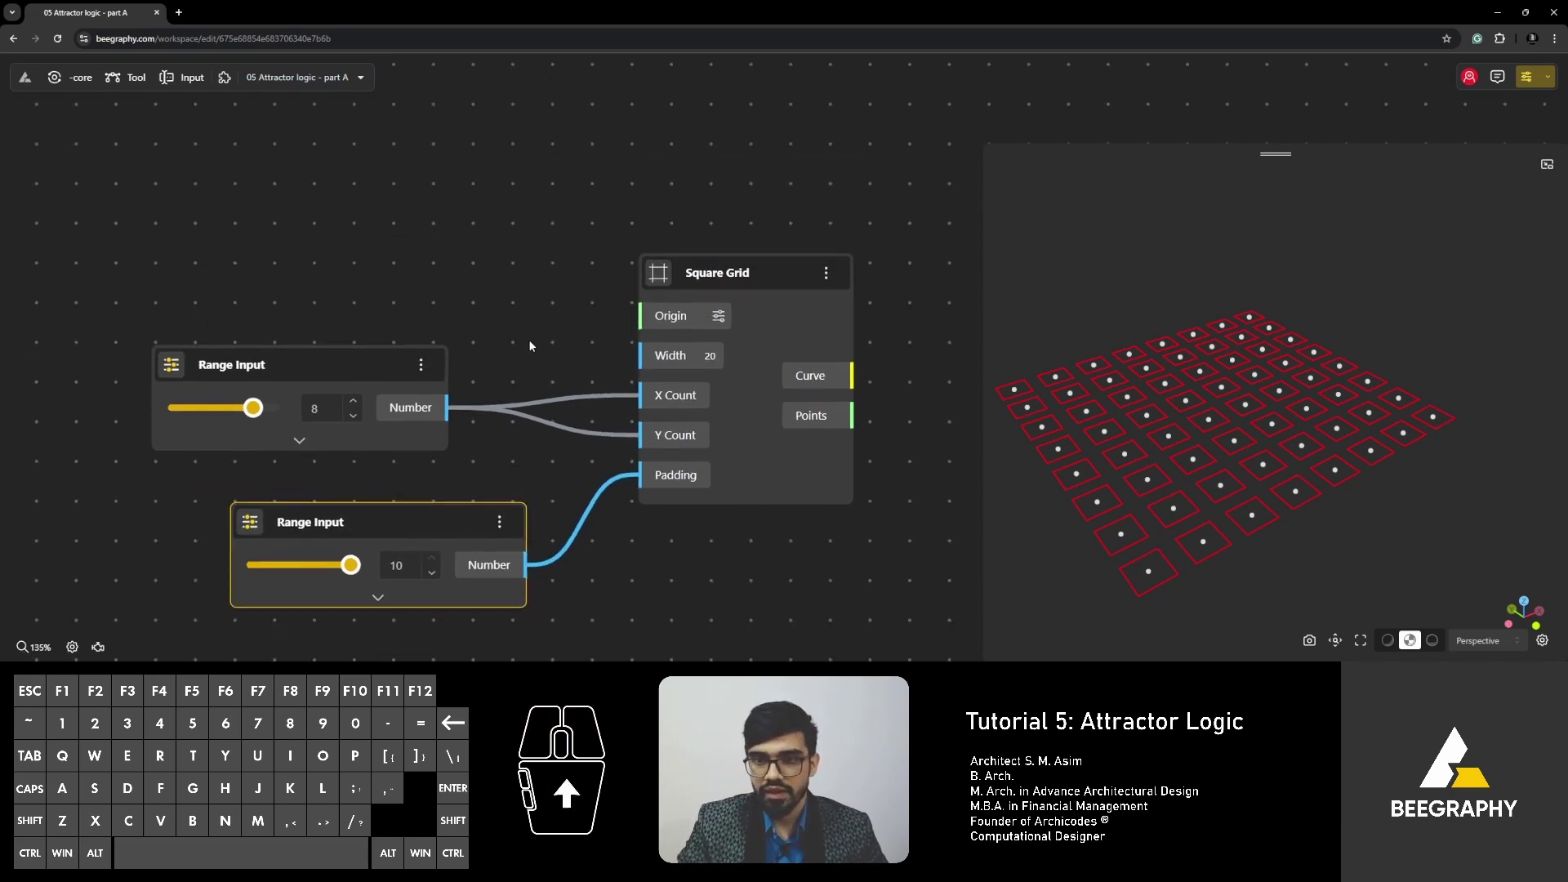
Add a third Range Input node above the other two and connect its Number output to the Square Grid's Width input.
double_click(527, 341)
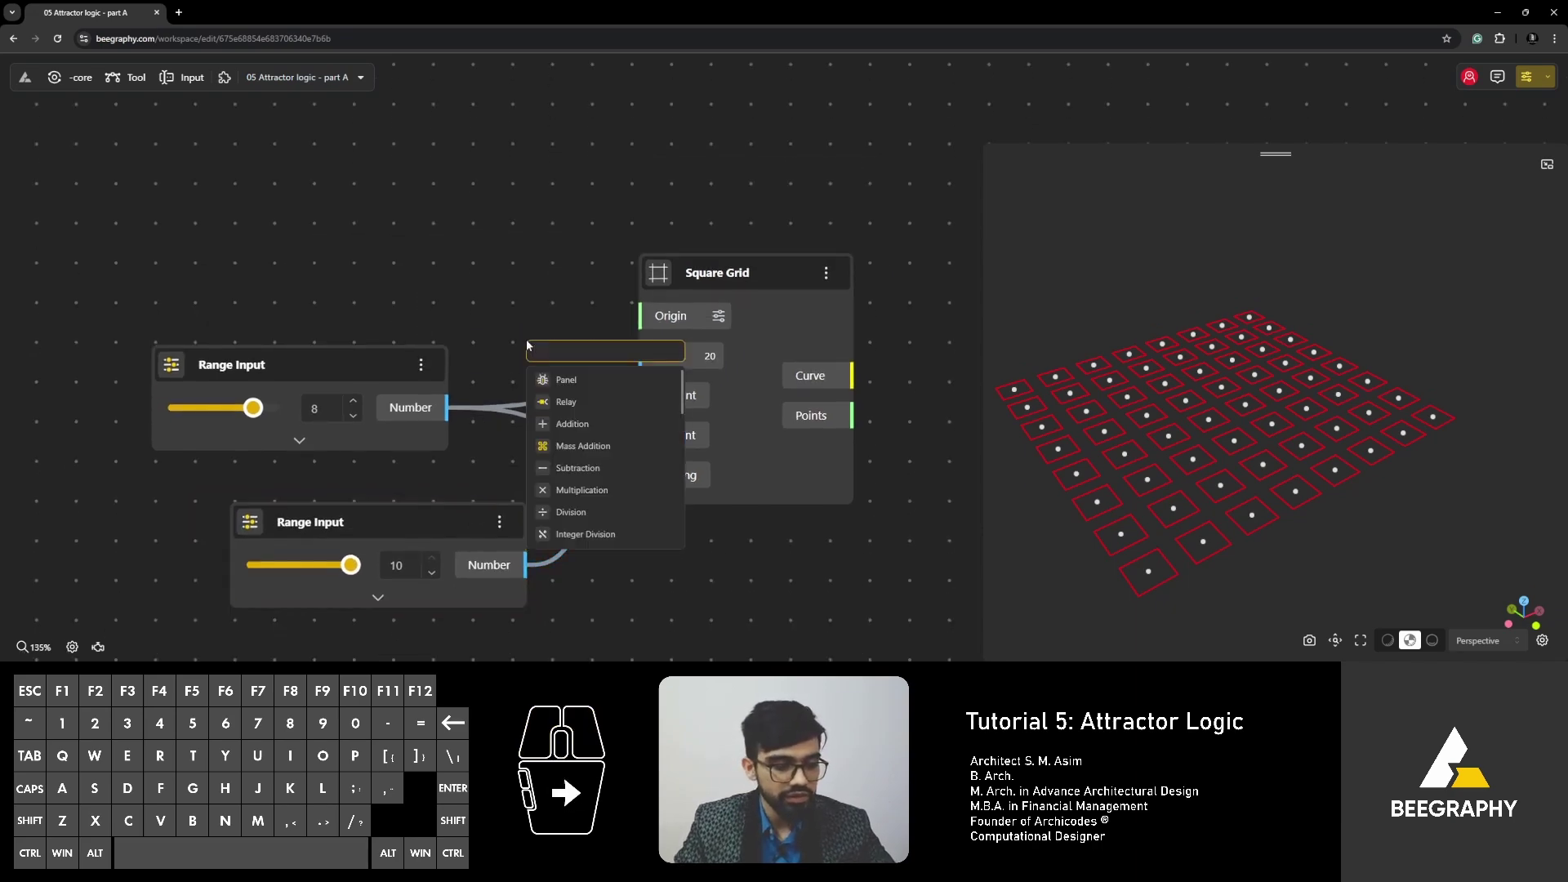
text(range)
click(582, 401)
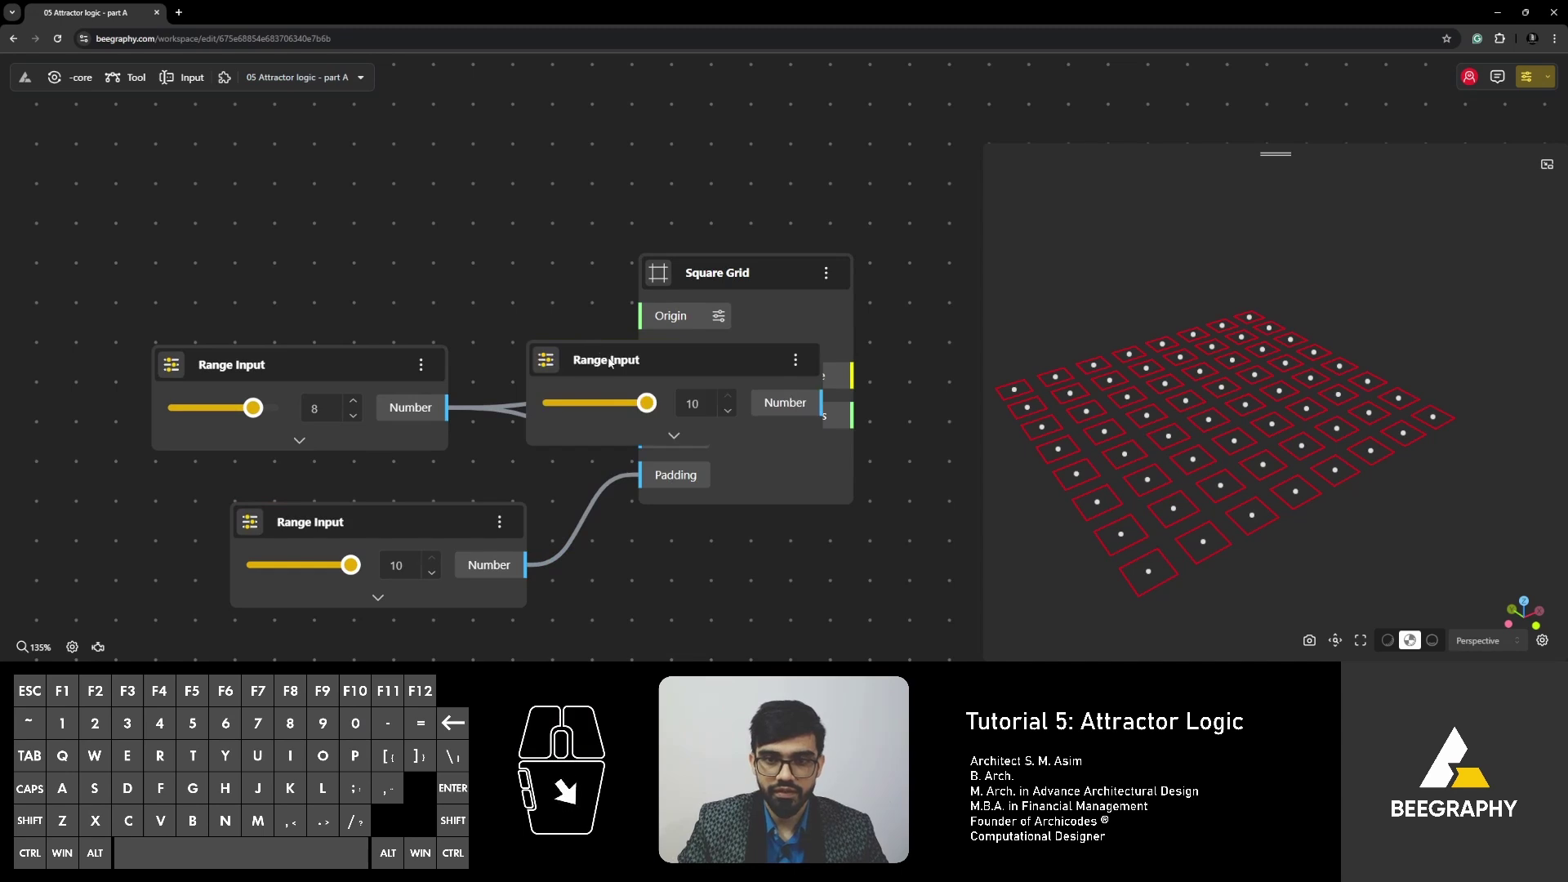
drag(610, 361, 272, 190)
drag(487, 235, 639, 354)
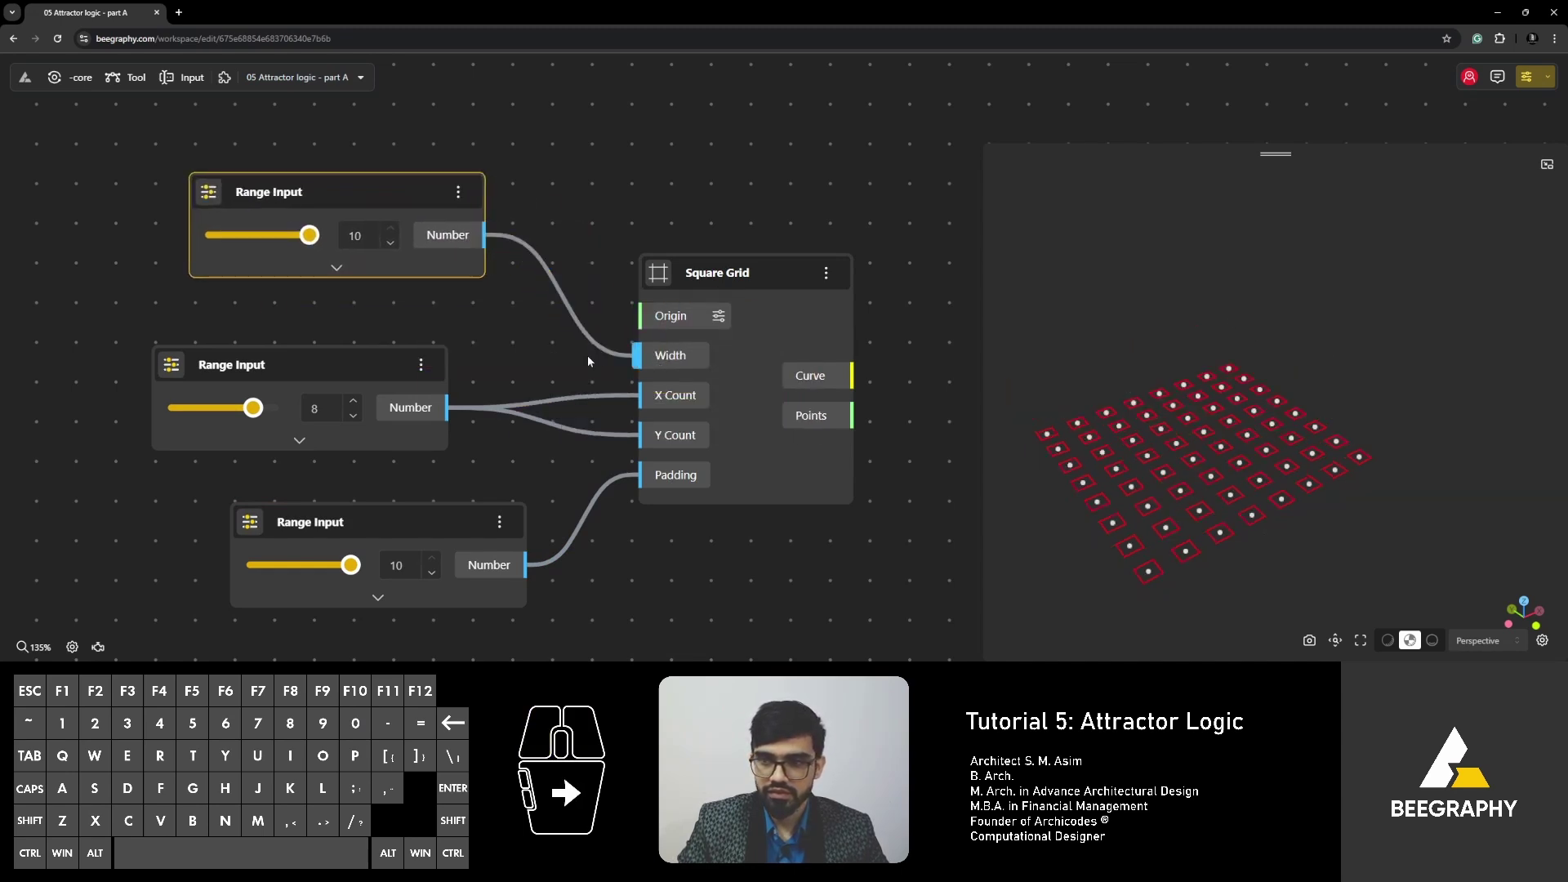
right_drag(1128, 517, 1224, 446)
drag(1223, 446, 1243, 478)
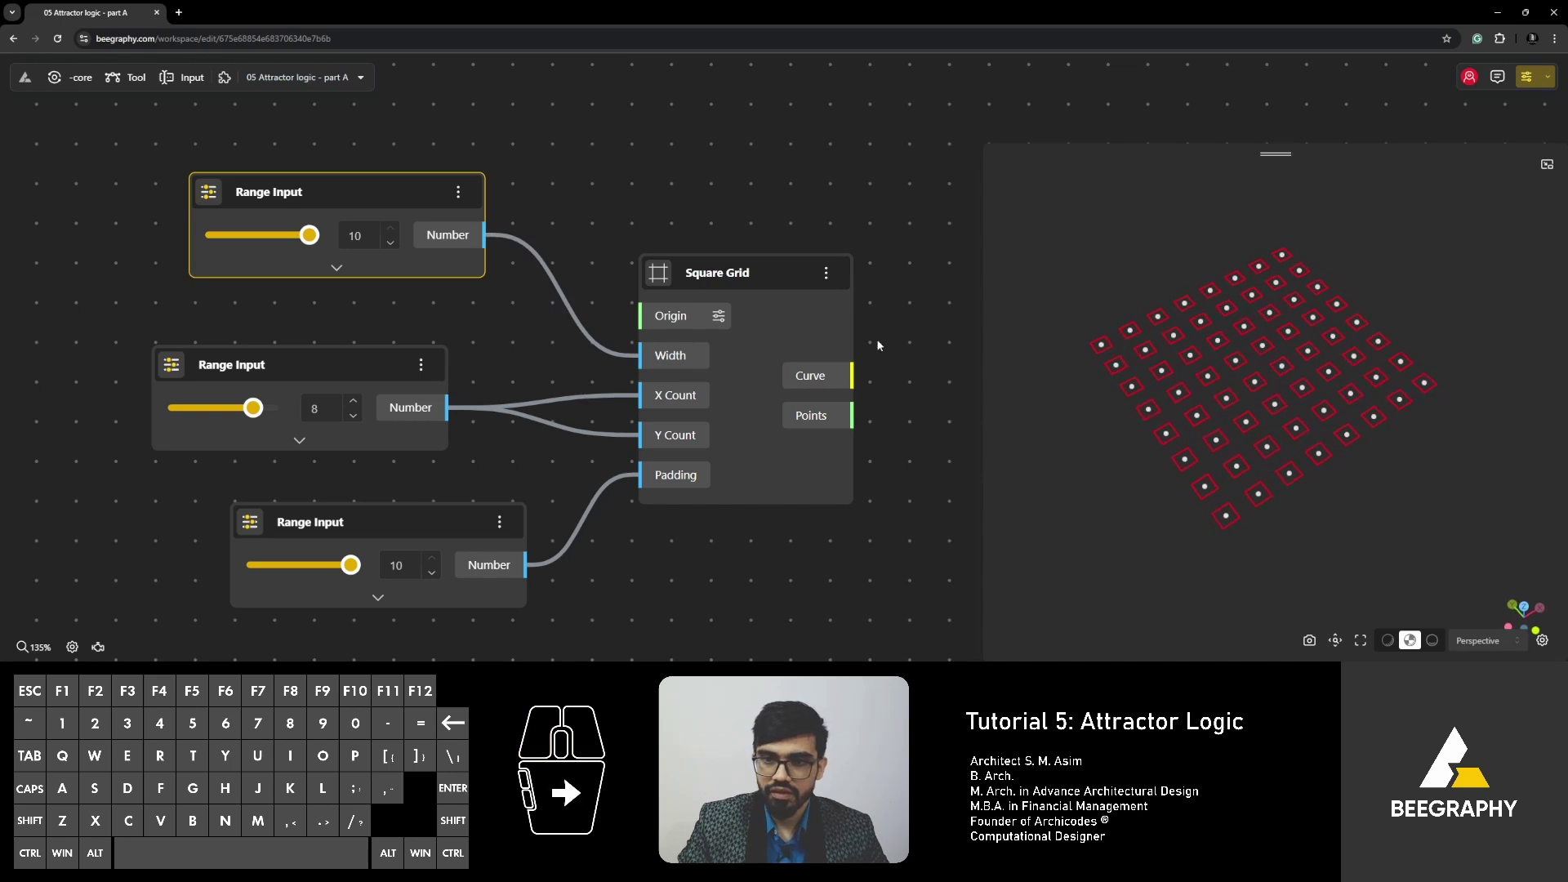
Inspect the data details of the Square Grid's Curve output and compare them with the grid in the 3D view.
right_drag(879, 353, 660, 319)
scroll(704, 372, up, 1)
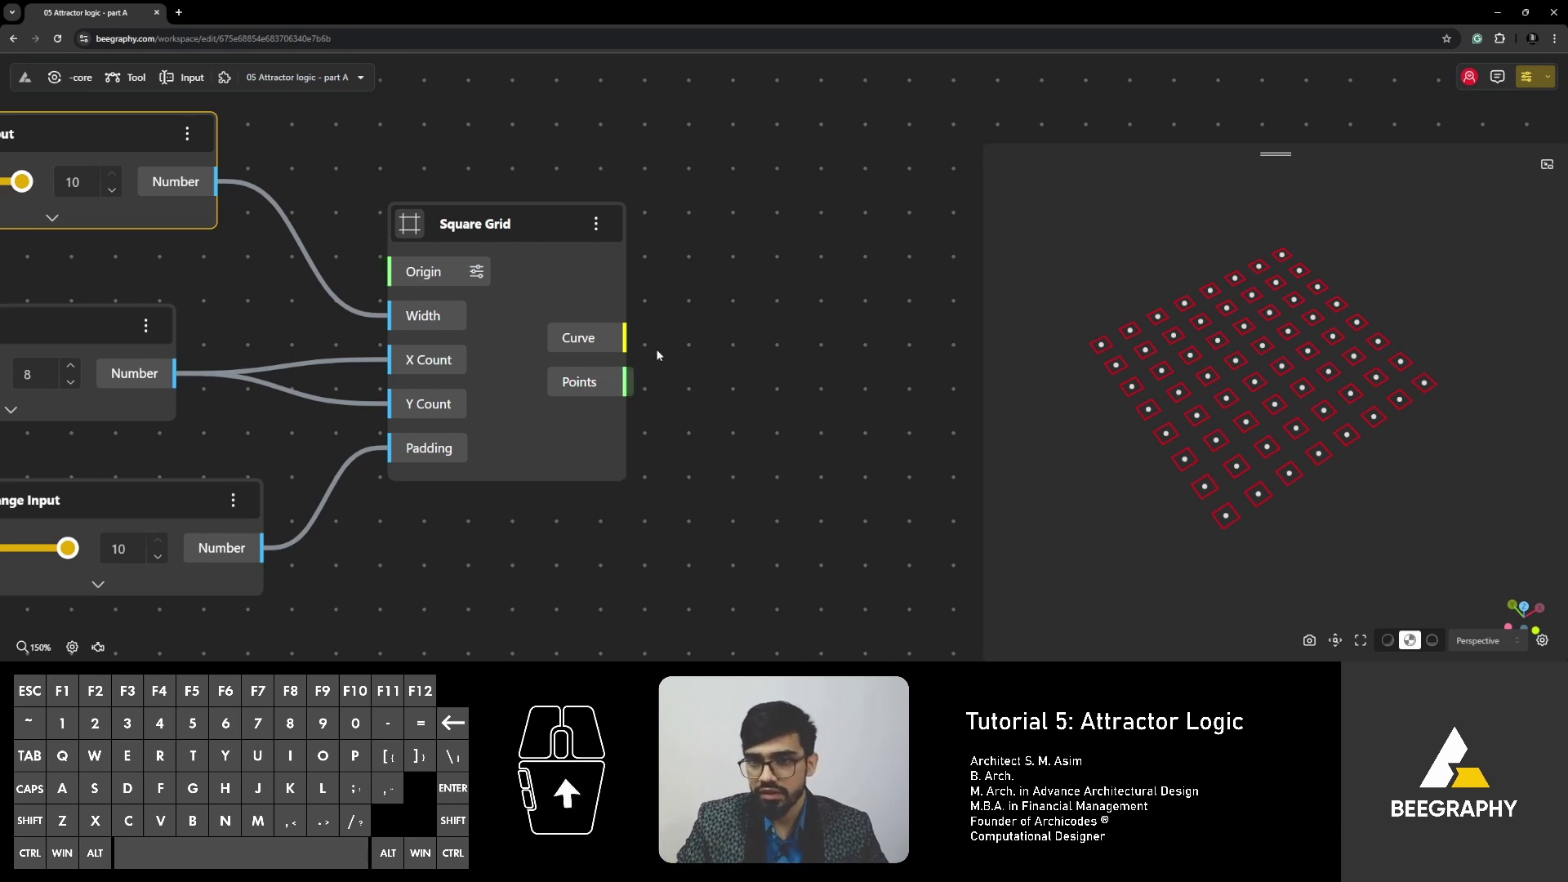
right_drag(638, 356, 586, 345)
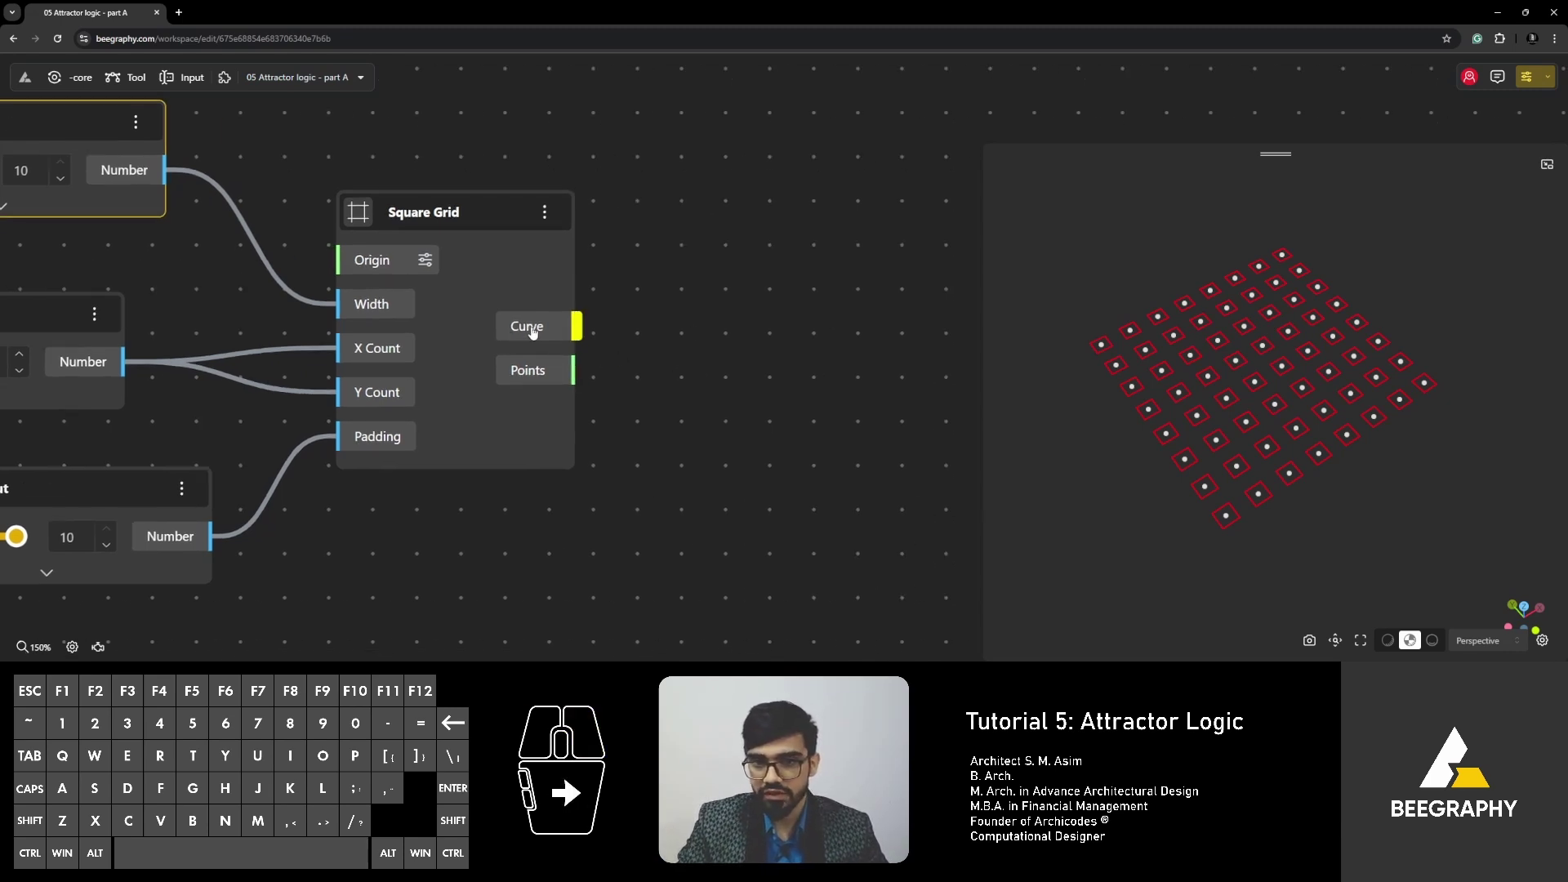
scroll(1237, 474, up, 3)
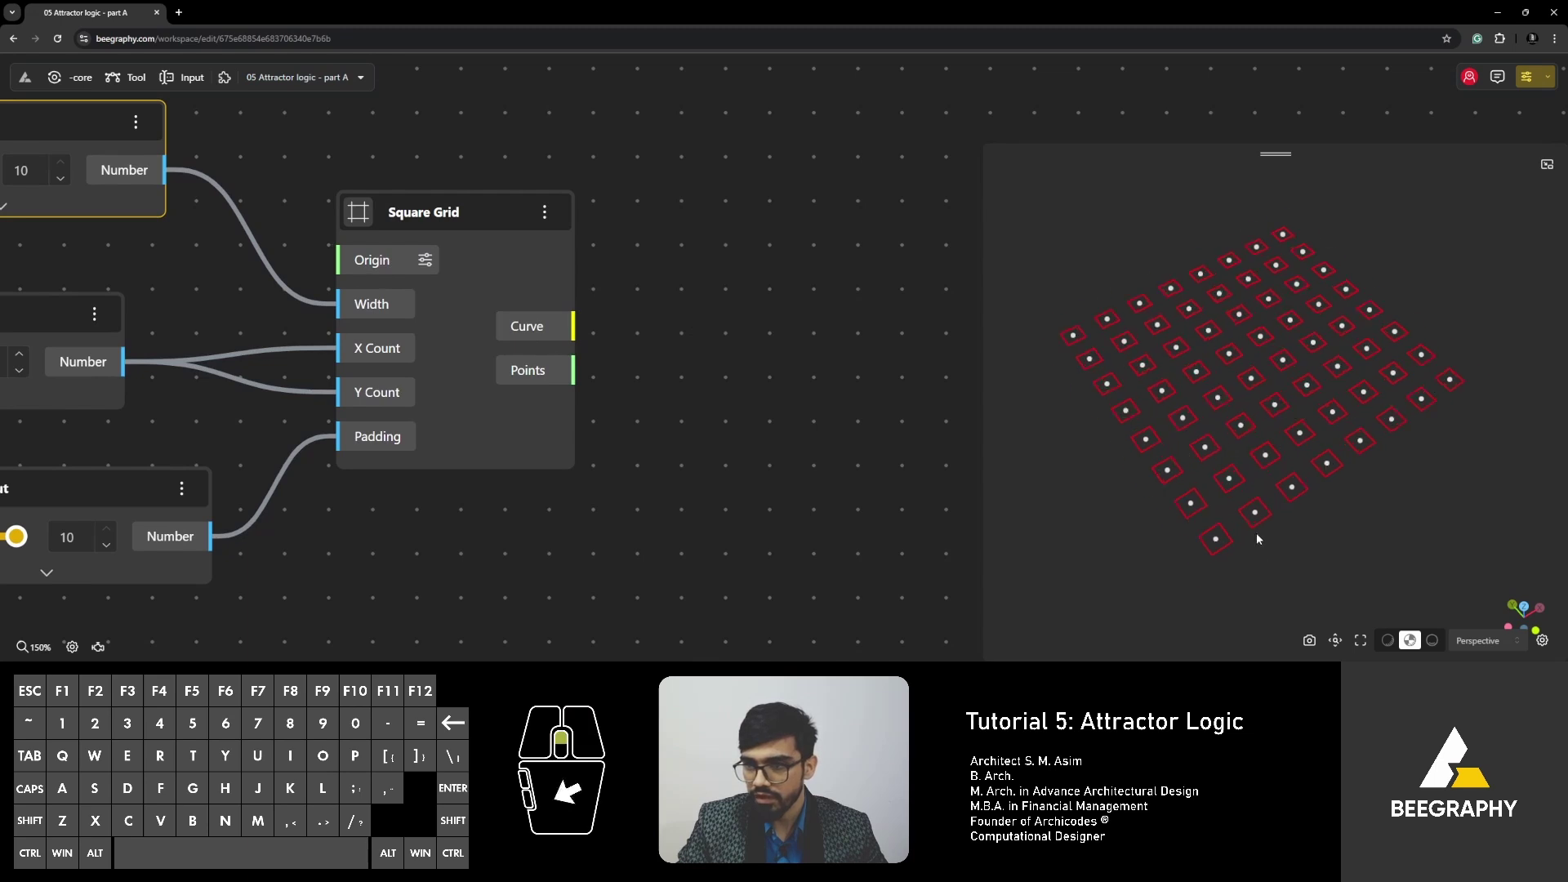
click(549, 341)
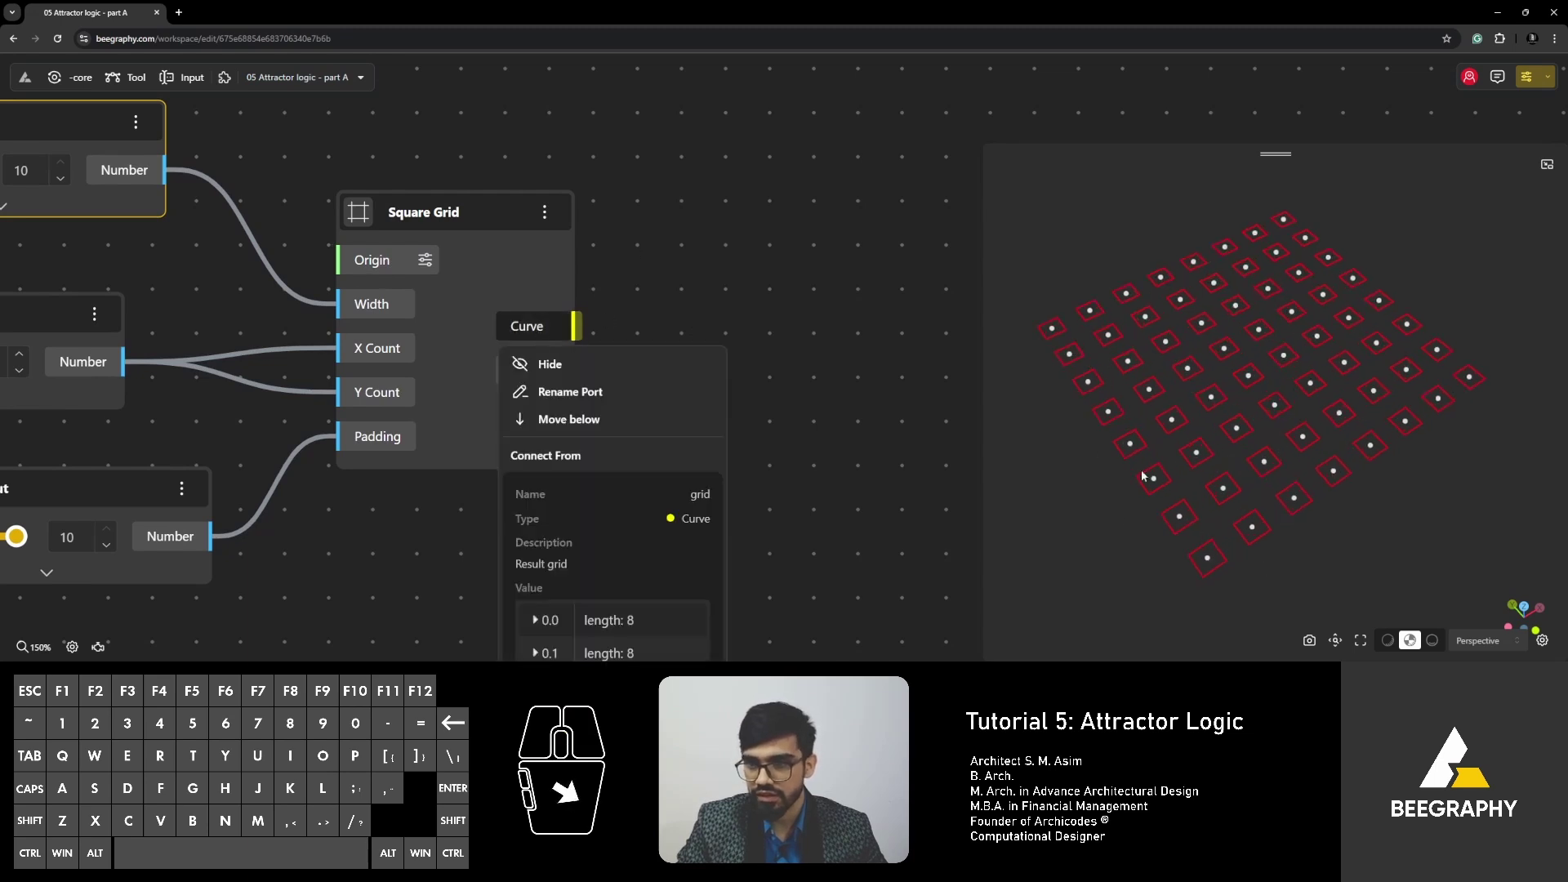
click(894, 451)
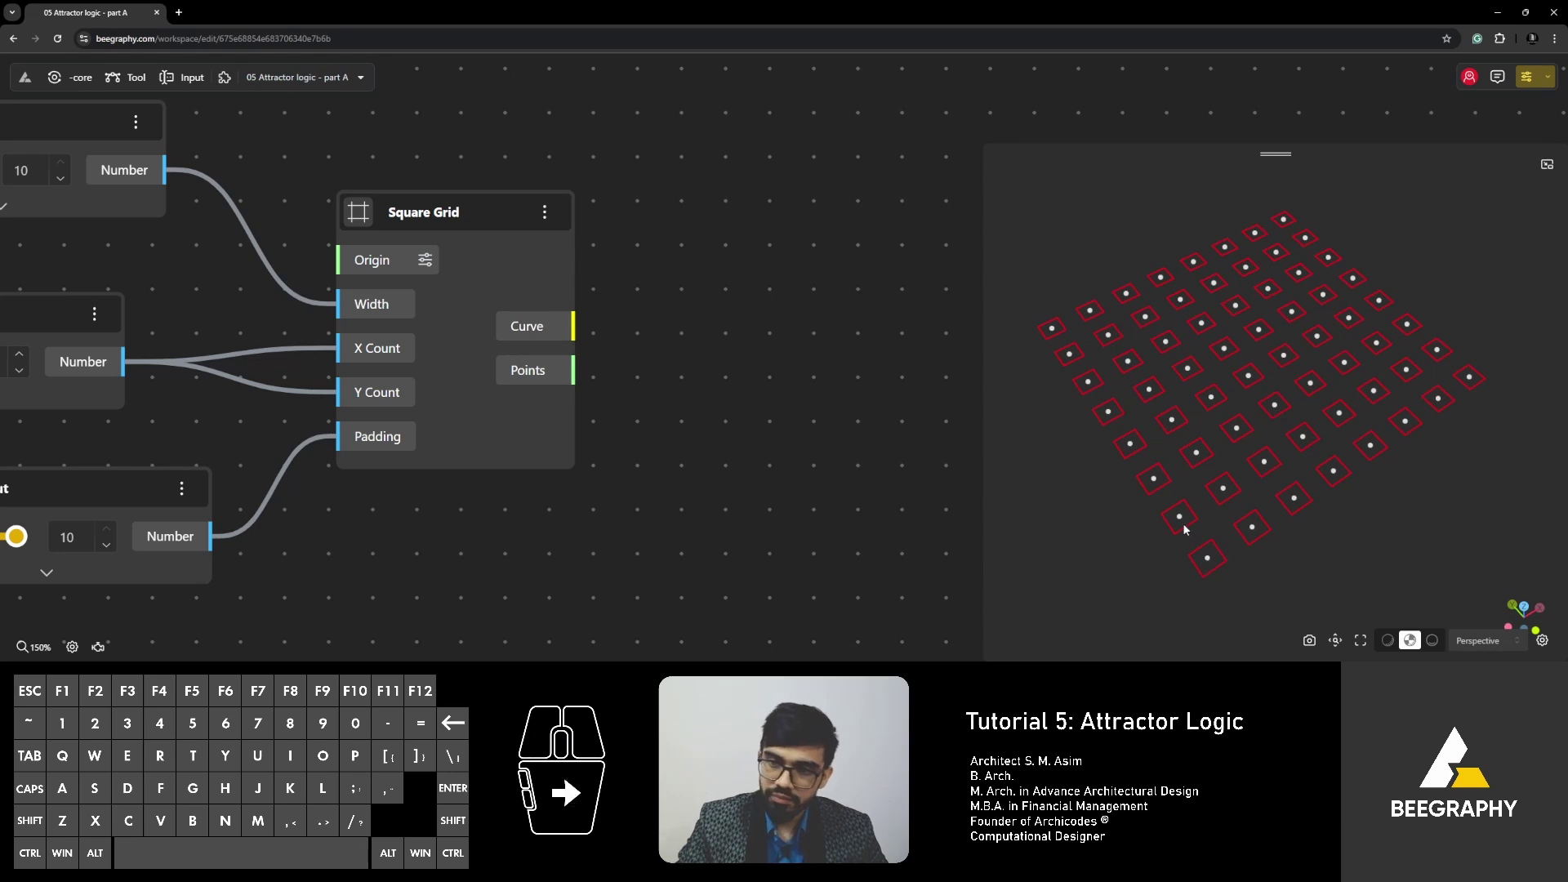
Add a Construct Point node on the empty canvas above and beyond the Square Grid node.
right_drag(849, 351, 540, 378)
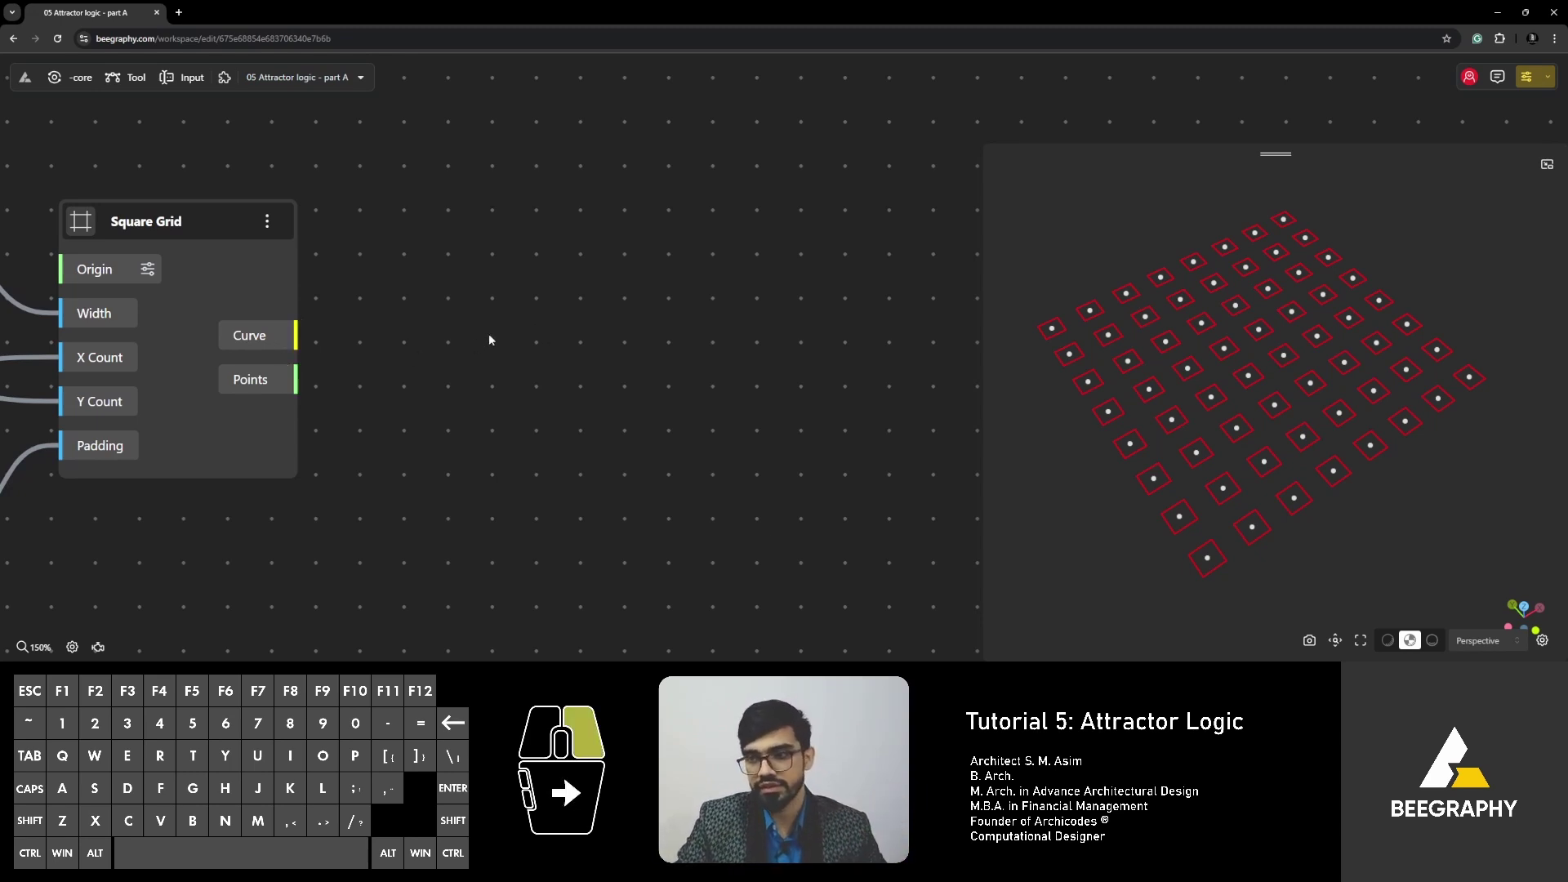
right_drag(490, 338, 546, 364)
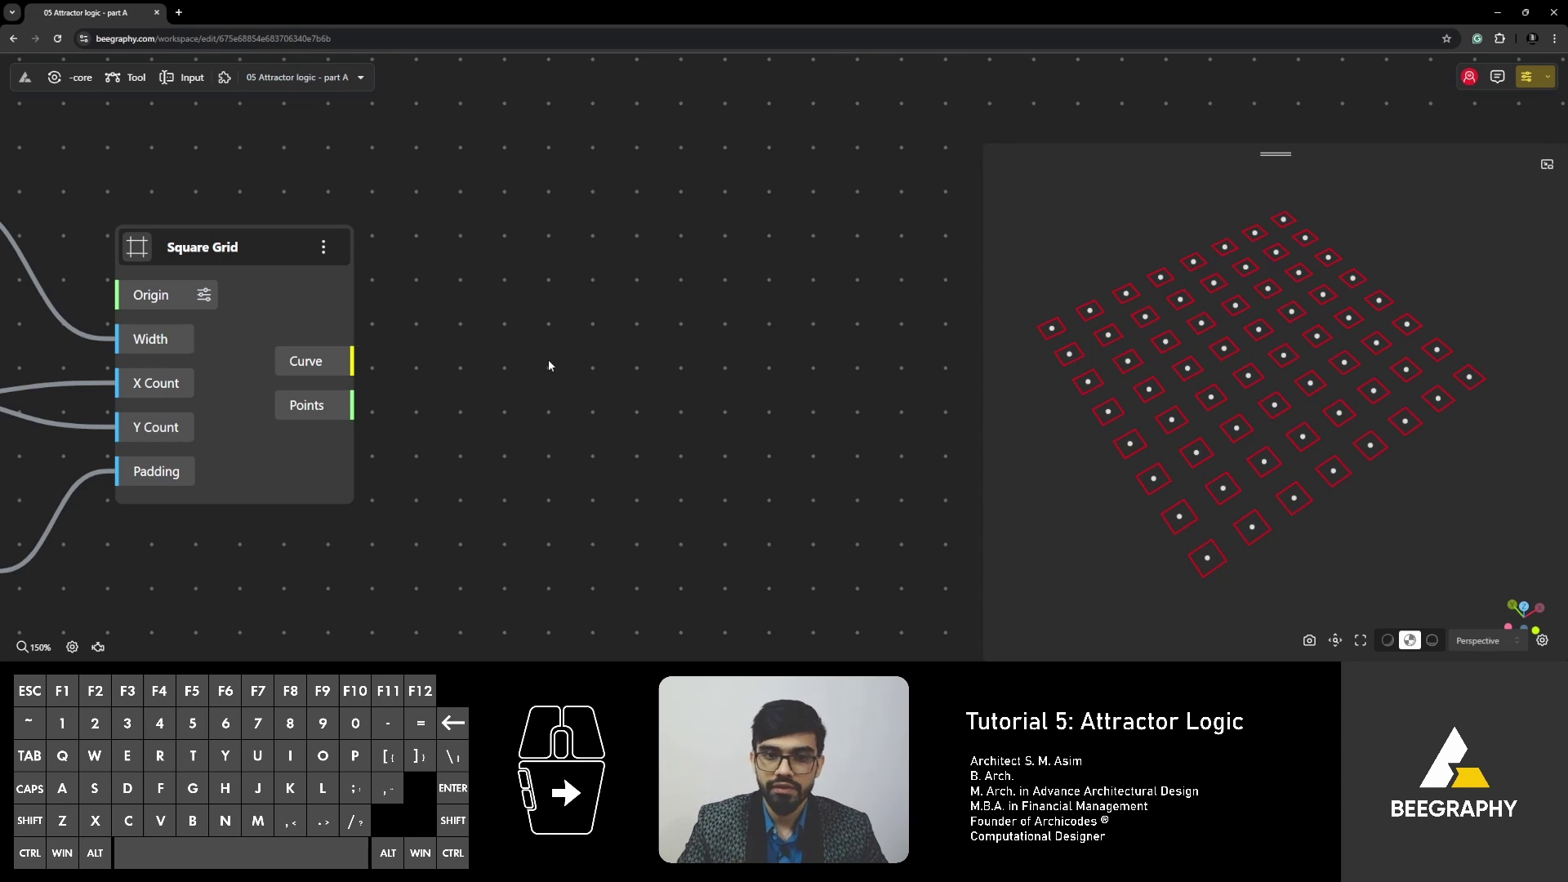
double_click(533, 296)
text(contru)
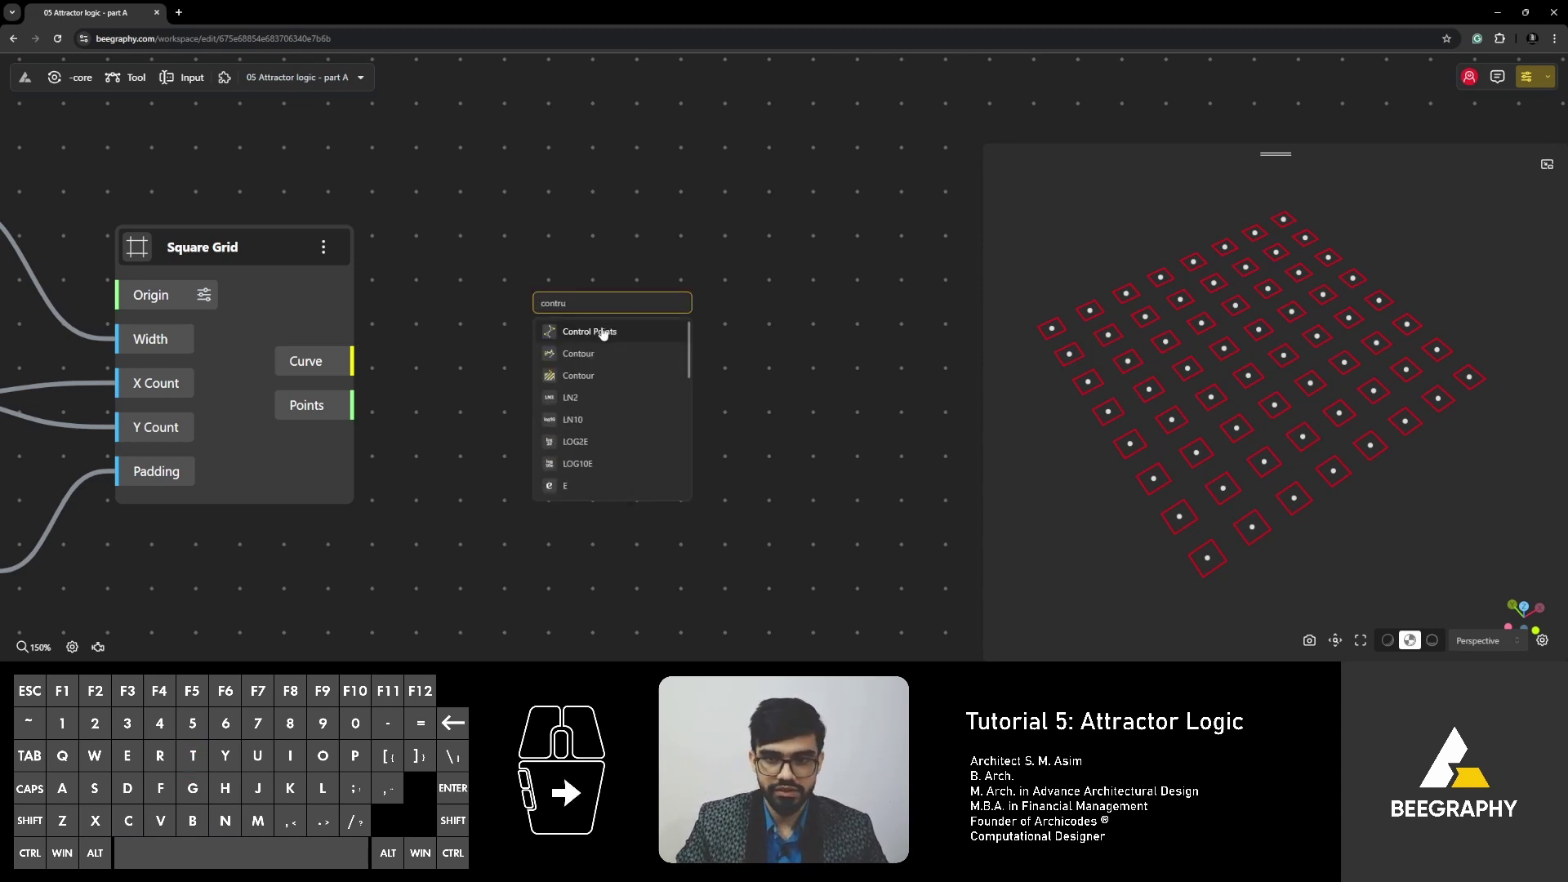
key(BackSpace)
key(BackSpace)
key(BackSpace)
key(BackSpace)
key(BackSpace)
key(BackSpace)
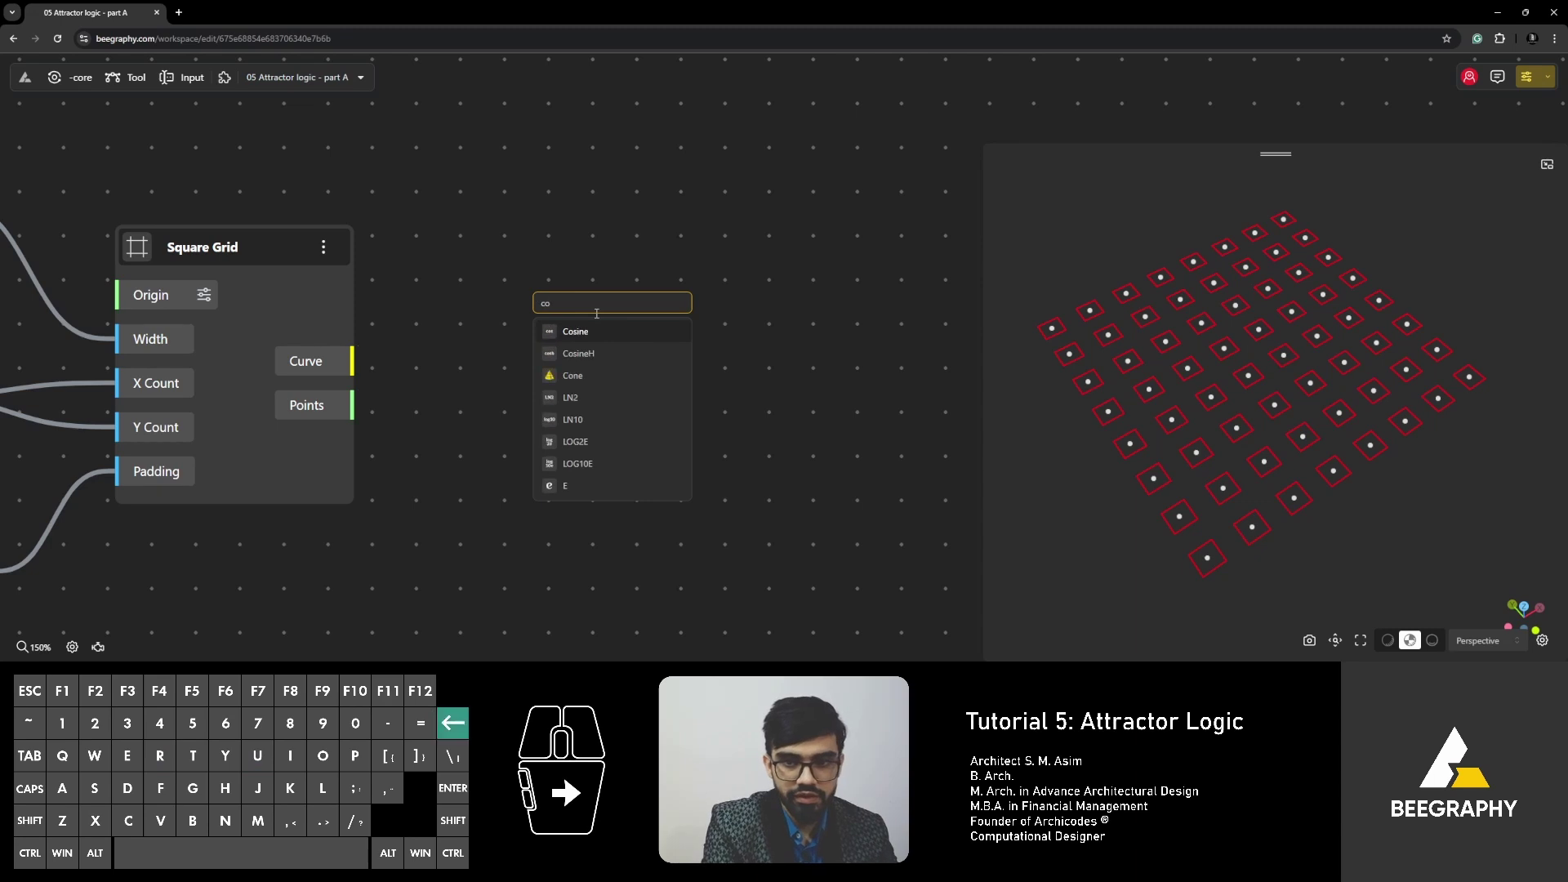
text(point)
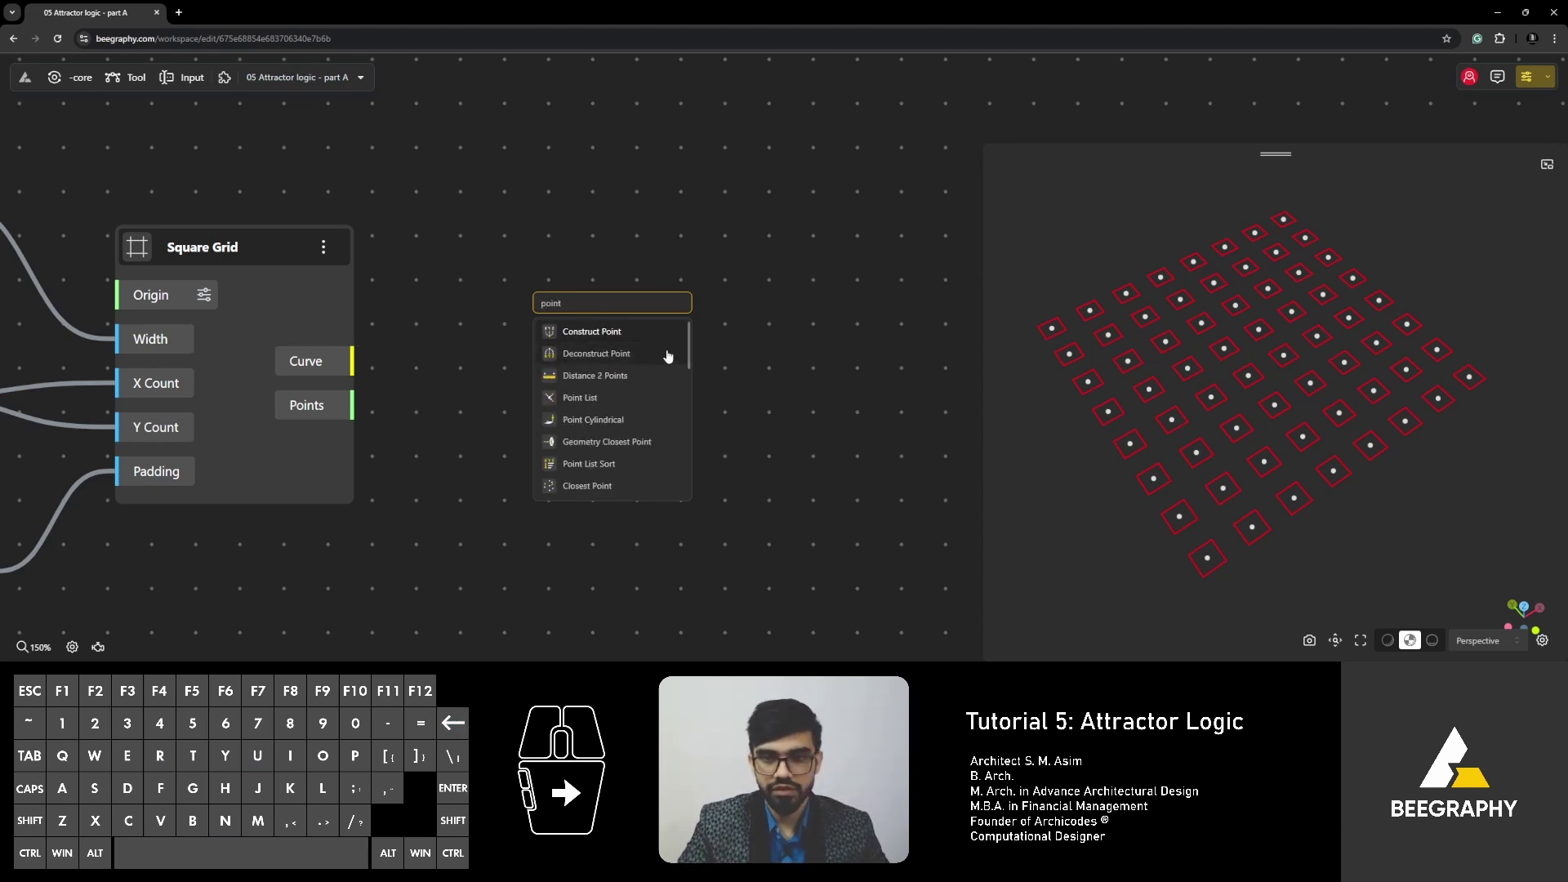
click(624, 332)
drag(639, 325, 637, 225)
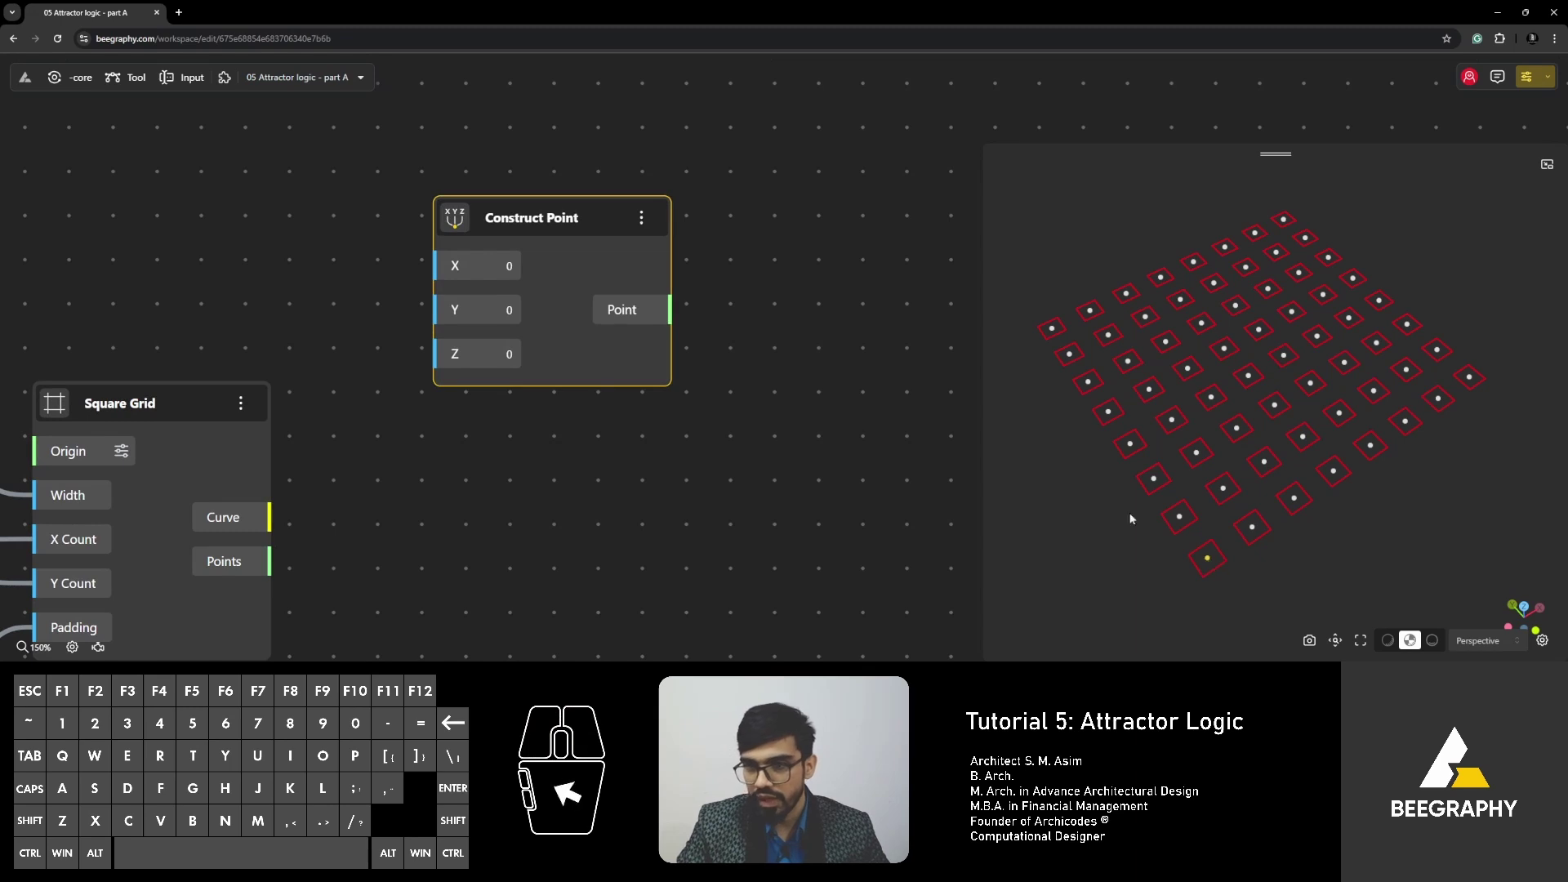
Add a Range Input set to 40, duplicate it, and connect the two Number outputs to Construct Point's X and Y inputs.
double_click(157, 287)
text(range)
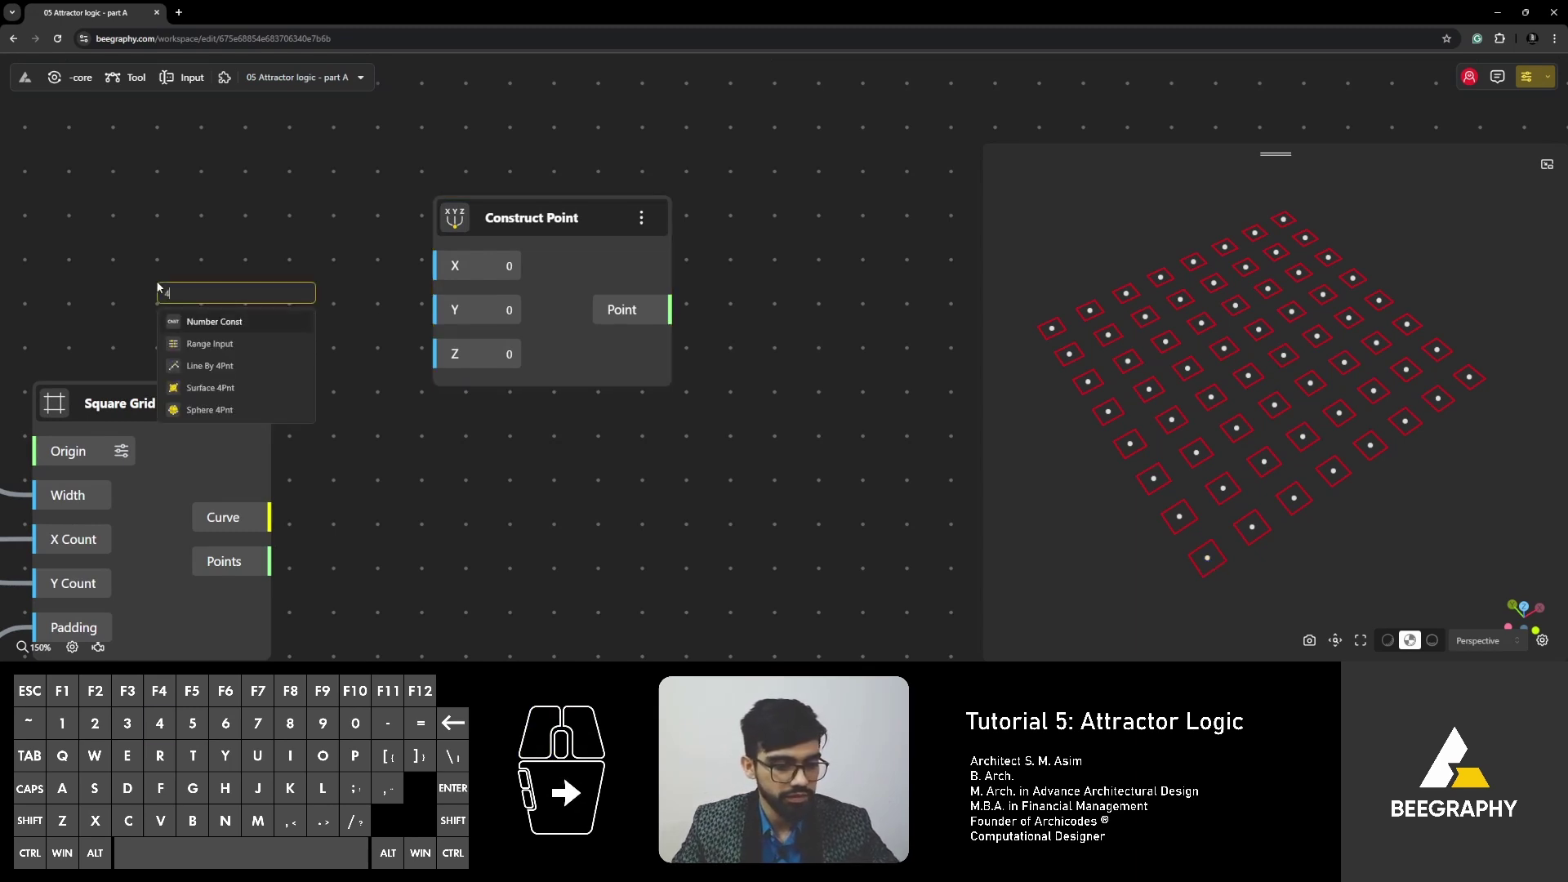
click(245, 320)
drag(325, 302, 152, 292)
key(ctrl+c)
key(ctrl+v)
drag(230, 207, 435, 265)
drag(255, 349, 434, 311)
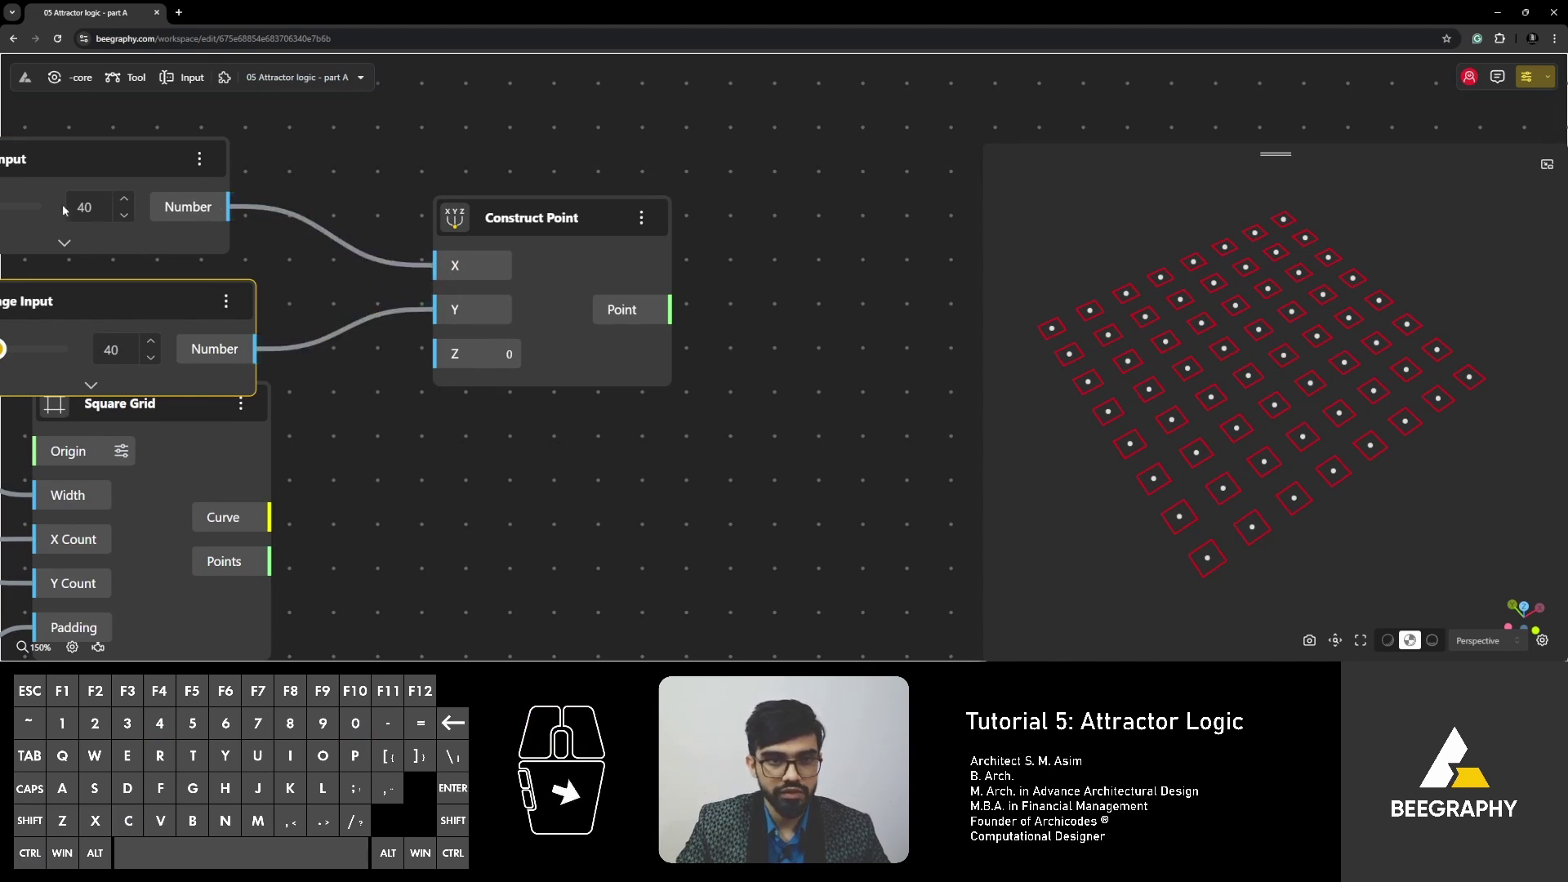
Set the Range Input feeding Construct Point's X to 50 and enable Live calculation.
drag(52, 222, 210, 199)
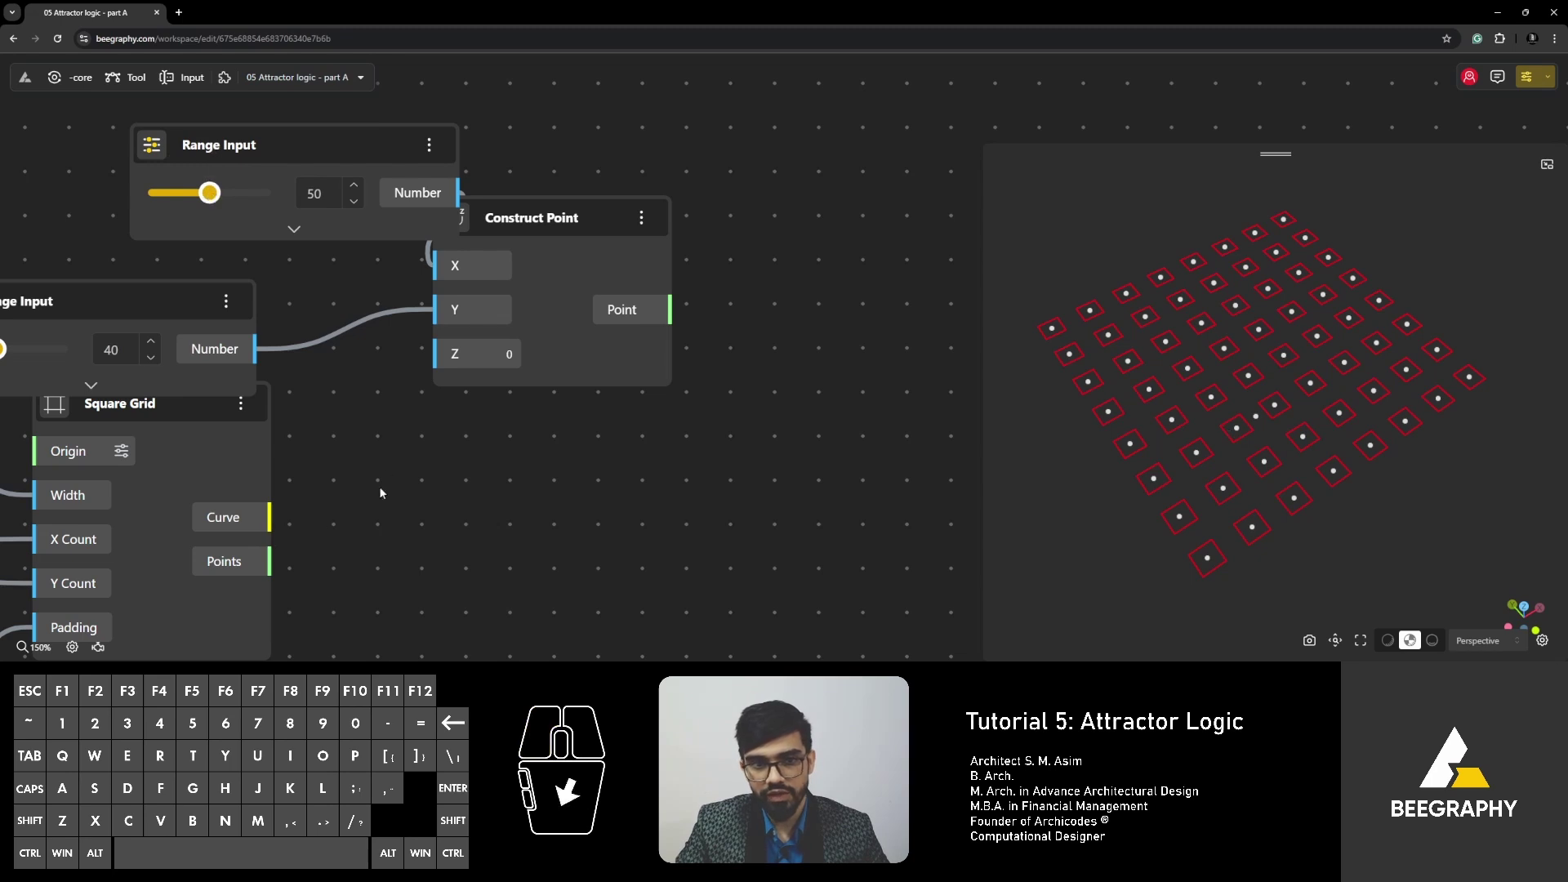
click(72, 647)
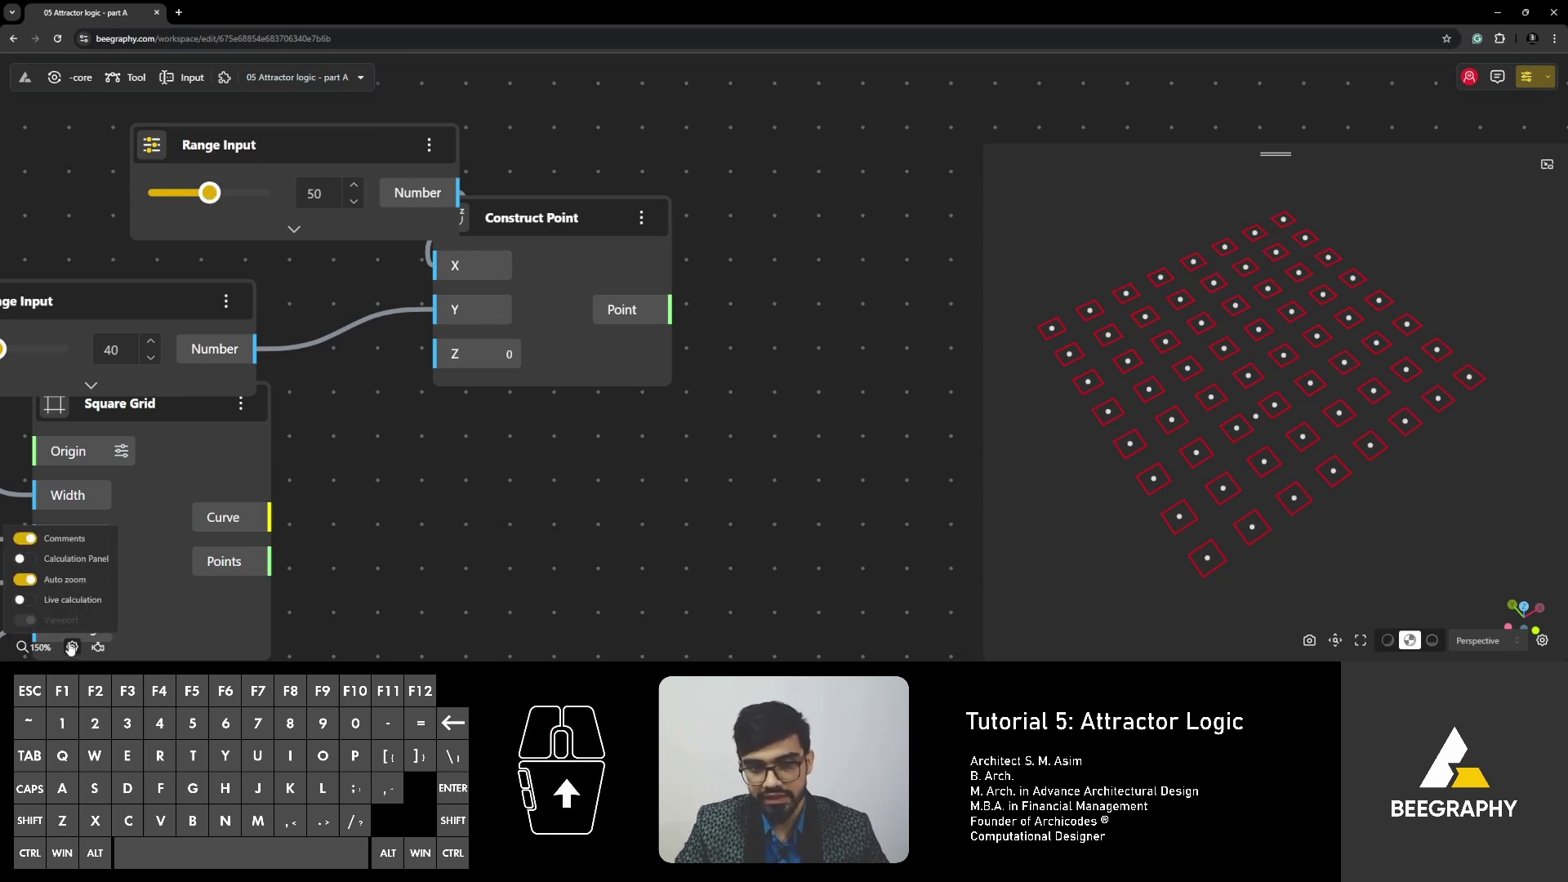
click(22, 601)
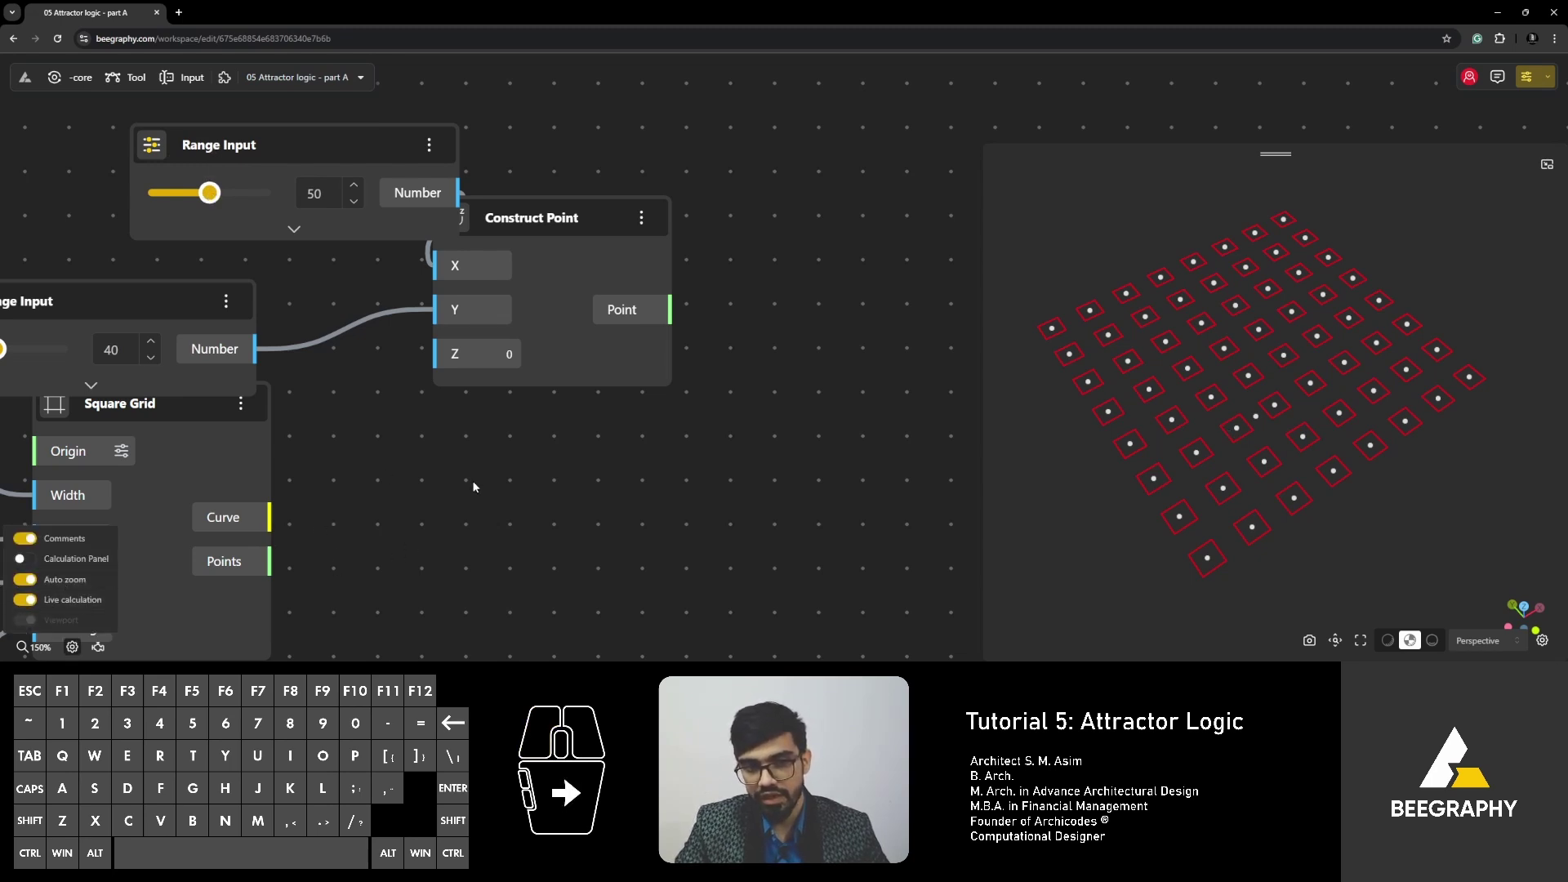
Move the Construct Point node away from its Range Inputs and set the Range Input feeding X to 29.
drag(571, 219, 782, 146)
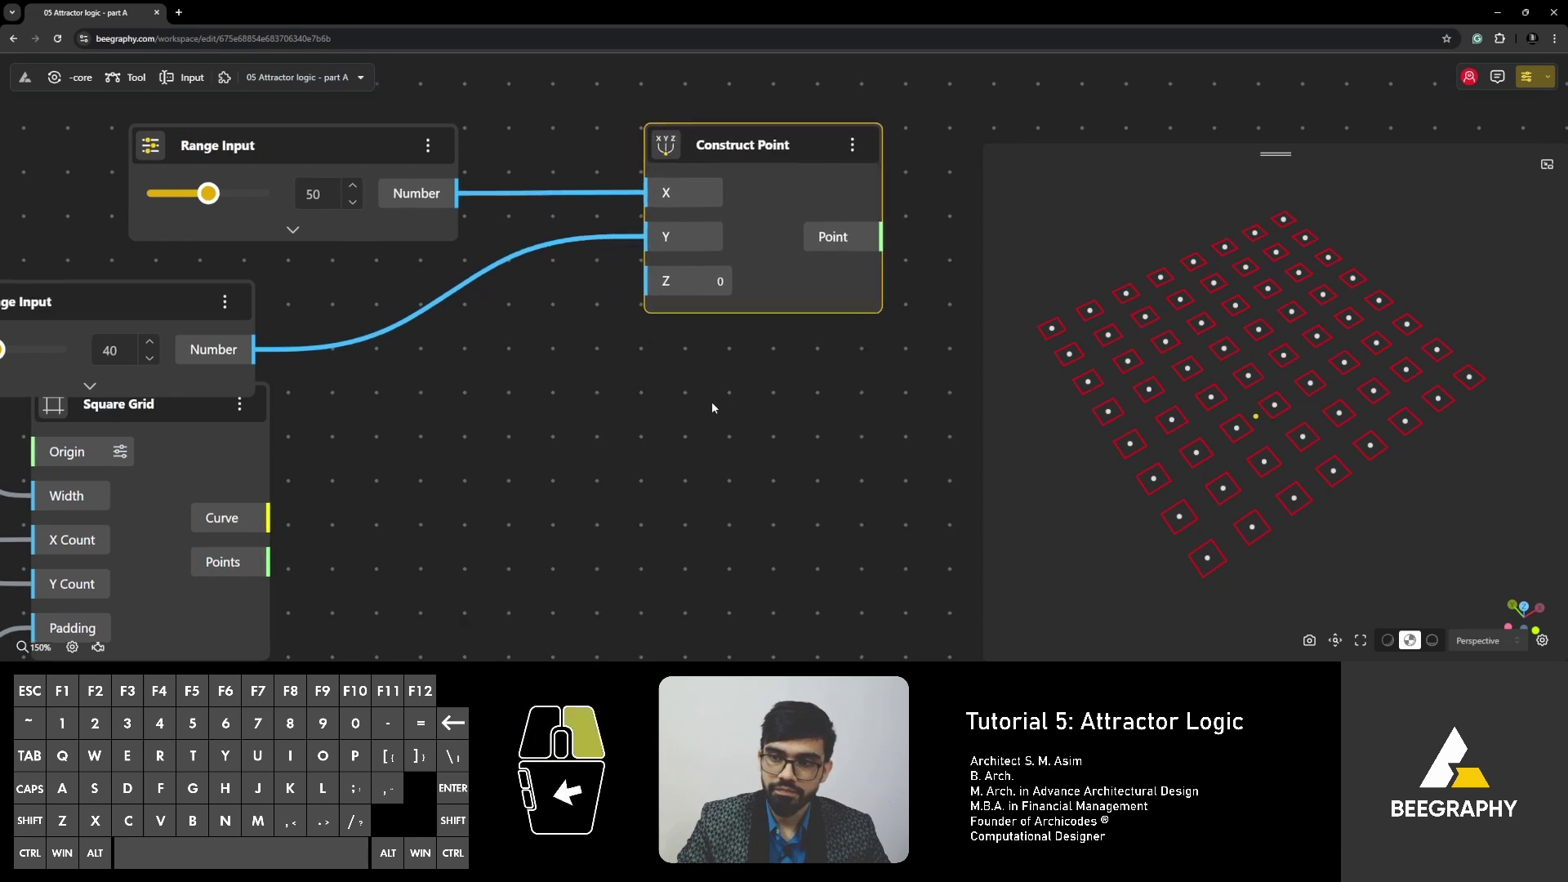
right_drag(712, 409, 617, 431)
mouse_move(114, 216)
mouse_down()
mouse_move(100, 227)
mouse_move(162, 222)
mouse_move(90, 217)
mouse_up()
click(511, 405)
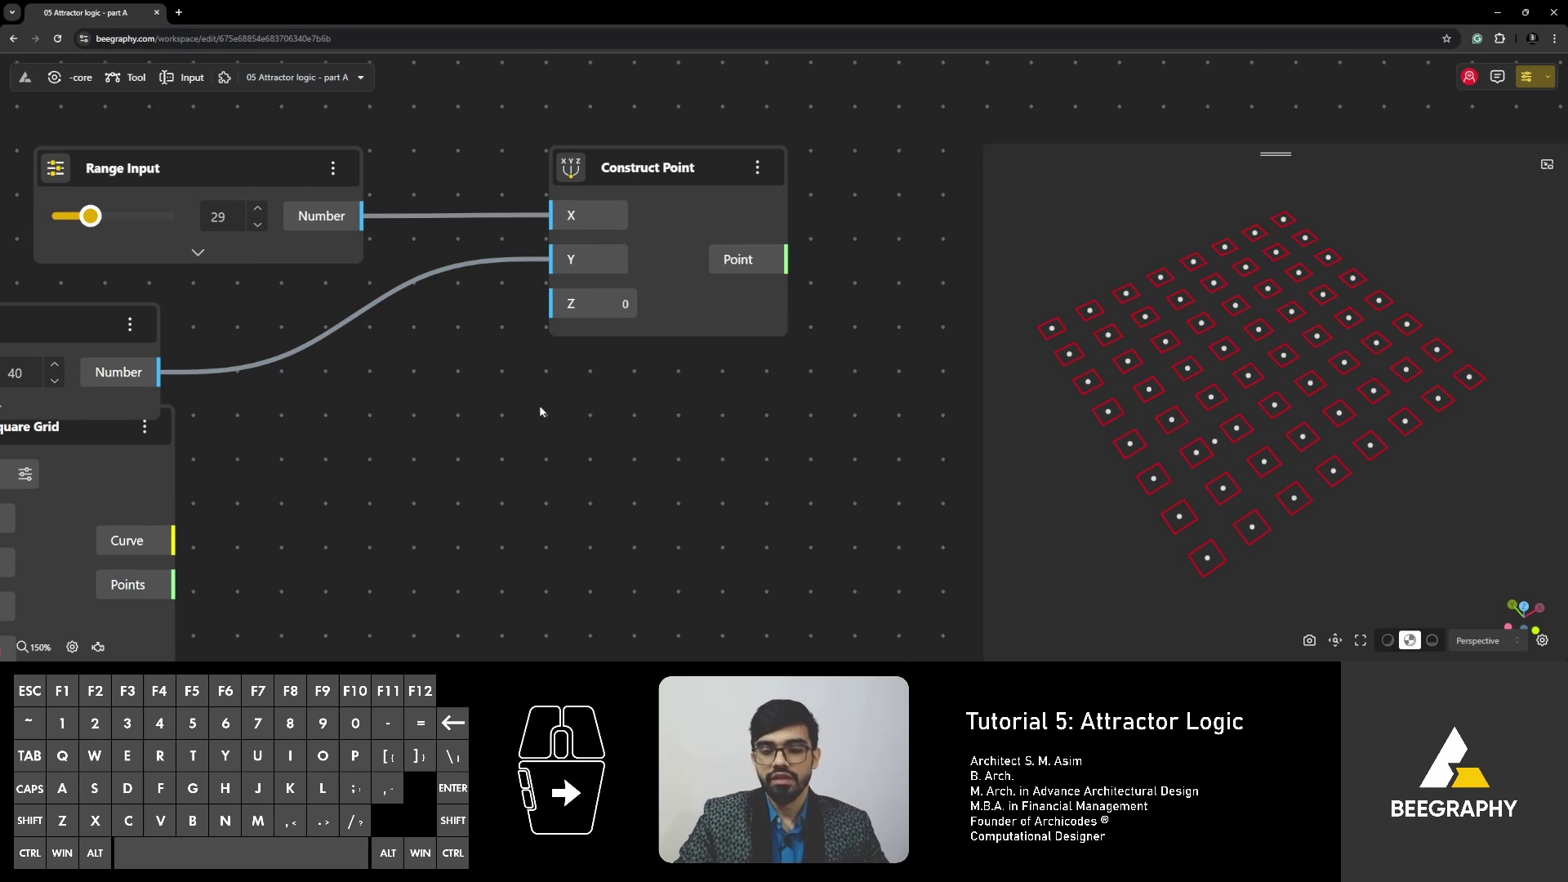
Add a Line node and place it beyond the Construct Point node, slightly lower on the canvas.
scroll(539, 411, down, 1)
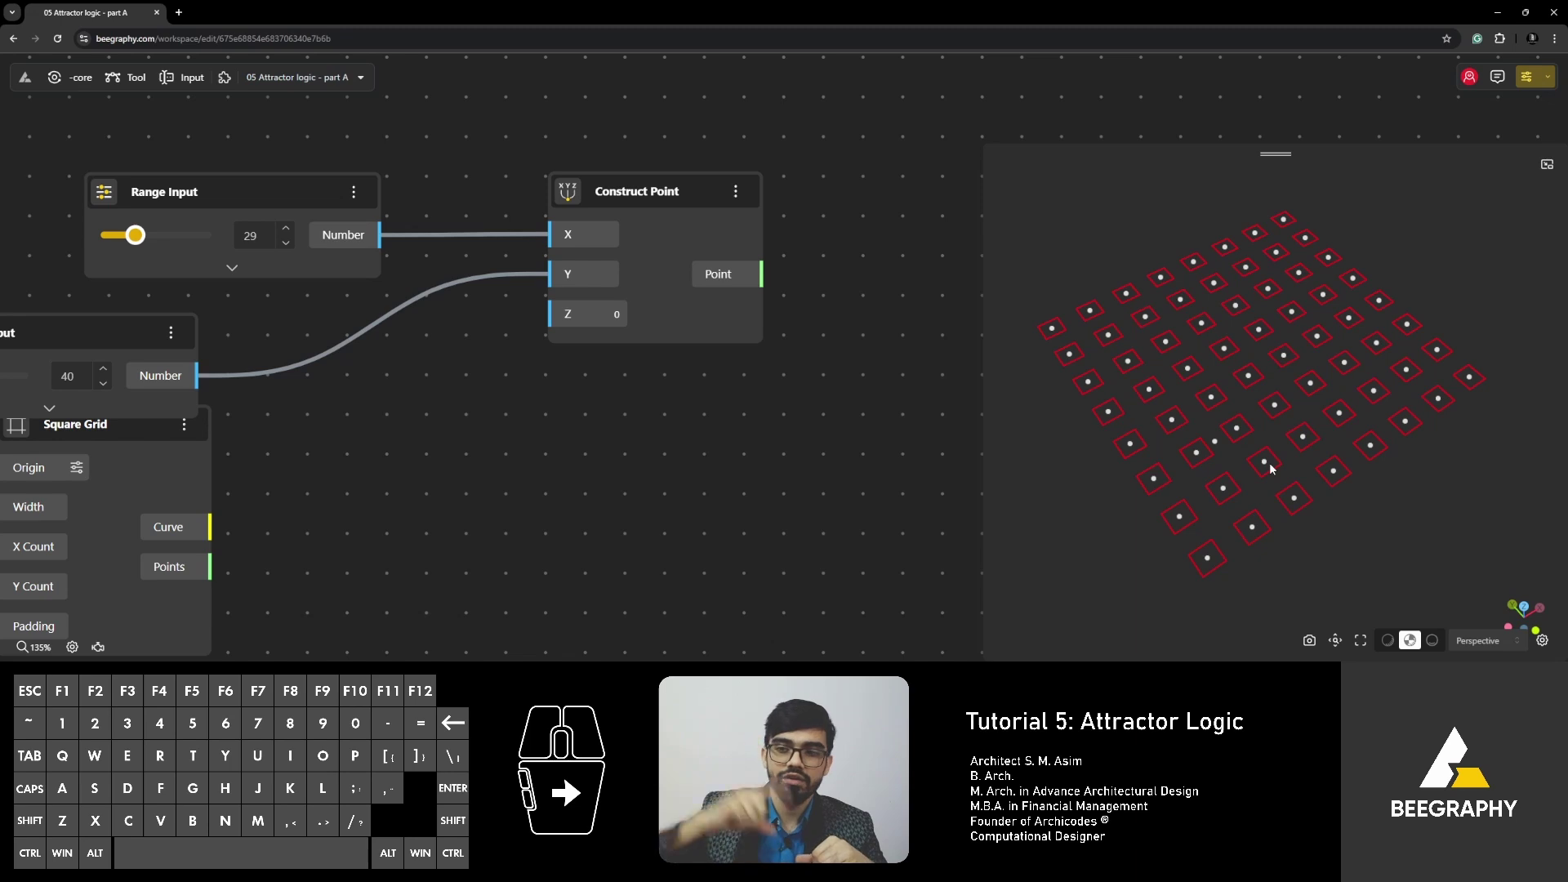
scroll(259, 252, down, 3)
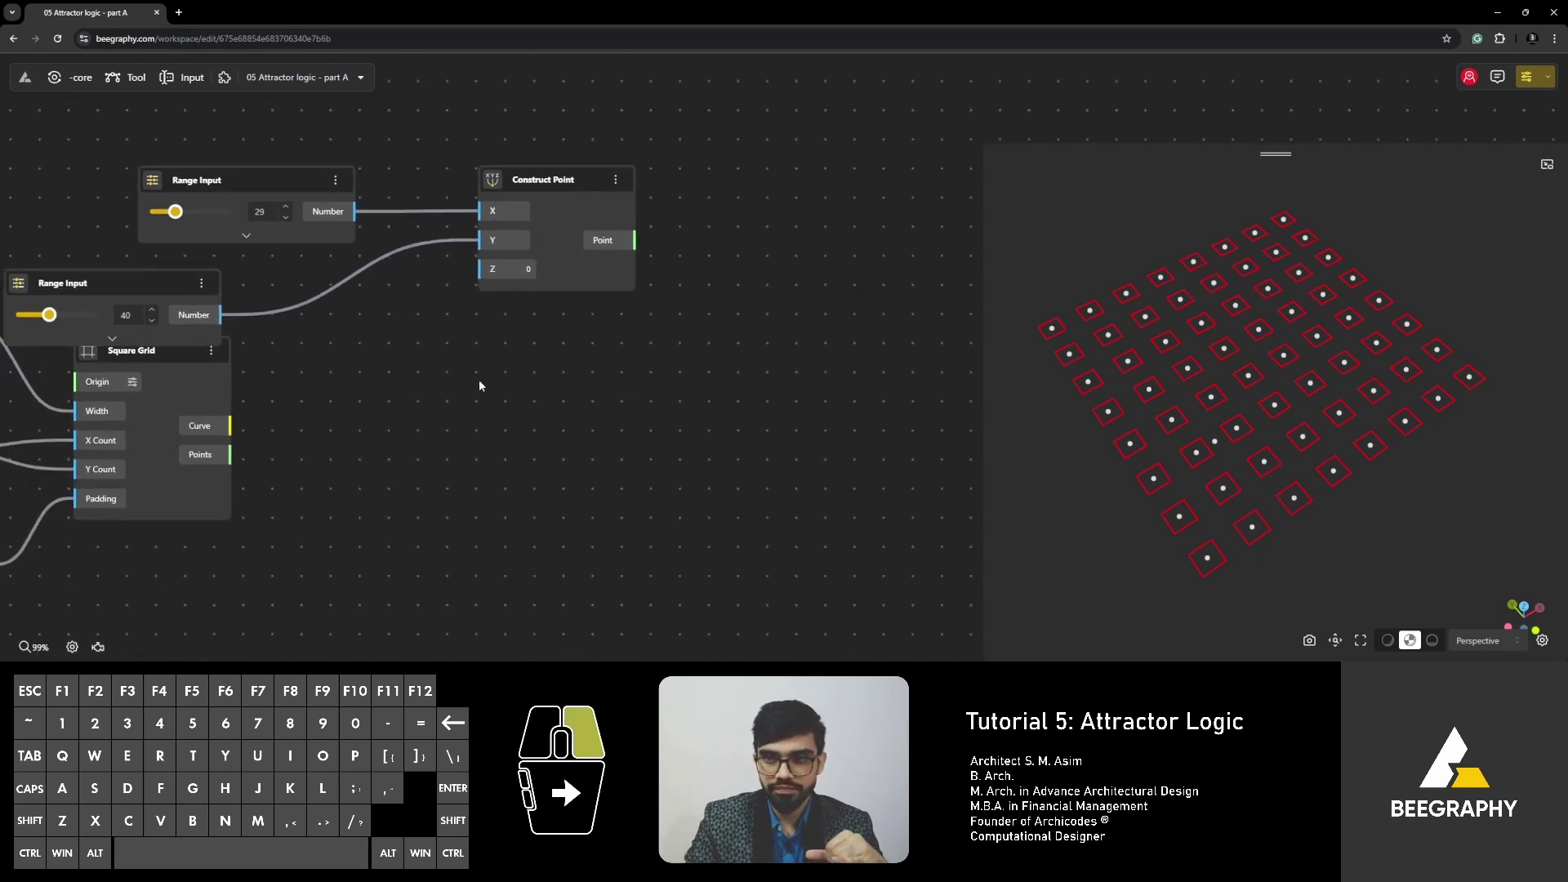
double_click(572, 438)
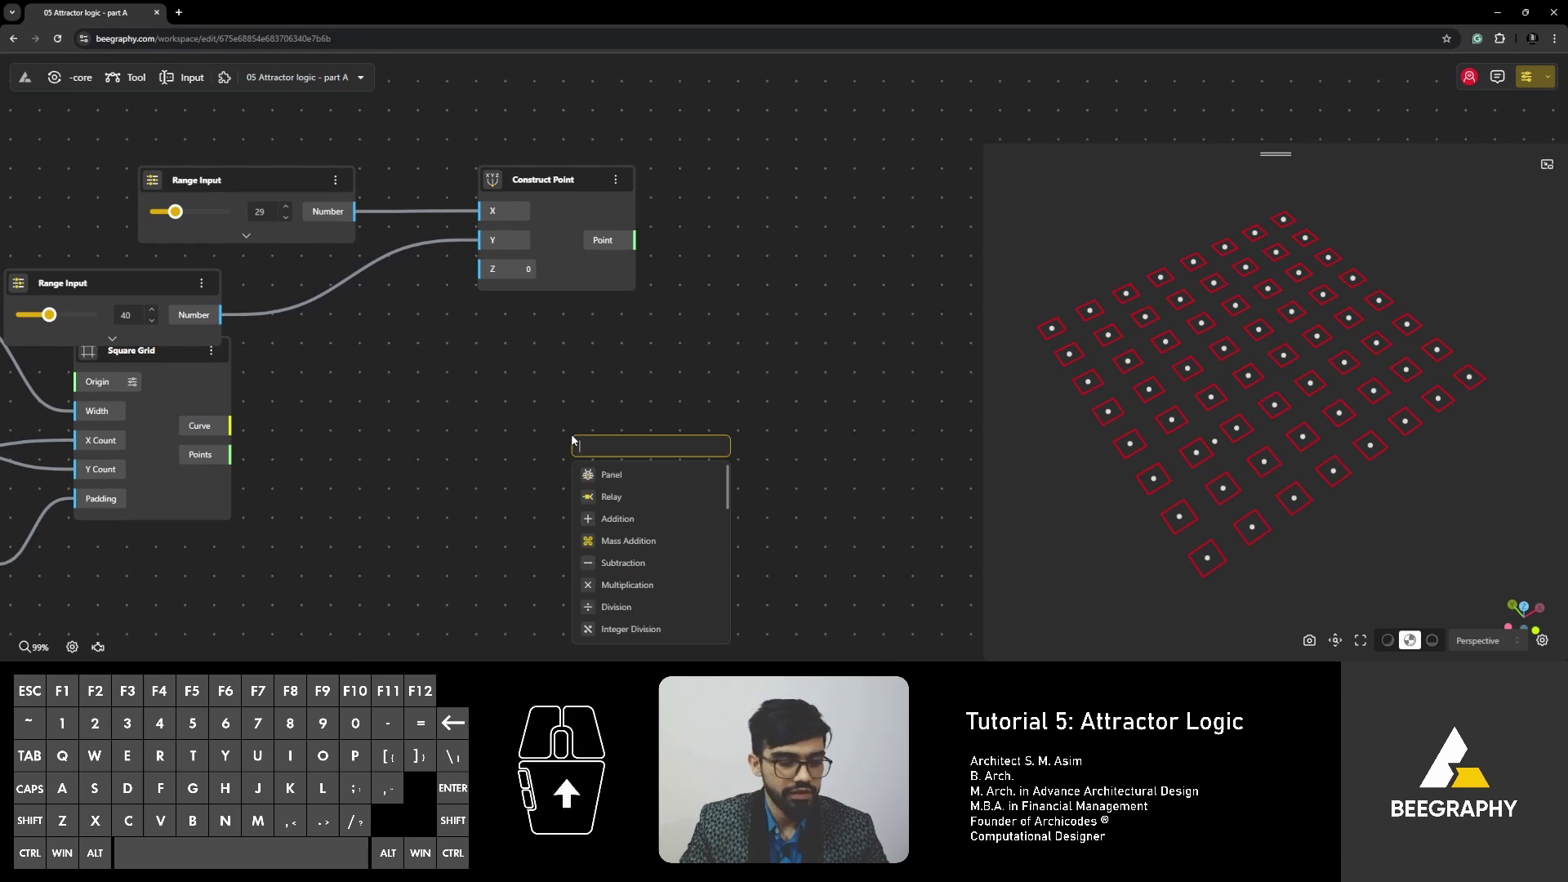
text(line)
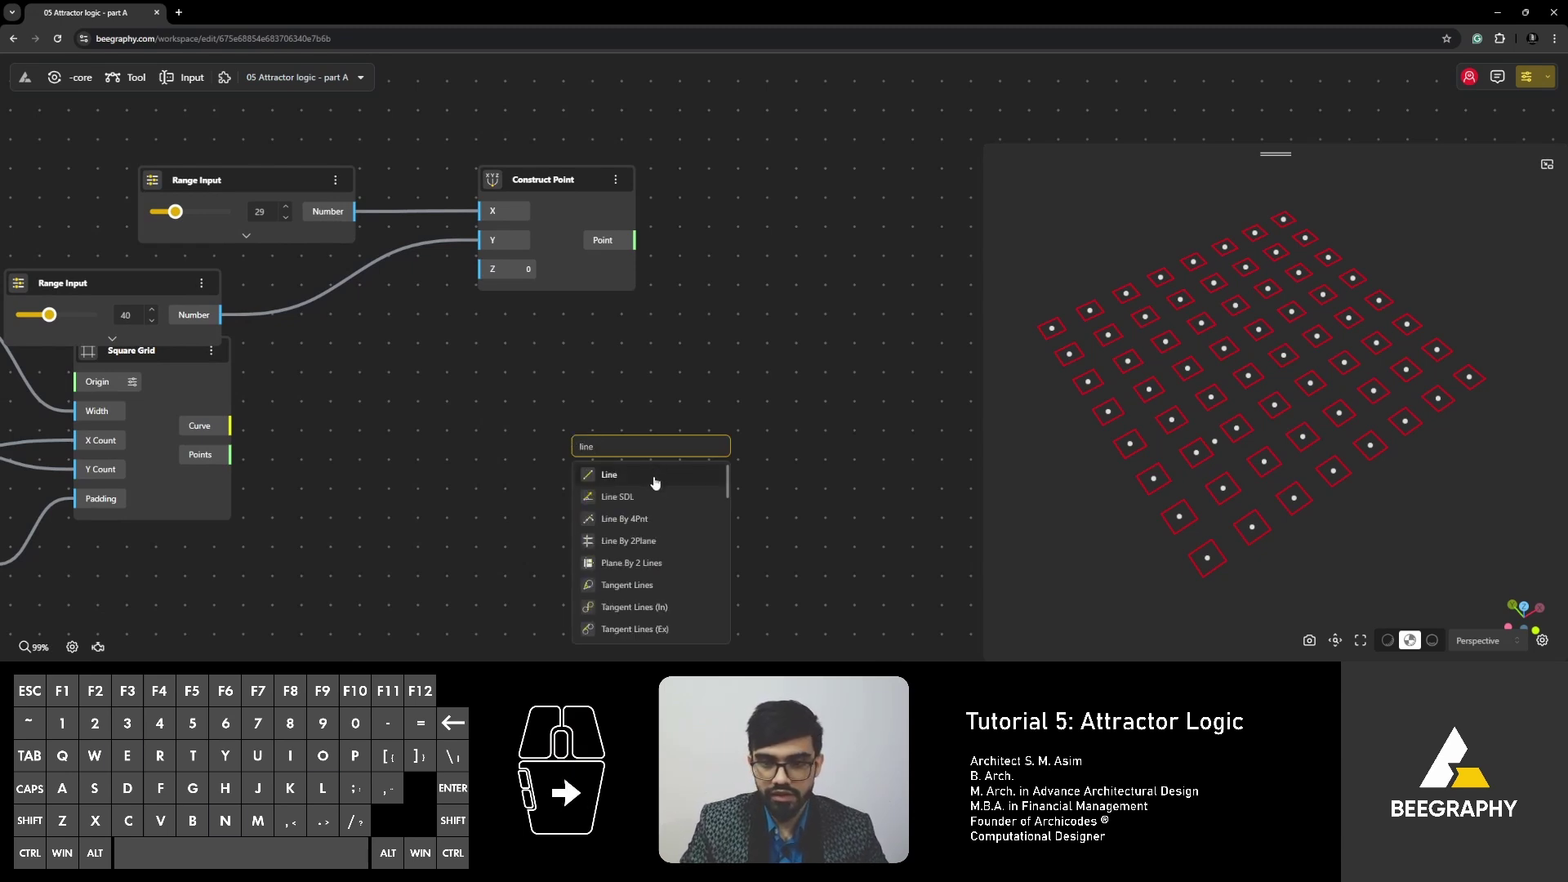
click(652, 481)
drag(649, 445, 815, 340)
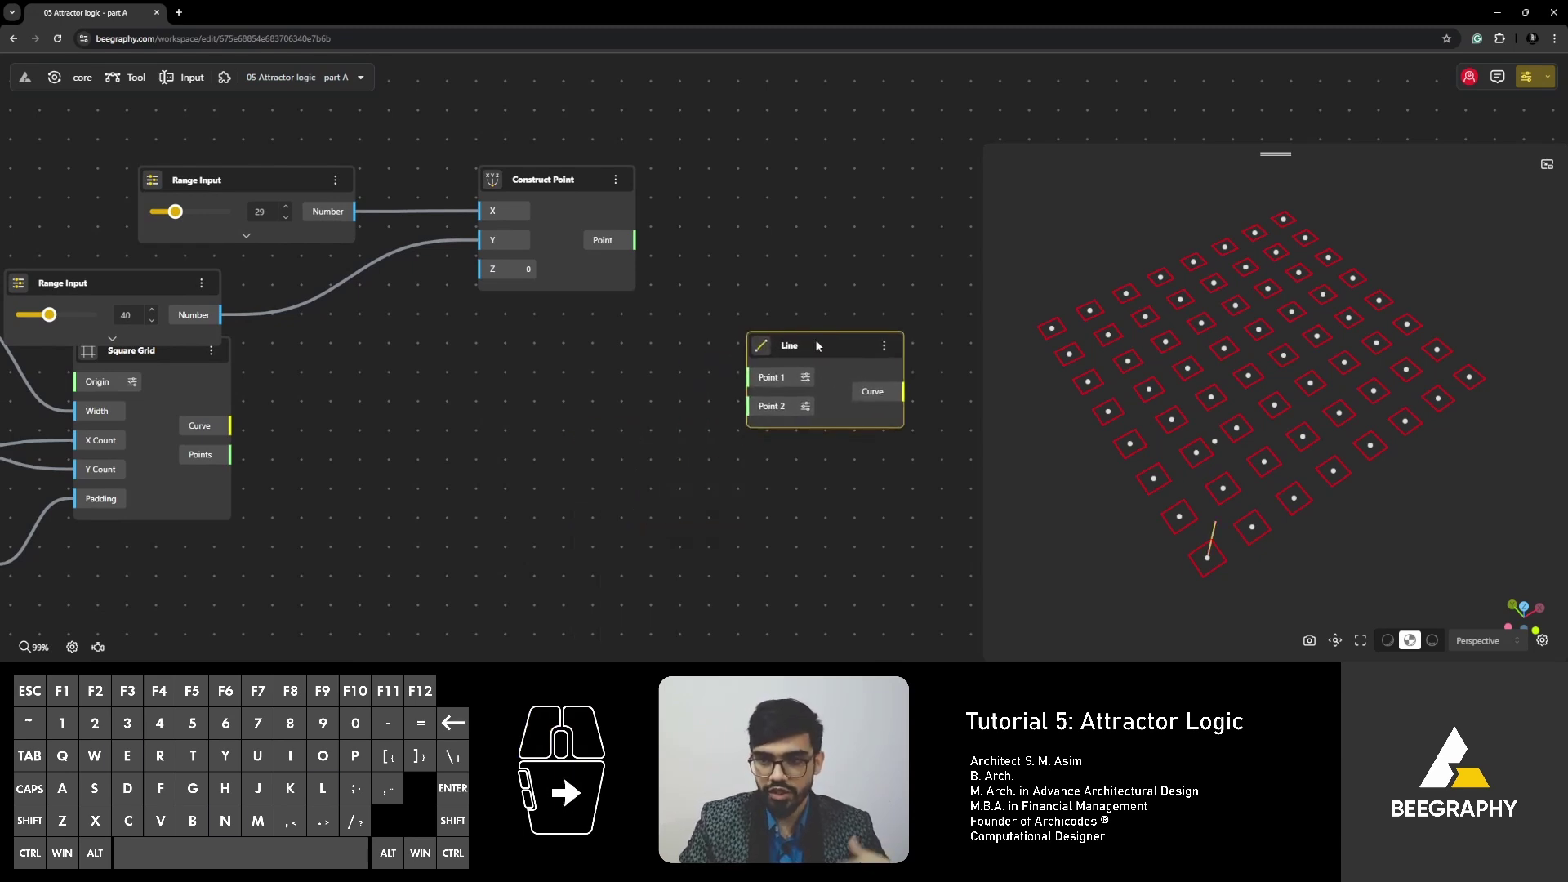
Connect Construct Point's Point output to the Line's Point 1 and the Square Grid's Points output to its Point 2.
drag(522, 182, 524, 198)
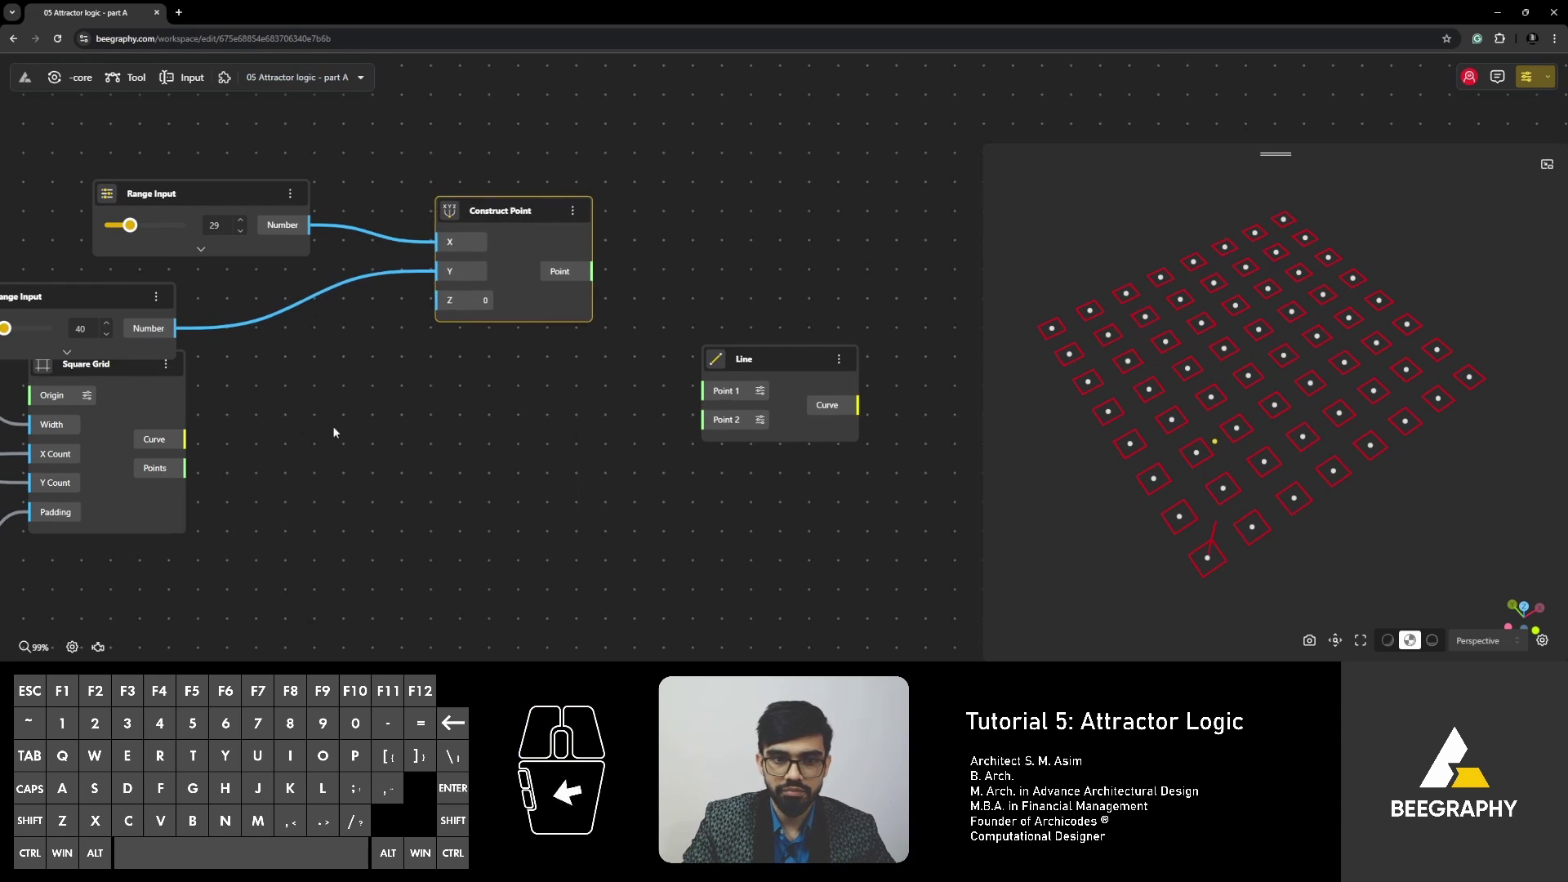
drag(592, 271, 704, 390)
drag(778, 353, 778, 295)
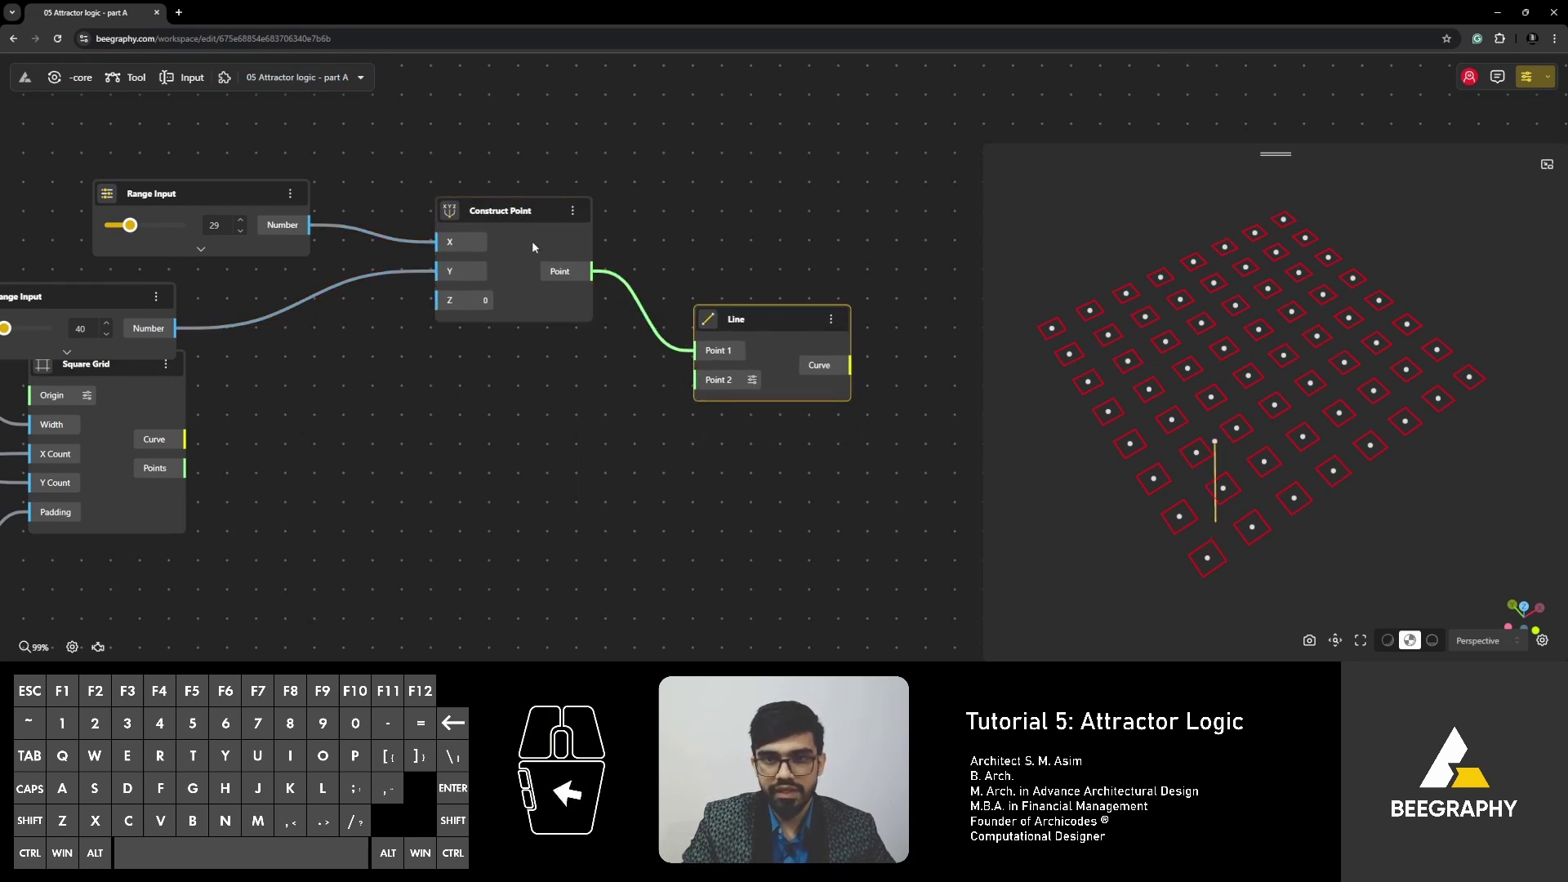
drag(522, 216, 520, 225)
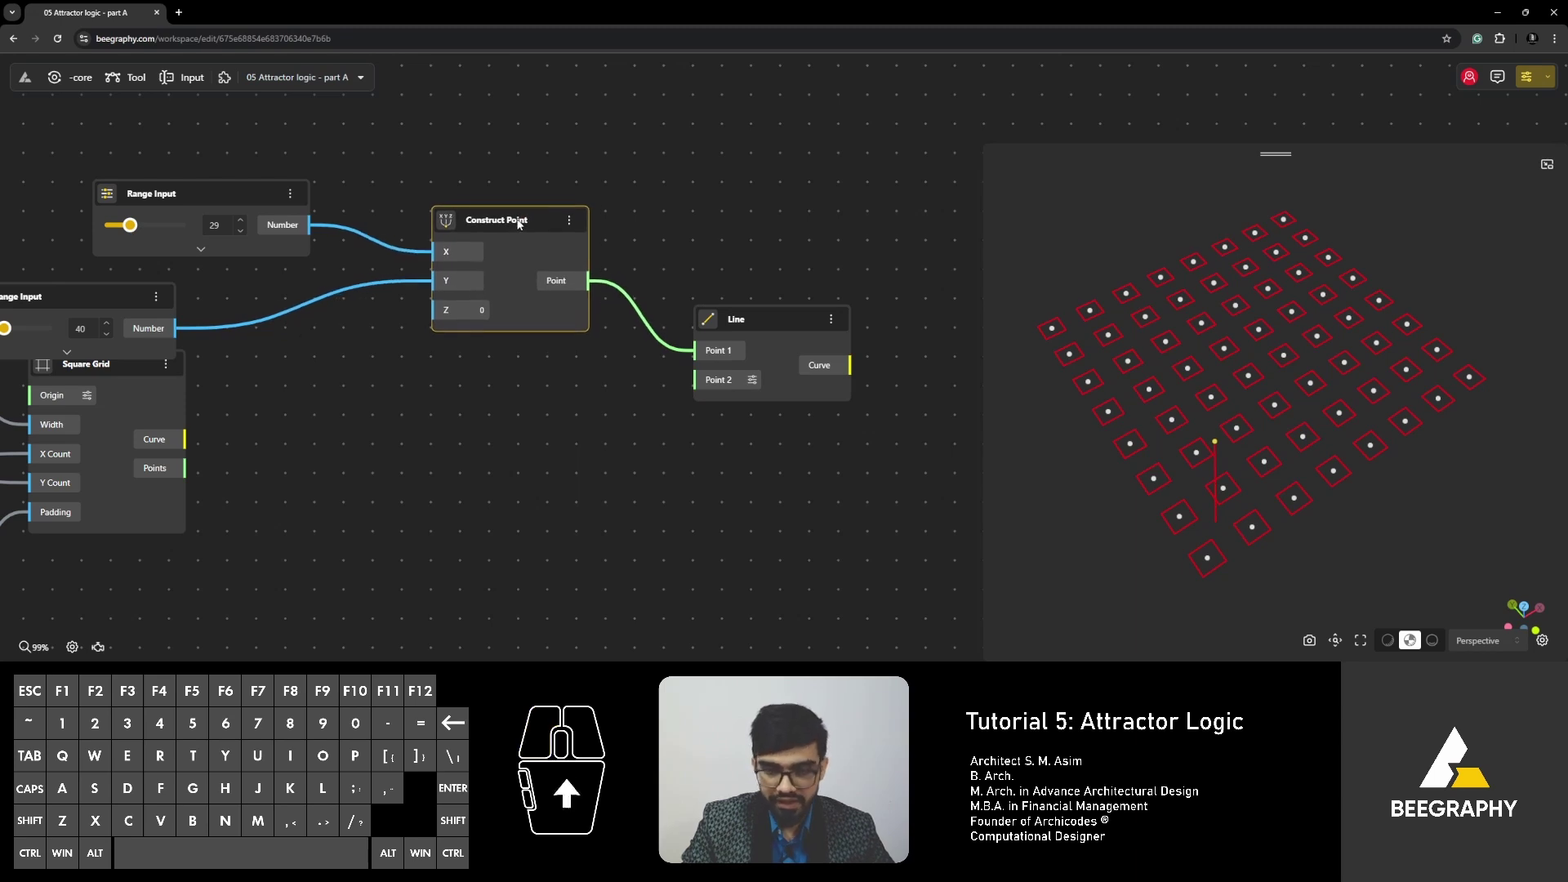
drag(177, 474, 696, 380)
drag(1226, 439, 1192, 441)
Set the Range Input feeding Construct Point's X to 10, then raise it in single increments to 16.
mouse_move(132, 231)
mouse_down()
mouse_move(220, 224)
mouse_move(119, 237)
mouse_up()
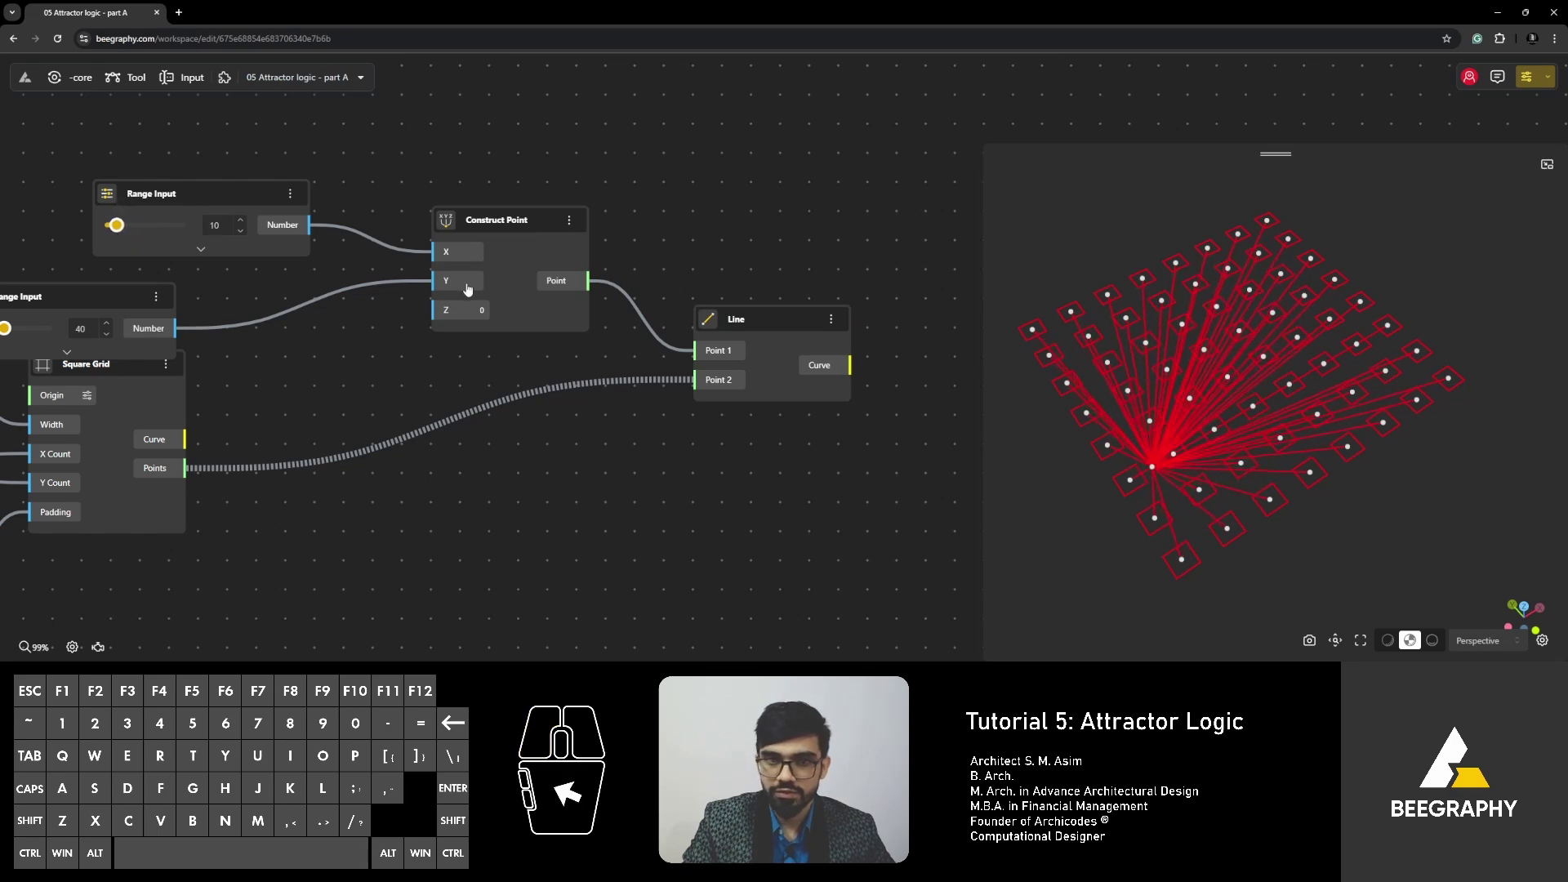
click(245, 225)
click(244, 225)
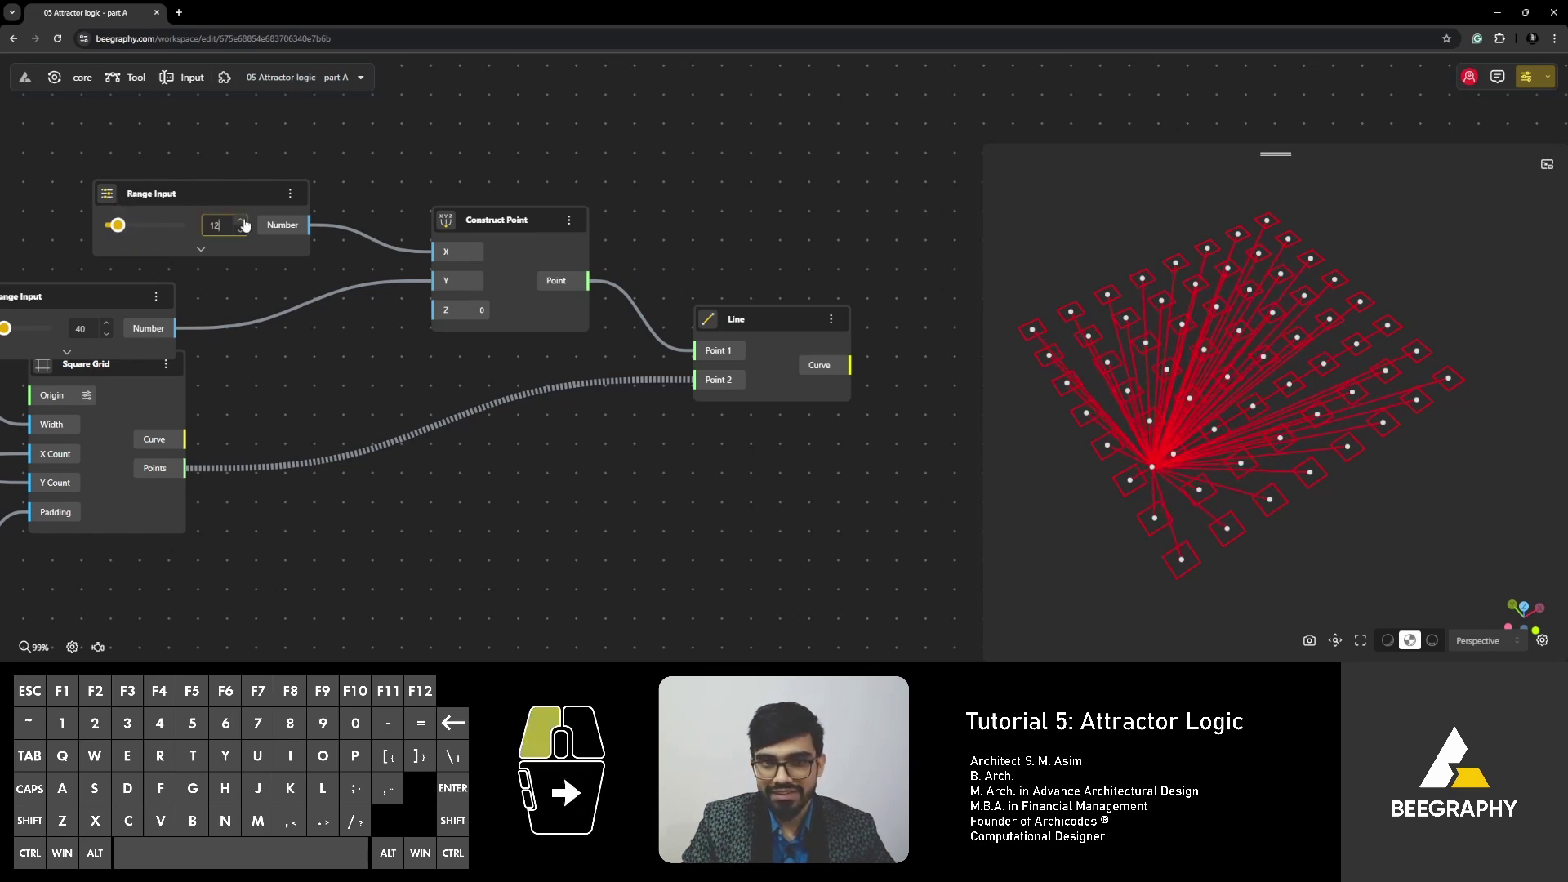
click(244, 225)
click(244, 226)
click(244, 225)
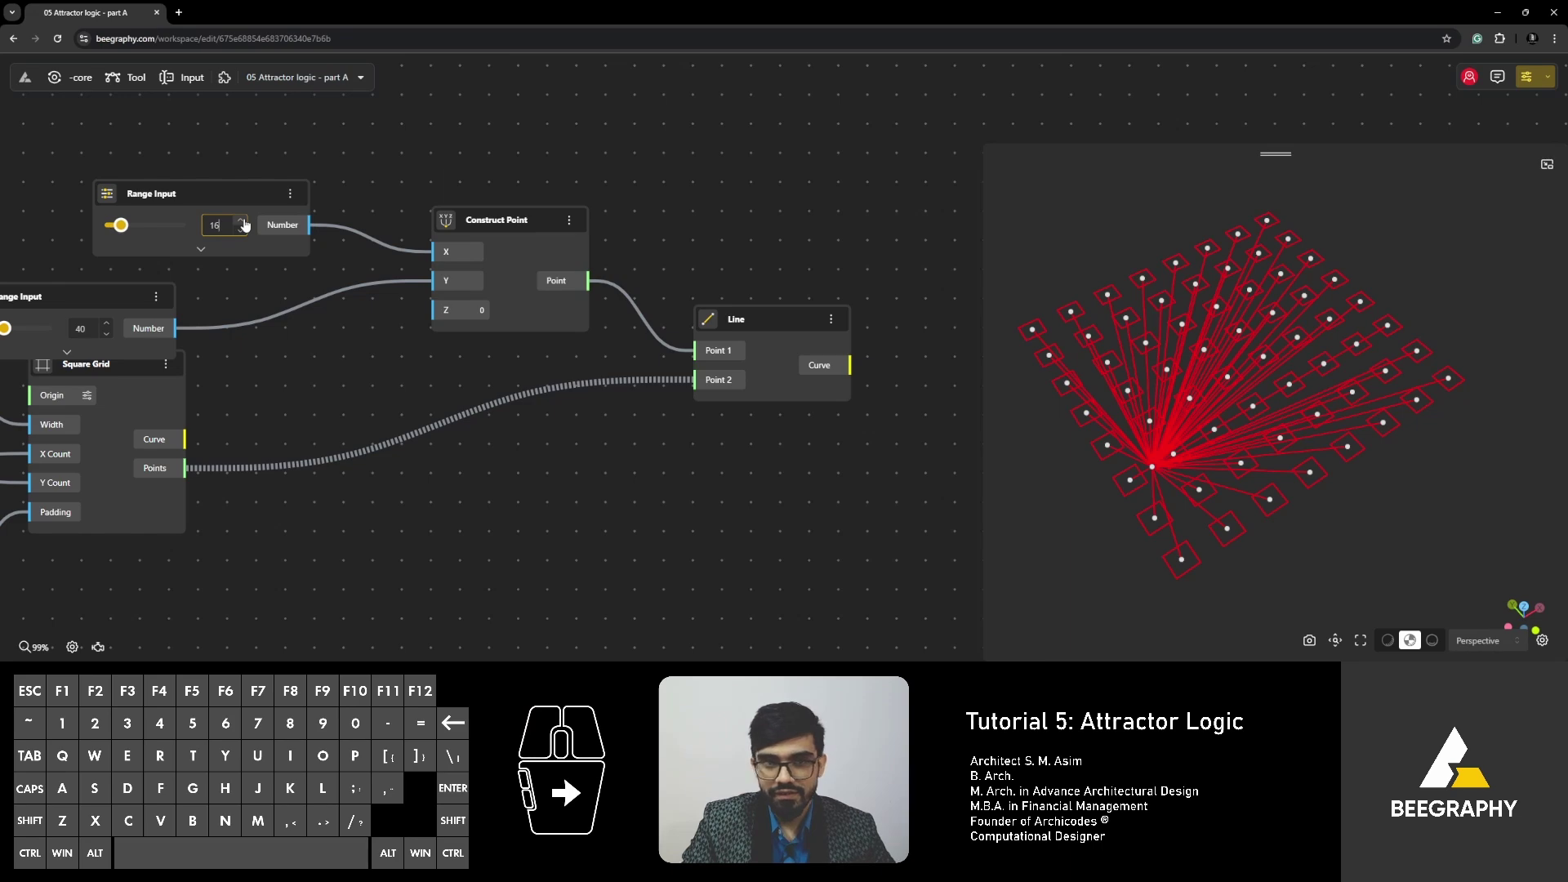
Set the Range Input feeding Construct Point's X to 20 and shift the Line node slightly on the canvas.
drag(135, 232, 124, 227)
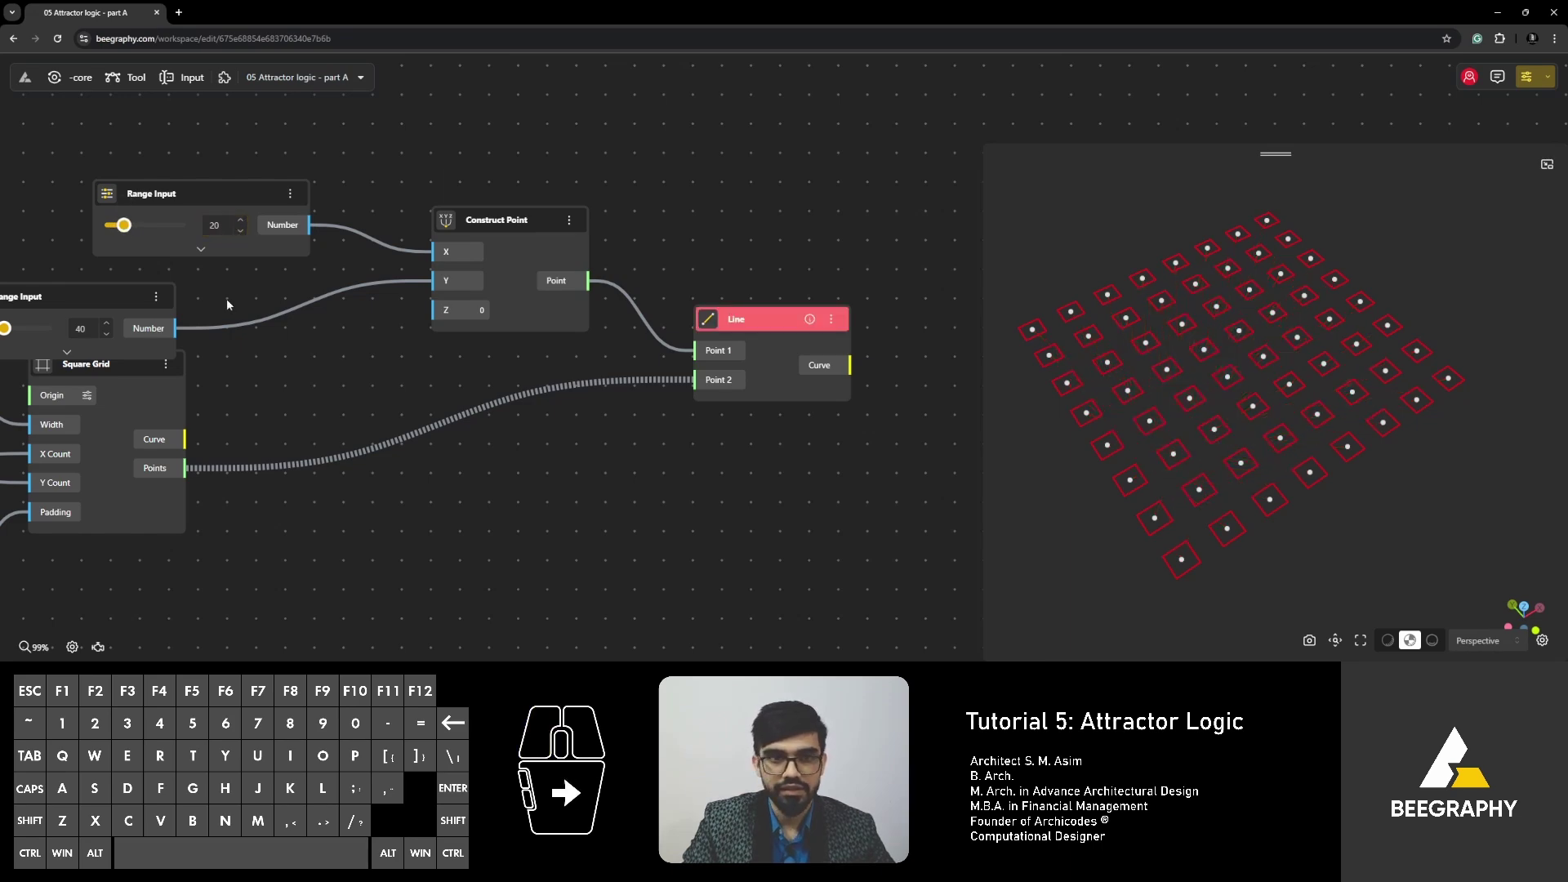
drag(777, 338, 783, 343)
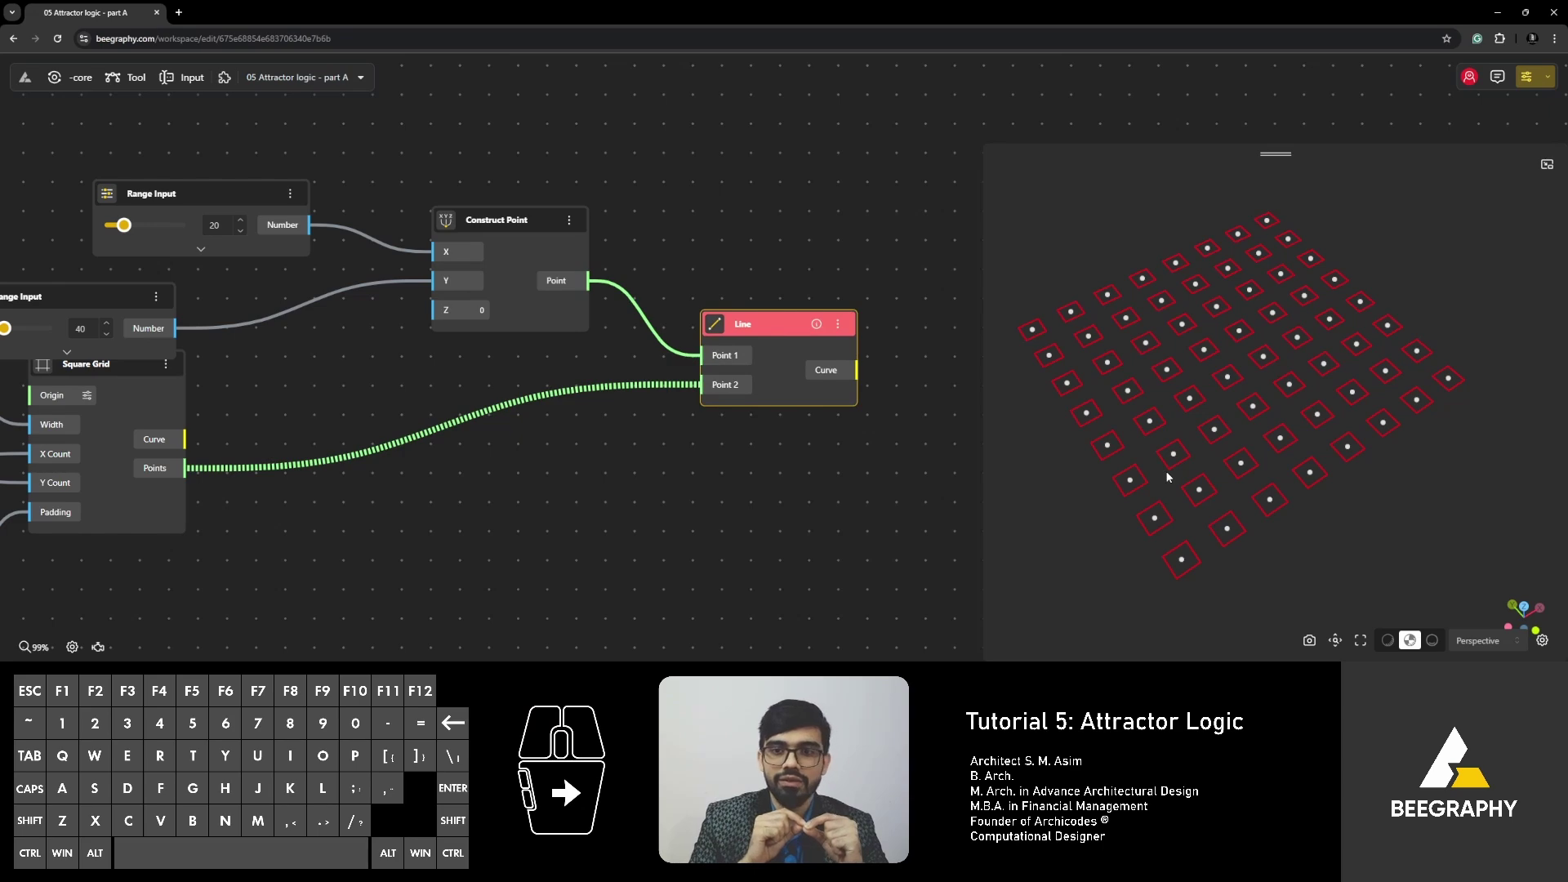
Set the Range Input feeding Construct Point's X to 69.
right_drag(734, 513, 1096, 449)
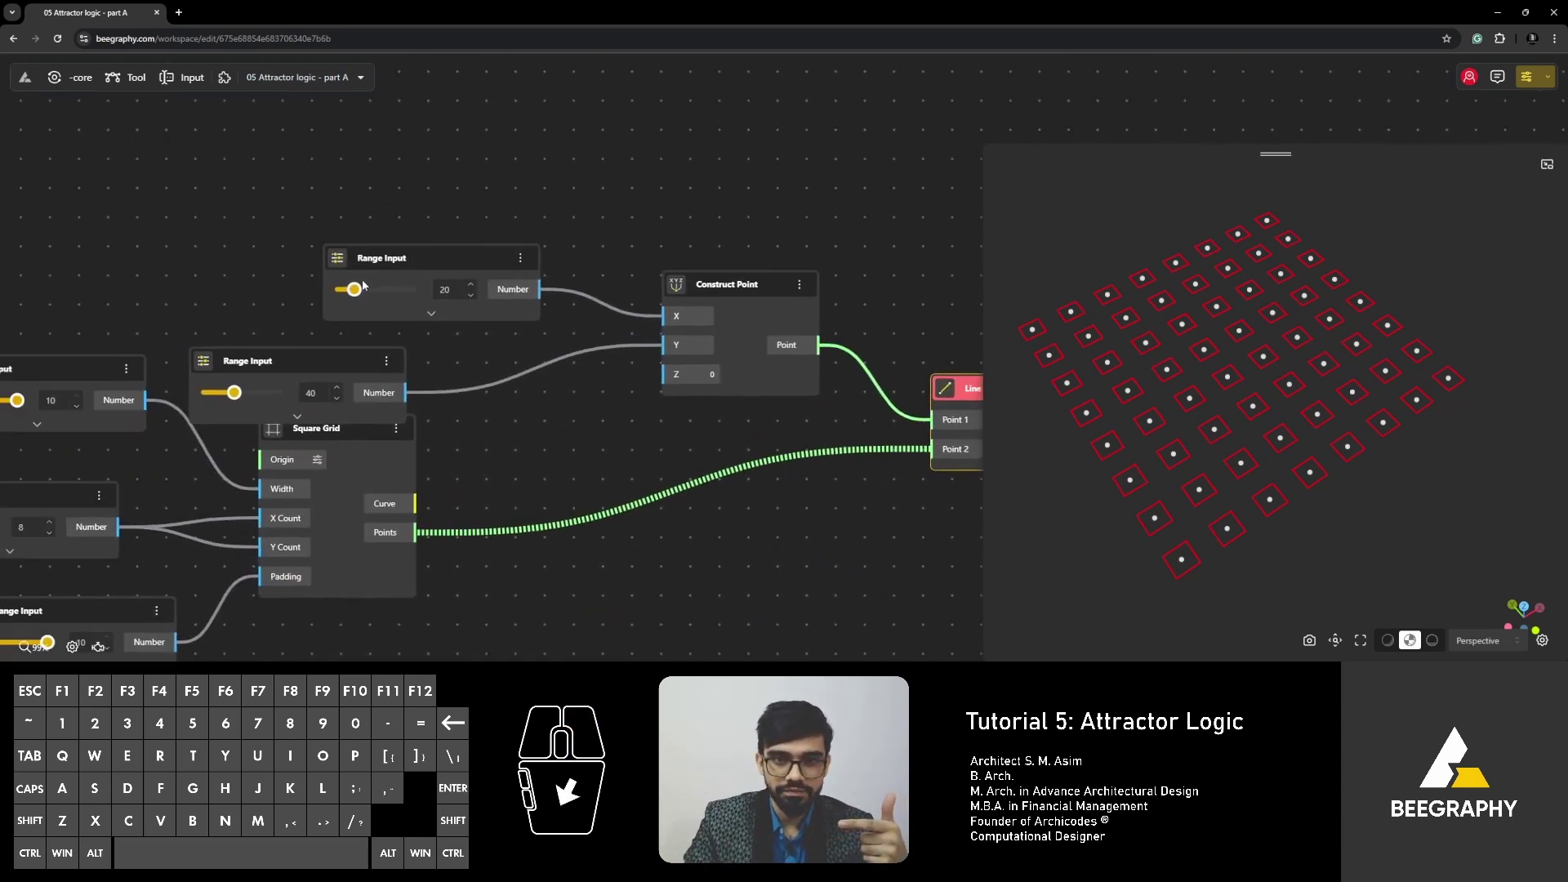
drag(363, 288, 389, 292)
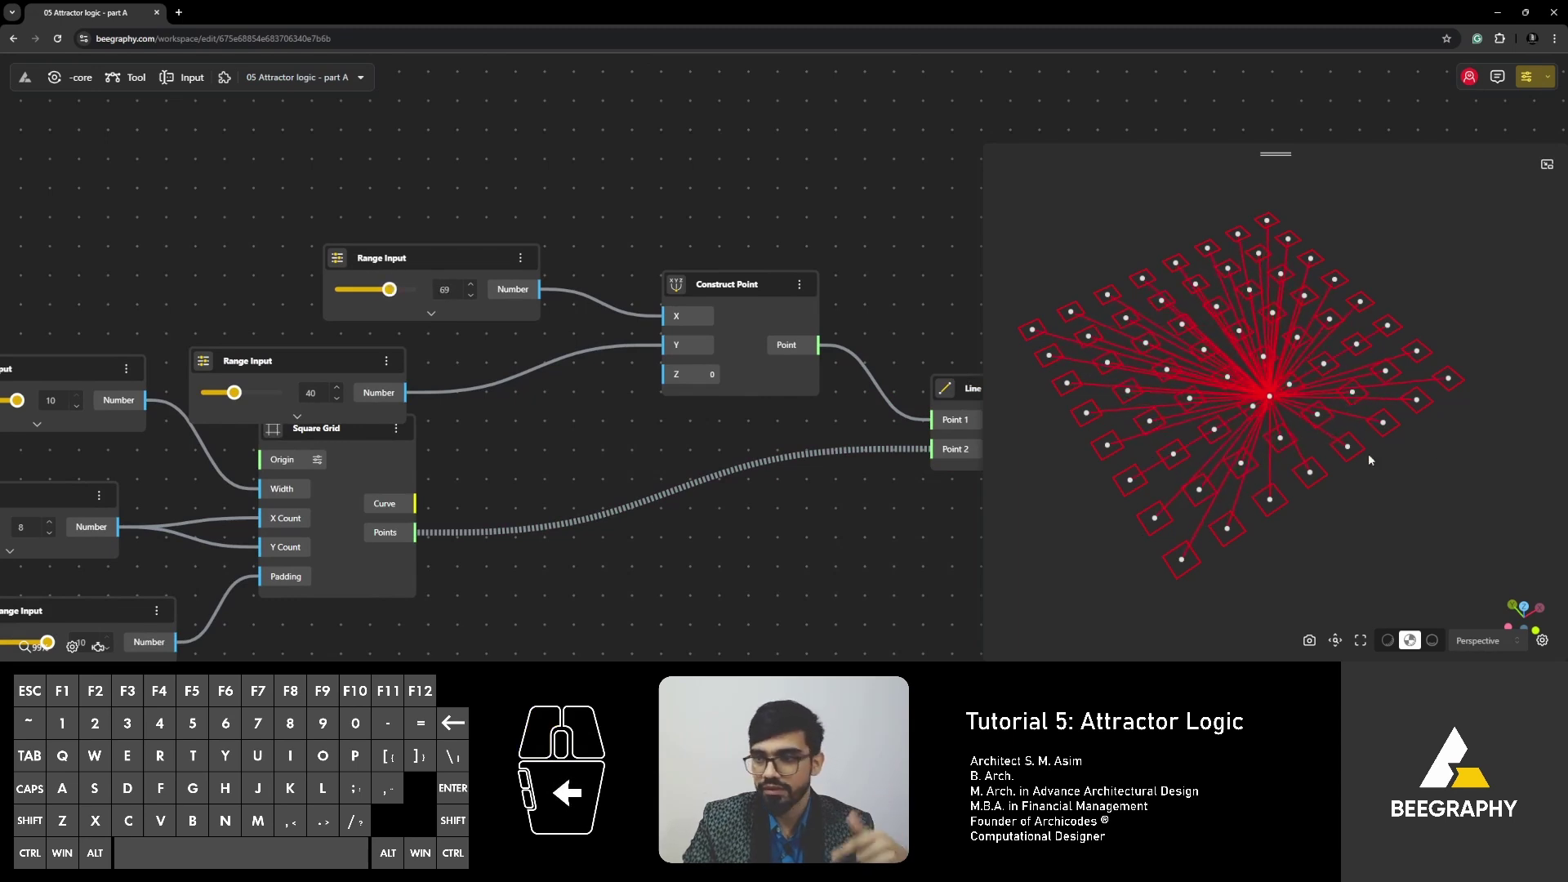
drag(1369, 453, 1201, 475)
Set the Square Grid's Width range to 9 and Construct Point's Y range to 29, shifting the Y Range Input closer to Construct Point.
right_drag(277, 304, 442, 312)
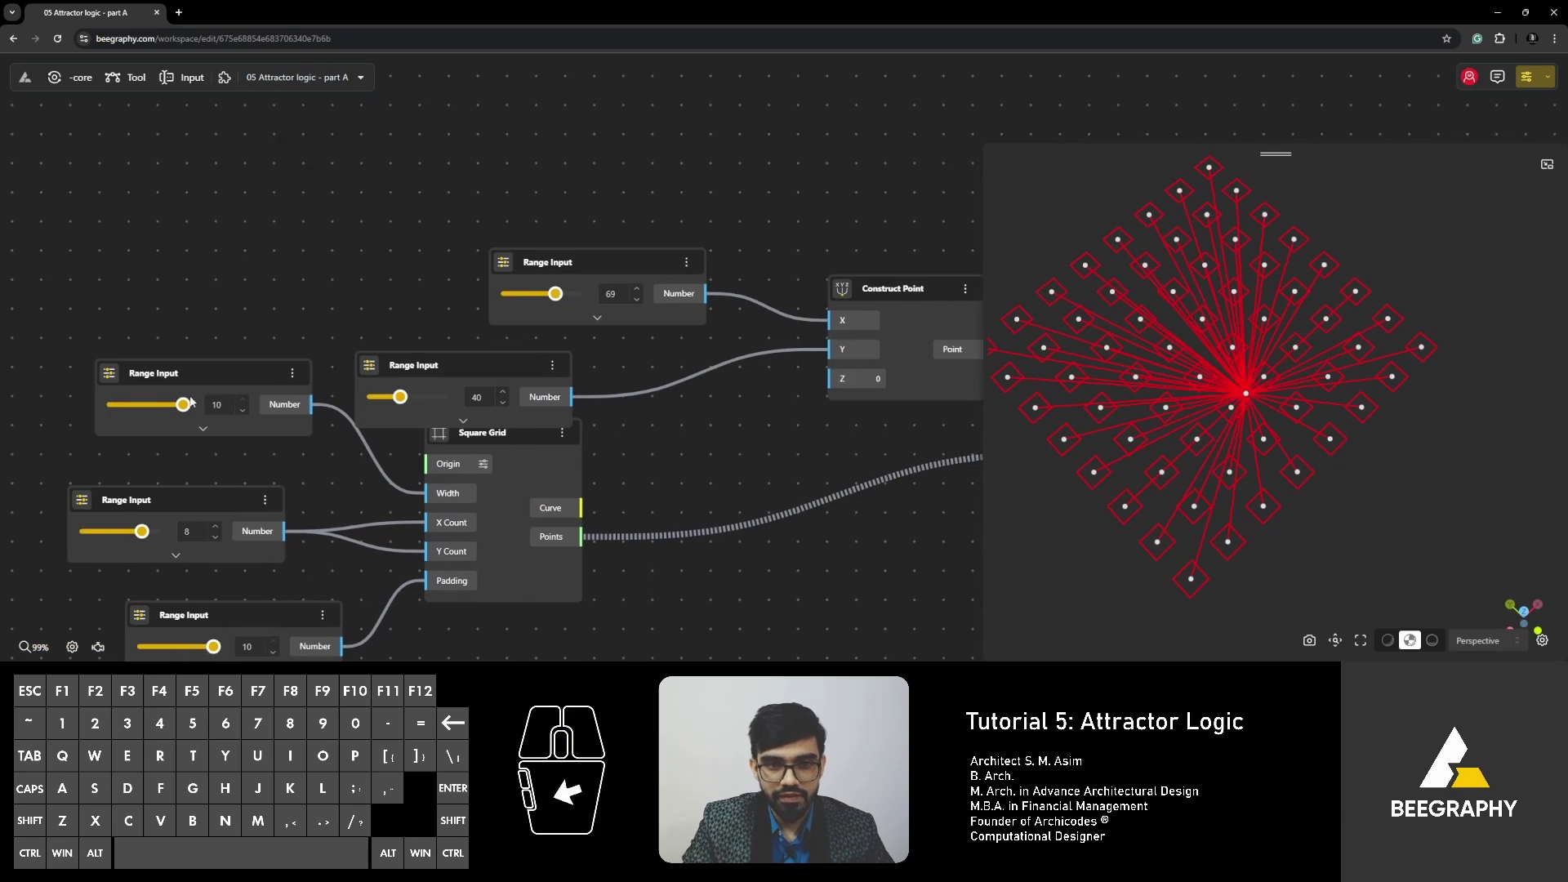
drag(182, 401, 176, 404)
mouse_move(450, 372)
mouse_down()
mouse_move(532, 358)
mouse_move(475, 383)
mouse_up()
Examine from several angles how the lines connect the grid points to the attractor point.
right_drag(1258, 500, 1243, 419)
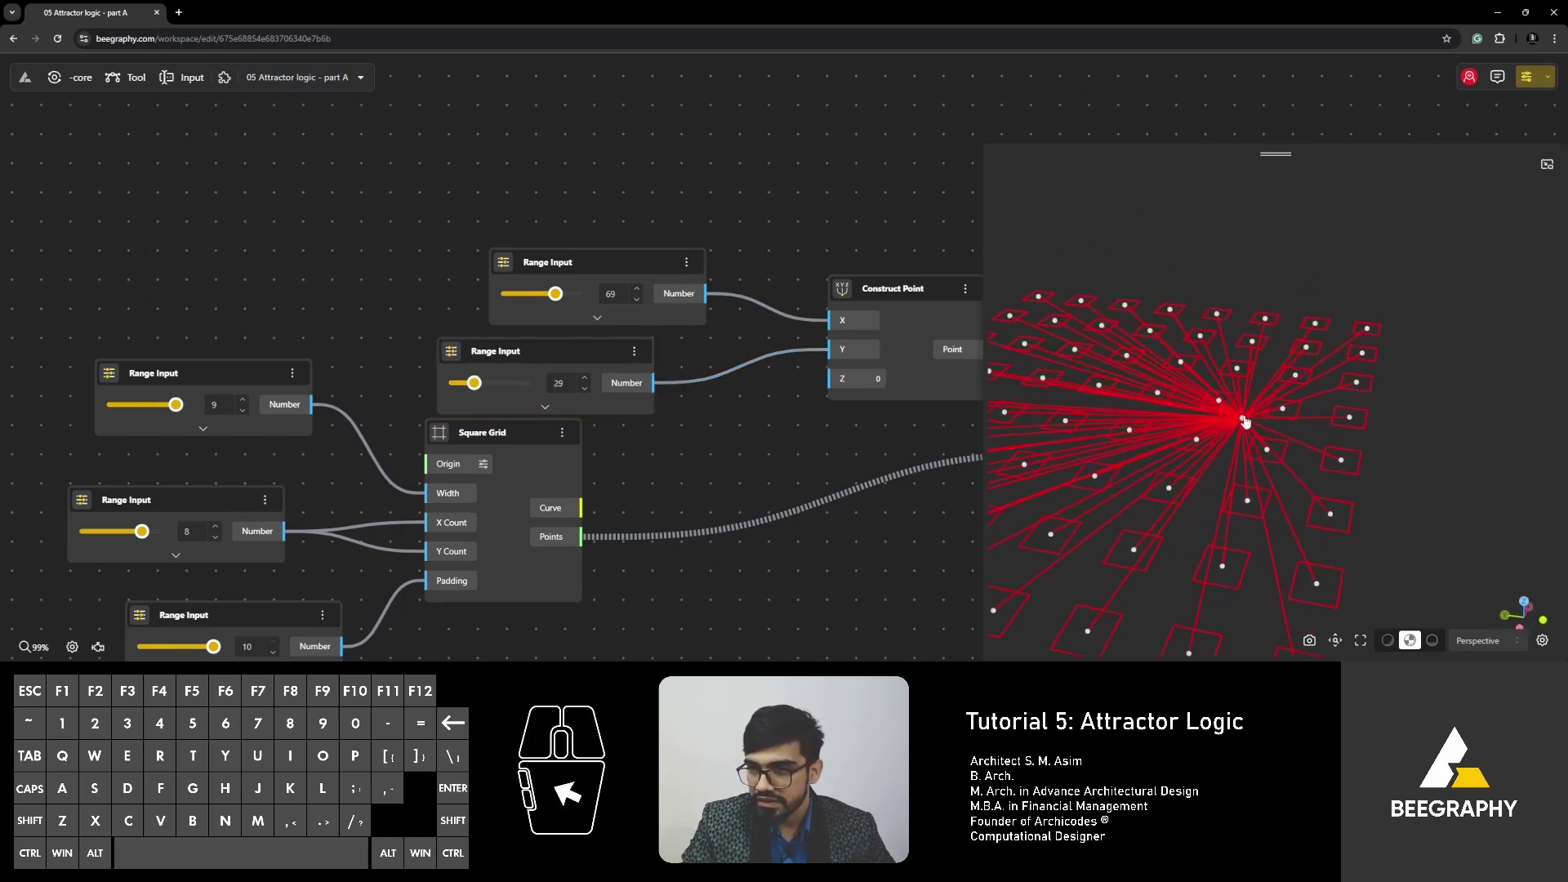
right_drag(1323, 591, 1250, 498)
drag(1249, 498, 1189, 517)
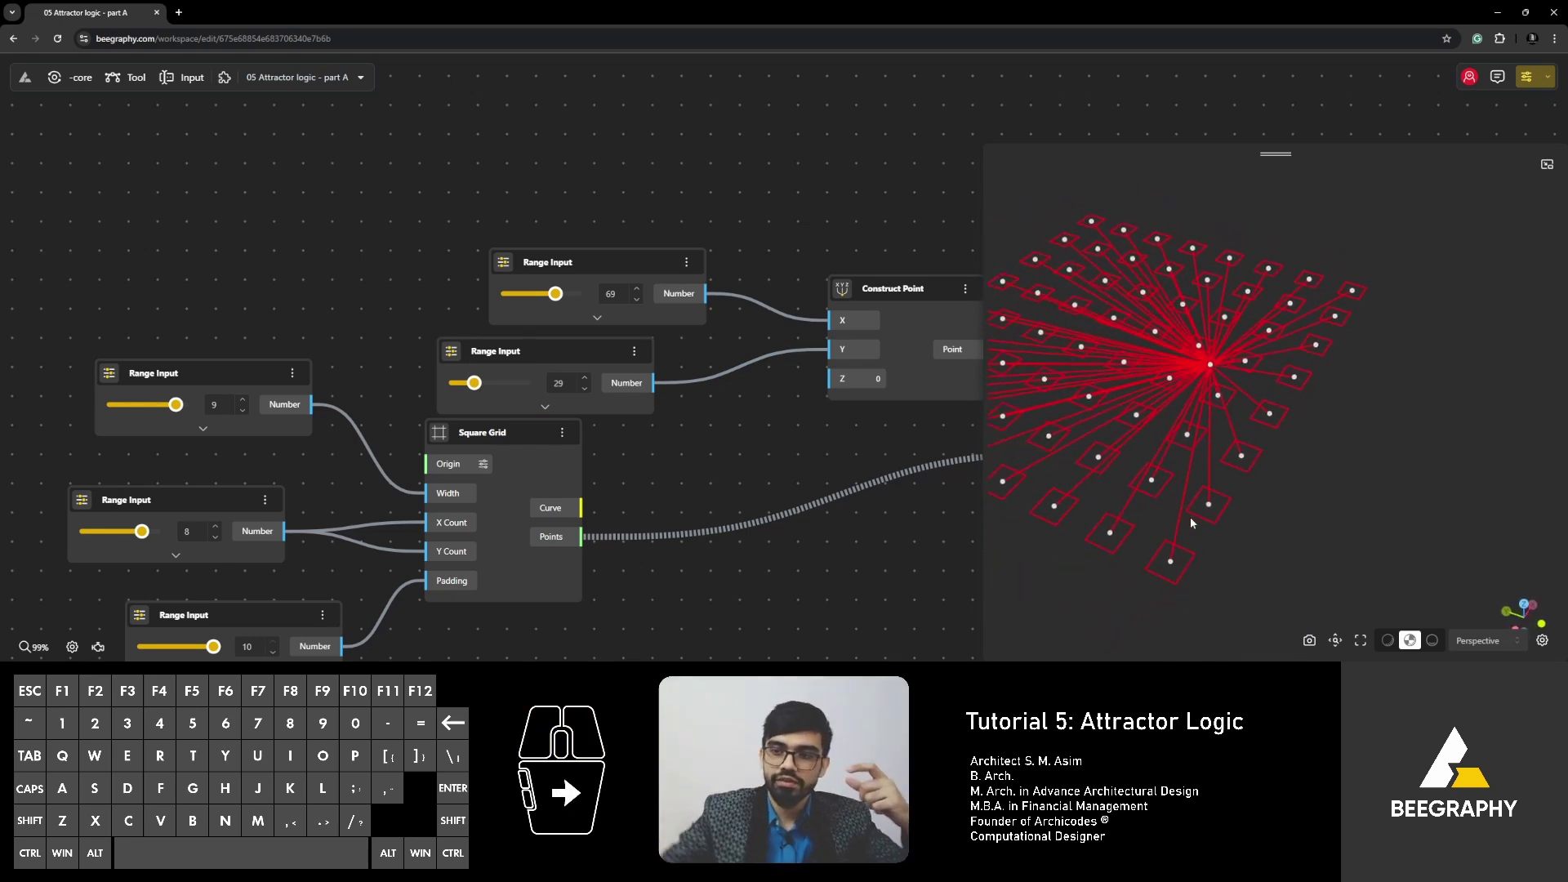
drag(1189, 517, 1283, 391)
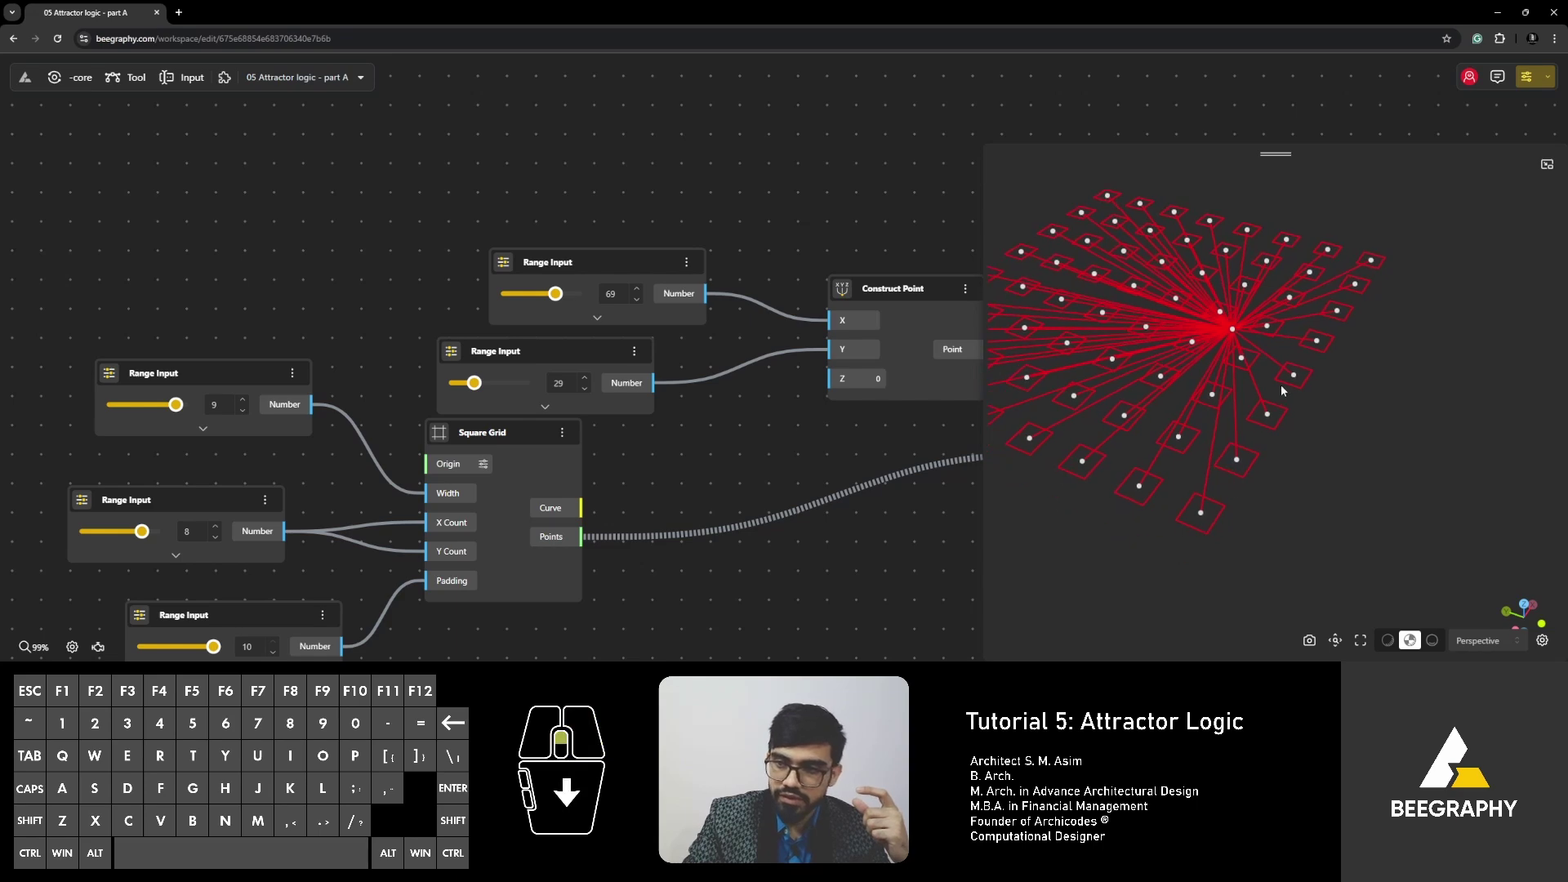
scroll(1282, 408, down, 3)
scroll(1250, 437, down, 3)
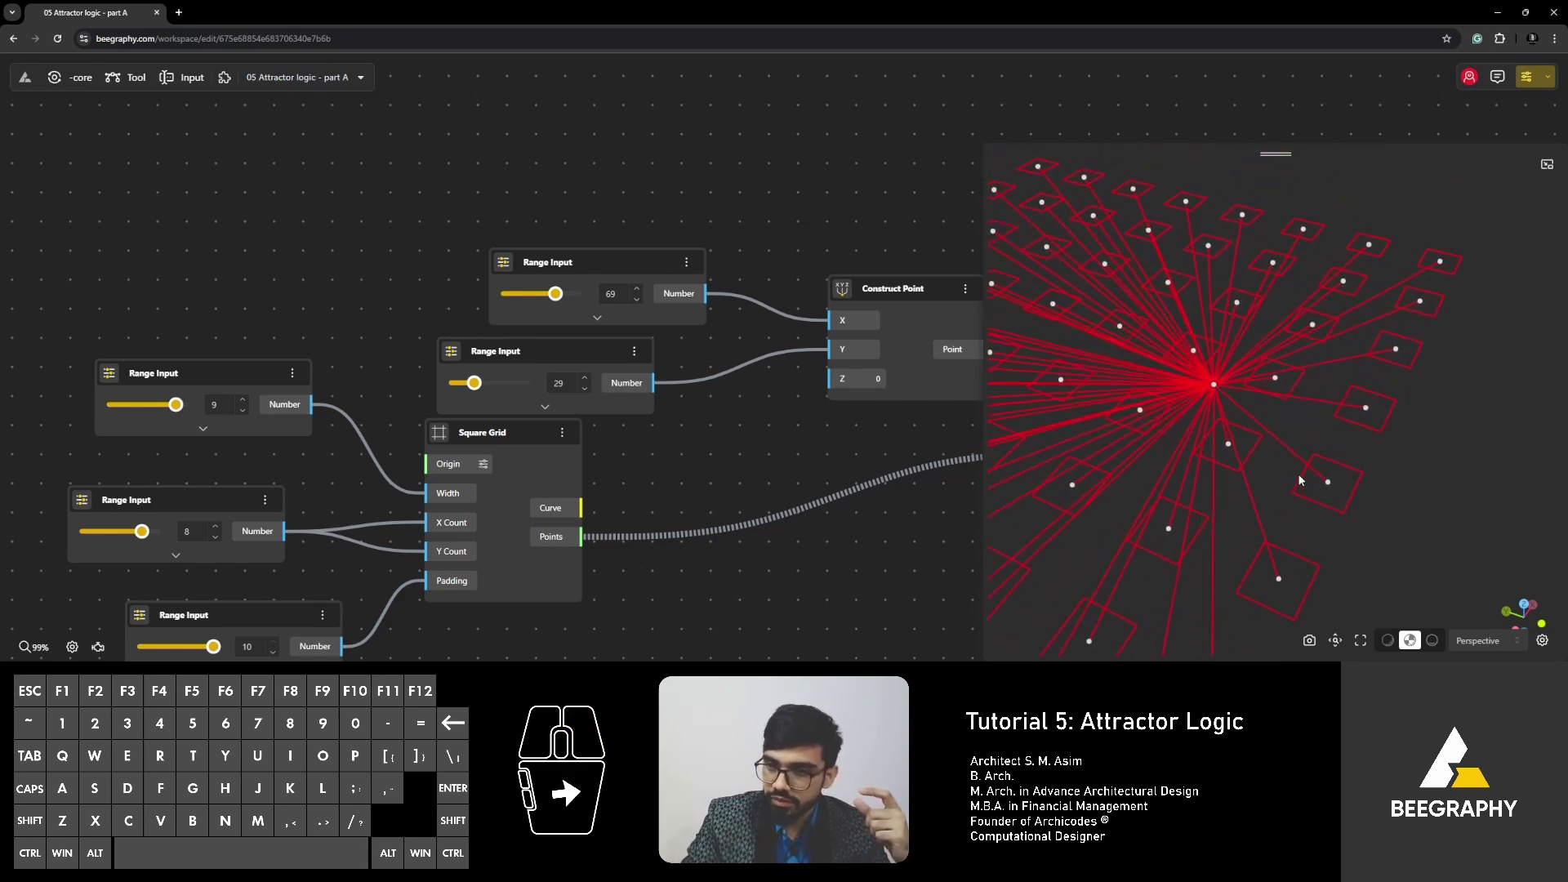
click(1357, 495)
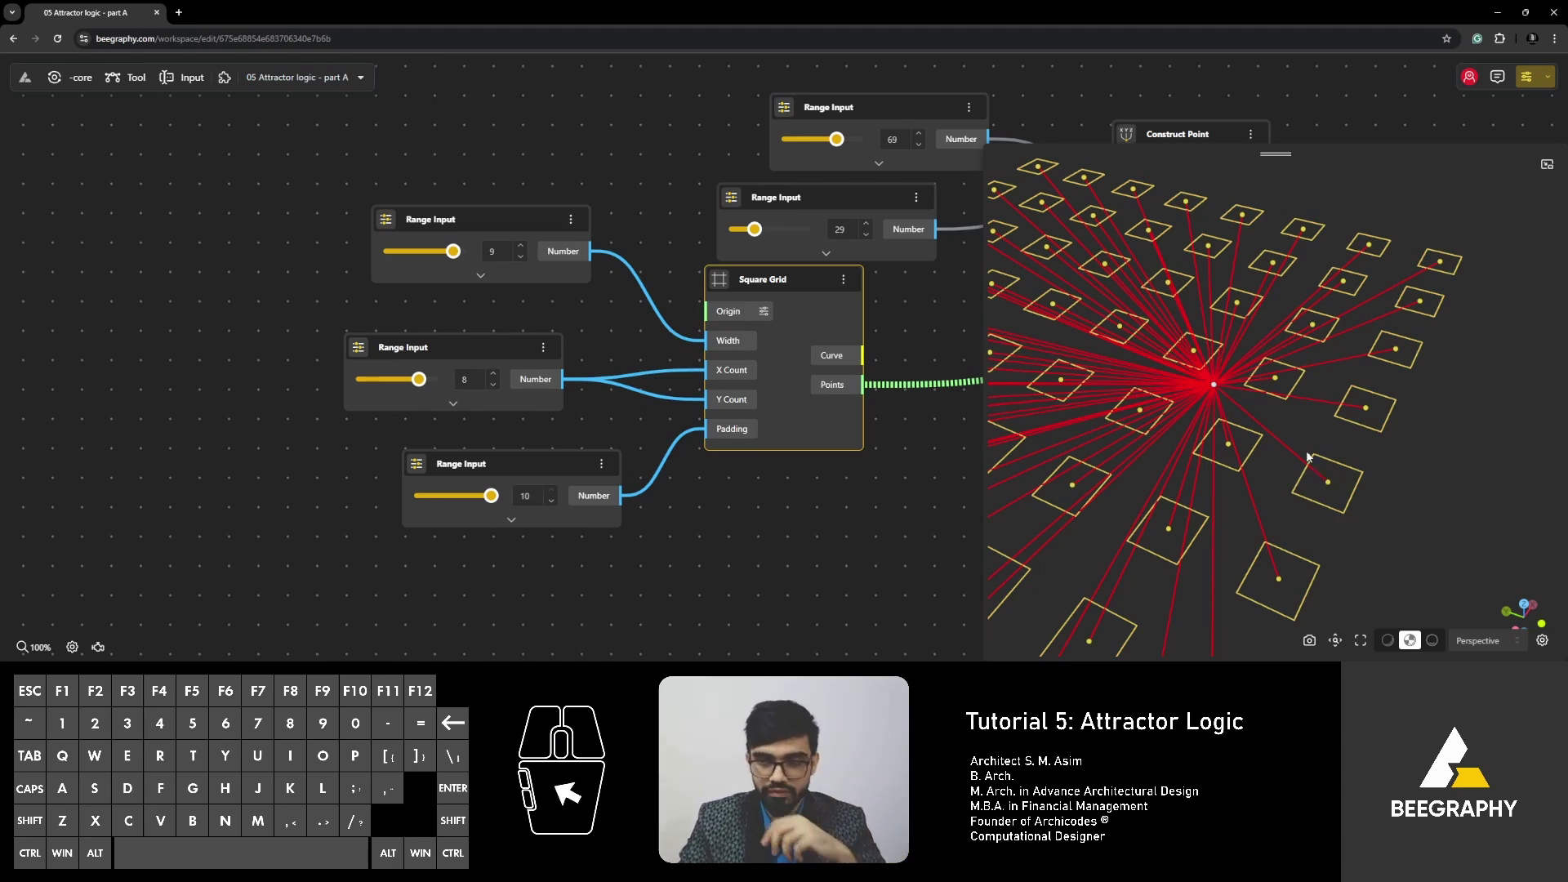
Add an Extrude Curve node and place it in the empty canvas area below the Line node.
scroll(729, 281, down, 5)
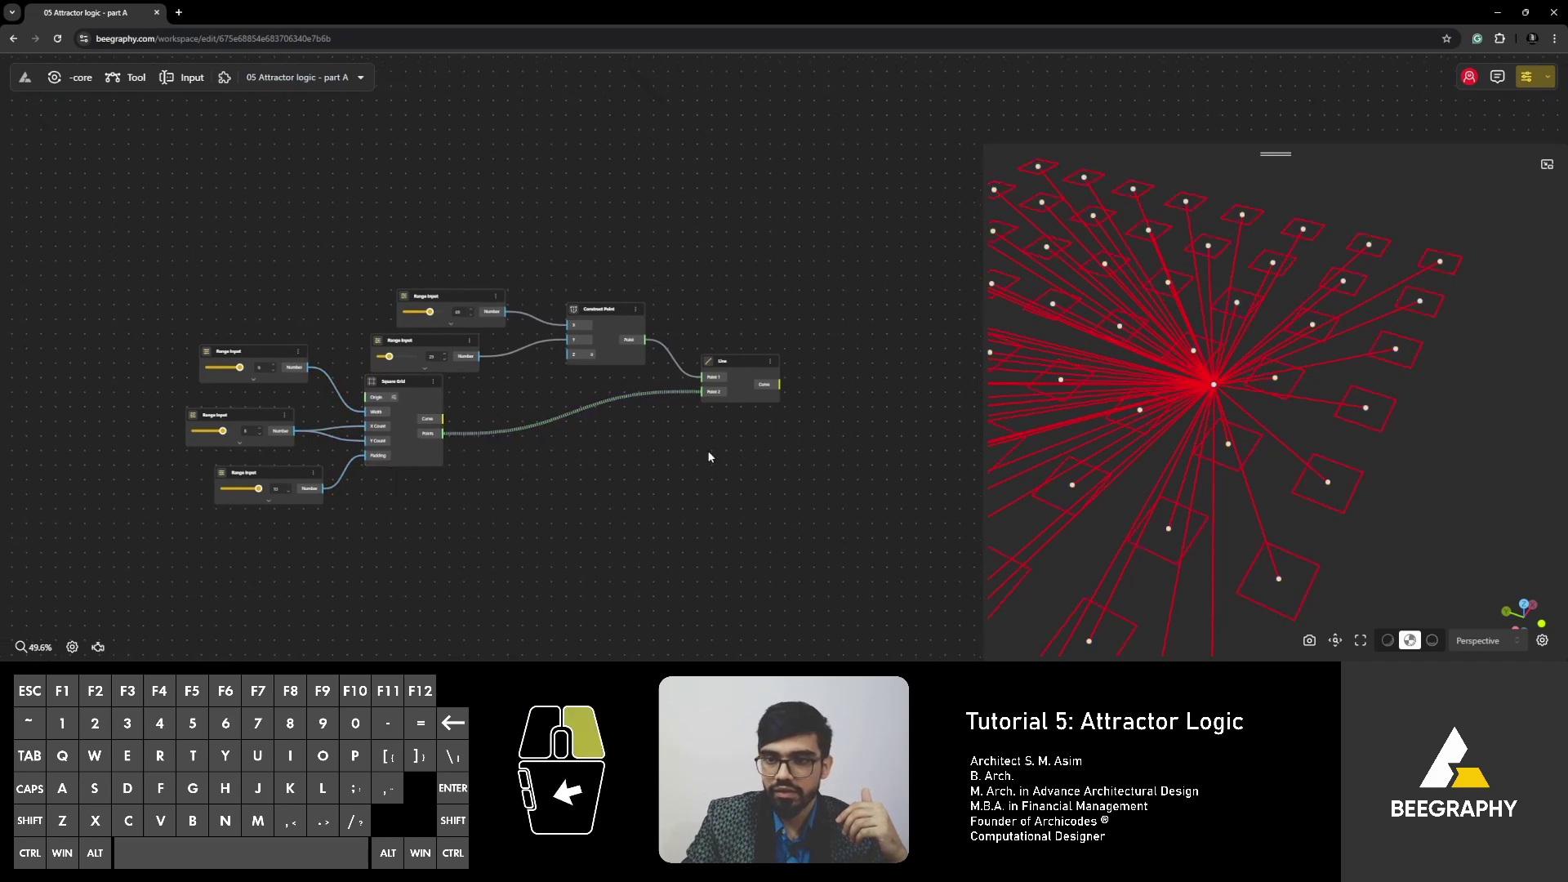
scroll(710, 368, up, 4)
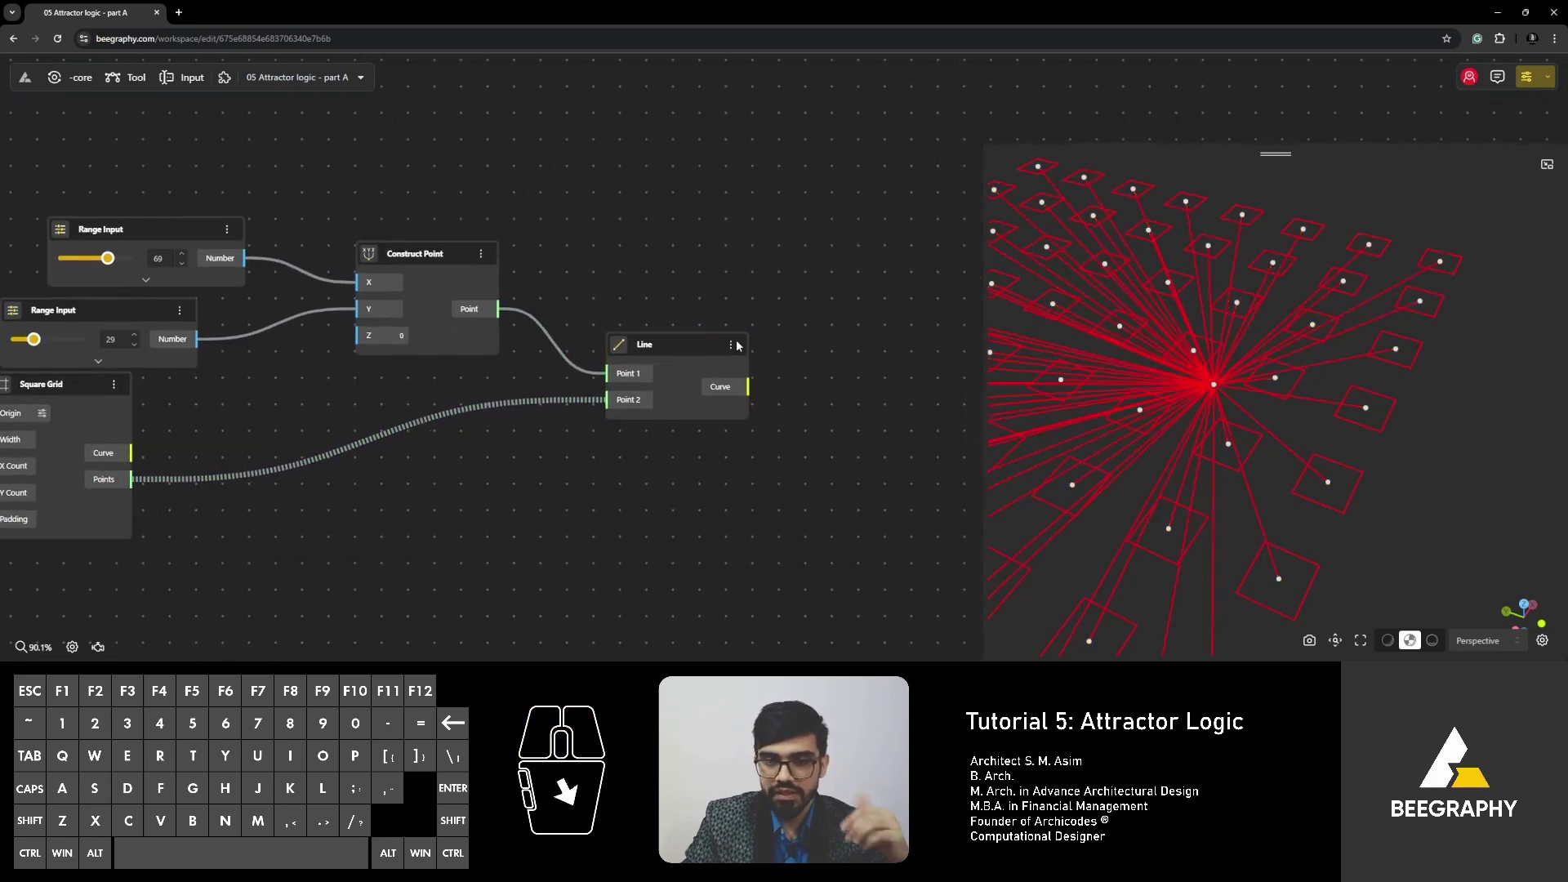
right_drag(833, 393, 933, 303)
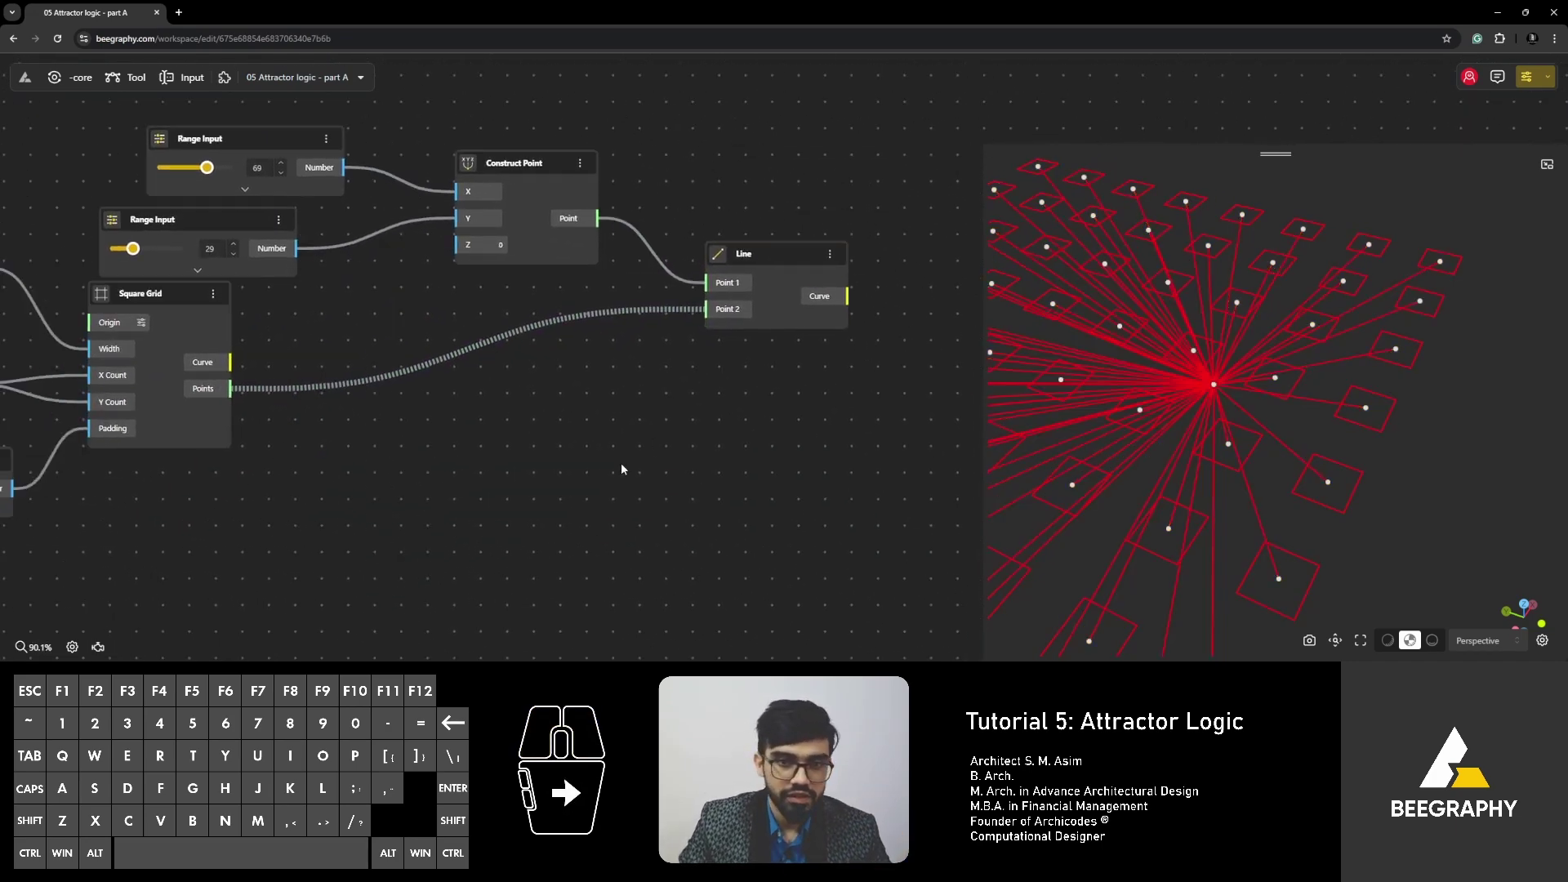
double_click(623, 464)
text(extrude)
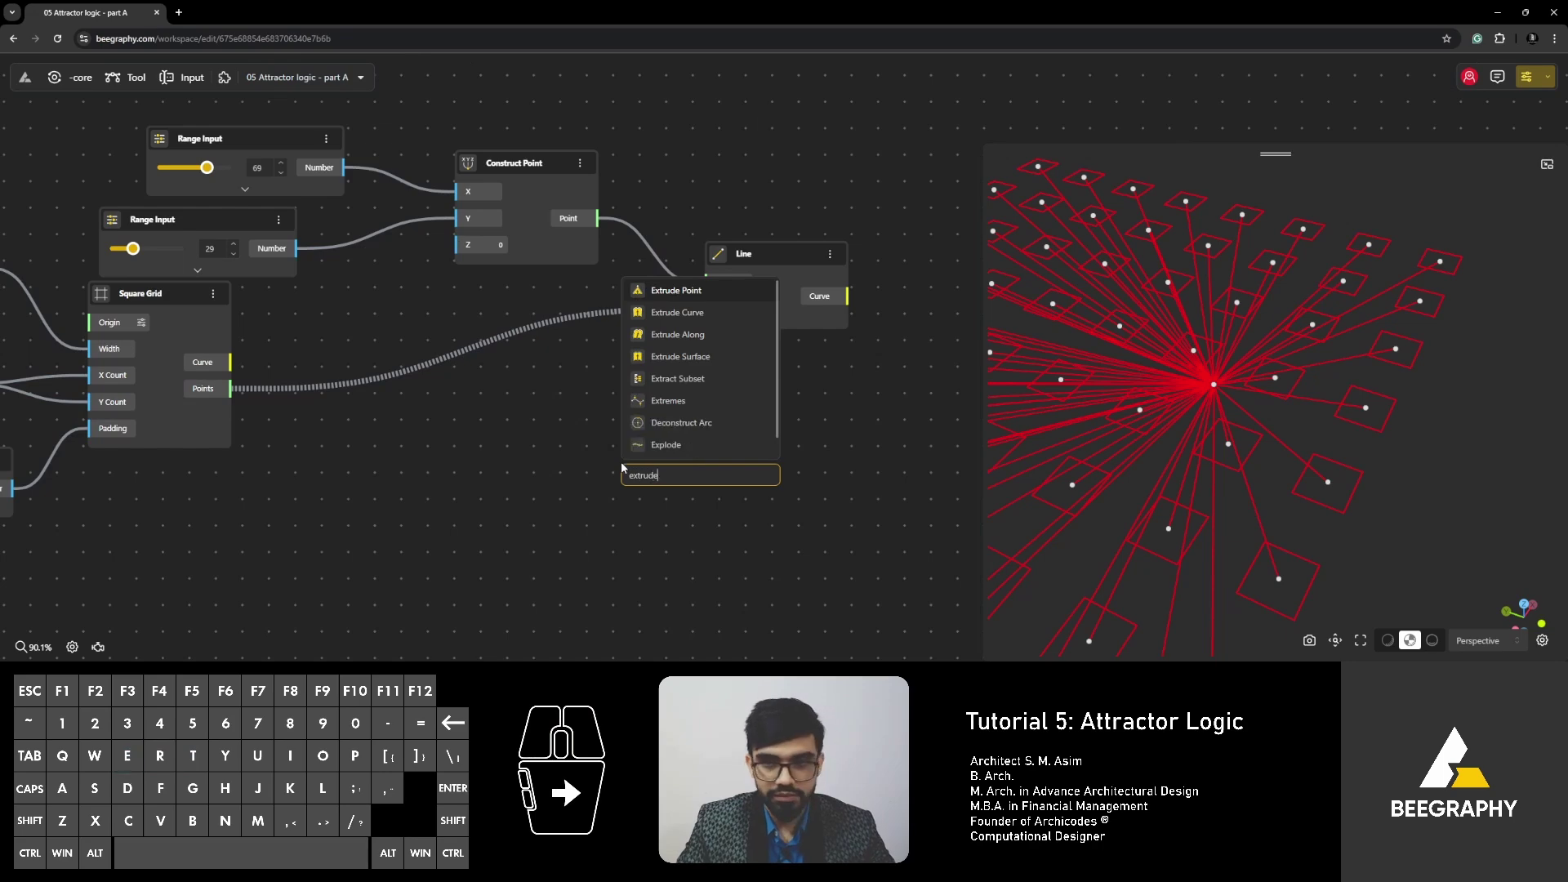
click(707, 318)
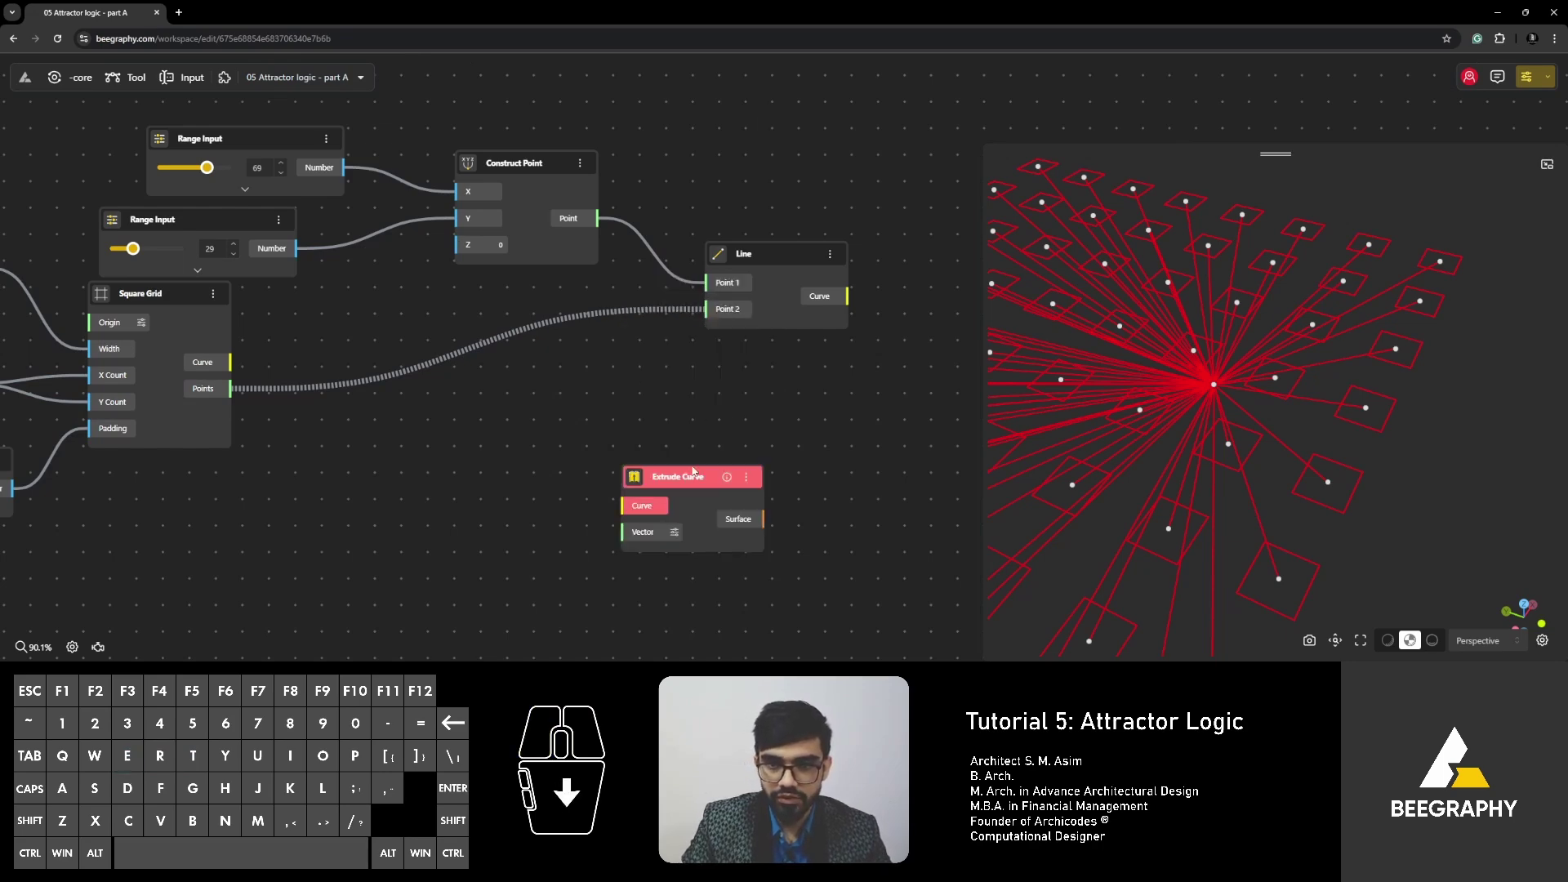
drag(694, 471, 725, 445)
Connect the Square Grid's Curve output to the Extrude Curve's Curve input and shift the Extrude Curve node toward the grid.
scroll(507, 454, up, 3)
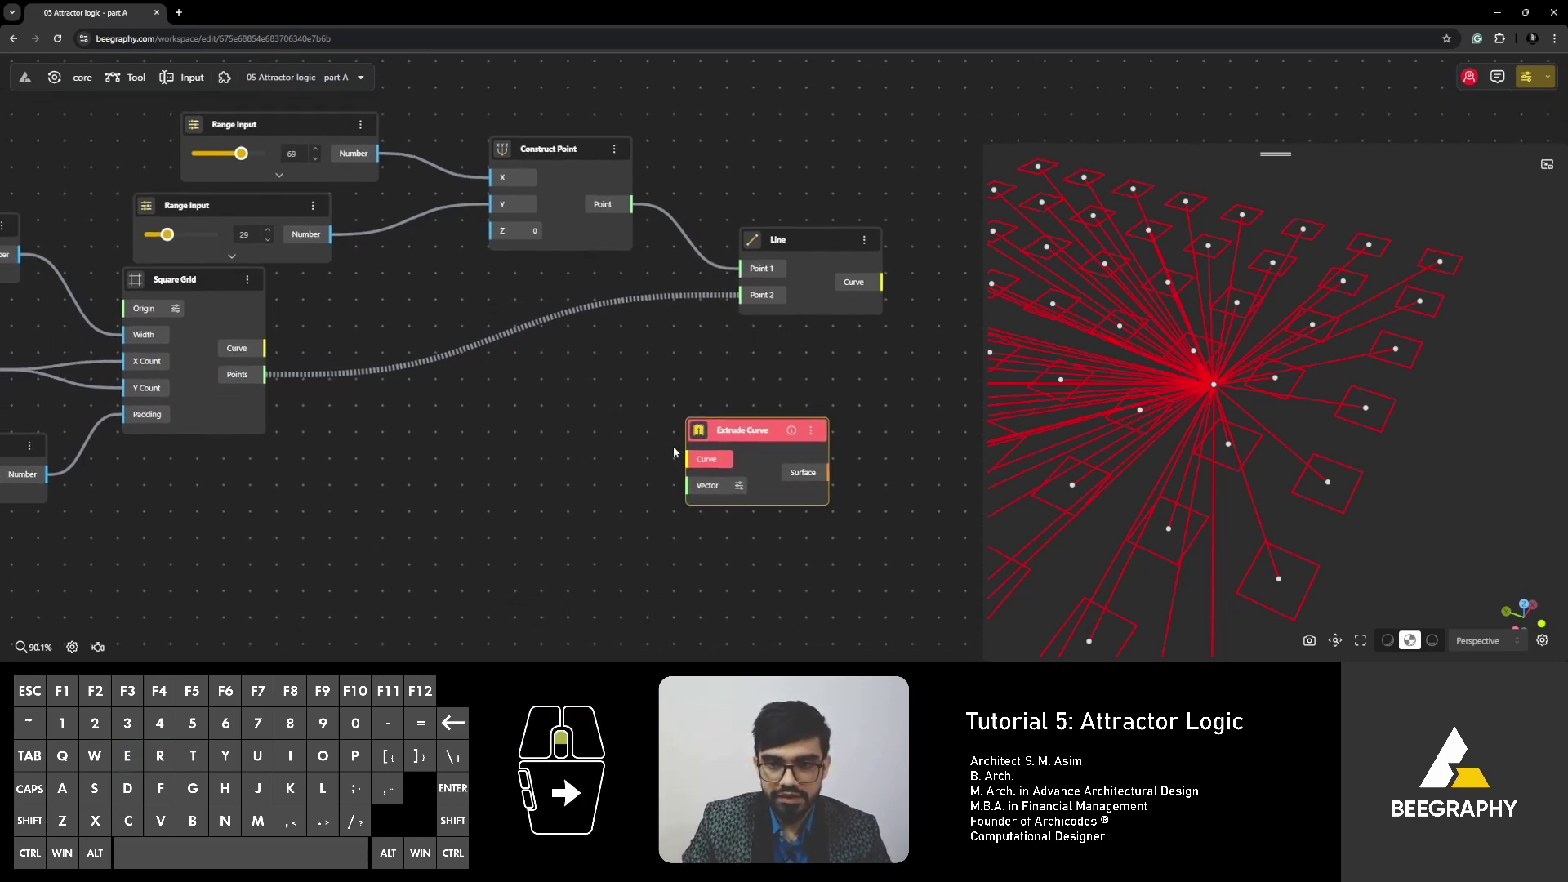
click(151, 328)
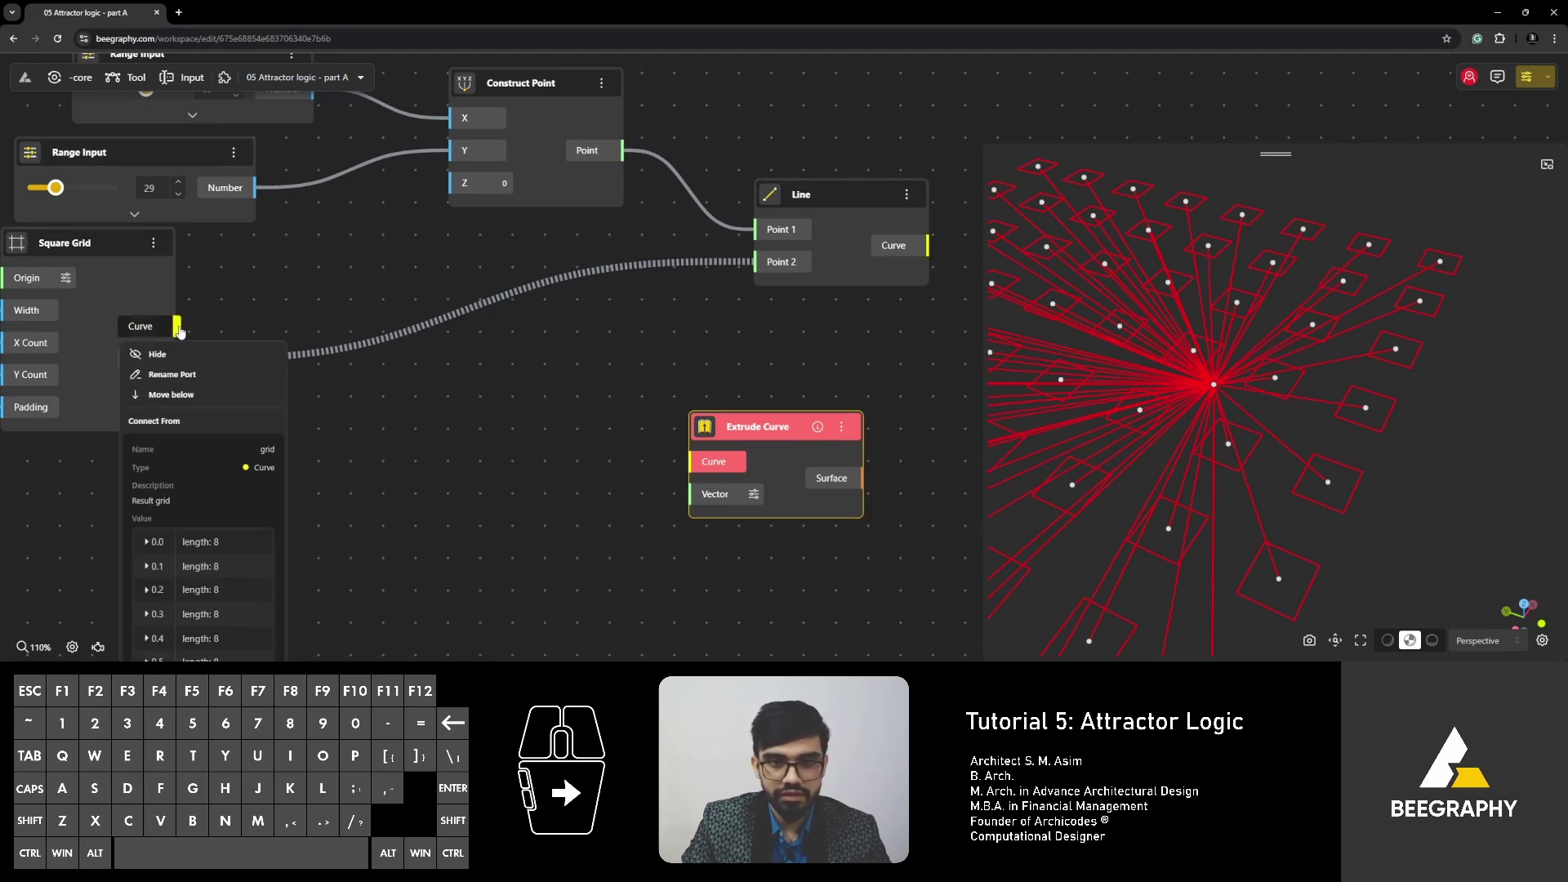
drag(173, 326, 576, 381)
right_drag(1201, 415, 1302, 403)
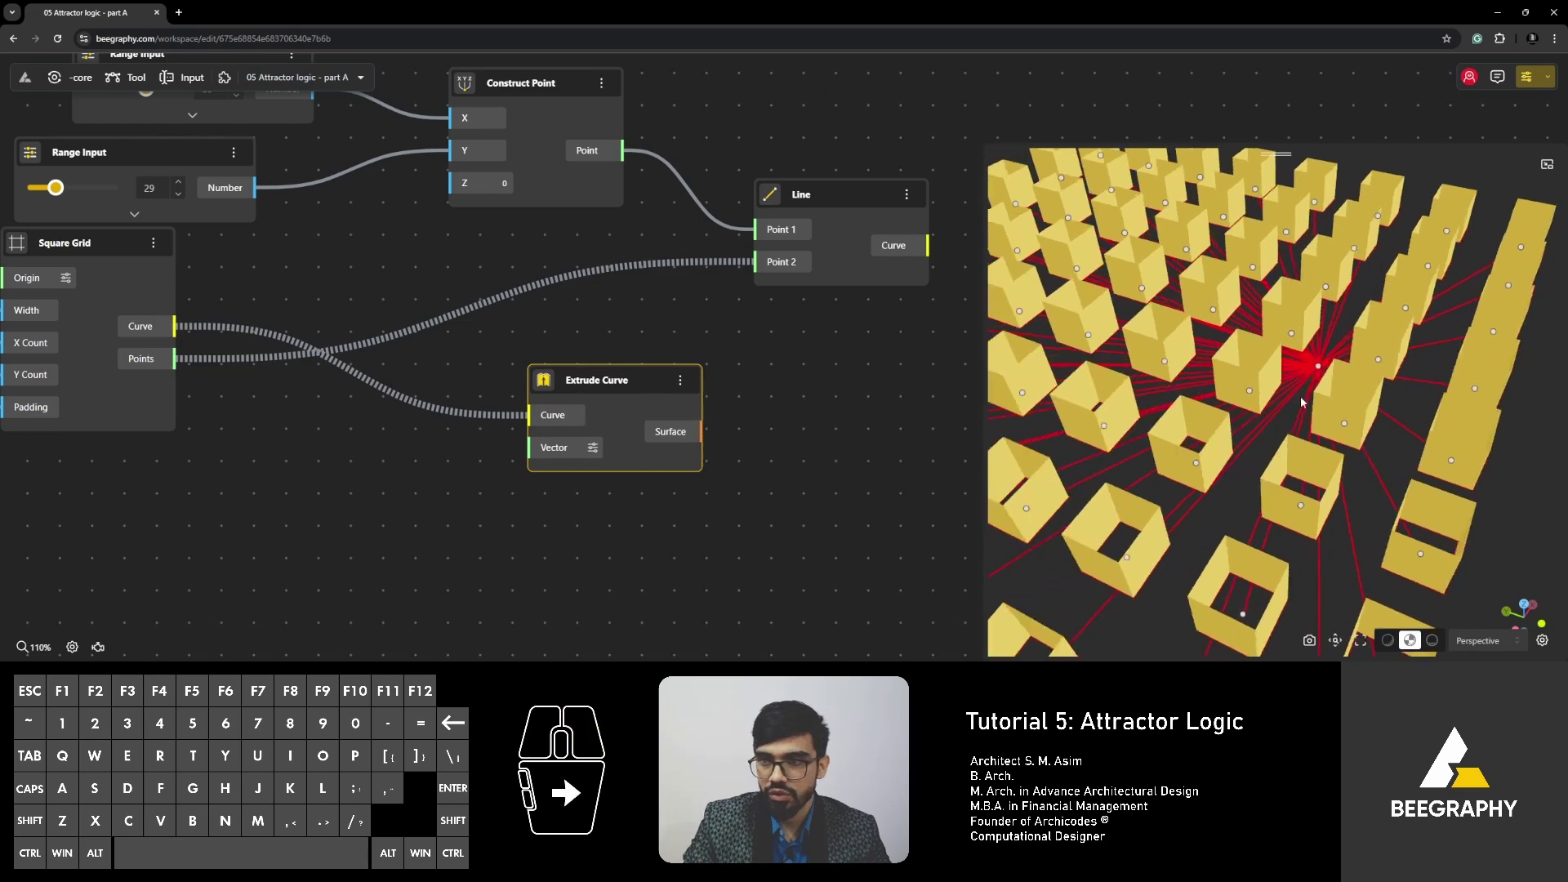
scroll(1301, 403, down, 3)
drag(1290, 417, 1205, 564)
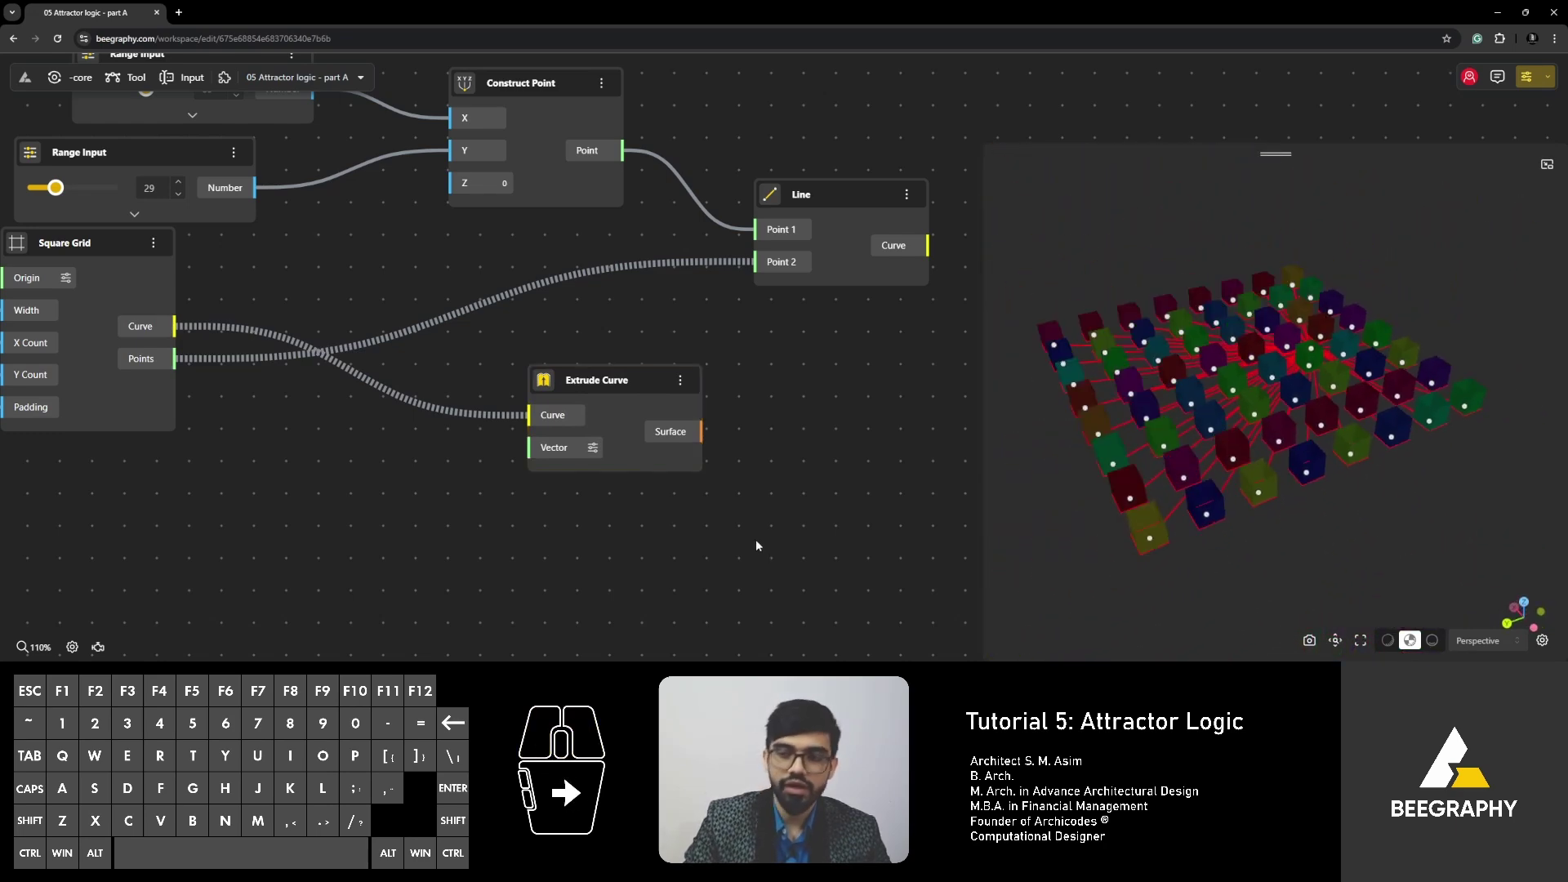
Inspect the X, Y and Z components of the Extrude Curve's Vector input.
scroll(591, 447, up, 3)
click(590, 447)
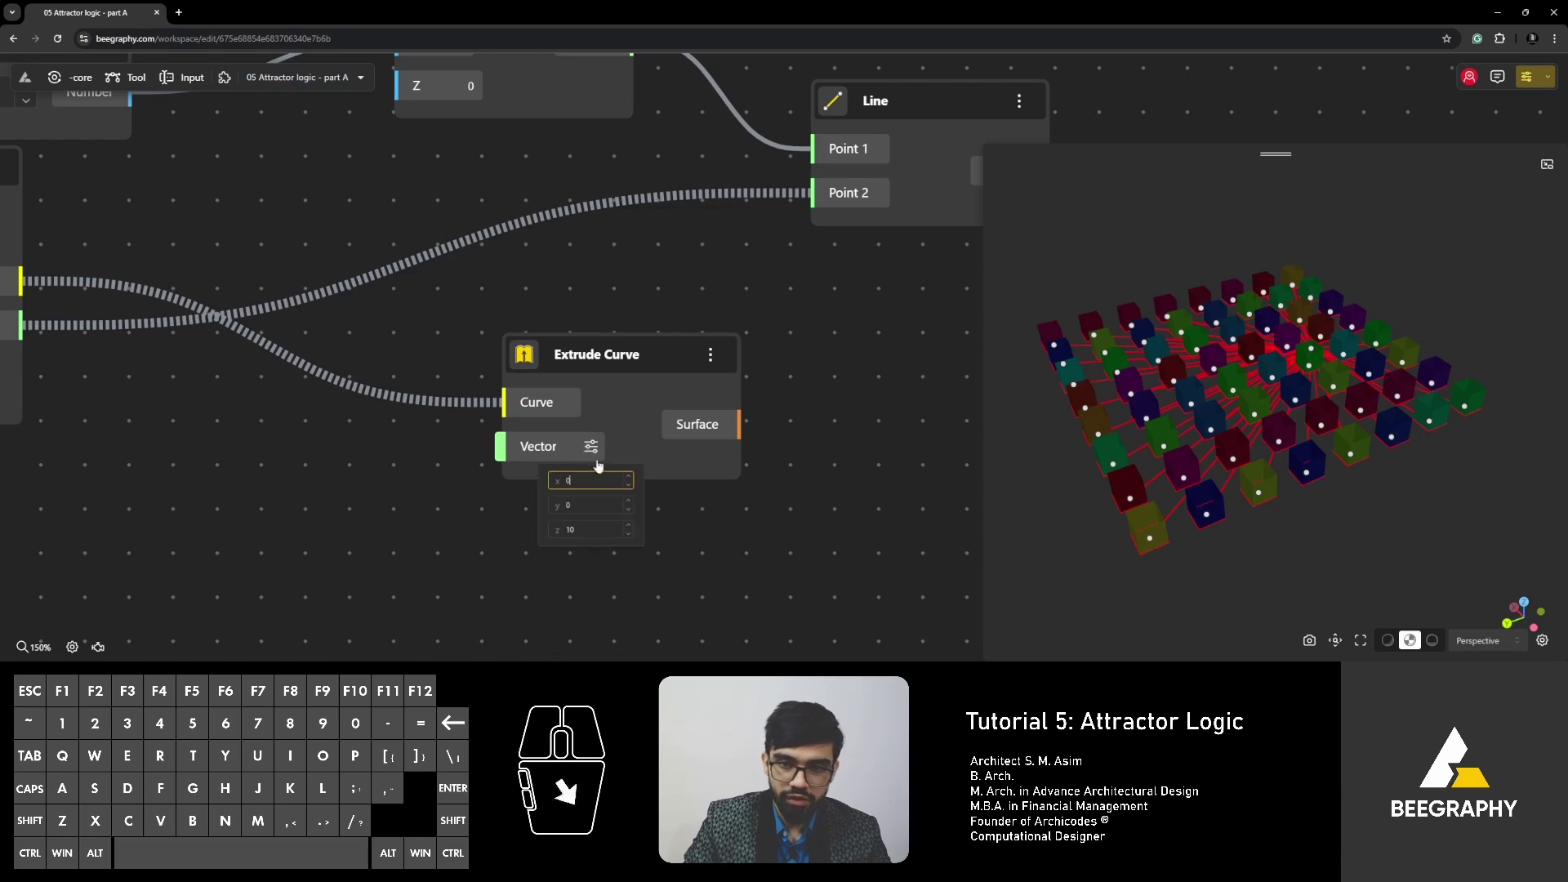
click(454, 533)
Move the Extrude Curve node farther from the Square Grid, below the Line node, to make room in front of its inputs.
right_drag(545, 423, 718, 418)
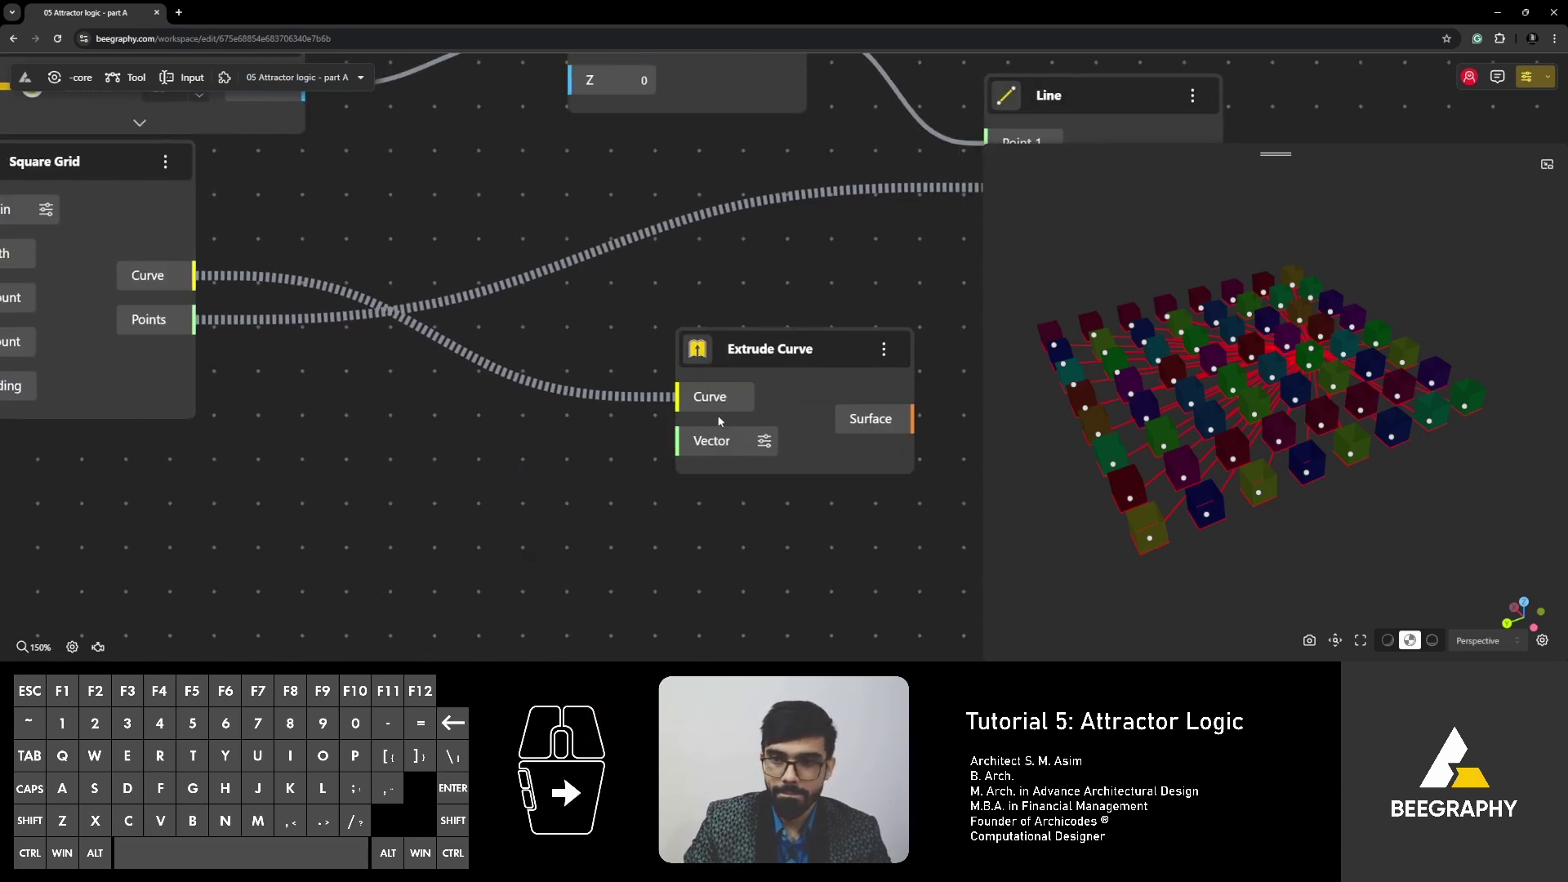
drag(767, 350, 785, 350)
click(552, 479)
scroll(550, 481, down, 4)
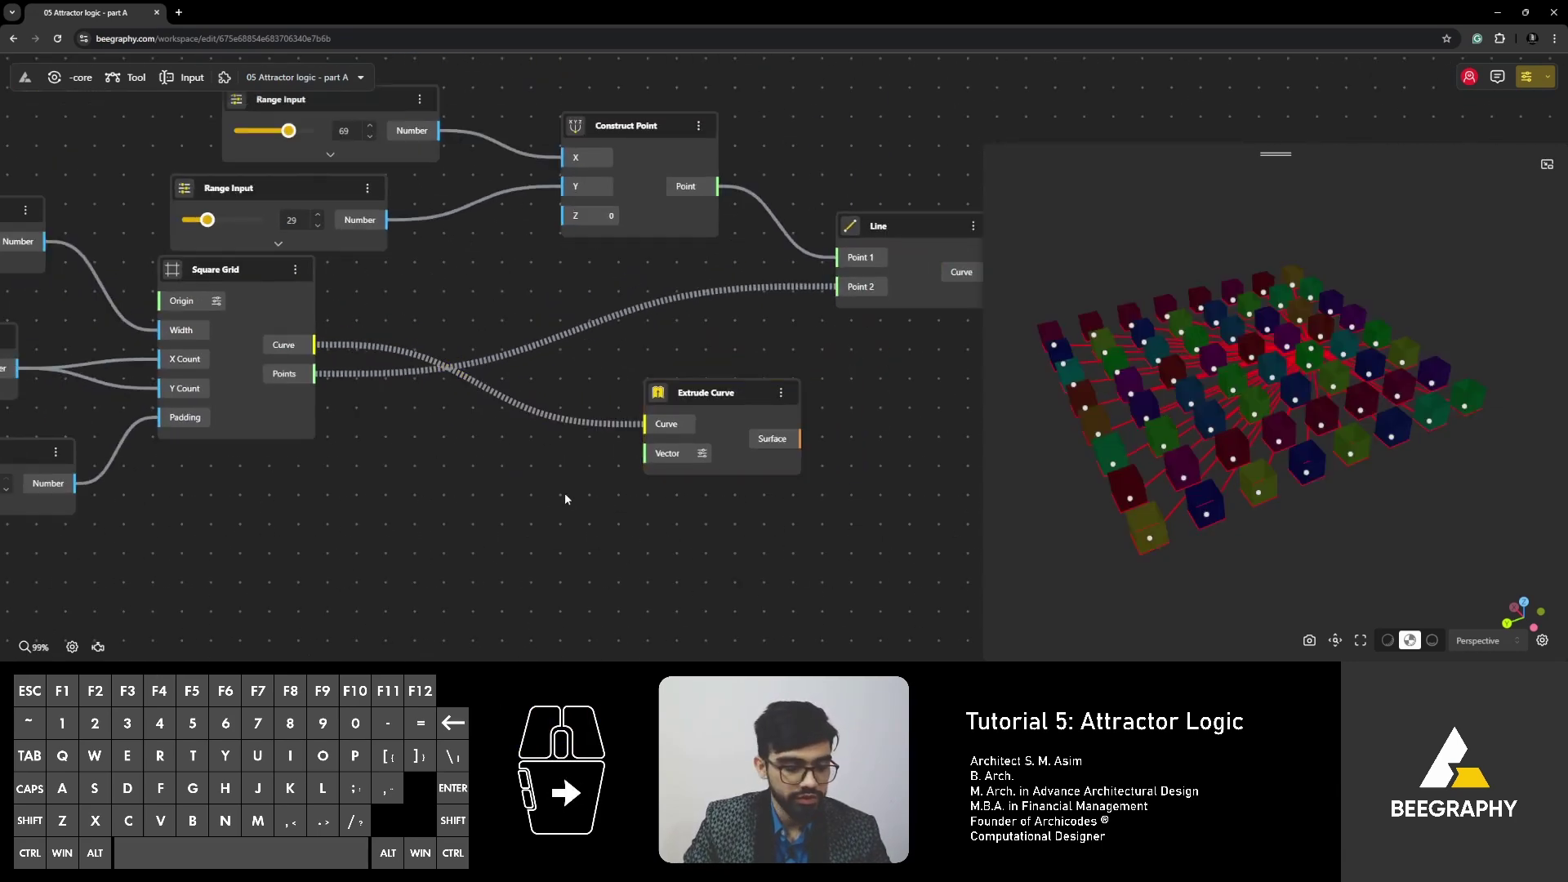
drag(694, 396, 864, 405)
right_drag(793, 412, 603, 394)
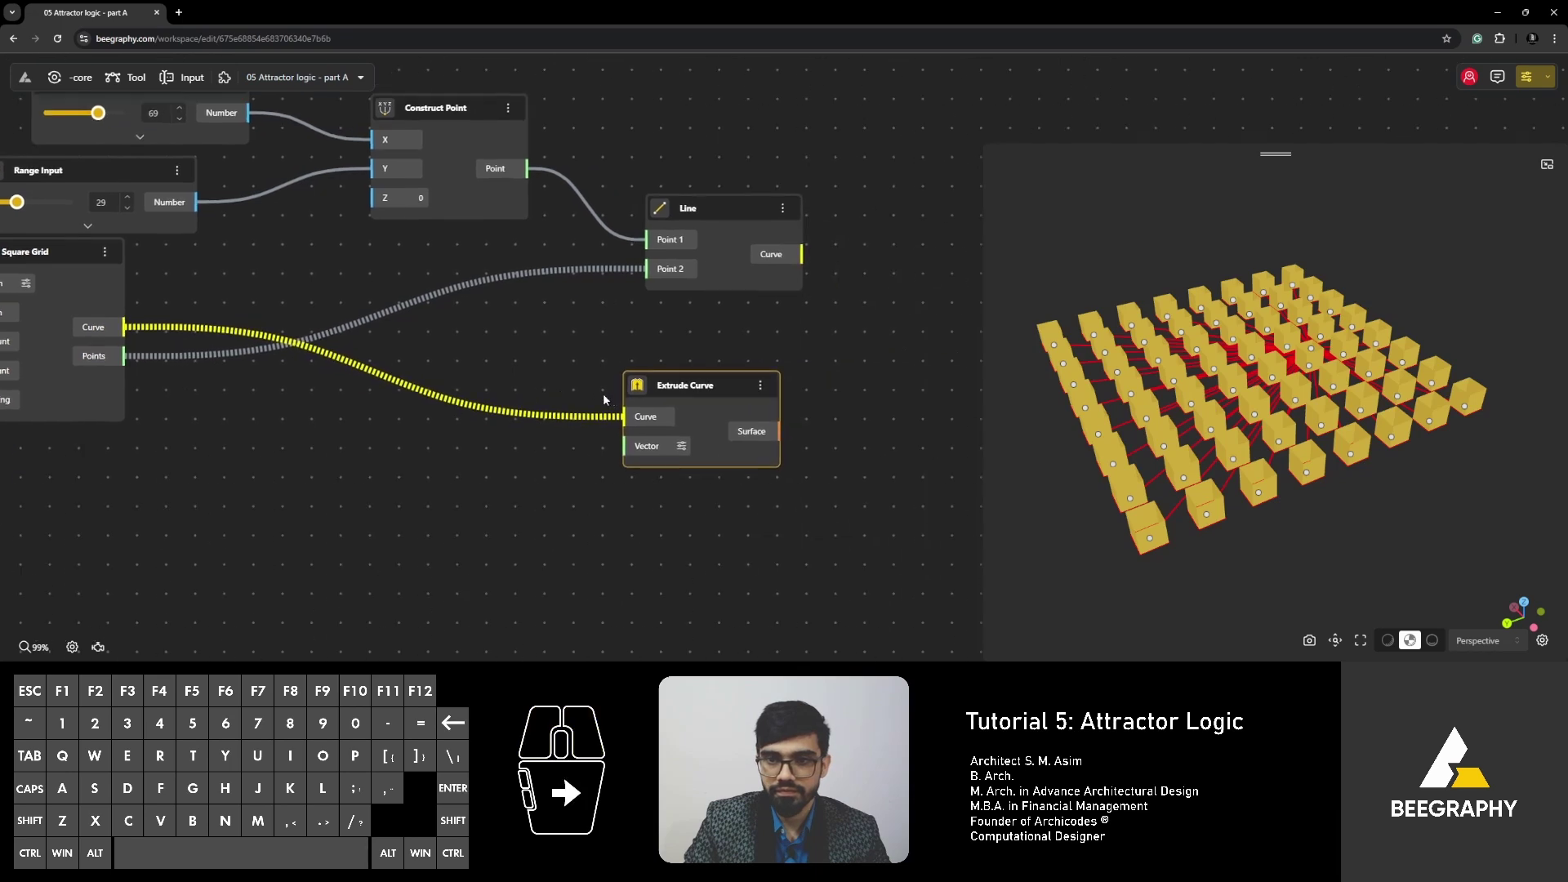
drag(696, 387, 758, 386)
Add a VectorZ node before Extrude Curve and connect its Vector output to the Extrude Curve's Vector input.
double_click(631, 473)
text(z)
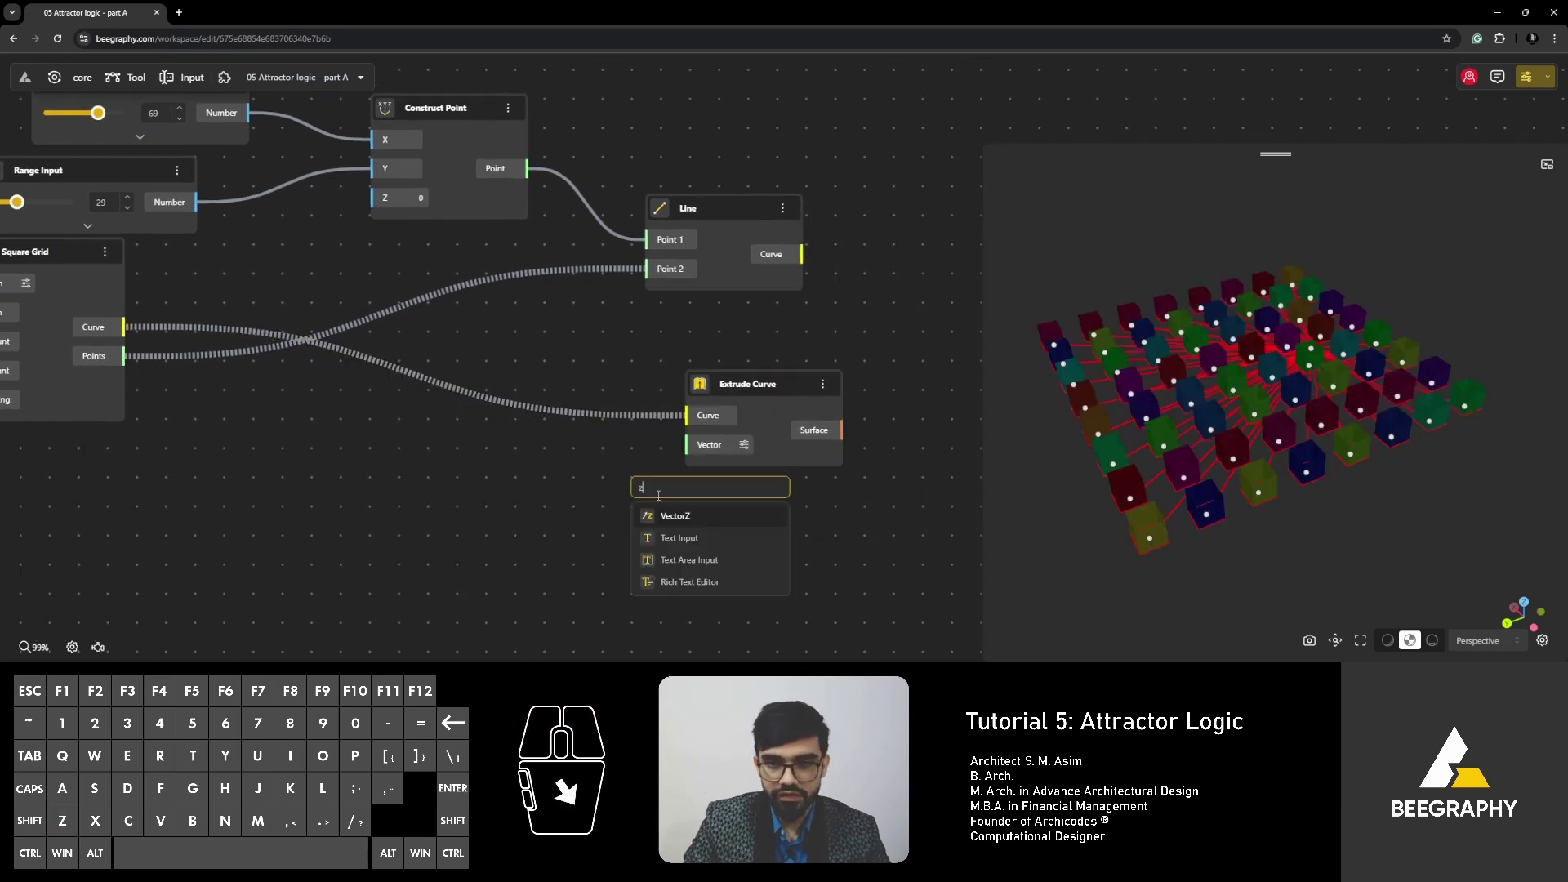
click(682, 516)
drag(717, 482, 586, 431)
drag(658, 468, 686, 445)
Add a Range Input before the VectorZ node and connect its Number output to VectorZ's Factor.
scroll(597, 481, up, 5)
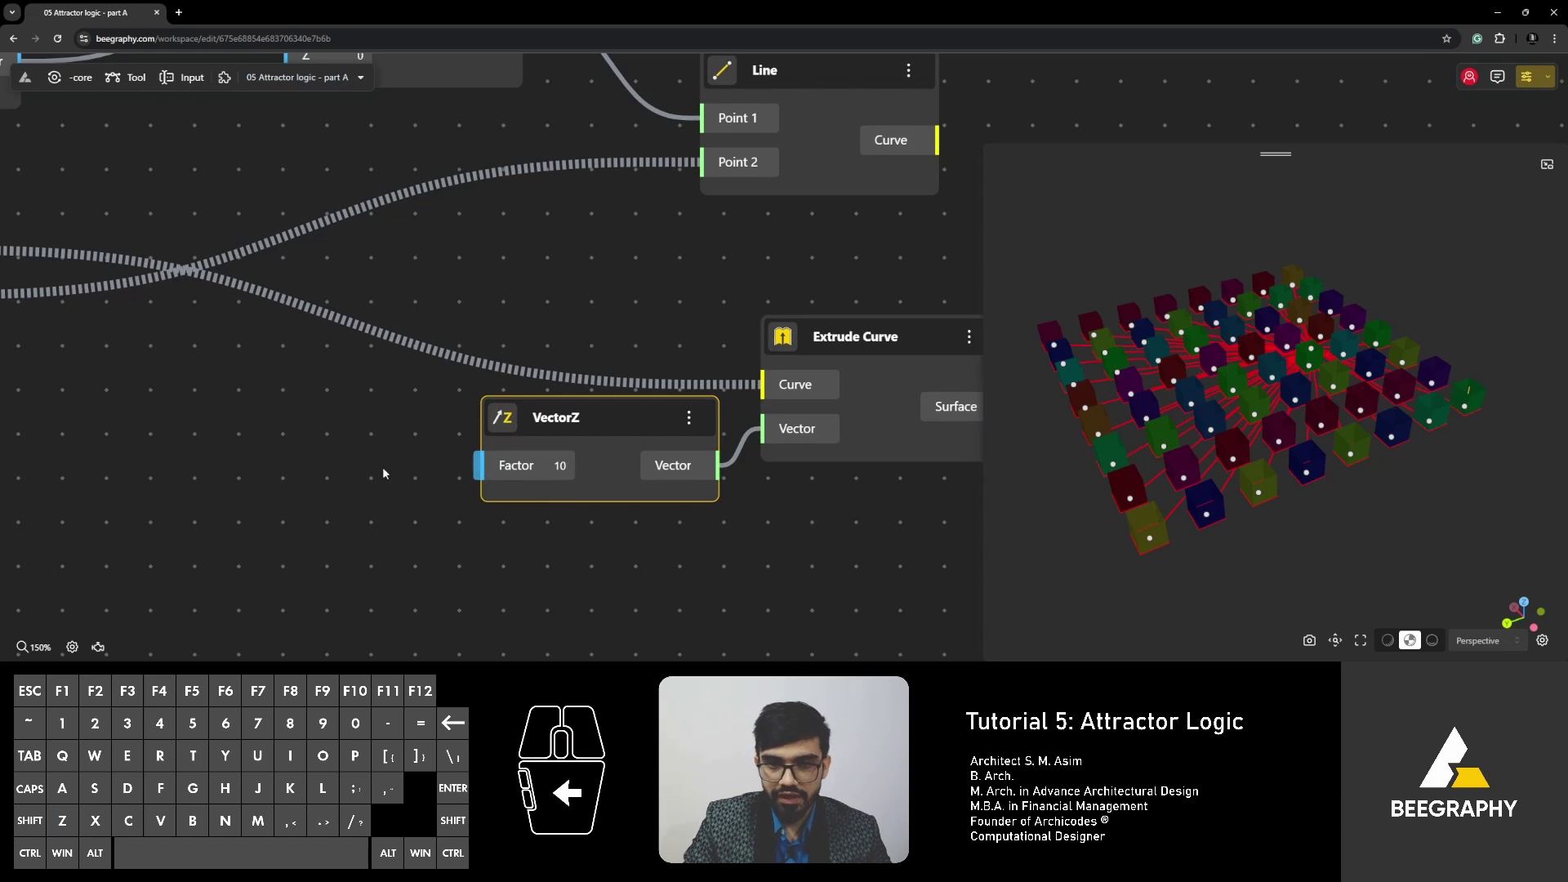
double_click(293, 459)
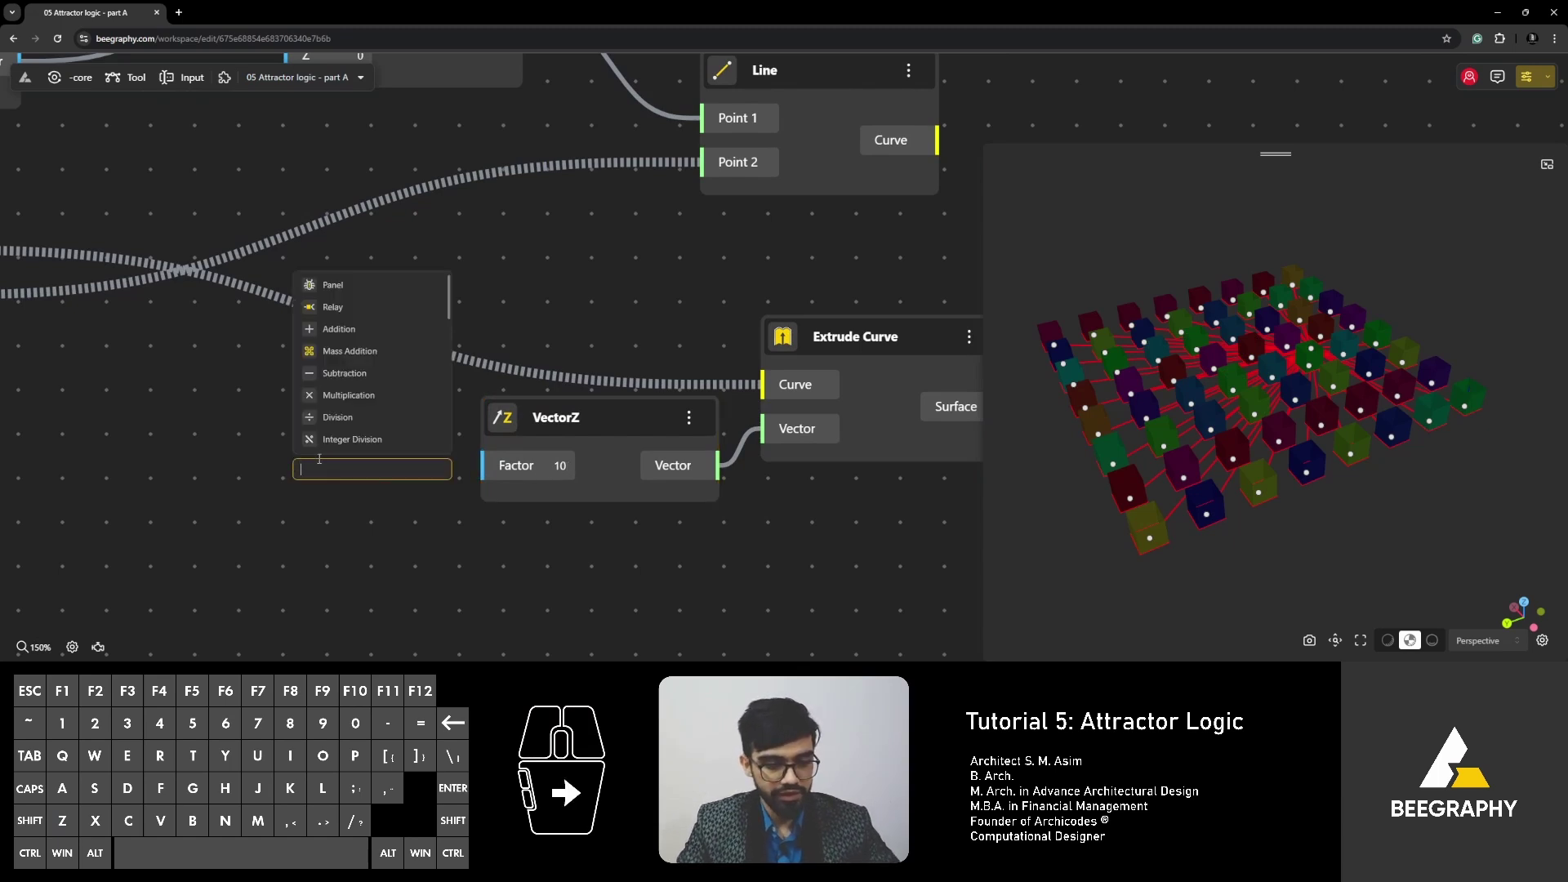
text(range)
click(403, 517)
drag(416, 486, 191, 404)
drag(489, 474, 482, 466)
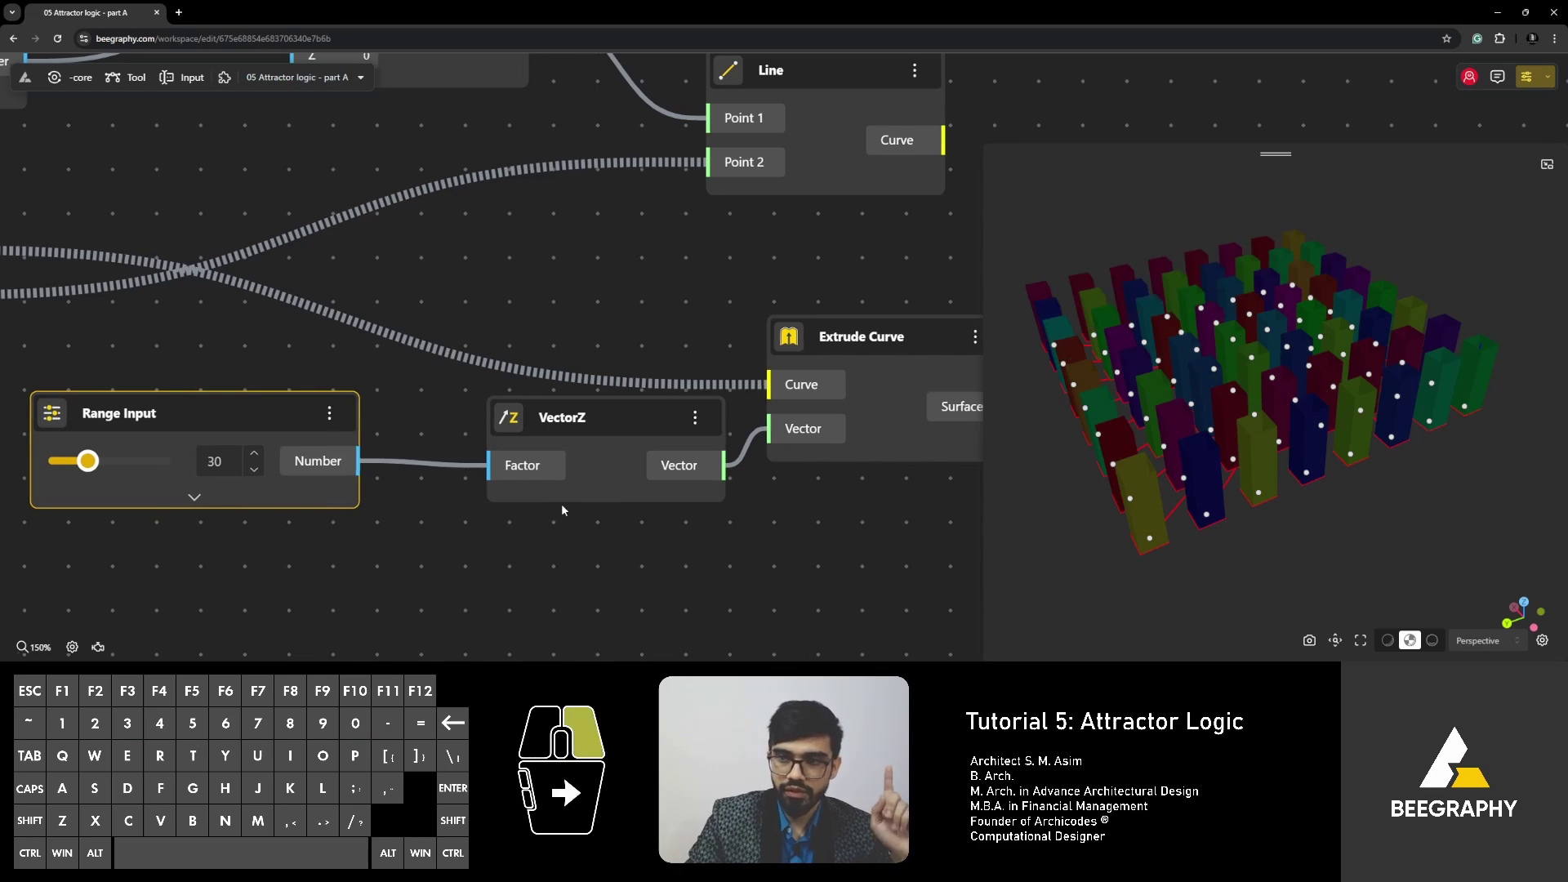
Set the Range Input driving VectorZ's Factor to 41 to make the extrusions taller.
scroll(683, 506, down, 4)
click(753, 412)
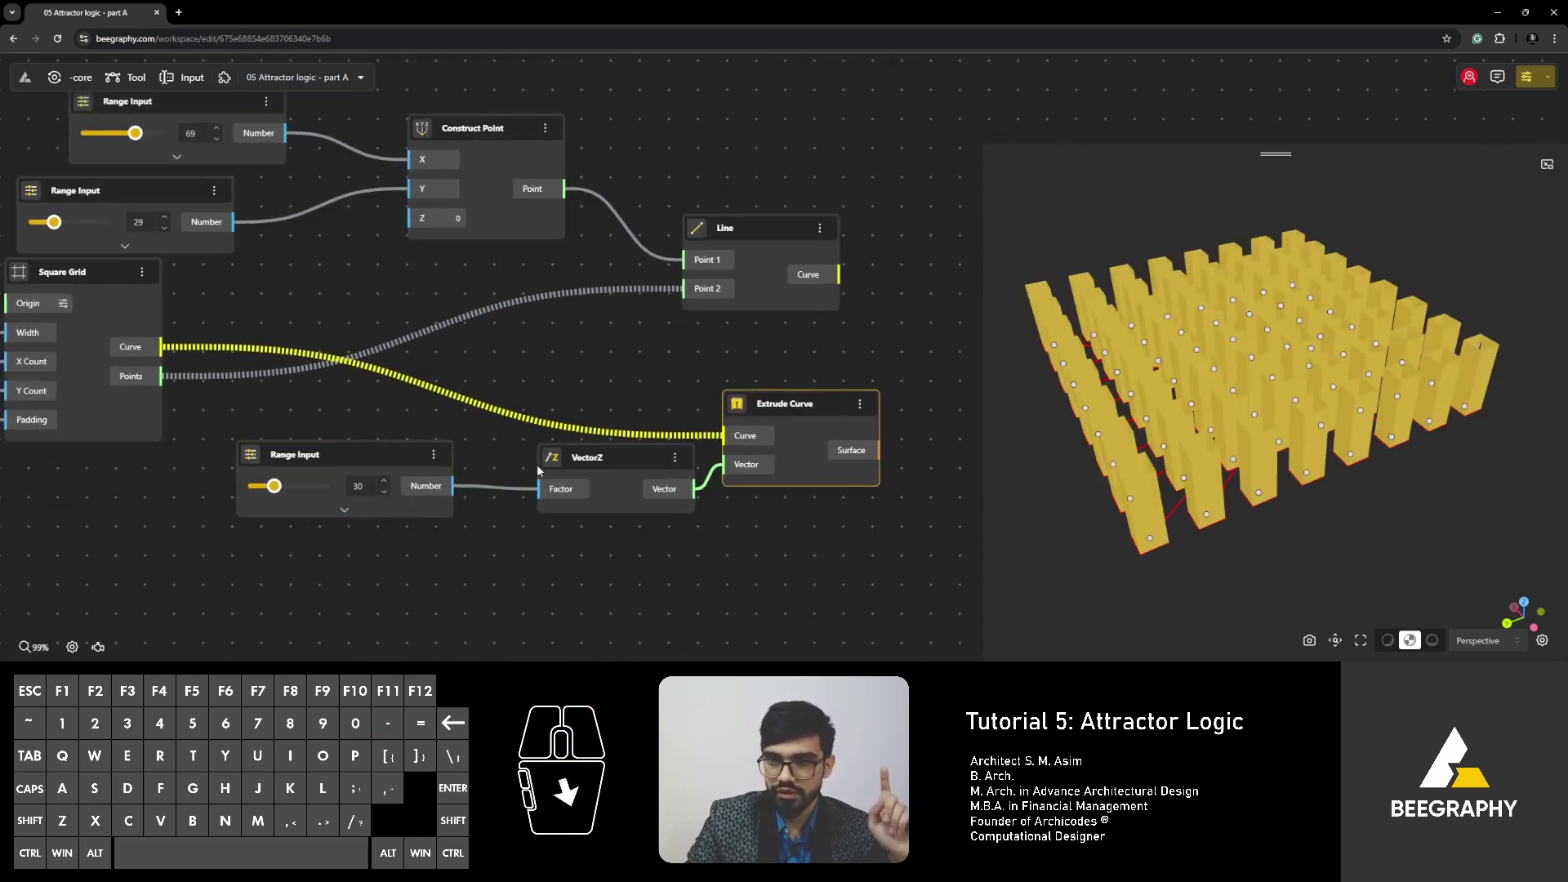
click(276, 490)
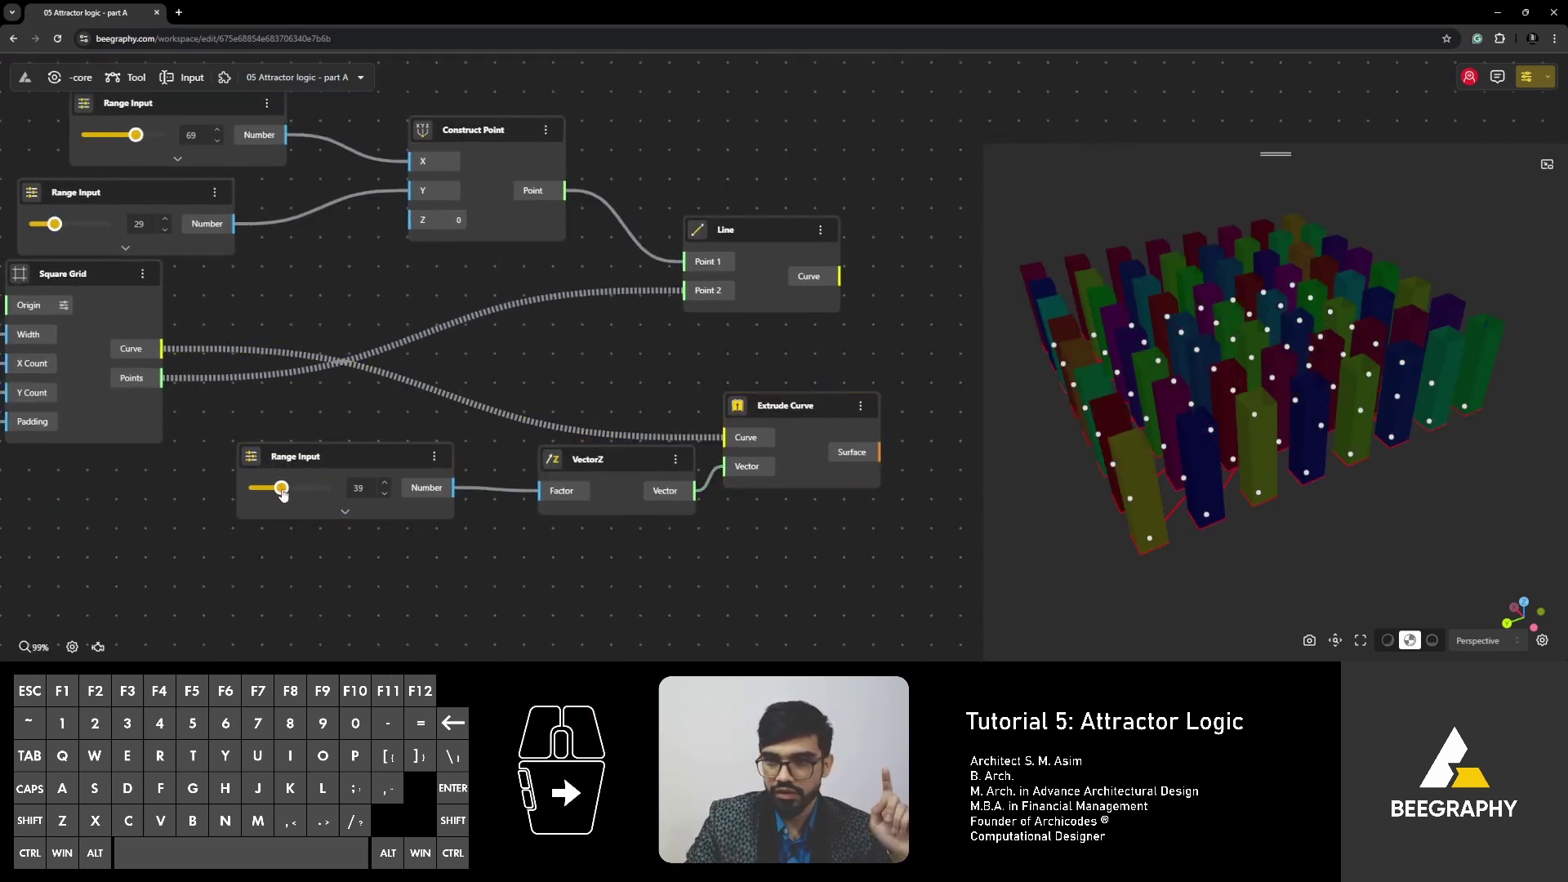
mouse_move(276, 490)
mouse_down()
mouse_move(300, 488)
mouse_move(282, 488)
mouse_up()
drag(1271, 482, 1136, 513)
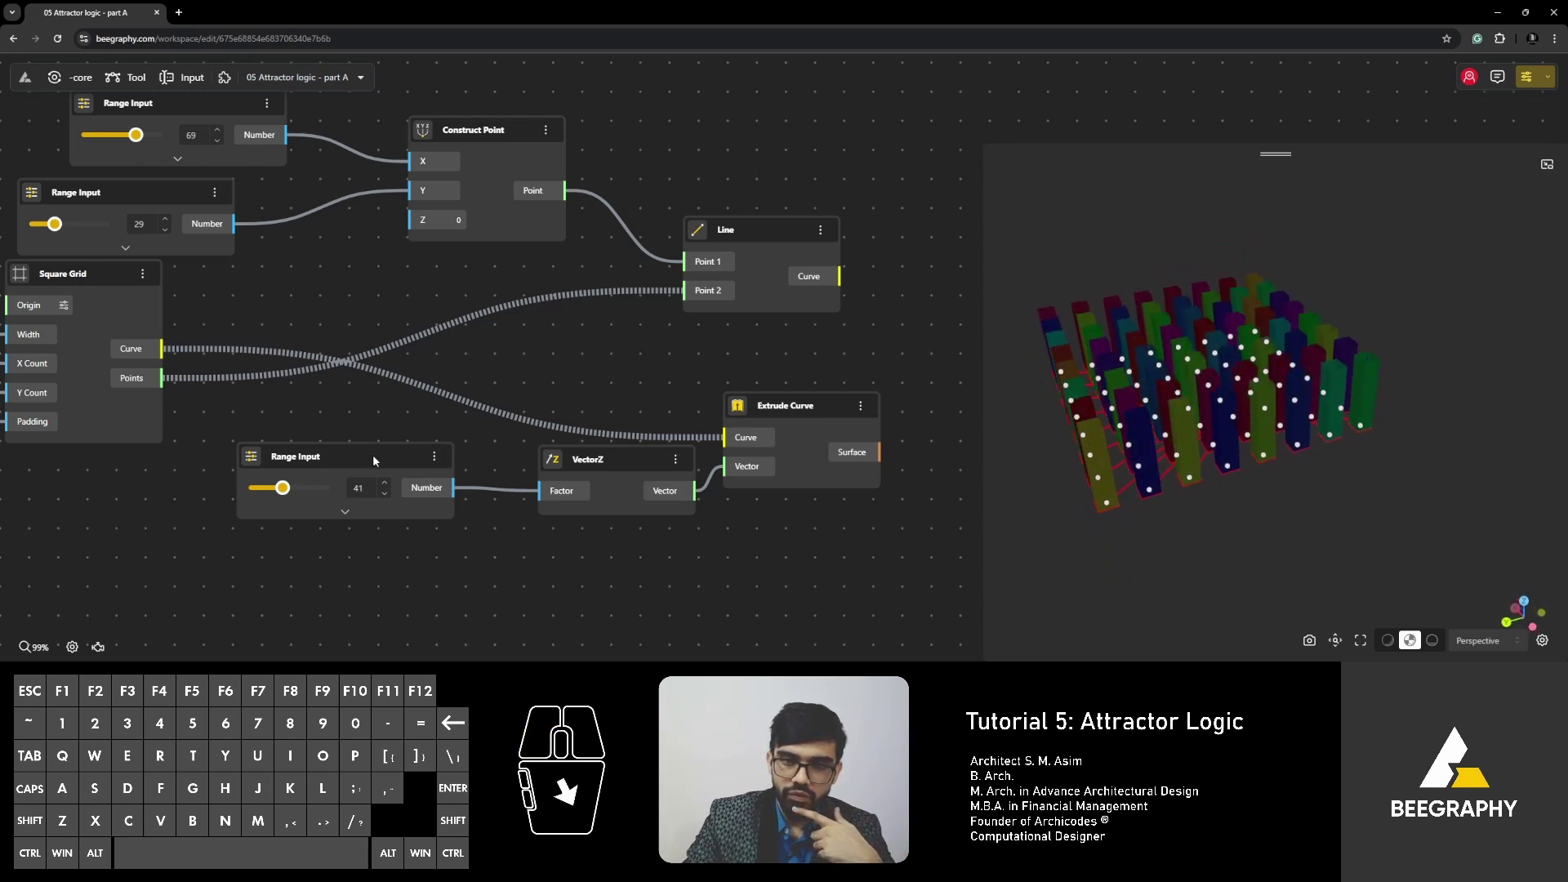
Move the VectorZ Range Input farther away from the VectorZ node, slightly lower on the canvas.
drag(372, 460, 326, 470)
scroll(605, 434, left, 5)
drag(527, 464, 467, 488)
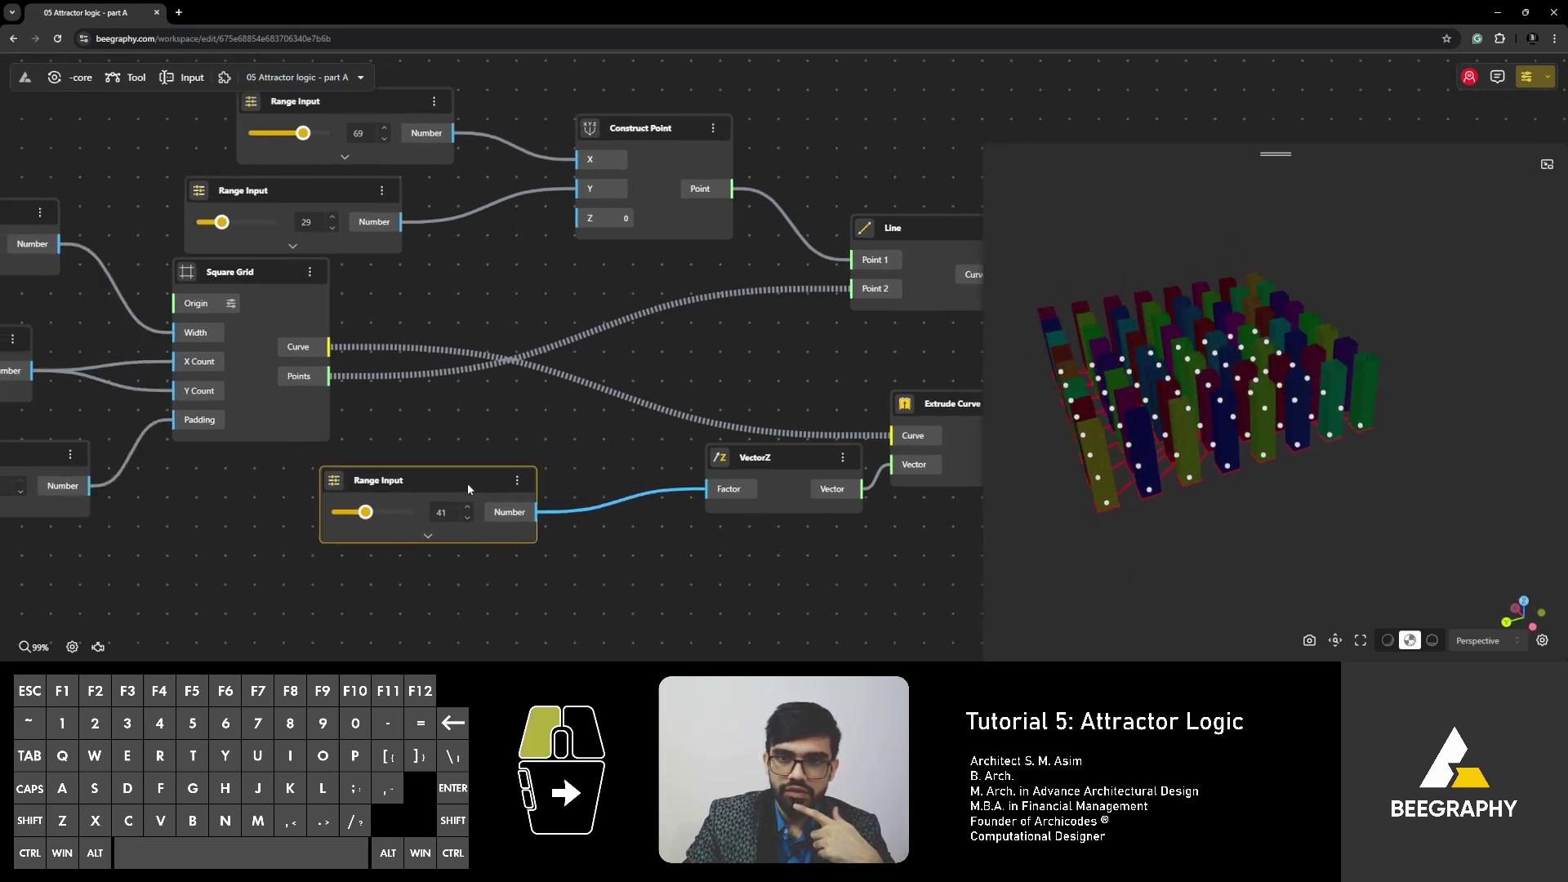
scroll(577, 439, right, 5)
drag(1164, 400, 1216, 417)
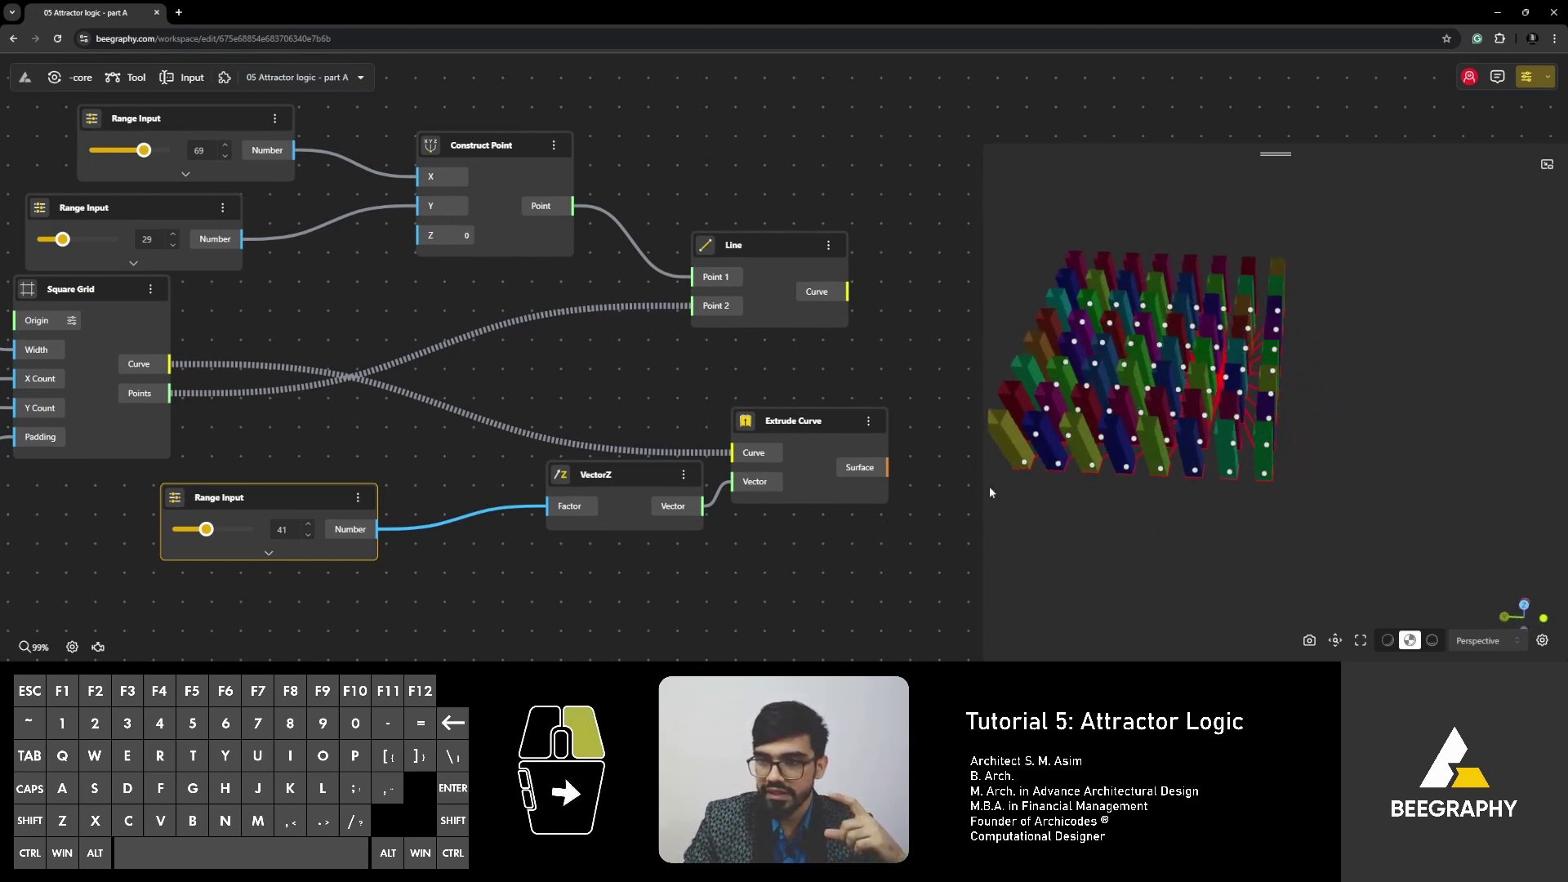
drag(988, 486, 1127, 481)
click(526, 487)
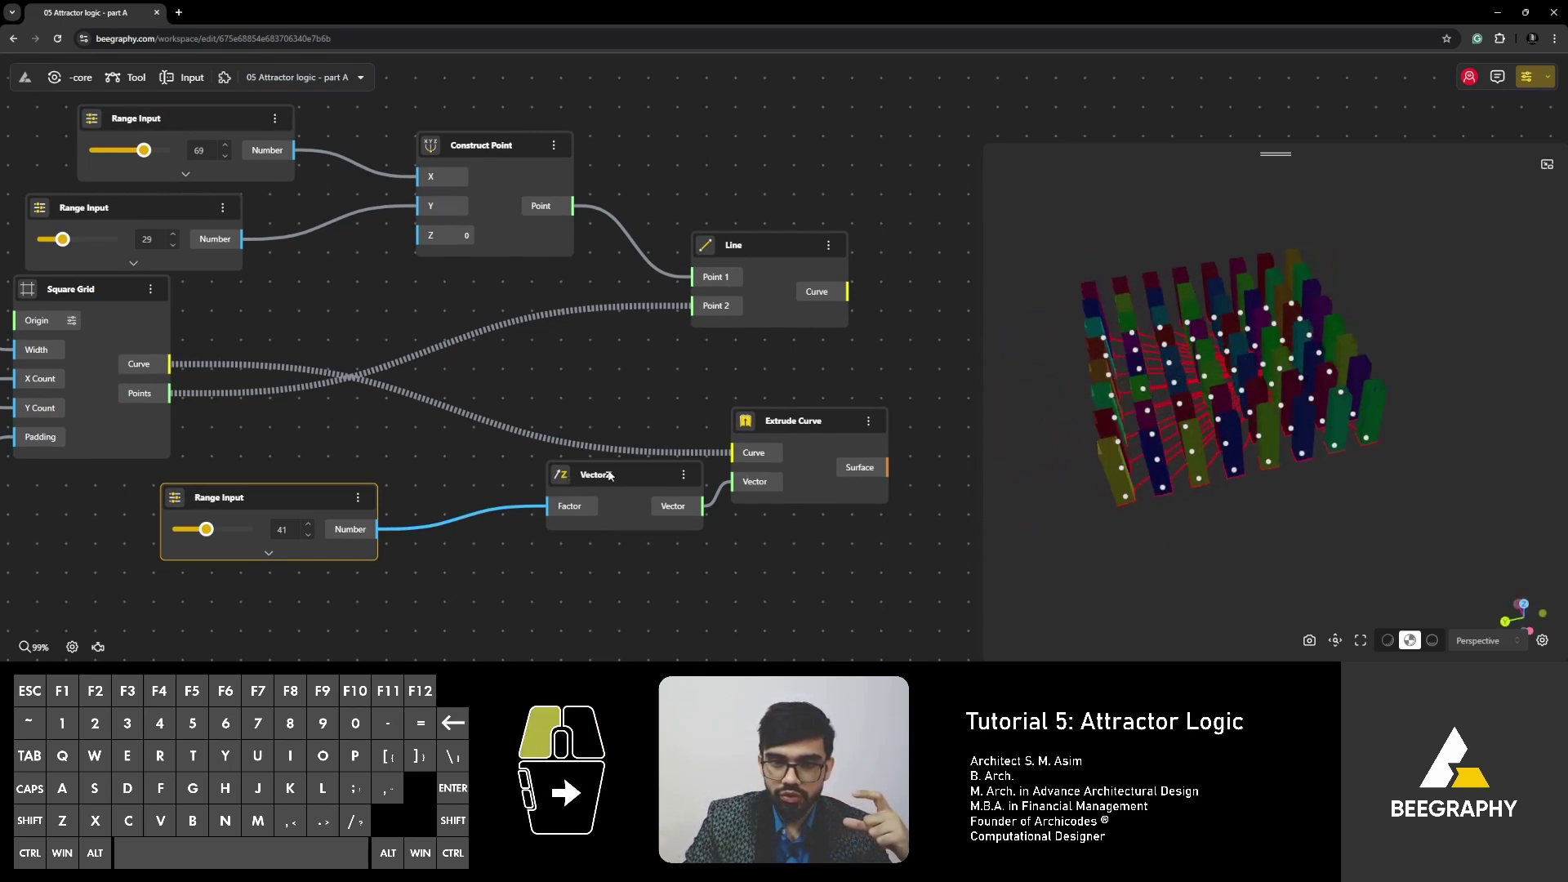
Add a Curve Length node and place it beyond the Line node.
right_drag(642, 368, 630, 392)
double_click(631, 392)
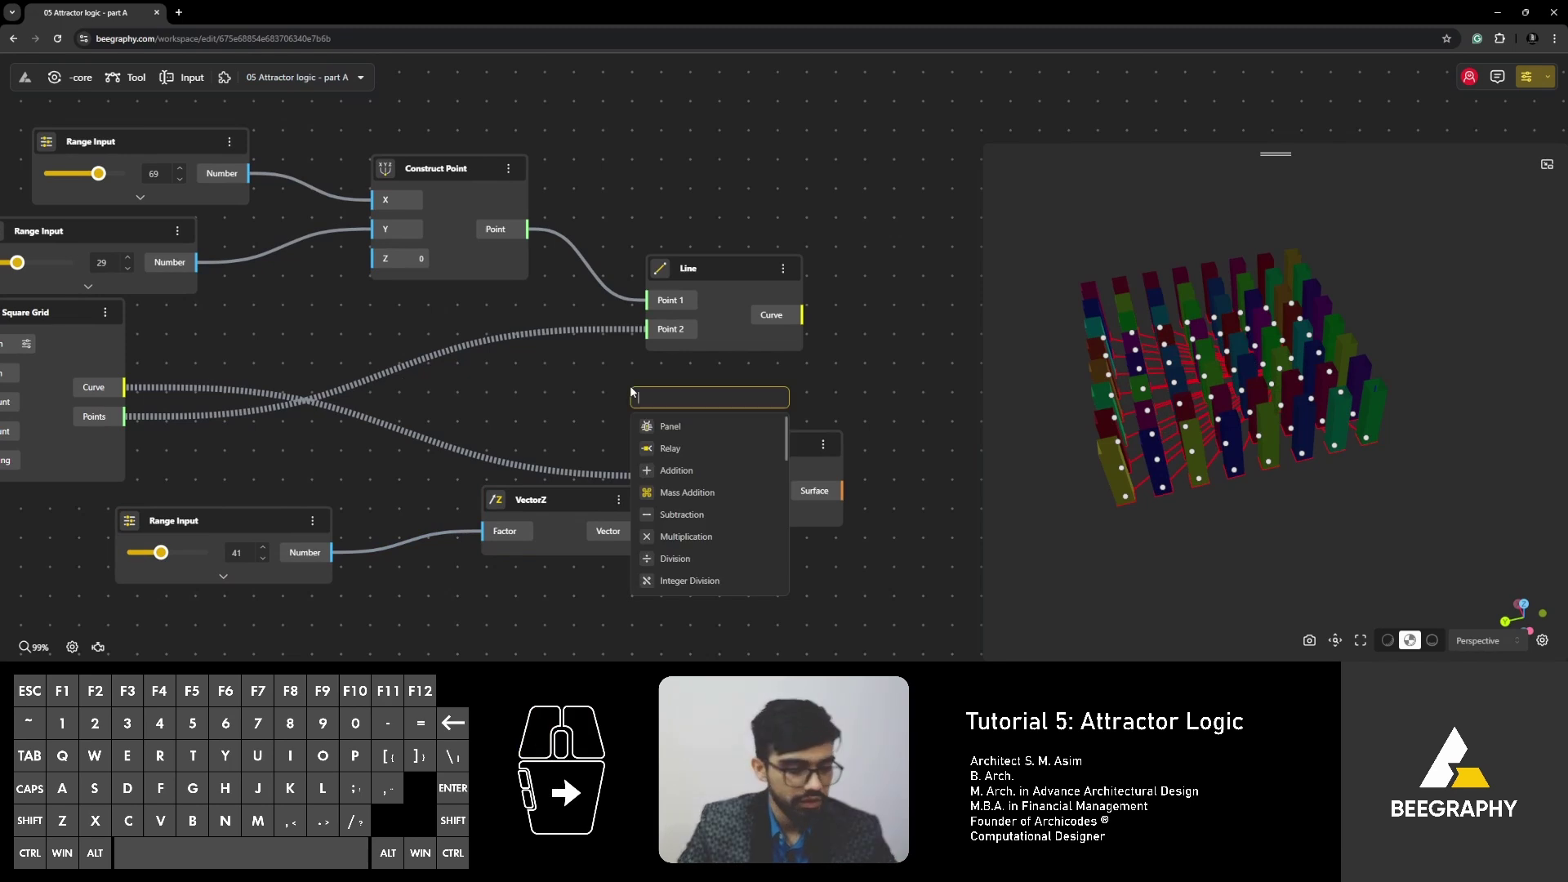
text(length)
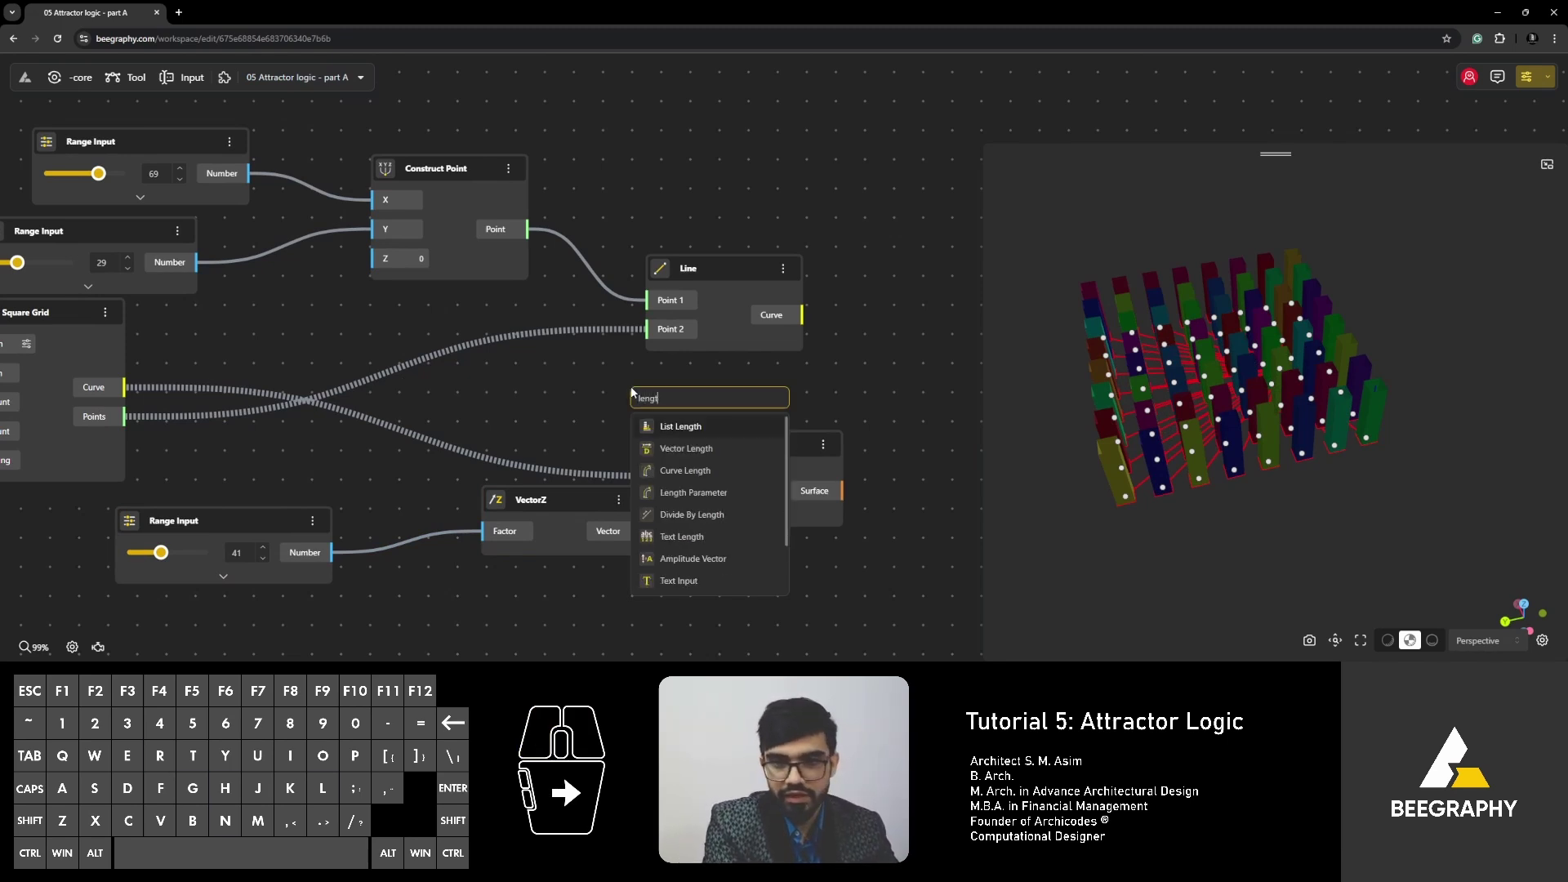
click(685, 472)
drag(711, 423, 869, 260)
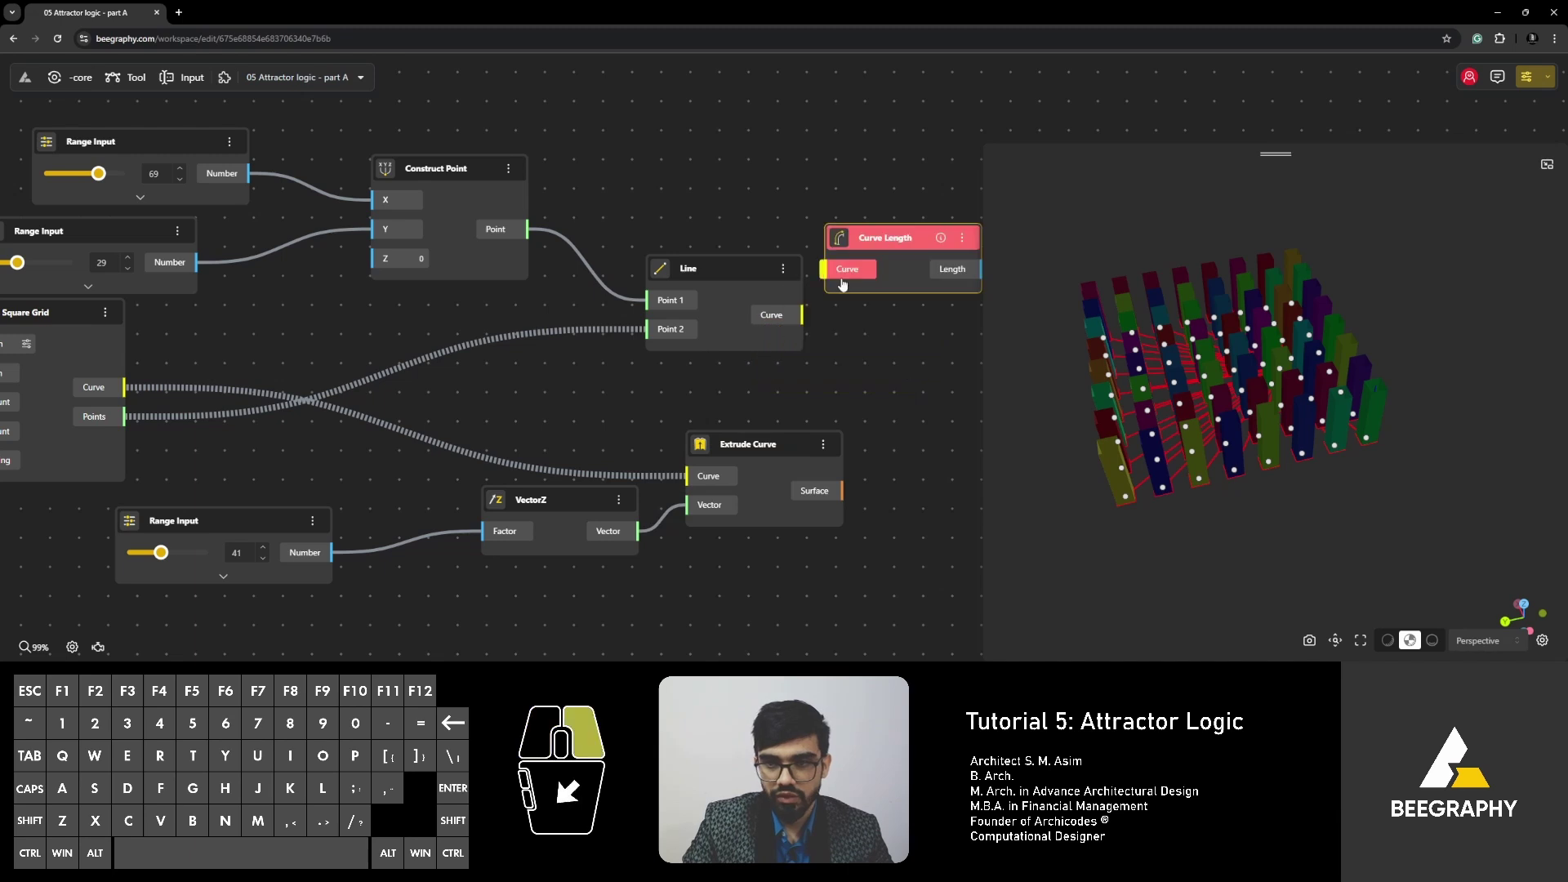
Connect the Line's Curve output to the Curve Length node's Curve input.
right_drag(621, 287, 595, 281)
drag(630, 272, 727, 272)
right_drag(973, 320, 829, 358)
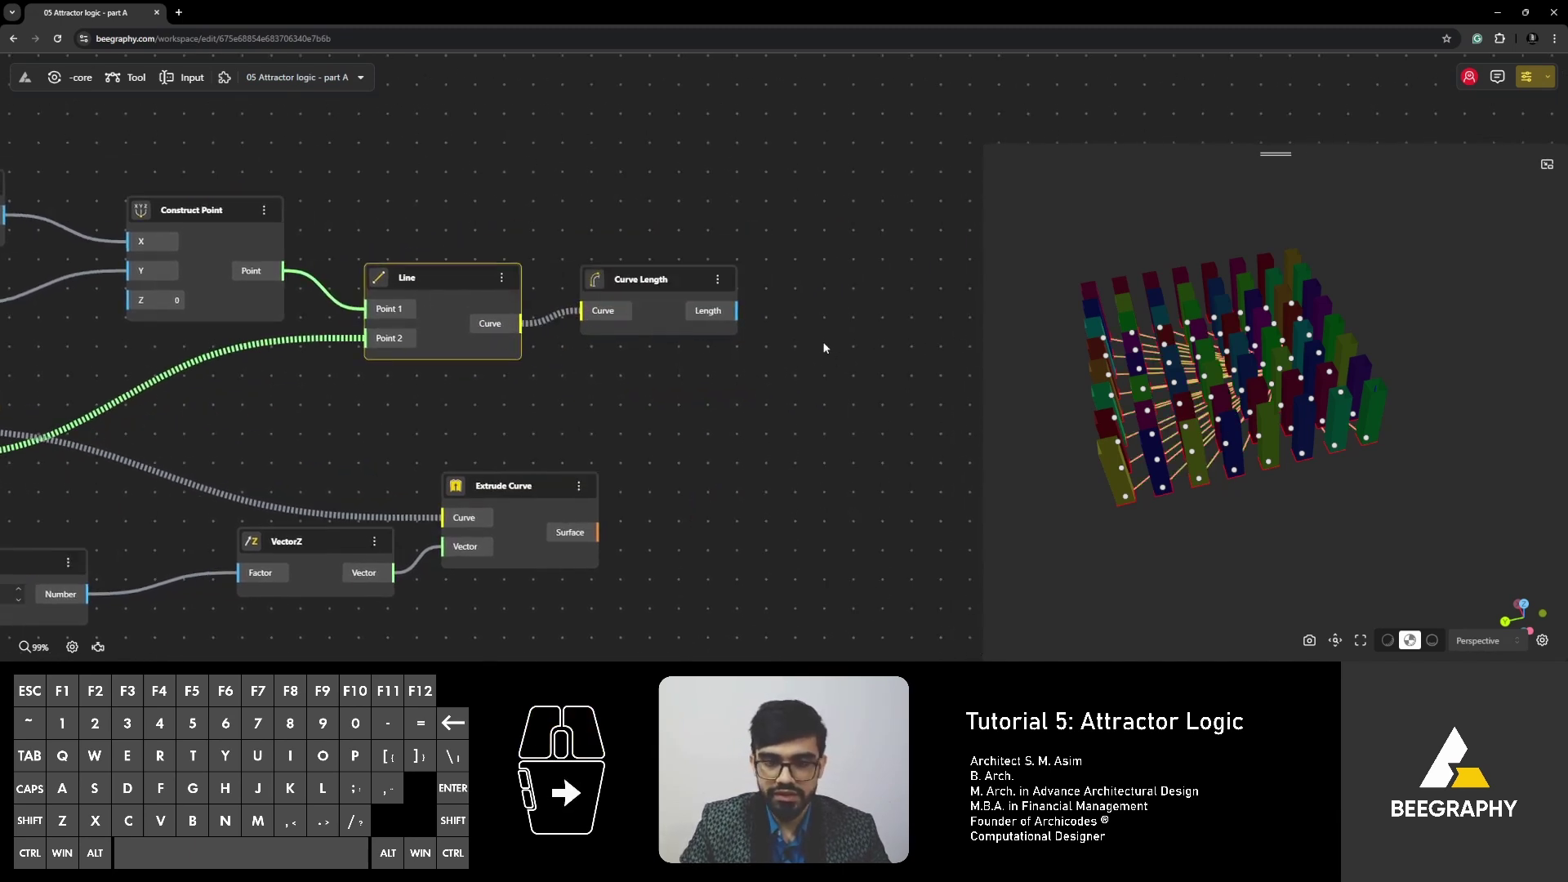
Shift the Curve Length node slightly away from Line and examine the values listed under its Length output.
drag(697, 278, 718, 286)
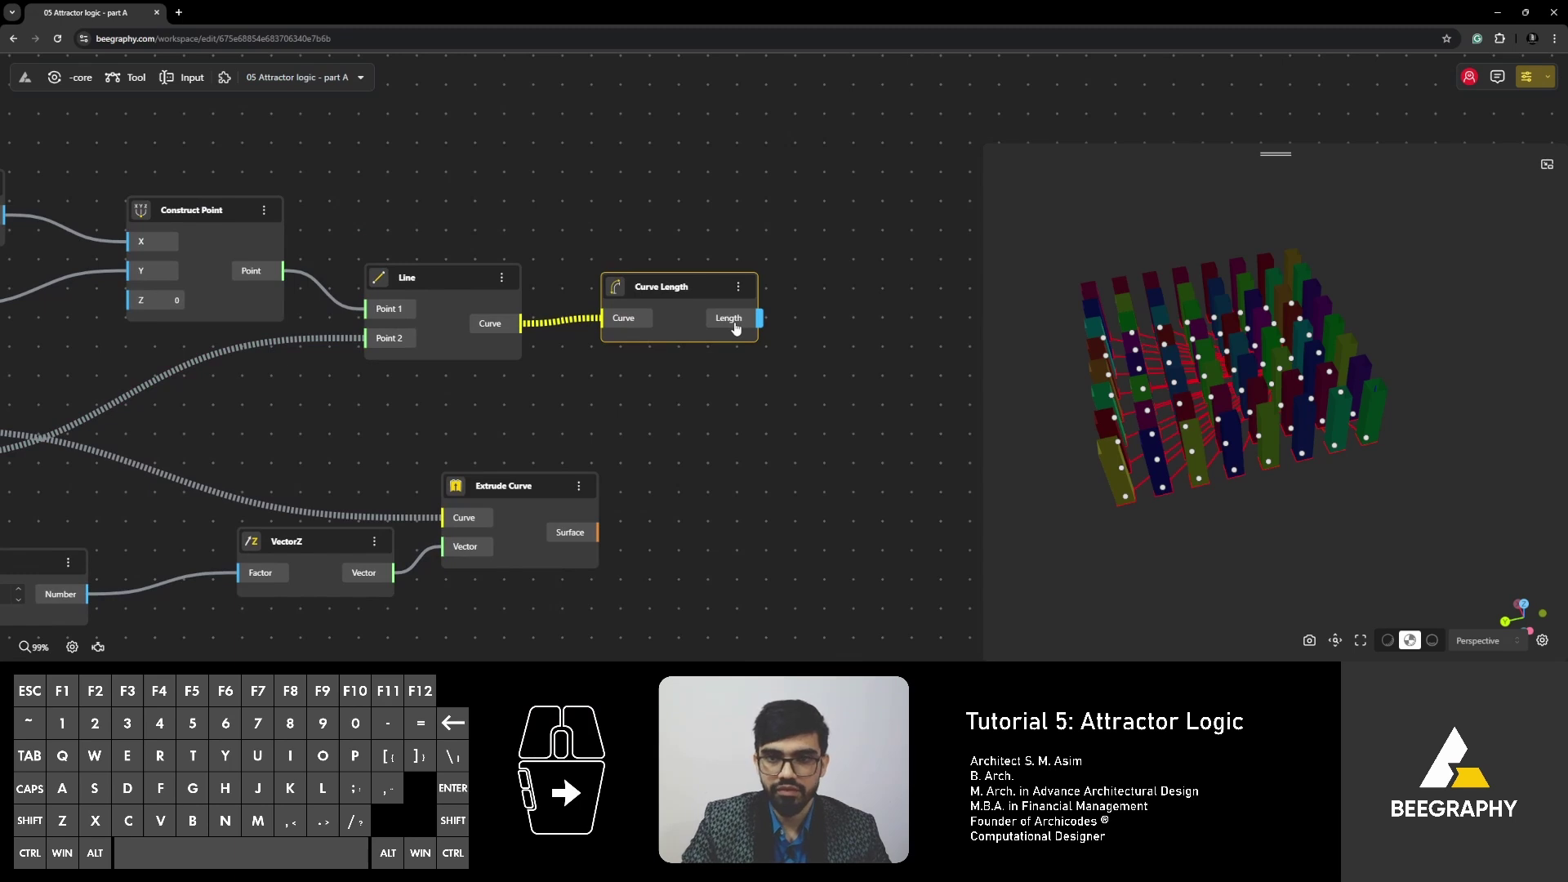
mouse_move(736, 328)
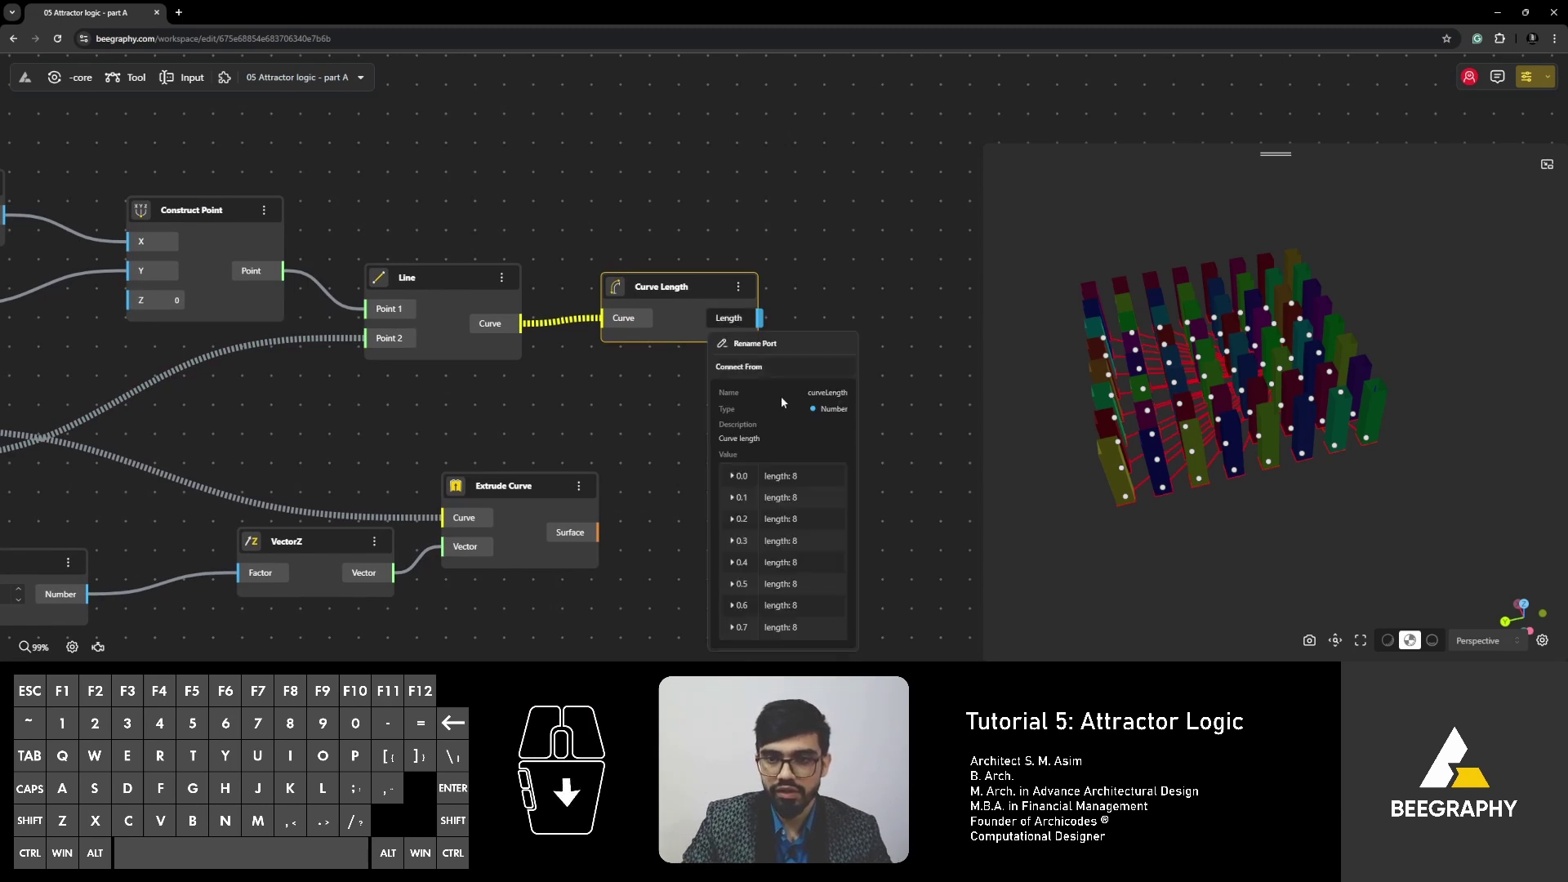
click(731, 476)
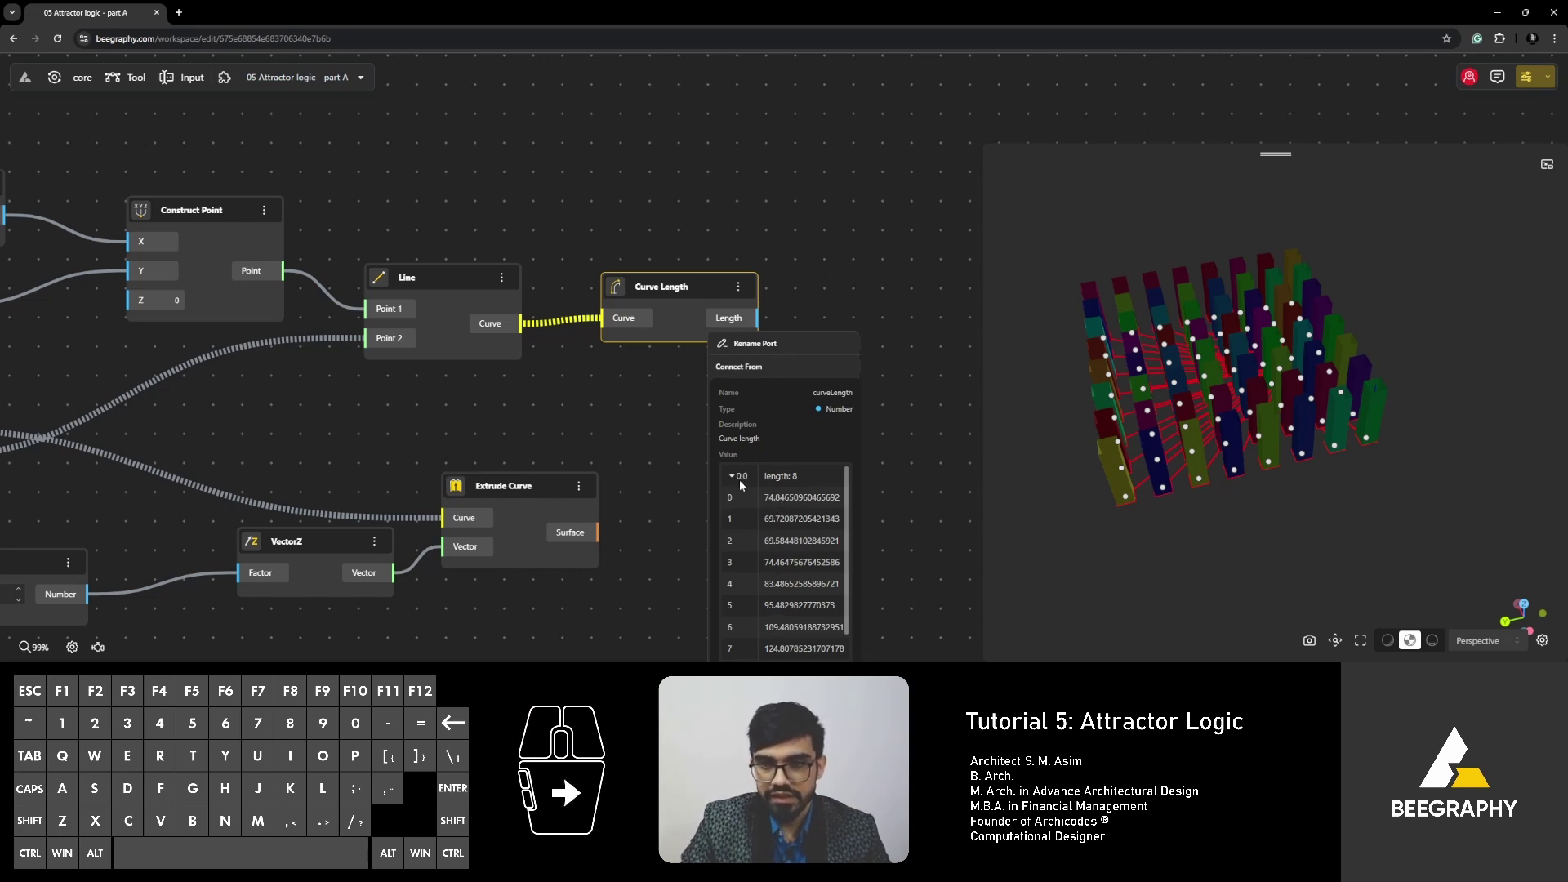
click(738, 480)
click(735, 561)
click(735, 560)
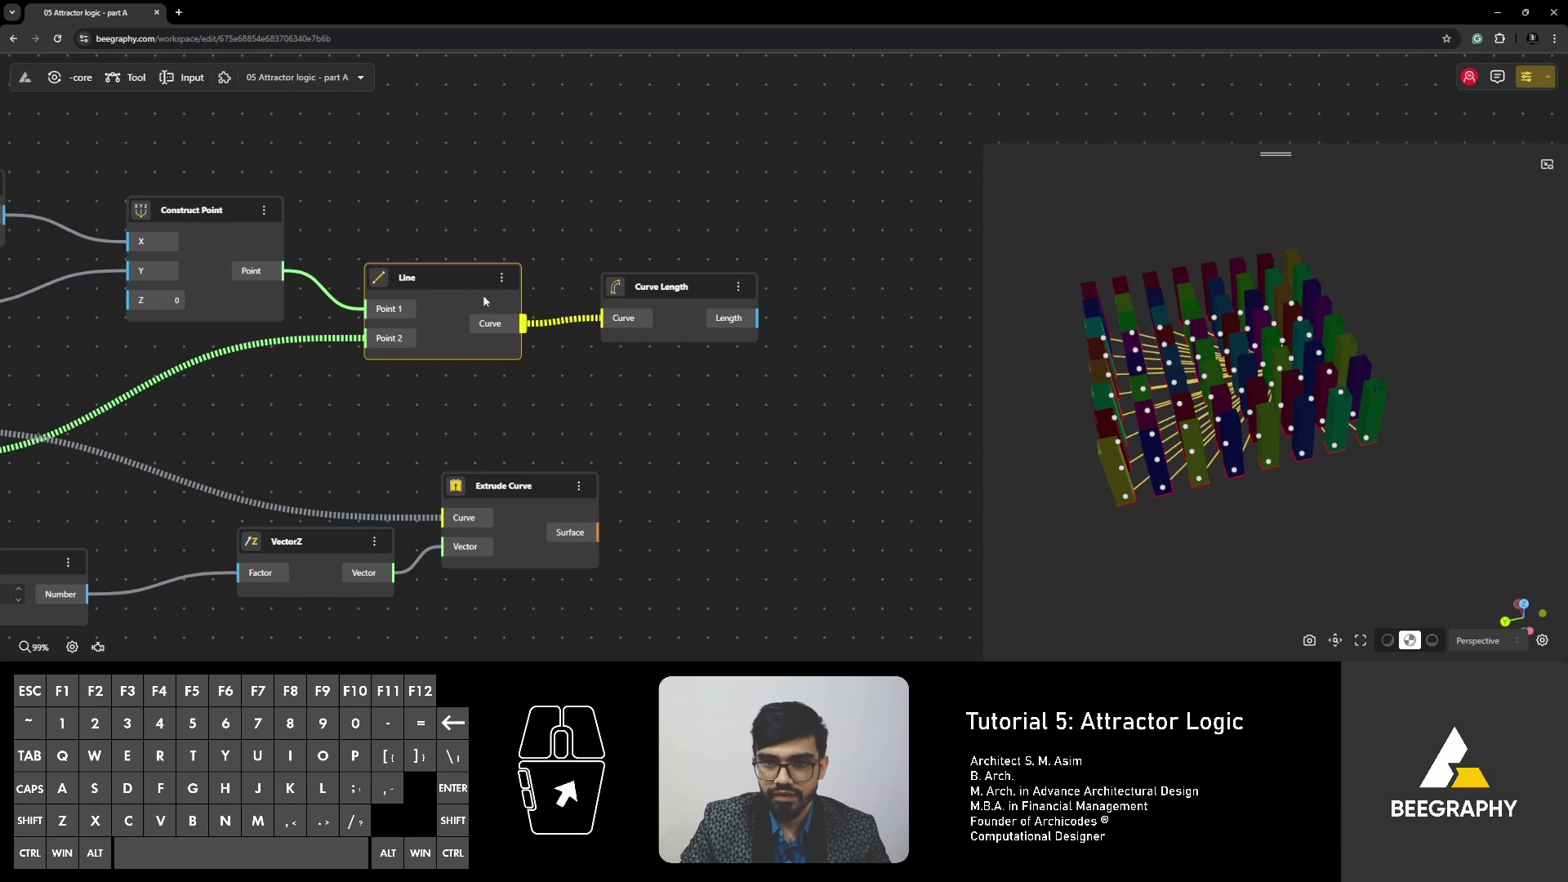
Connect the Curve Length node's Length output to VectorZ's Factor input so the distances drive the extrusion heights.
drag(758, 318, 232, 574)
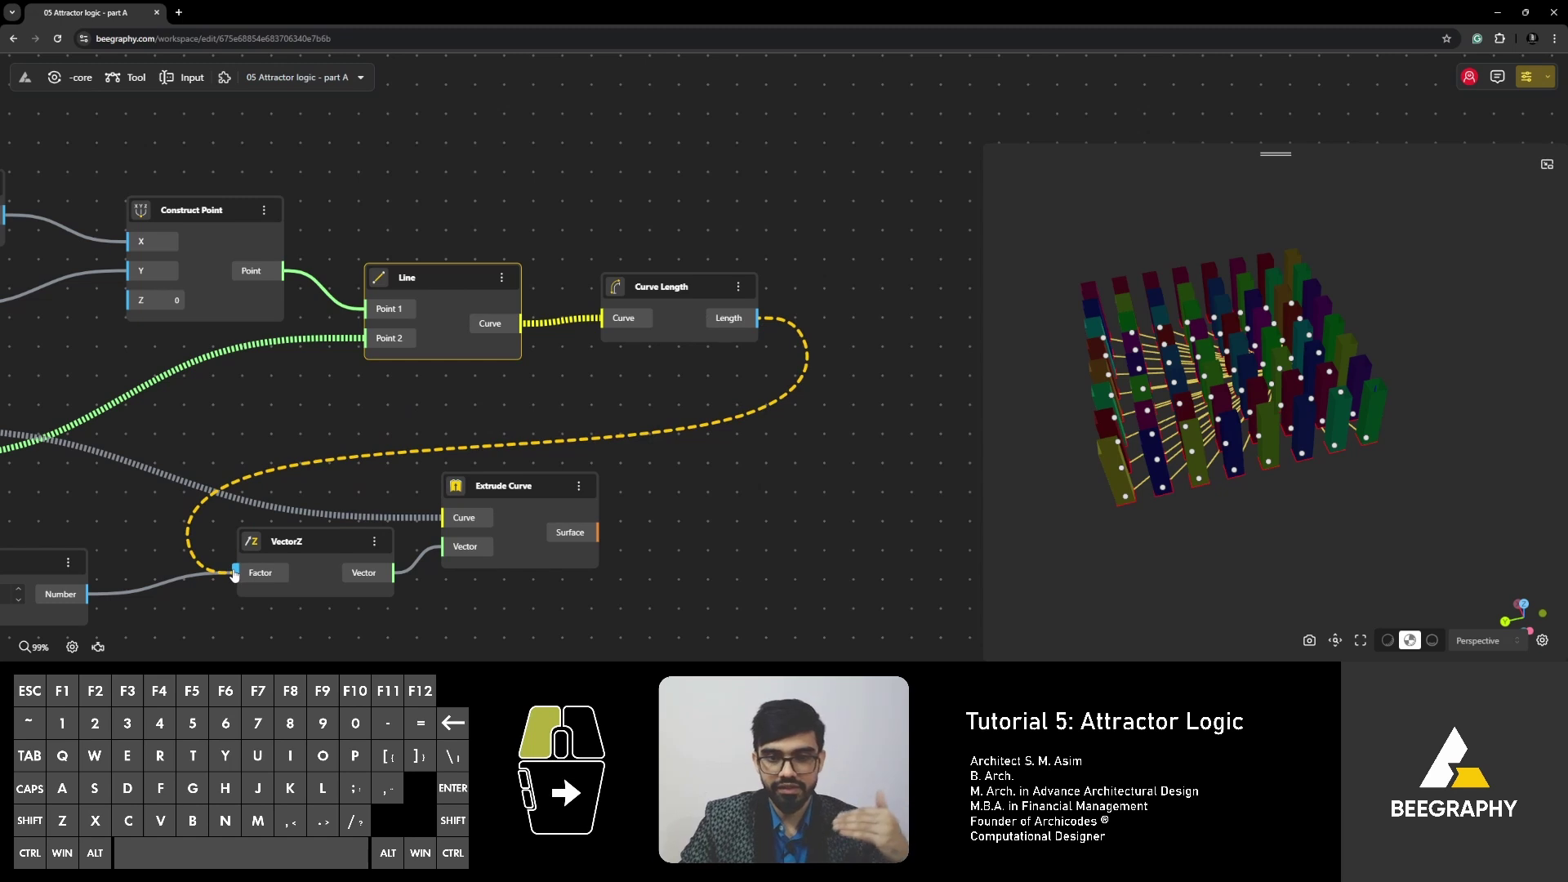
drag(1274, 368, 1192, 457)
drag(1403, 441, 1337, 458)
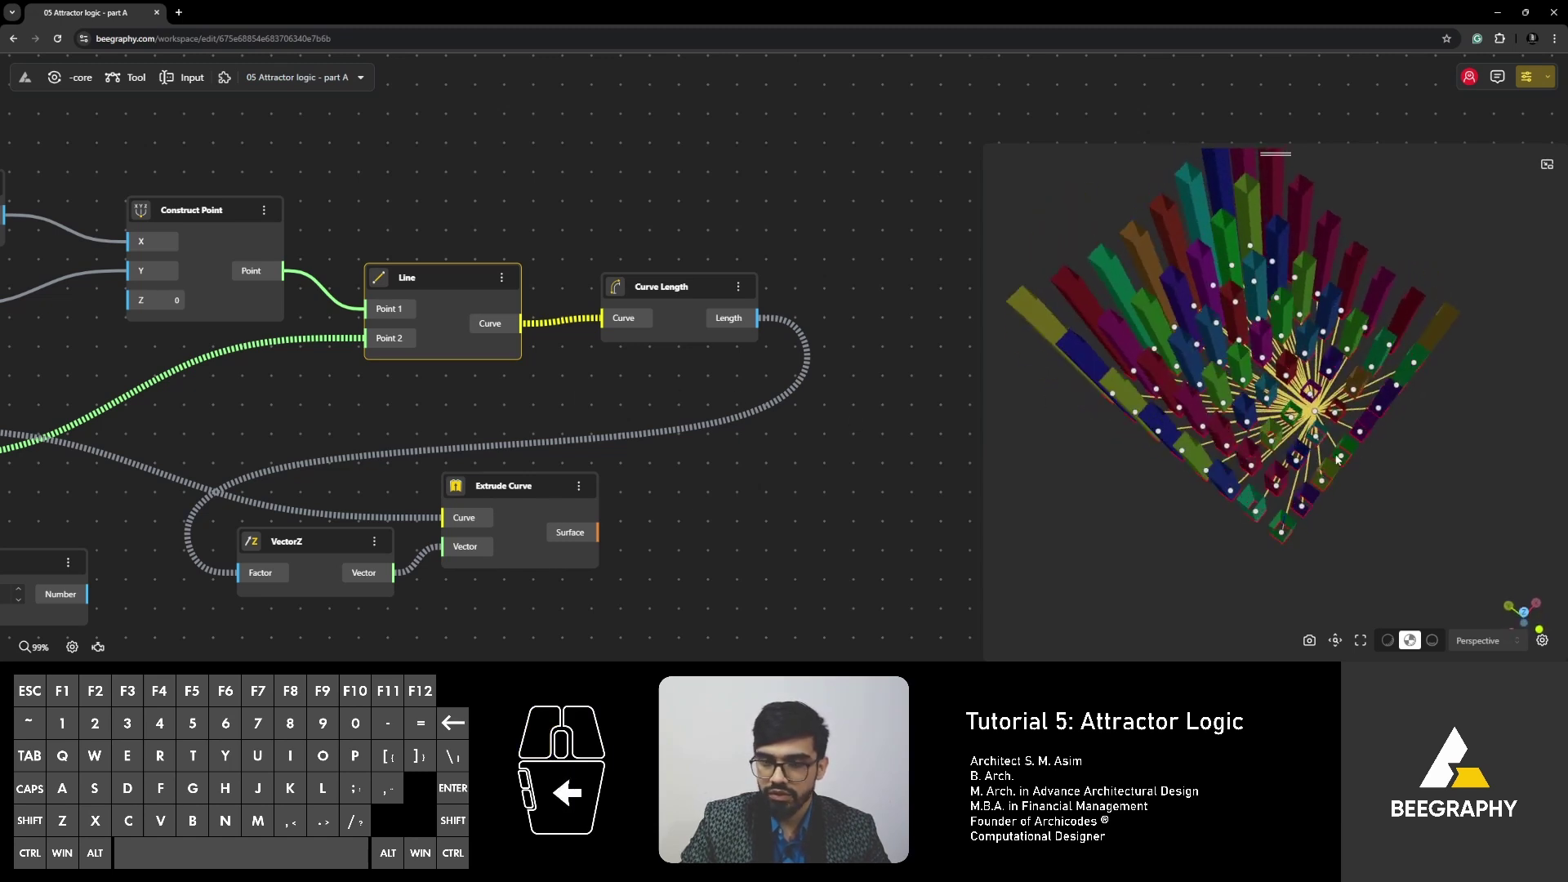
Hide the Extrude Curve geometry and examine the lines running from the grid points to the attractor point.
click(507, 487)
right_click(515, 488)
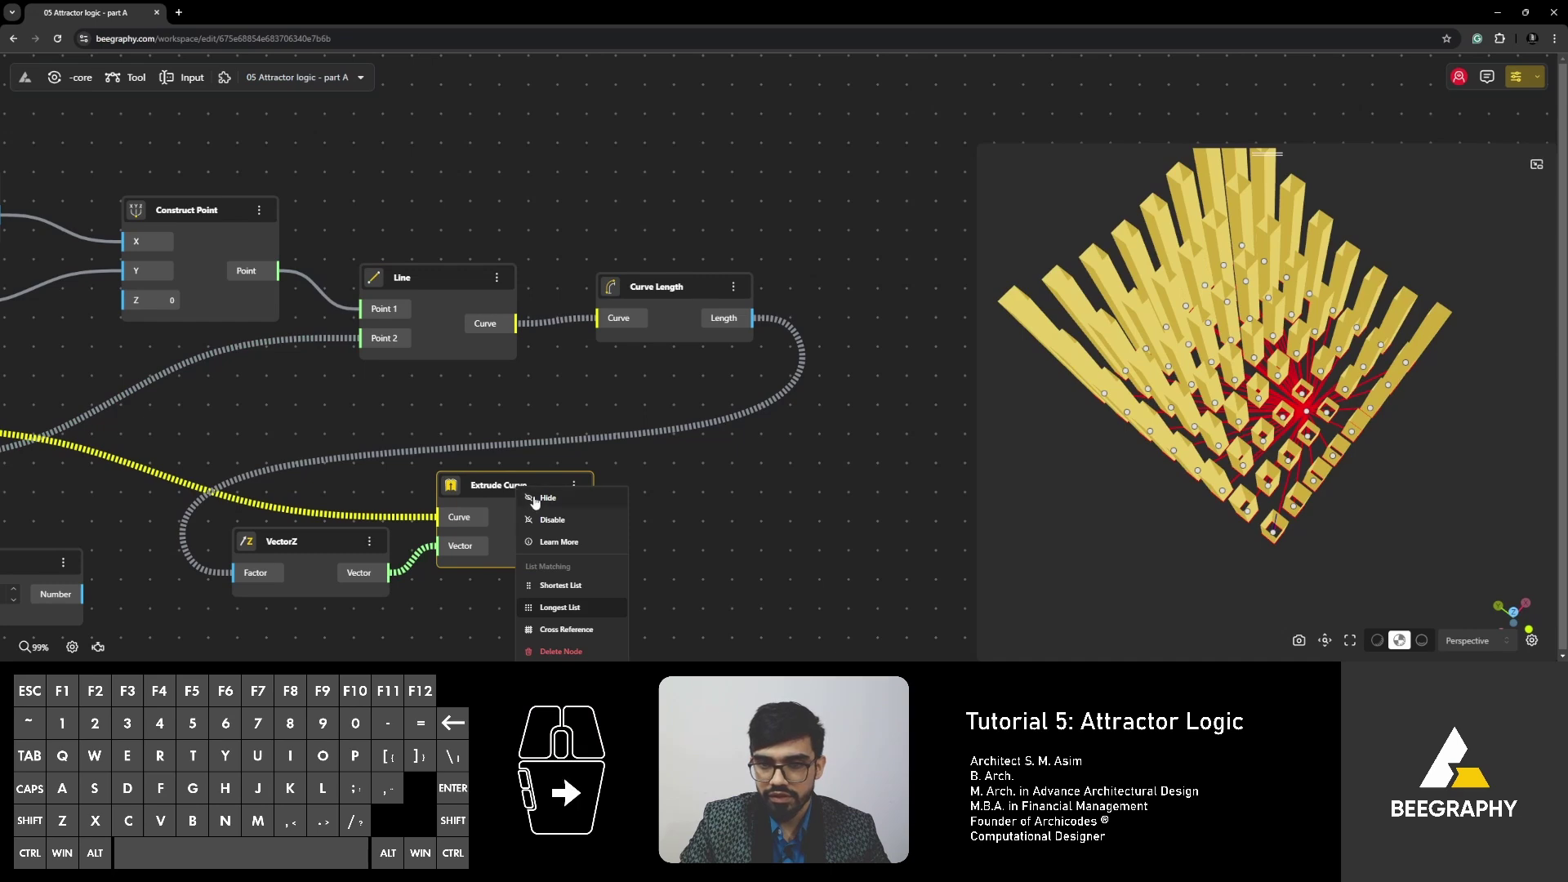
click(543, 498)
mouse_move(1433, 364)
mouse_down()
mouse_move(1203, 428)
mouse_move(1257, 374)
mouse_up()
scroll(1365, 450, up, 3)
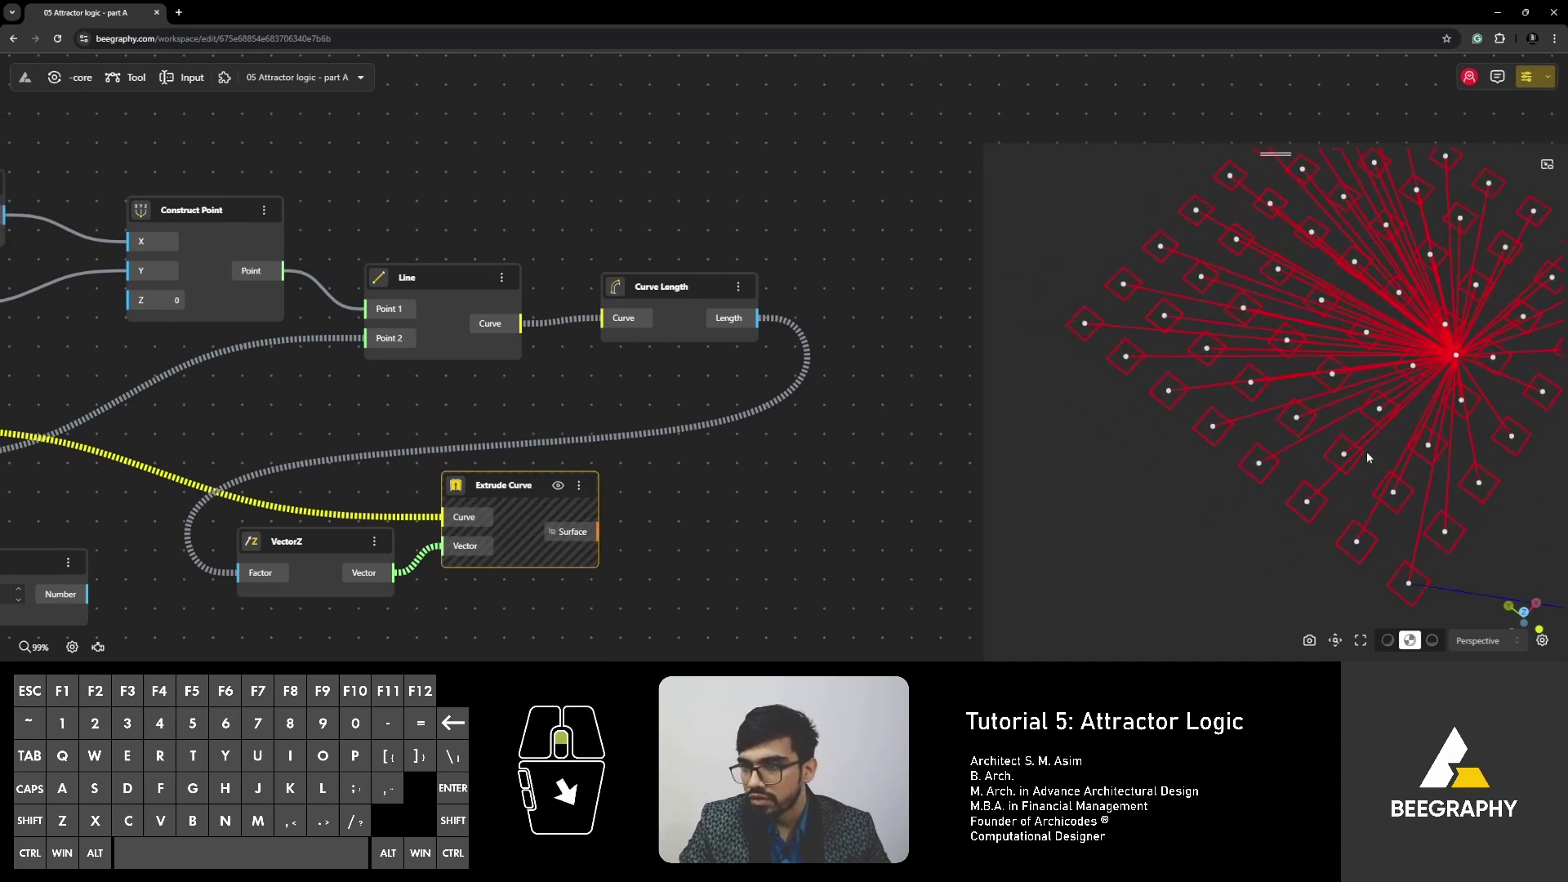
drag(1367, 454, 1323, 433)
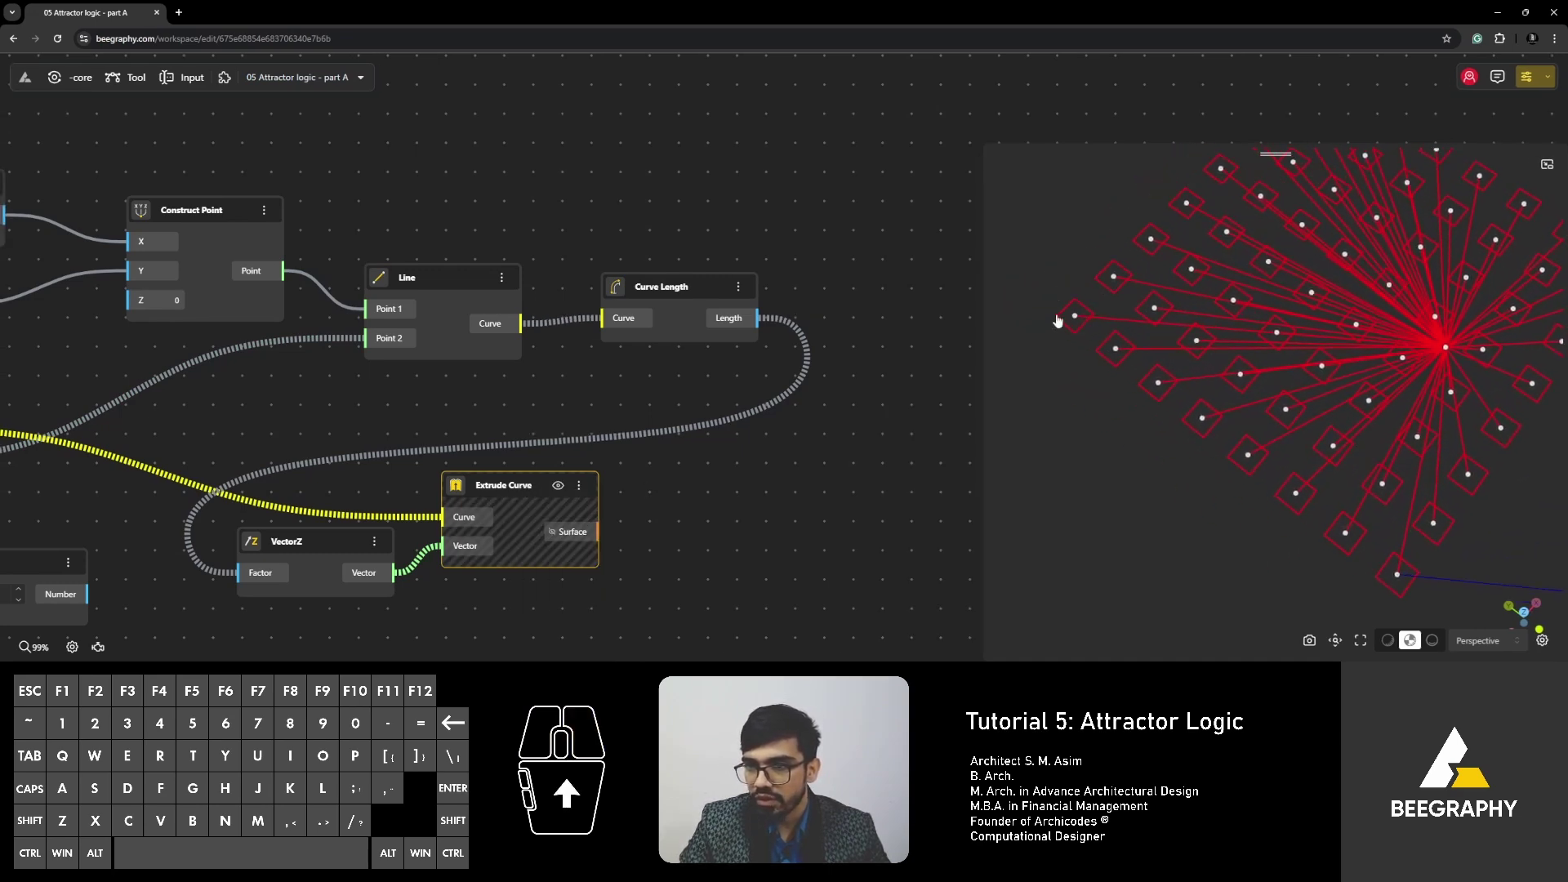
scroll(1058, 320, up, 3)
right_drag(1176, 347, 1227, 362)
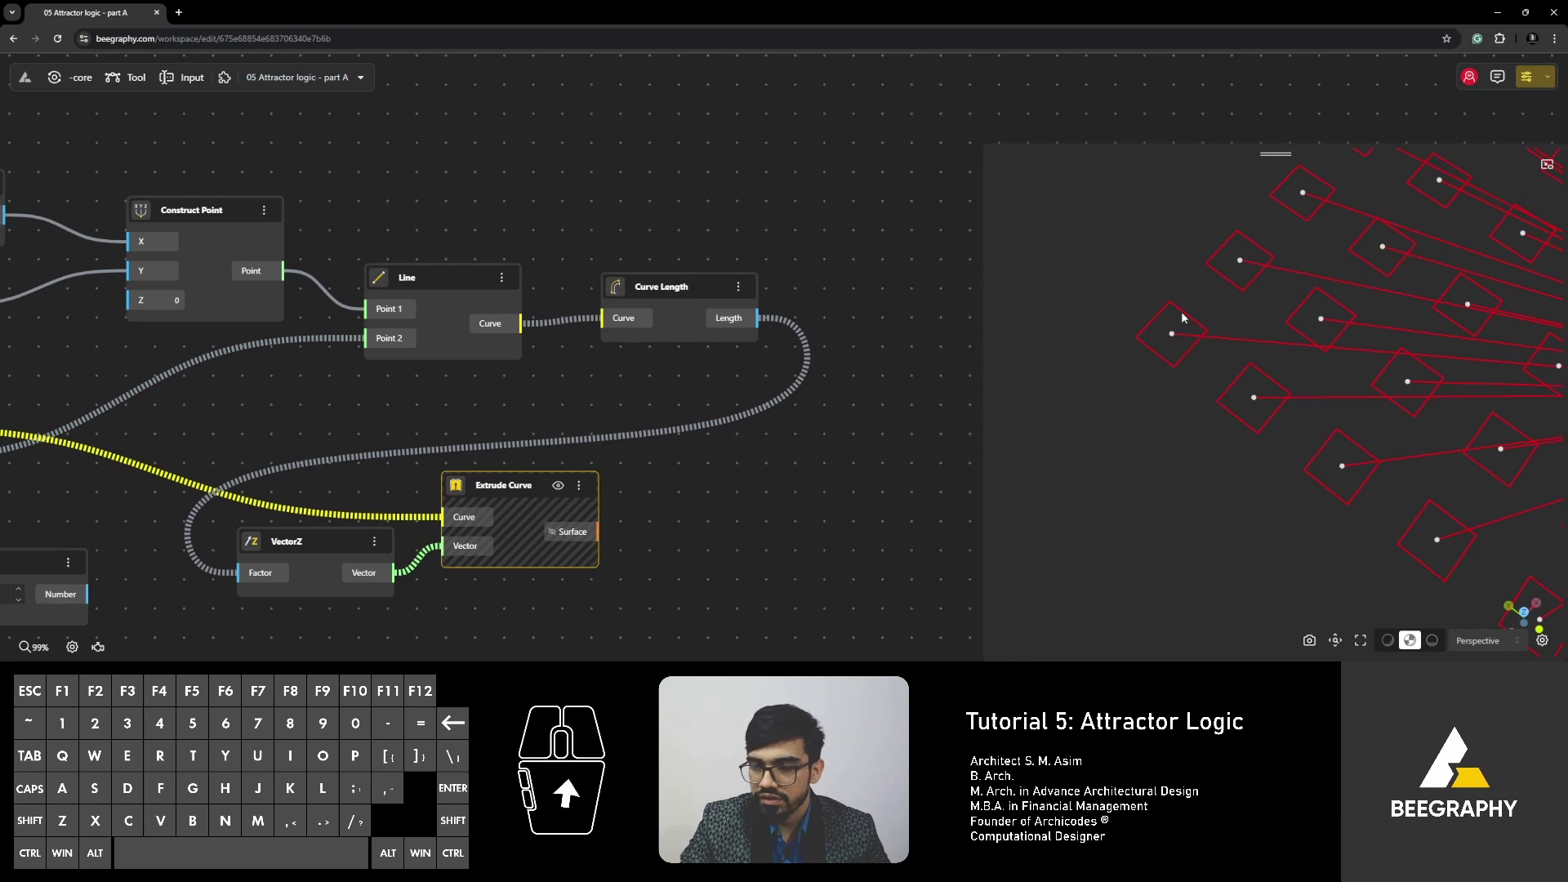
scroll(1154, 330, down, 3)
right_drag(1163, 337, 1034, 351)
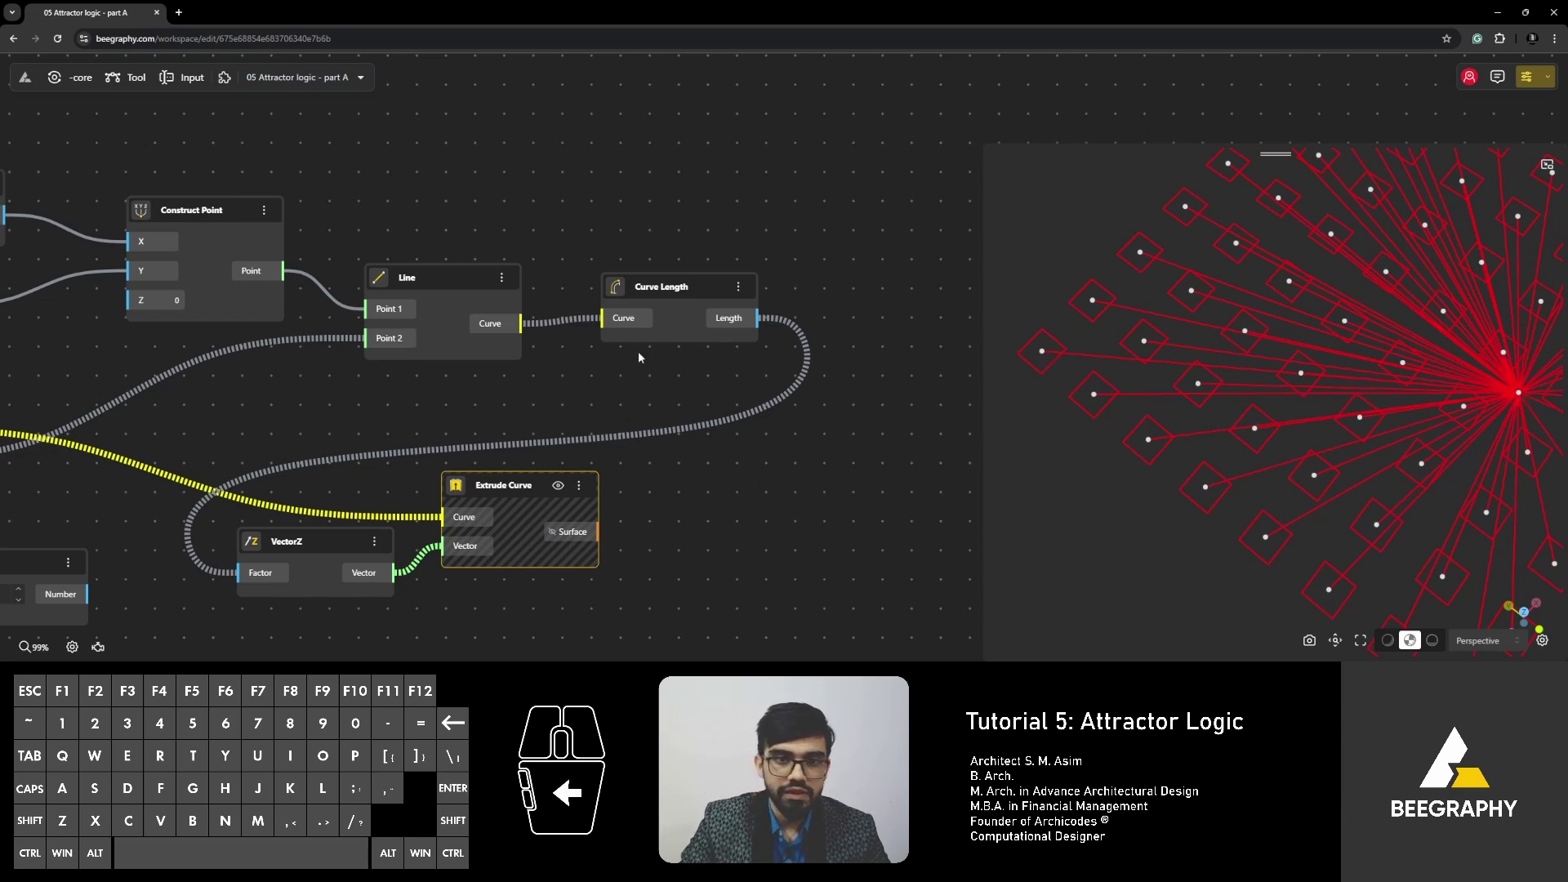
Set the attractor point's X Range Input to 17 and its Y Range Input to 65.
right_drag(326, 390, 675, 448)
drag(201, 276, 165, 276)
drag(119, 365, 149, 367)
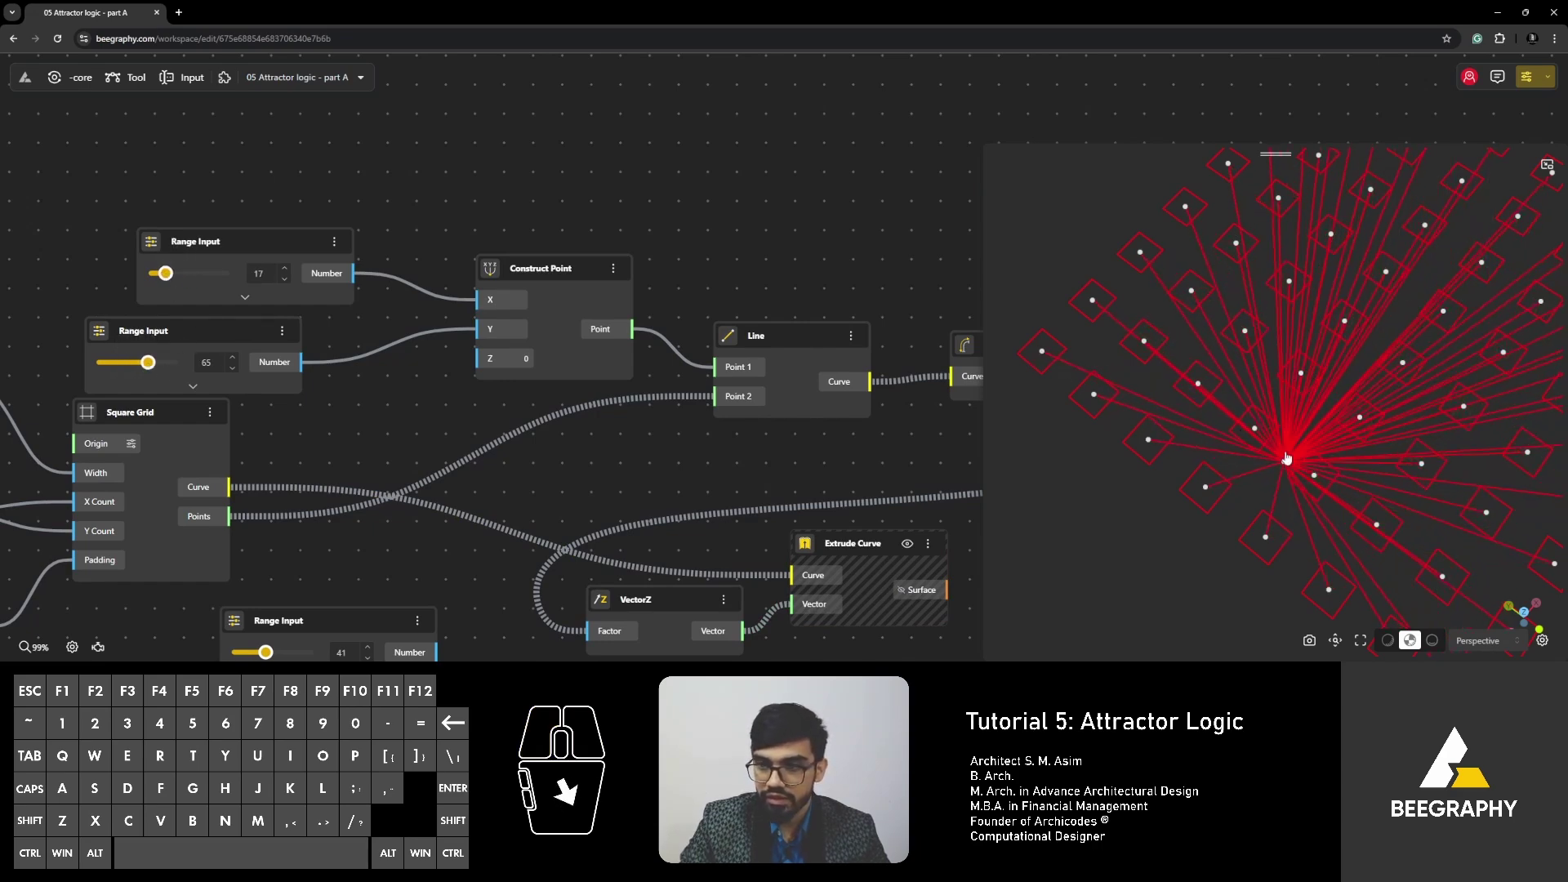
mouse_move(1086, 383)
mouse_down()
mouse_move(1155, 392)
mouse_move(1086, 407)
mouse_up()
scroll(620, 512, down, 3)
scroll(620, 511, right, 4)
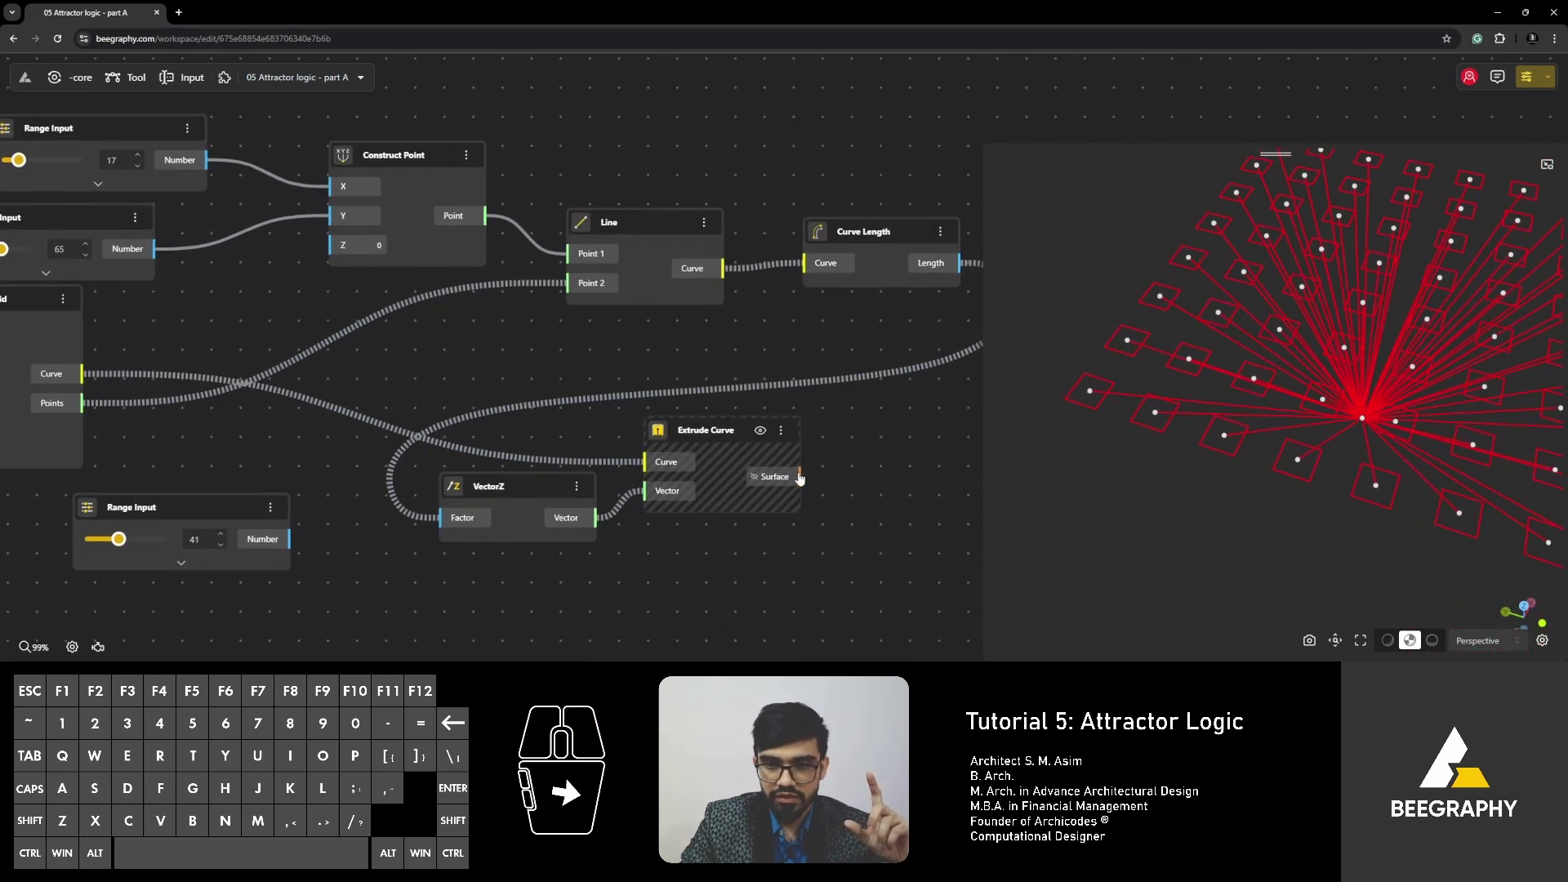
Show the Extrude Curve geometry again and examine the extrusion heights around the attractor point from several angles.
click(760, 430)
drag(1127, 425, 1142, 439)
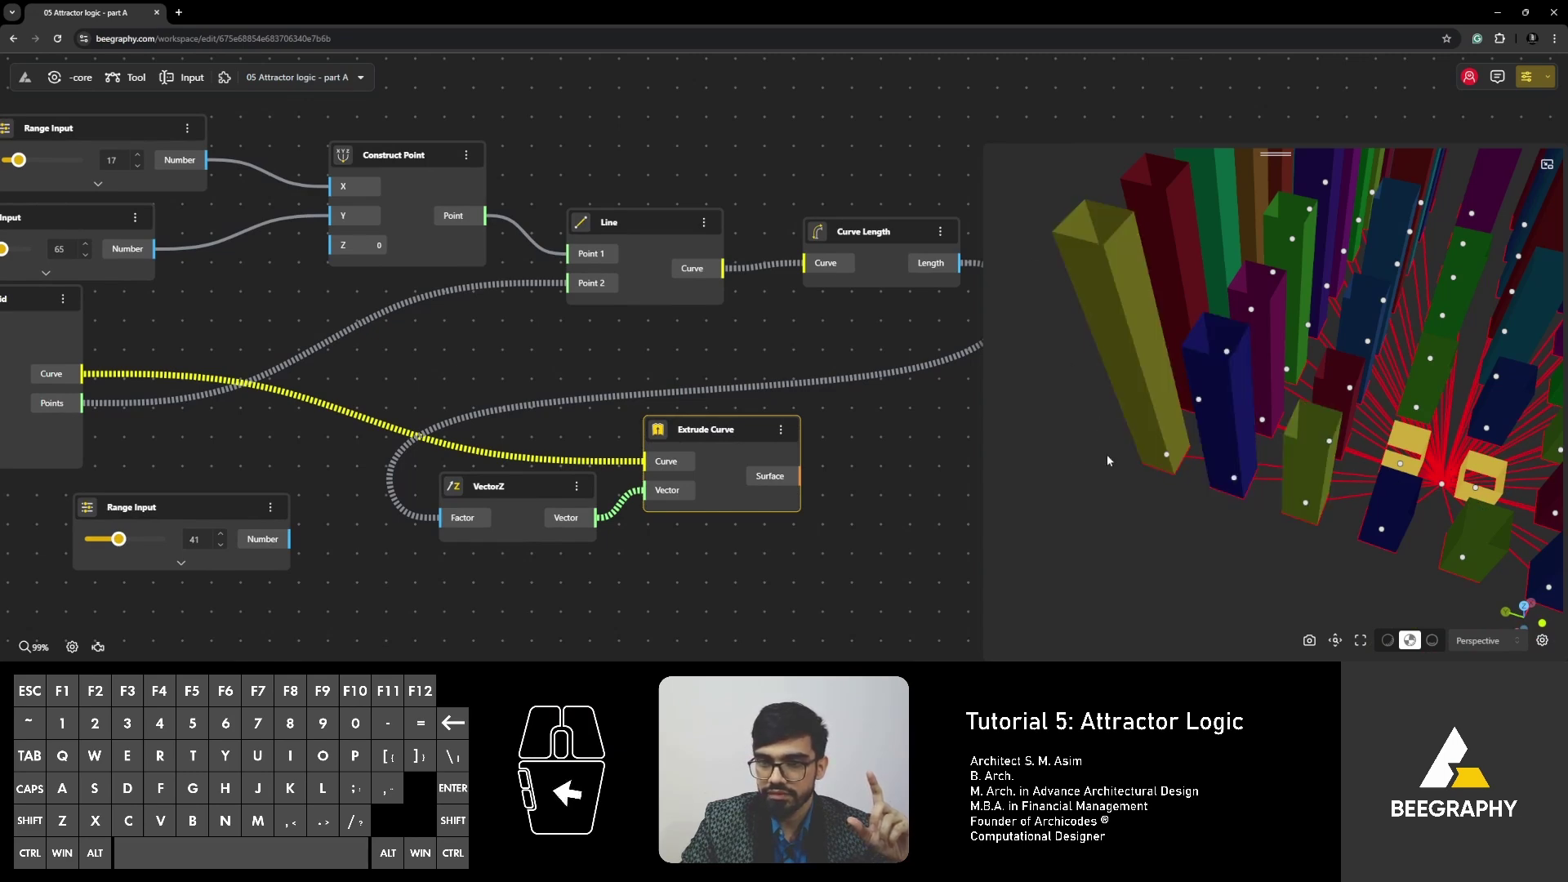
drag(933, 484, 851, 485)
drag(1184, 506, 1441, 475)
drag(1143, 433, 1441, 409)
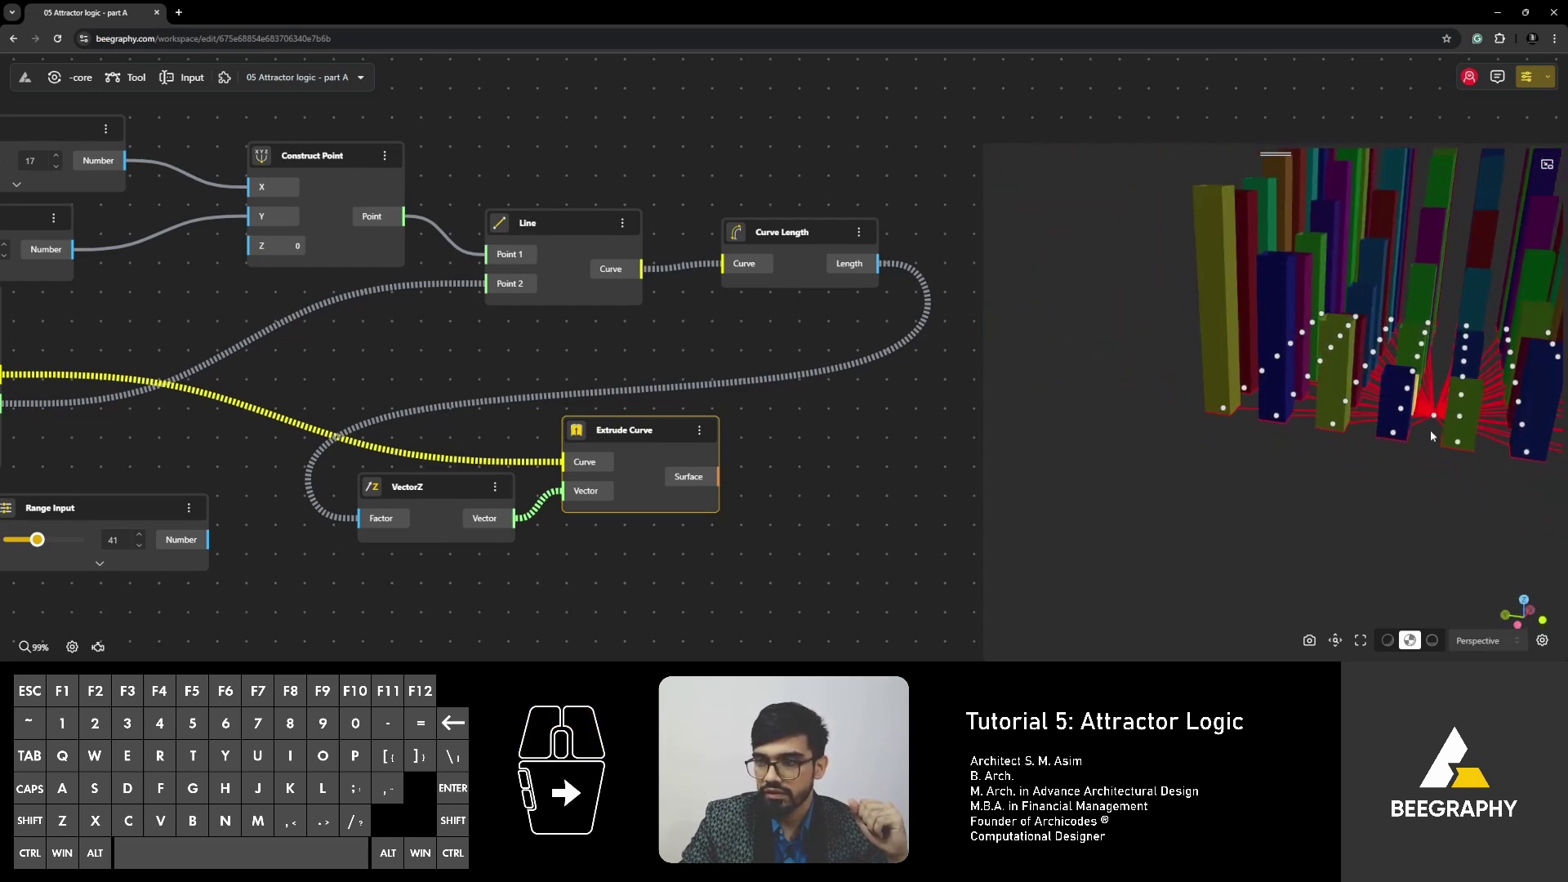
drag(956, 453, 1372, 455)
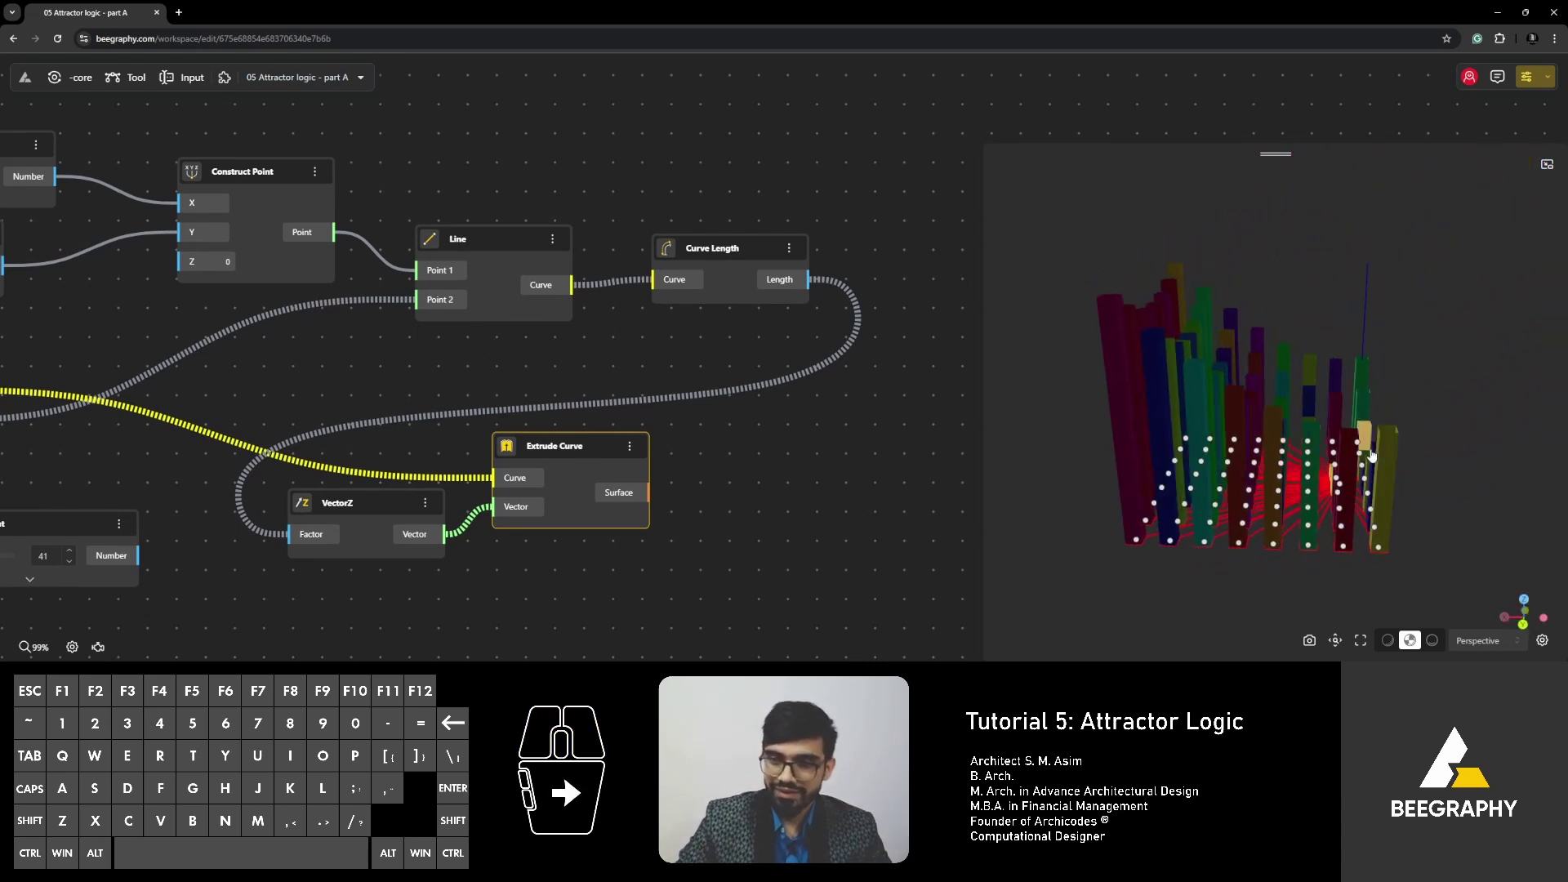
Move the VectorZ and Extrude Curve nodes together to a free area beyond the Curve Length node.
mouse_move(797, 512)
mouse_down()
mouse_move(830, 490)
mouse_move(811, 511)
mouse_up()
scroll(627, 426, down, 3)
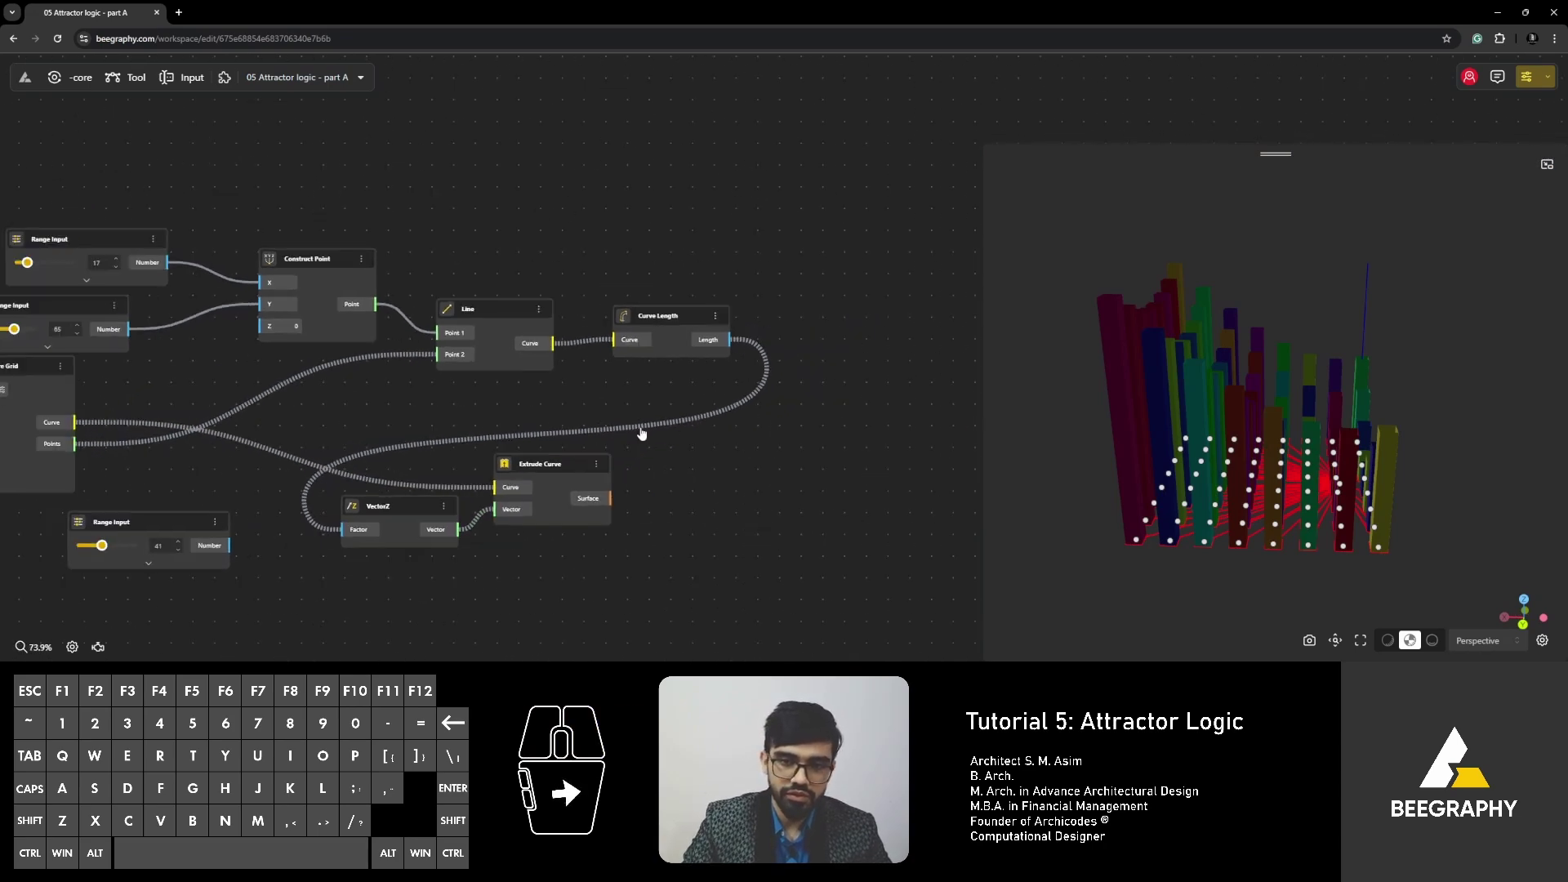
drag(626, 439, 327, 562)
drag(540, 471, 928, 445)
right_drag(928, 446, 711, 408)
drag(710, 424, 857, 401)
right_drag(734, 314, 803, 371)
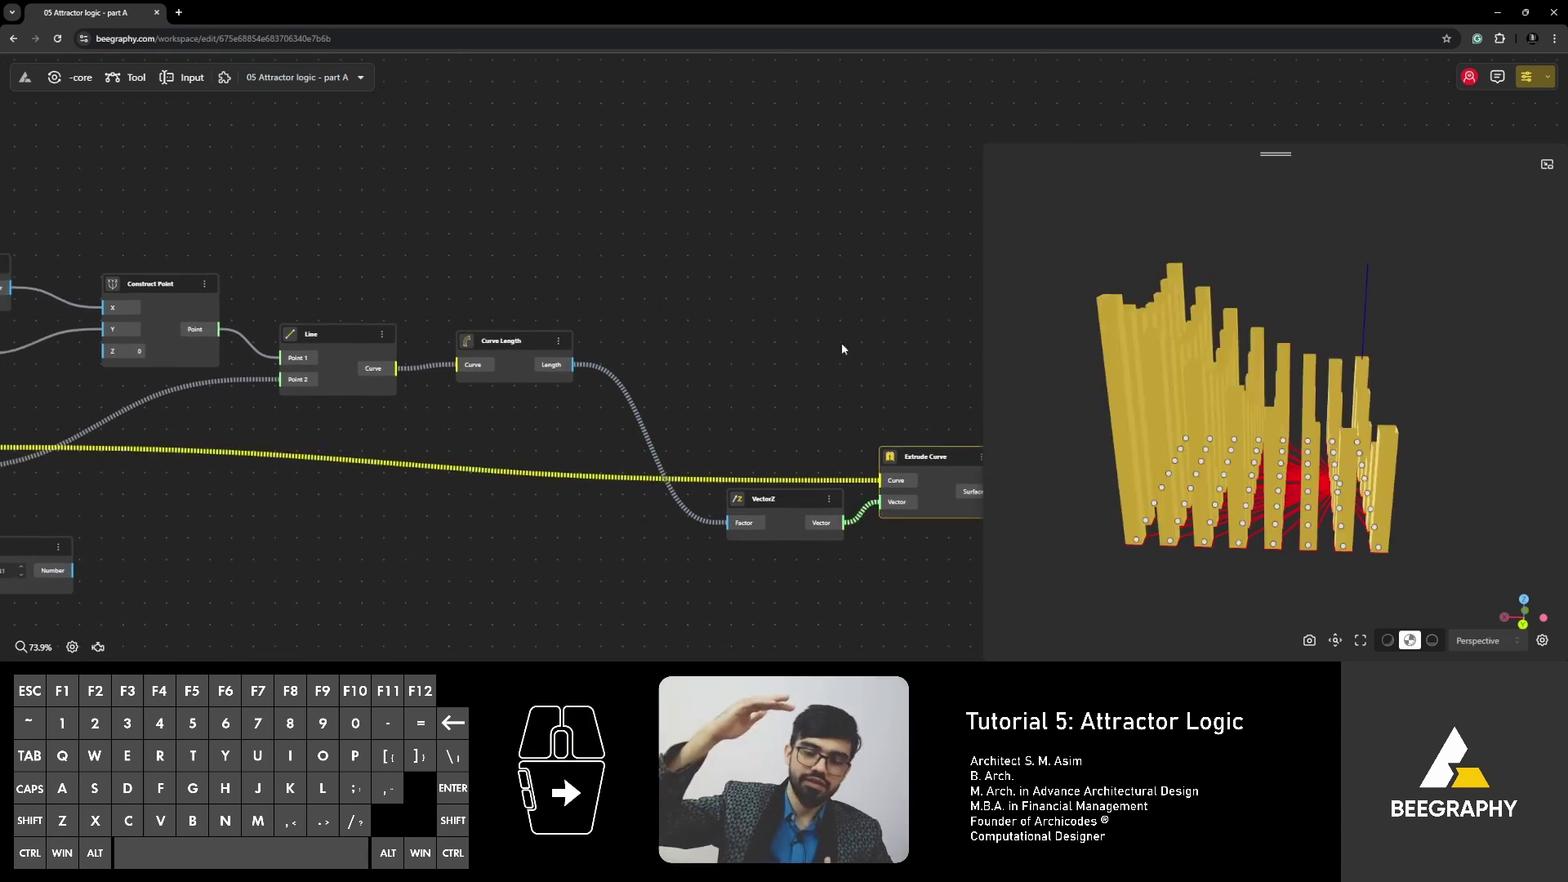
click(799, 308)
Hide the geometry of the Line and Square Grid nodes in the 3D preview.
scroll(572, 413, down, 2)
scroll(457, 459, up, 2)
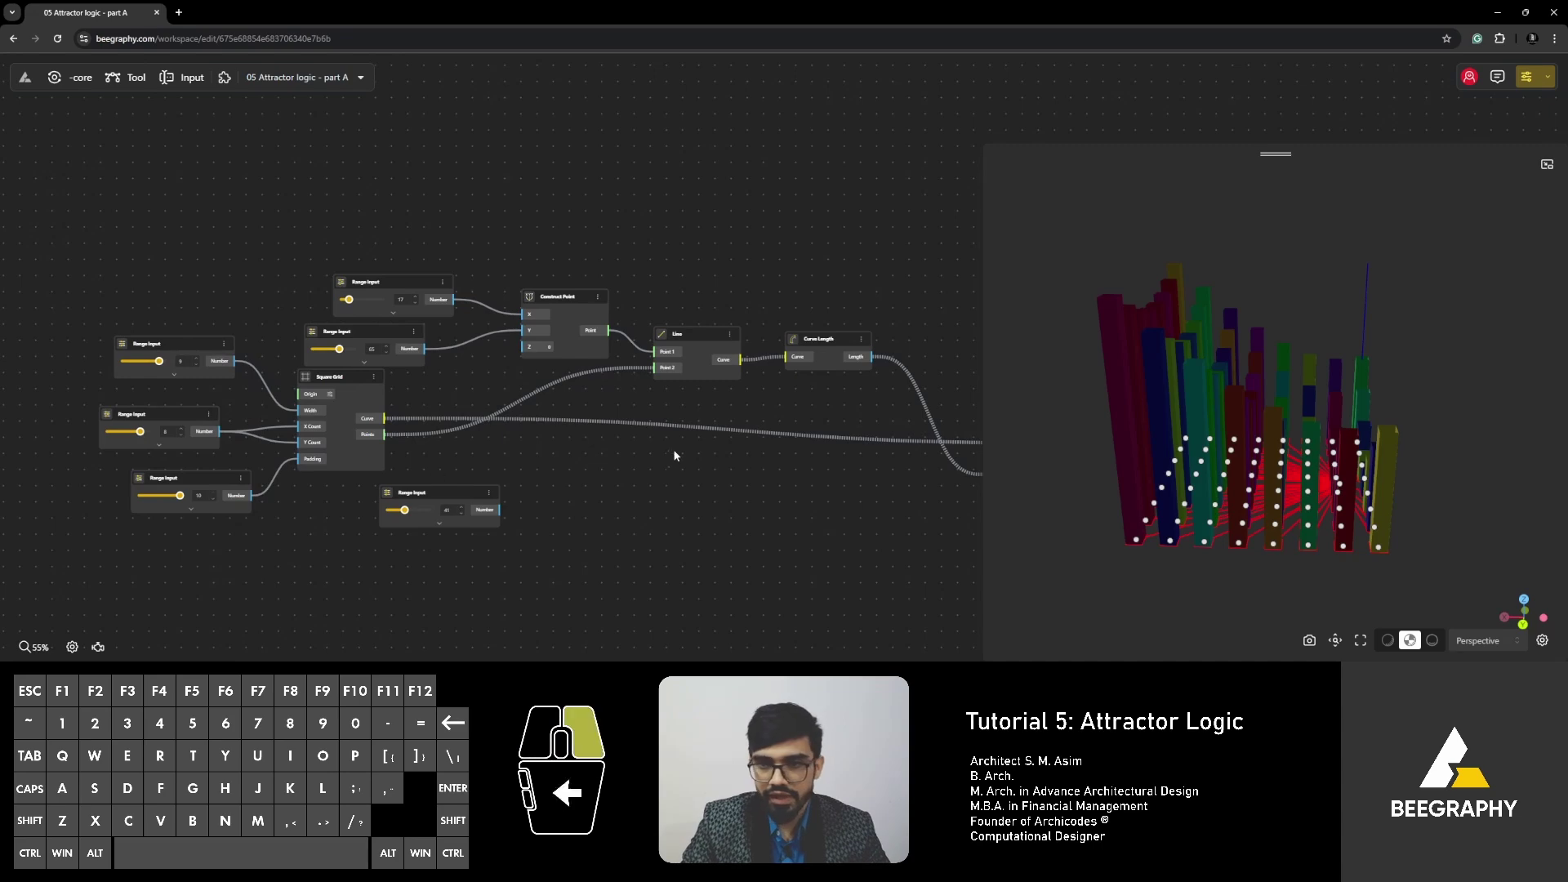
right_drag(457, 459, 675, 342)
right_click(674, 342)
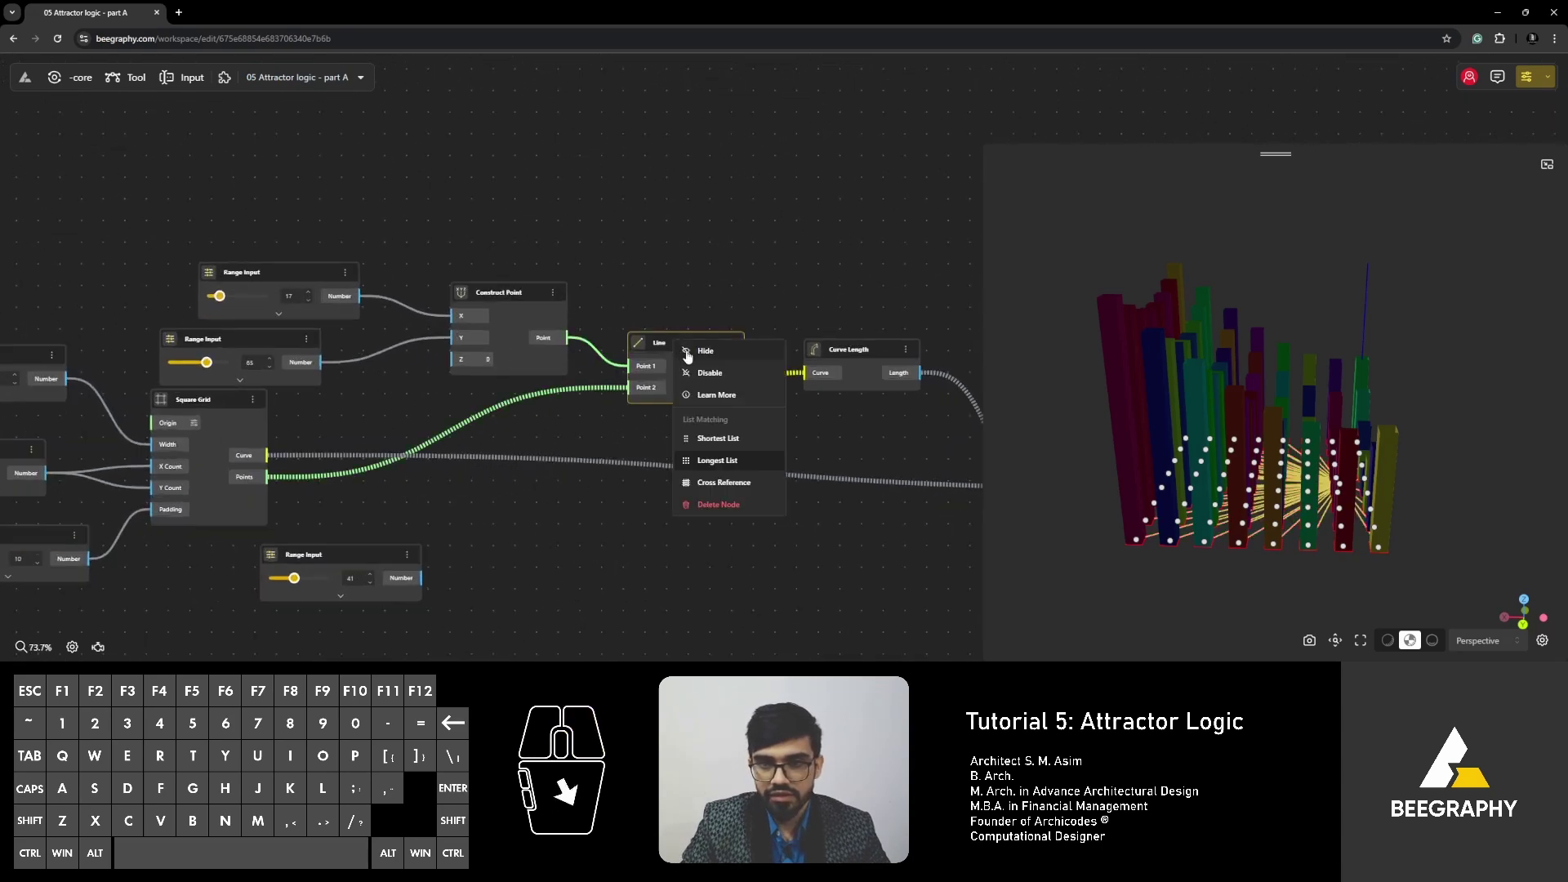
click(688, 355)
scroll(662, 393, up, 1)
right_drag(130, 405, 441, 395)
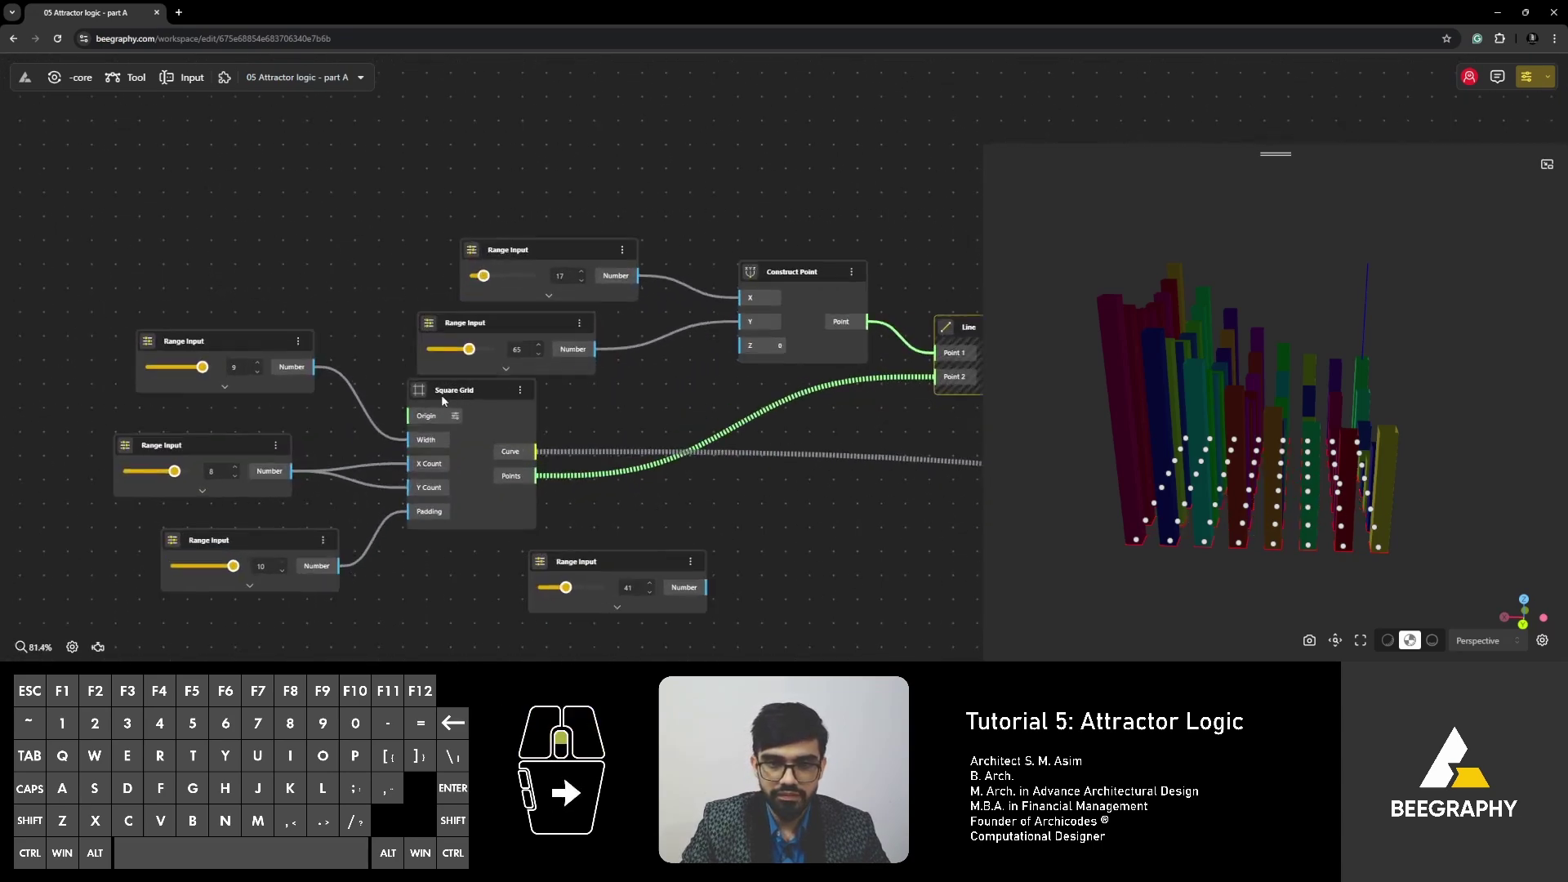
right_click(474, 396)
click(504, 407)
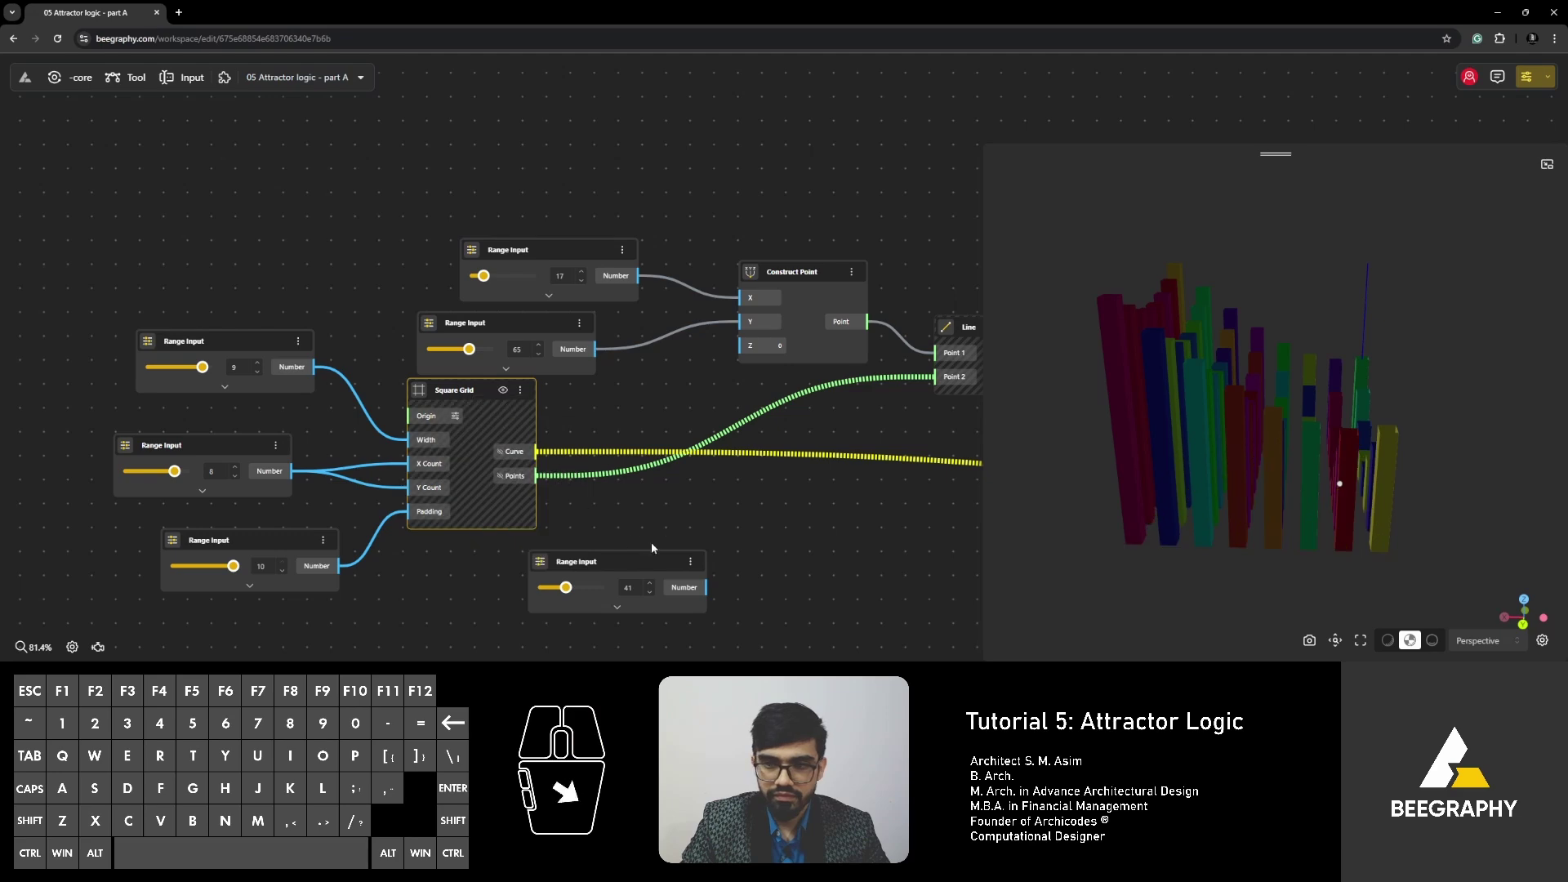
Switch the 3D preview to the rendered display with a light background and cast shadows.
scroll(765, 484, down, 2)
right_drag(936, 471, 812, 400)
click(1432, 642)
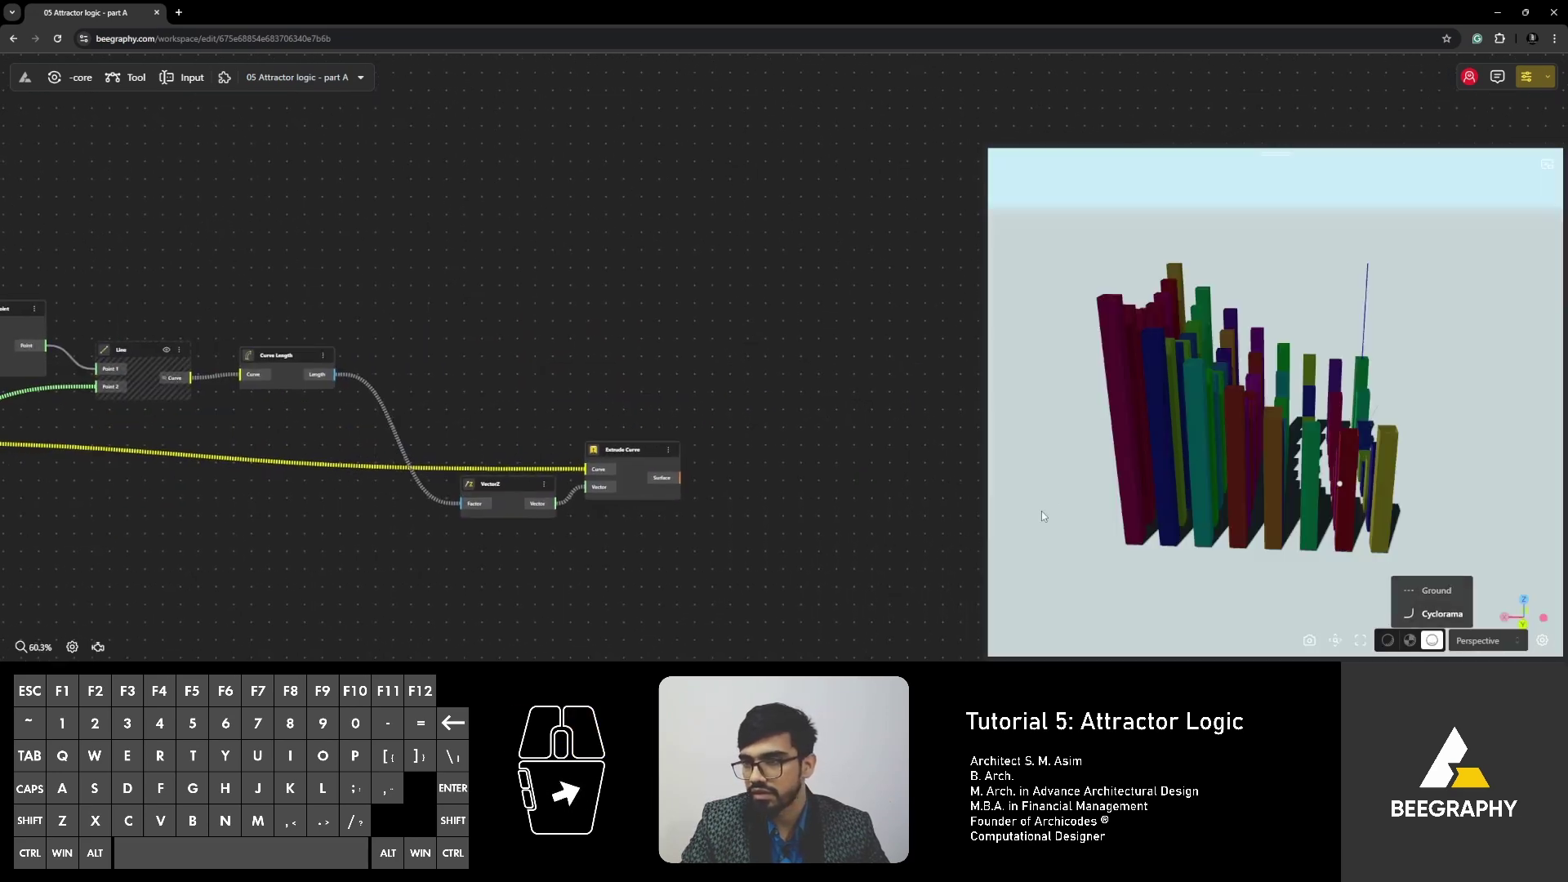
mouse_move(1041, 511)
mouse_down()
mouse_move(1267, 523)
mouse_move(1320, 552)
mouse_move(1155, 552)
mouse_up()
Add an Apply Material node and connect Extrude Curve's Surface output to its Geometry input.
right_drag(591, 519, 626, 466)
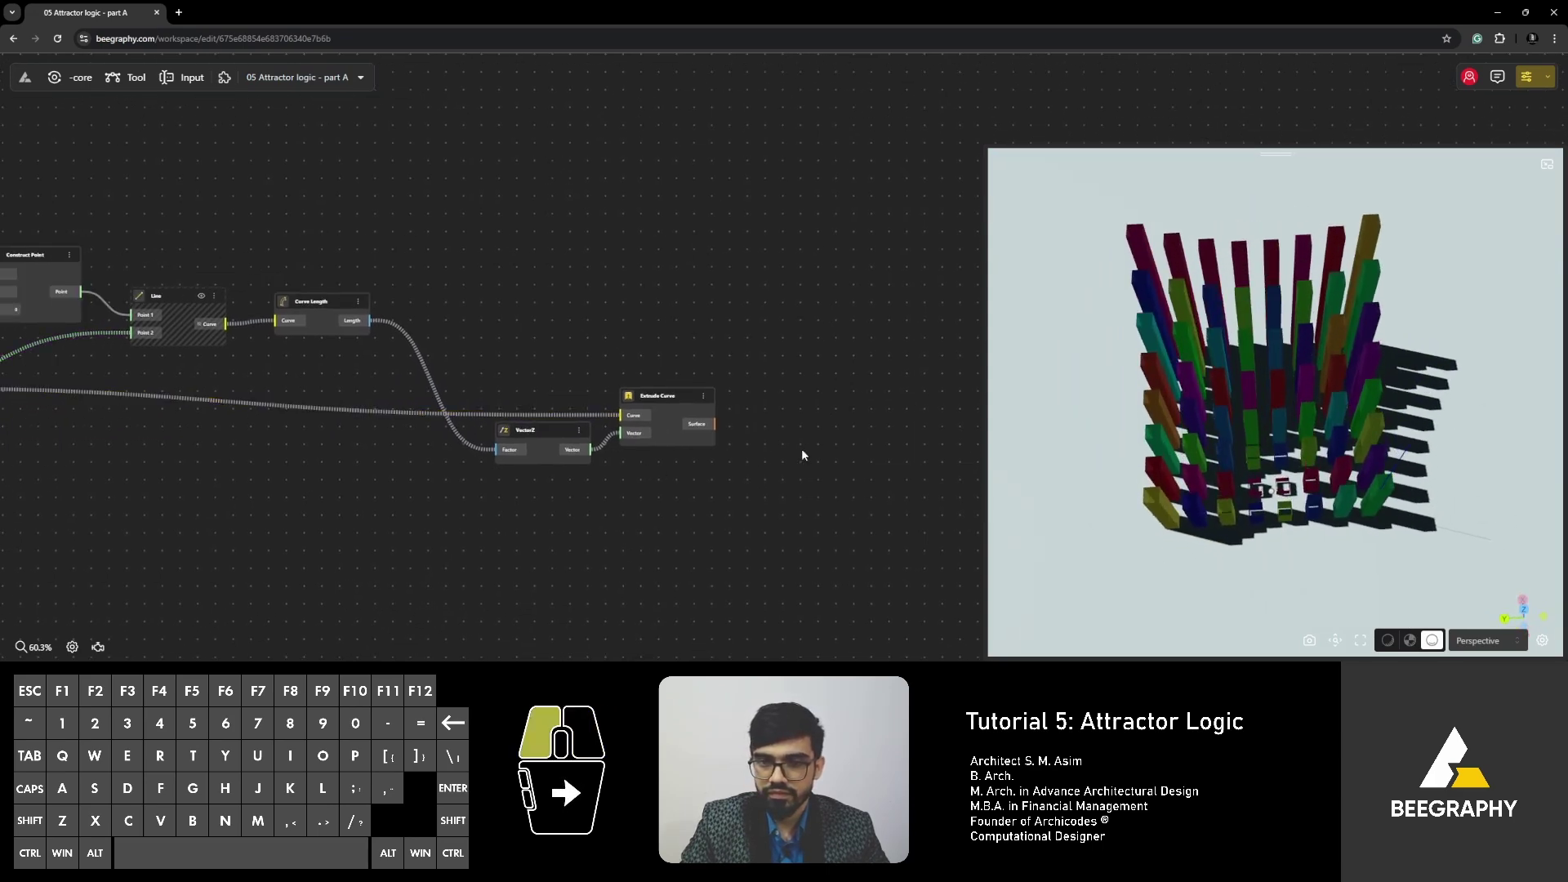
double_click(801, 449)
text(materi)
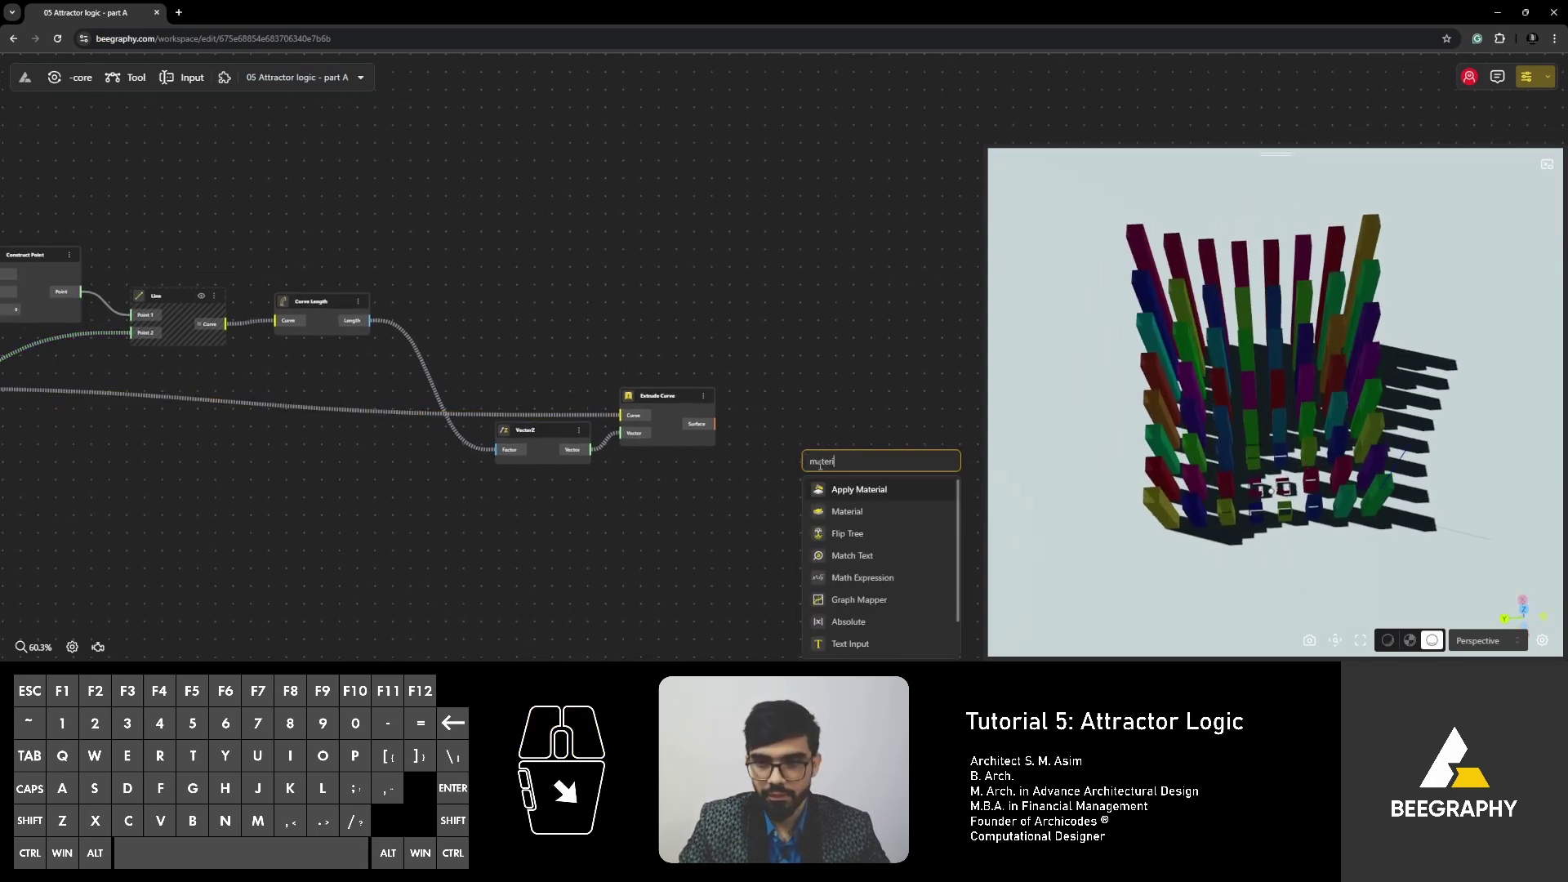
click(874, 490)
drag(715, 424, 817, 480)
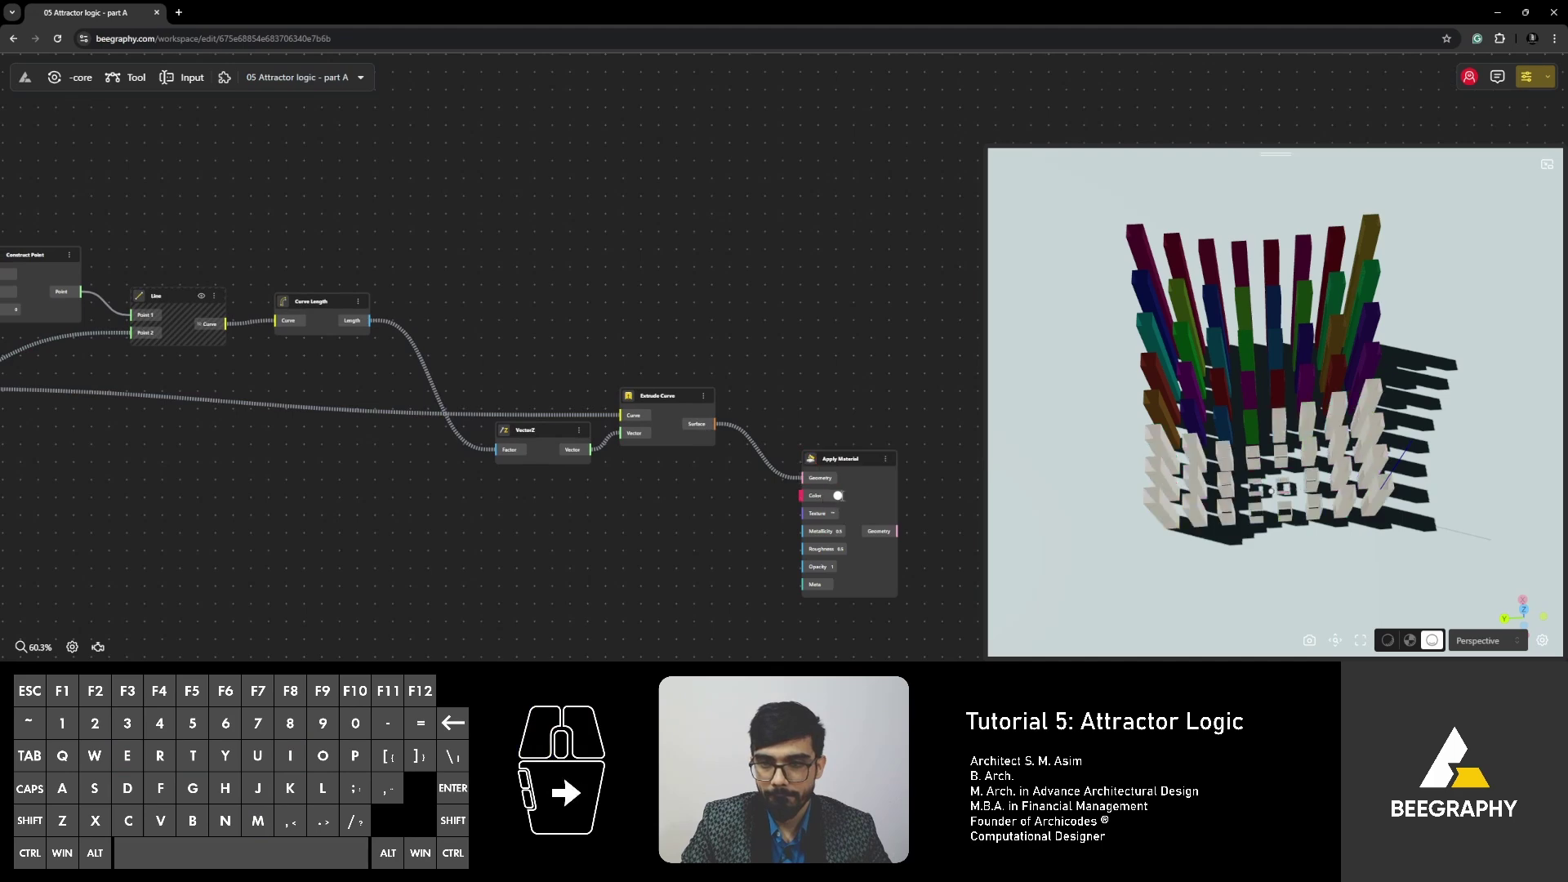
Set the Apply Material node's Color to a muted reddish brown.
click(838, 495)
click(861, 538)
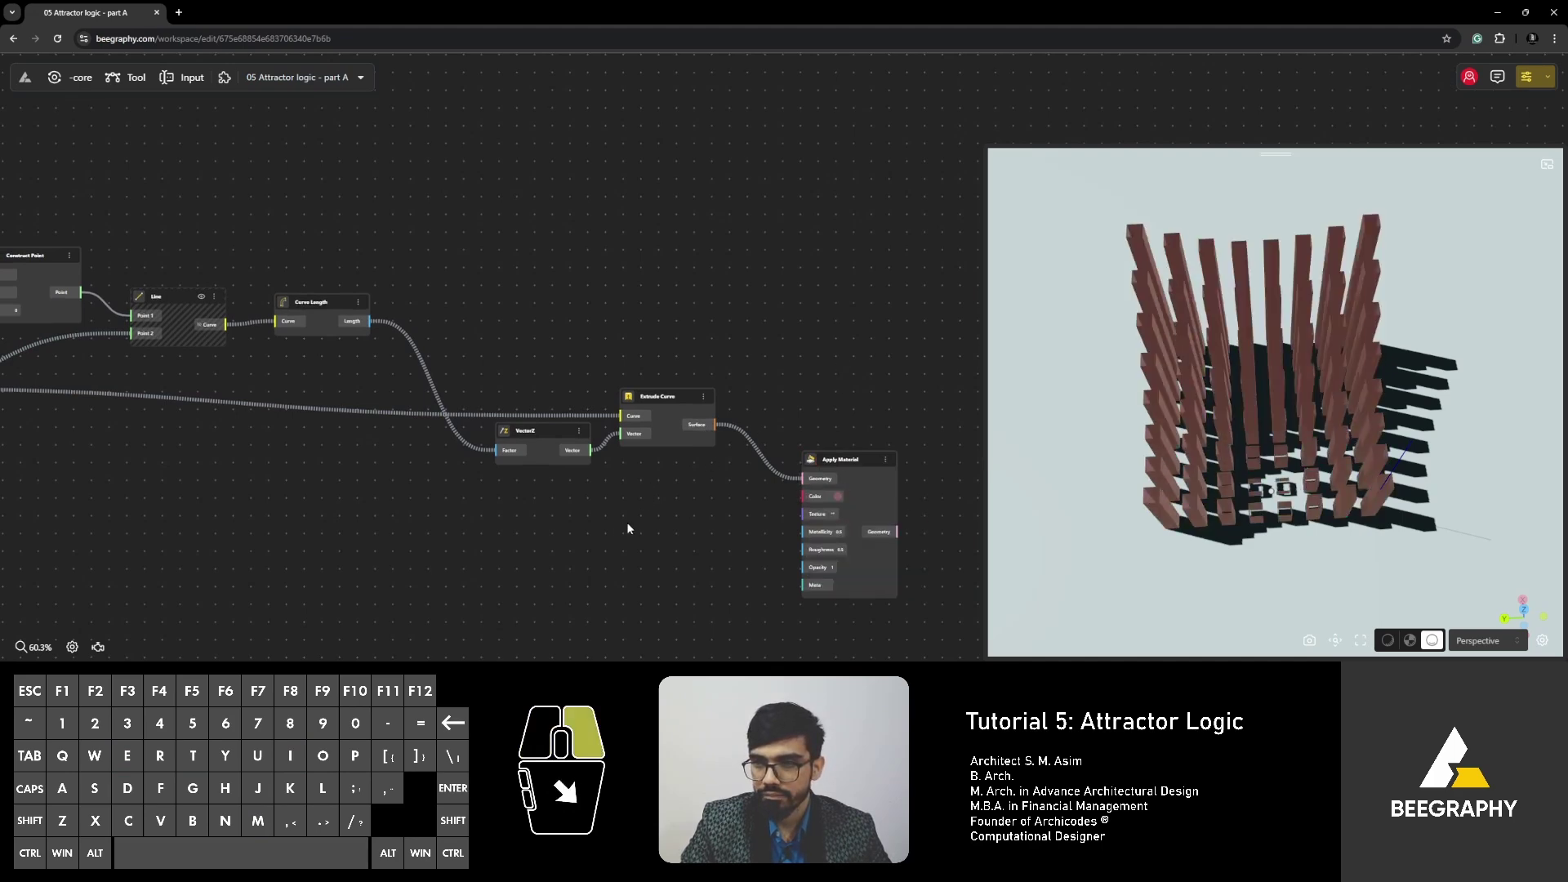
right_drag(626, 522, 669, 506)
right_drag(1177, 500, 1010, 399)
Add a Cap node above Apply Material and connect Extrude Curve's Surface output to its Surface input.
double_click(700, 346)
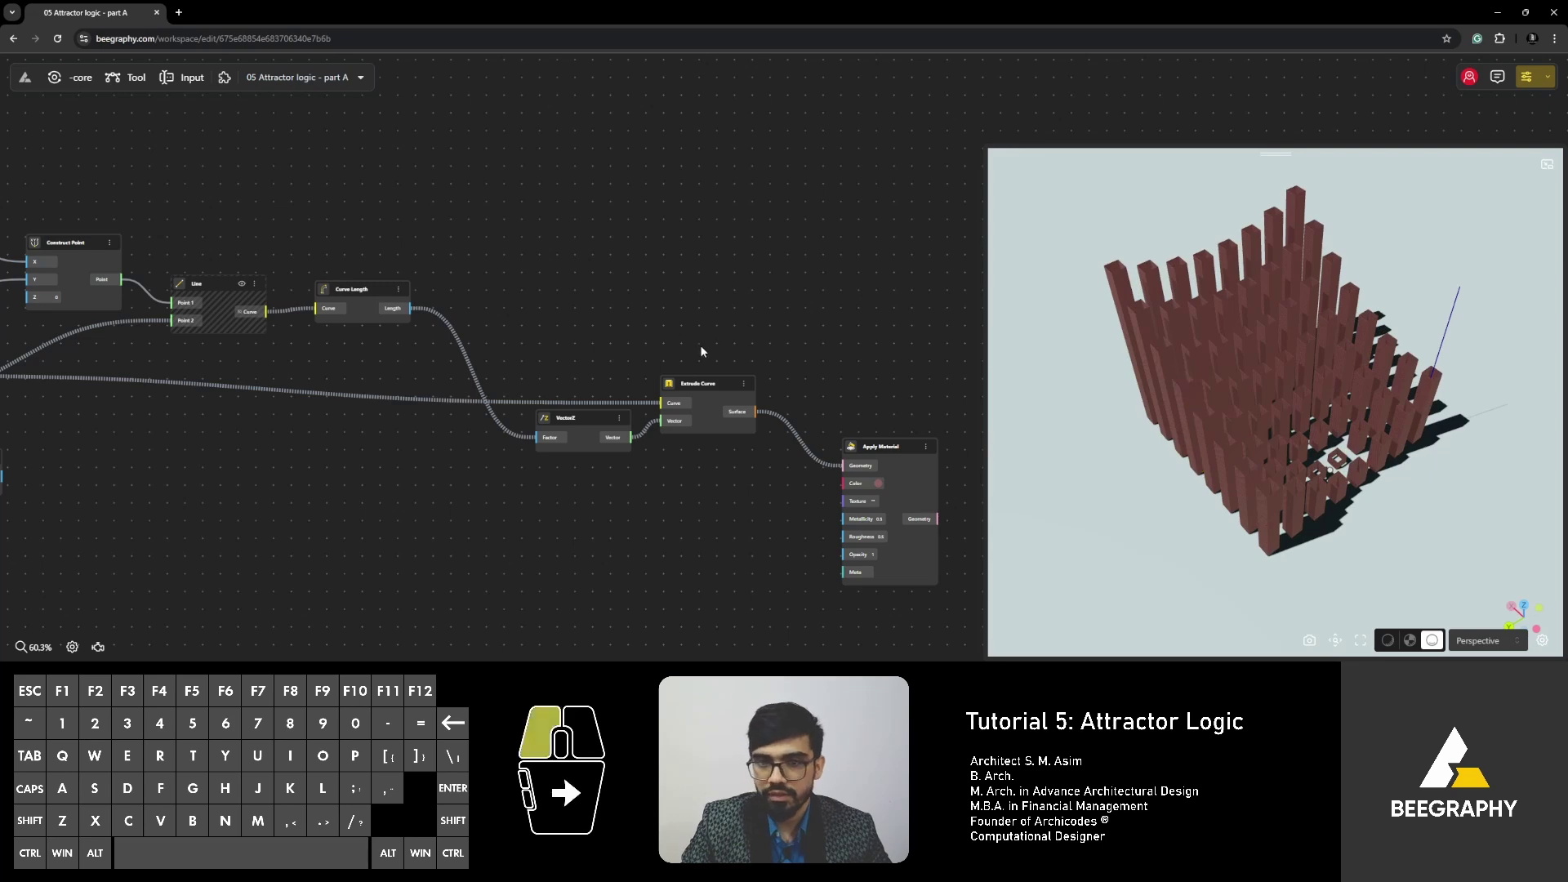
text(cap)
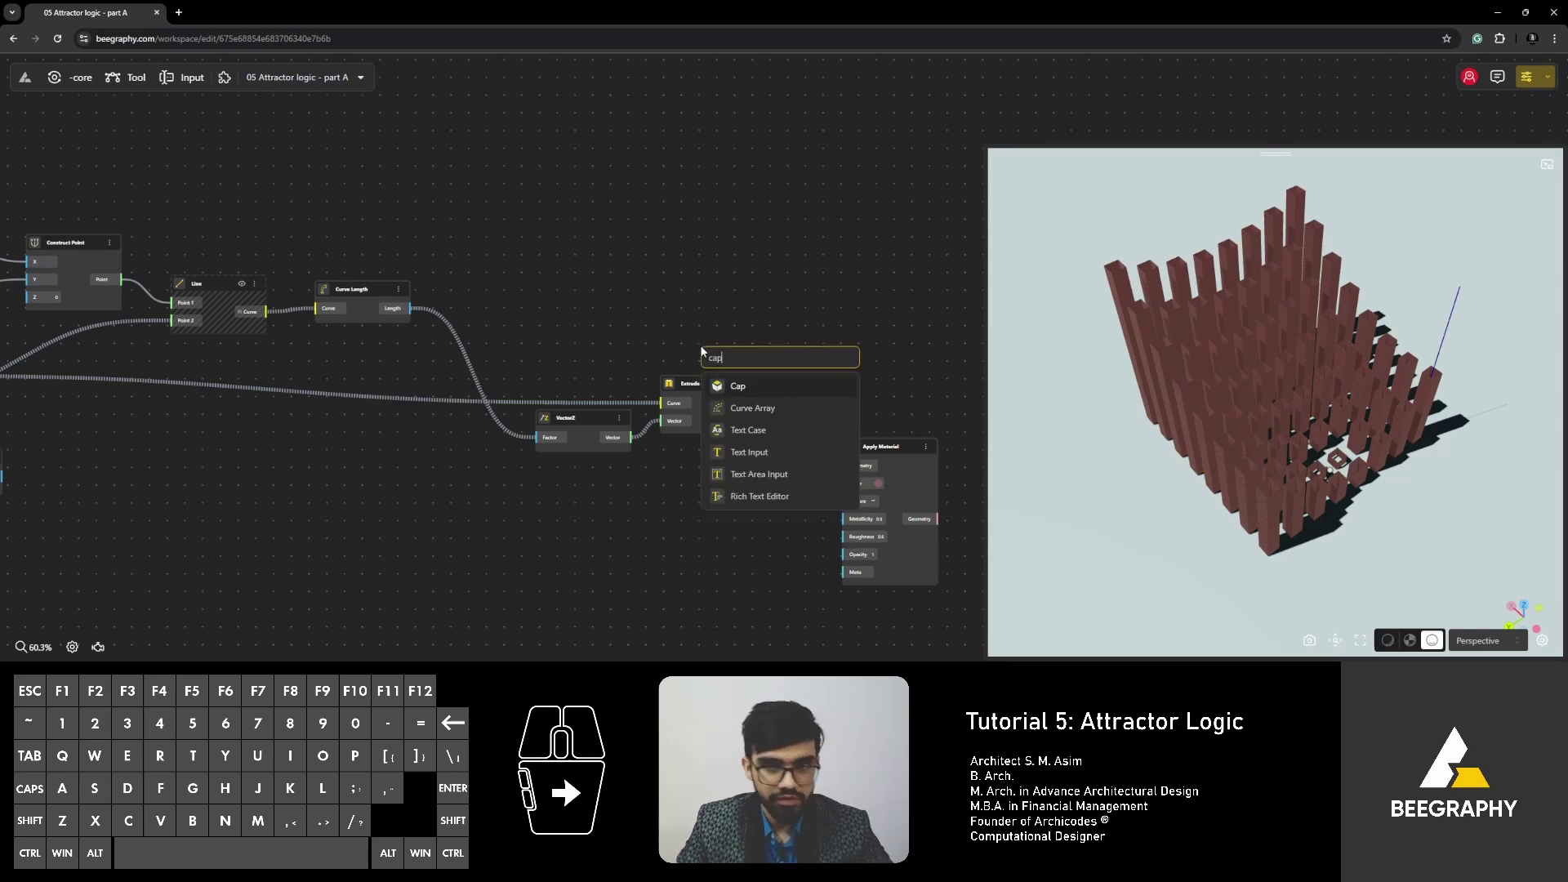
click(780, 389)
drag(755, 412, 790, 353)
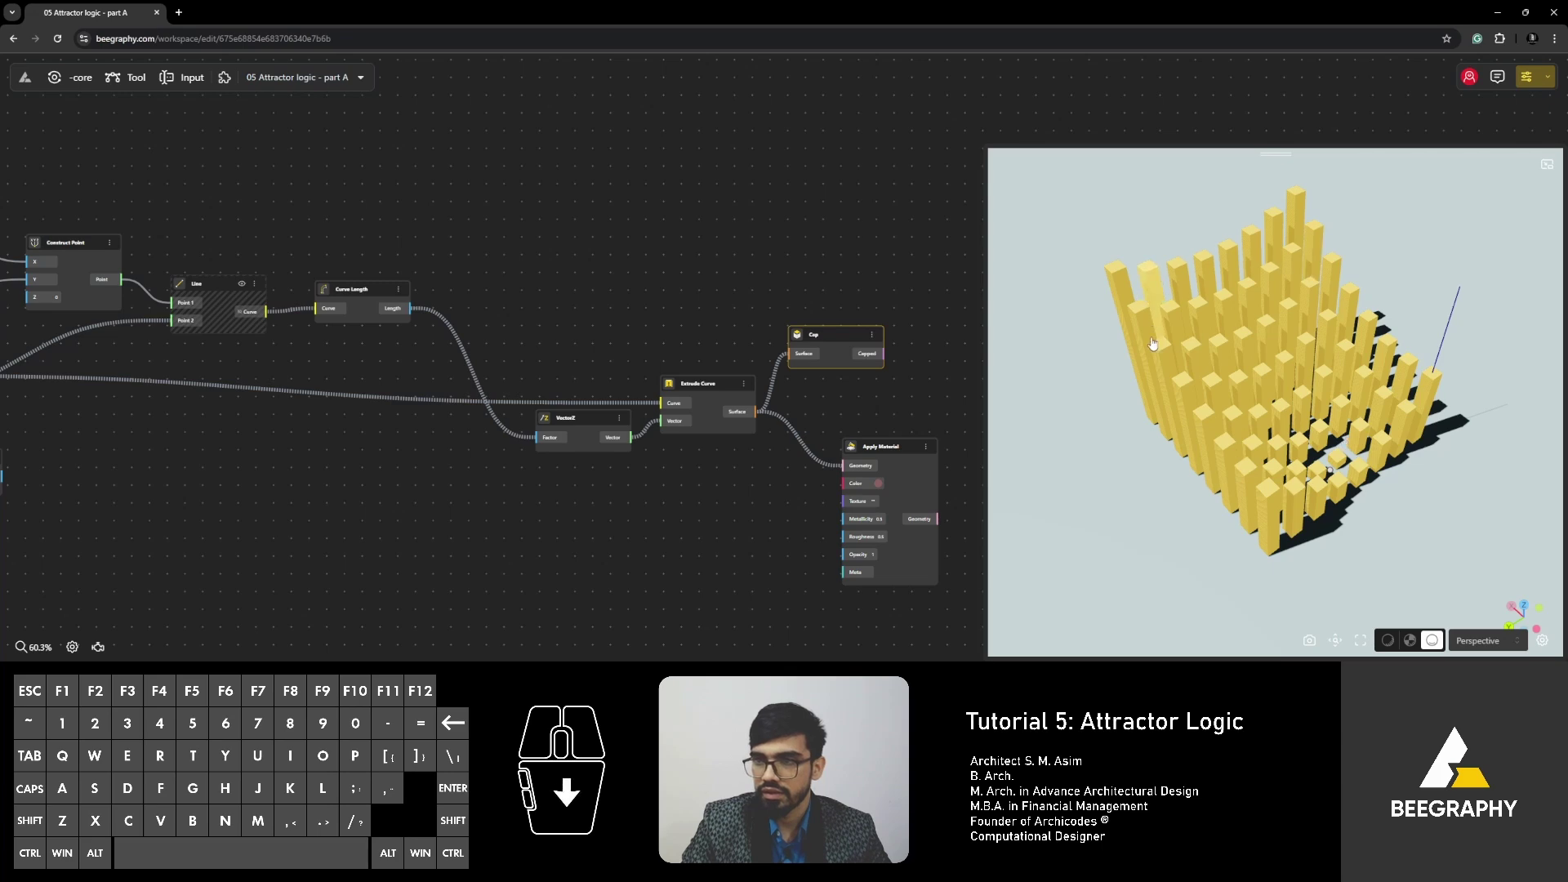
Hide the geometry of the Extrude Curve and Cap nodes so that only the material version is displayed.
click(703, 385)
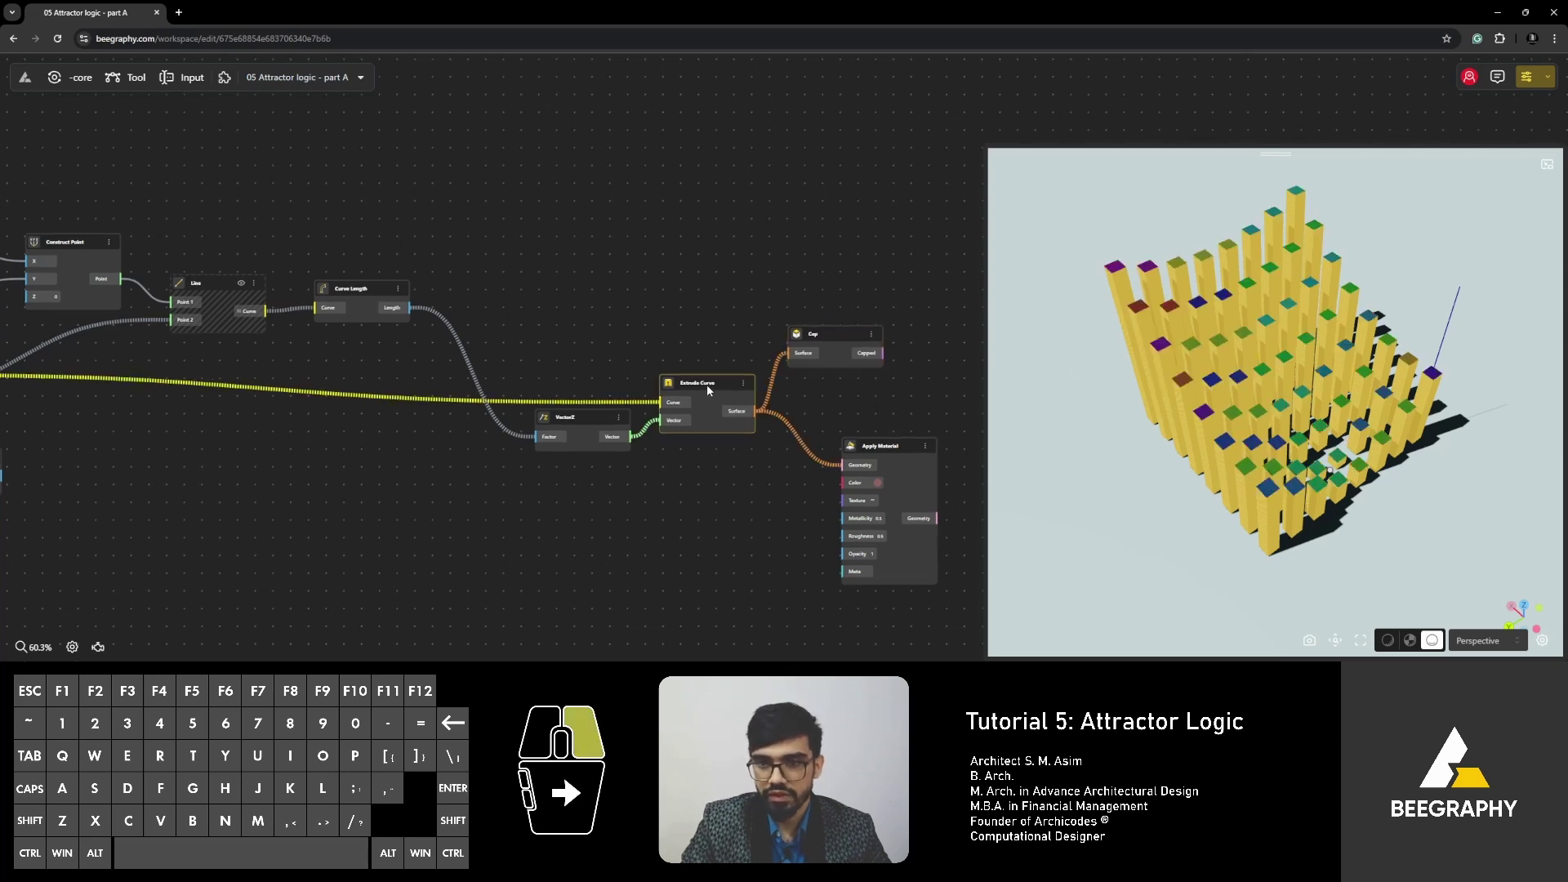
right_click(715, 385)
click(747, 394)
right_click(708, 385)
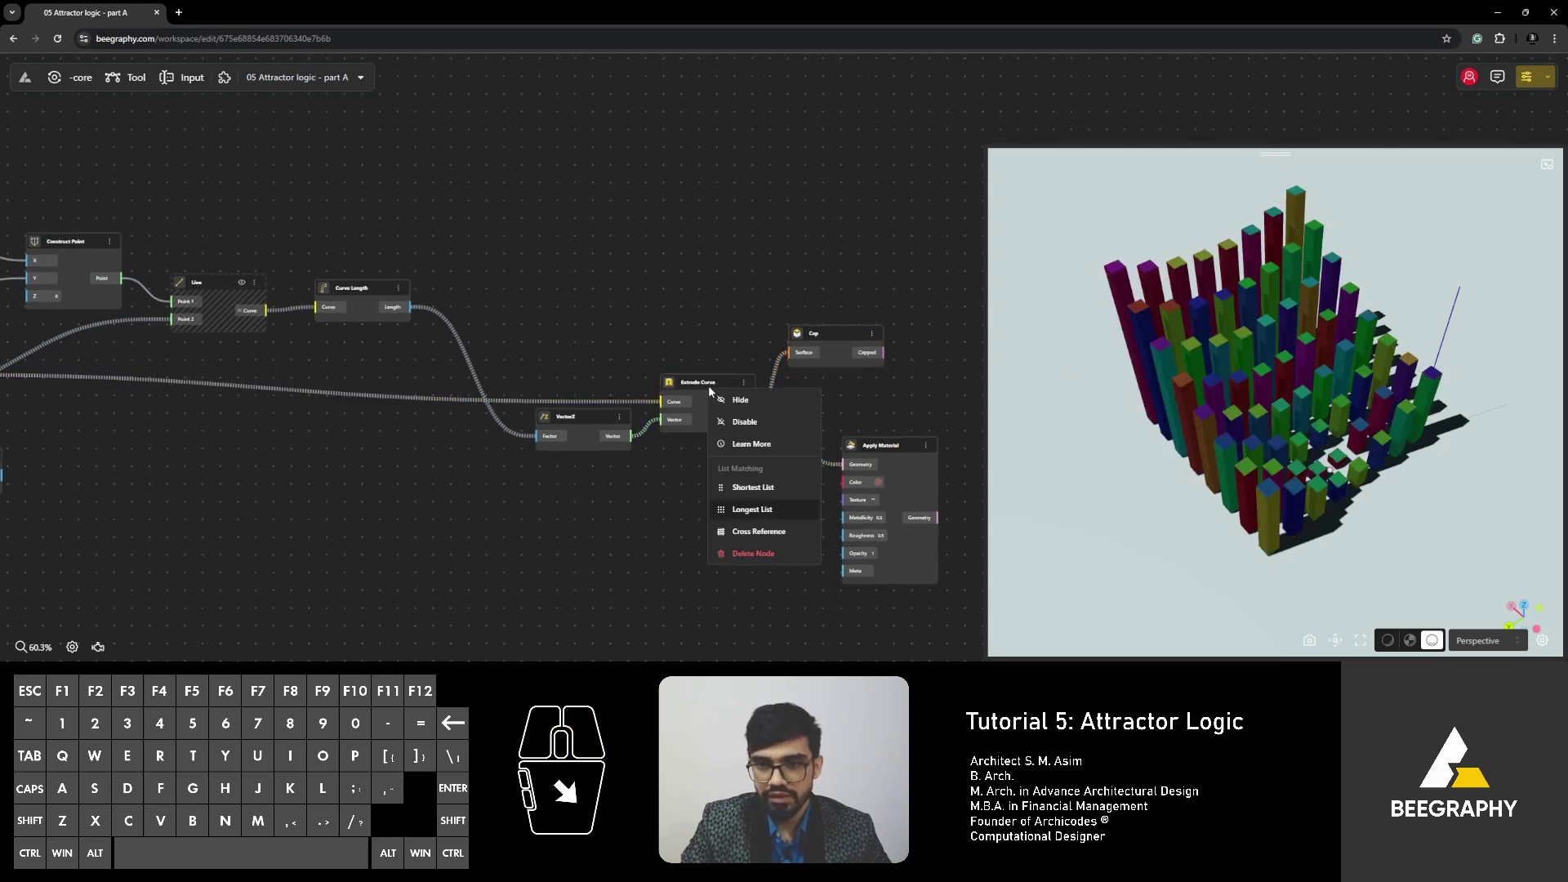
click(776, 364)
right_click(842, 335)
click(872, 345)
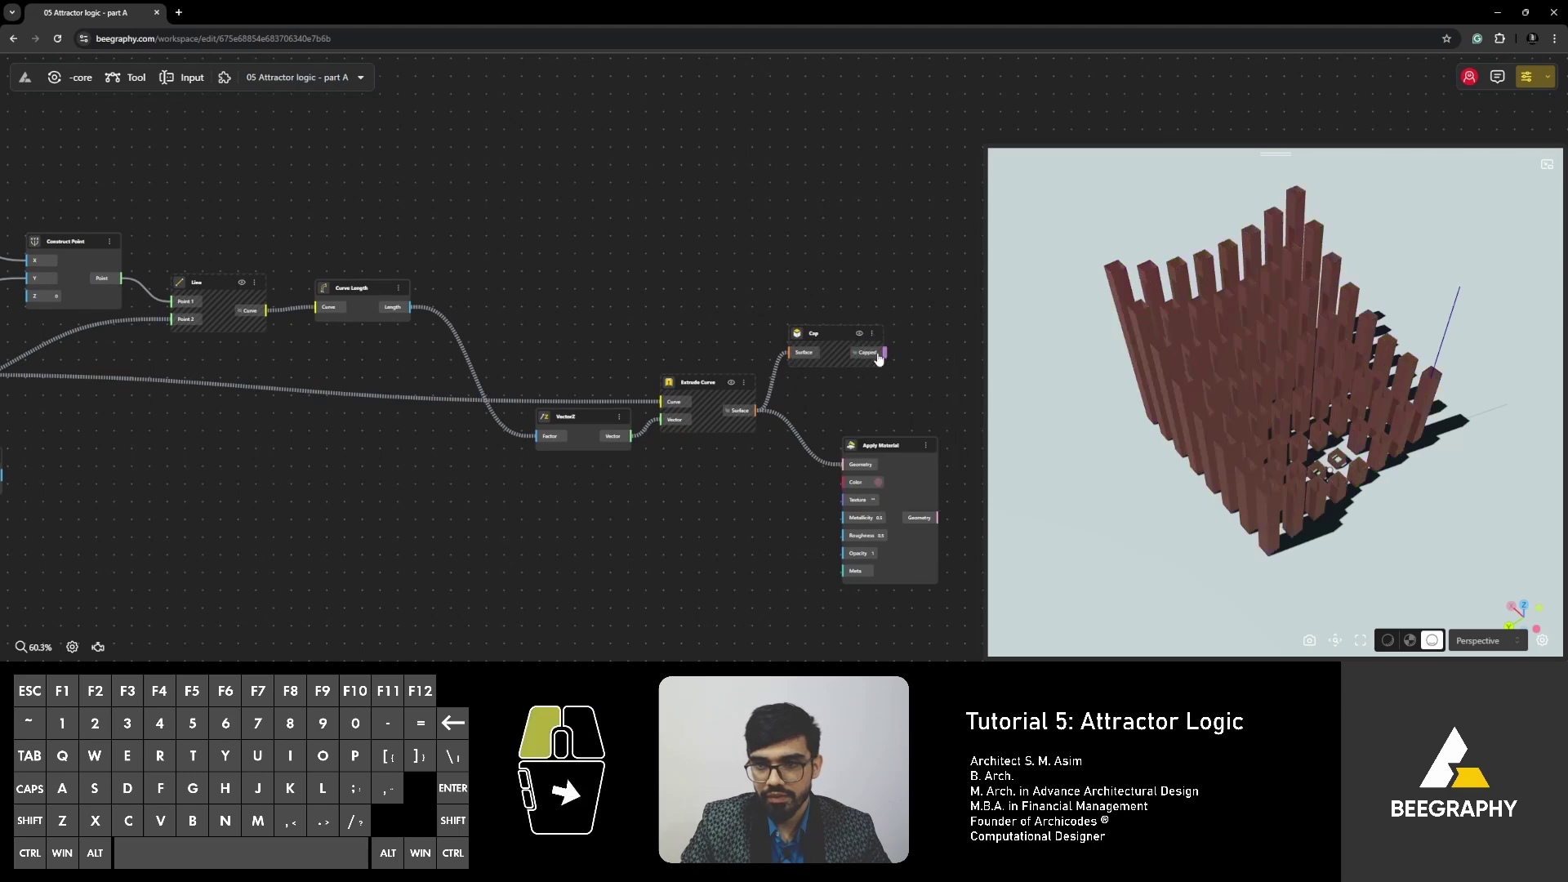
Connect Cap's Capped output to Apply Material's Geometry input in place of the extrusion, with Apply Material placed farther beyond Cap.
drag(884, 352, 886, 403)
scroll(774, 379, up, 3)
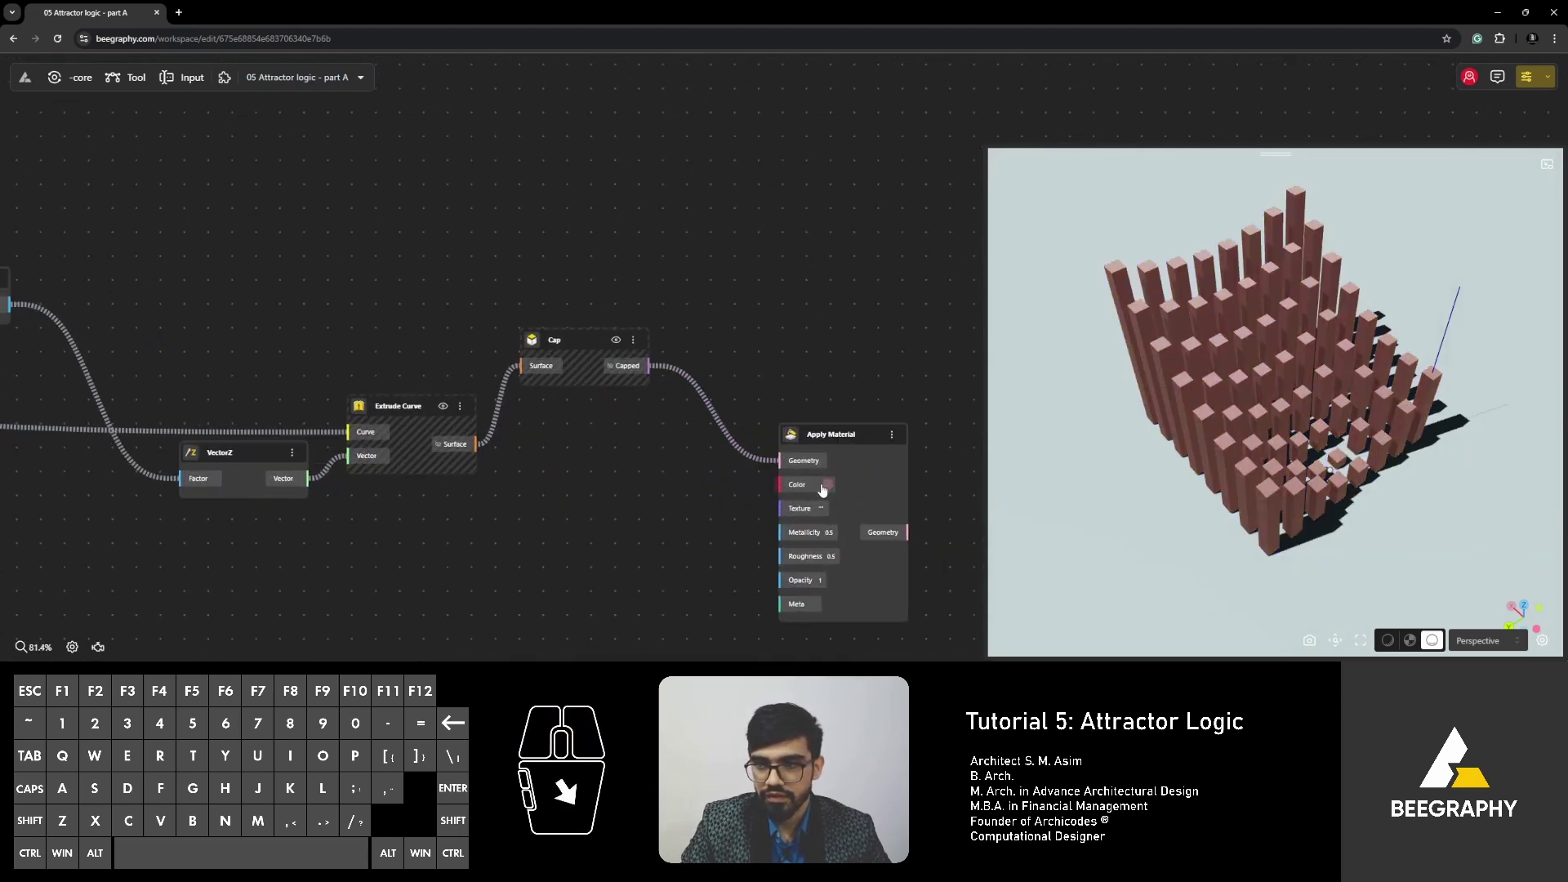
drag(1242, 498, 1177, 472)
scroll(490, 392, down, 4)
scroll(477, 424, up, 4)
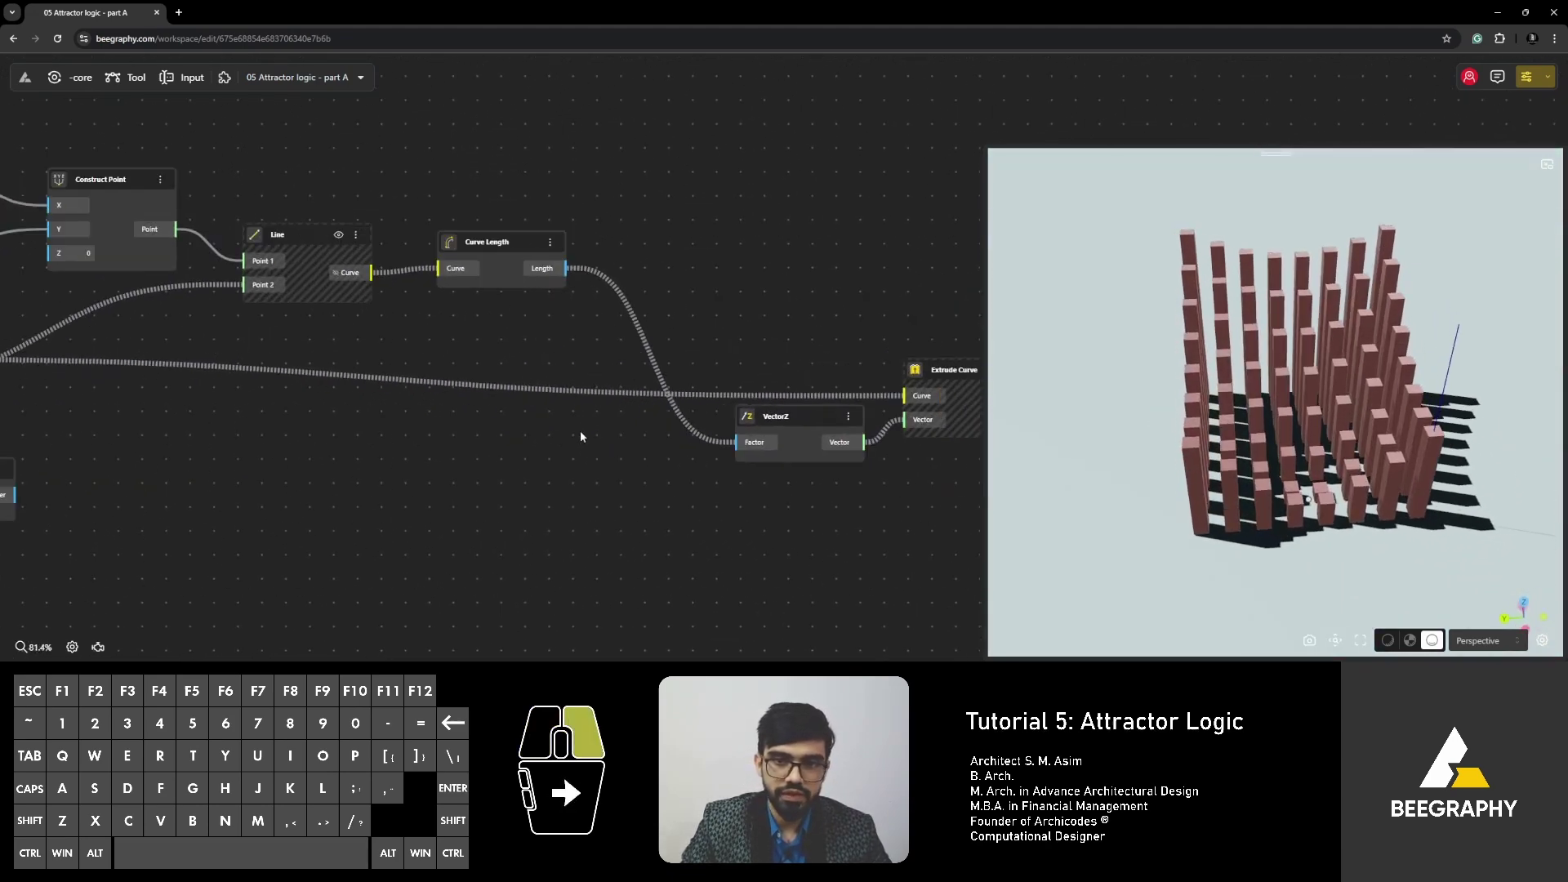
Examine how Curve Length's output drives VectorZ's Factor input and how that vector shapes the extruded columns.
click(471, 248)
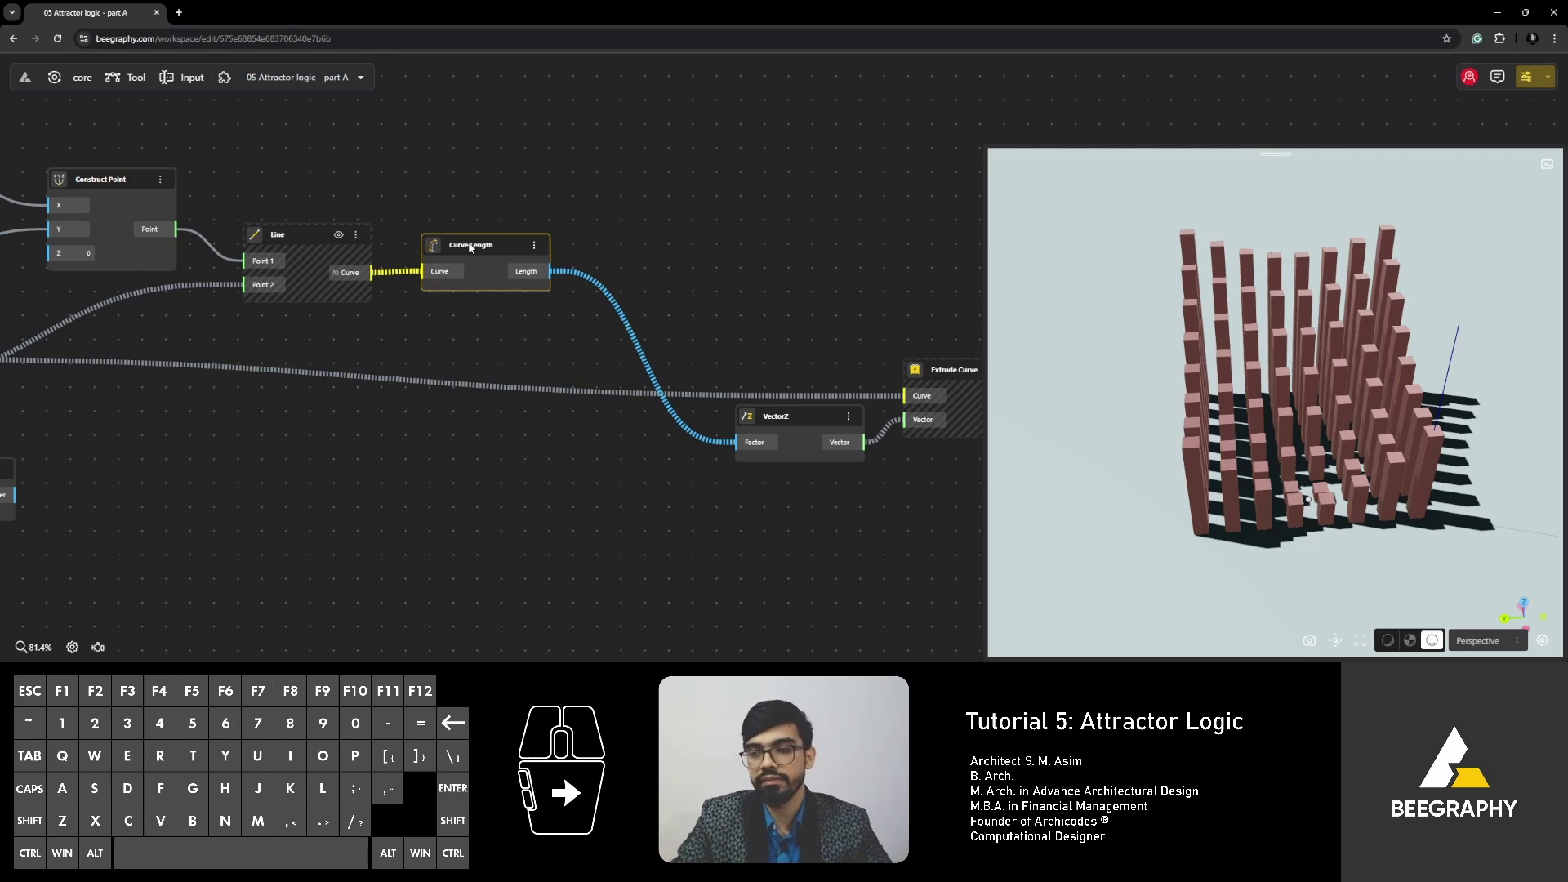
right_drag(596, 306, 491, 391)
right_drag(646, 417, 589, 381)
click(328, 302)
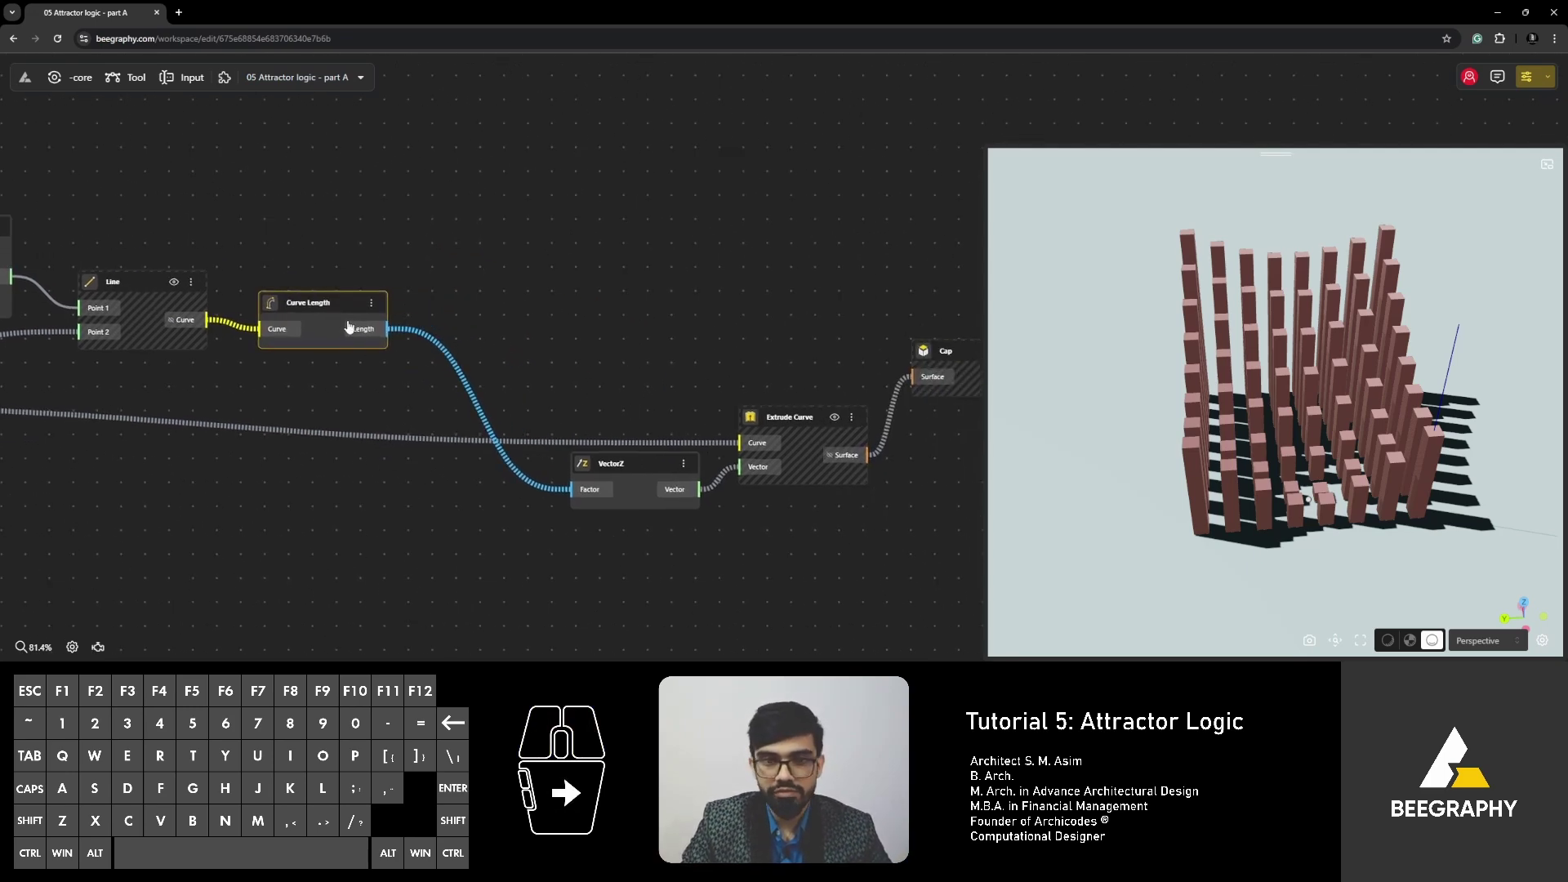
drag(1285, 503, 1304, 507)
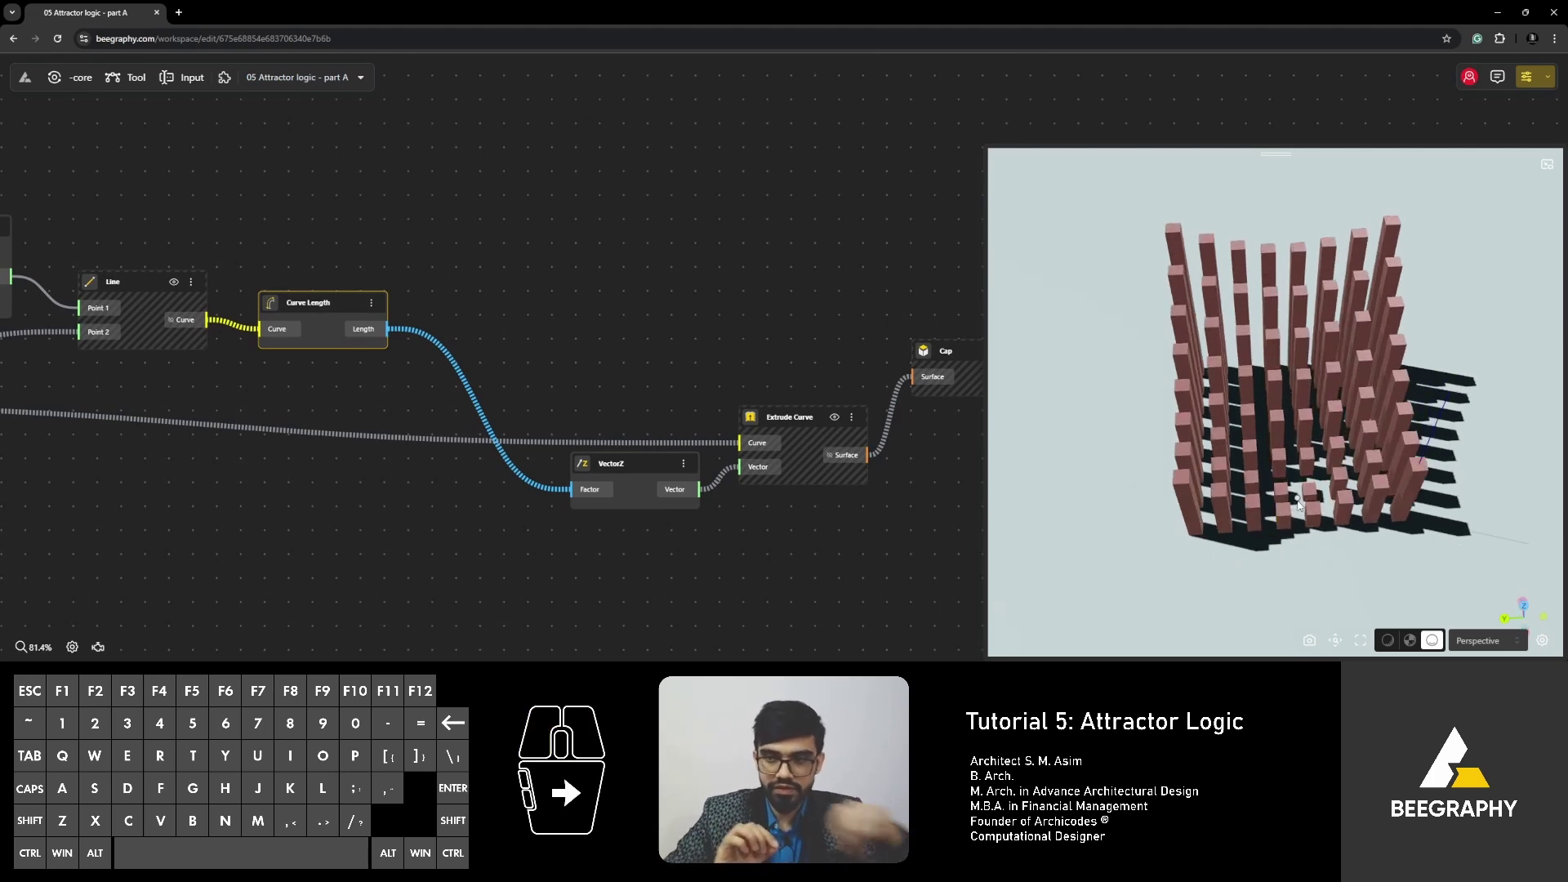
scroll(370, 405, up, 3)
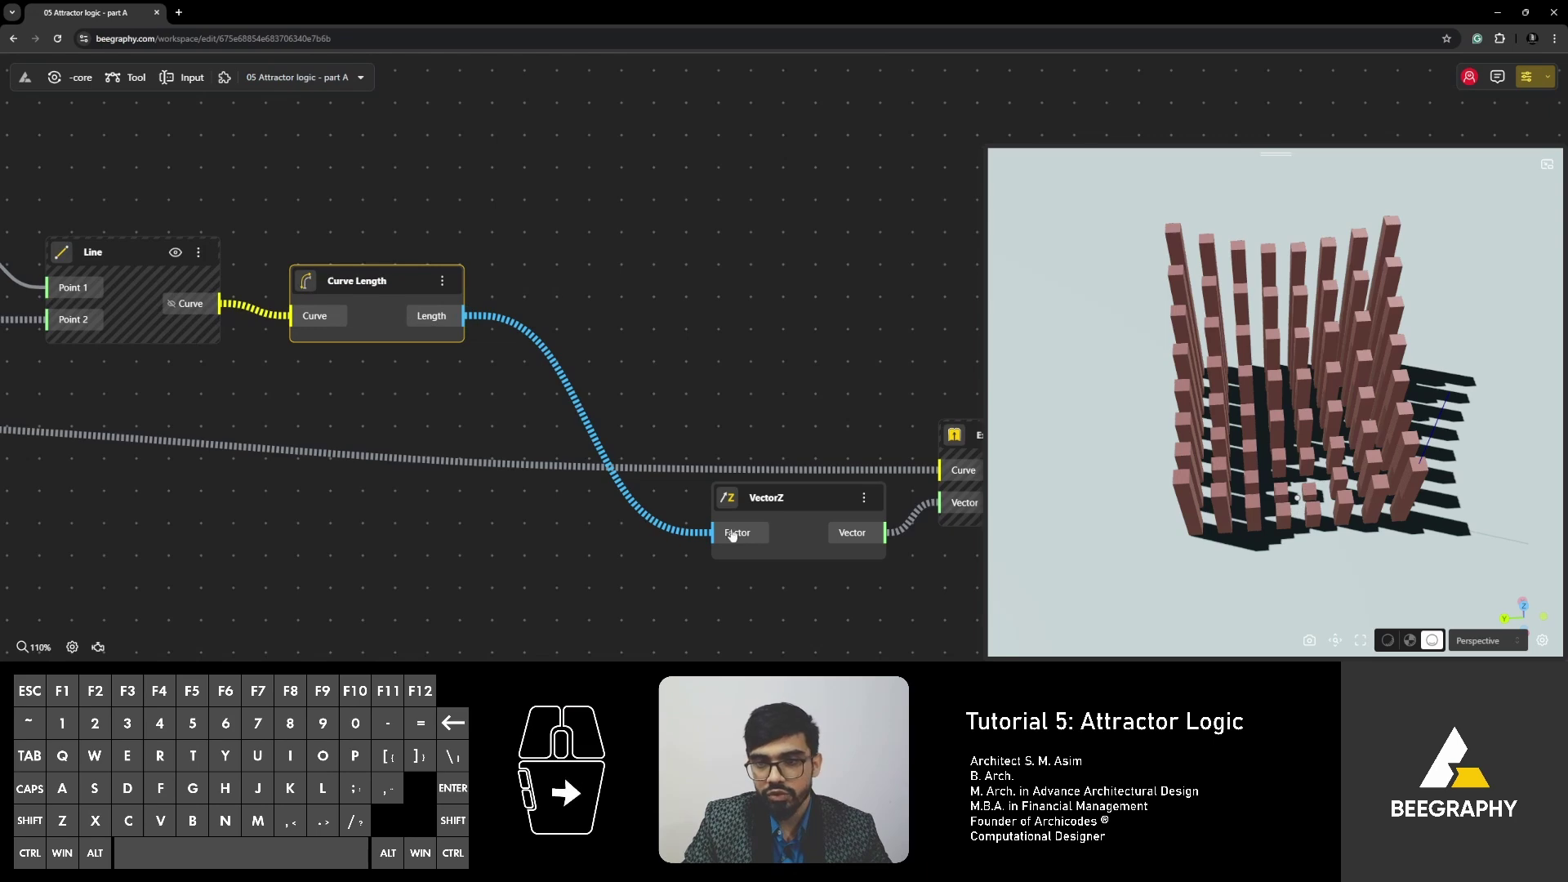
right_drag(732, 535, 574, 479)
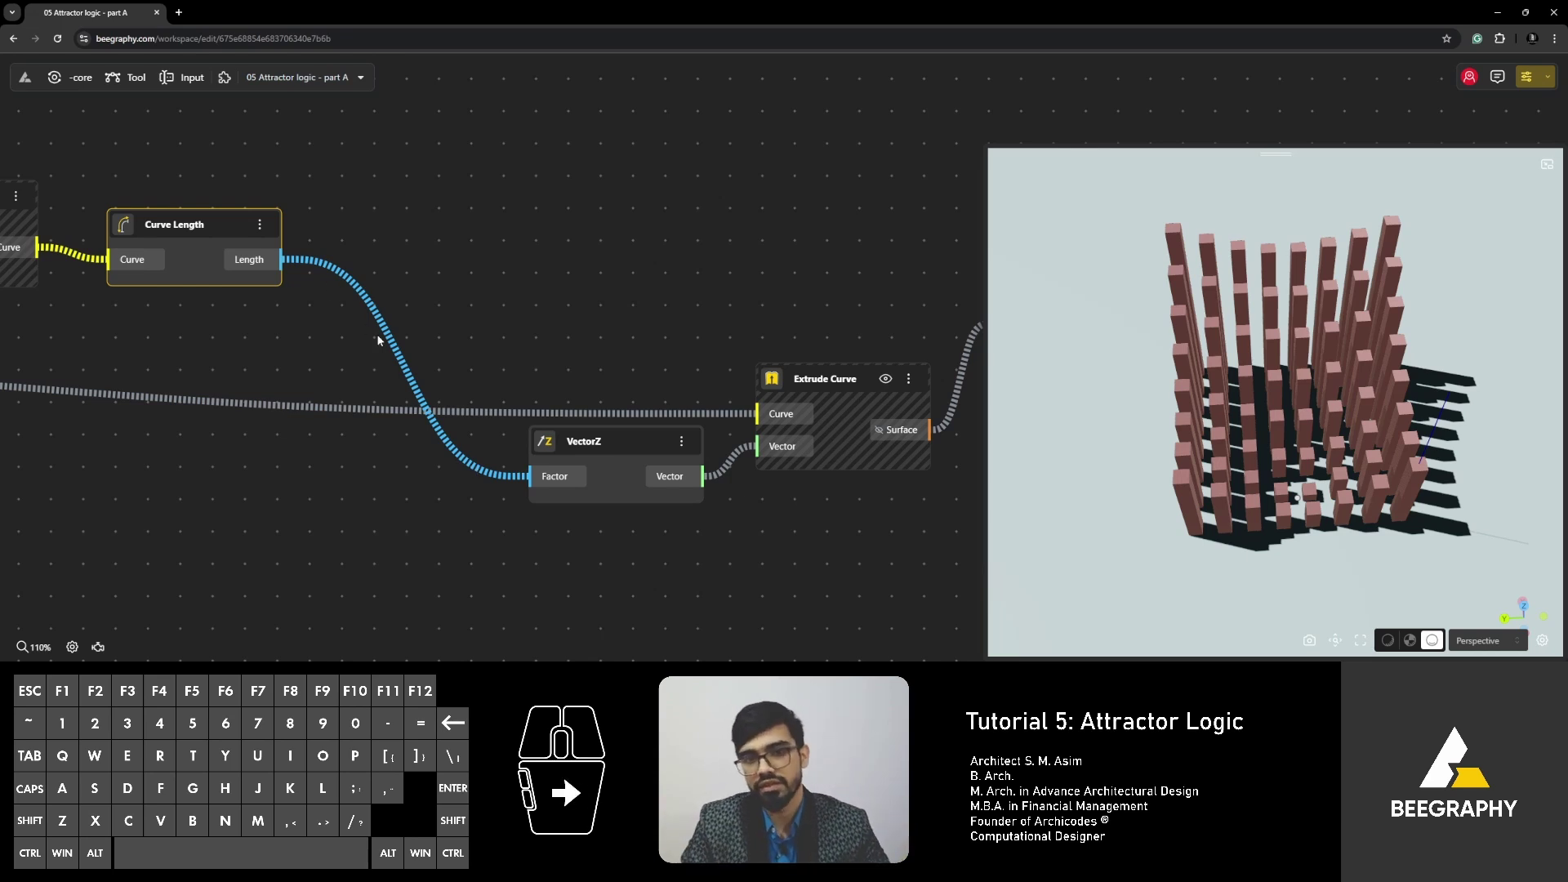
right_drag(378, 340, 434, 344)
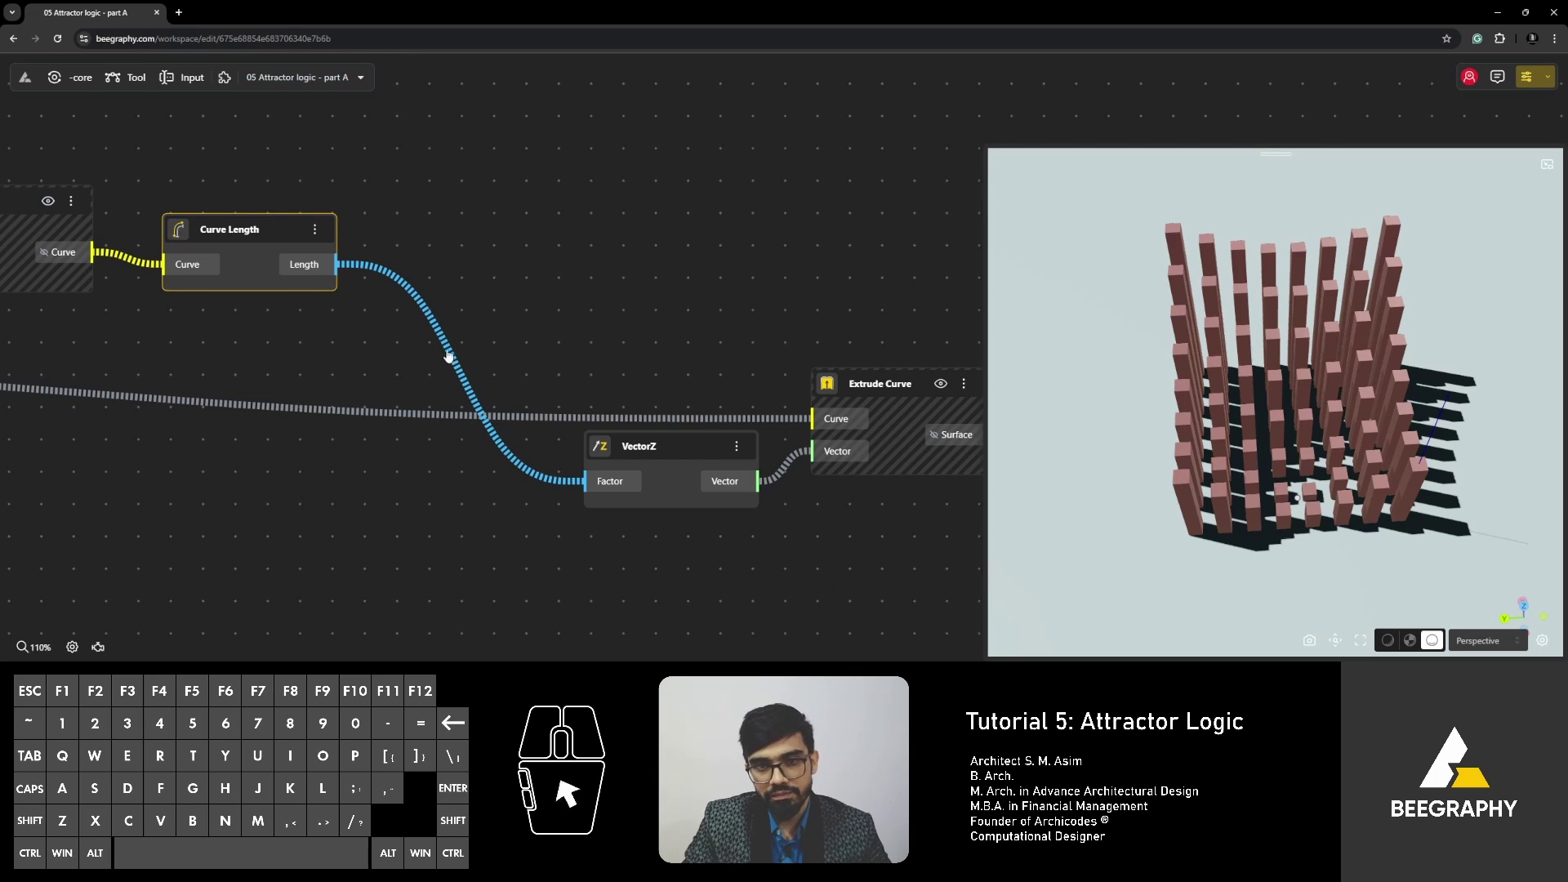
right_drag(439, 335, 638, 349)
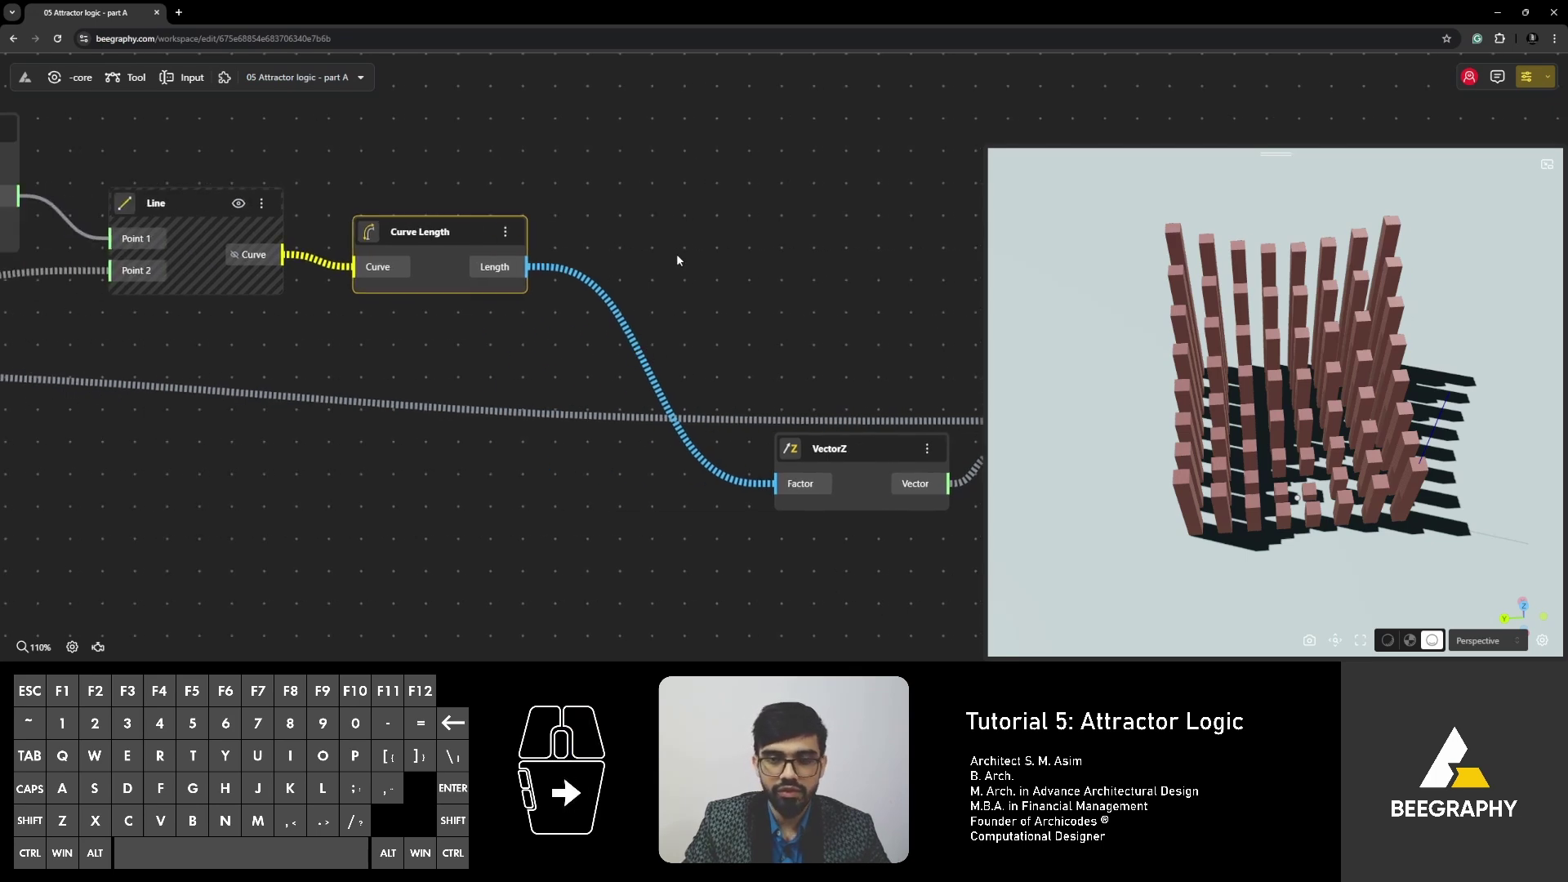
Add an unconnected Relay node in the empty area beyond Curve Length.
right_drag(677, 259, 542, 374)
double_click(587, 242)
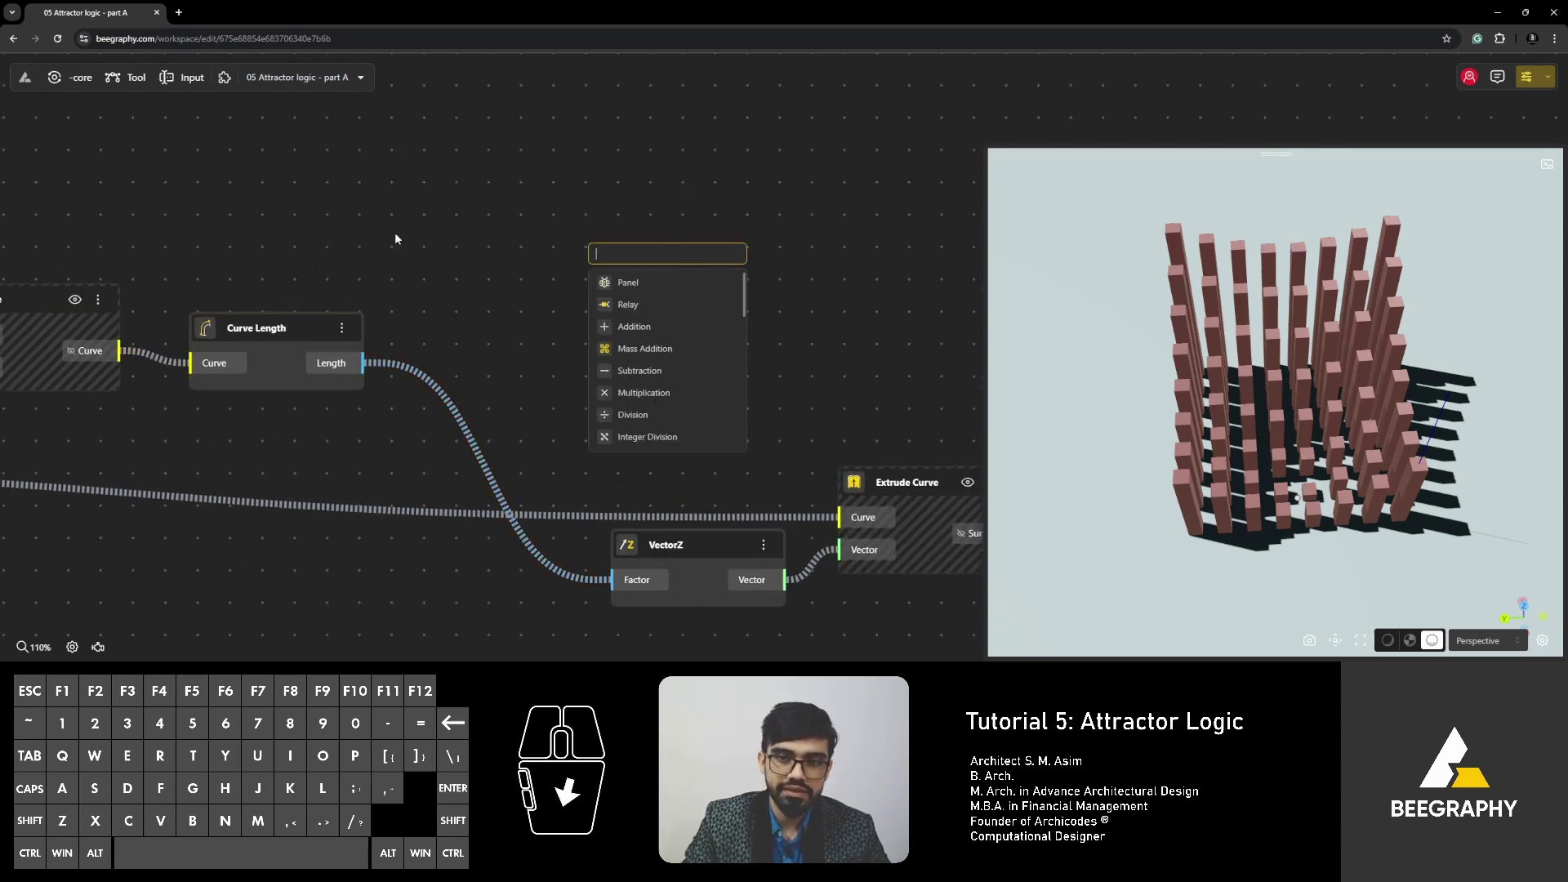
click(627, 306)
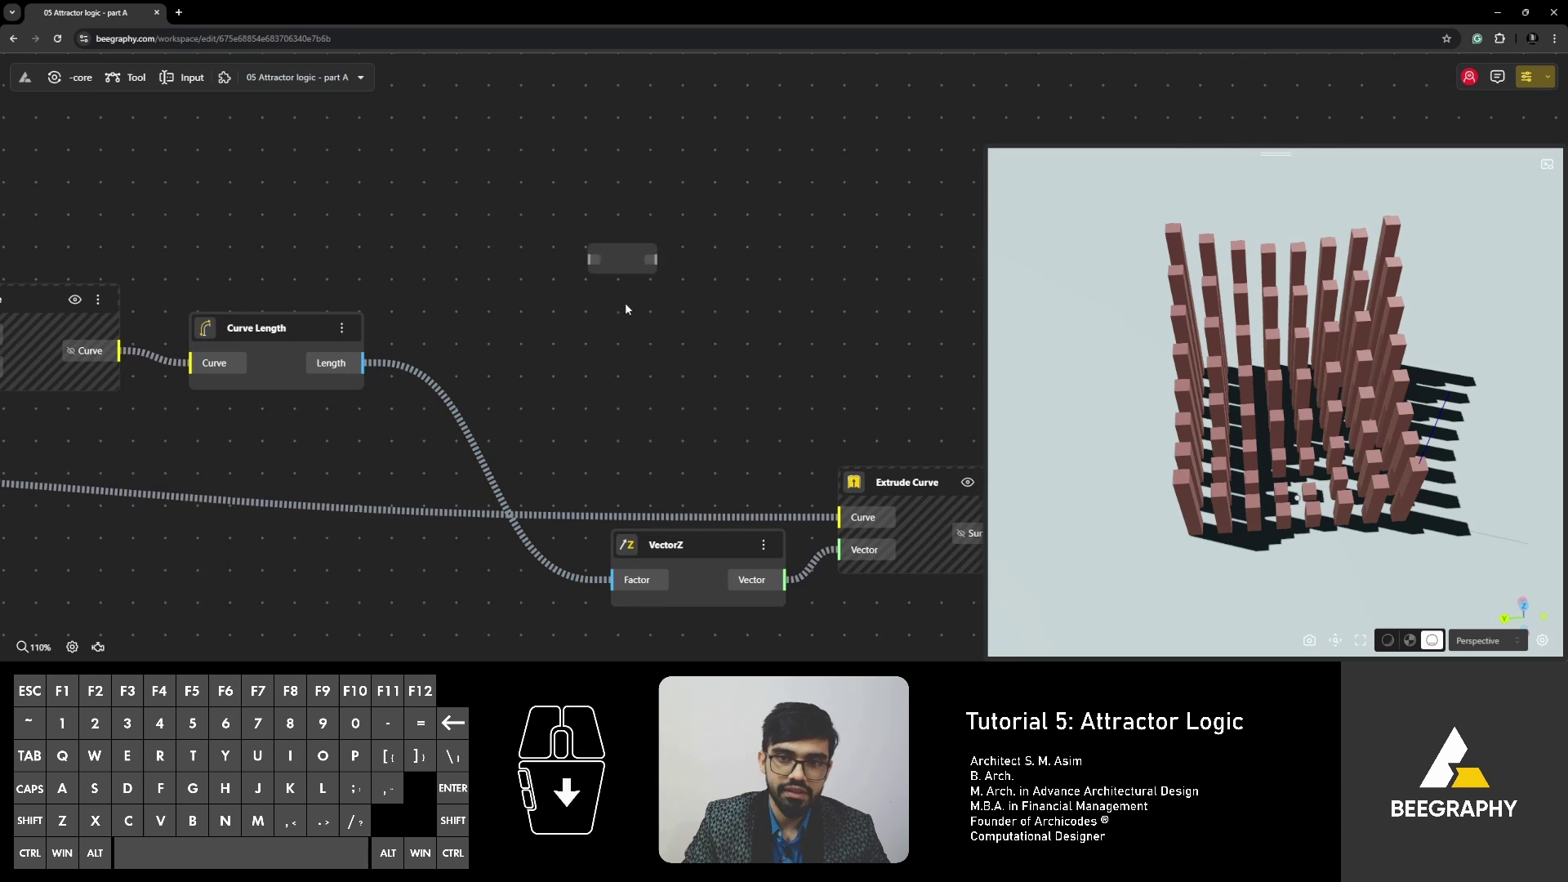
Add a Panel node beside Curve Length and connect Curve Length's Length output to its Obj input.
double_click(441, 237)
click(473, 263)
drag(364, 363, 448, 289)
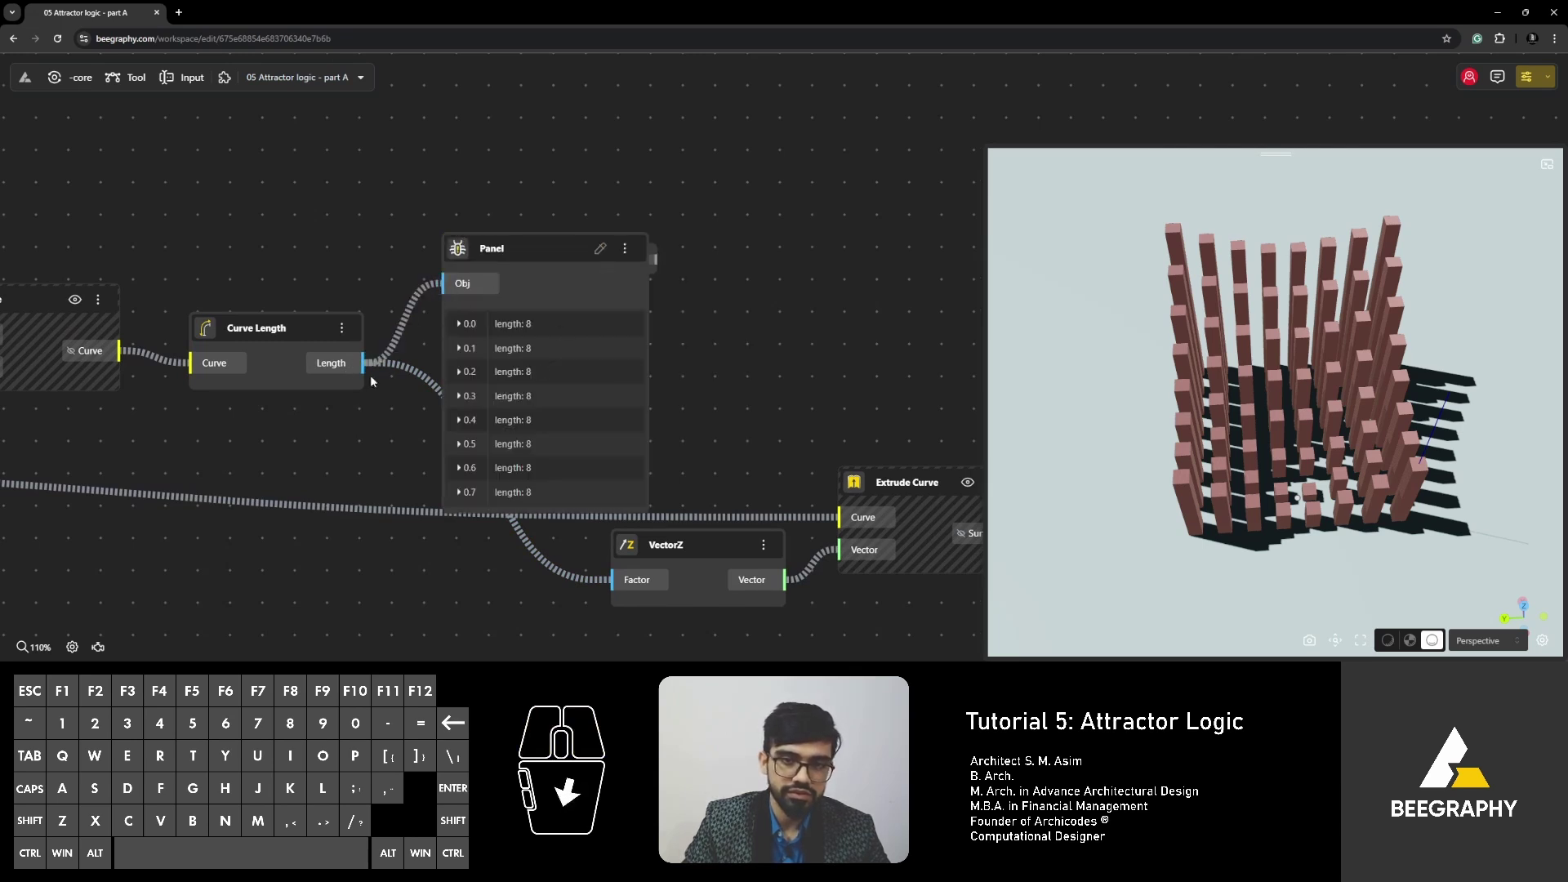
right_drag(362, 458, 382, 425)
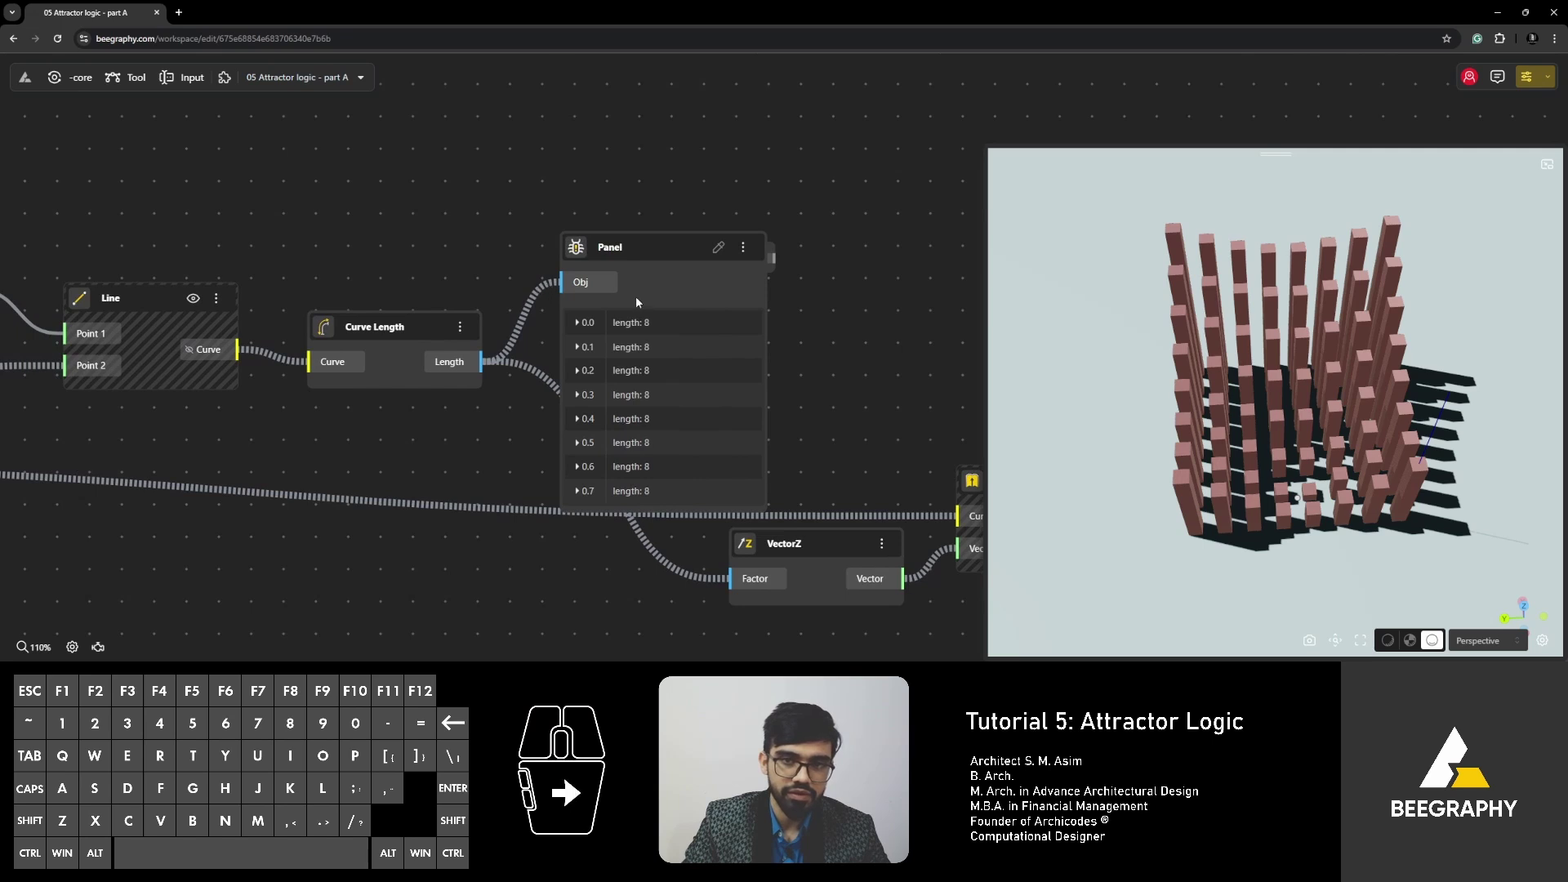
Disconnect the Panel from Curve Length and feed its Obj input from Line's Curve output instead.
ctrl+click(579, 282)
drag(611, 252, 327, 203)
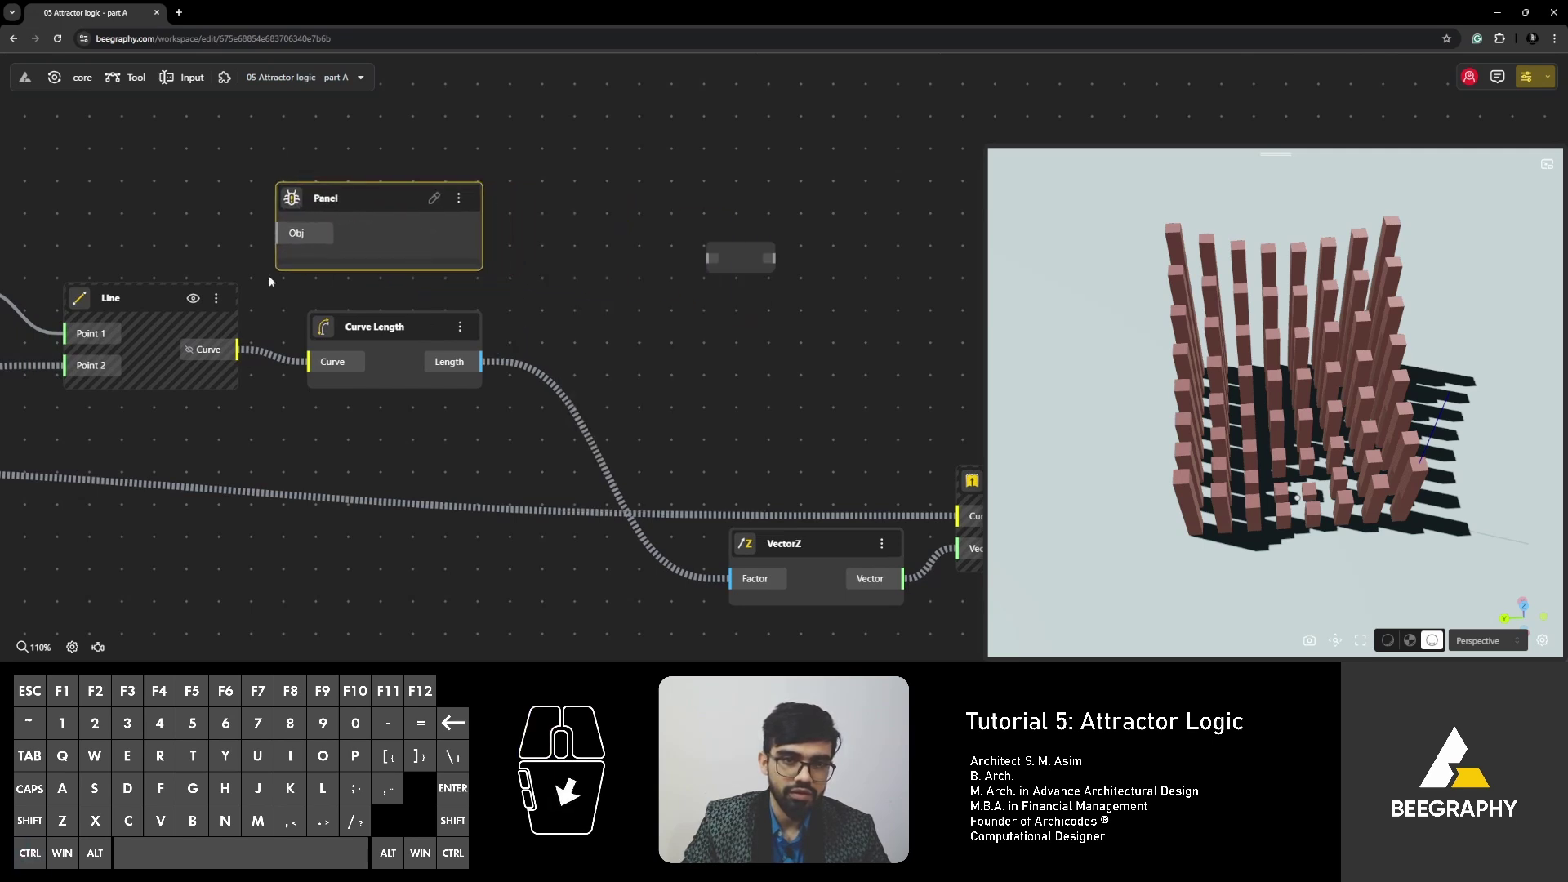
drag(239, 349, 571, 151)
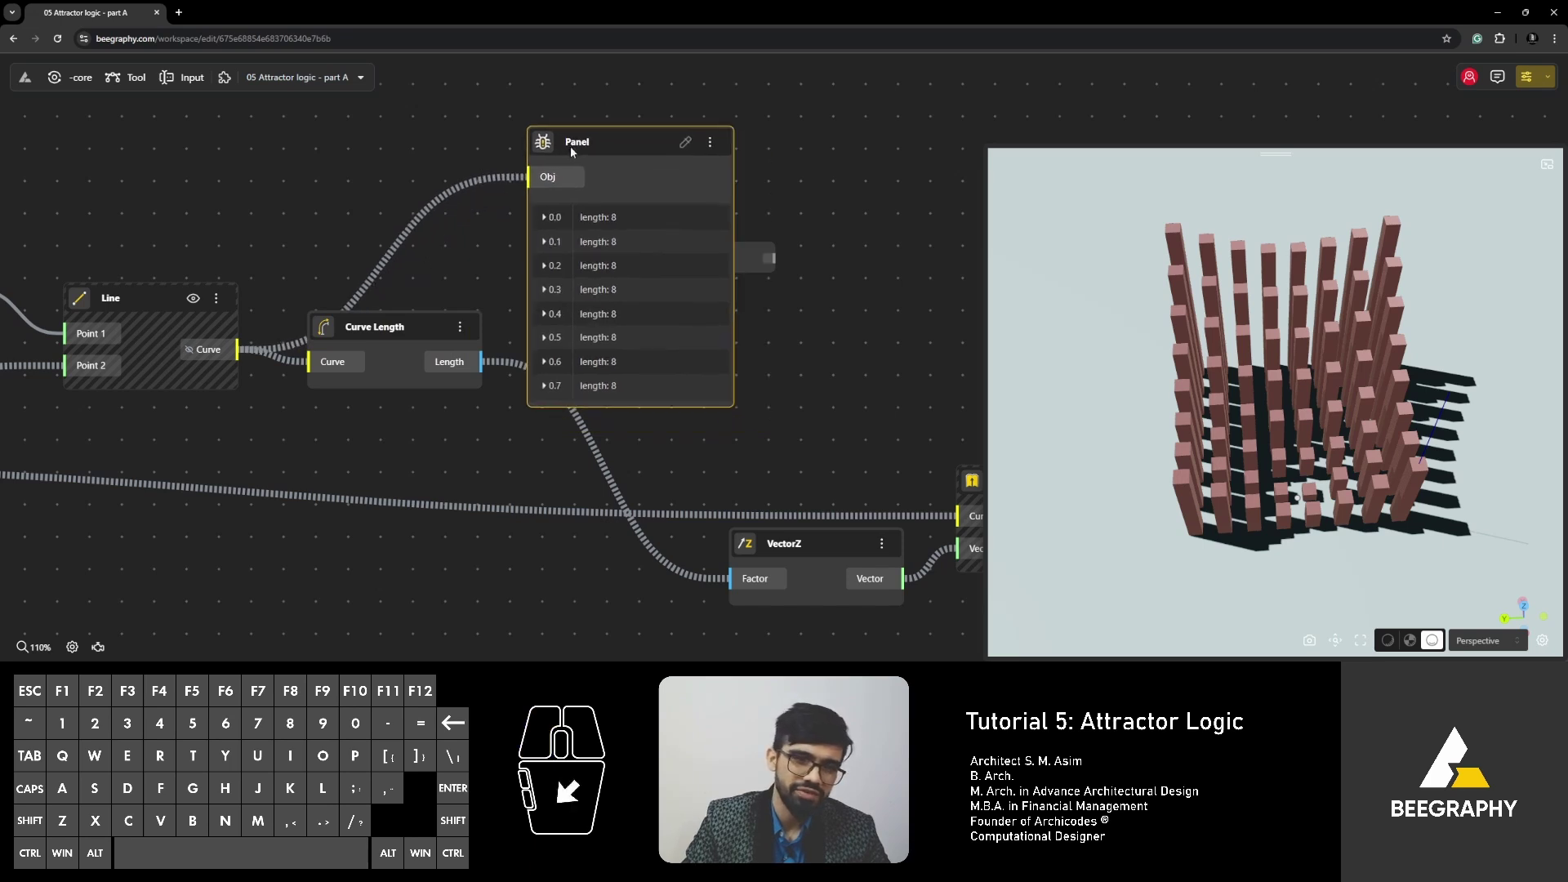
Reconnect the Panel's Obj input to Curve Length's Length output and move the Panel farther along the graph.
drag(480, 369, 527, 193)
ctrl+click(547, 186)
drag(476, 367, 527, 177)
click(430, 209)
scroll(413, 211, down, 3)
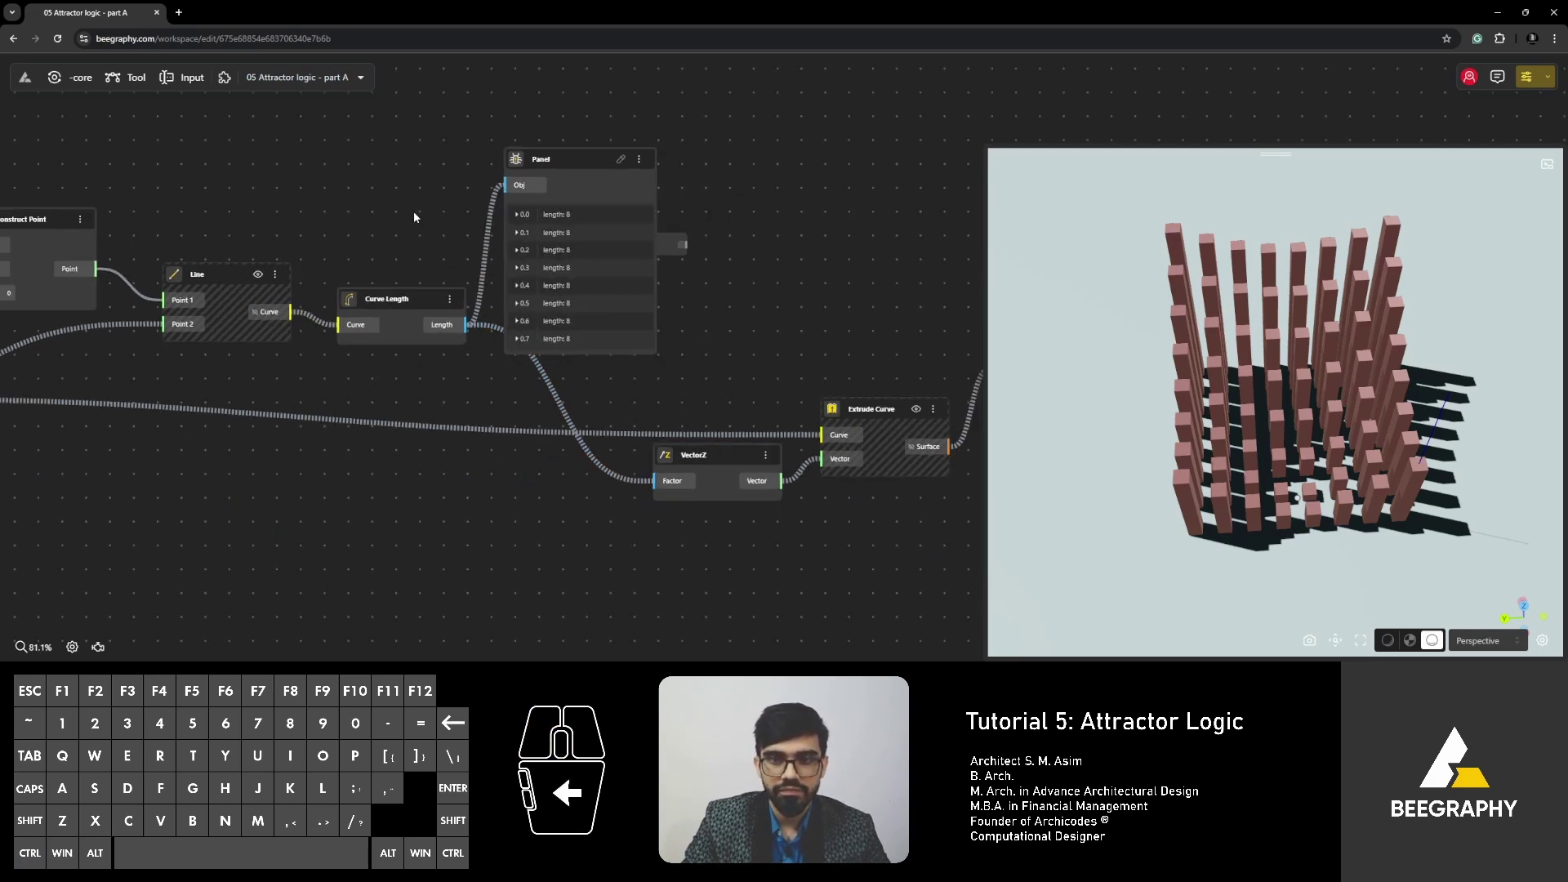
drag(583, 162, 949, 208)
Connect VectorZ's Vector output to the Panel in place of the lengths and inspect its 0.0 and 0.1 branches.
right_drag(871, 272, 655, 329)
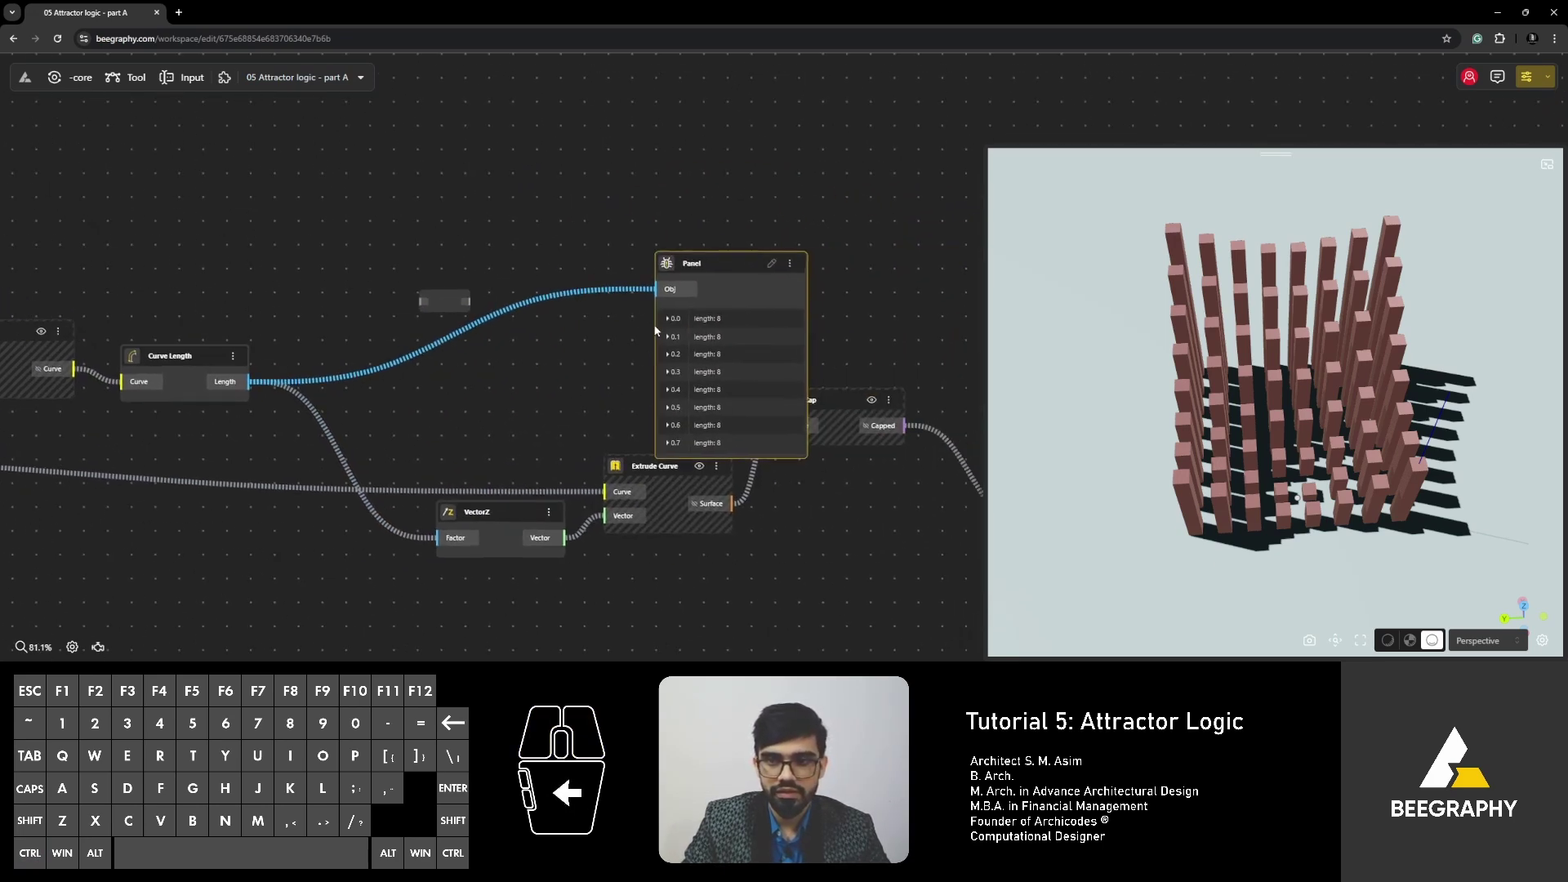
click(557, 549)
drag(651, 306, 653, 308)
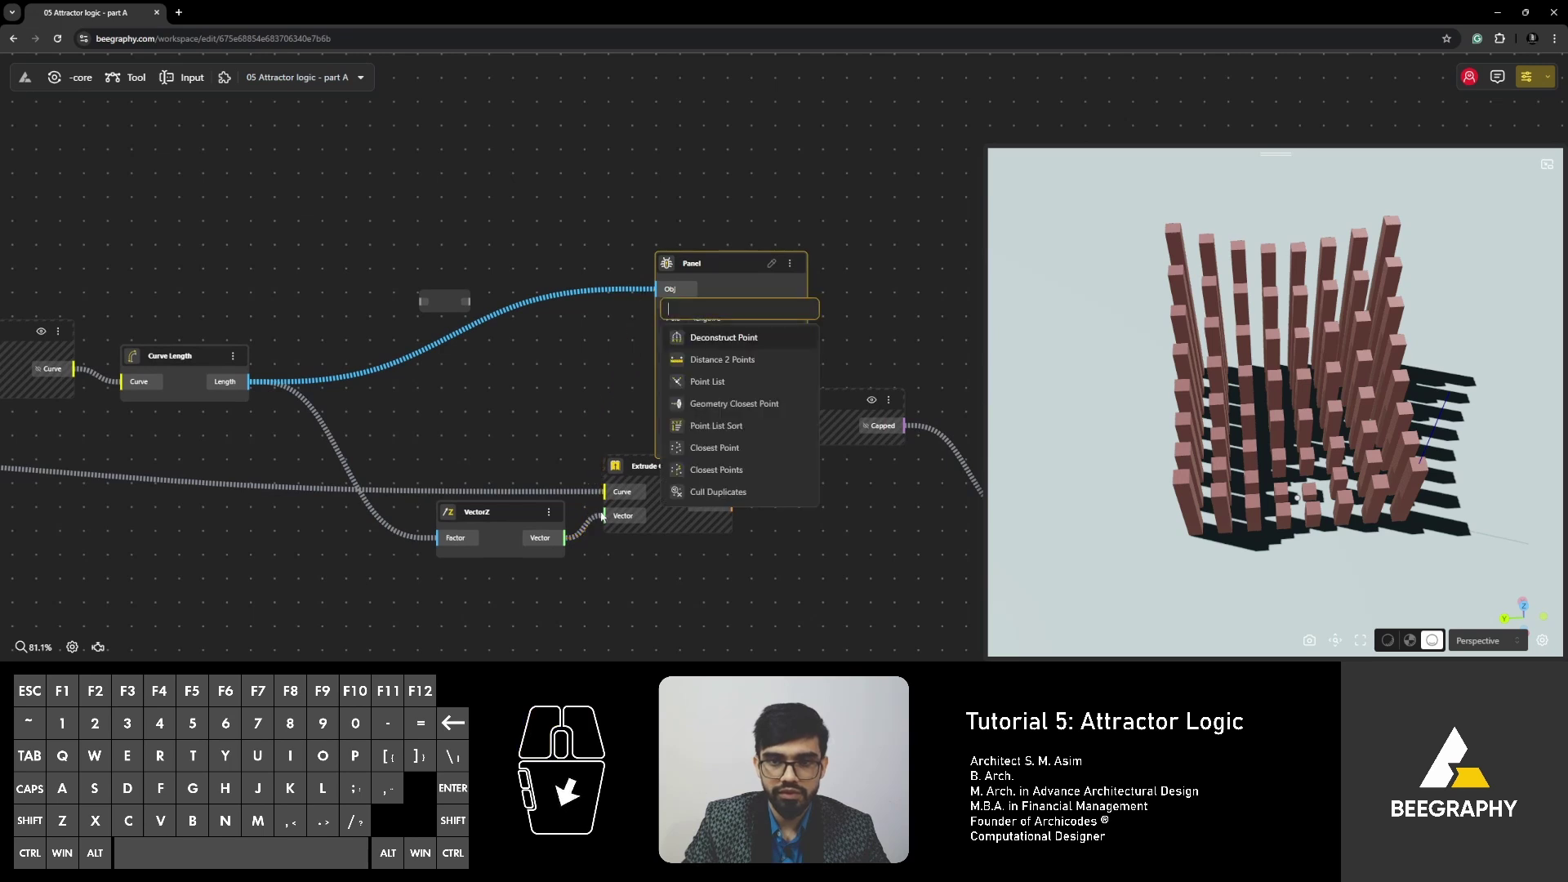
ctrl+click(663, 294)
drag(559, 549, 643, 347)
click(667, 318)
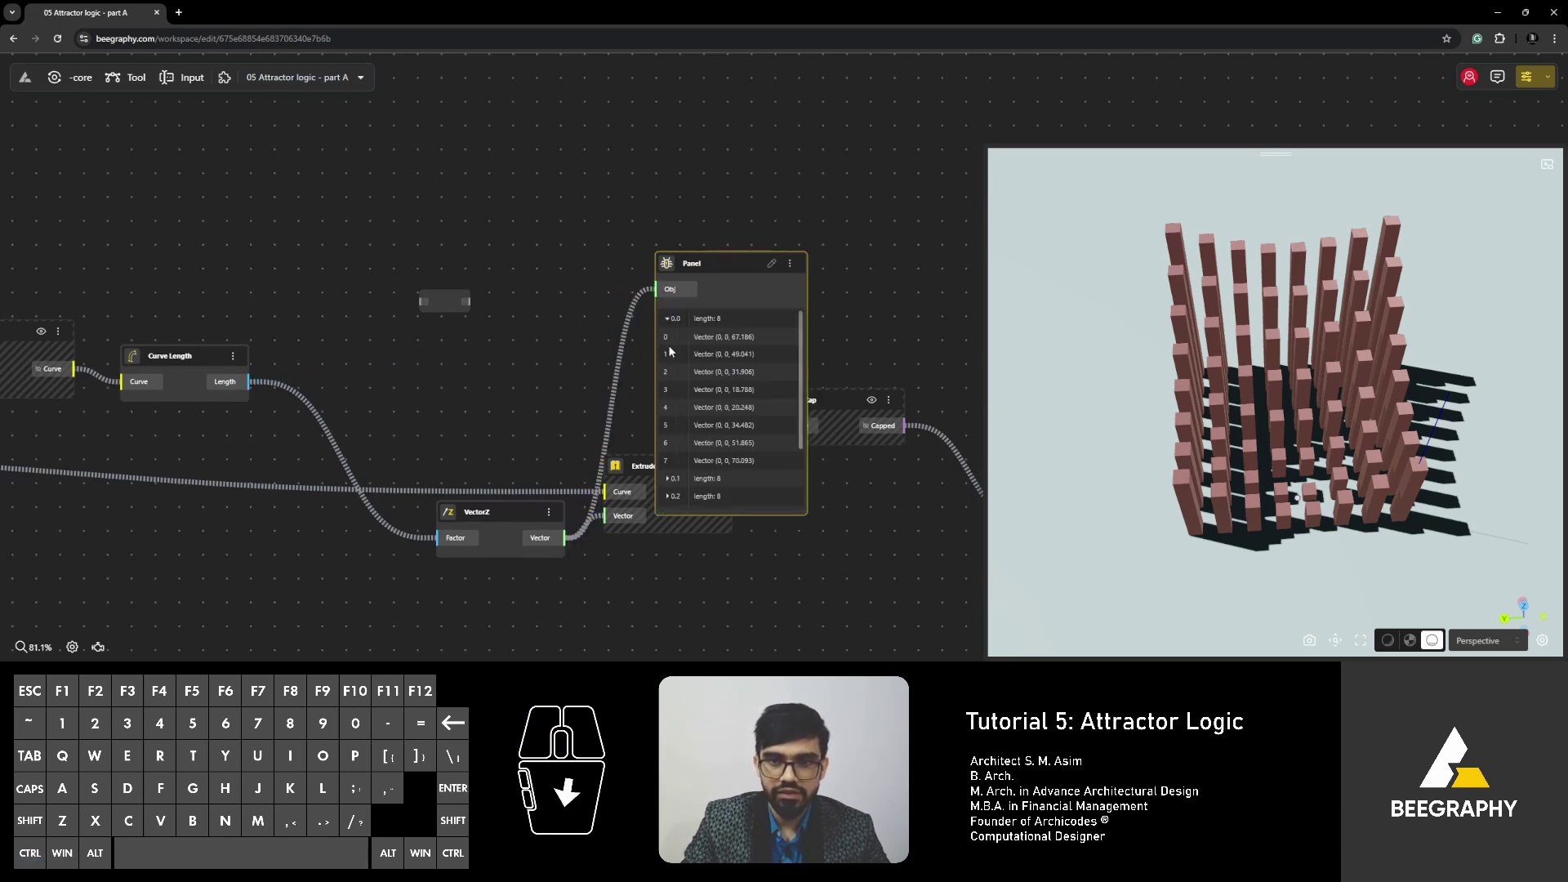
click(665, 479)
scroll(715, 441, down, 2)
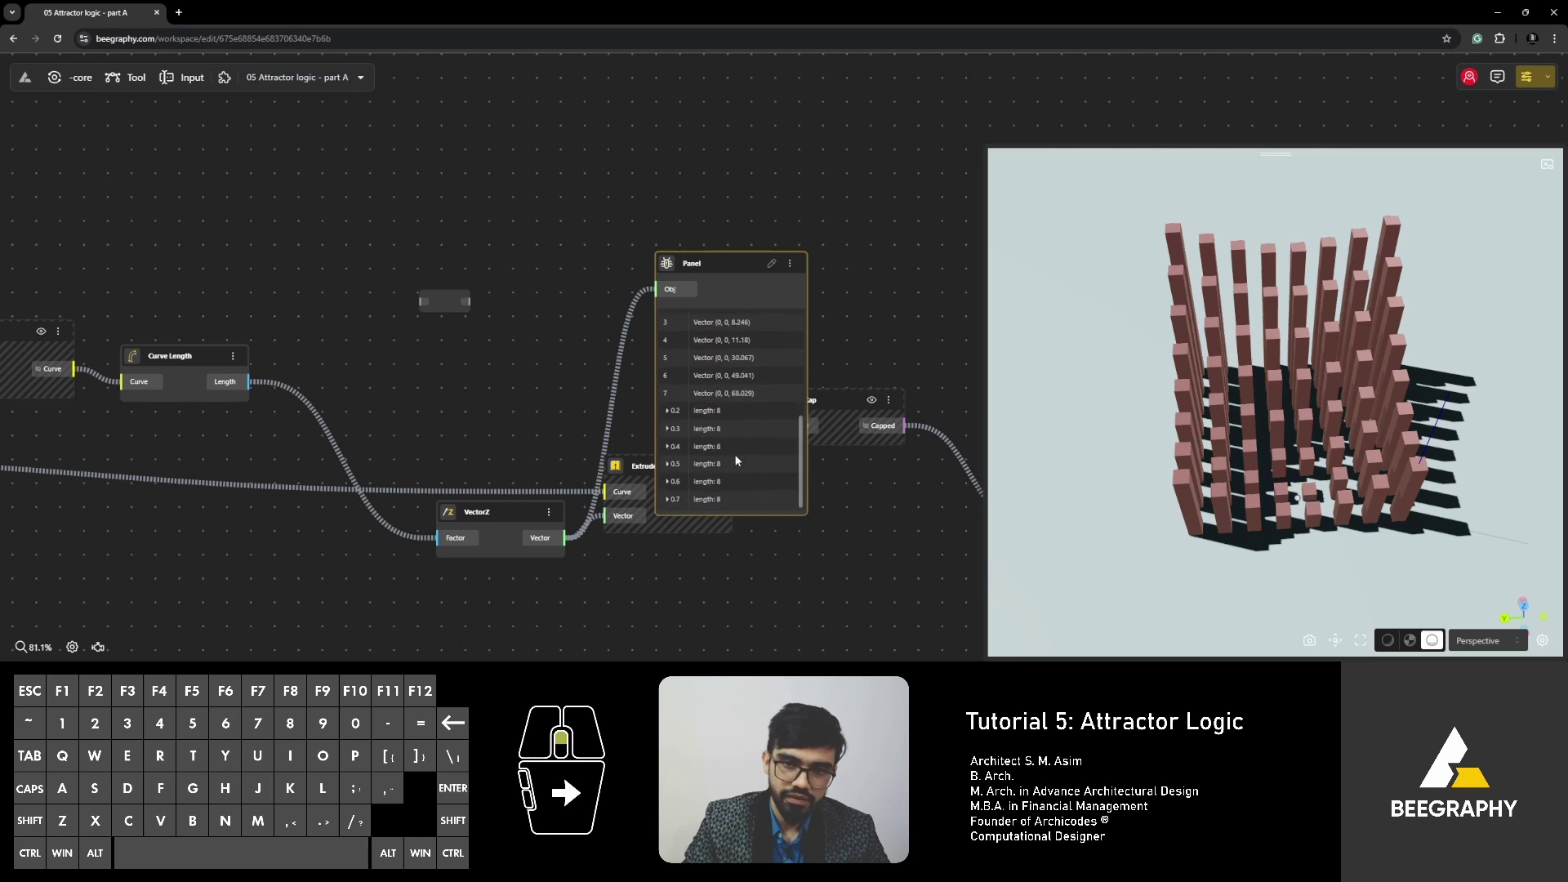
scroll(715, 433, up, 2)
Delete the Panel node and add a second unconnected Relay node above the first one.
mouse_move(683, 266)
mouse_down()
mouse_move(692, 333)
mouse_move(669, 281)
mouse_up()
key(Delete)
right_drag(437, 370, 564, 400)
scroll(559, 348, up, 3)
scroll(558, 348, up, 2)
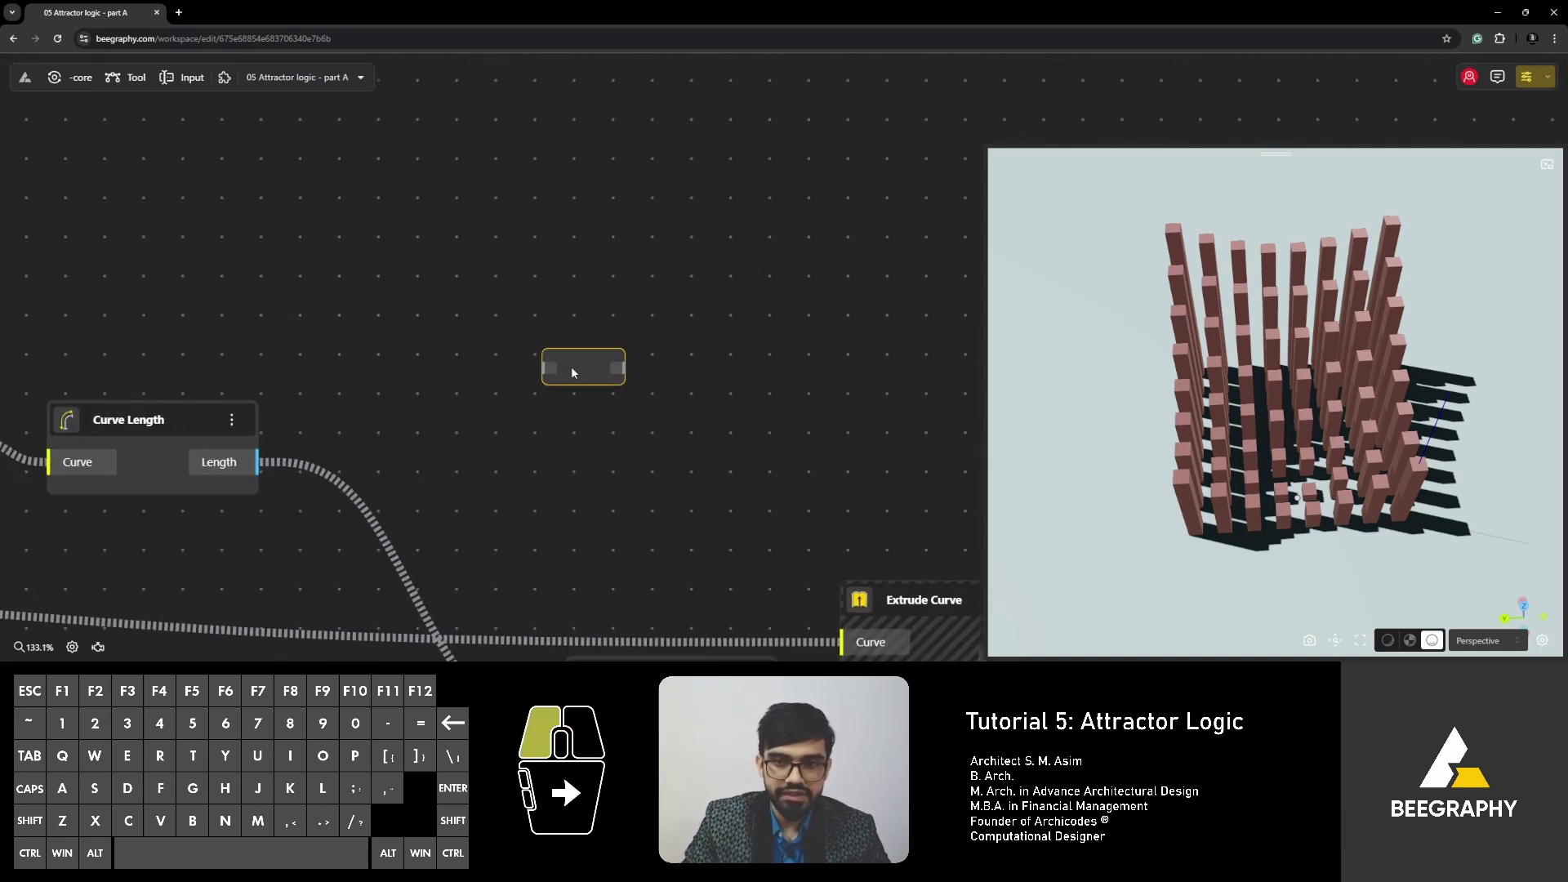
double_click(533, 281)
click(556, 333)
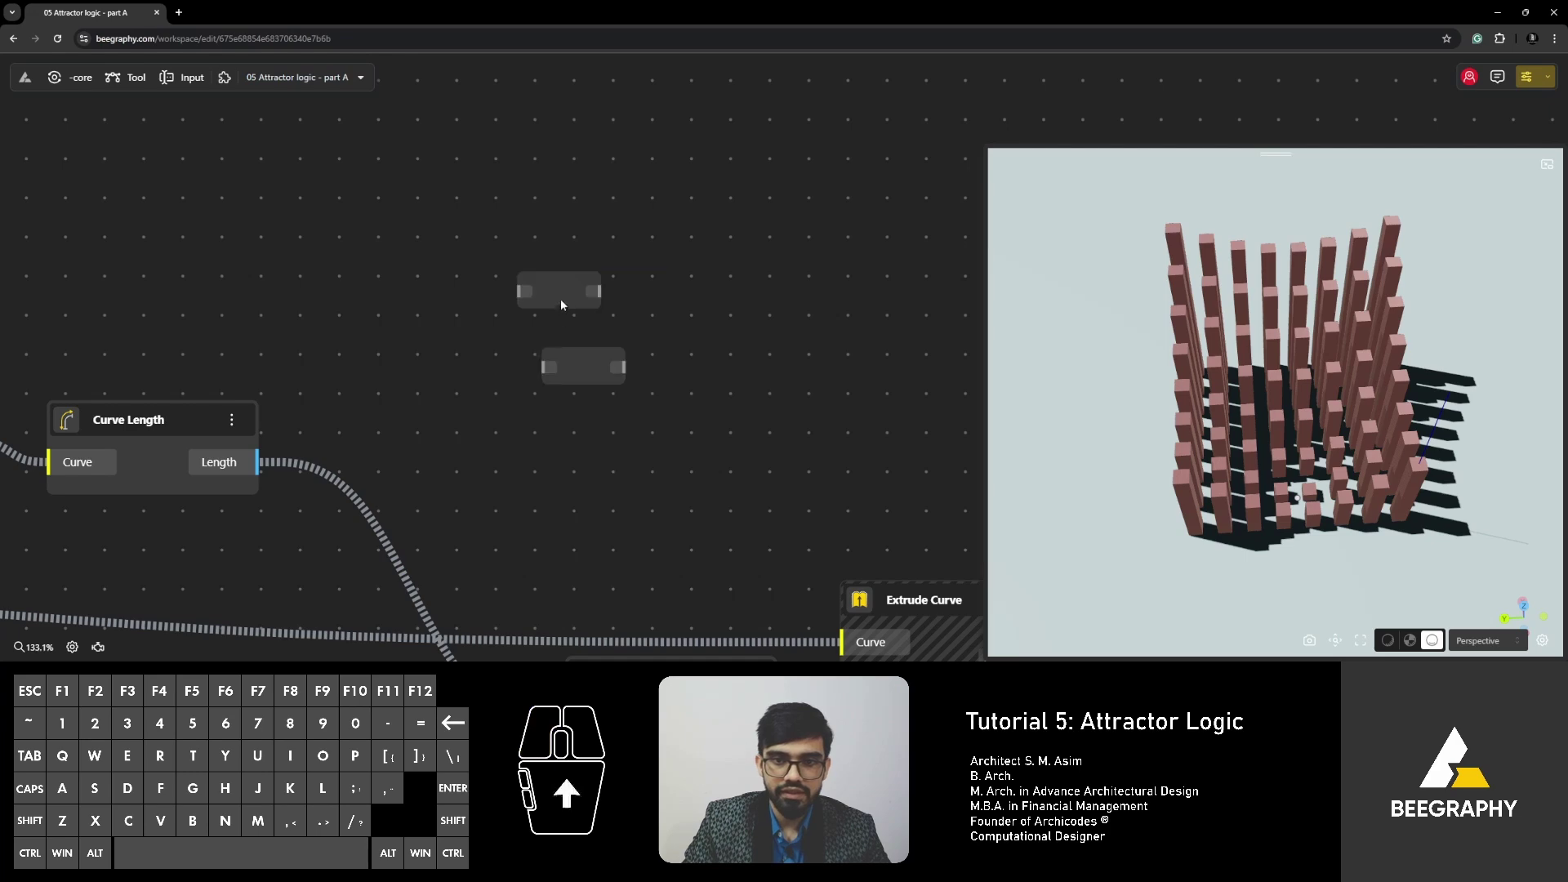
Insert a Relay node on the wire between Curve Length's Length output and VectorZ's Factor input, placing it close to Curve Length.
scroll(476, 398, down, 4)
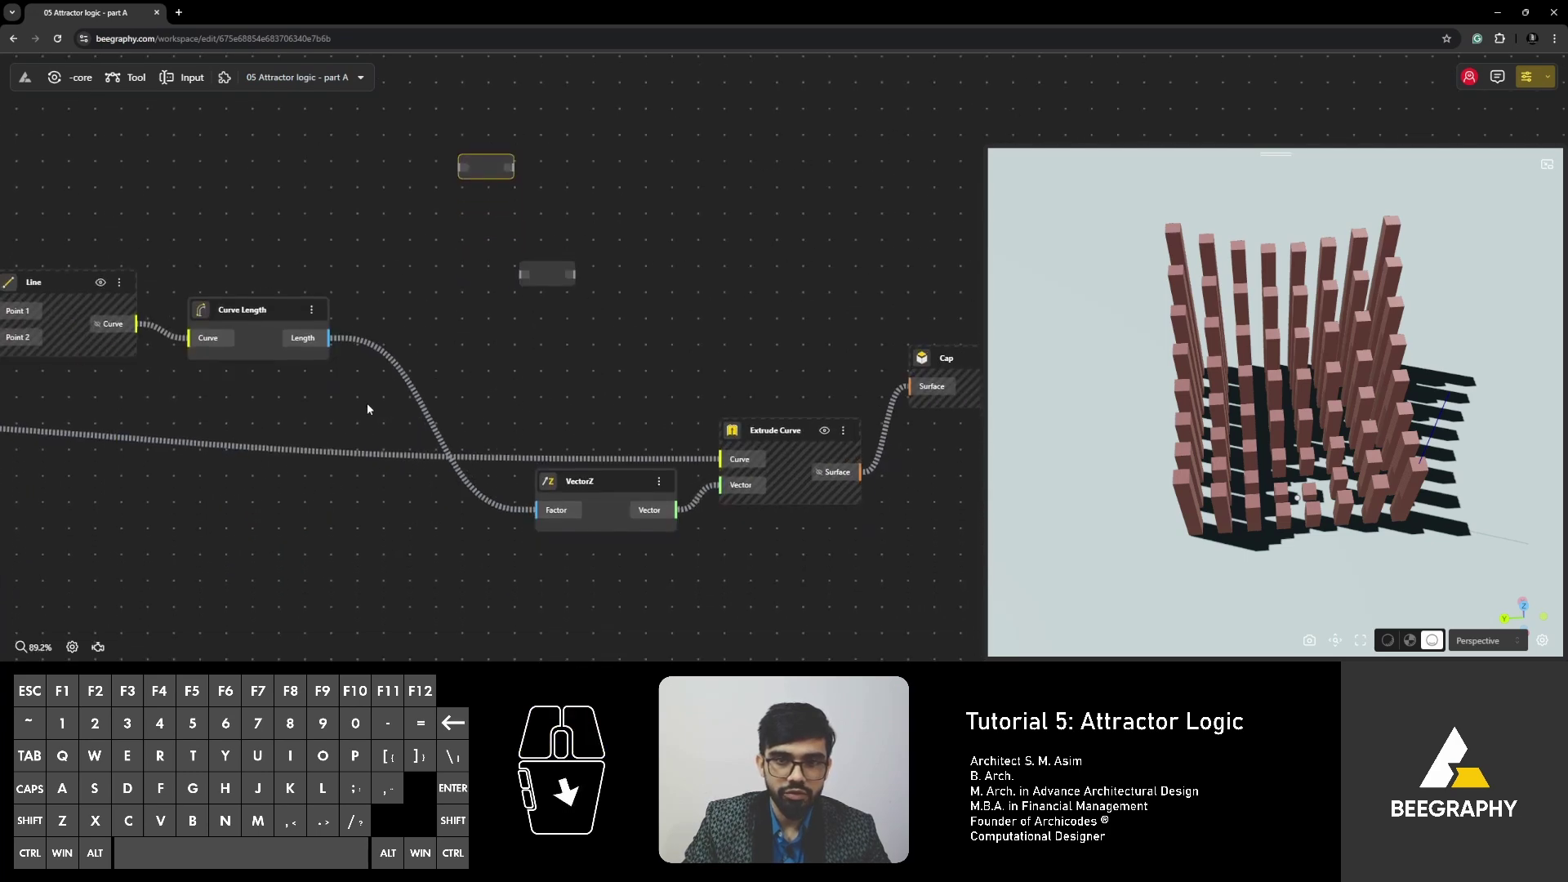
right_drag(369, 406, 628, 365)
scroll(455, 399, up, 5)
scroll(624, 397, down, 3)
right_drag(742, 390, 442, 371)
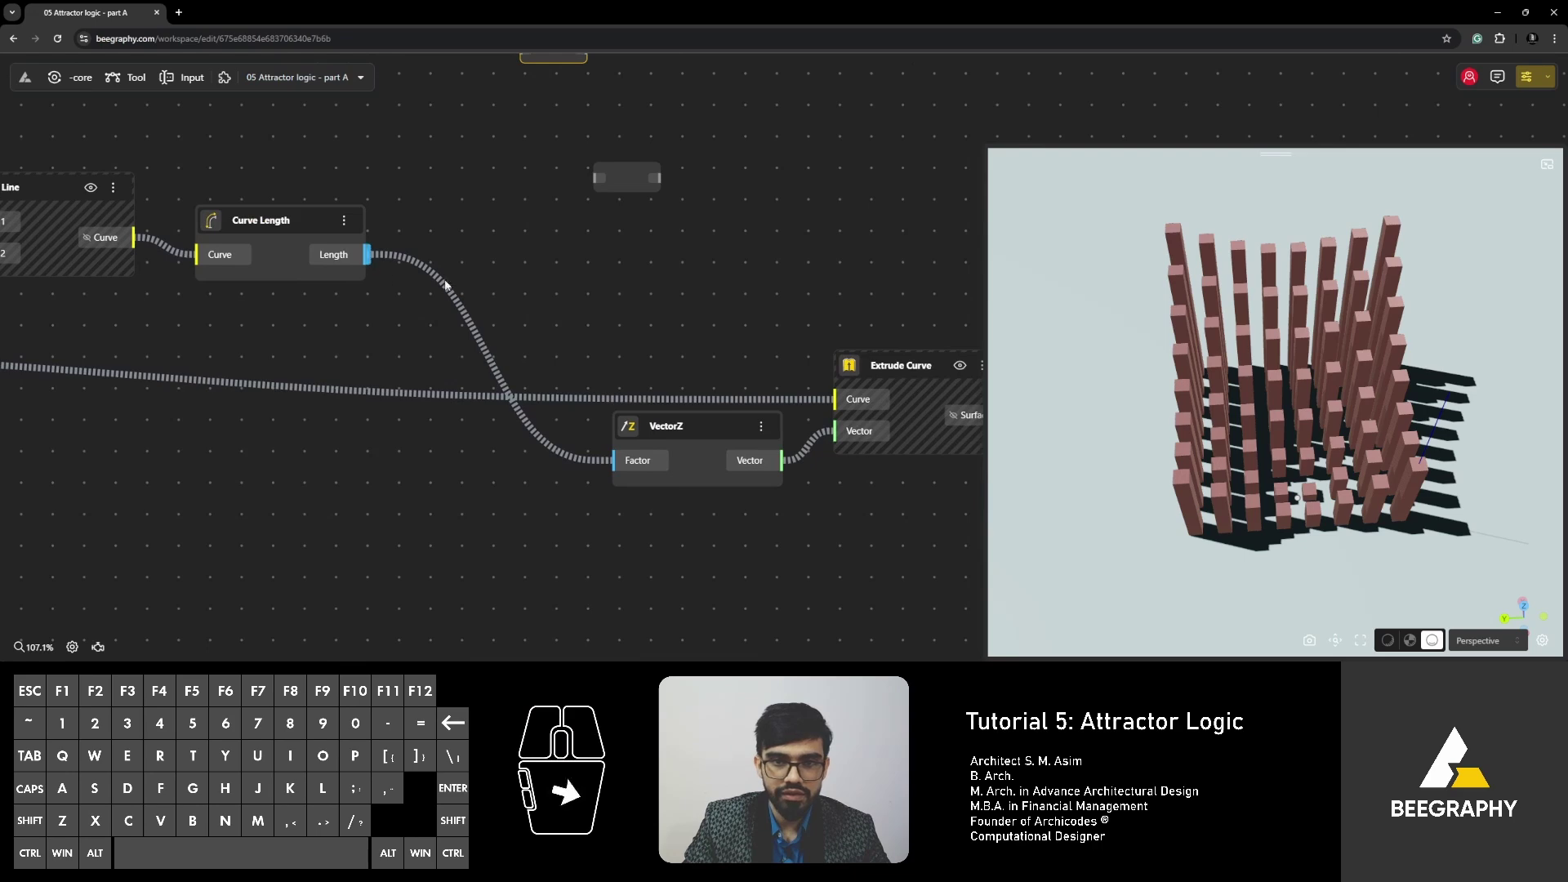
double_click(484, 351)
drag(511, 341, 521, 302)
right_drag(528, 299, 603, 415)
mouse_move(599, 403)
mouse_down()
mouse_move(592, 369)
mouse_move(571, 379)
mouse_move(578, 414)
mouse_up()
scroll(574, 415, down, 6)
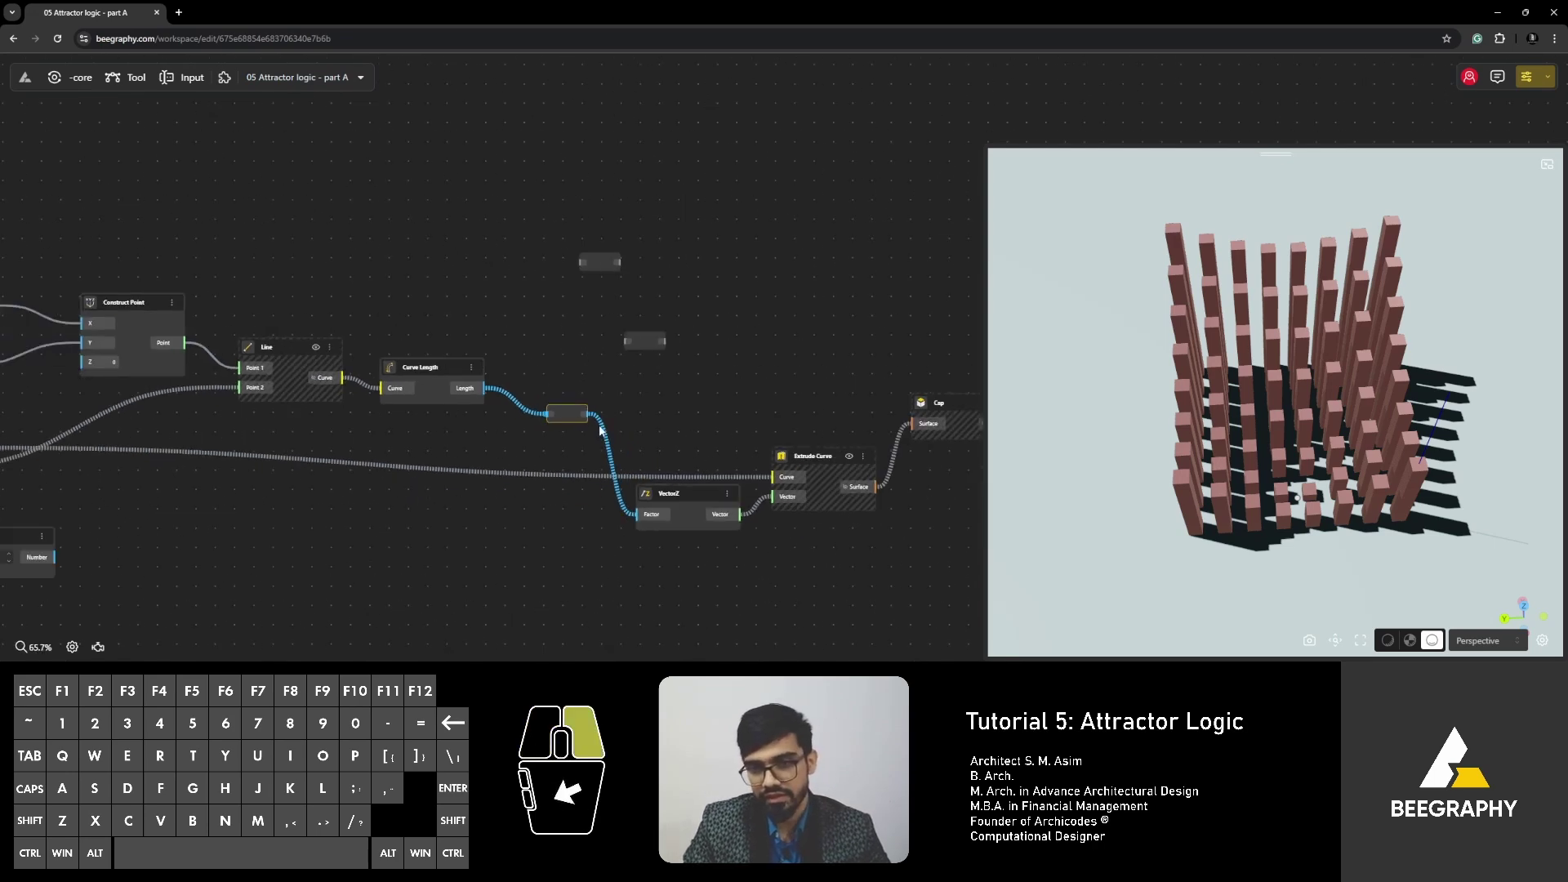
Move the Extrude Curve and Cap nodes together well above the rest of the graph.
drag(706, 424, 943, 55)
scroll(664, 370, down, 4)
right_drag(881, 192, 518, 395)
scroll(518, 394, up, 10)
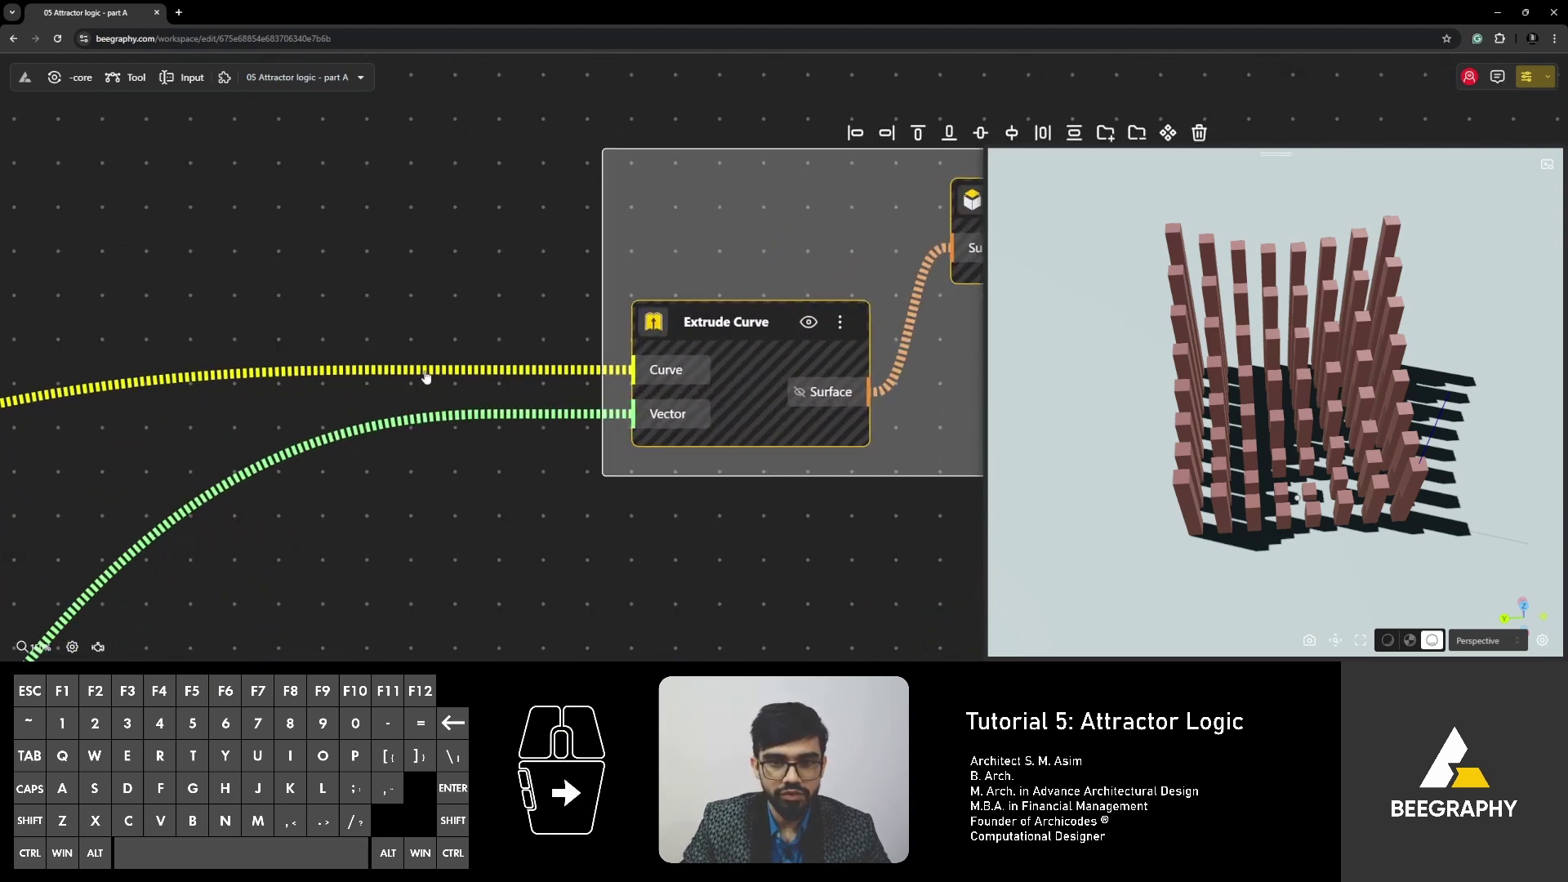
Try out a Relay node on the wire into Extrude Curve's Curve input, repositioning it above the wire before removing it.
double_click(343, 373)
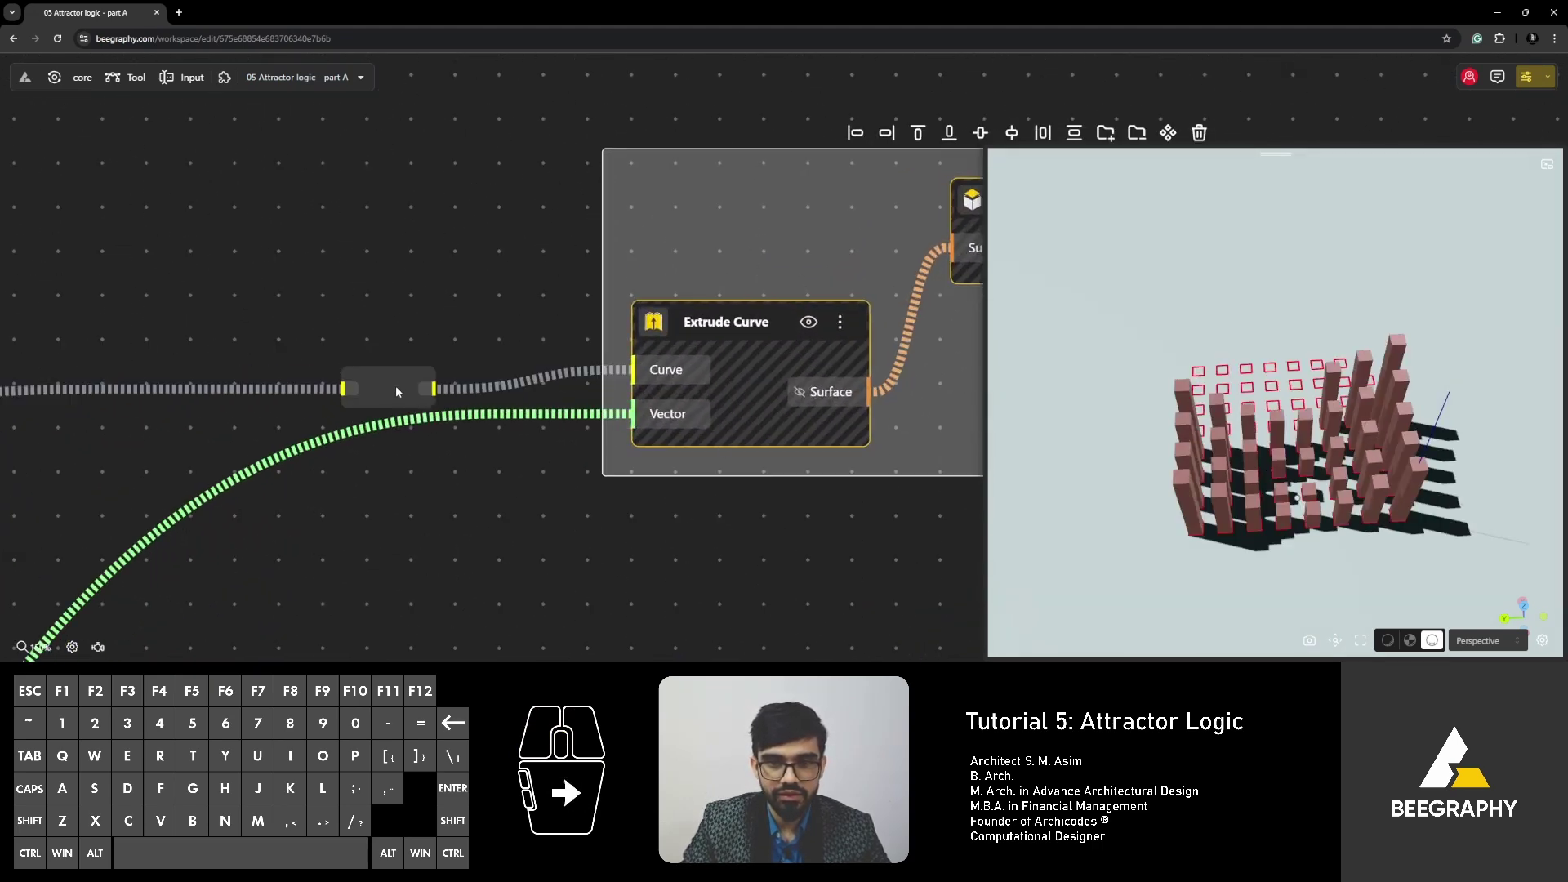
drag(395, 385, 260, 298)
drag(309, 300, 643, 431)
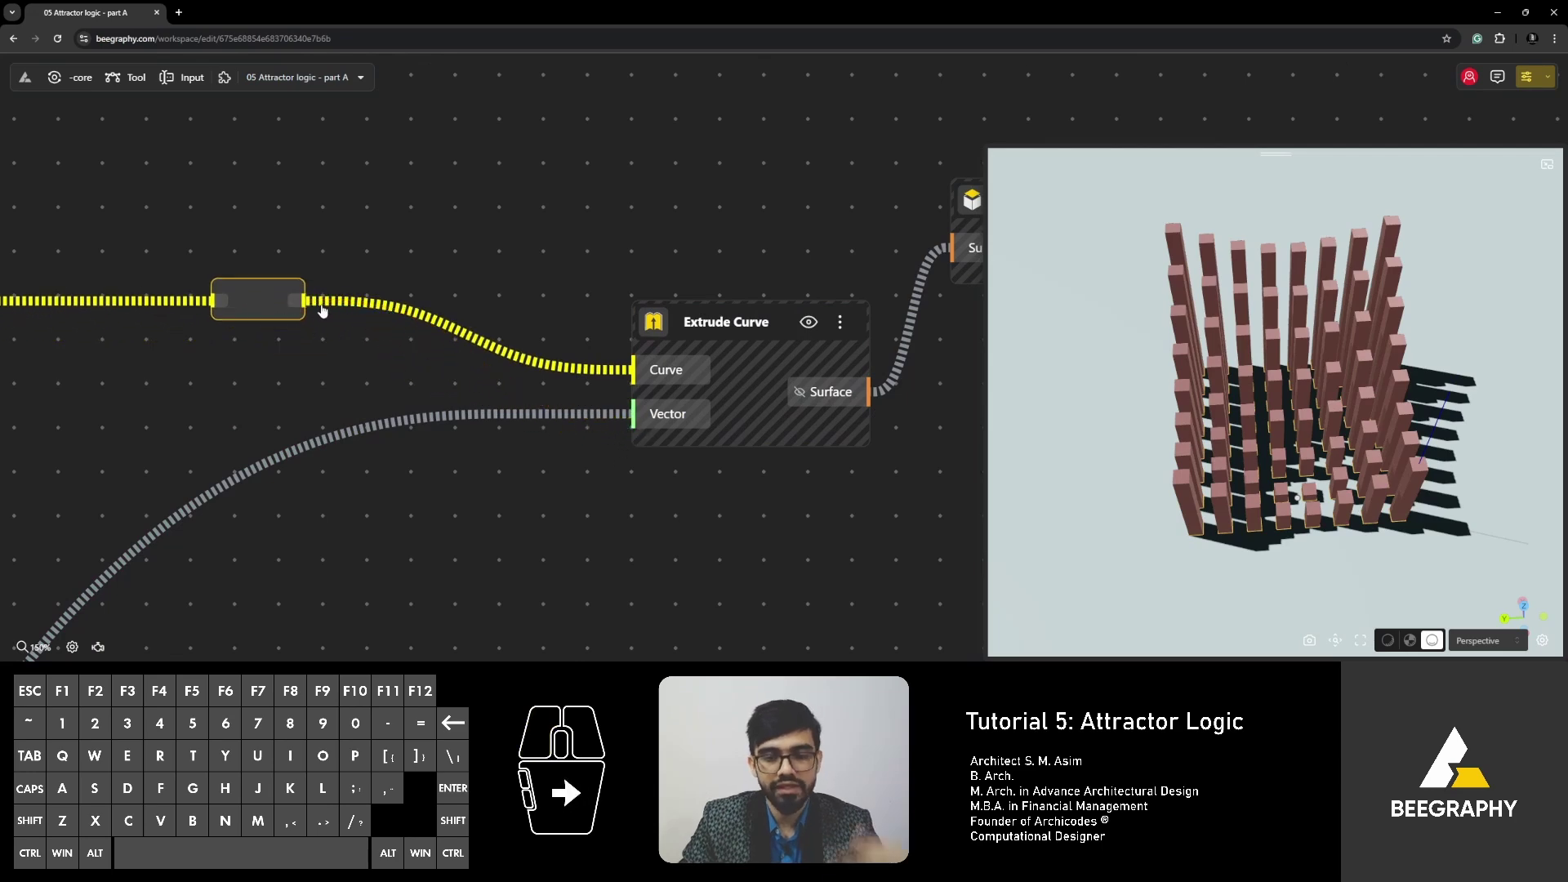
scroll(694, 424, down, 3)
double_click(382, 331)
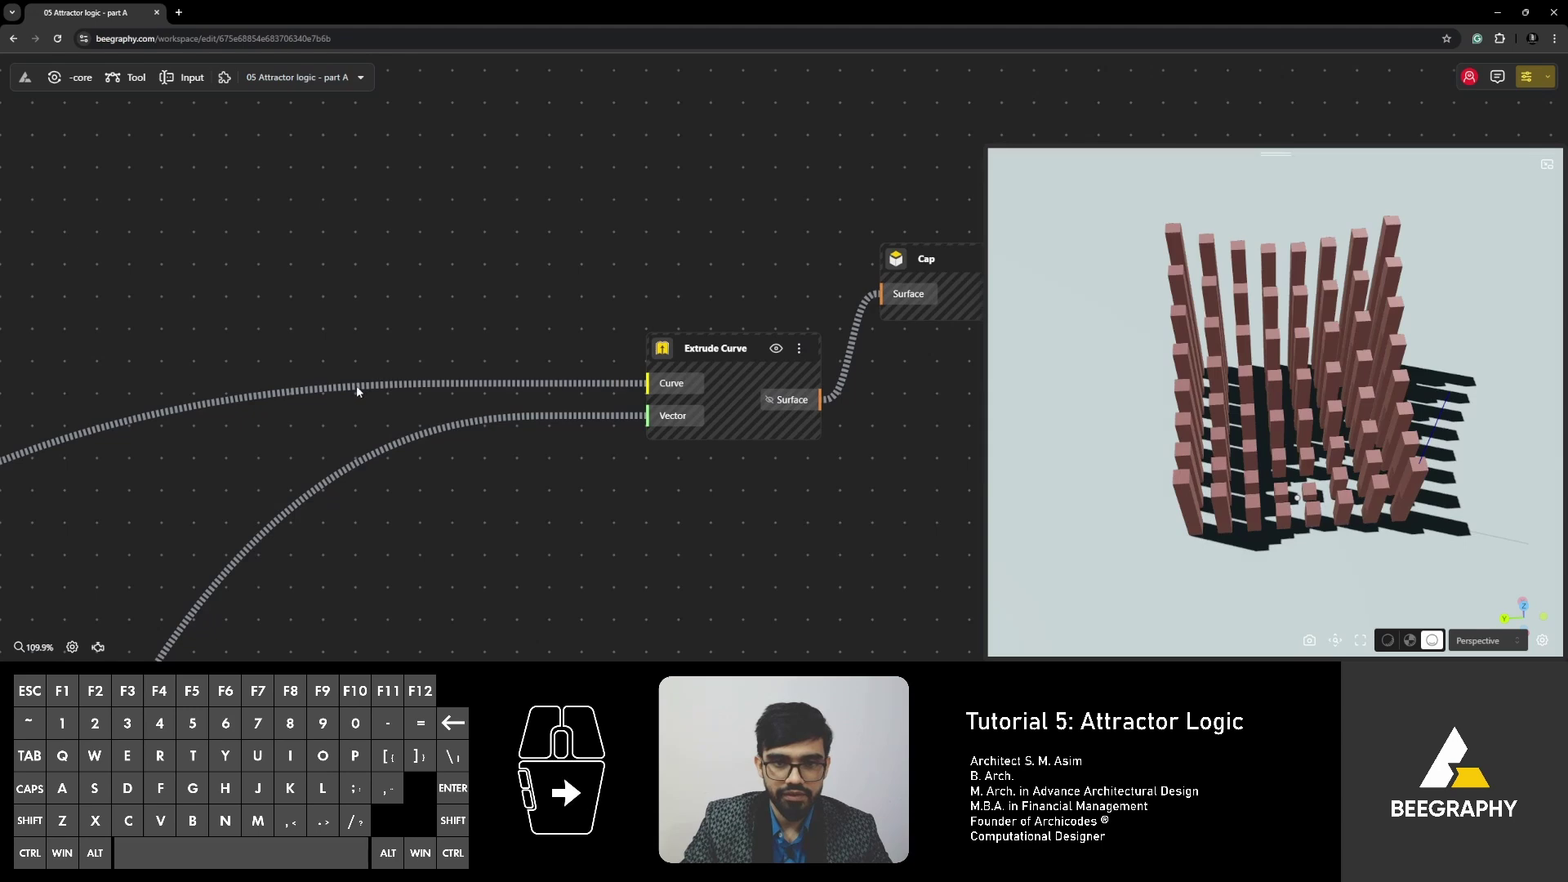
Insert a Relay node on the long wire into Extrude Curve's Curve input and place it farther back from that node.
scroll(608, 393, down, 3)
scroll(666, 379, down, 3)
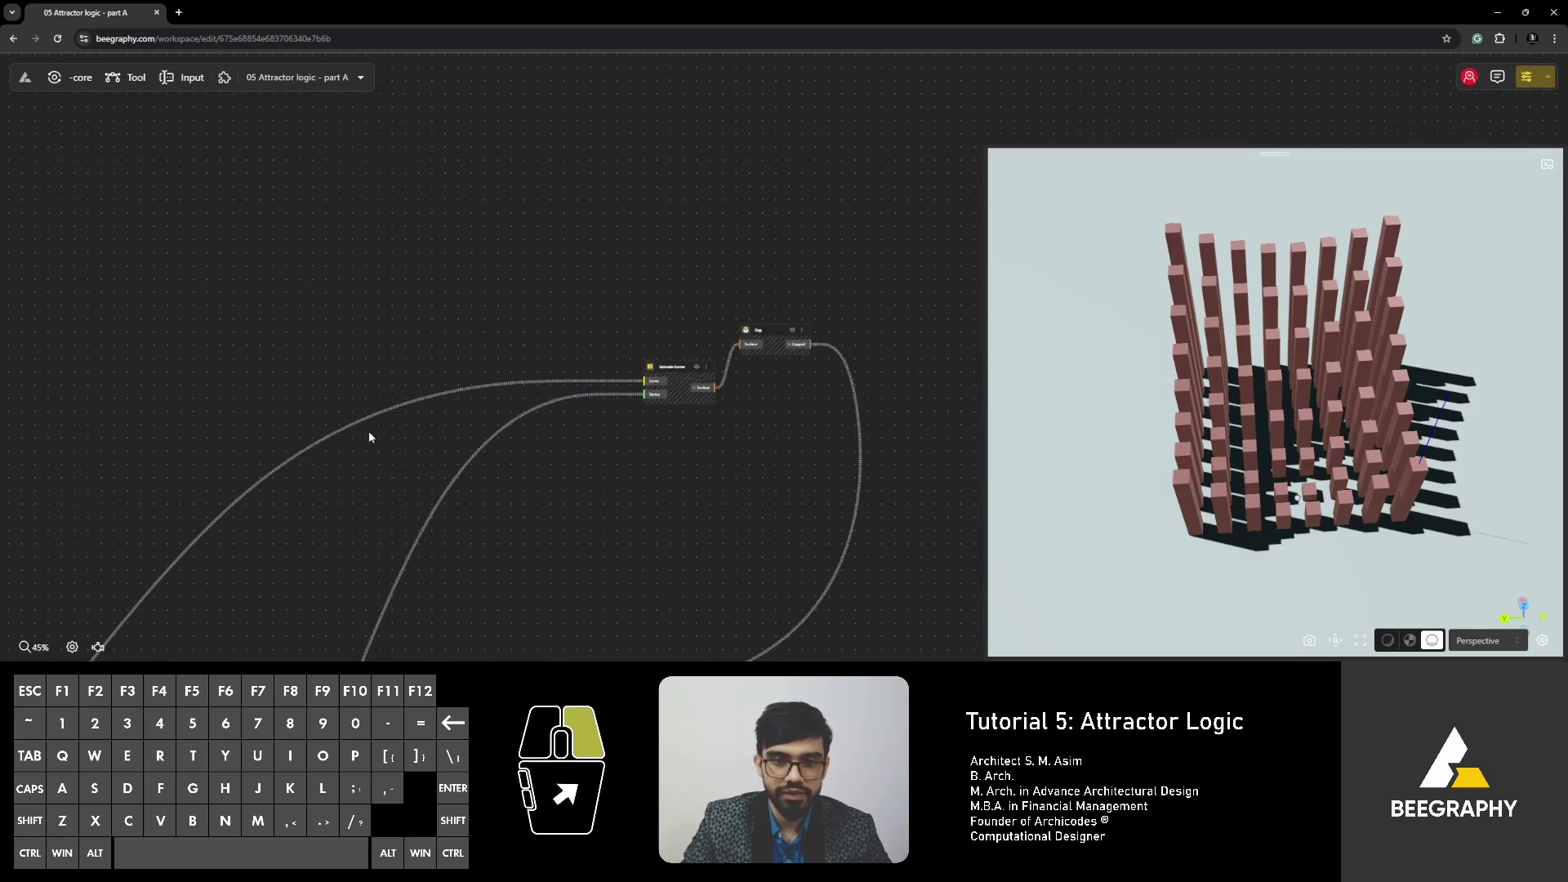
right_drag(370, 429, 588, 398)
scroll(410, 401, up, 3)
right_drag(410, 400, 339, 432)
drag(339, 433, 707, 384)
scroll(408, 449, down, 3)
scroll(915, 81, up, 5)
right_drag(707, 384, 460, 341)
double_click(385, 350)
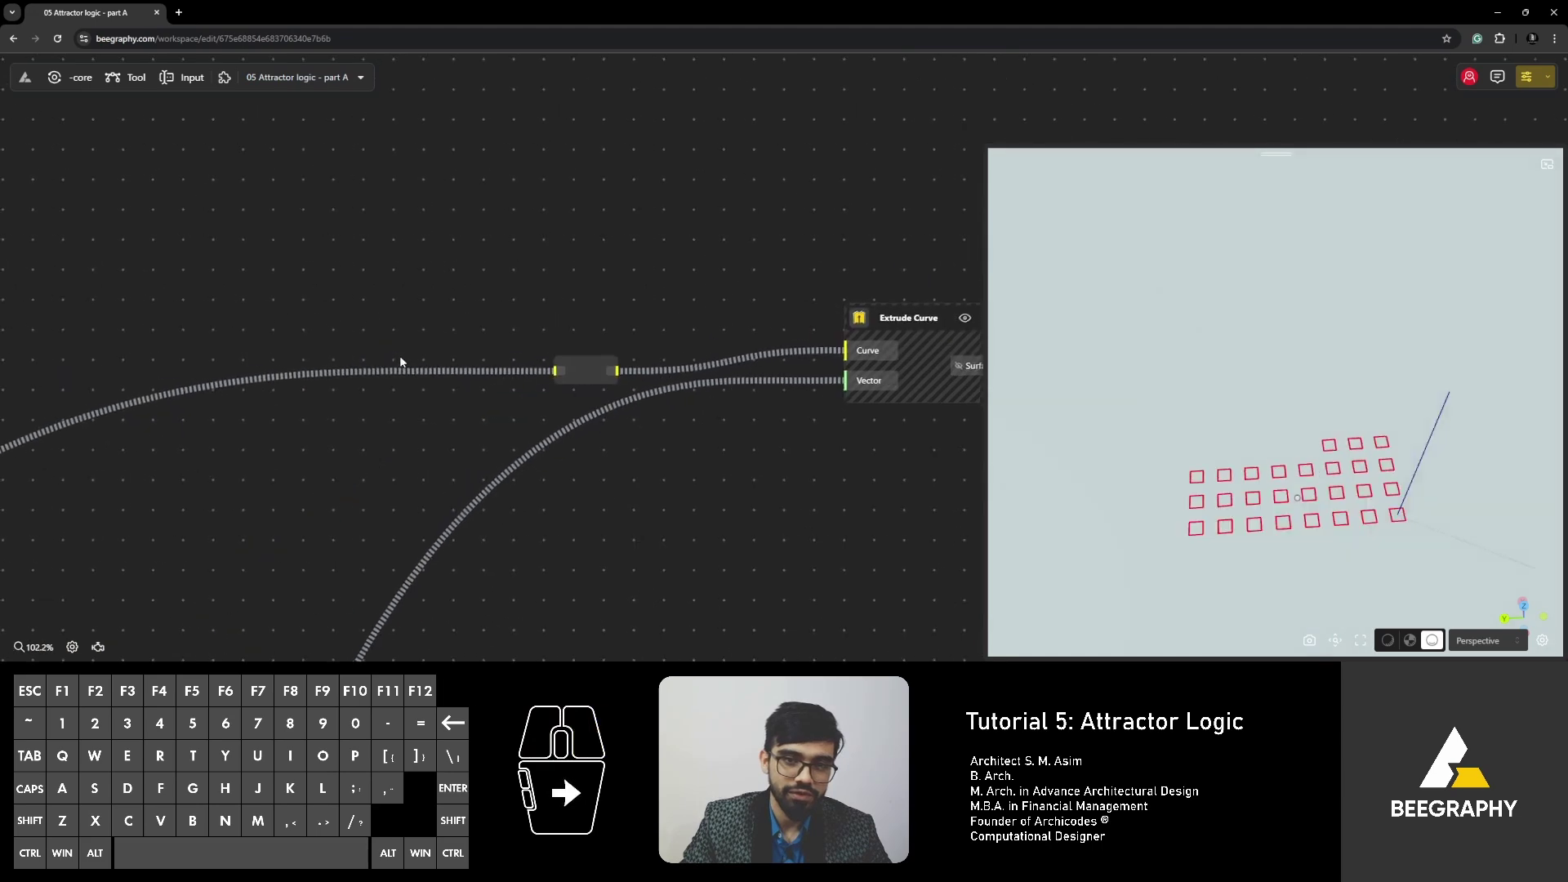
drag(585, 374, 402, 336)
Insert a Relay node on the wire into Extrude Curve's Vector input and place it just below the Curve wire's Relay.
double_click(559, 436)
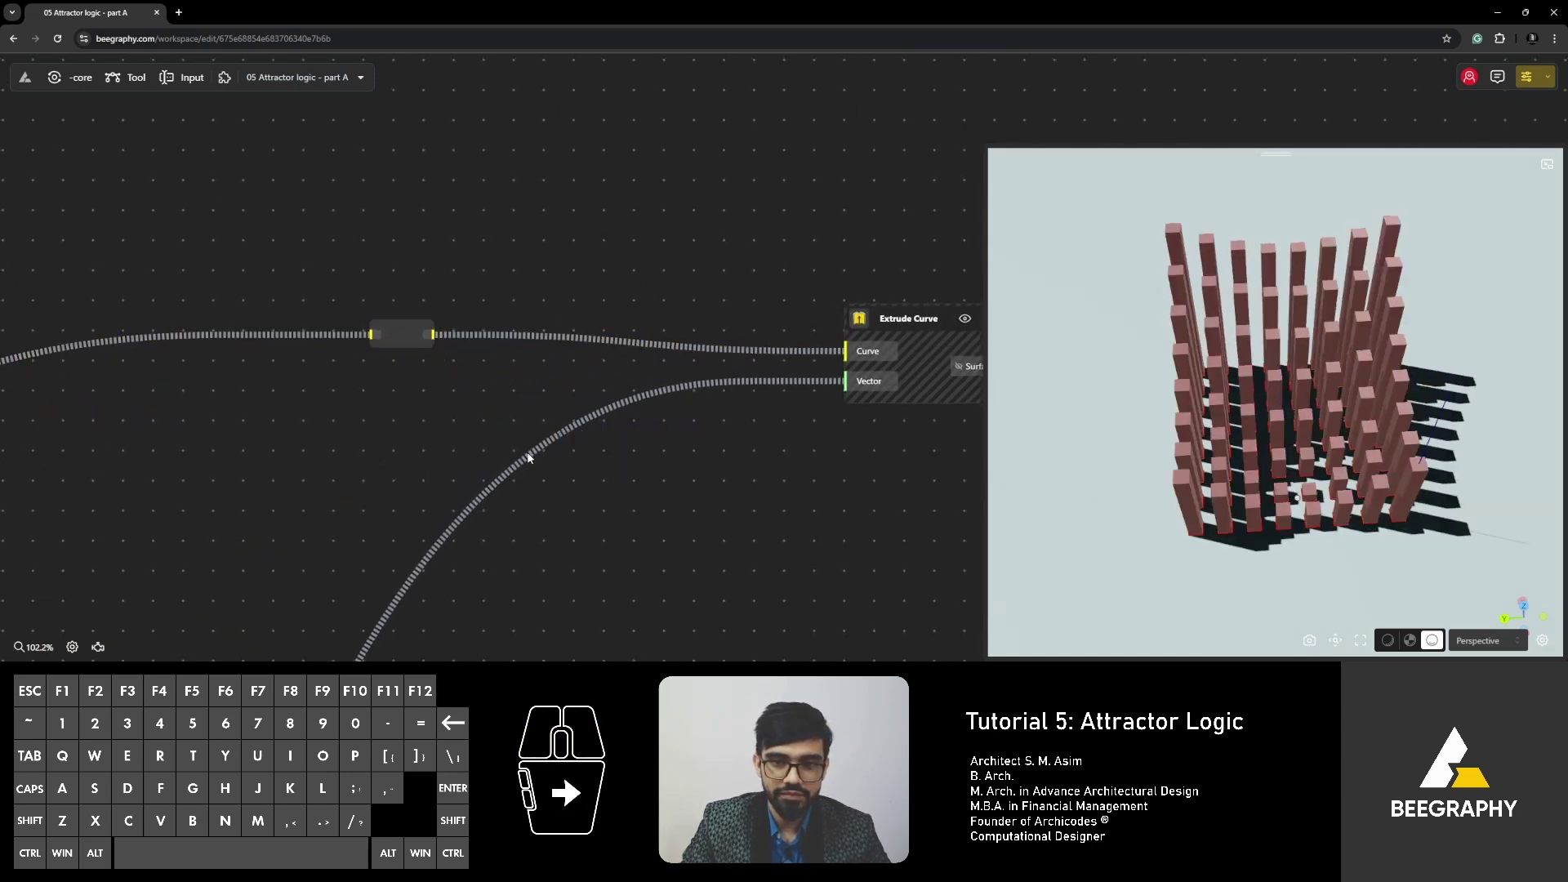
double_click(537, 462)
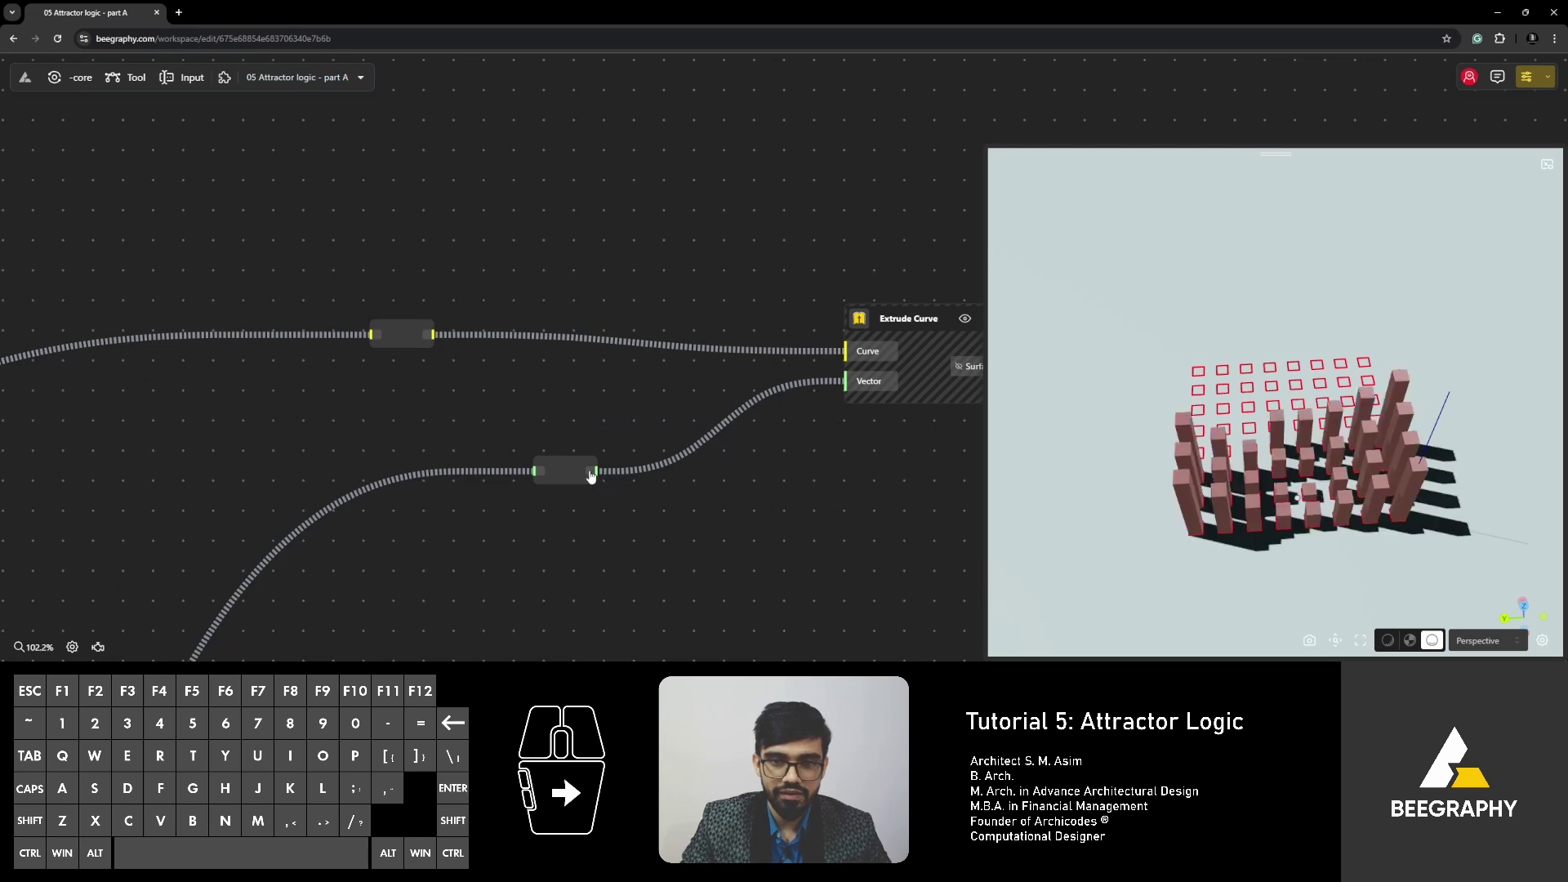
drag(597, 470, 378, 345)
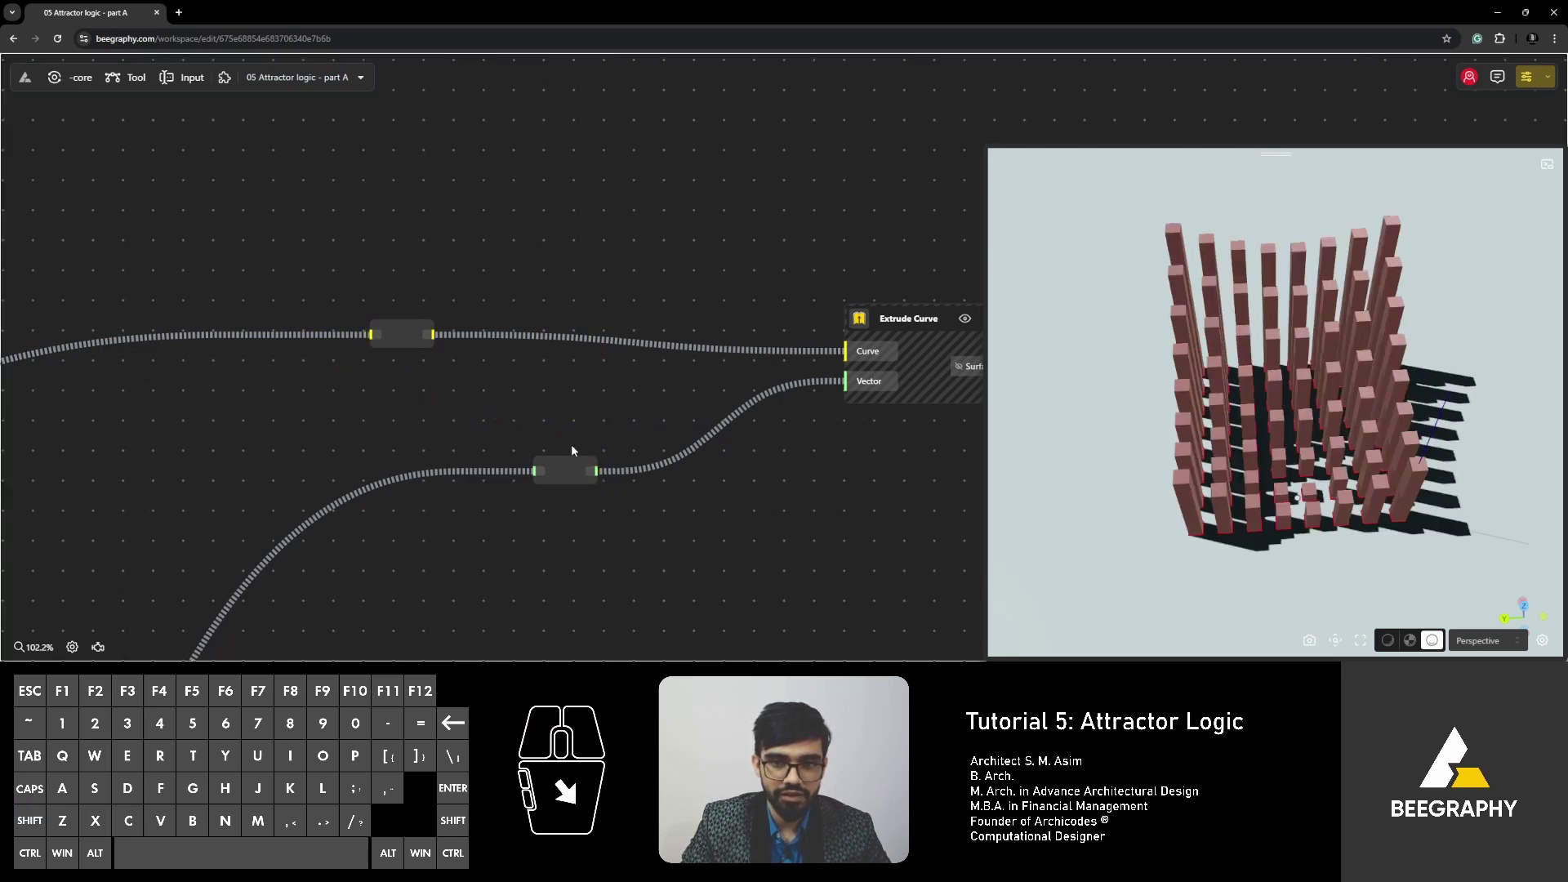
shift+drag(597, 470, 395, 443)
click(544, 466)
click(405, 341)
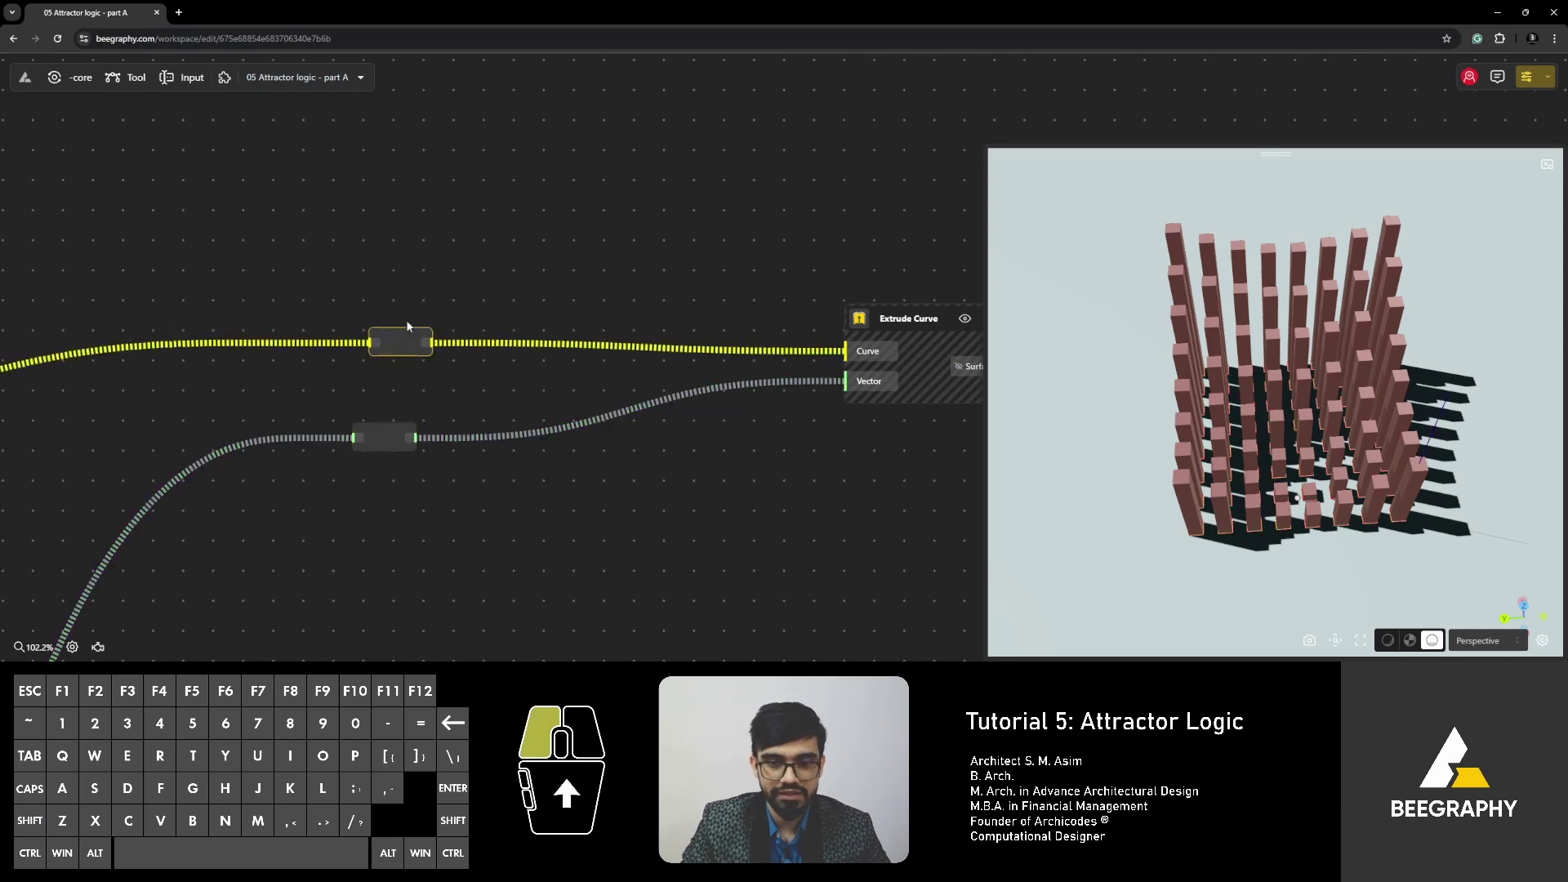
Remove the Relay from the Vector wire and move the Curve wire's Relay closer to Extrude Curve.
scroll(509, 380, left, 3)
click(529, 441)
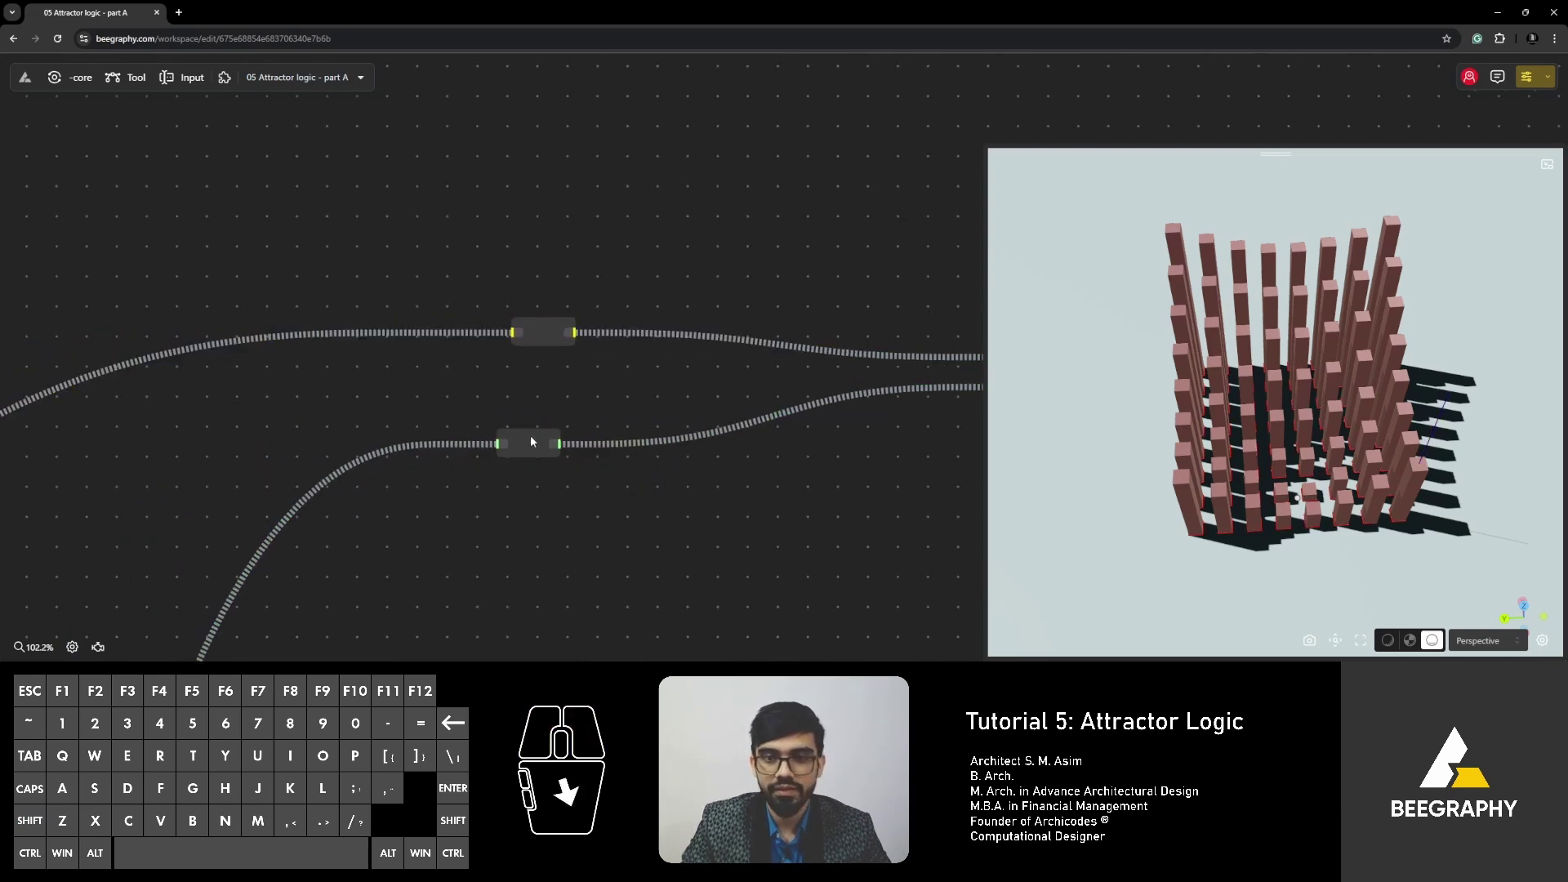
scroll(504, 380, down, 5)
drag(524, 360, 596, 343)
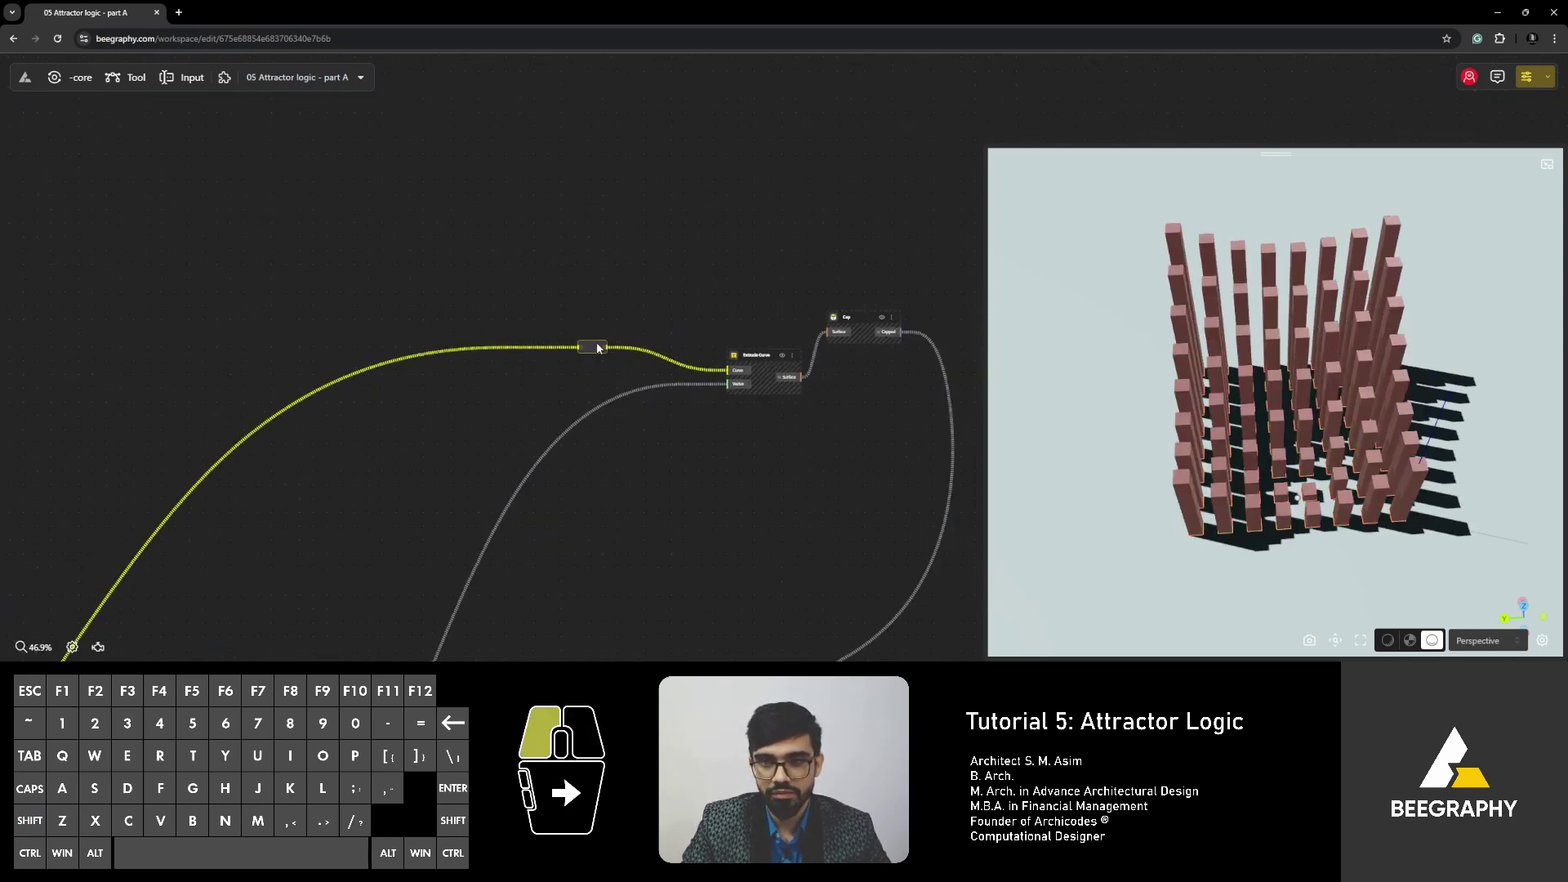
Reposition the Relay on the wire between Curve Length and VectorZ so that it sits below Curve Length.
scroll(502, 404, down, 3)
right_drag(532, 437, 455, 434)
scroll(465, 445, up, 3)
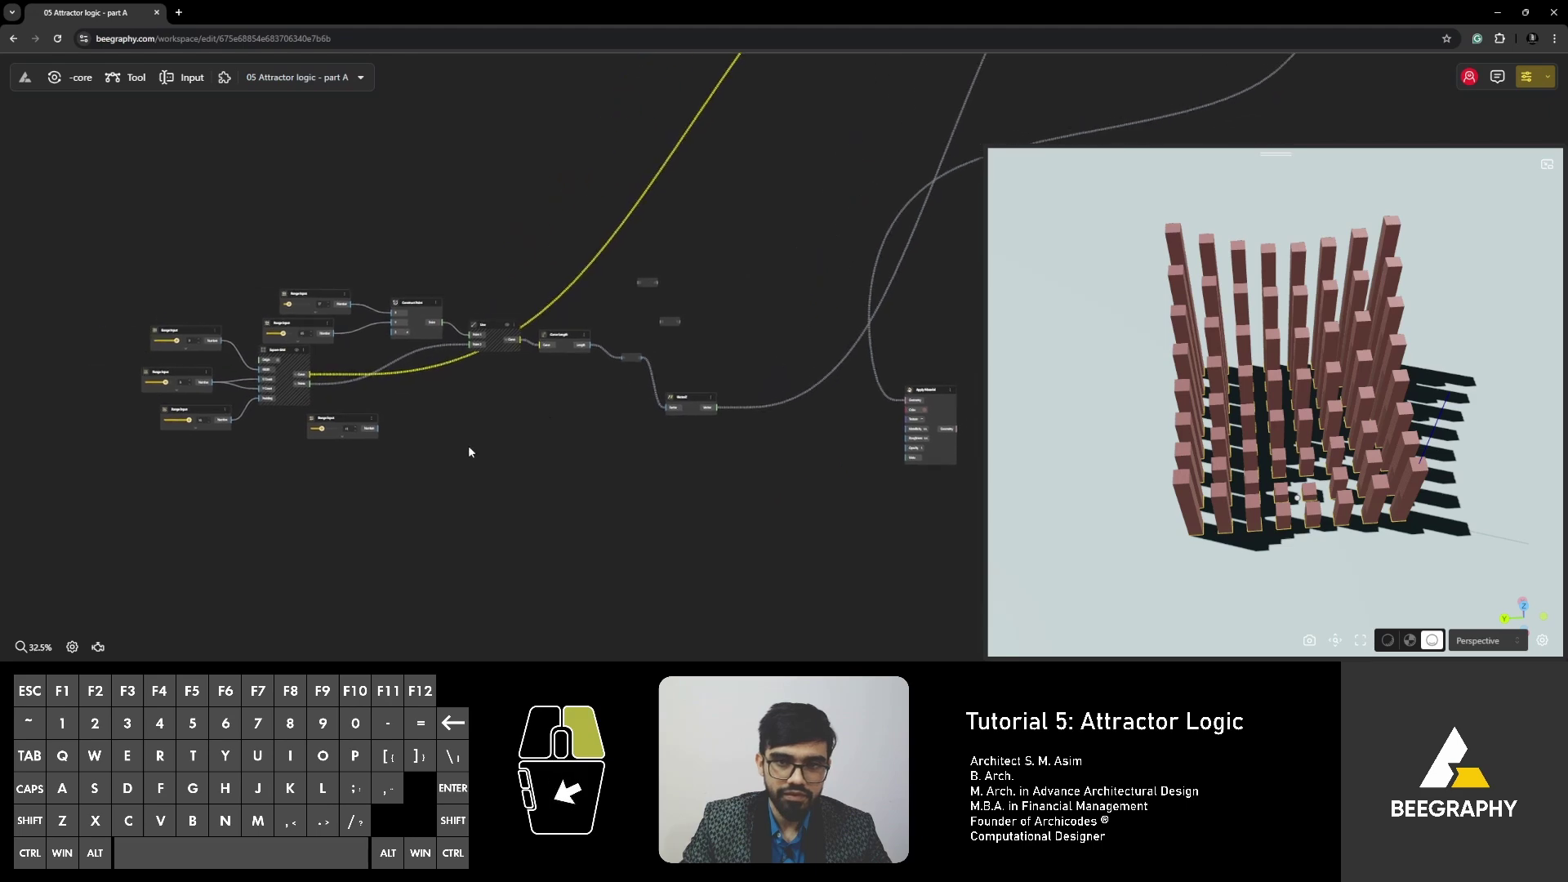
scroll(545, 277, up, 5)
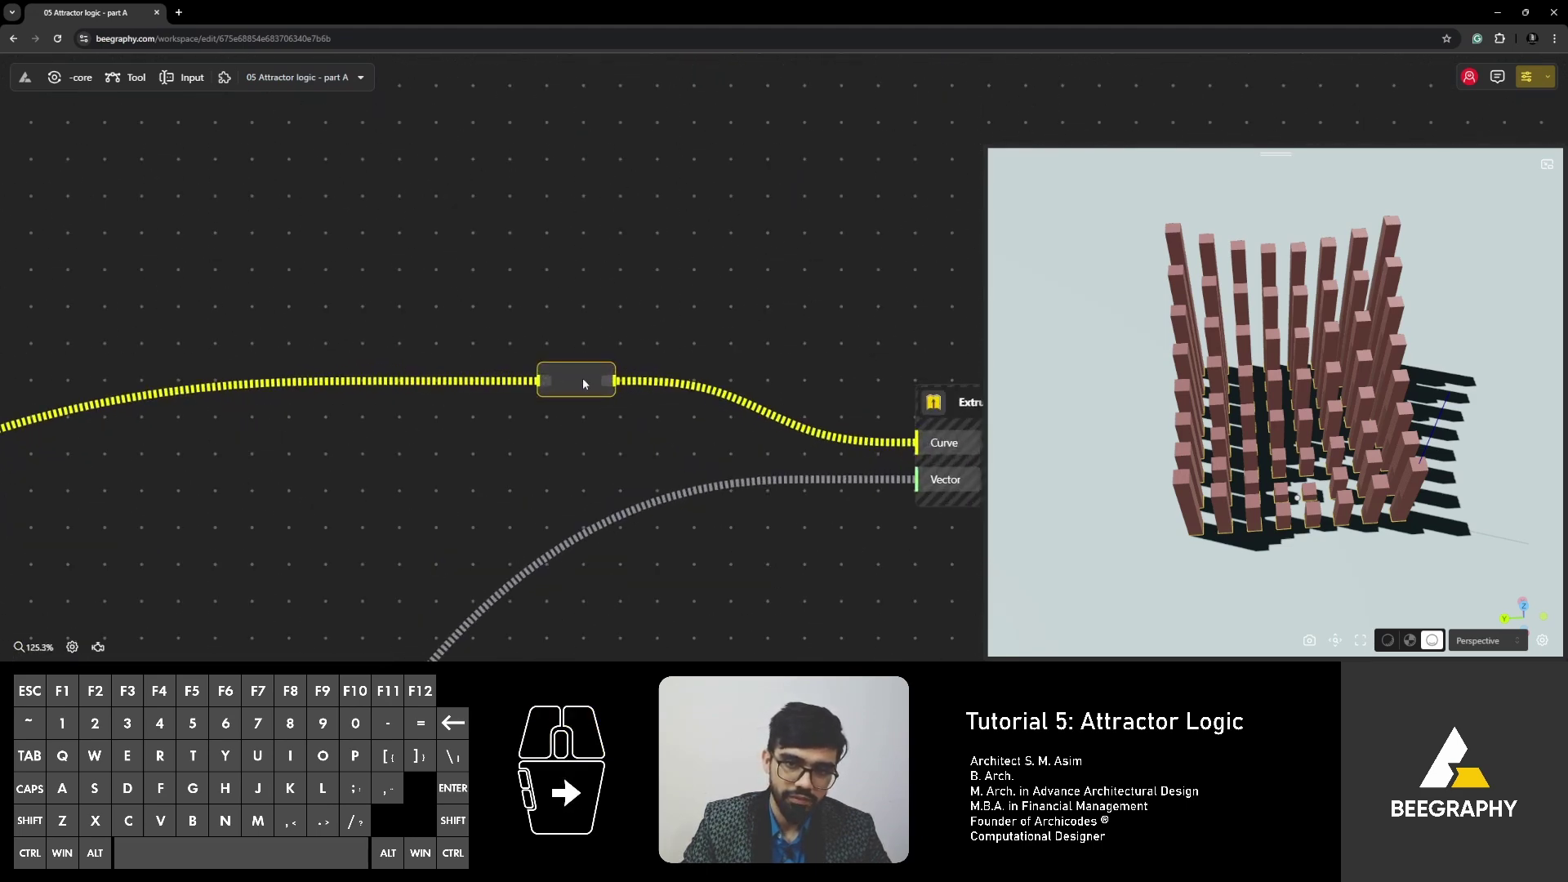
click(620, 312)
scroll(620, 315, down, 8)
scroll(455, 409, up, 10)
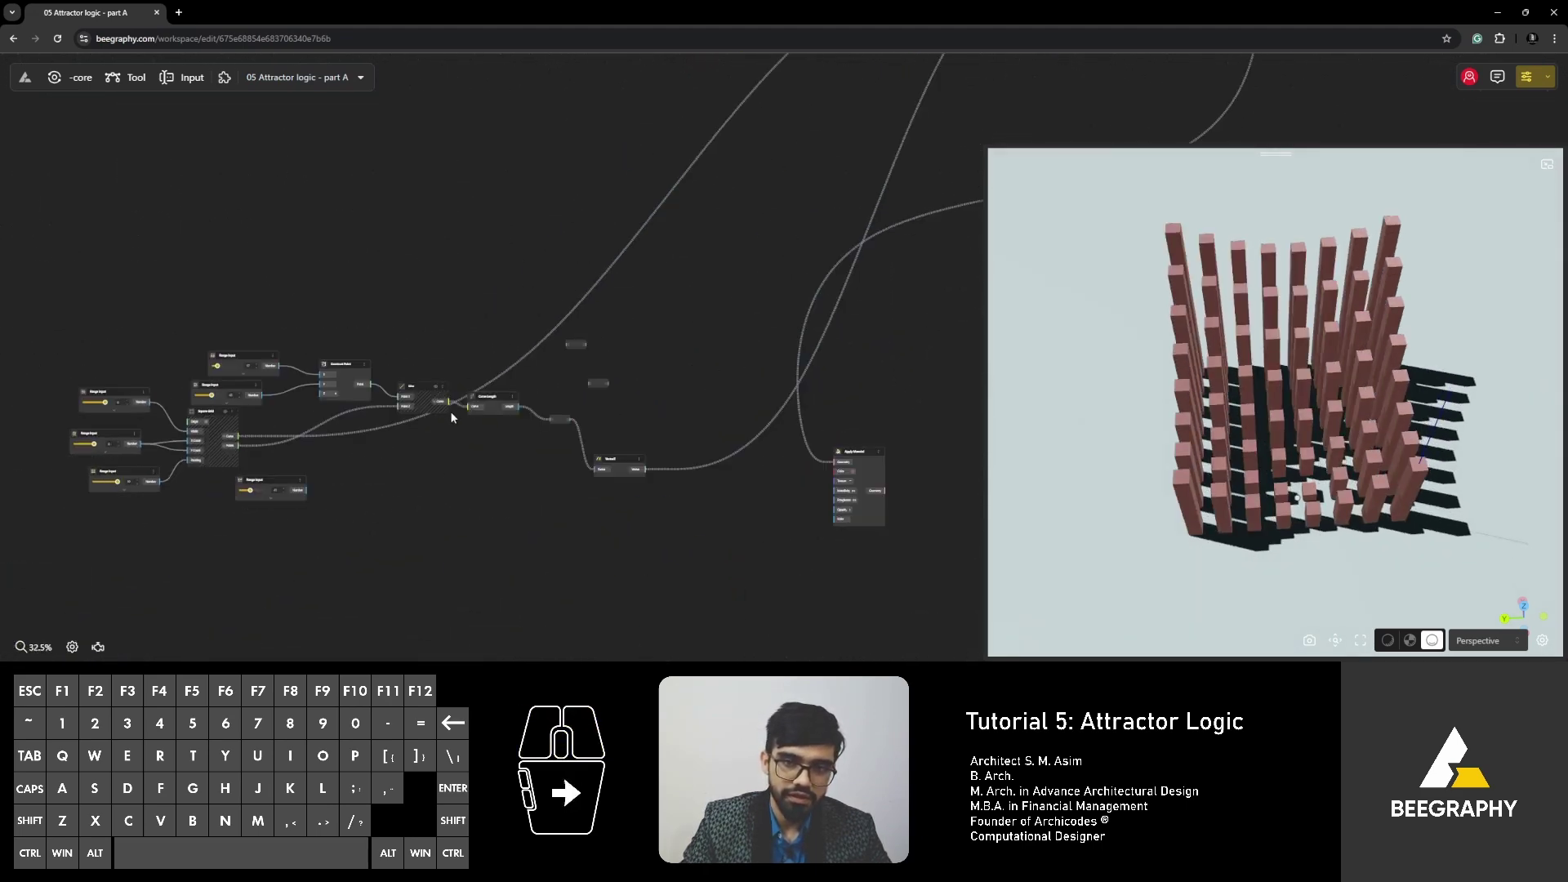
drag(520, 484, 536, 399)
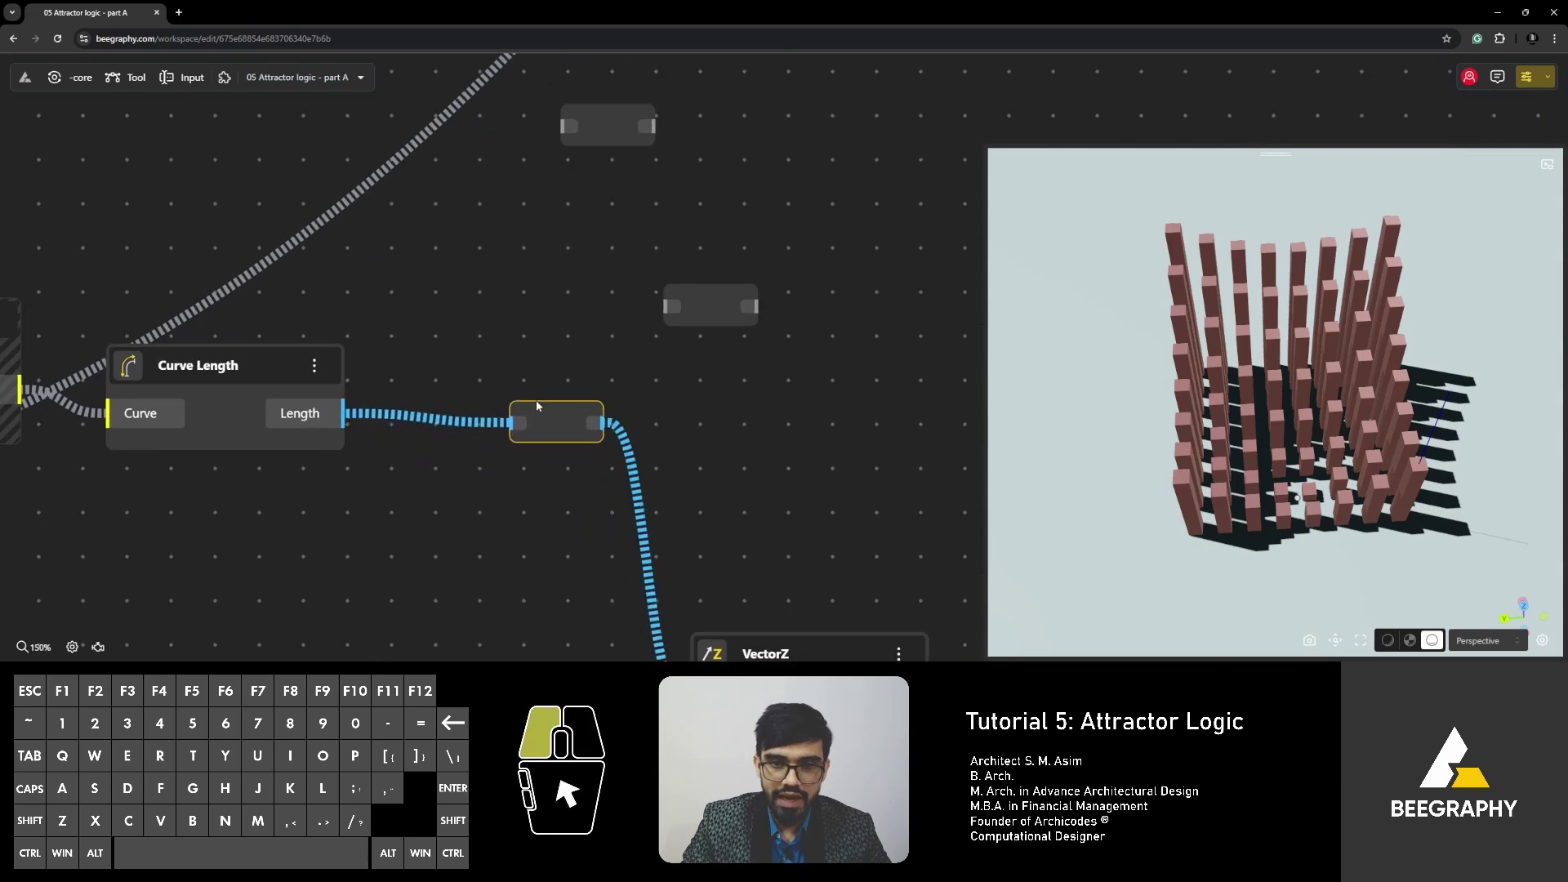
click(541, 301)
drag(542, 273, 518, 389)
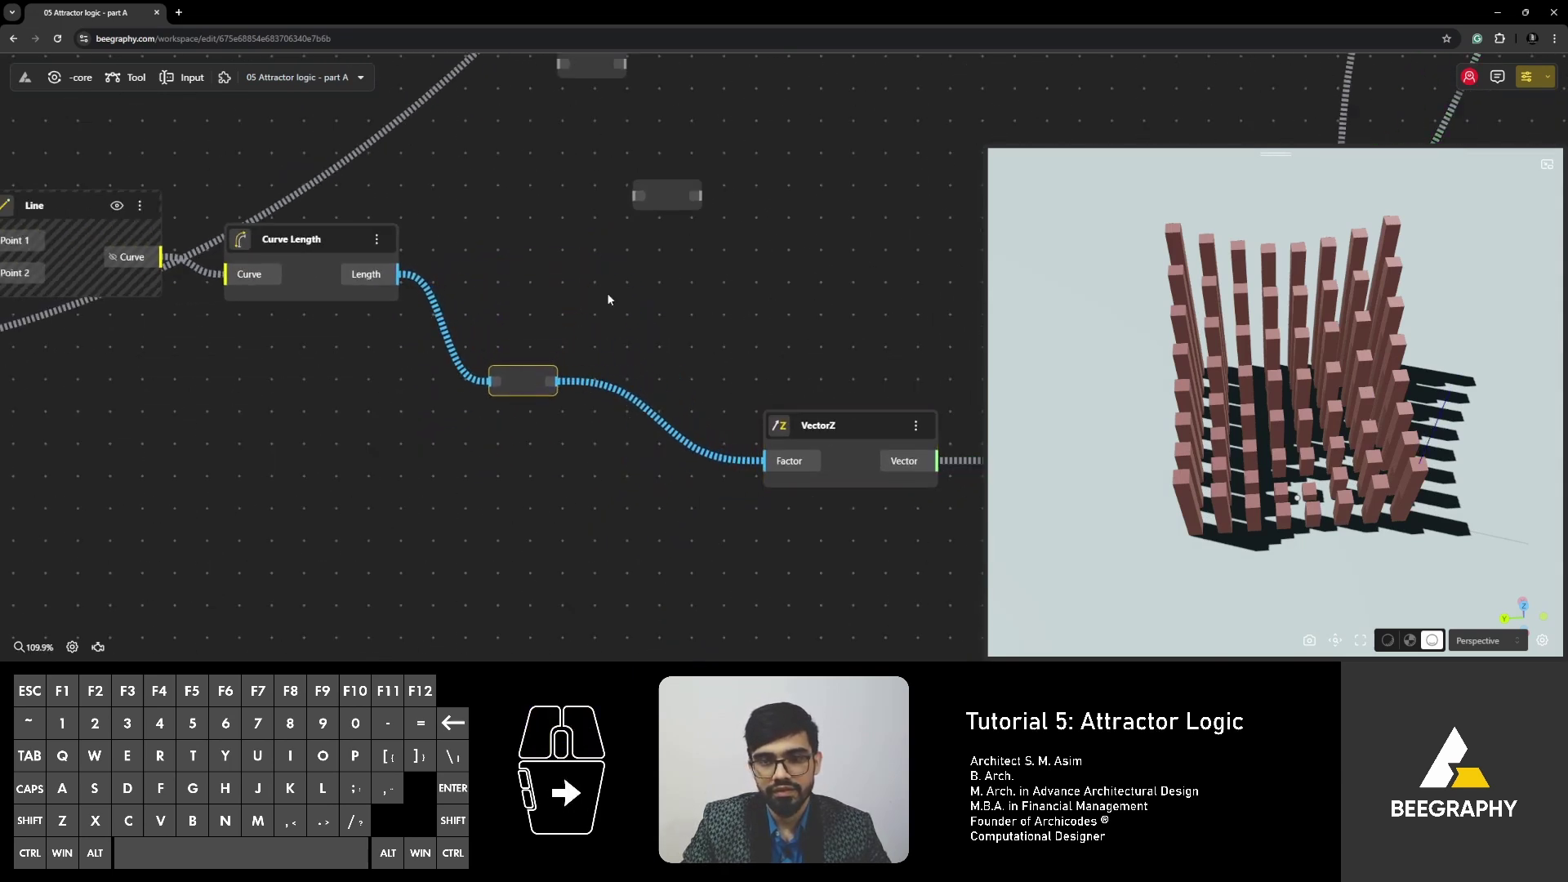
Add a Division node and place it just below the Relay between Curve Length and VectorZ.
double_click(585, 329)
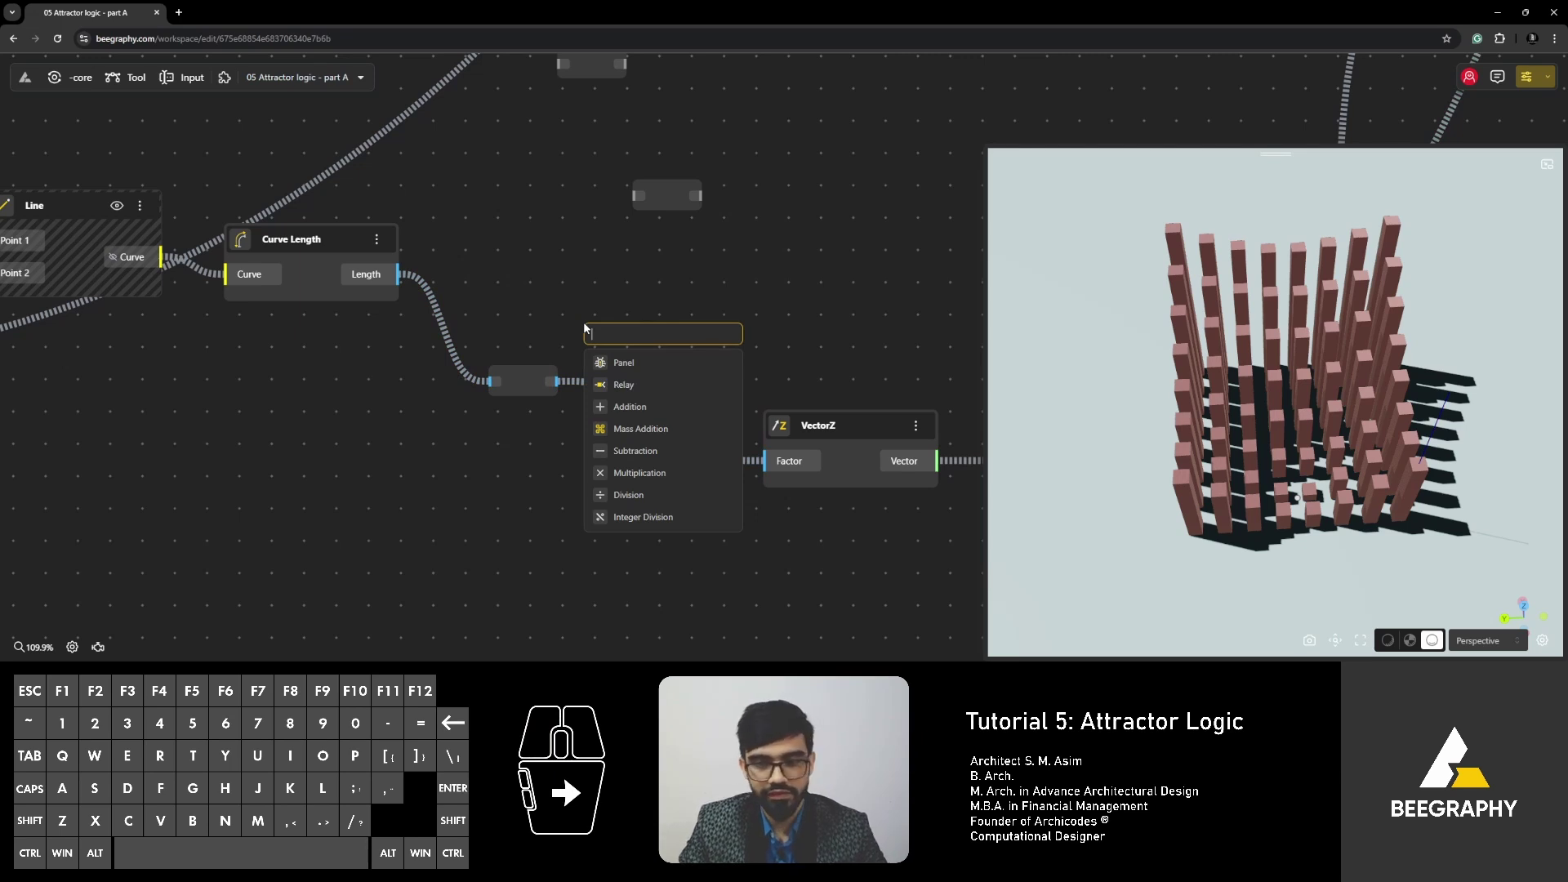
text(/)
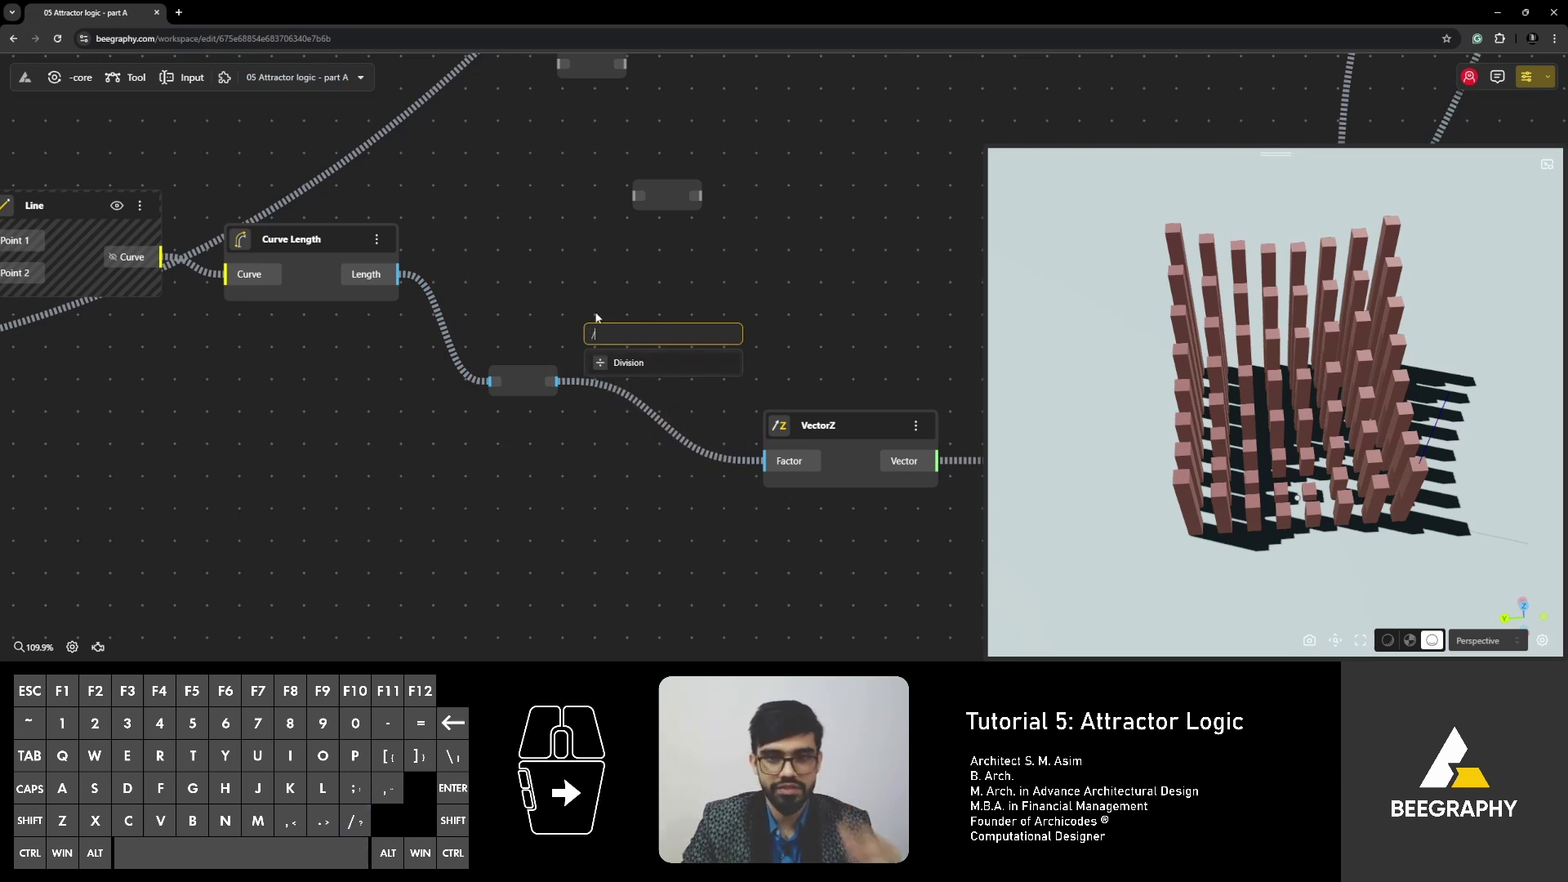
click(626, 364)
drag(625, 342, 550, 429)
Add a Range Input with the value 2 and connect its Number output to the Division node's A input.
double_click(350, 498)
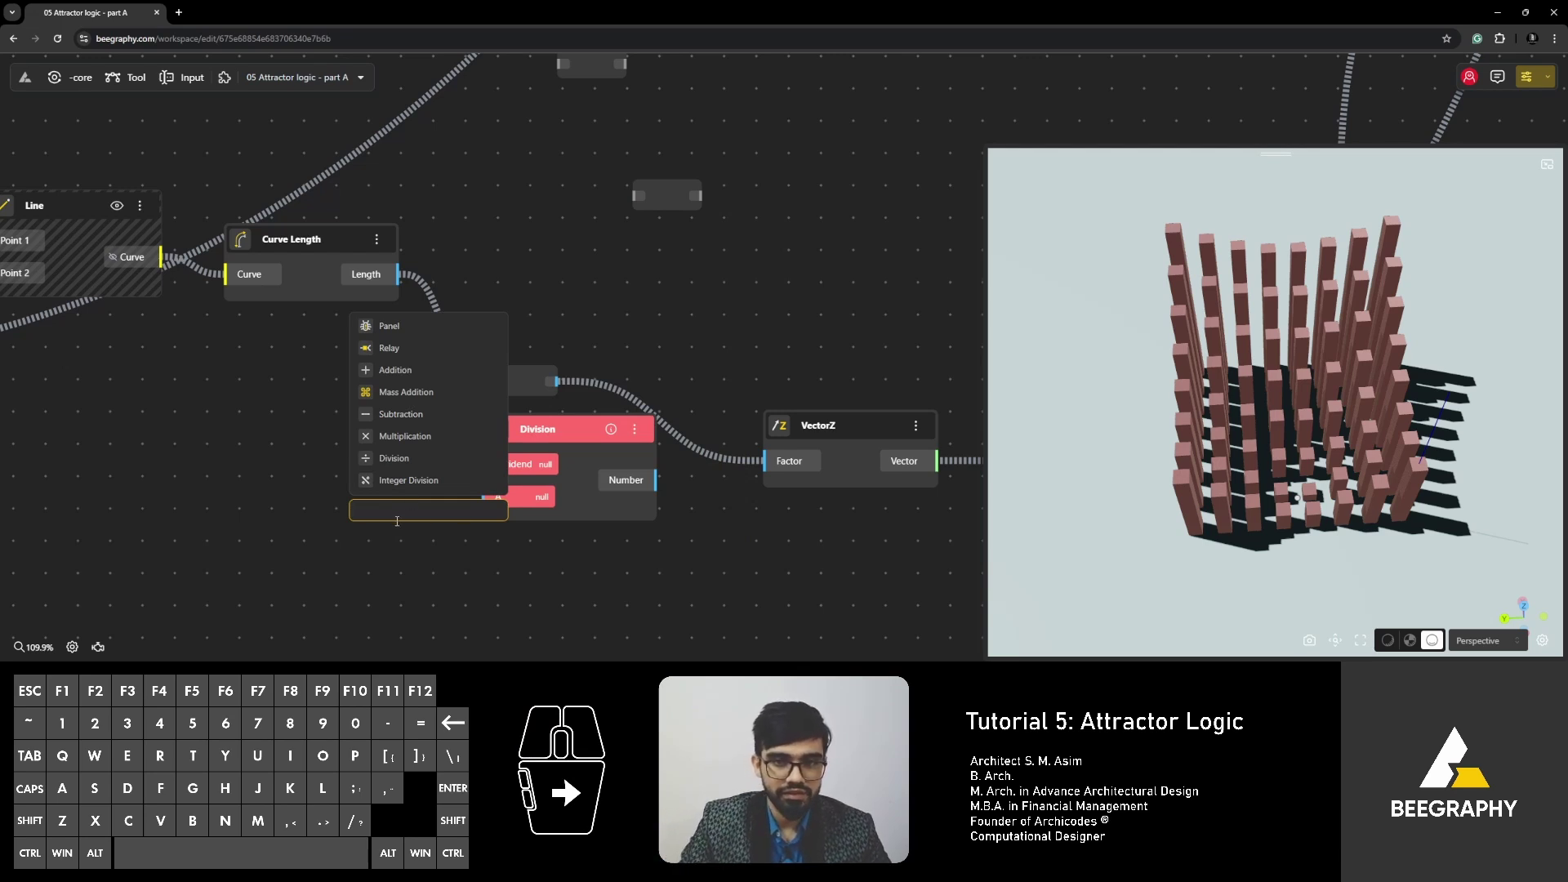
text(z)
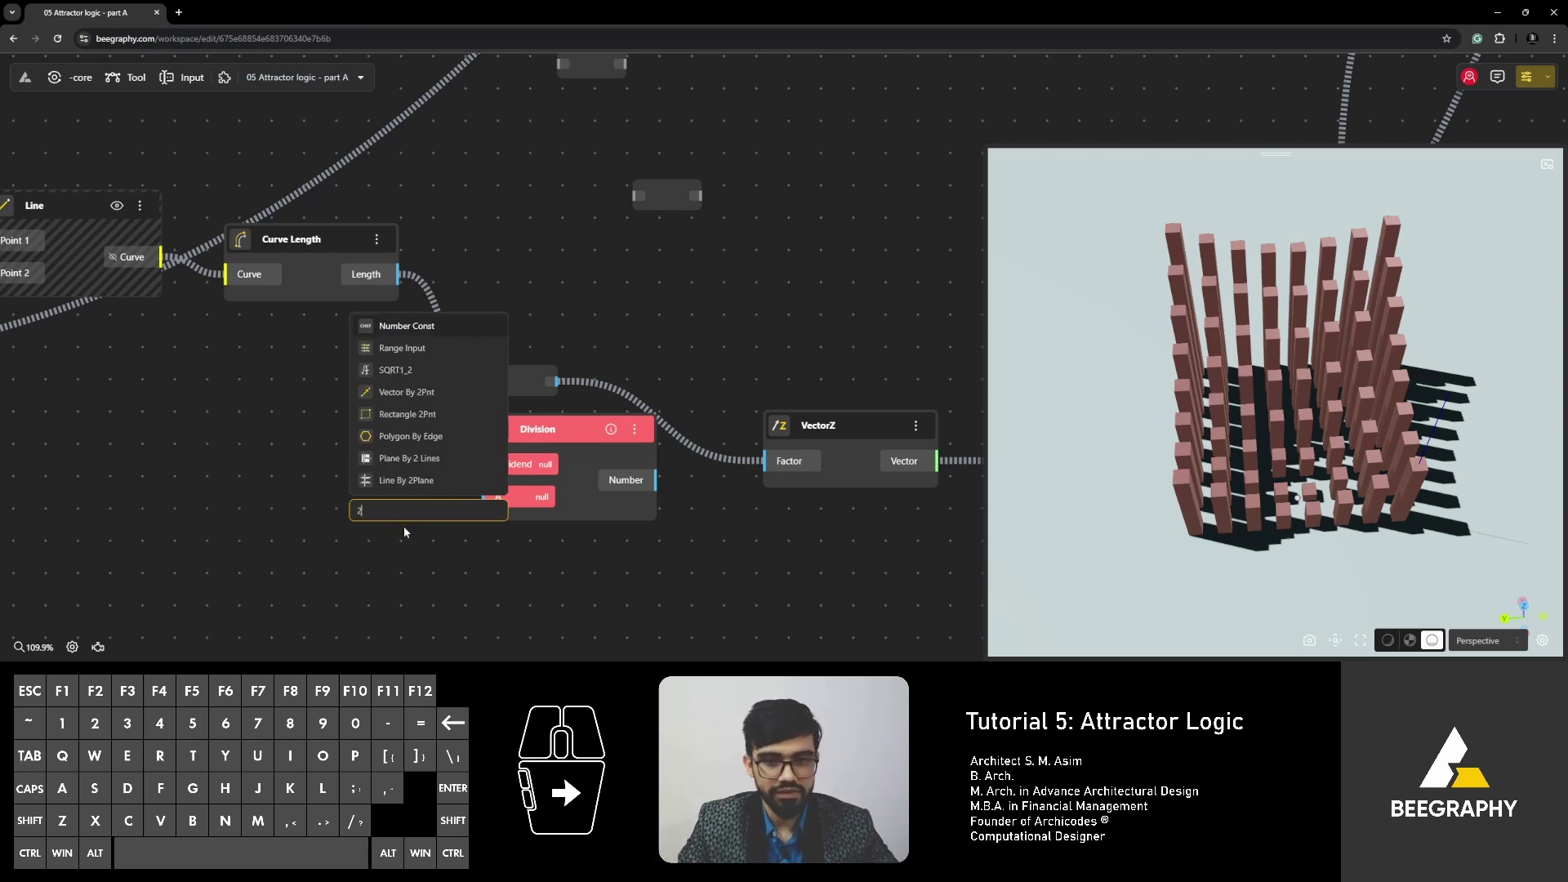
click(402, 348)
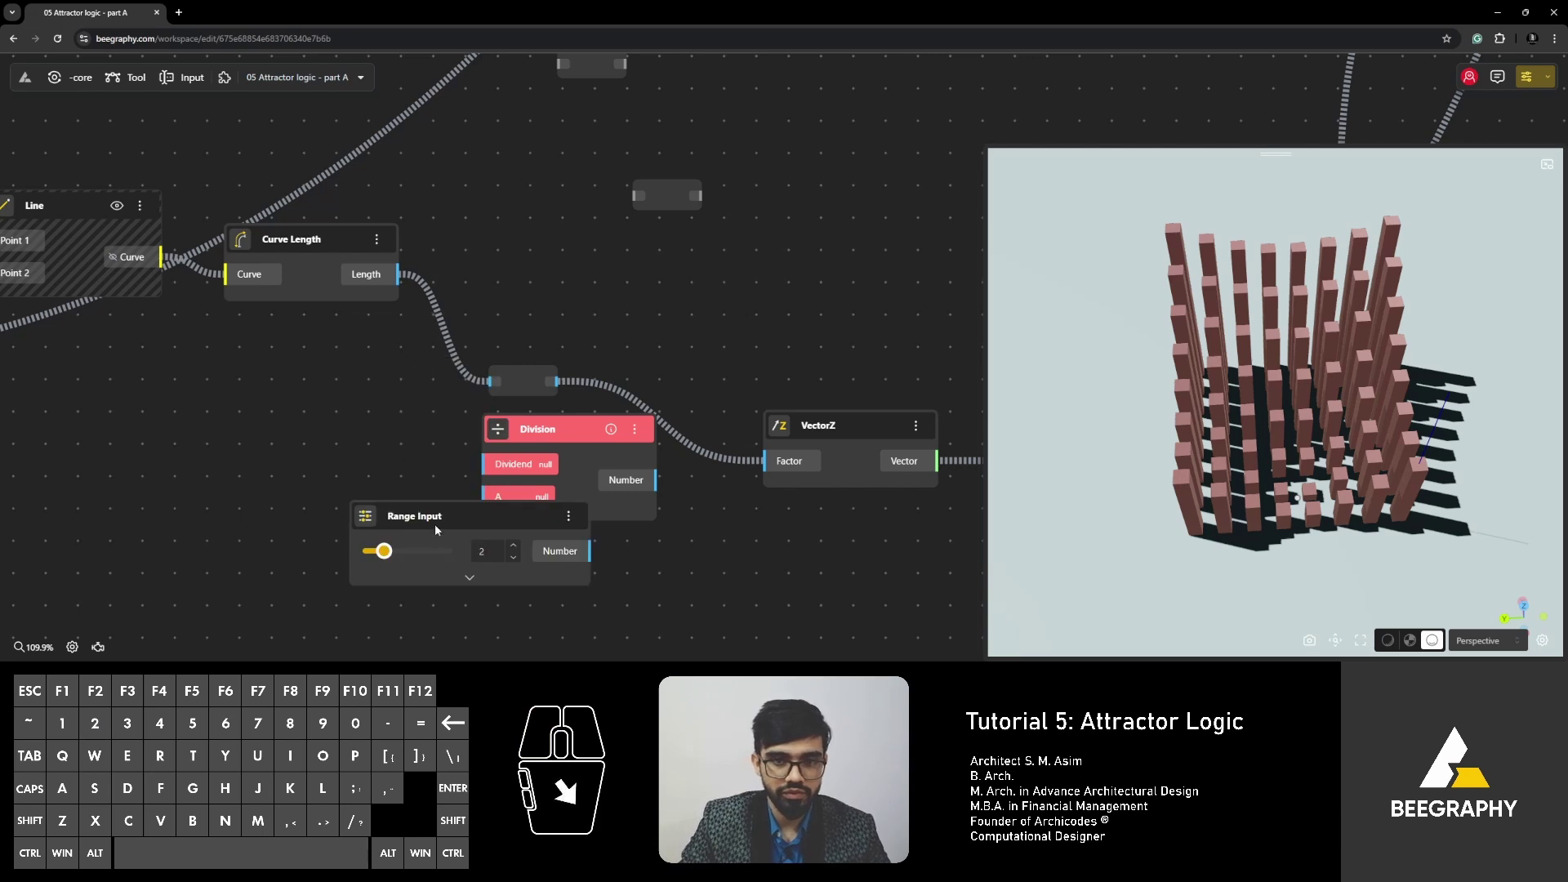
drag(434, 523, 207, 464)
drag(335, 497, 485, 495)
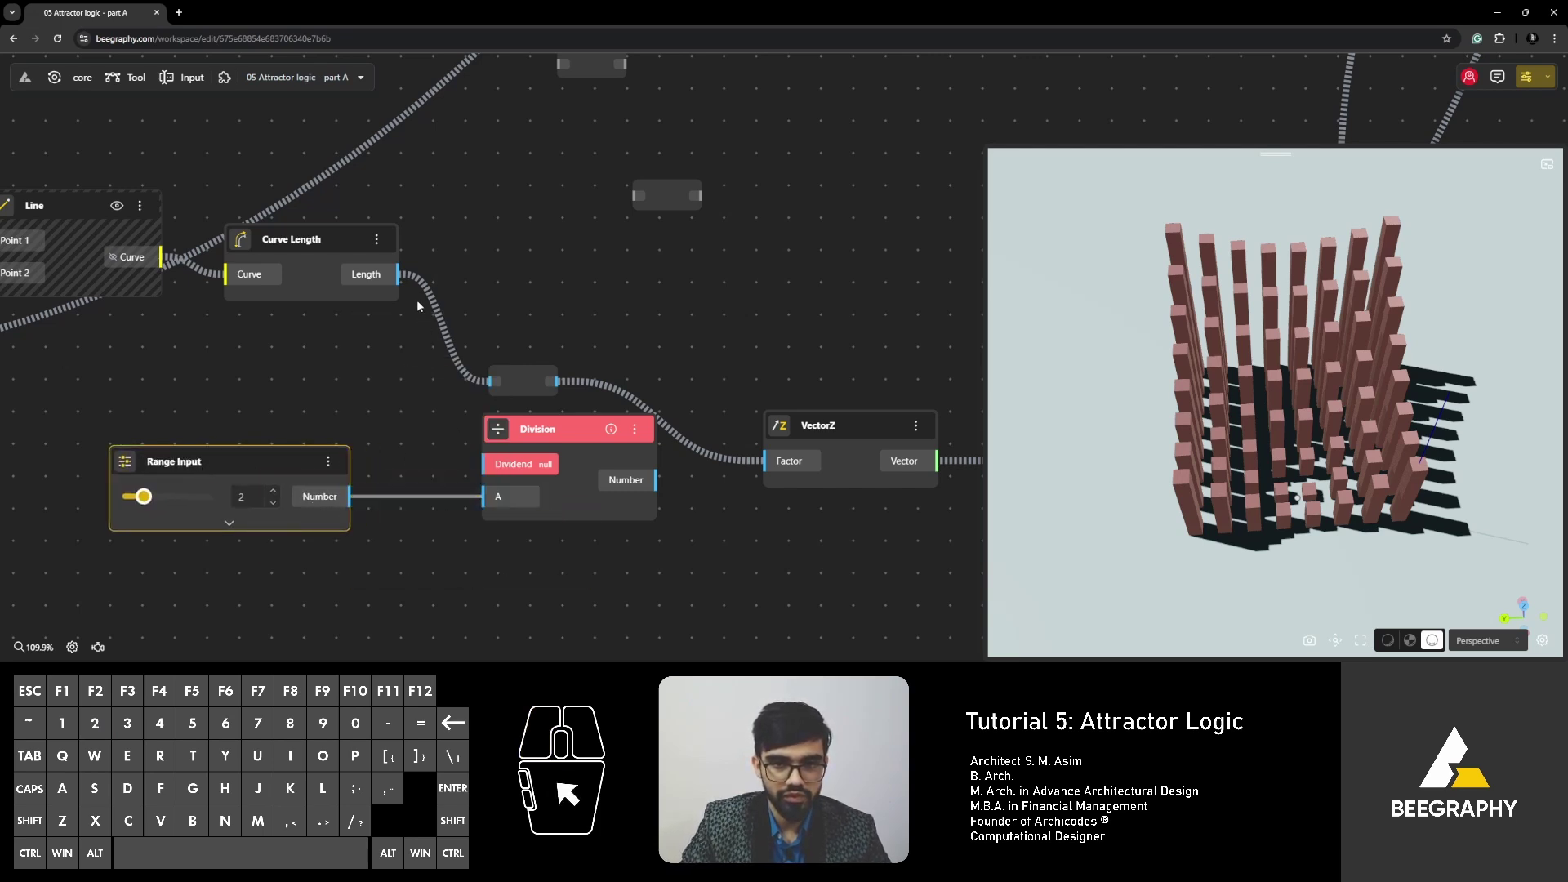
Replace the Relay with the Division node, wiring Curve Length's Length into Dividend and Division's Number into VectorZ's Factor.
drag(390, 279, 485, 464)
click(517, 379)
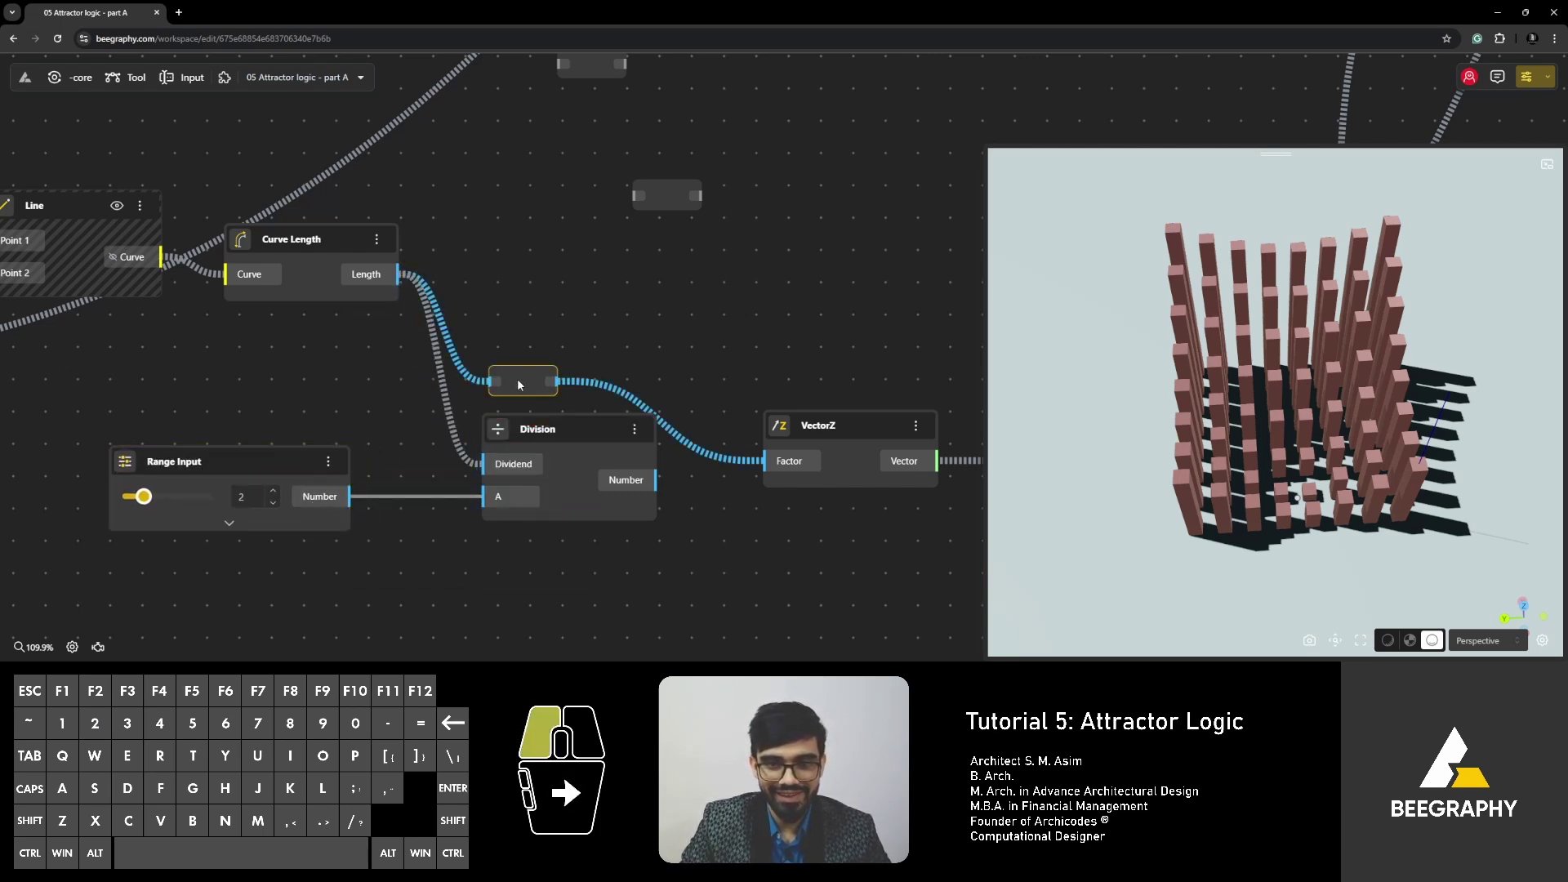
drag(566, 429, 571, 384)
drag(659, 434, 762, 462)
drag(1332, 457, 1315, 428)
drag(575, 399, 601, 380)
drag(399, 274, 512, 401)
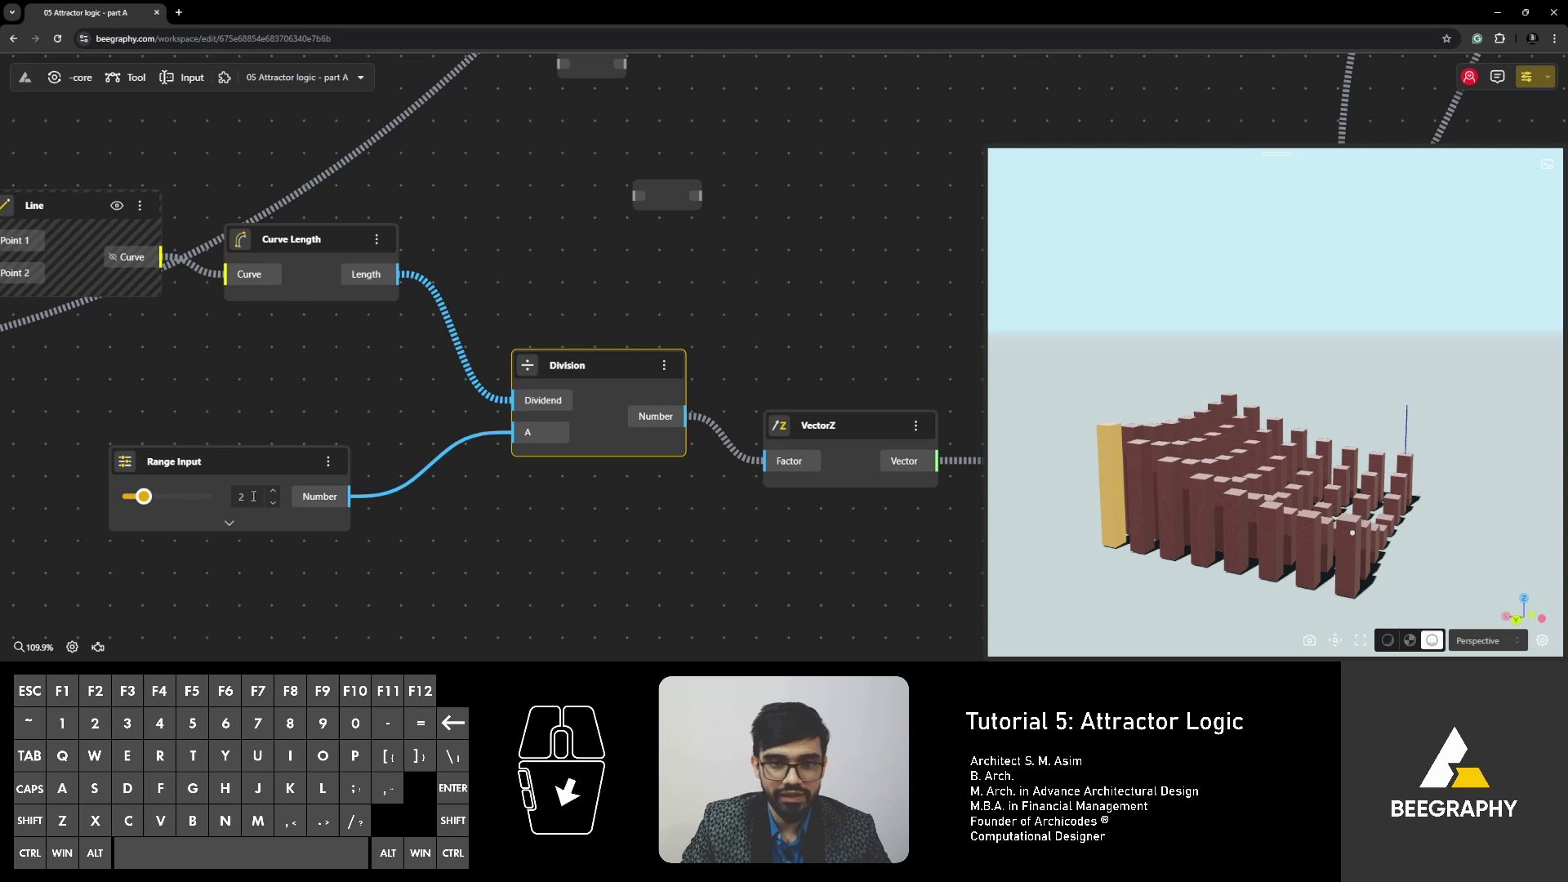
Set the Range Input feeding Division's A input to 3 and inspect the shortened extrusions in the 3D view.
mouse_move(144, 497)
mouse_down()
mouse_move(182, 502)
mouse_move(150, 502)
mouse_up()
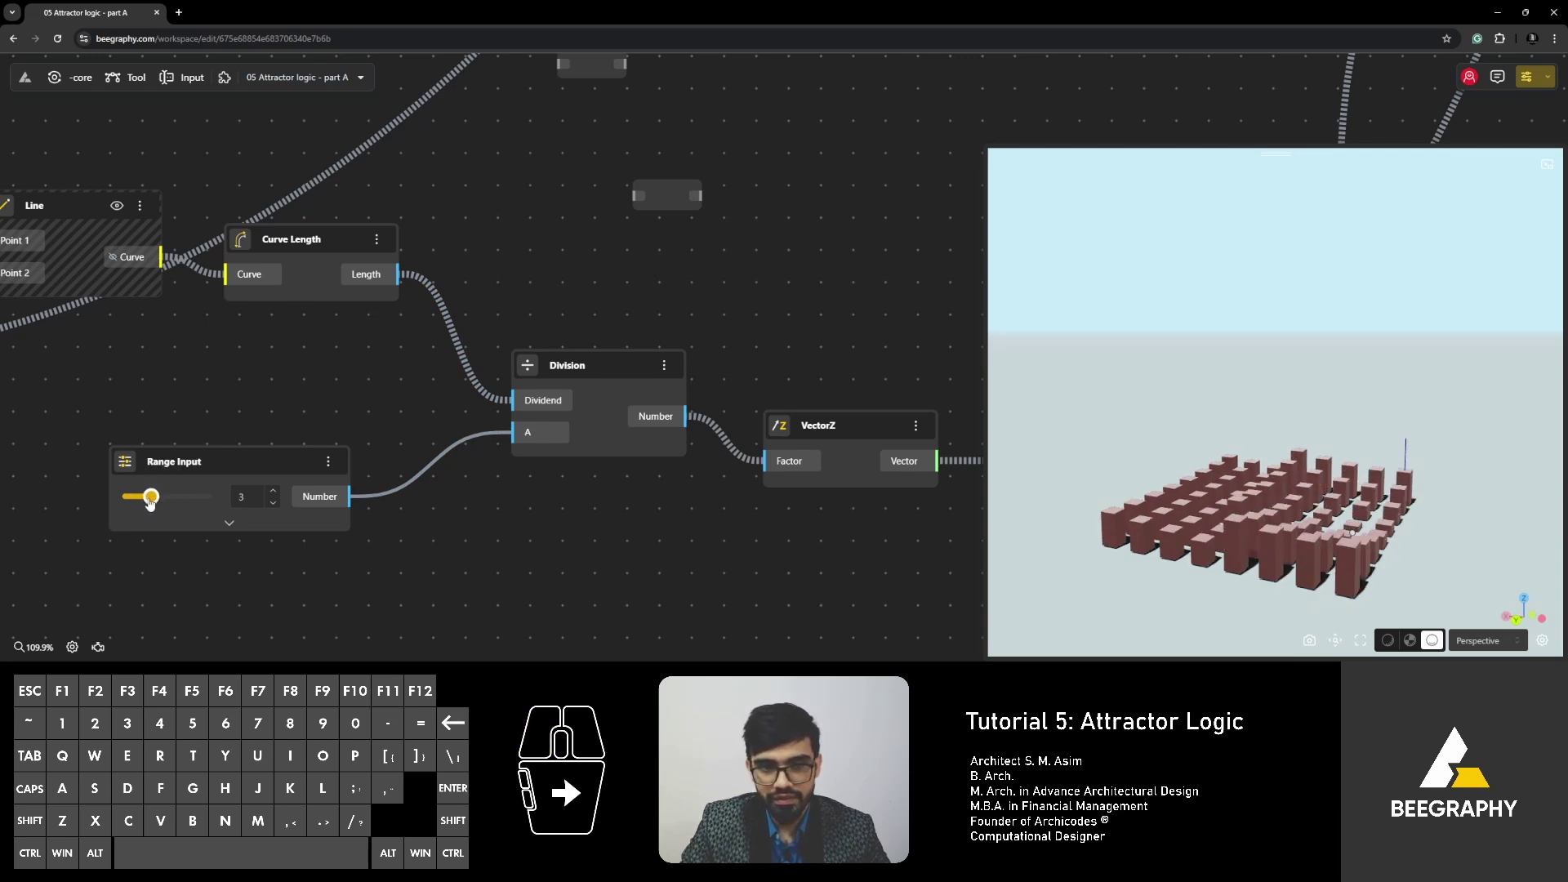
click(532, 512)
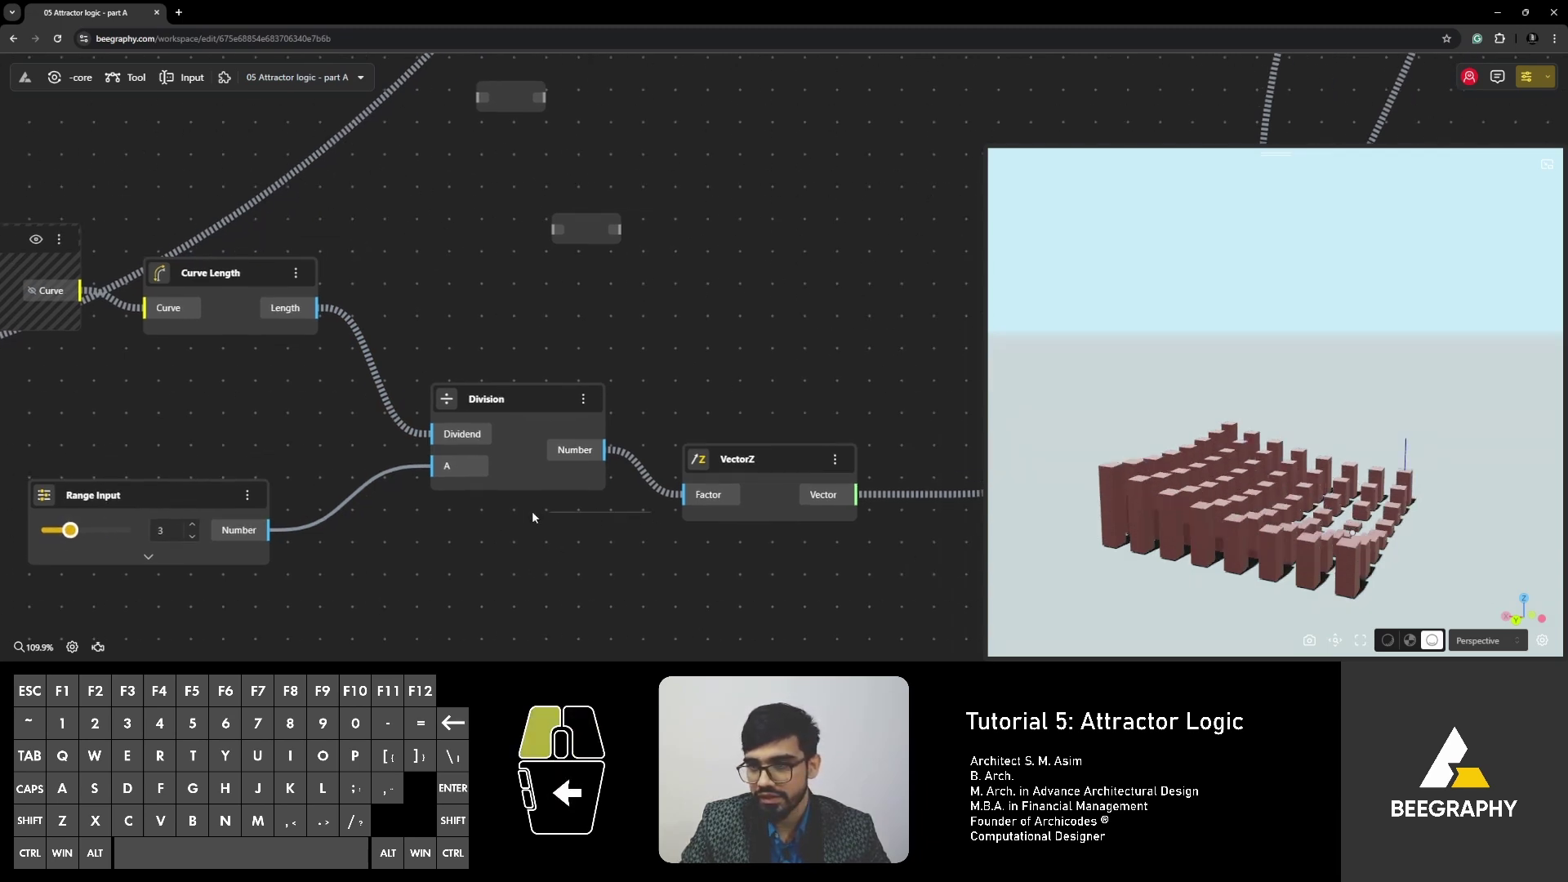
right_drag(693, 343, 635, 437)
drag(1188, 449, 1302, 477)
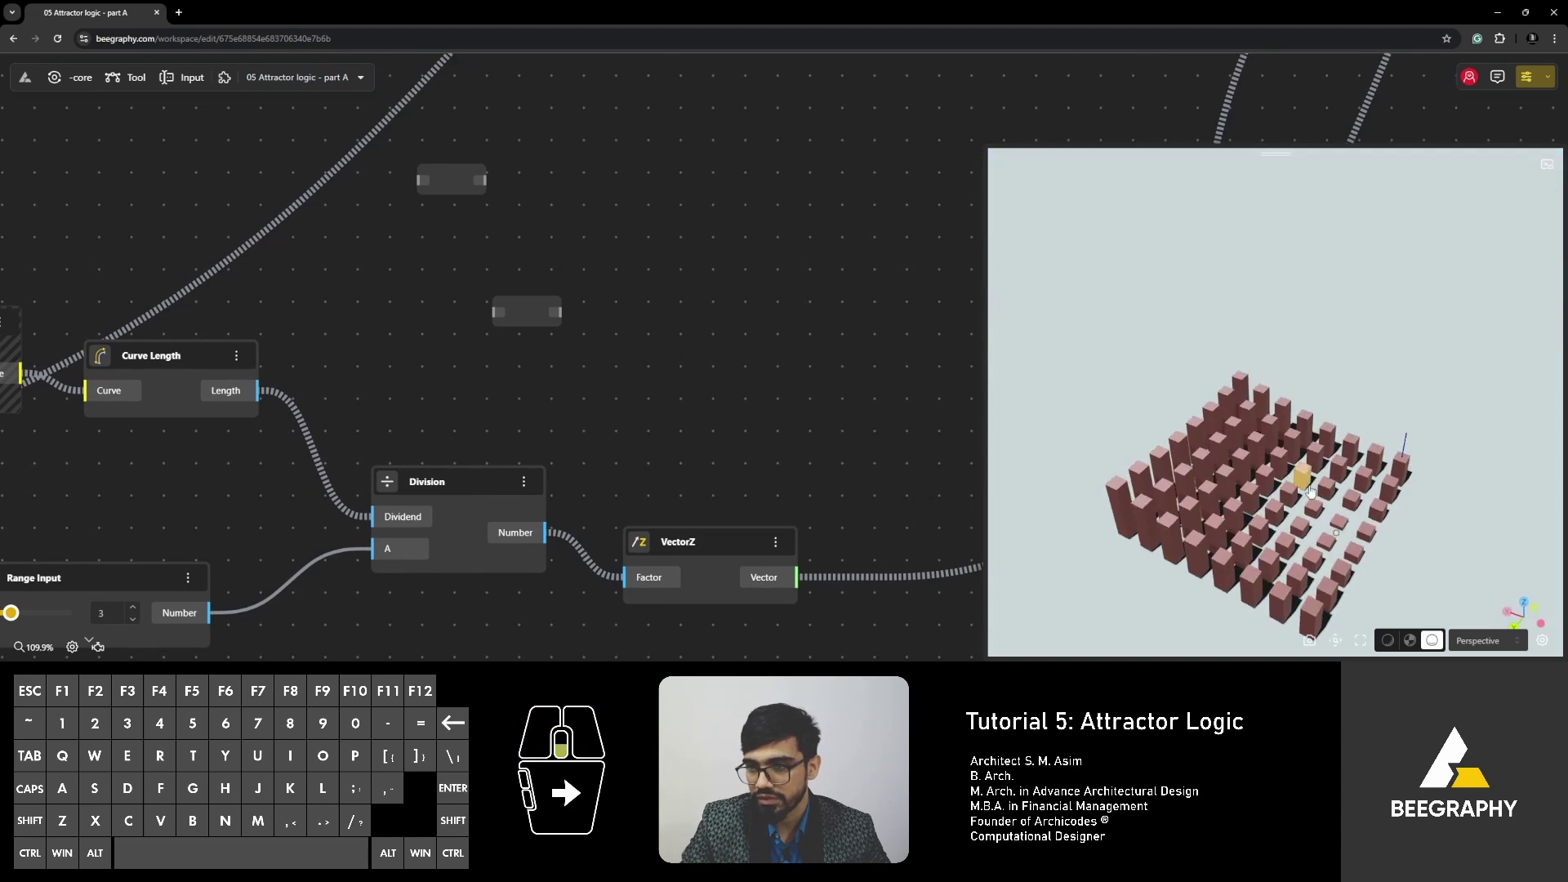
right_drag(1212, 542, 1208, 457)
drag(1208, 457, 1225, 425)
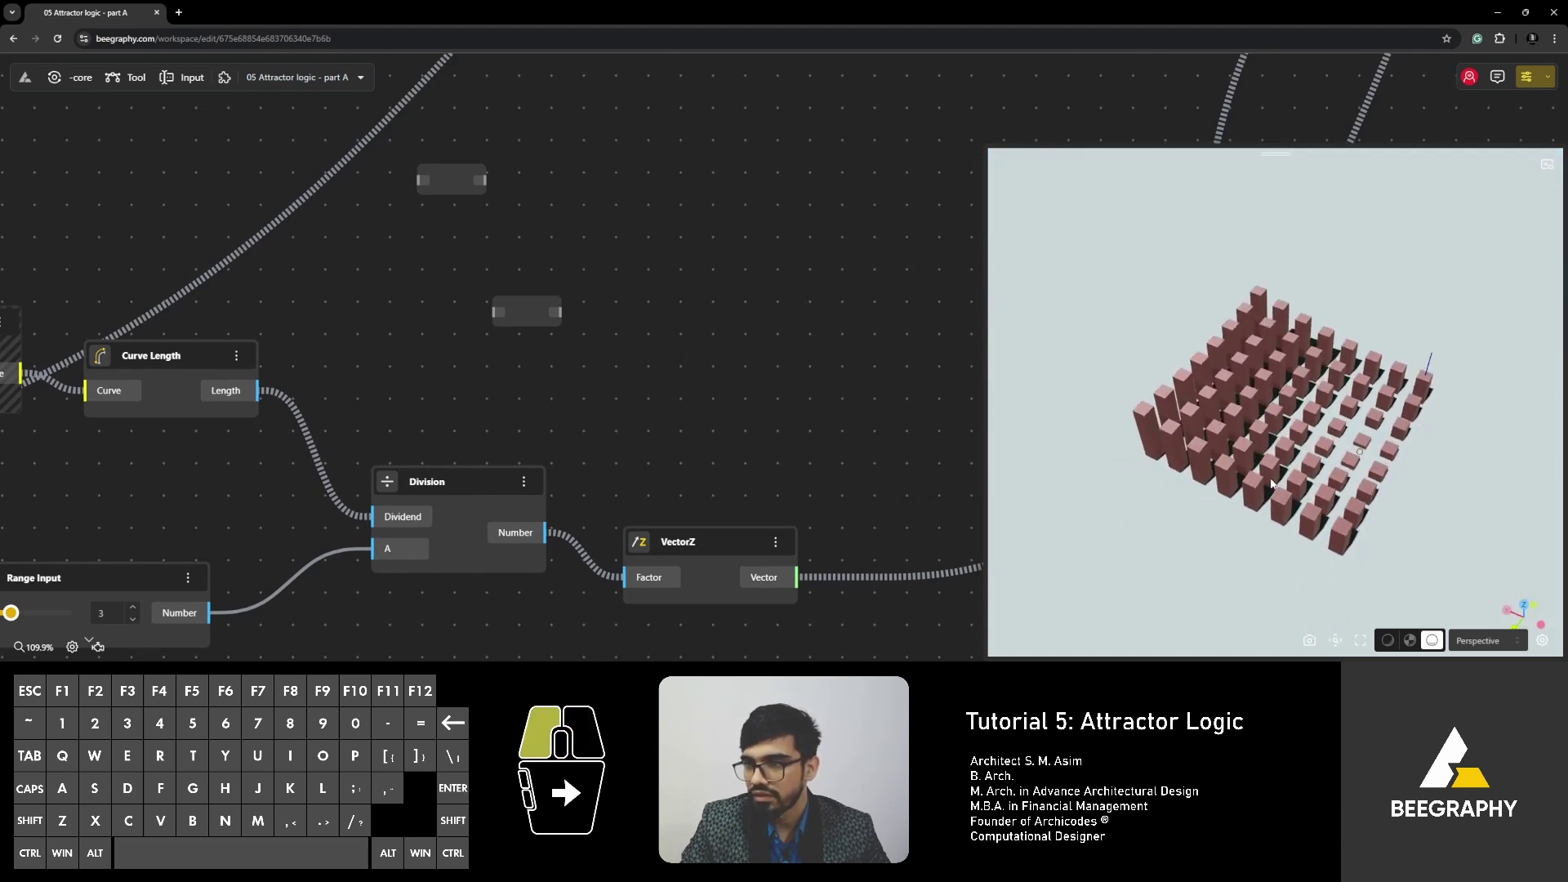
Move the attractor point by setting Construct Point's X Range Input to 100 and its Y Range Input to 30.
right_drag(378, 389, 611, 468)
scroll(611, 468, down, 1)
scroll(610, 468, down, 3)
scroll(390, 434, up, 2)
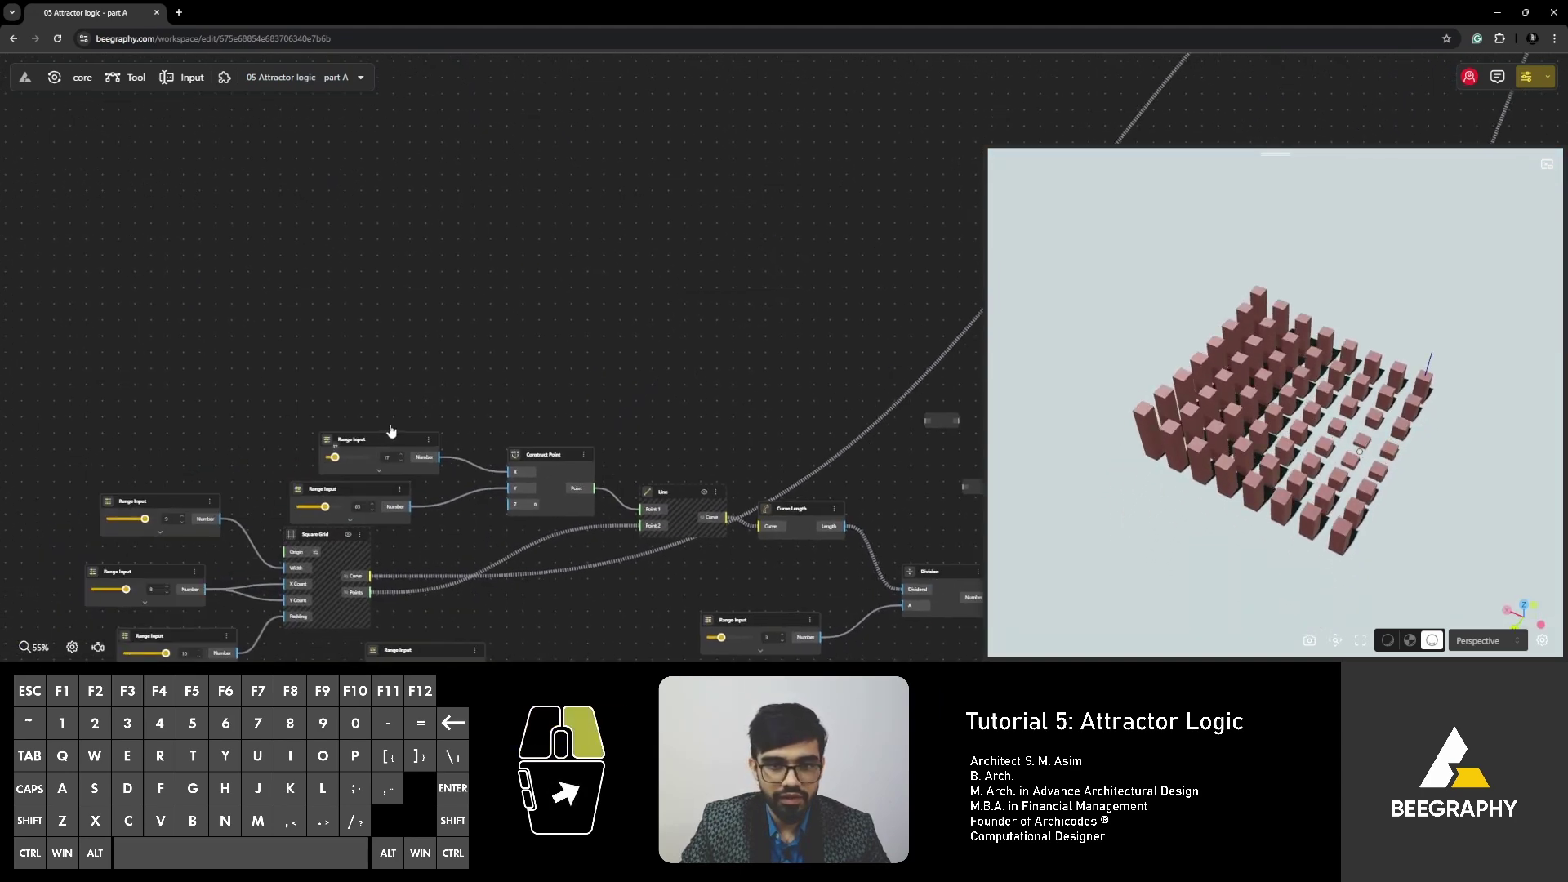
click(380, 421)
scroll(380, 421, up, 3)
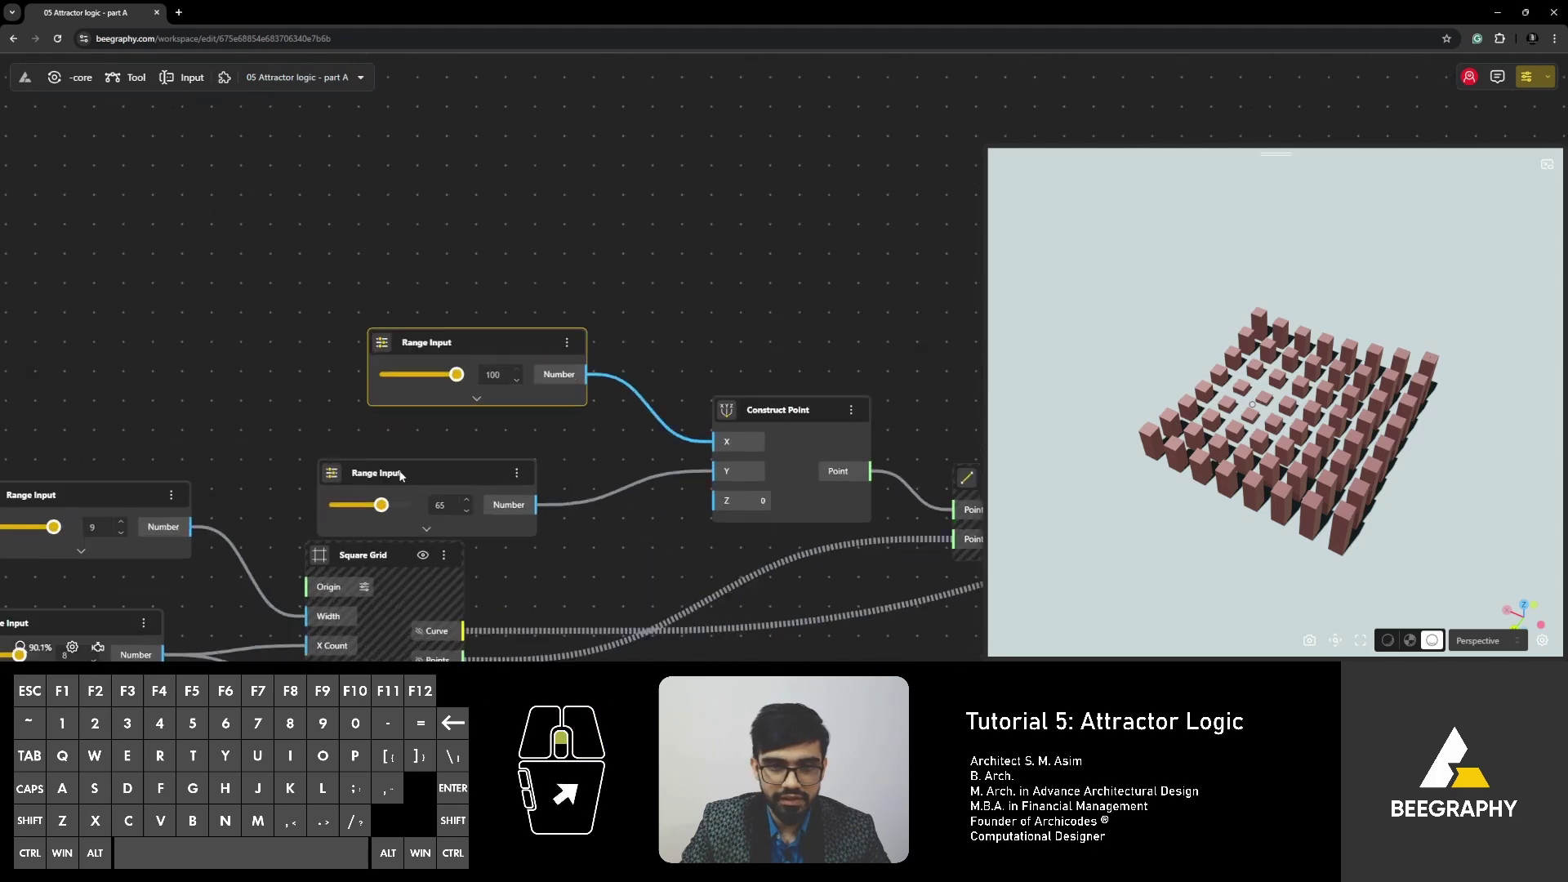
drag(402, 503, 391, 471)
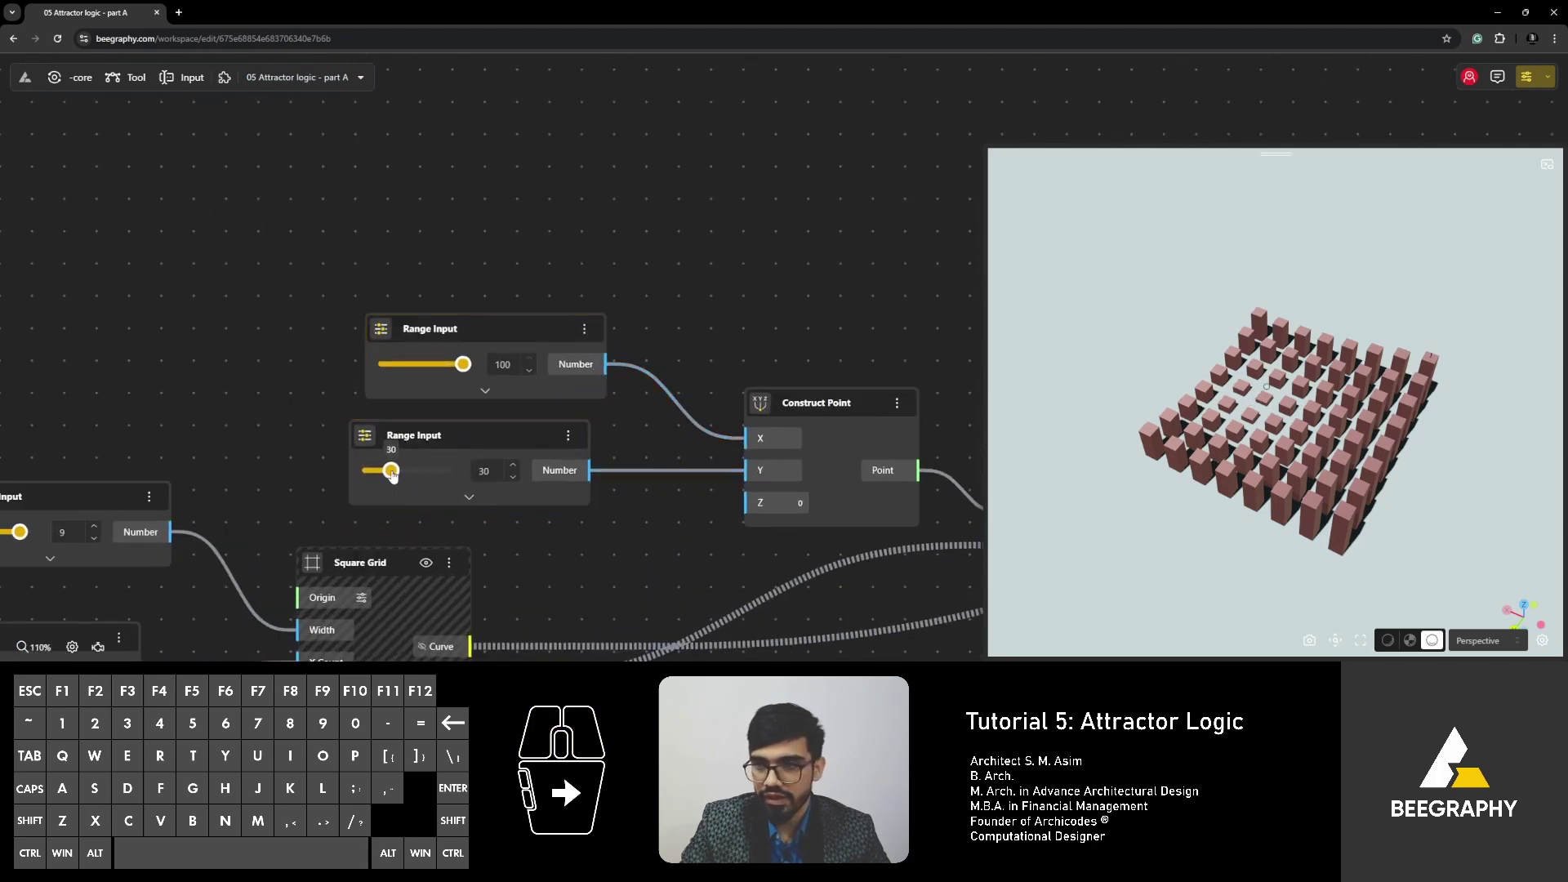
drag(1212, 555, 1209, 453)
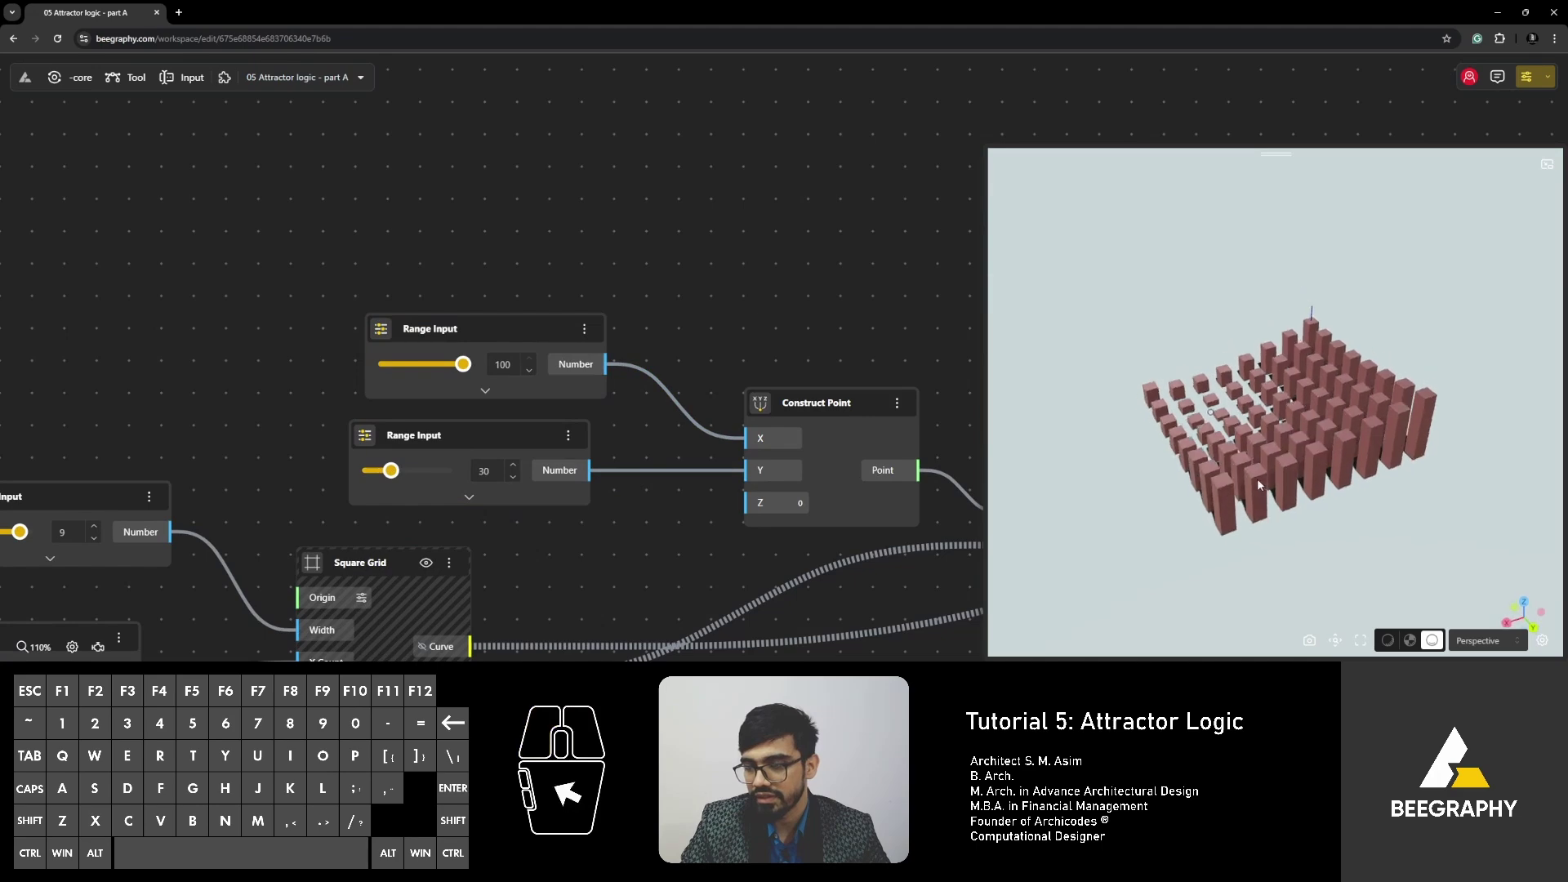
Move the divisor's Range Input up so that it lines up more closely with the Division node.
scroll(640, 405, down, 5)
right_drag(640, 405, 343, 361)
scroll(803, 508, down, 3)
right_drag(804, 508, 609, 470)
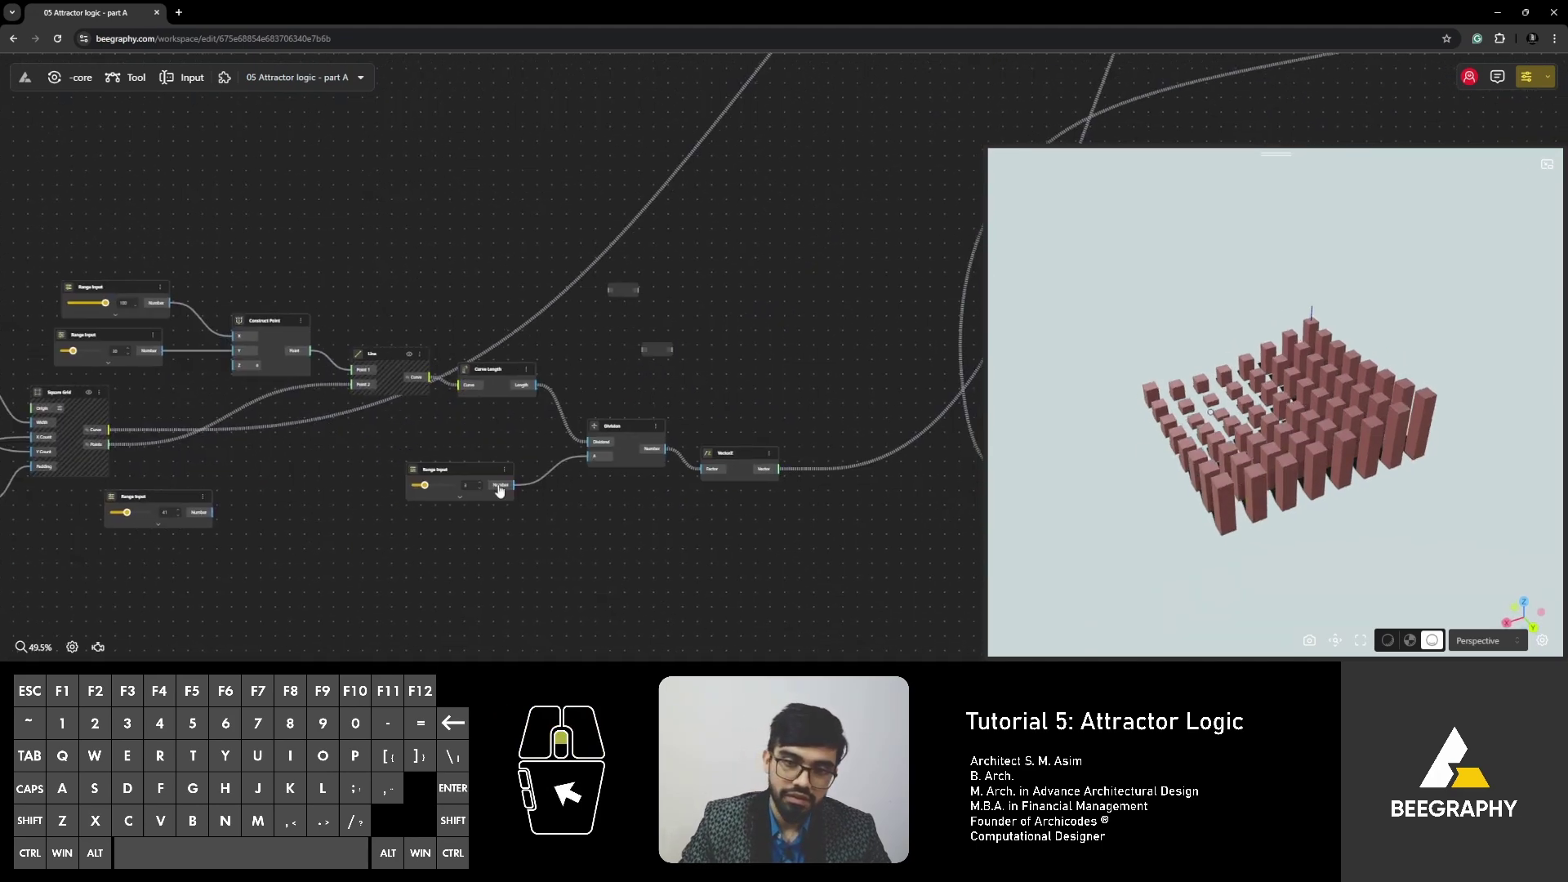
scroll(495, 486, up, 5)
drag(440, 457, 468, 419)
scroll(498, 478, down, 4)
scroll(615, 501, up, 2)
right_drag(615, 502, 468, 516)
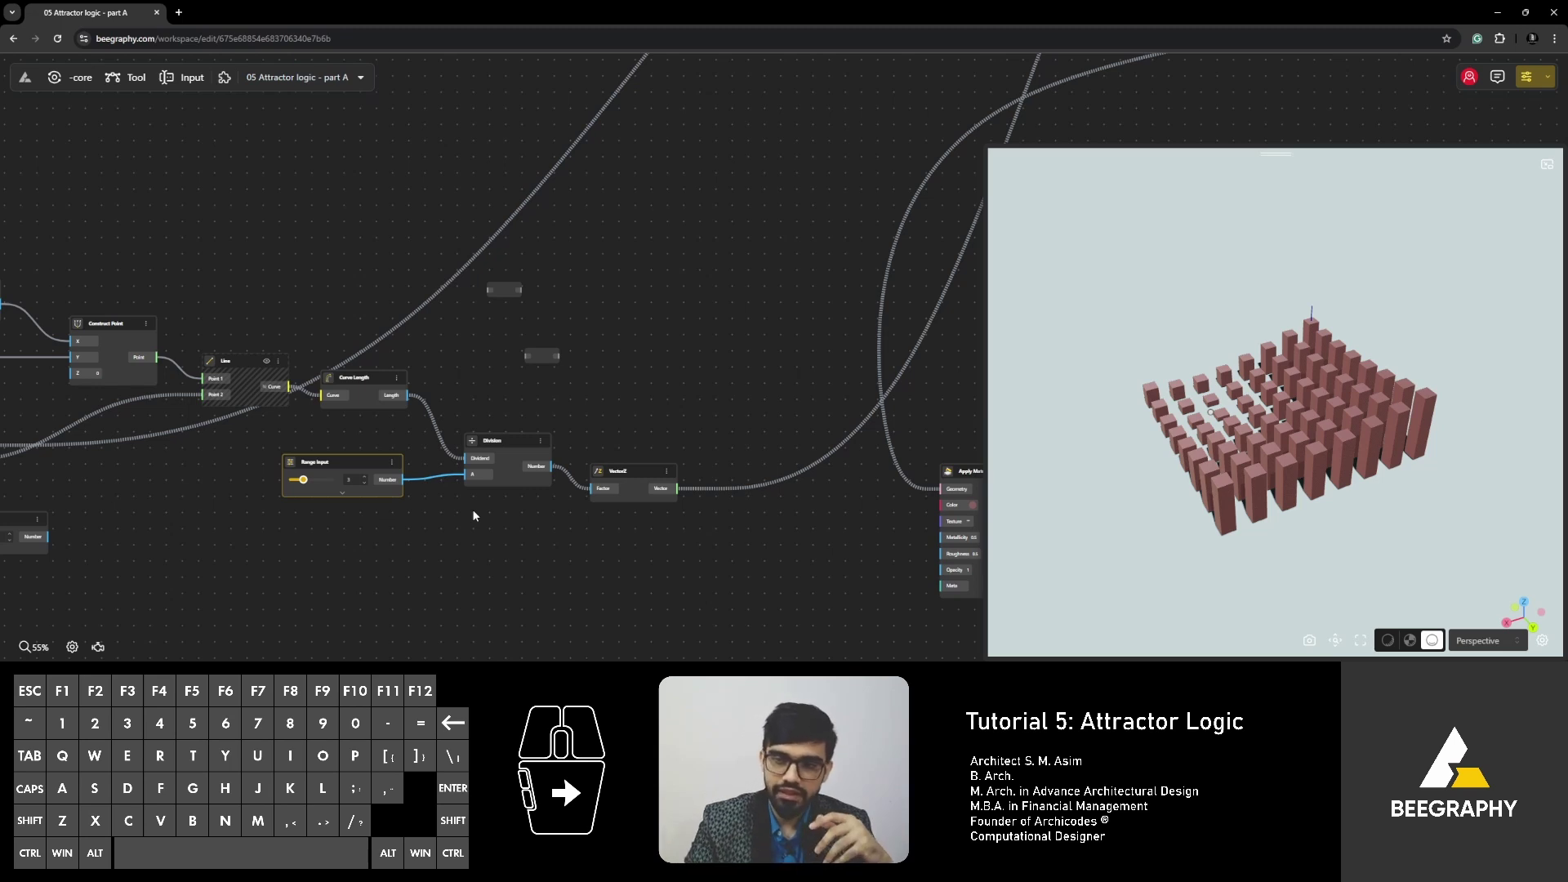
middle_drag(1186, 451, 1148, 489)
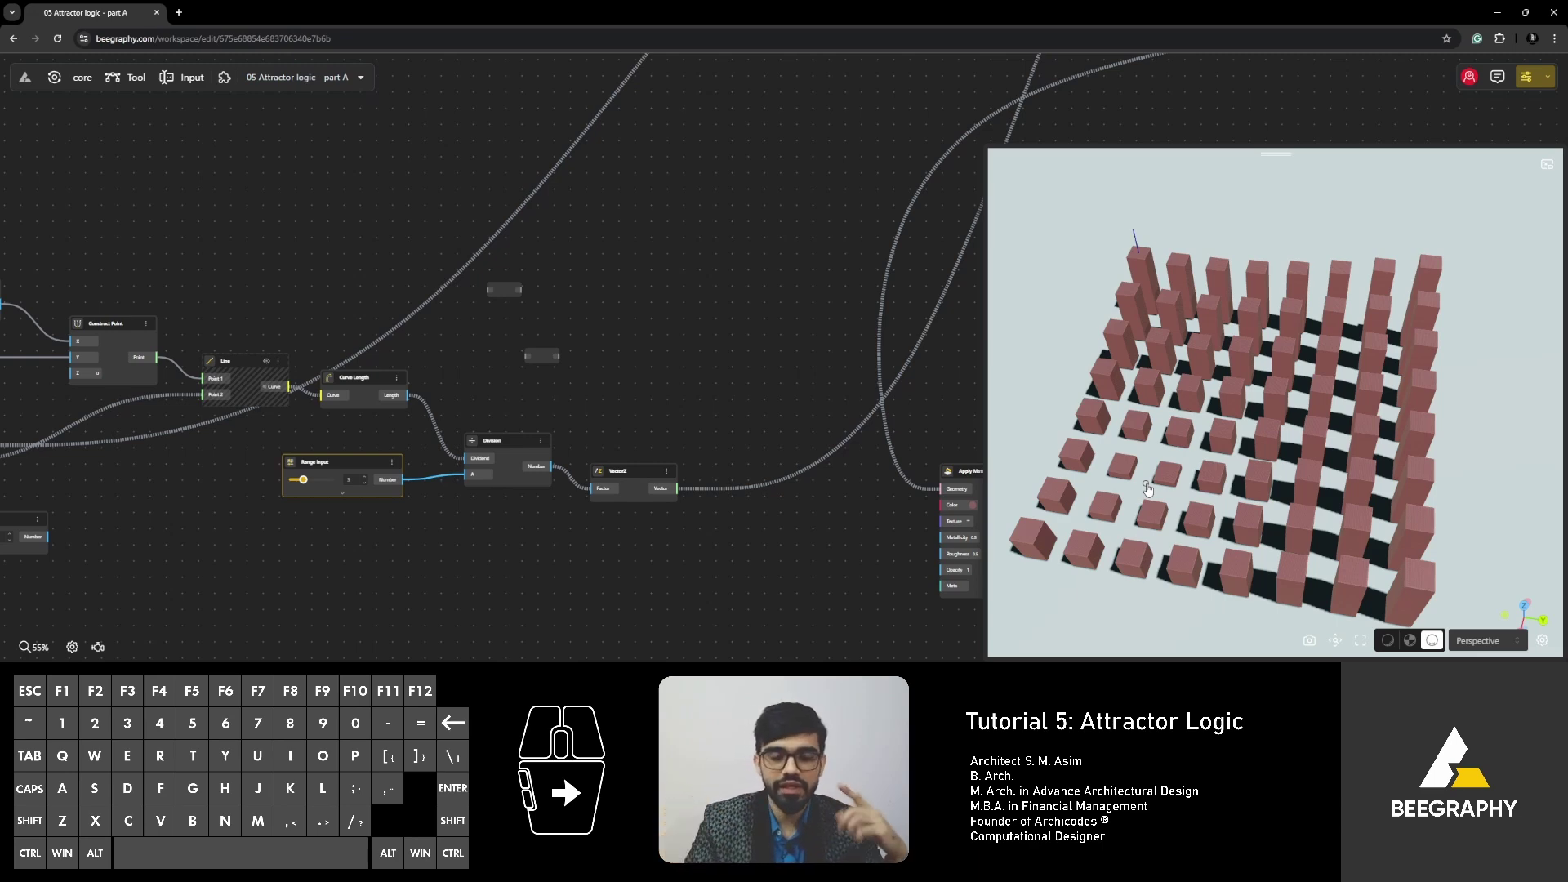
scroll(468, 420, down, 2)
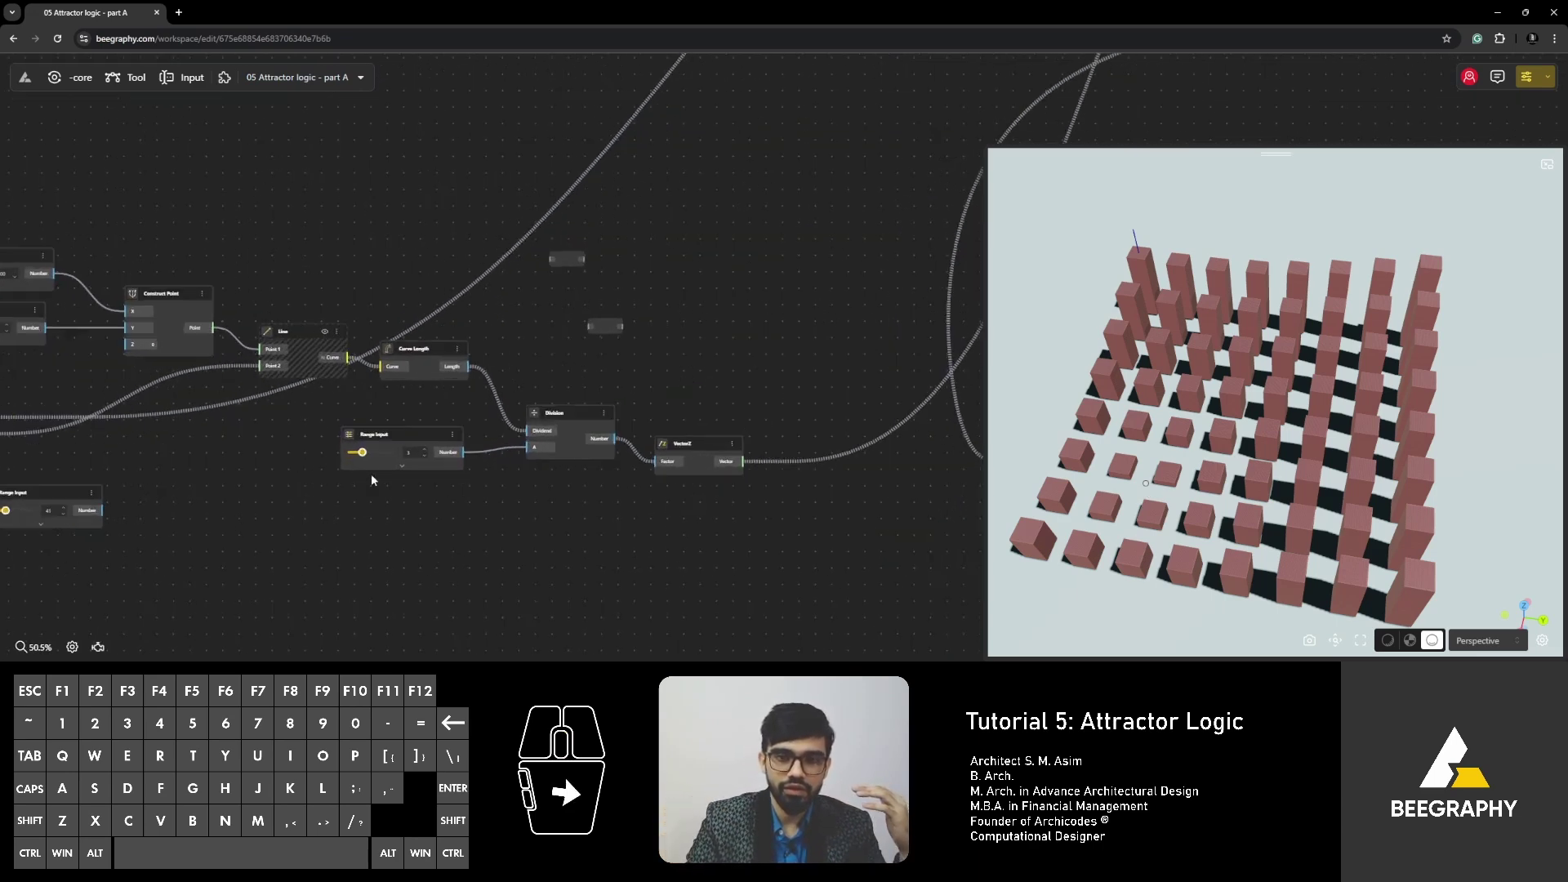
Rearrange the Division node and its Range Input lower below Curve Length, and nudge Curve Length slightly.
scroll(556, 468, up, 10)
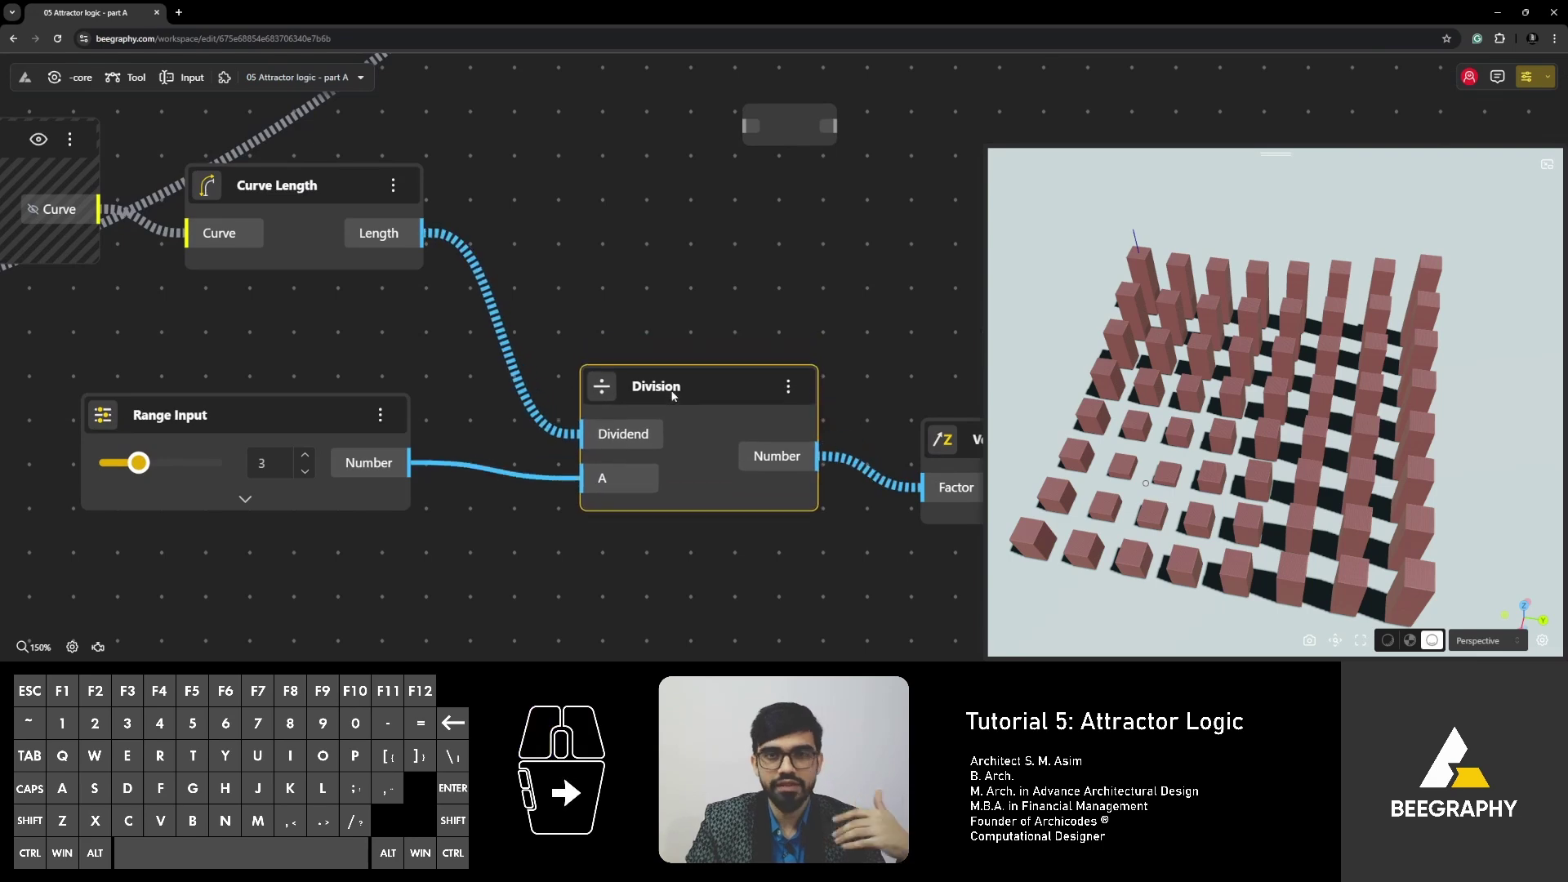
scroll(409, 324, down, 3)
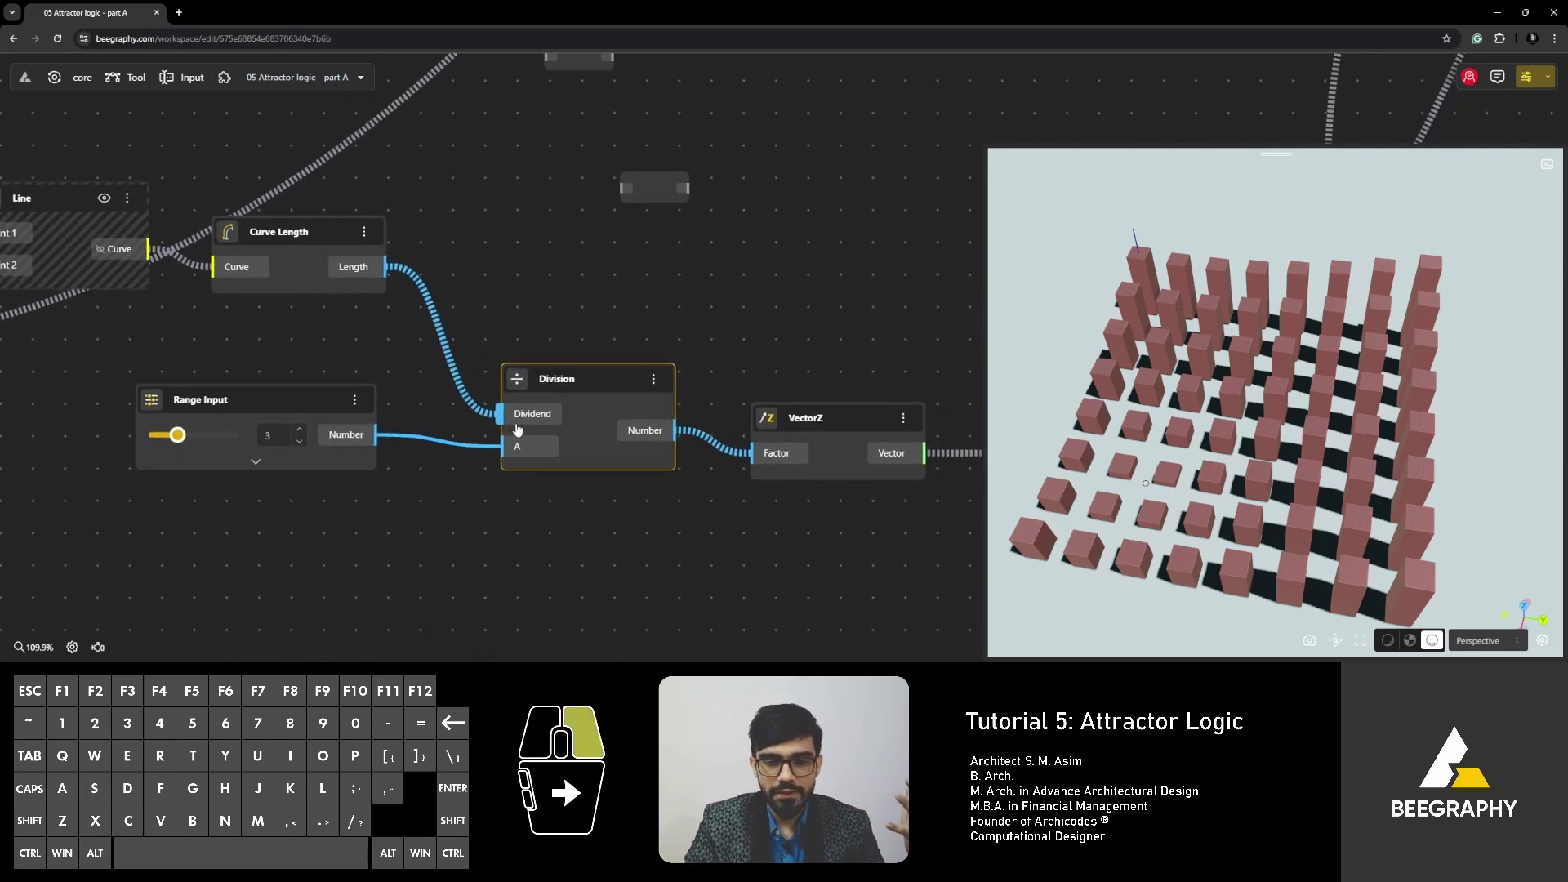
drag(618, 373, 615, 363)
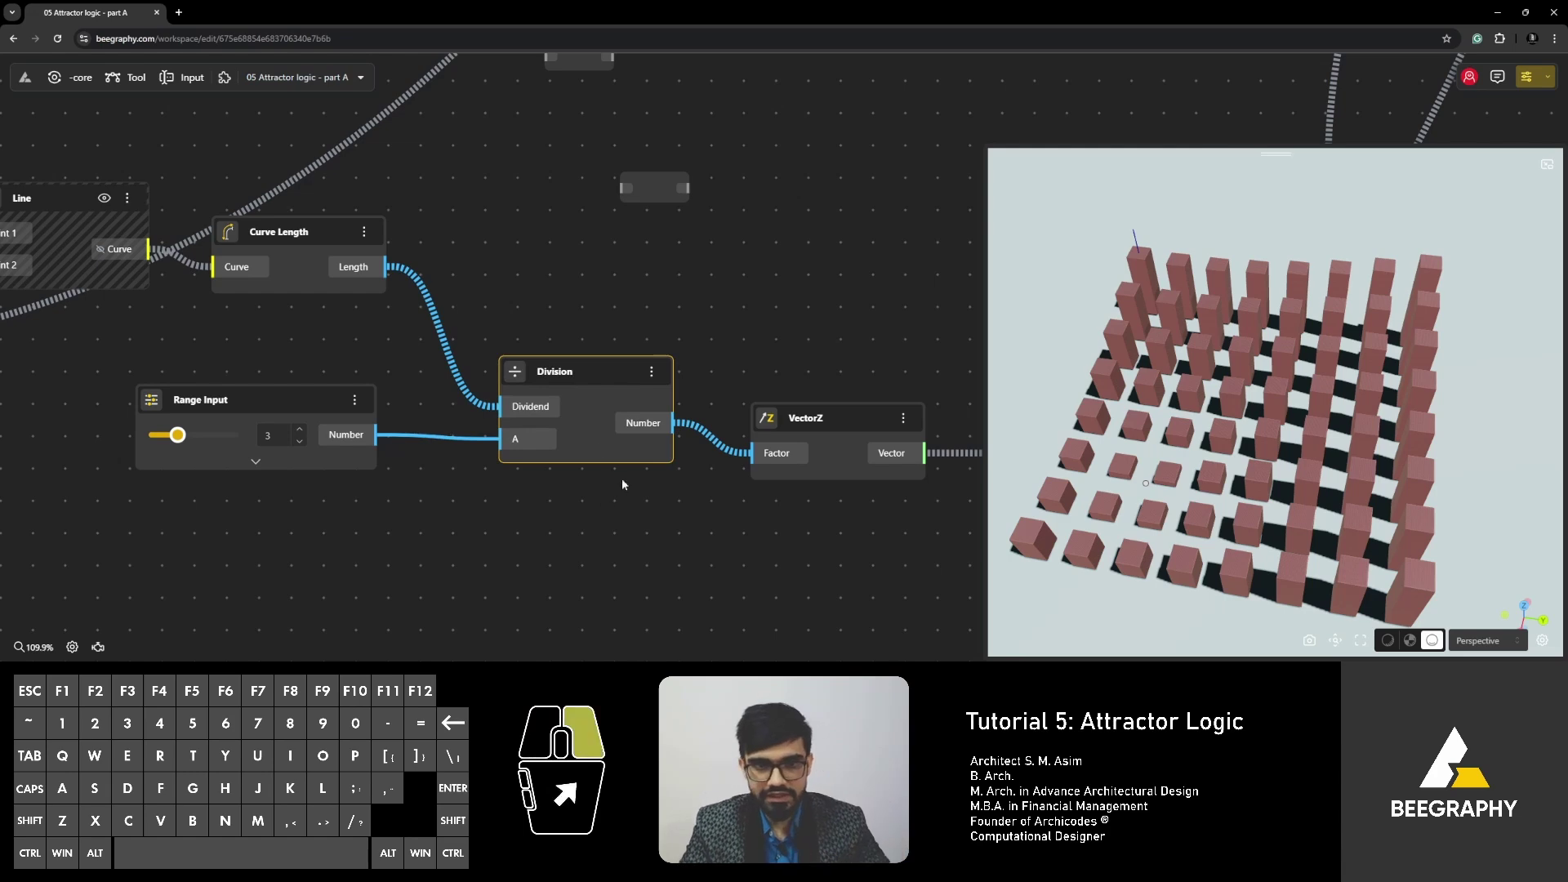
right_drag(620, 478, 677, 414)
drag(342, 335, 297, 422)
drag(642, 311, 629, 413)
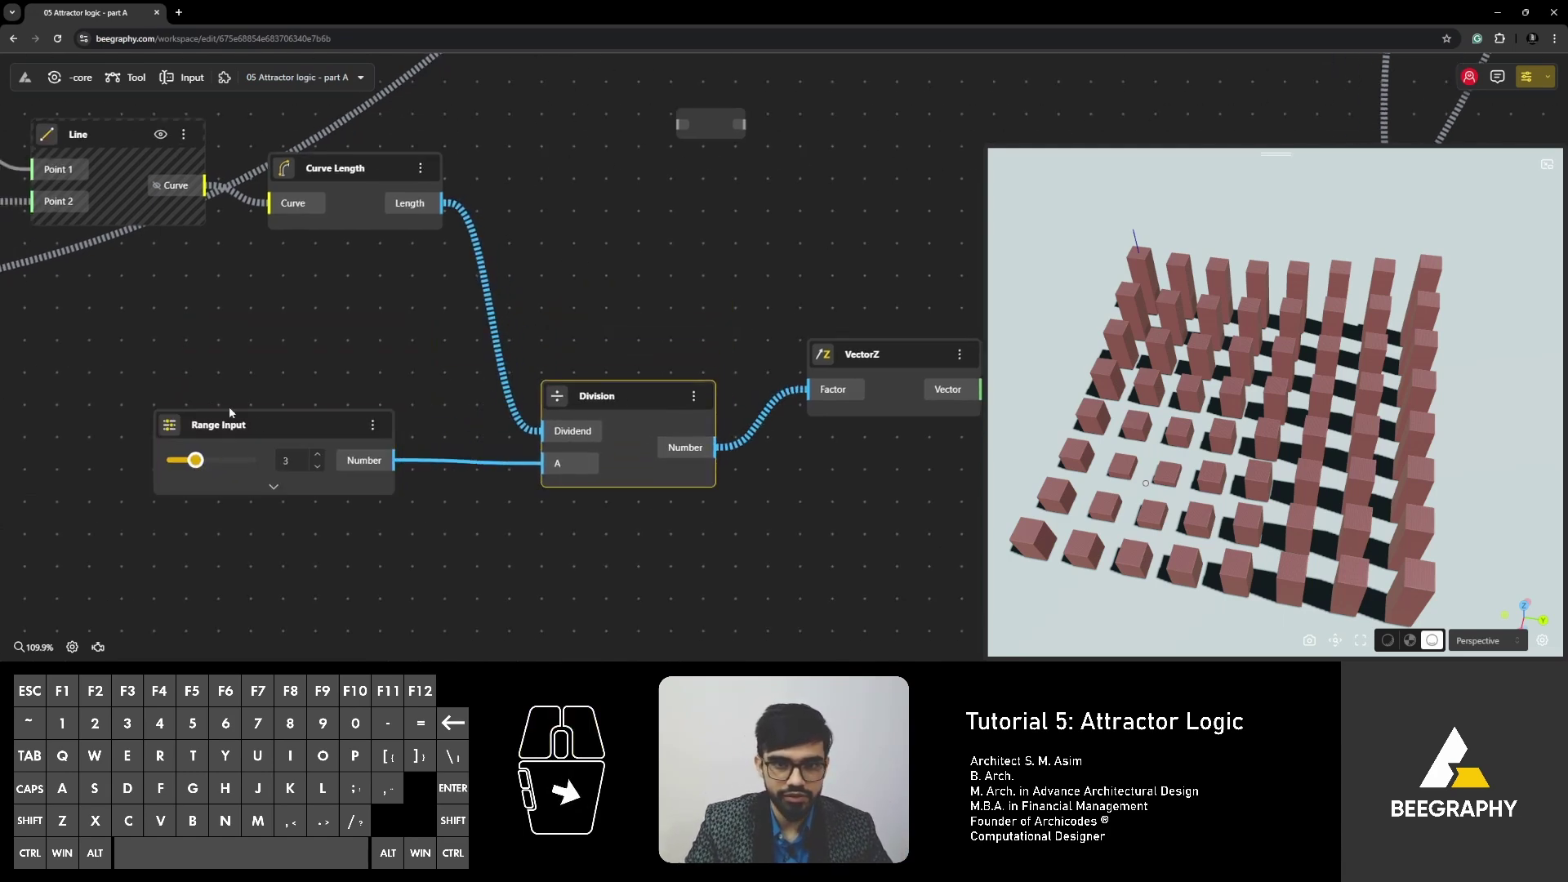
drag(229, 421, 227, 449)
click(627, 423)
drag(627, 423, 624, 447)
drag(354, 174, 351, 178)
click(560, 222)
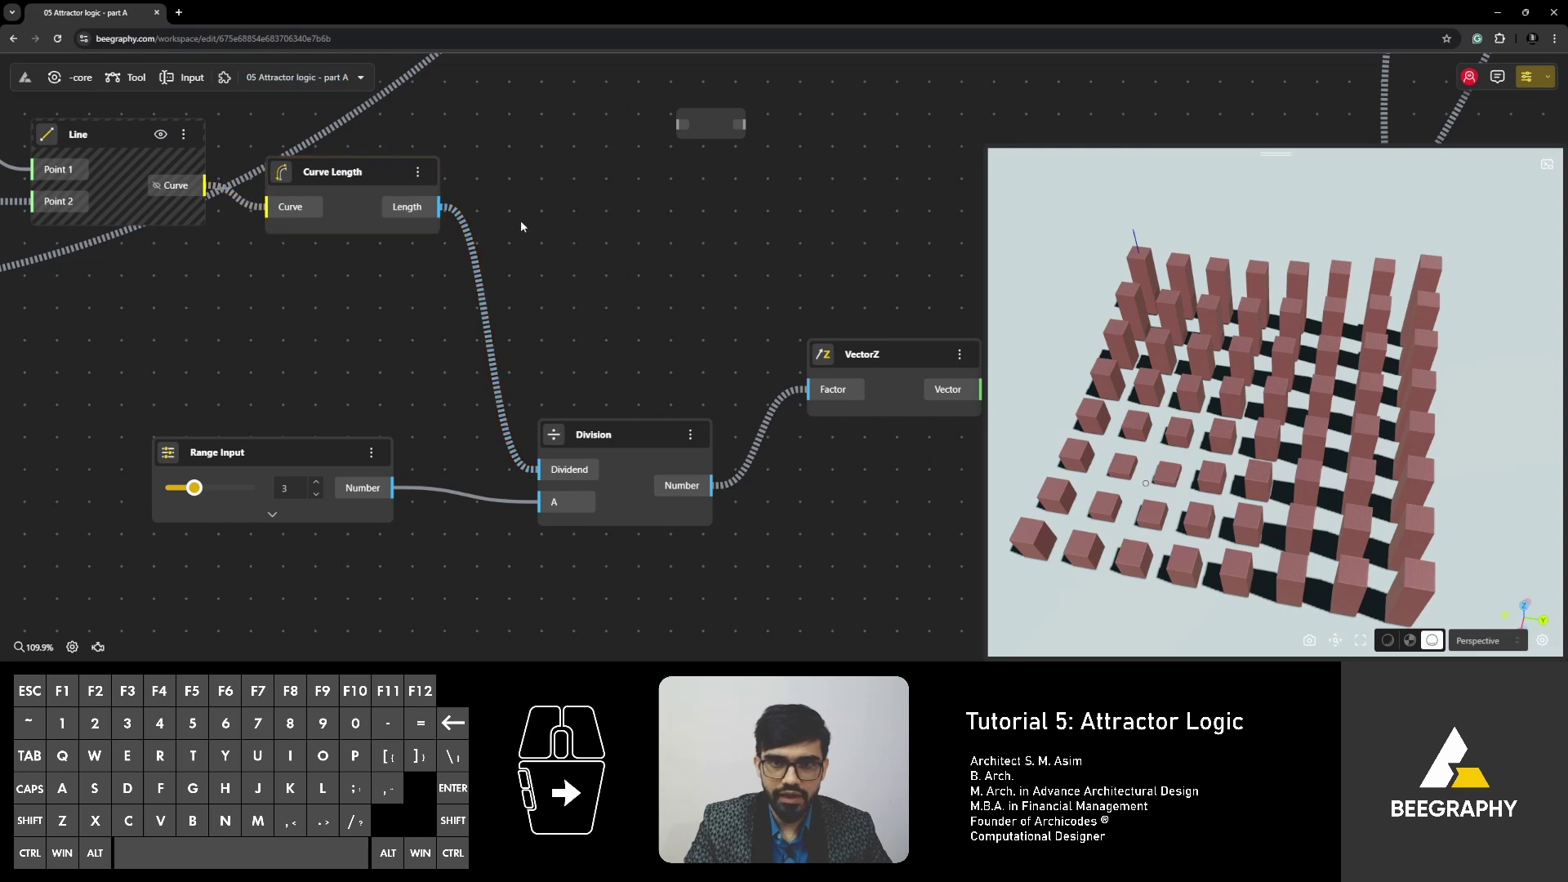
Move the unconnected Relay closer to Curve Length and examine the lowest extrusions around the attractor point.
drag(707, 124, 630, 159)
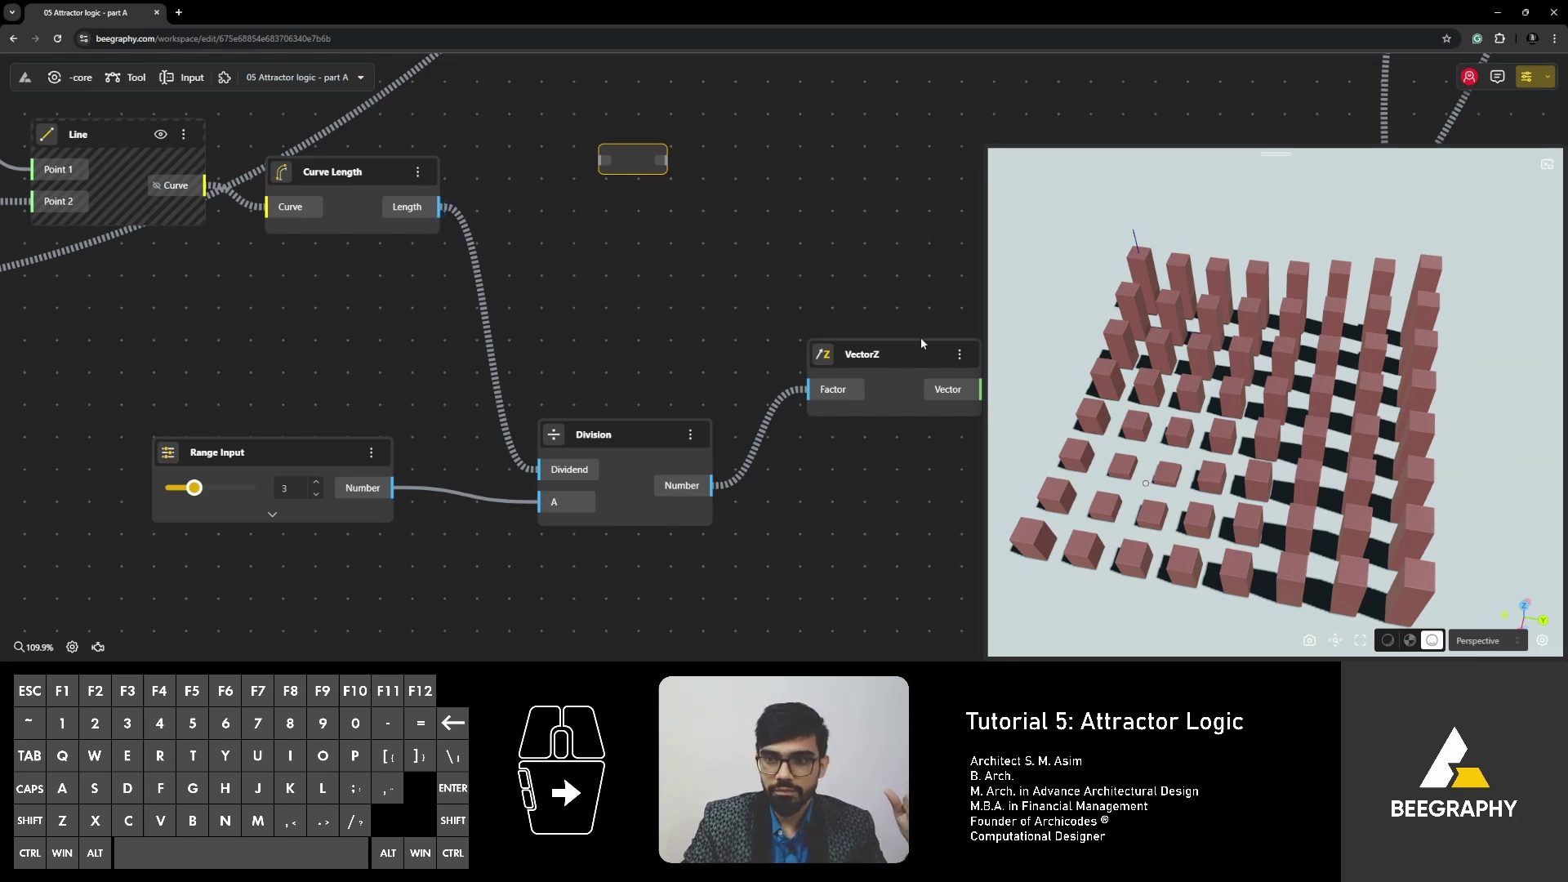
scroll(1158, 501, up, 5)
mouse_move(1225, 470)
right_down()
mouse_move(1289, 437)
mouse_move(1194, 468)
mouse_move(1248, 429)
mouse_move(1220, 446)
right_up()
scroll(1252, 437, down, 3)
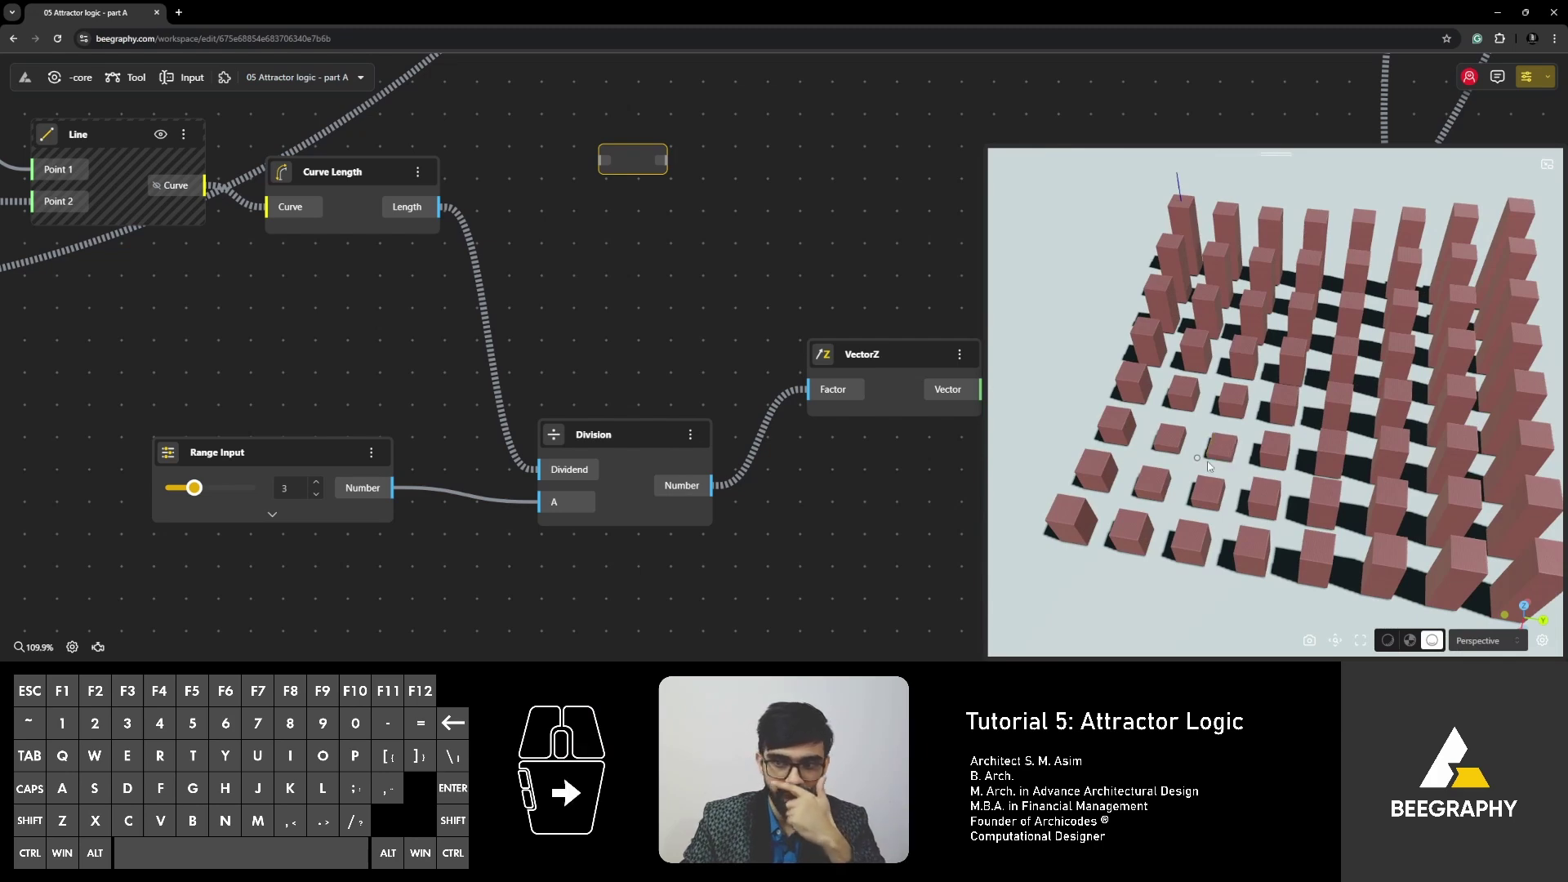
scroll(1207, 462, up, 3)
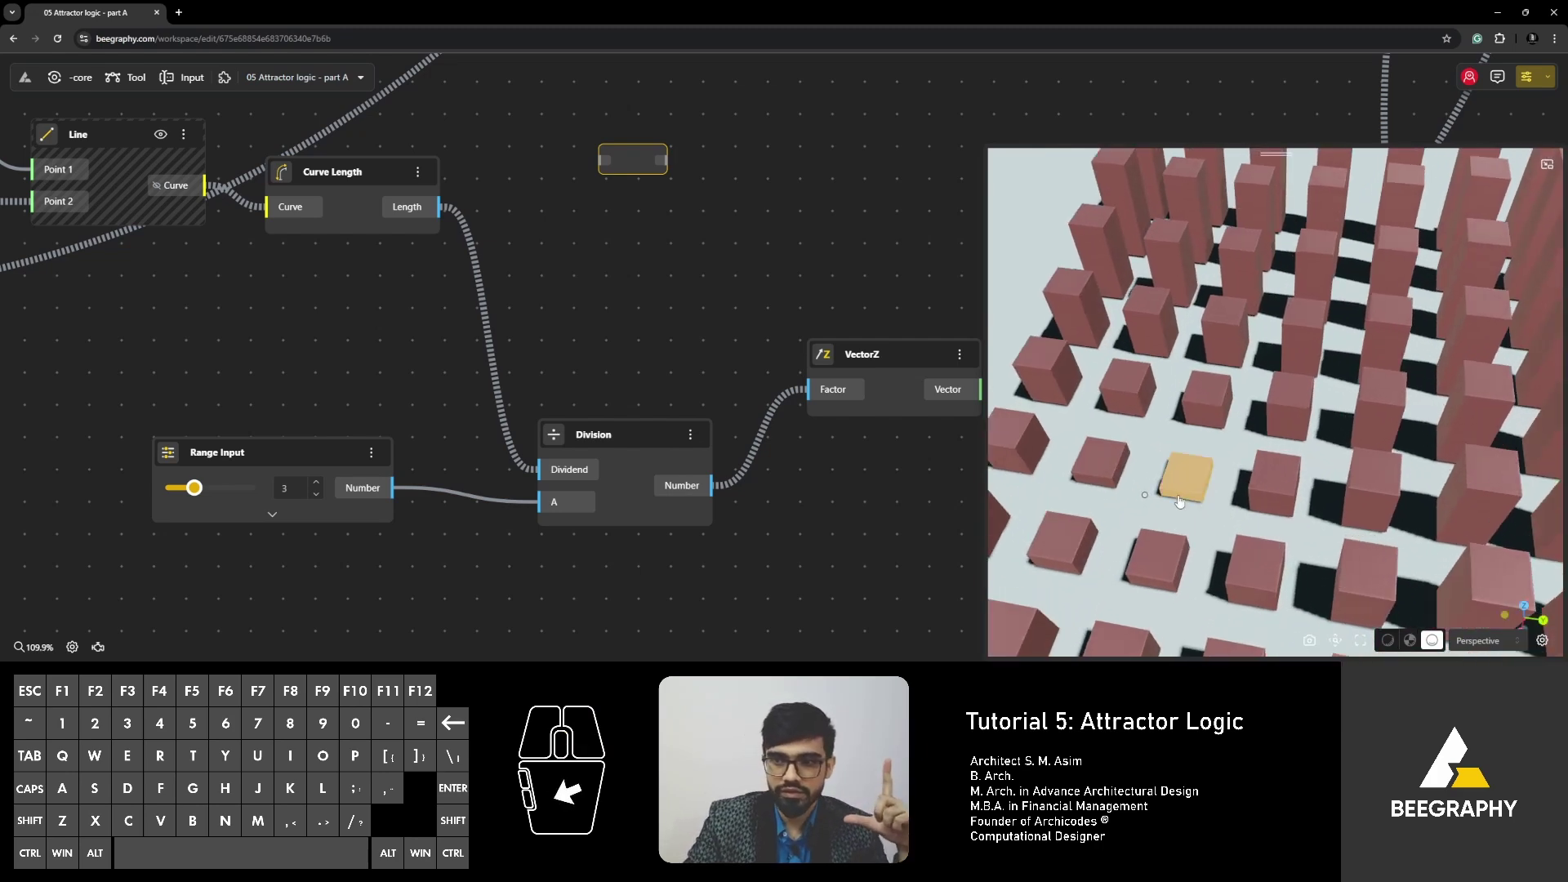
scroll(1168, 508, up, 3)
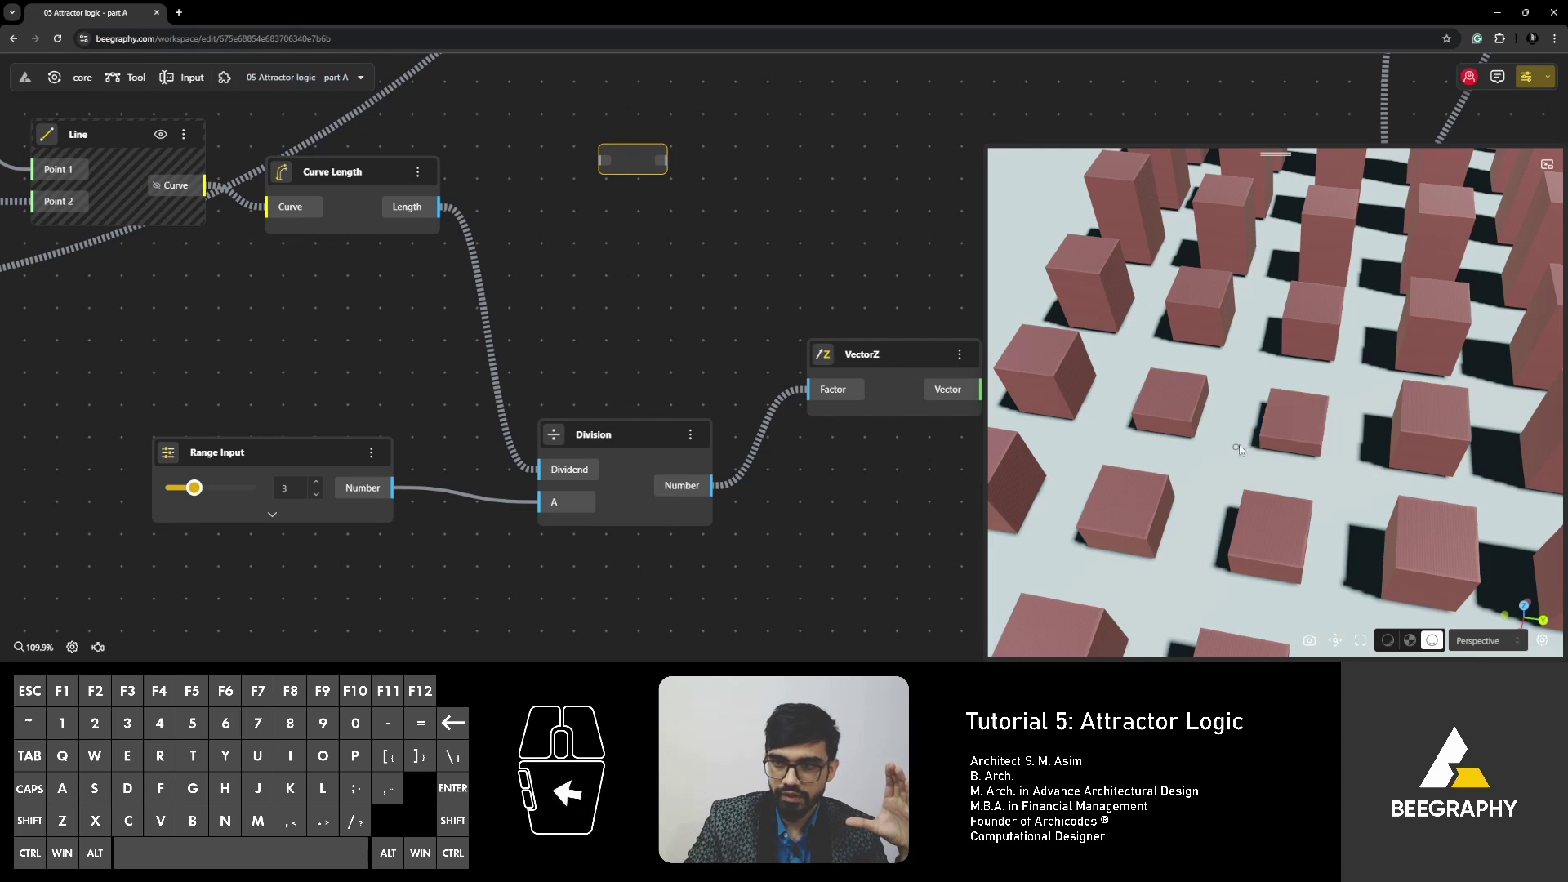
scroll(1242, 445, down, 2)
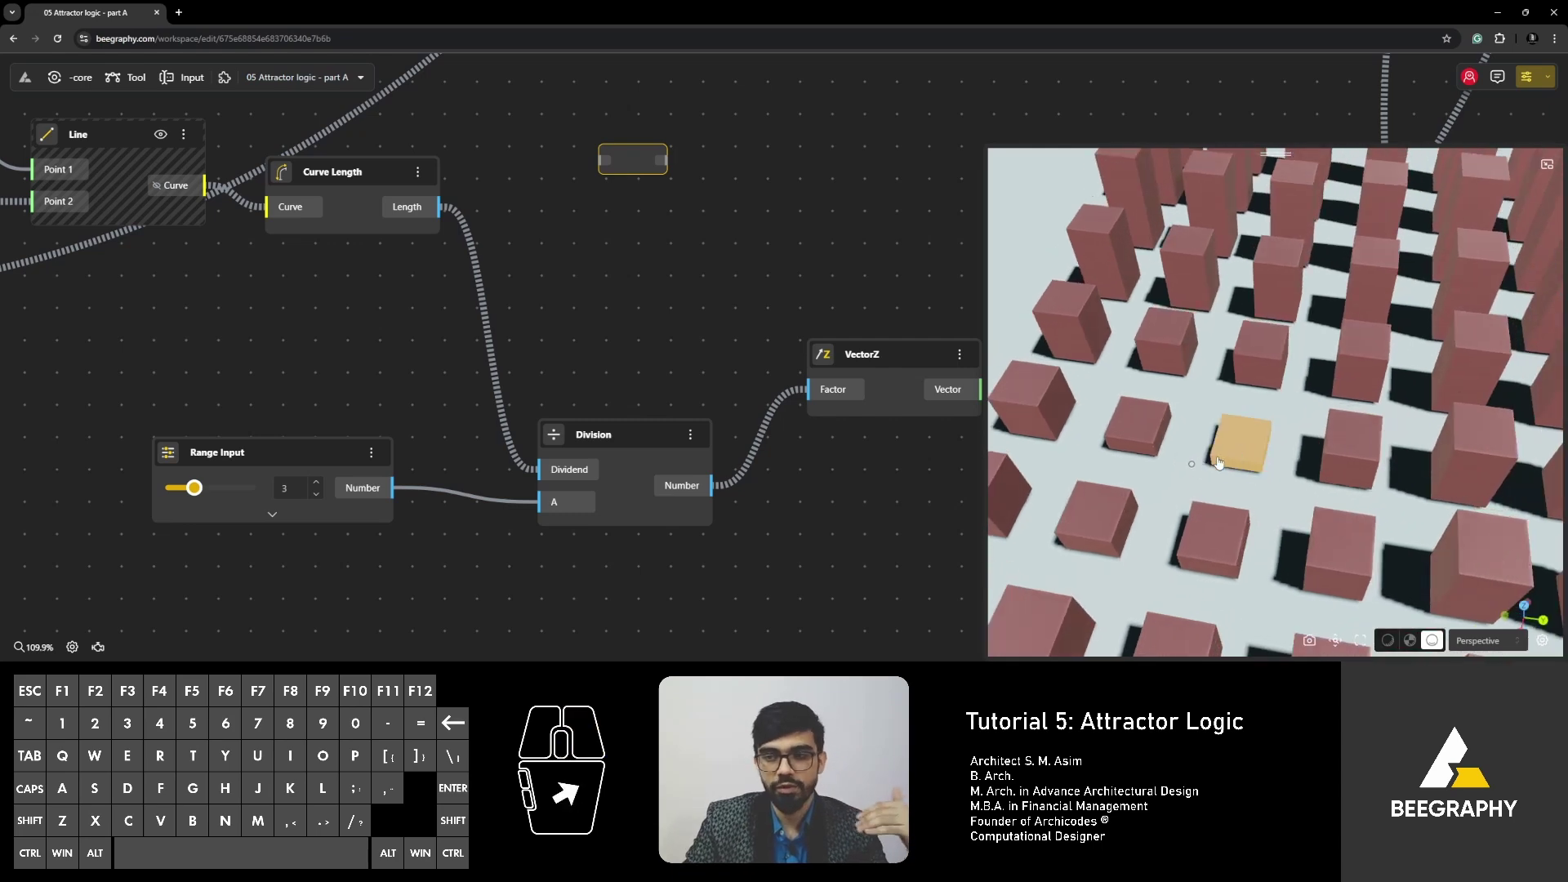
Move the VectorZ node lower and farther from Division, and raise Division slightly so that the two line up.
middle_drag(1231, 462, 1390, 288)
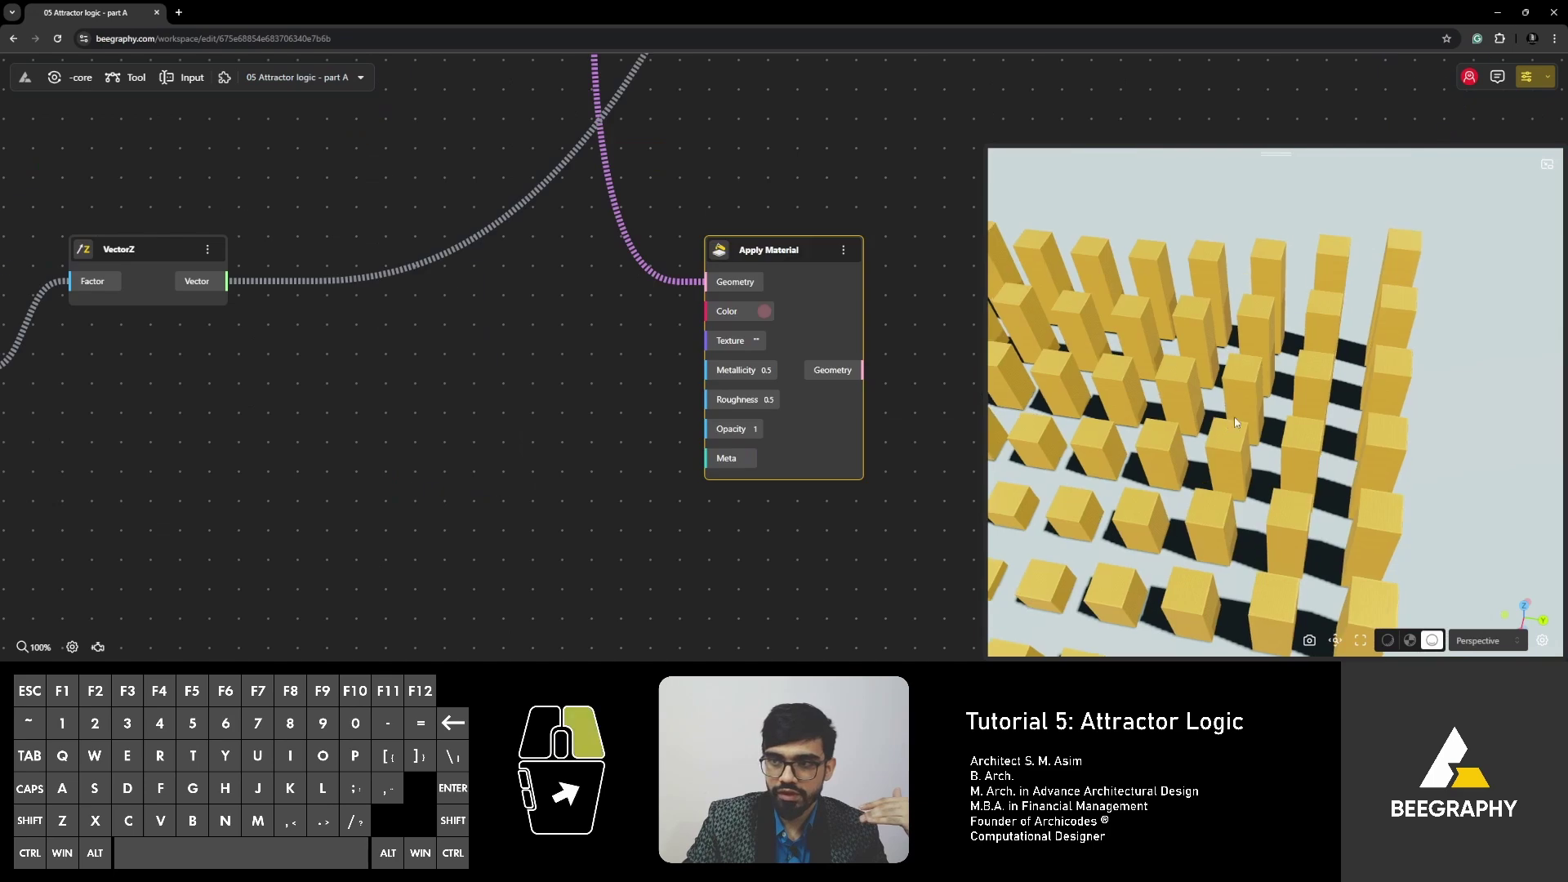
right_drag(1519, 269, 1515, 225)
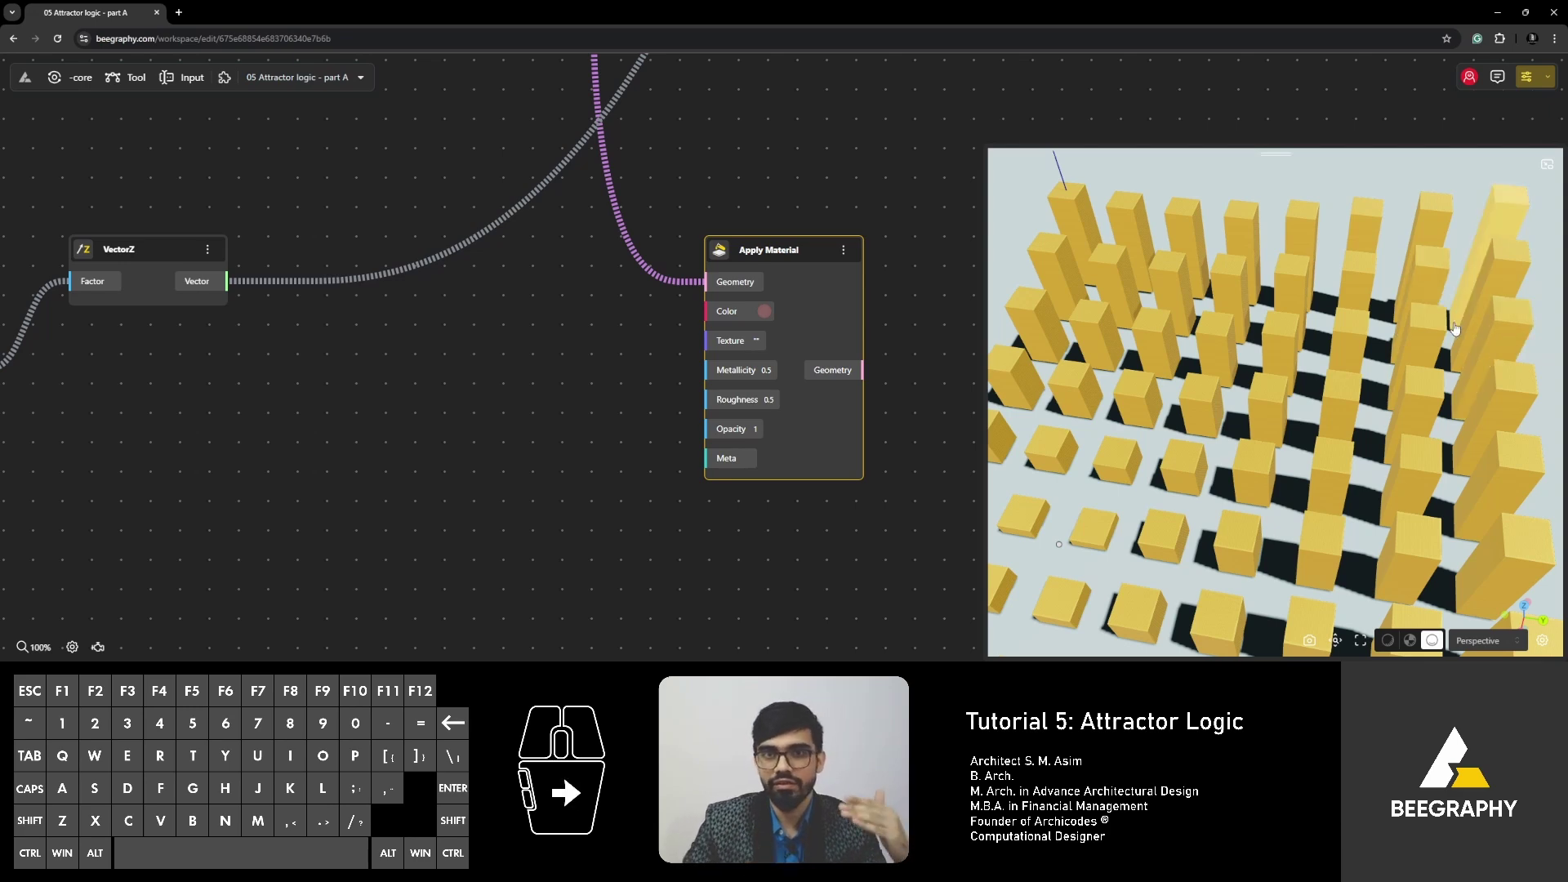
click(447, 425)
scroll(630, 415, down, 5)
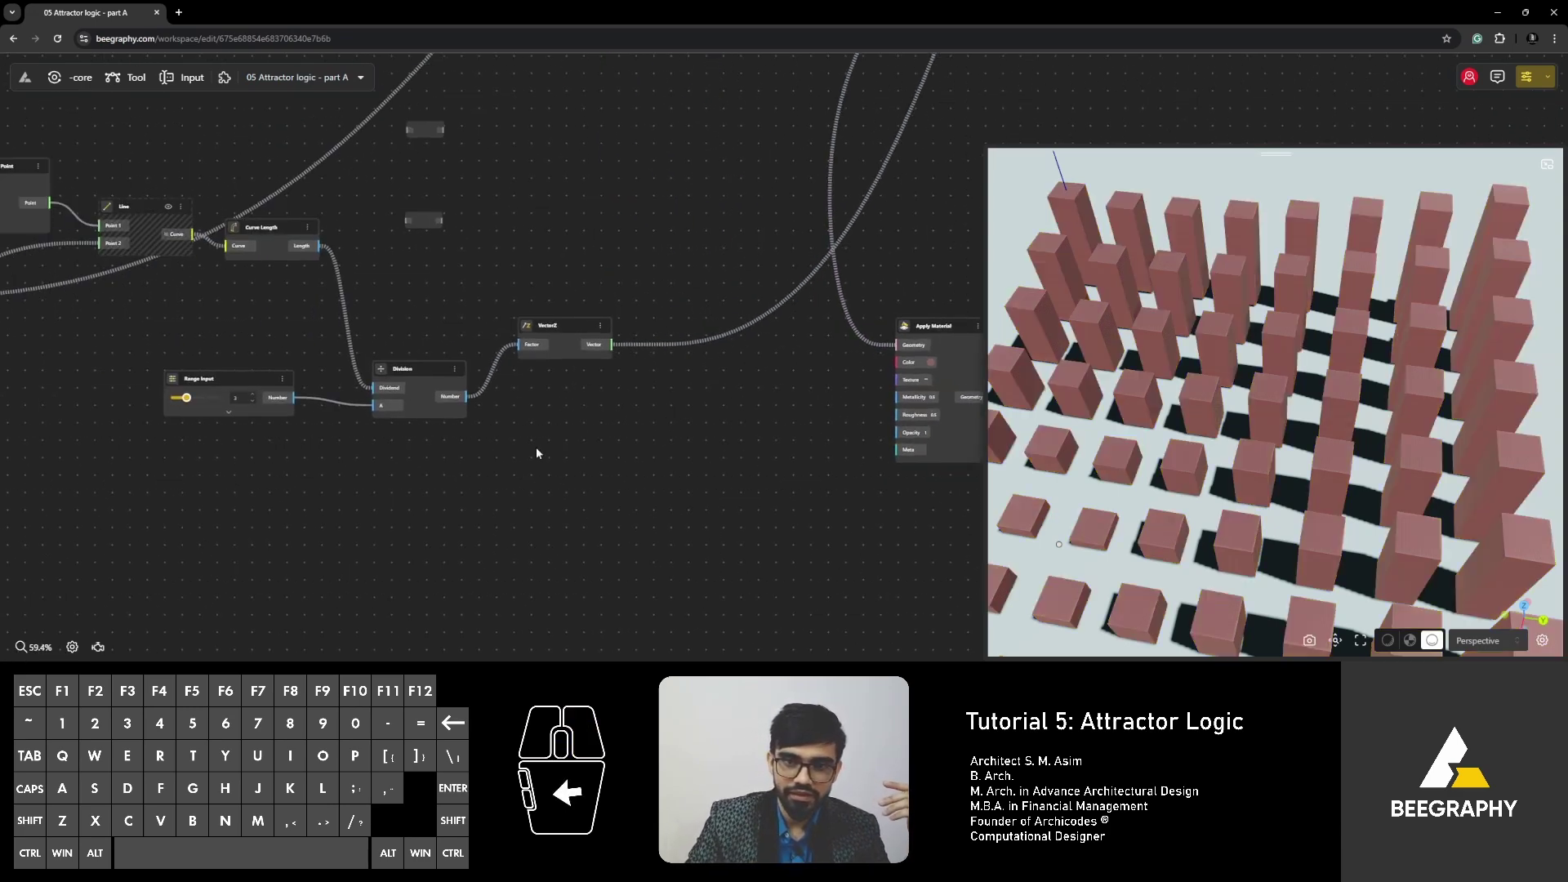
drag(635, 323, 667, 355)
right_drag(573, 312, 624, 323)
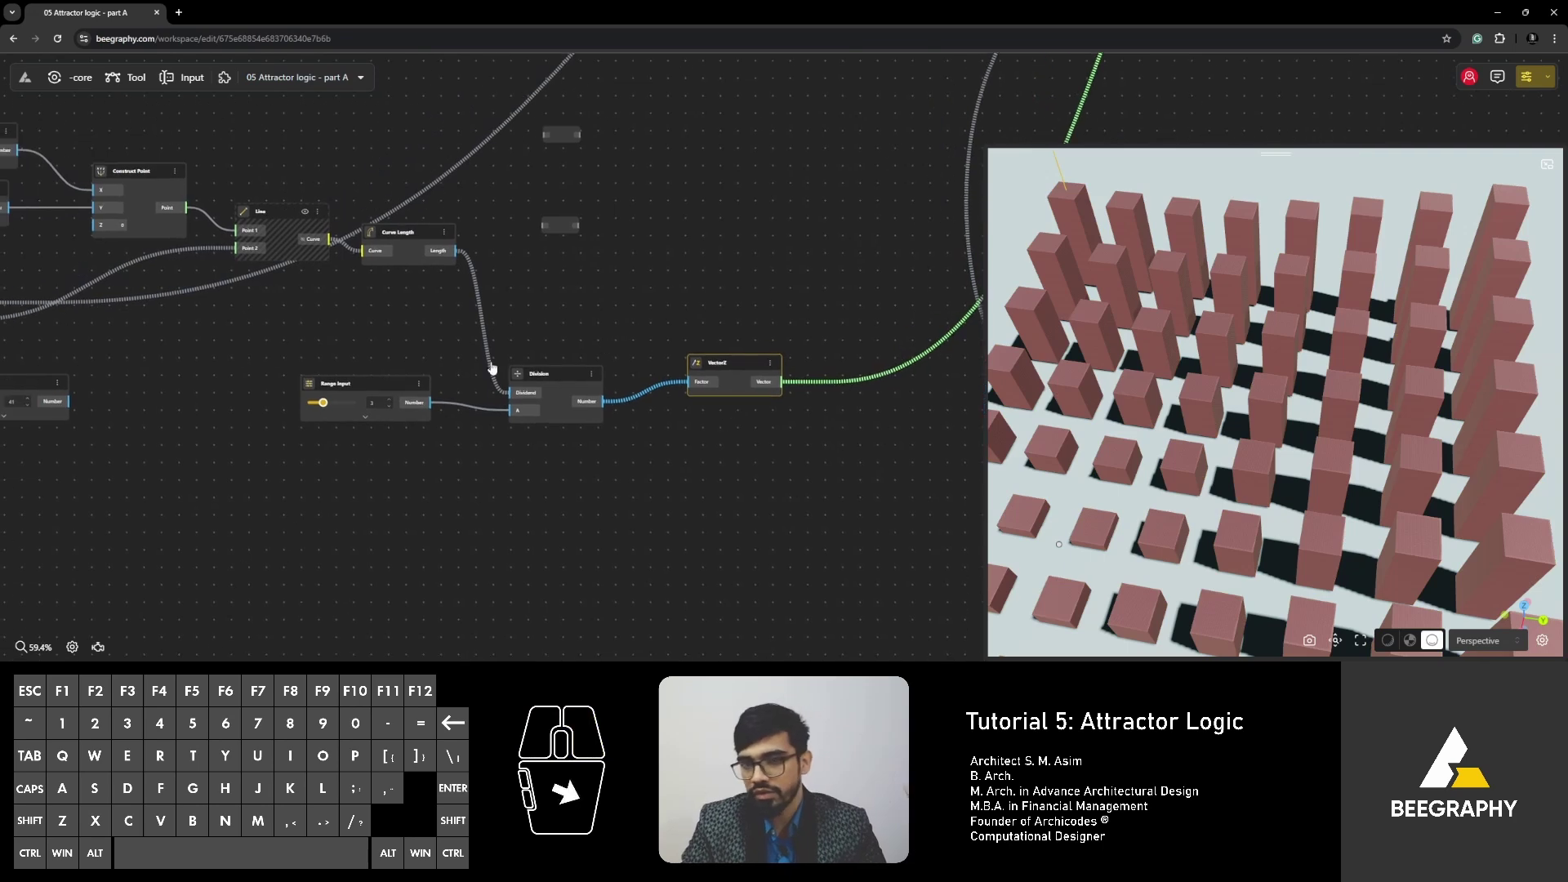
click(570, 363)
drag(570, 363, 572, 357)
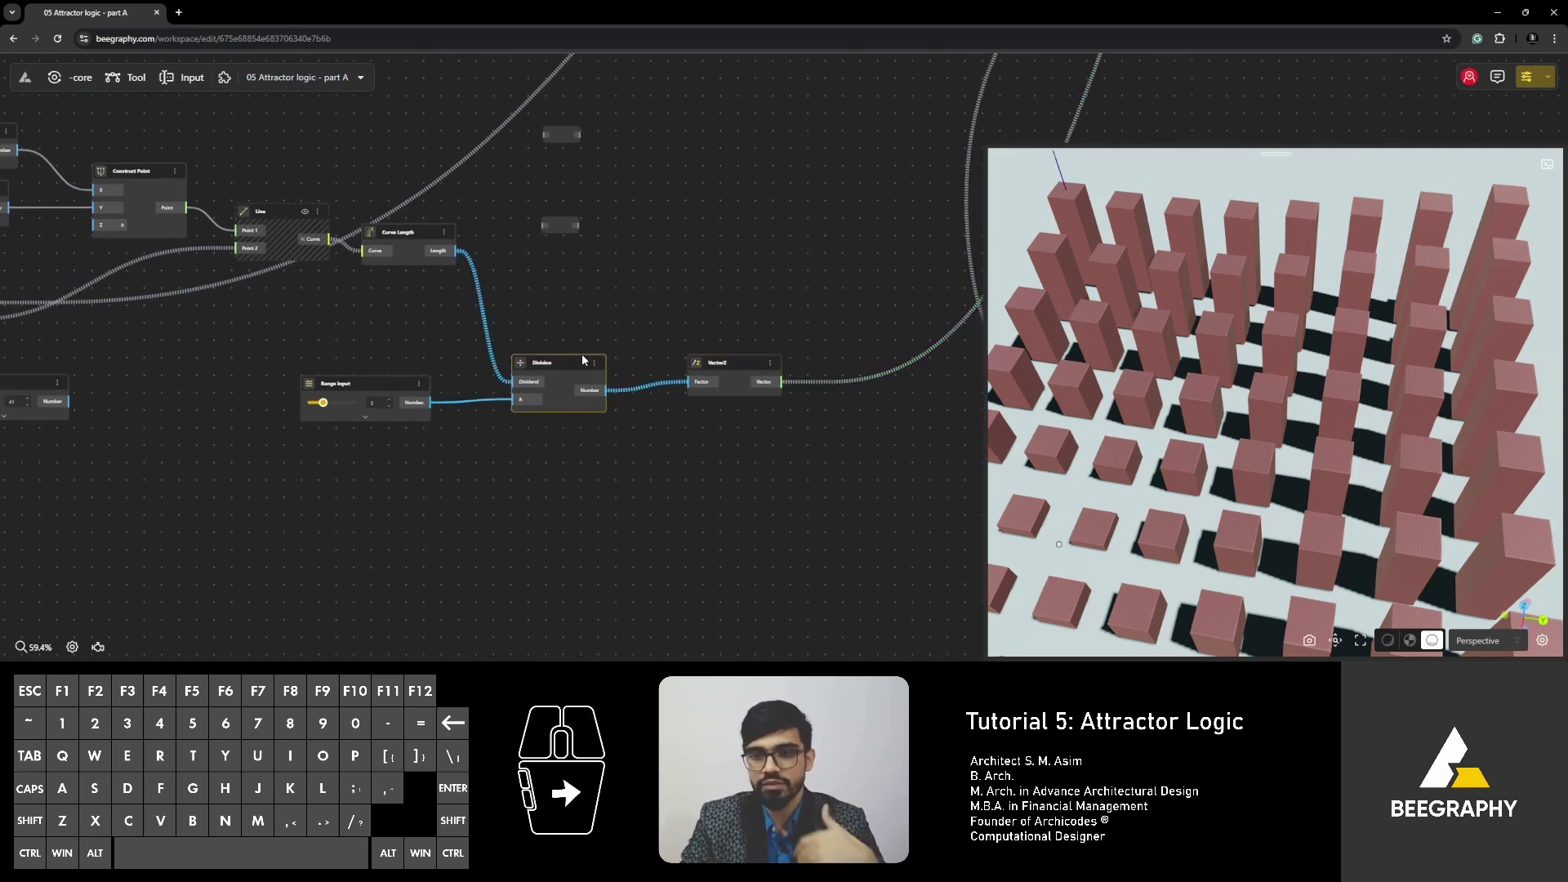
click(407, 235)
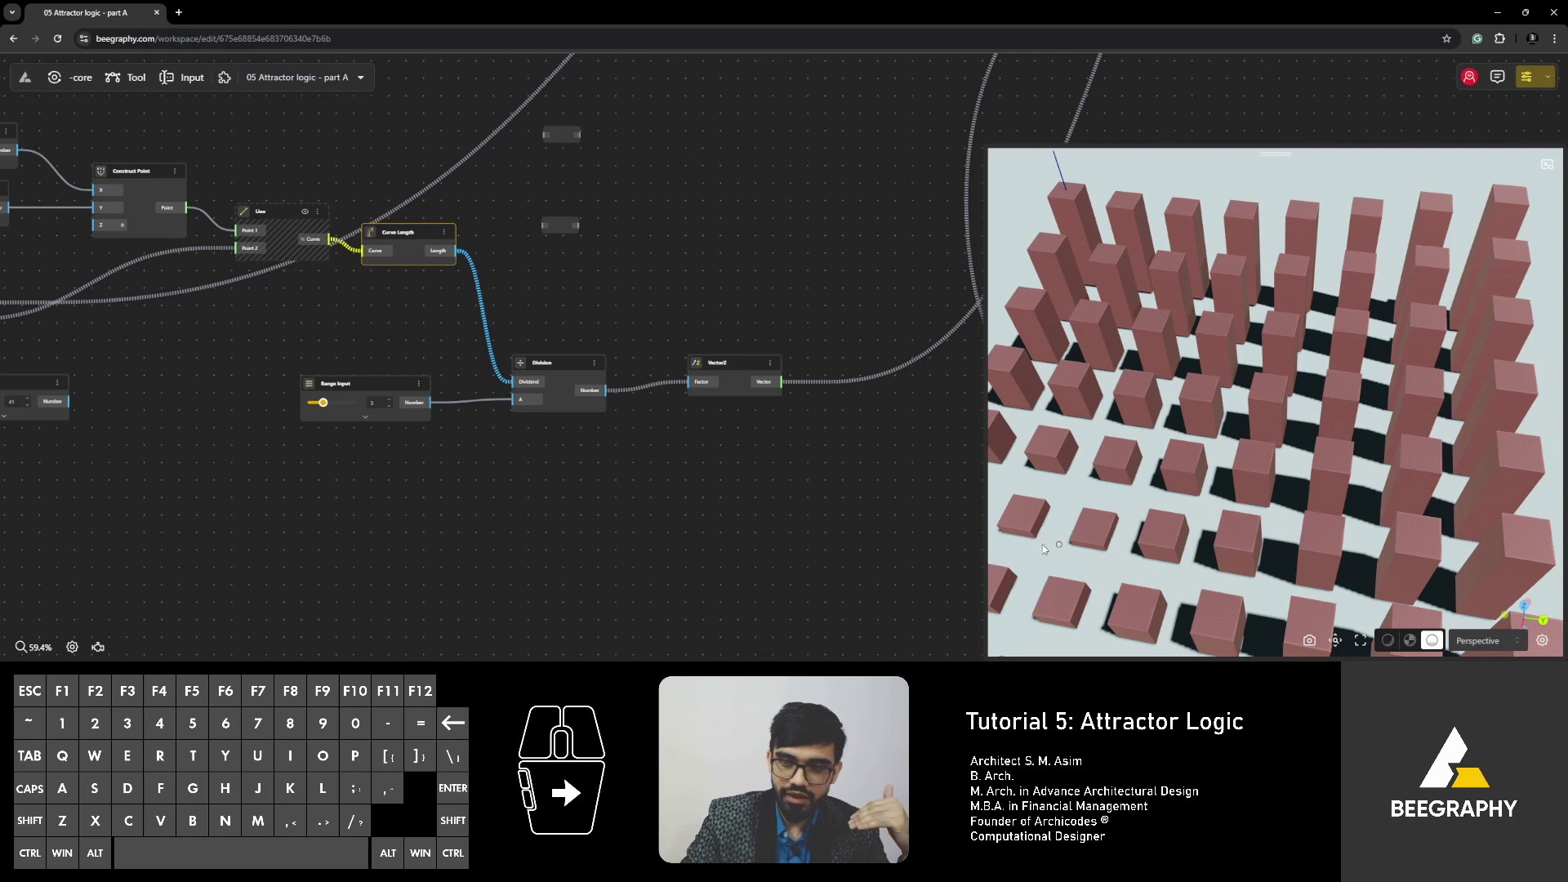
Add a Subtraction node and place it just above the Division node.
click(1167, 478)
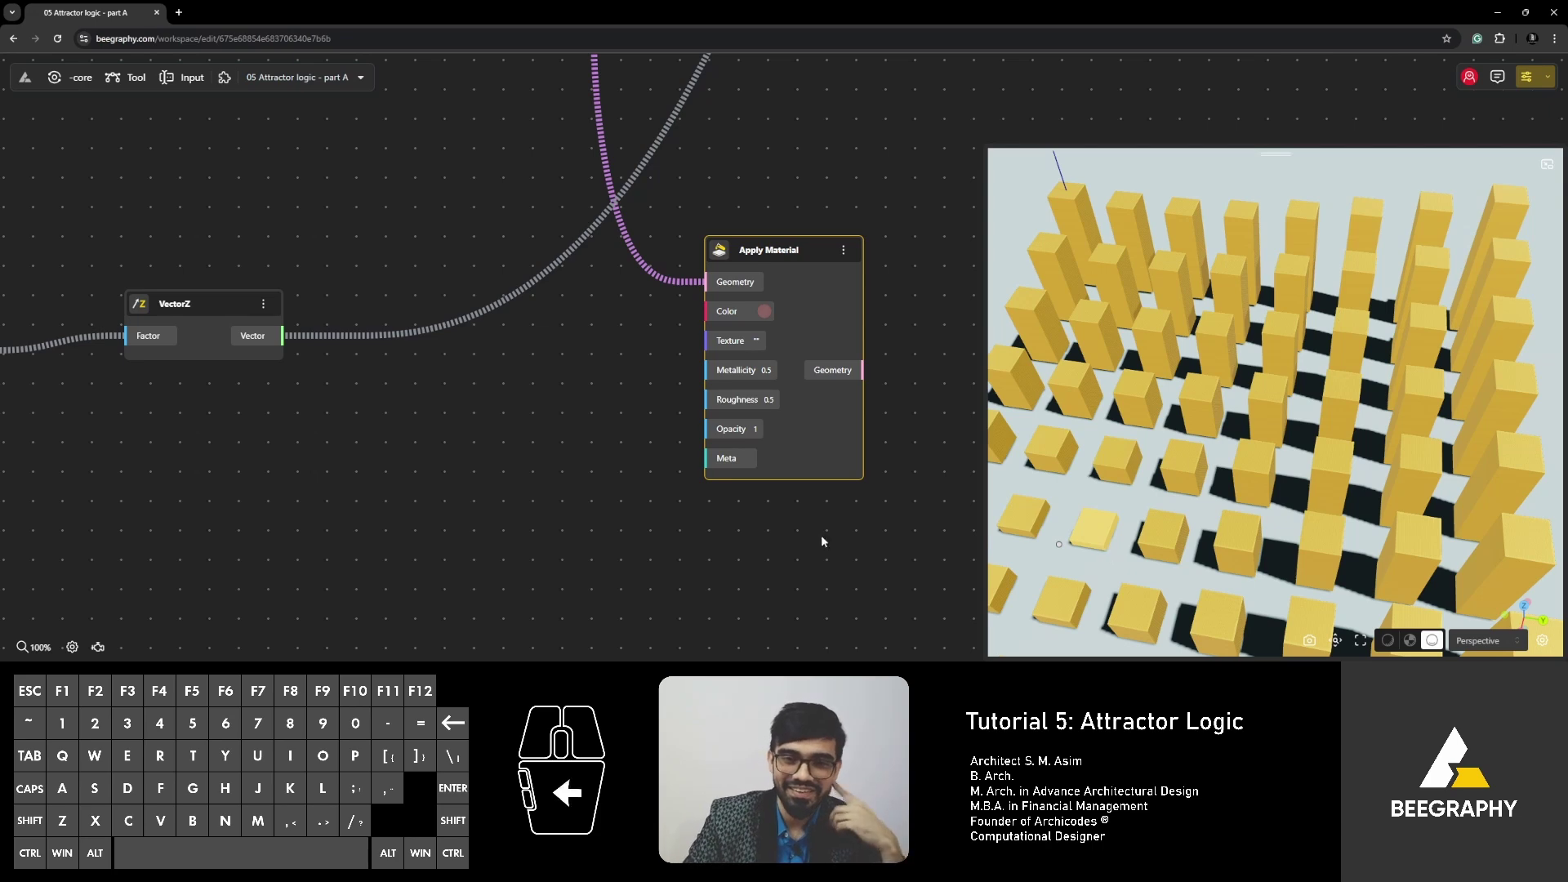
scroll(645, 506, down, 3)
right_drag(605, 533, 712, 518)
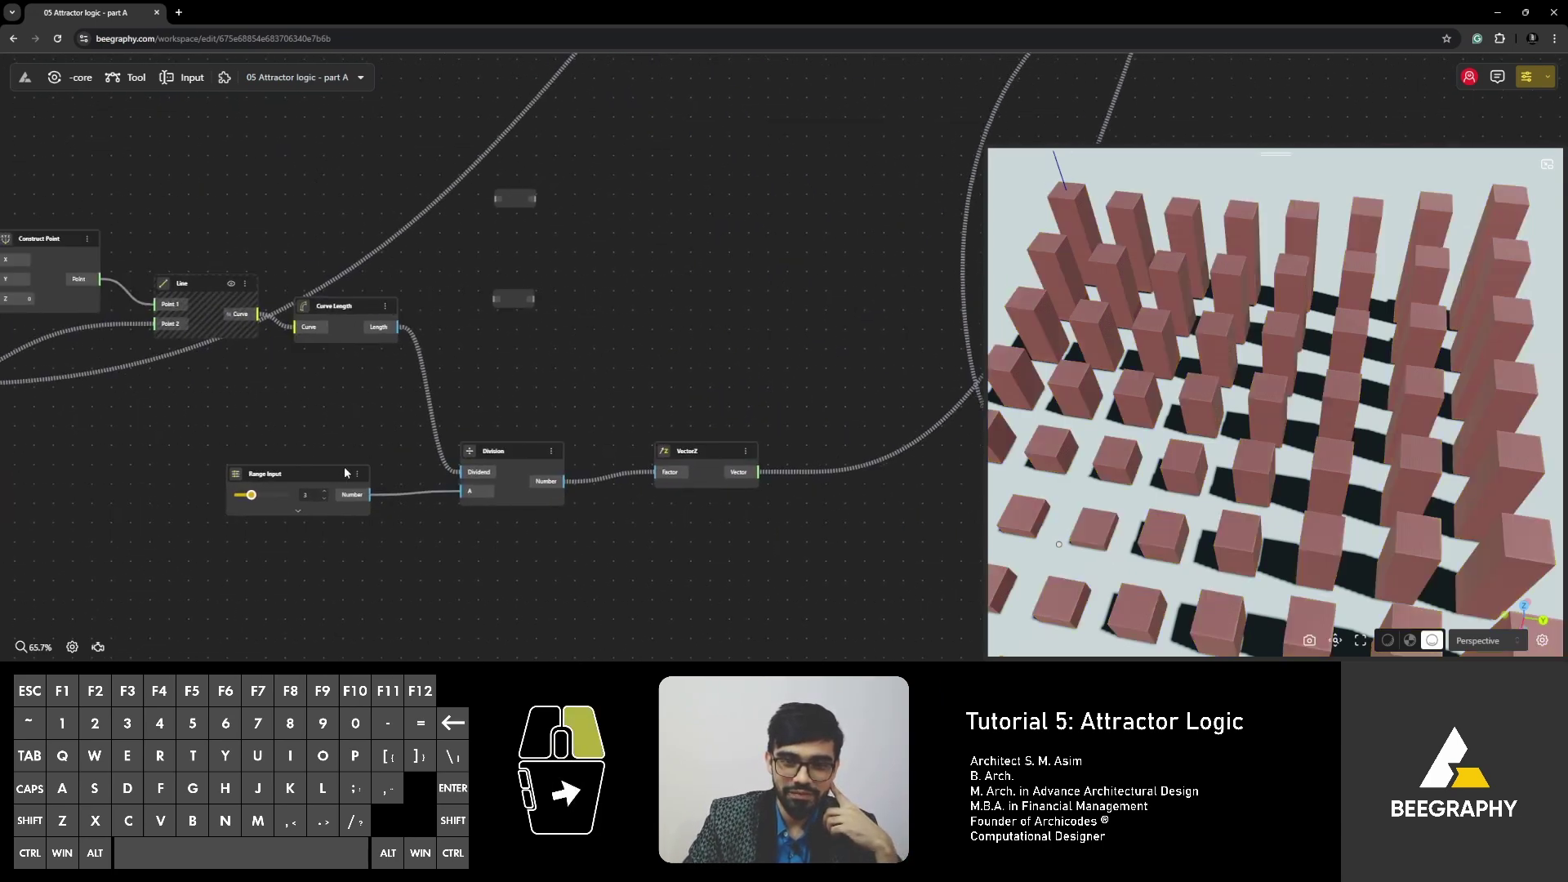
right_drag(345, 467, 510, 423)
scroll(510, 423, up, 5)
click(517, 418)
double_click(518, 424)
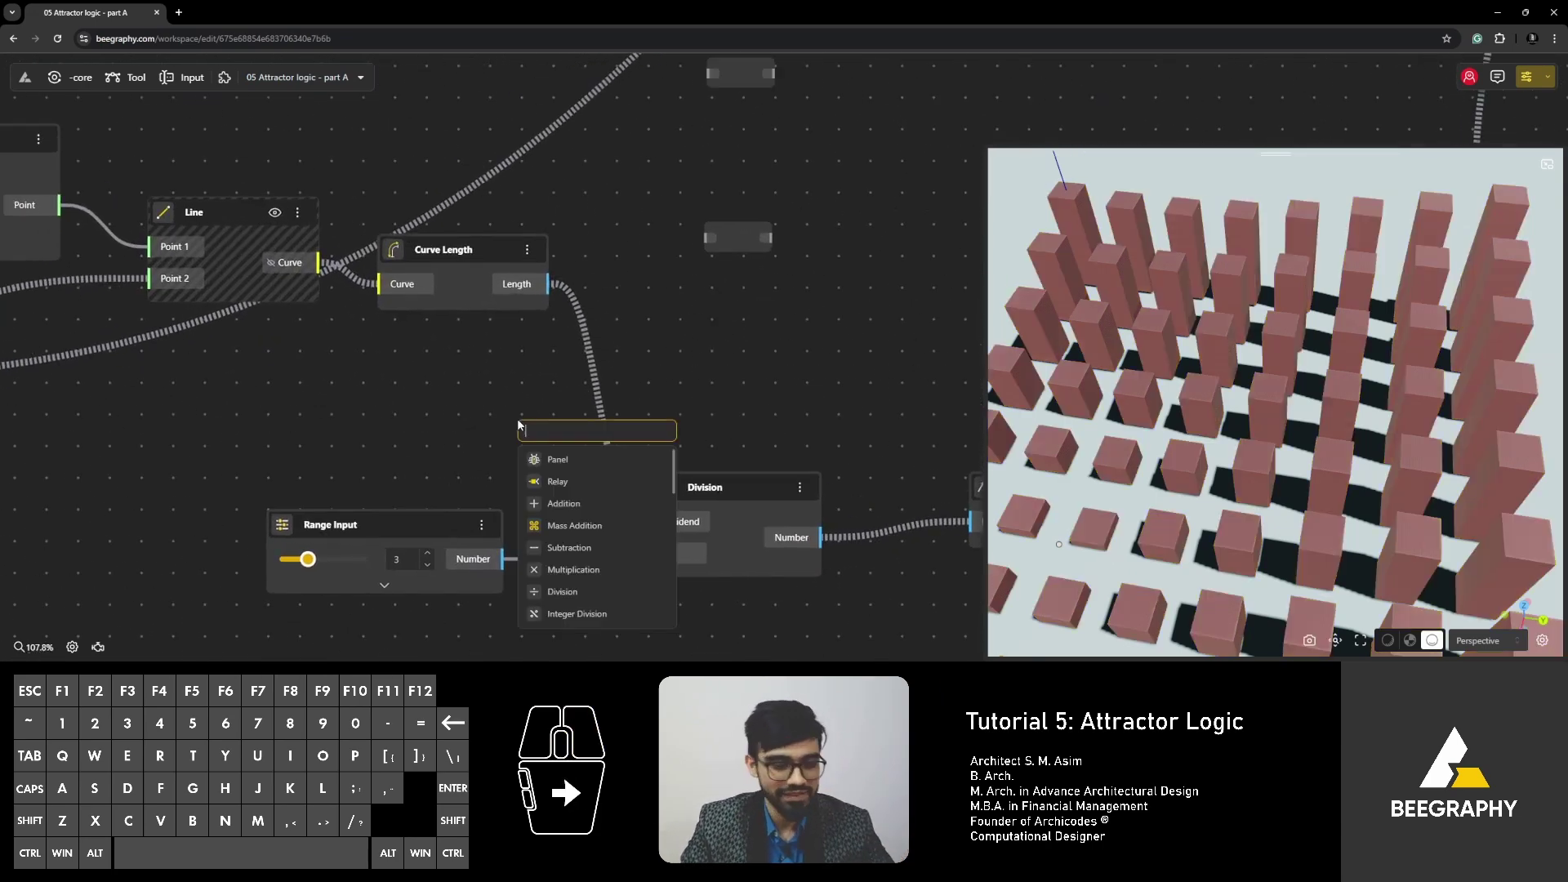
text(-)
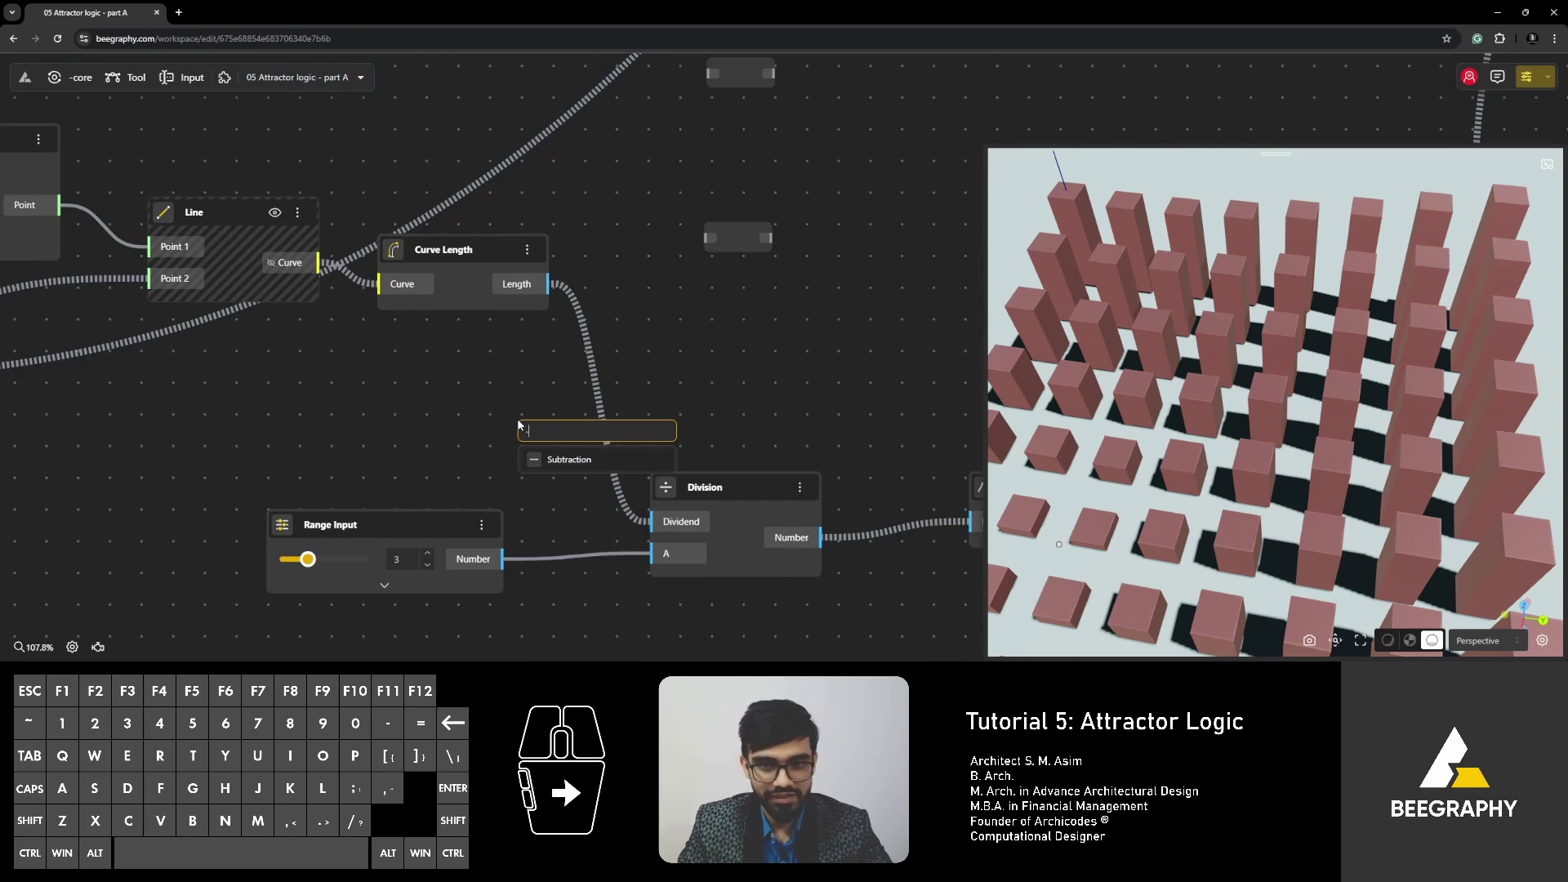
click(570, 459)
drag(570, 459, 721, 369)
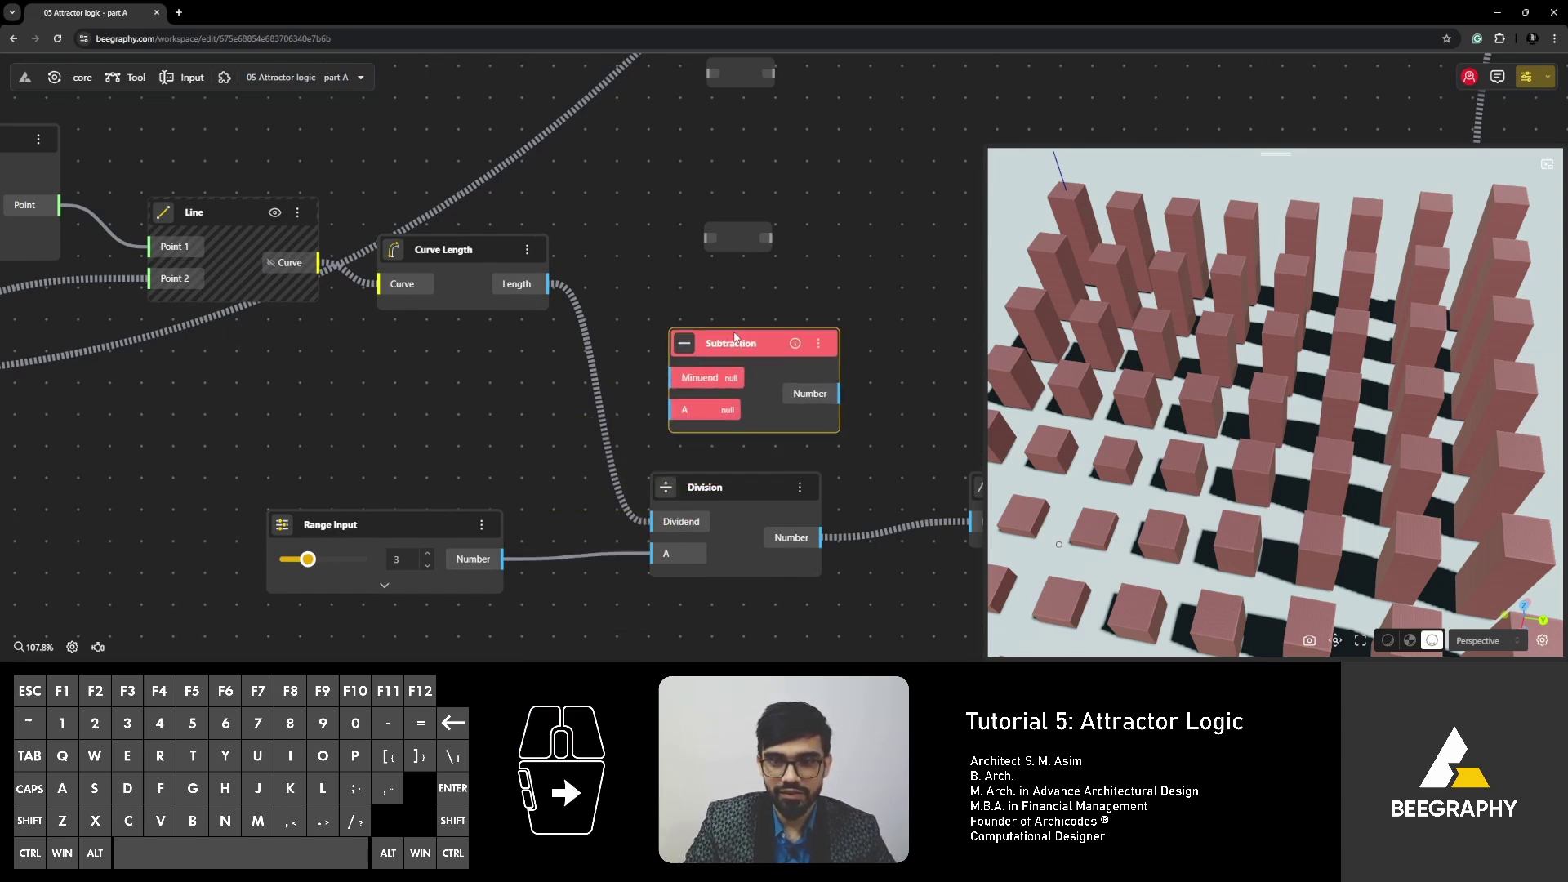
Add a Range Input with the value 100 and place it just below Curve Length, beside the Subtraction node.
double_click(504, 402)
text(1)
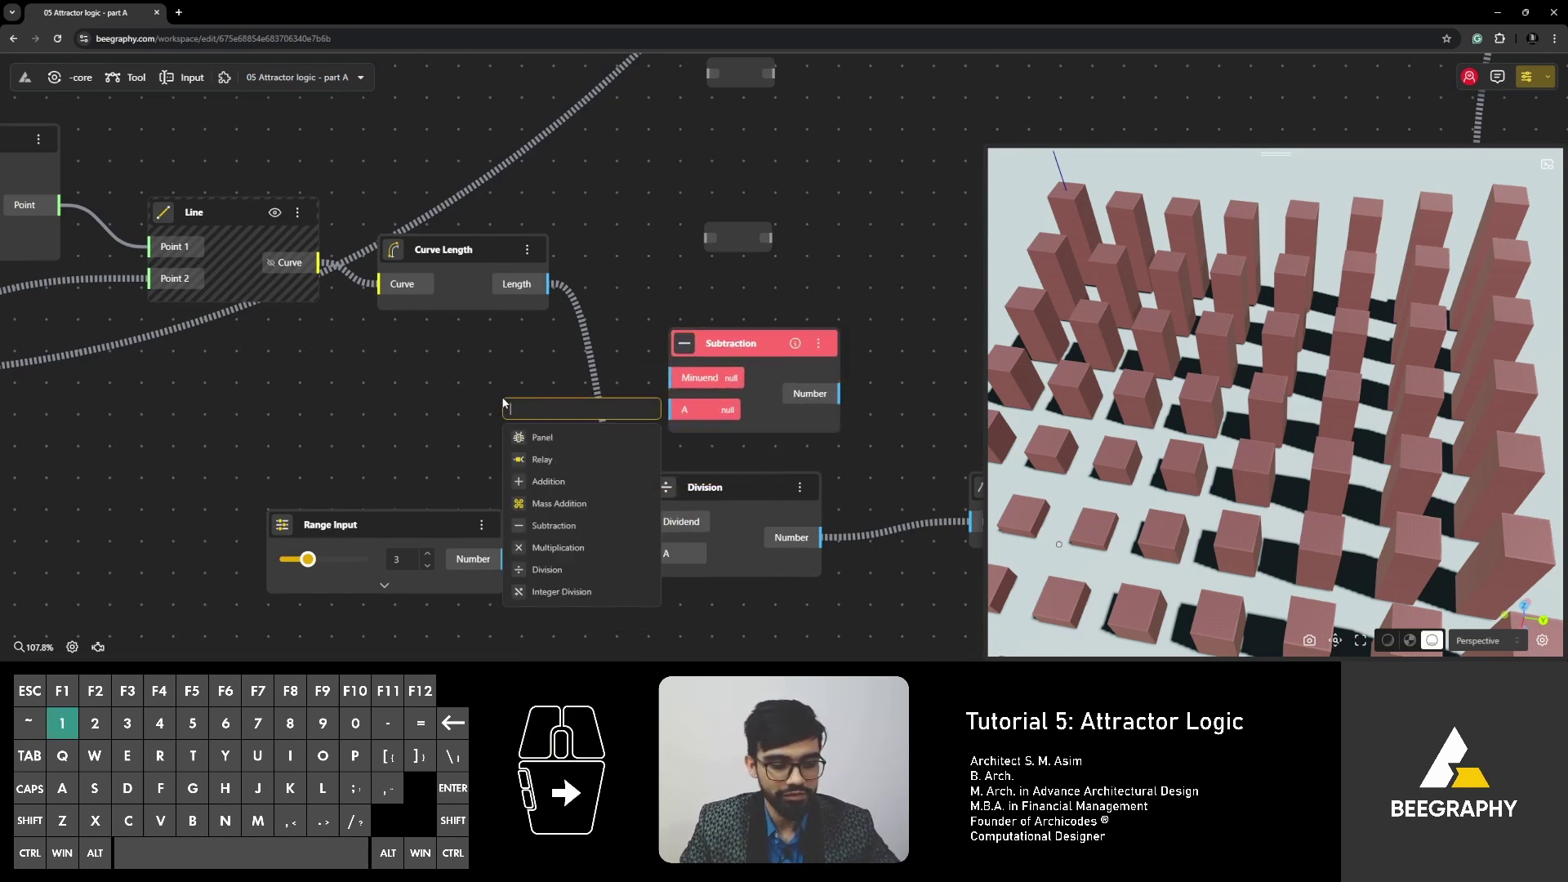
text(00)
click(546, 459)
drag(546, 459, 420, 362)
Nudge the Curve Length node slightly upward to leave more room above the new Range Input.
right_drag(481, 336, 502, 335)
scroll(502, 335, down, 2)
scroll(523, 308, up, 5)
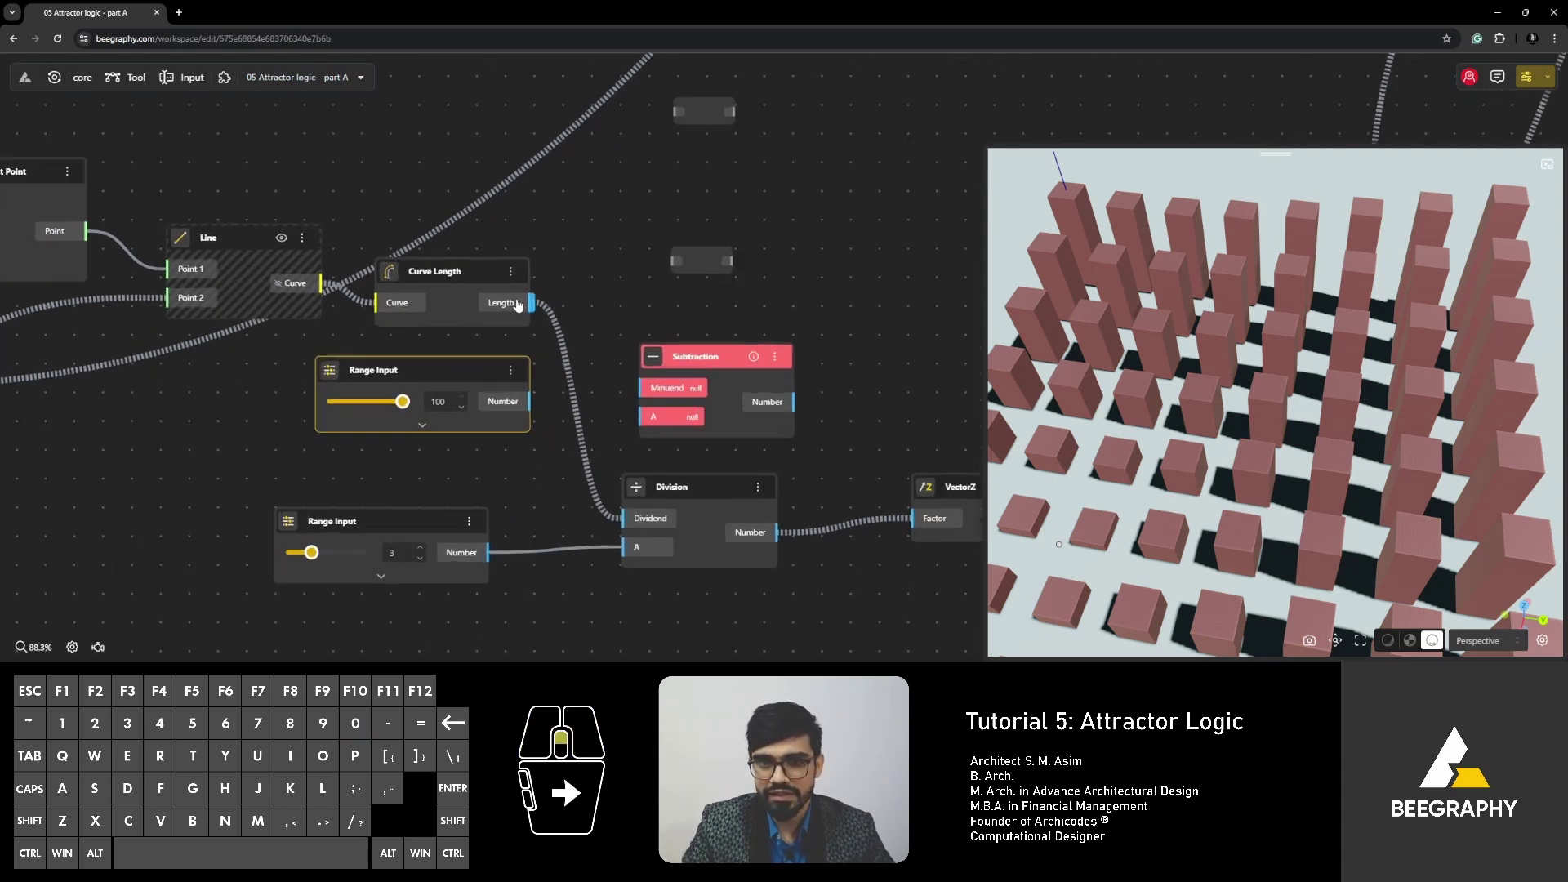
drag(457, 269, 474, 264)
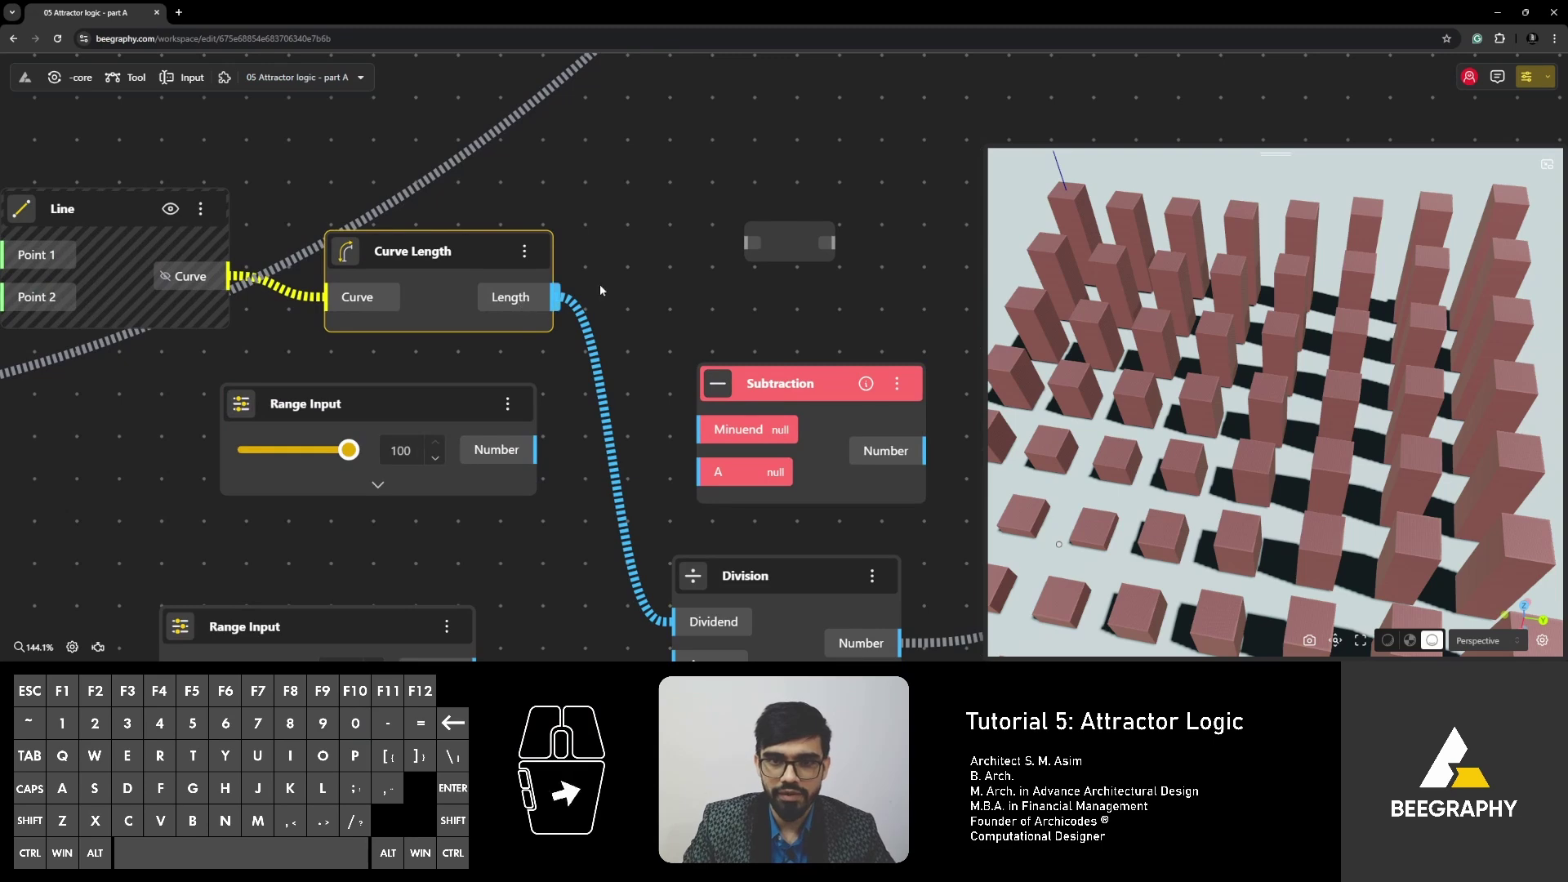
middle_drag(600, 284, 524, 314)
scroll(624, 317, down, 1)
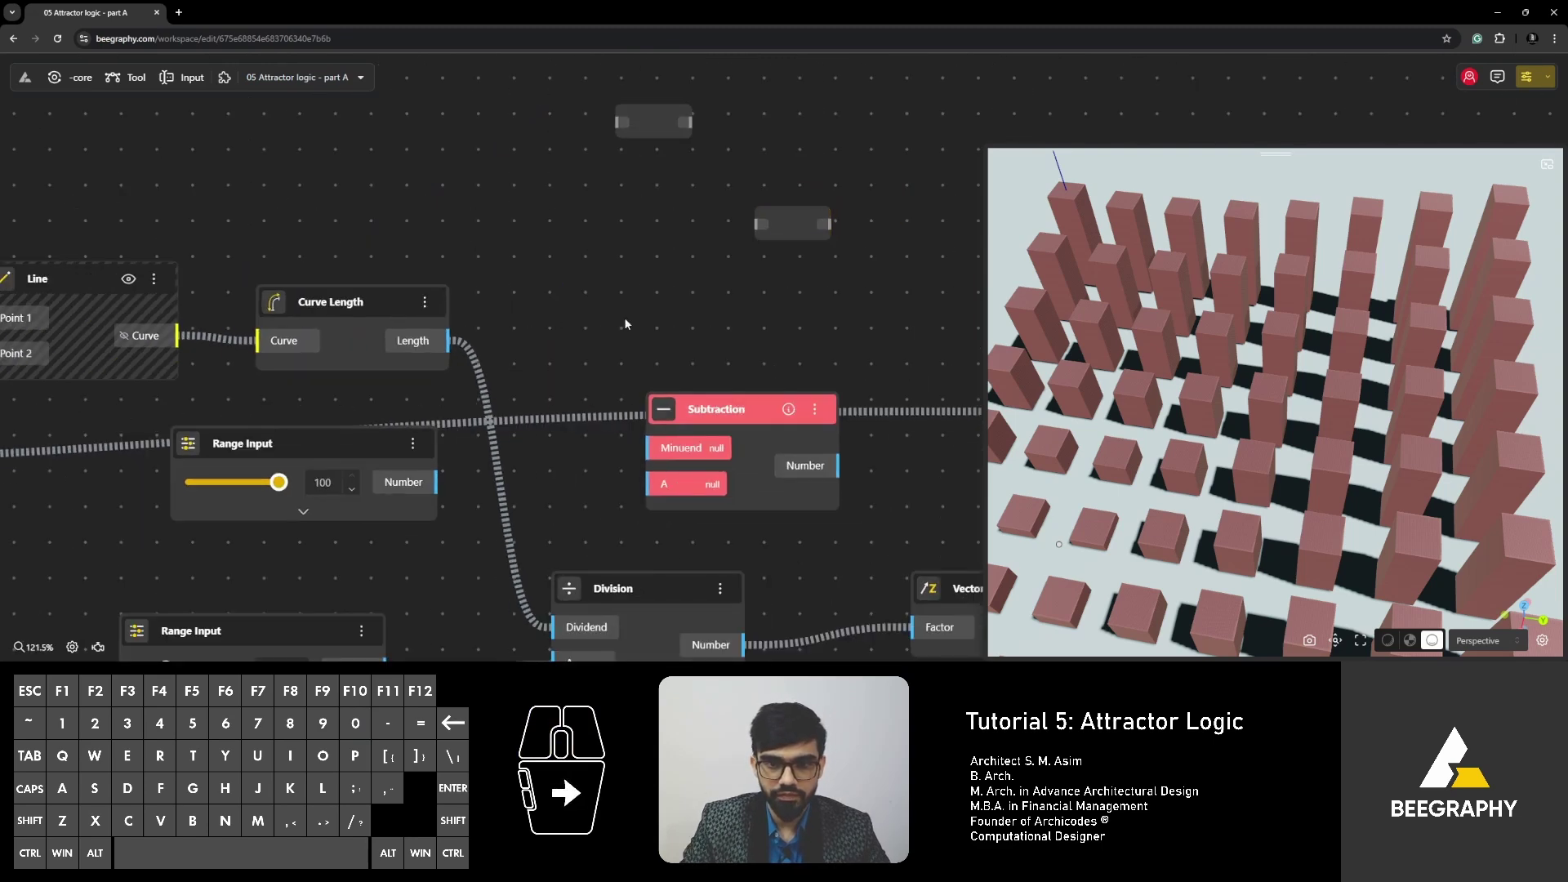
scroll(547, 426, up, 1)
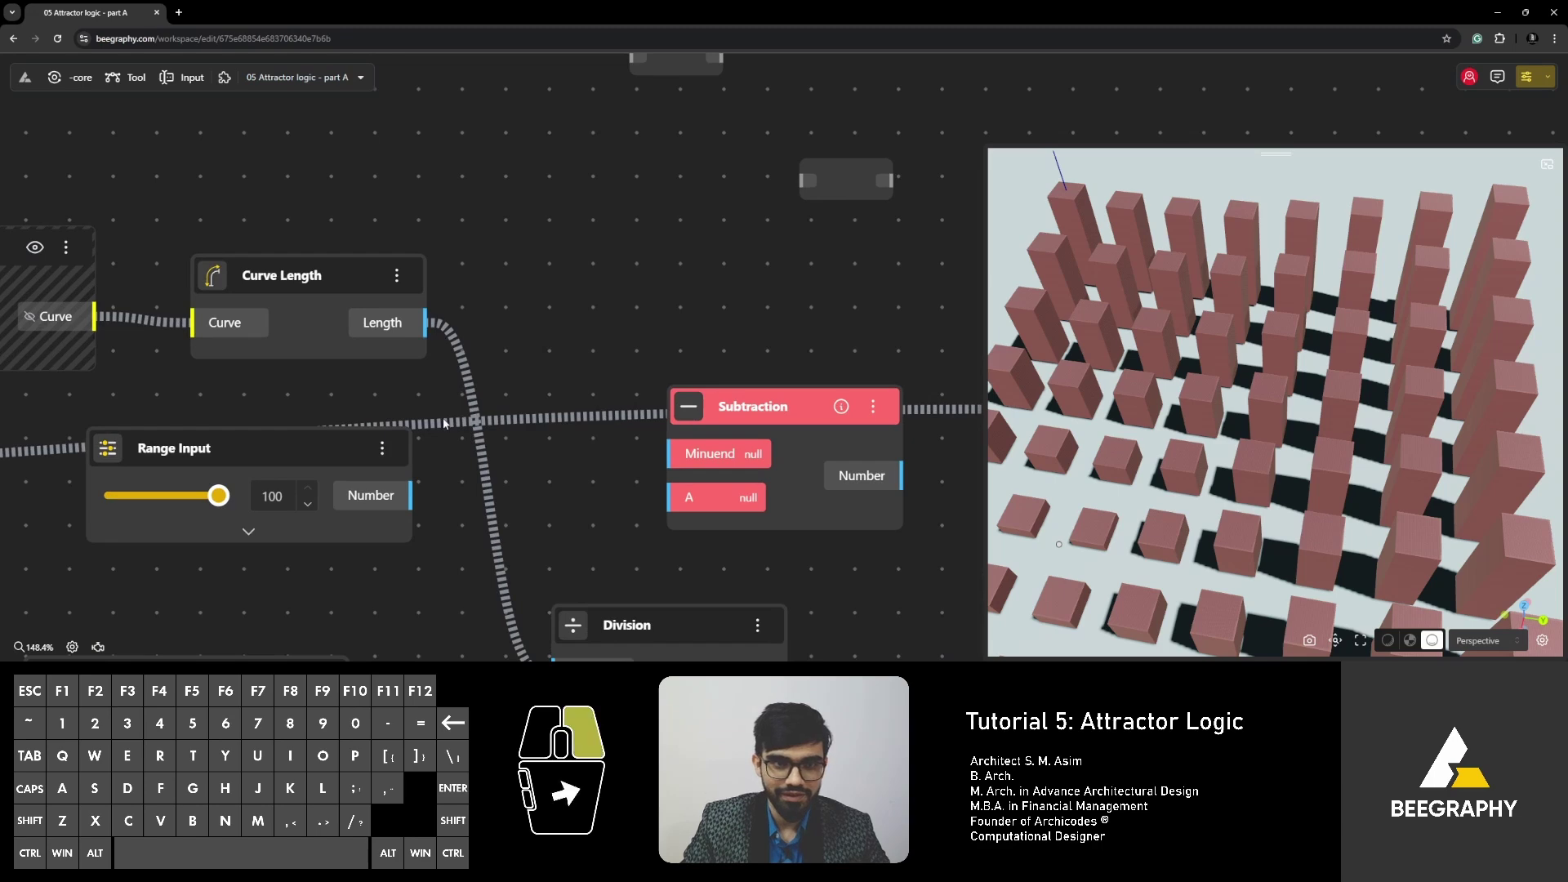
Trace the wiring from the Subtraction node back through Line and Construct Point to Square Grid and its Range Inputs.
middle_drag(463, 422, 364, 406)
middle_drag(232, 442, 501, 399)
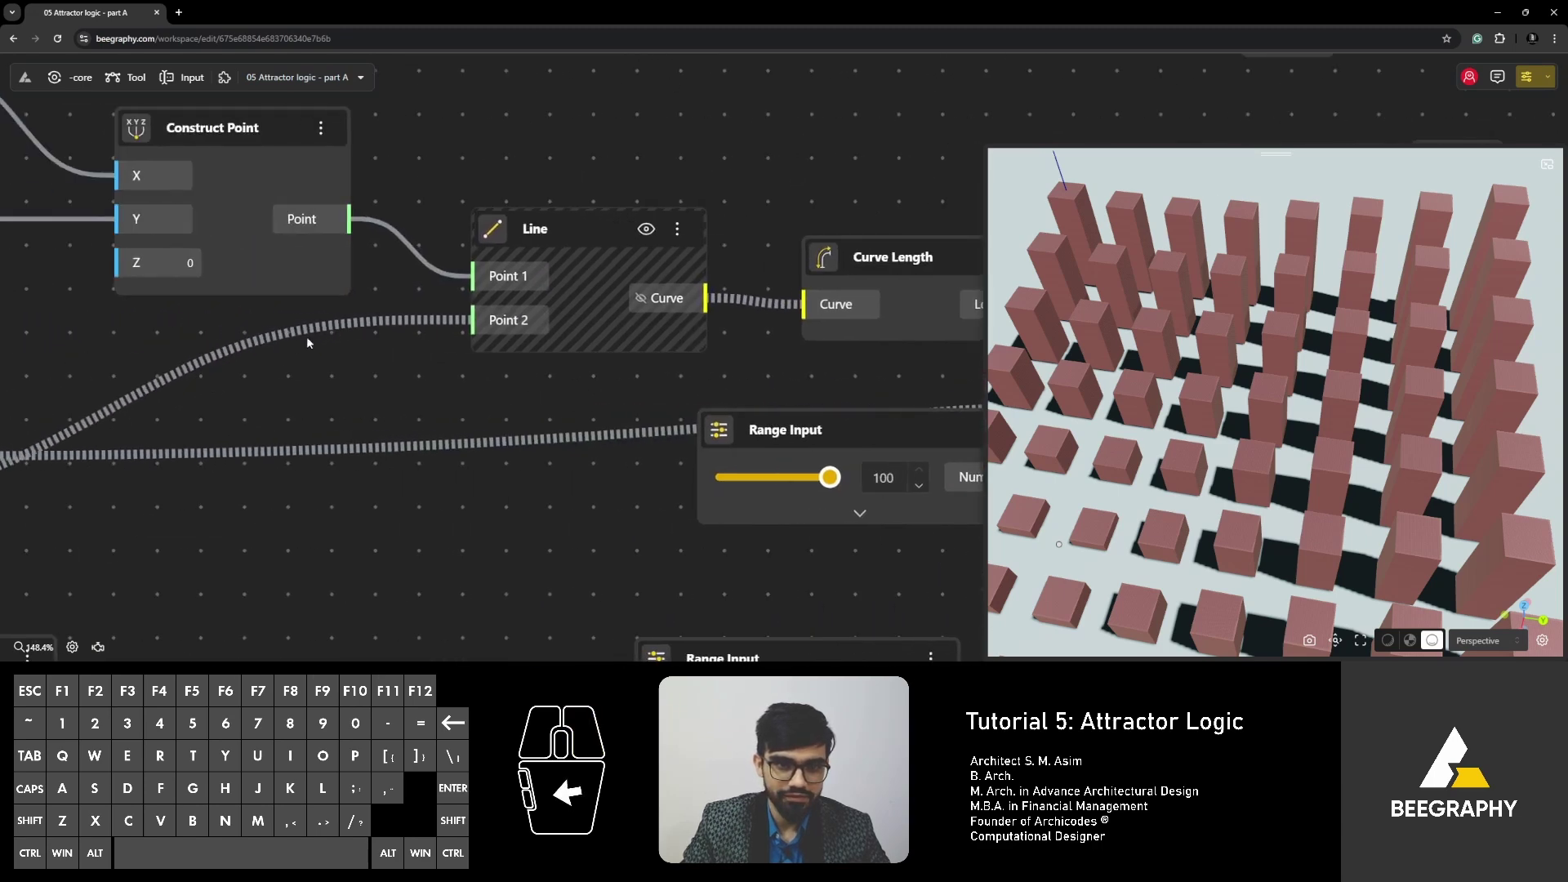
scroll(183, 428, down, 2)
middle_drag(898, 400, 719, 425)
scroll(735, 424, up, 2)
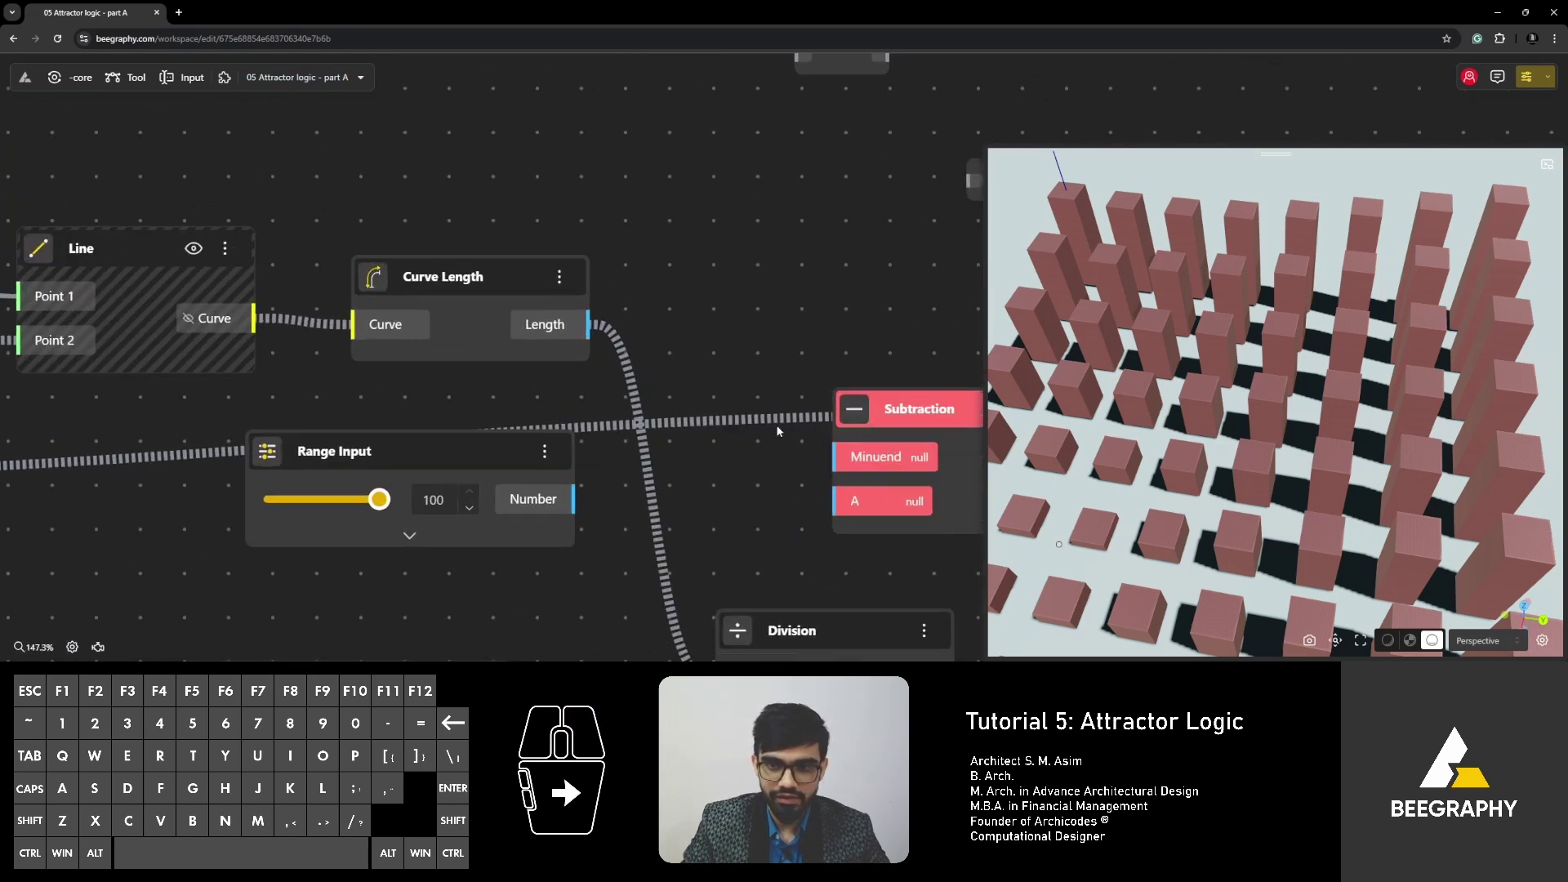
scroll(433, 407, down, 3)
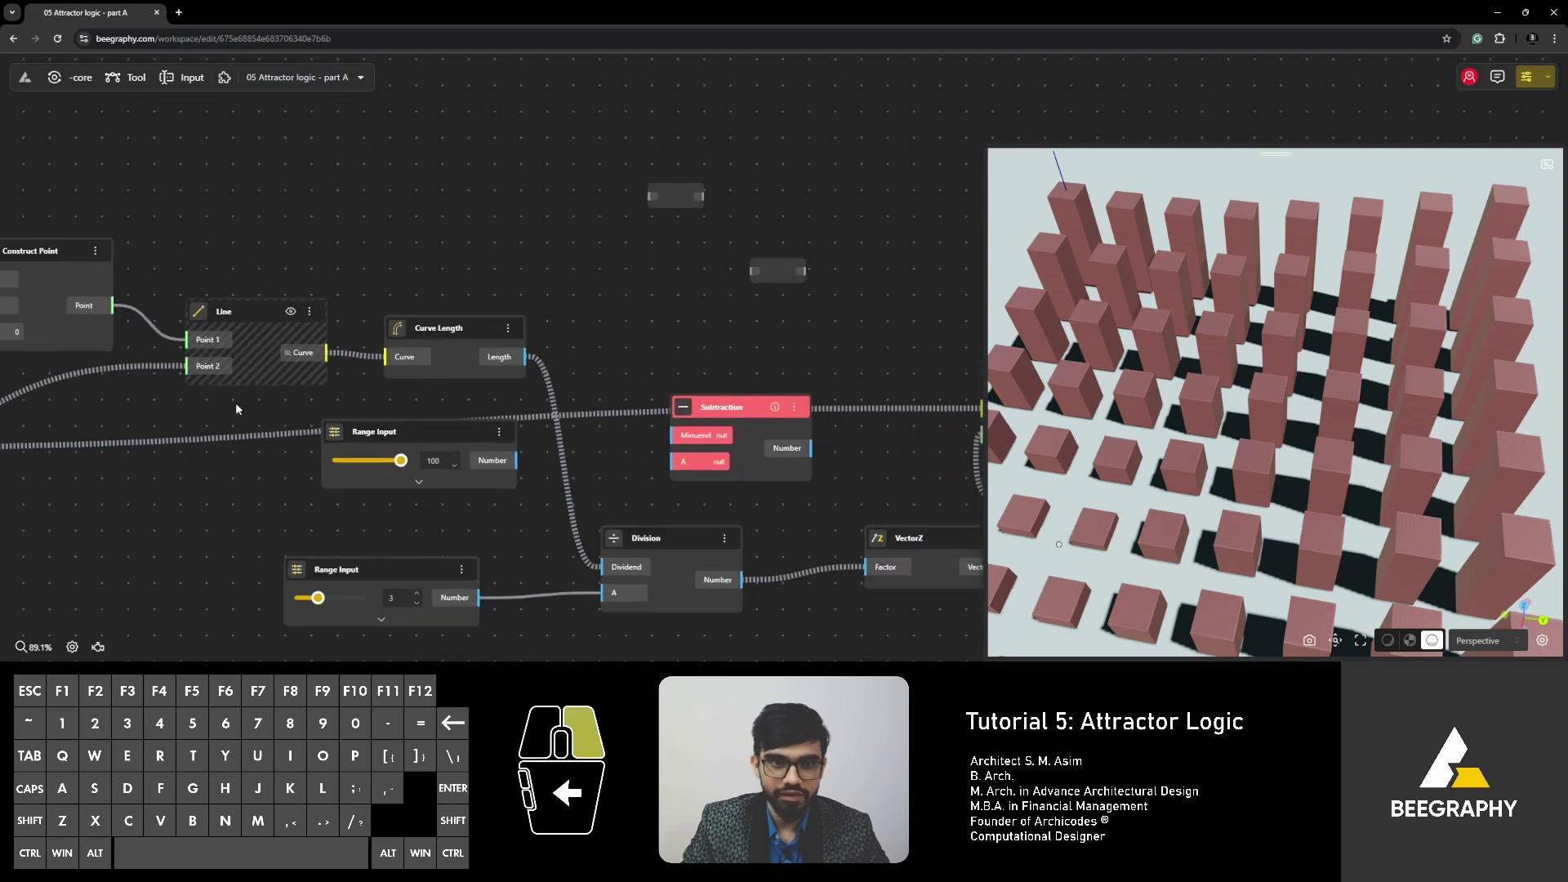
right_drag(235, 404, 570, 412)
right_drag(410, 377, 735, 343)
scroll(488, 390, up, 3)
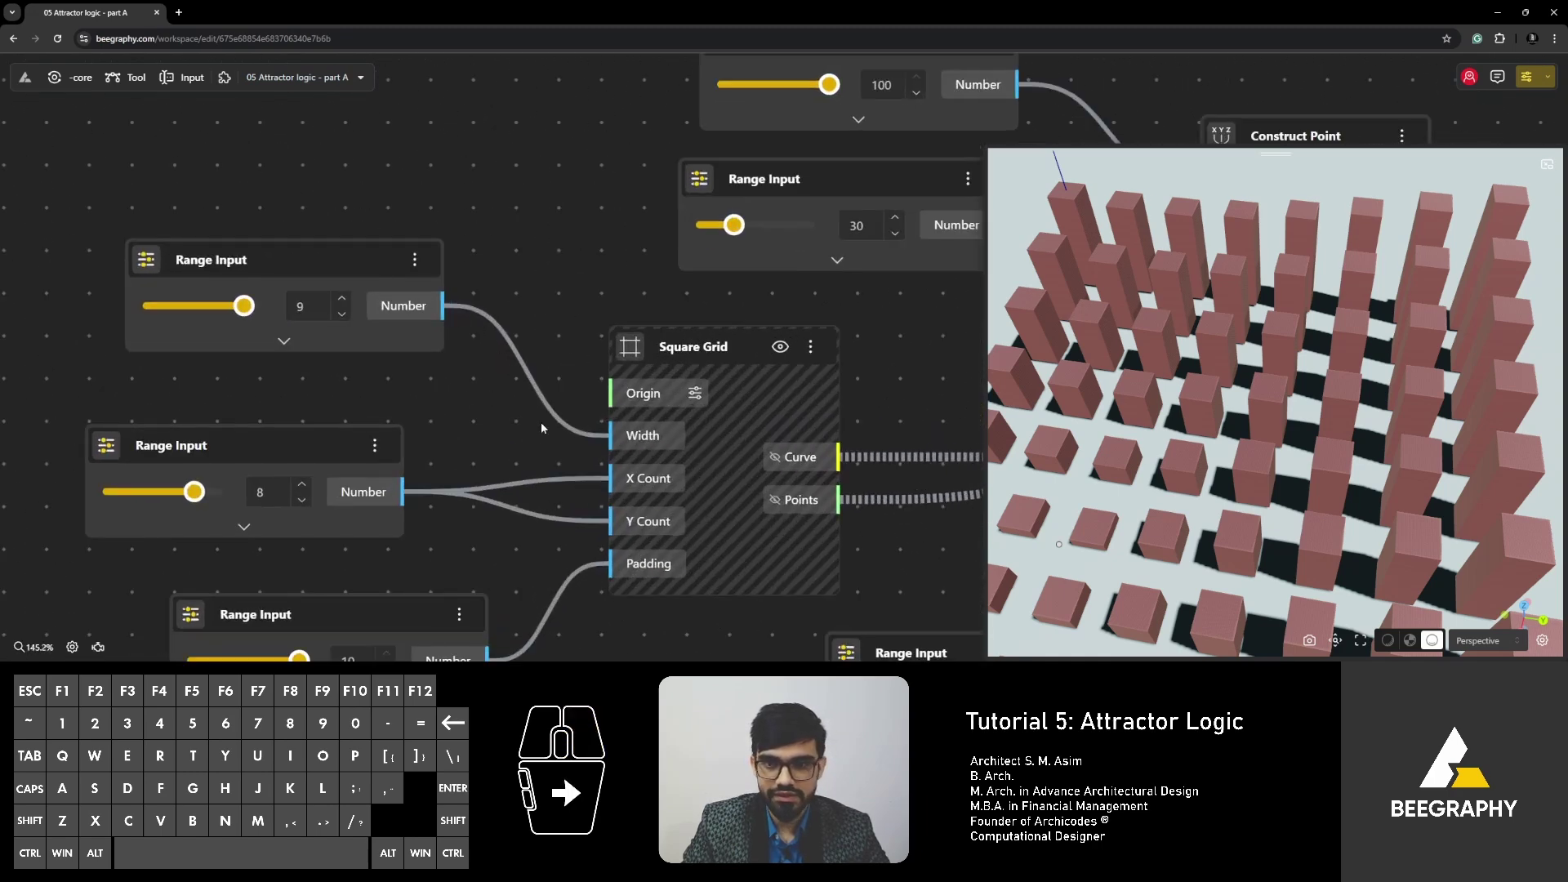
scroll(540, 421, down, 1)
right_drag(540, 422, 401, 354)
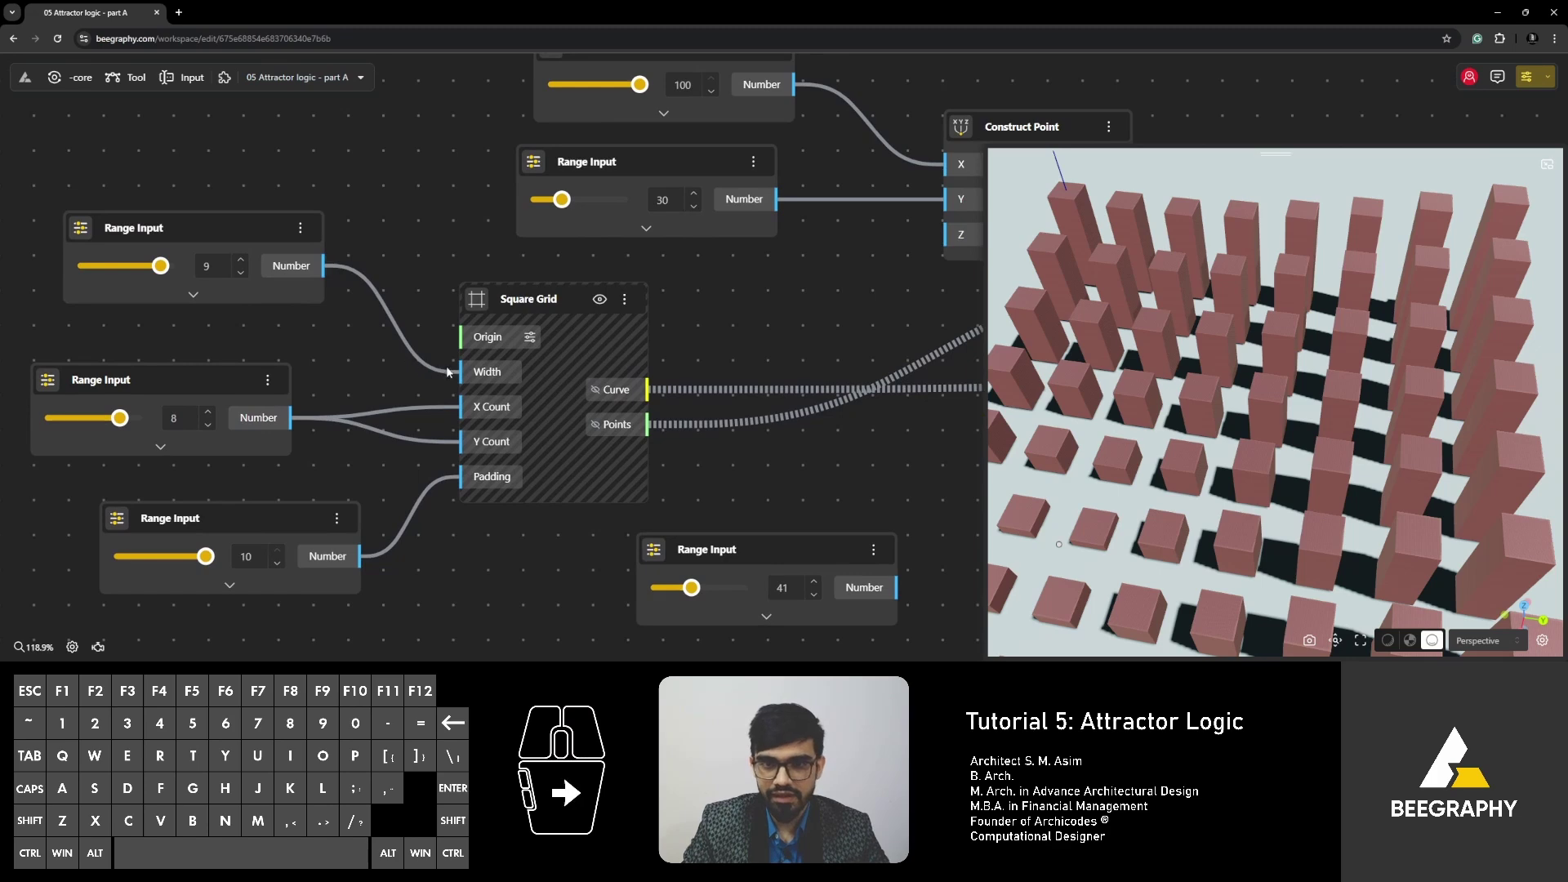
Follow the graph from Square Grid through Division, VectorZ, Extrude Curve and Cap to Apply Material, and return to Construct Point.
right_drag(789, 395, 513, 377)
scroll(709, 350, down, 2)
right_drag(711, 349, 574, 391)
right_drag(727, 421, 344, 376)
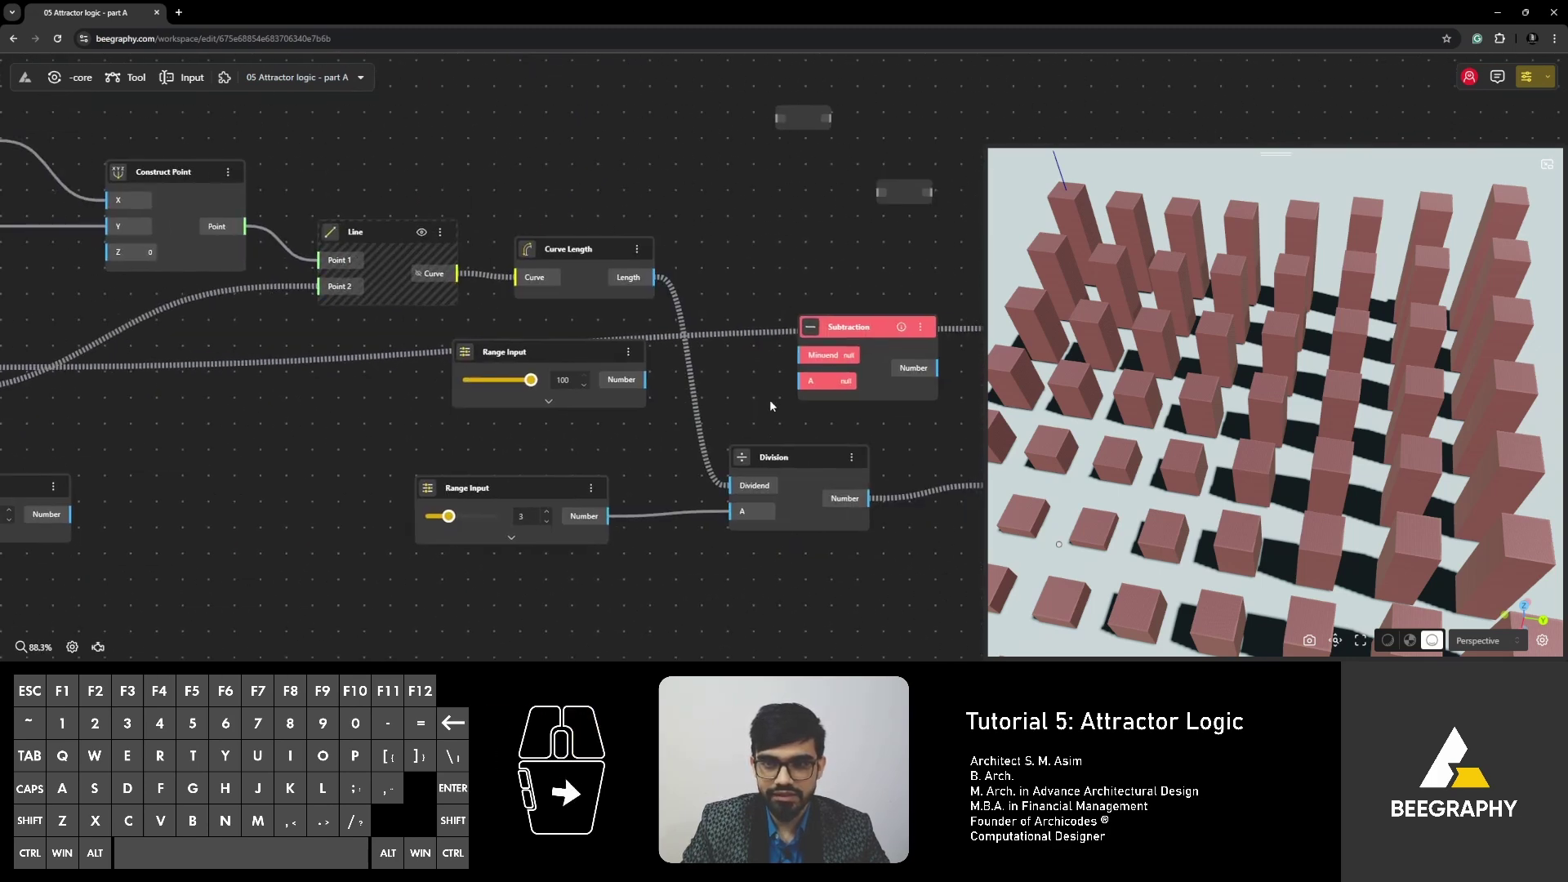
right_drag(772, 403, 495, 374)
right_drag(830, 406, 650, 405)
mouse_move(781, 400)
right_down()
mouse_move(578, 486)
mouse_move(455, 280)
right_up()
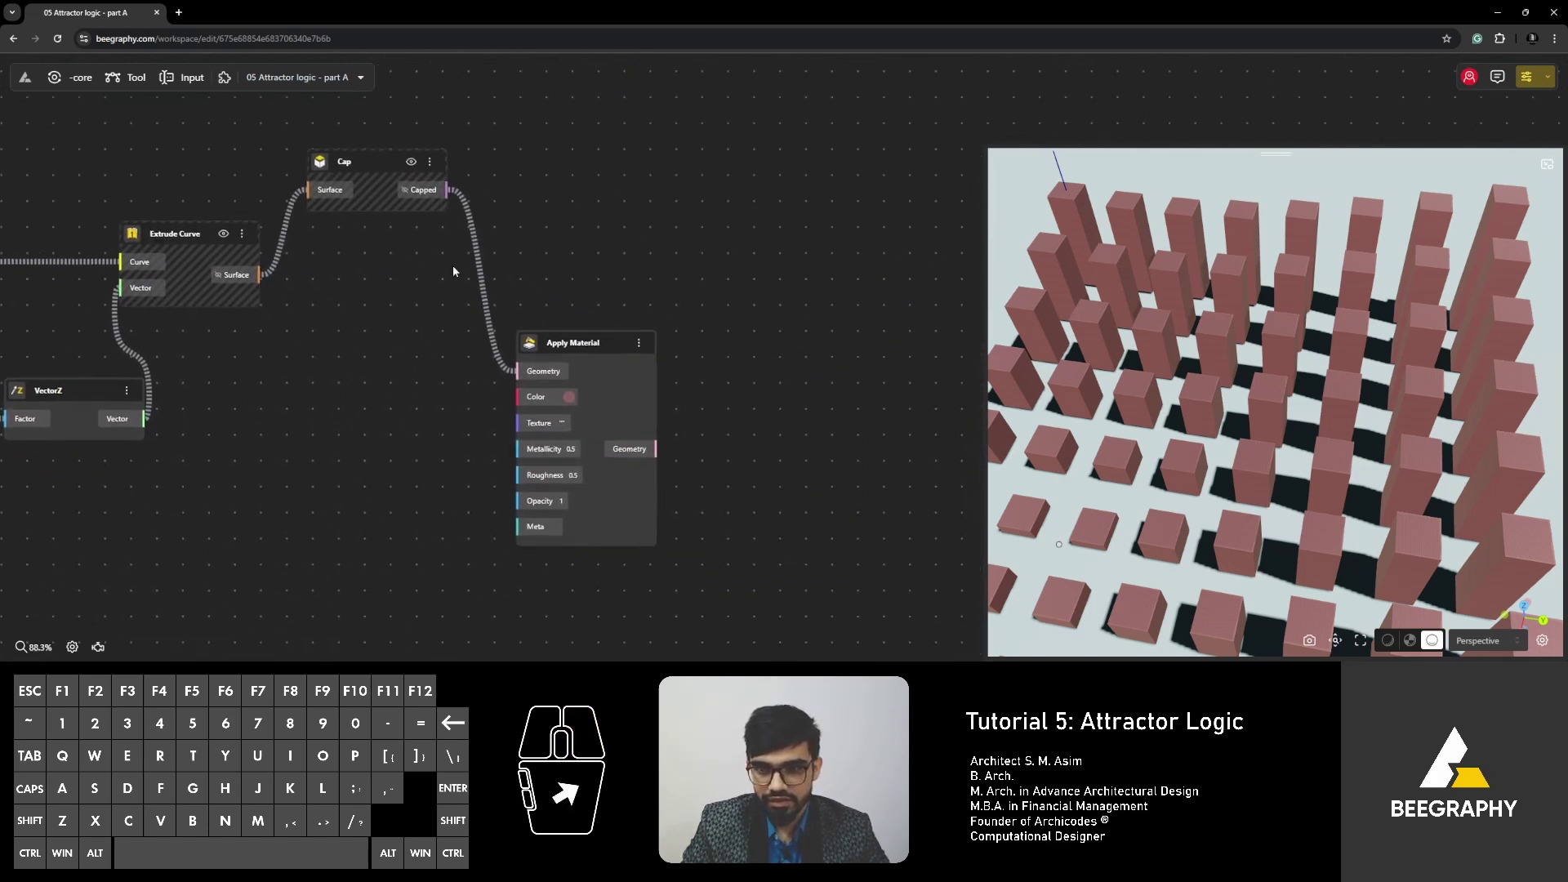
right_drag(212, 442, 567, 377)
right_drag(229, 310, 674, 419)
right_drag(237, 341, 471, 376)
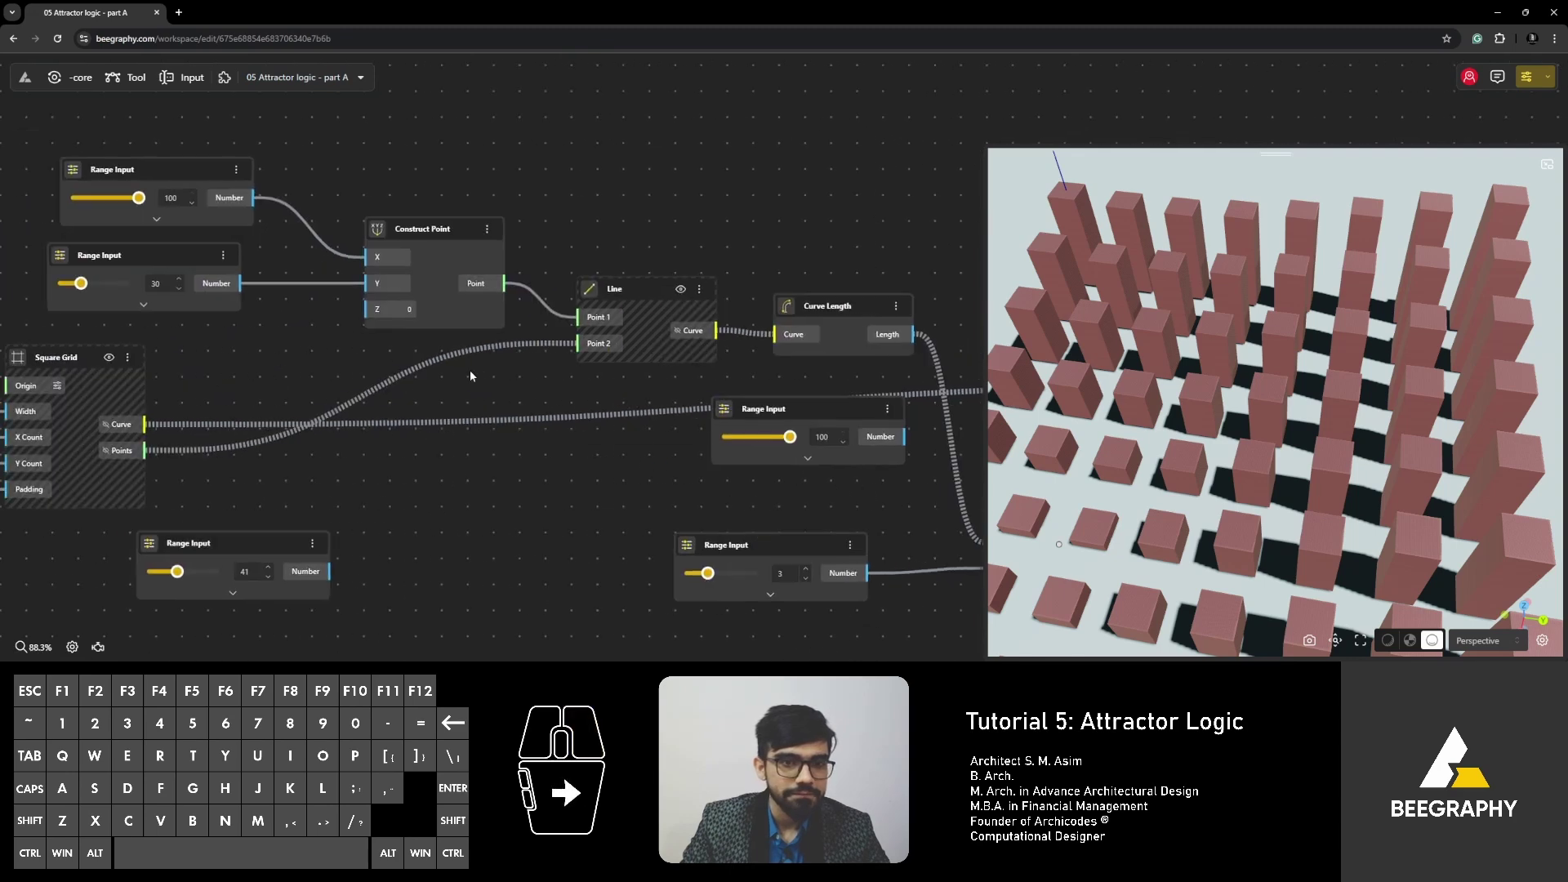
right_drag(594, 407, 579, 400)
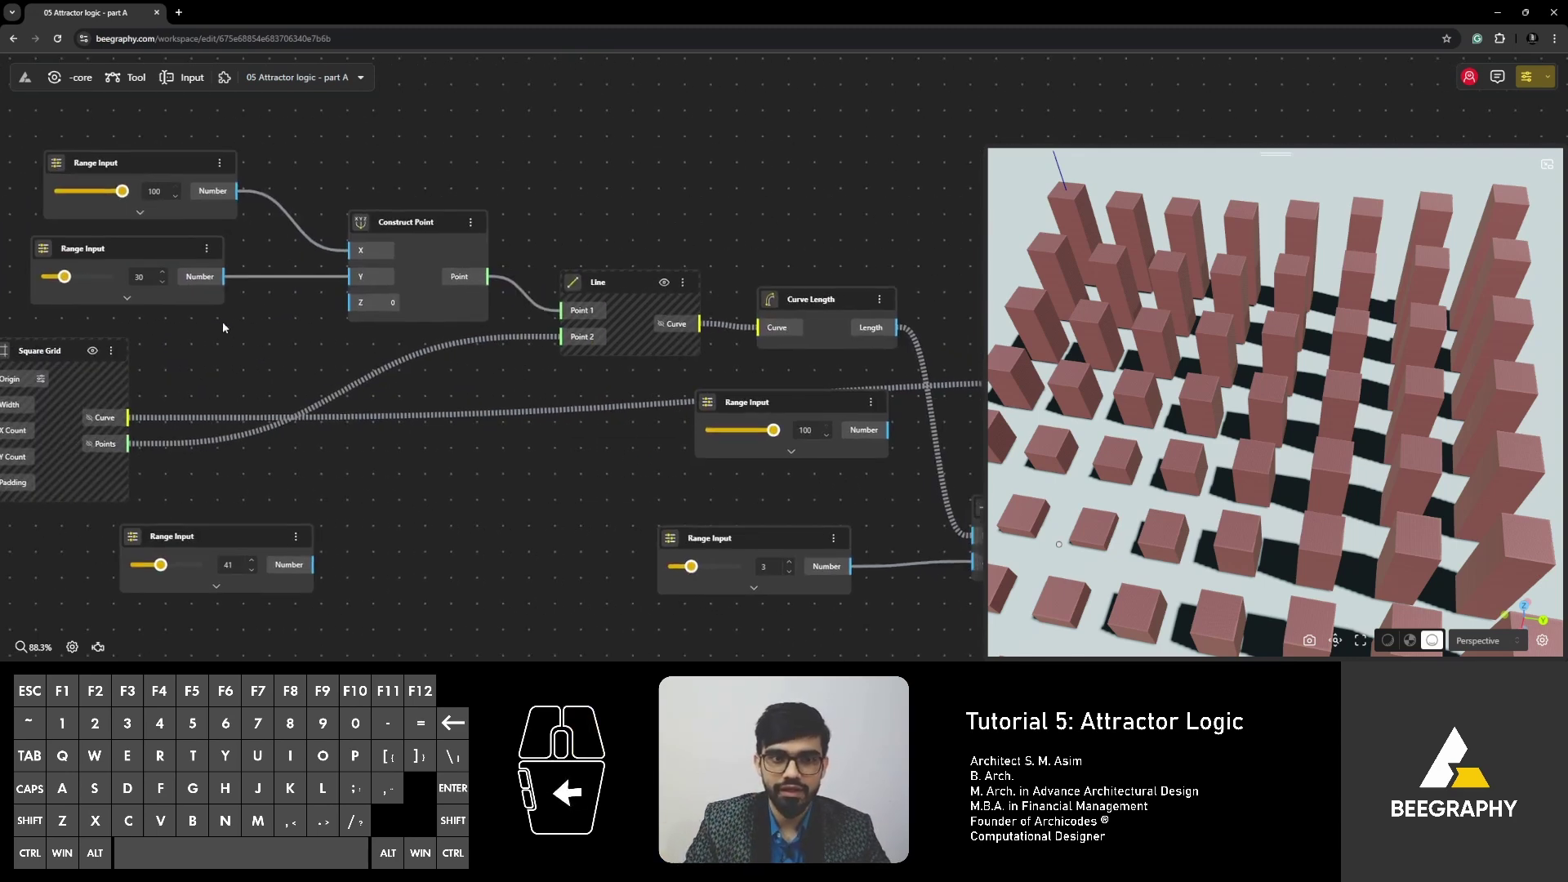
right_drag(223, 327, 359, 362)
right_drag(580, 477, 420, 409)
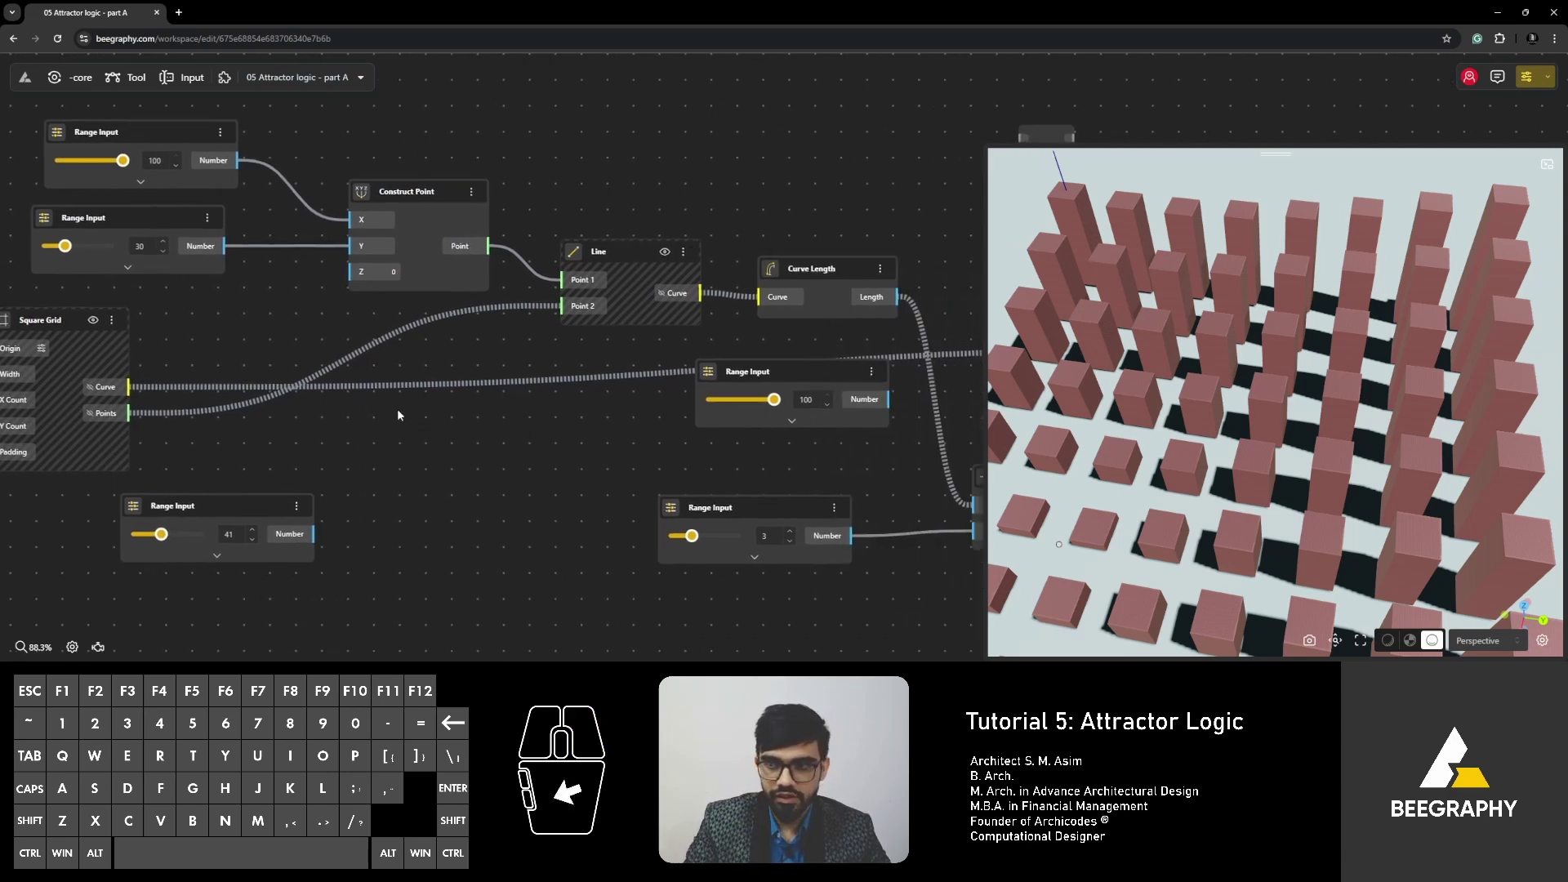
Turn on the Square Grid node's preview and inspect its squares and points under the extrusions.
right_drag(271, 420, 444, 392)
scroll(474, 389, up, 3)
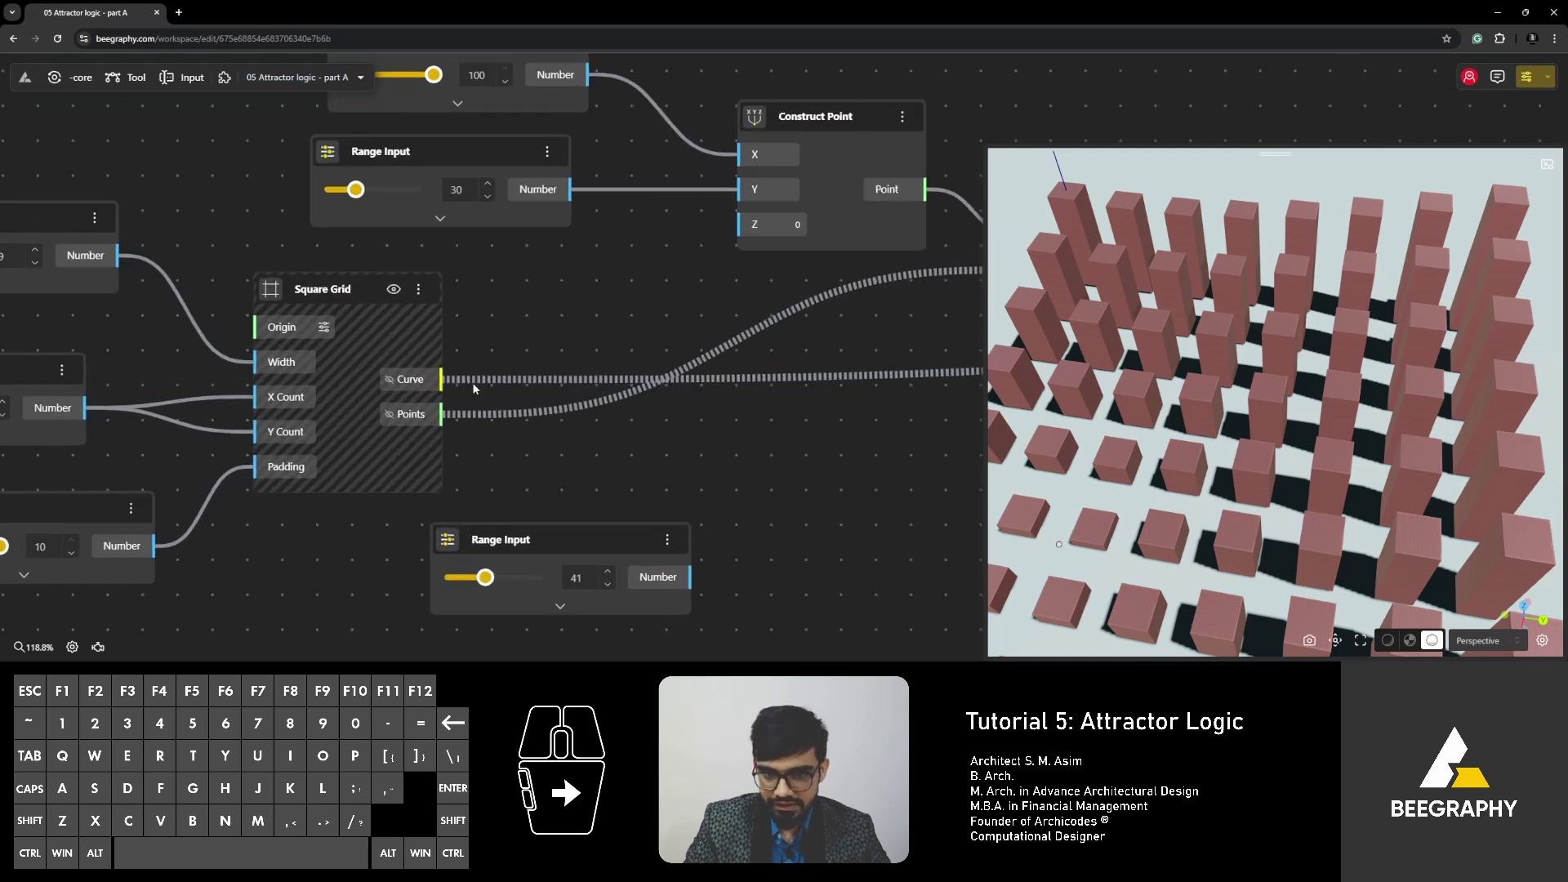
click(334, 281)
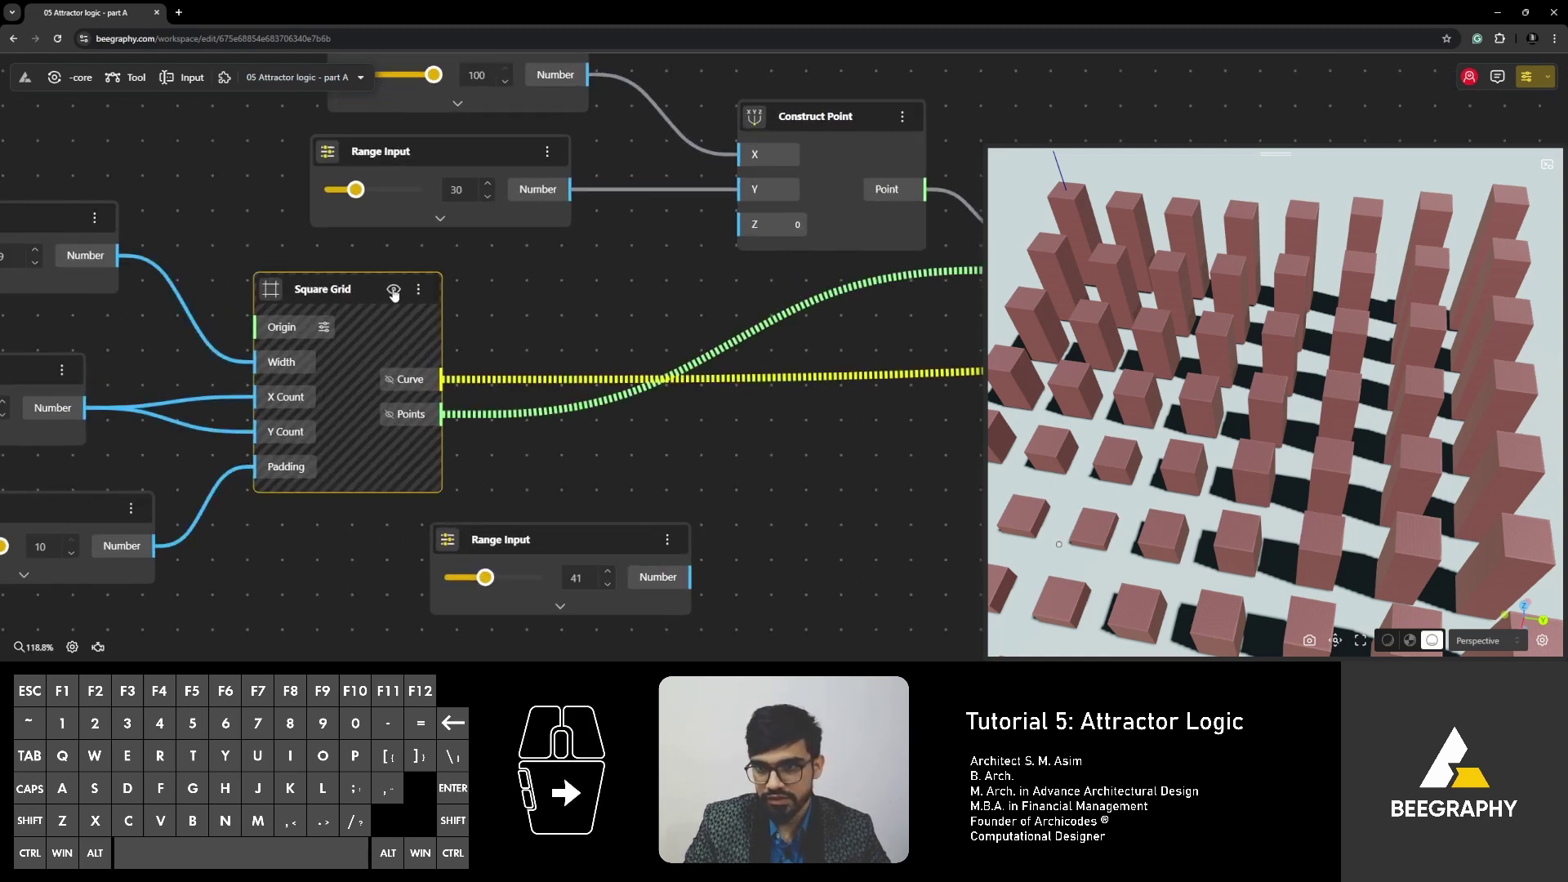
scroll(543, 336, down, 5)
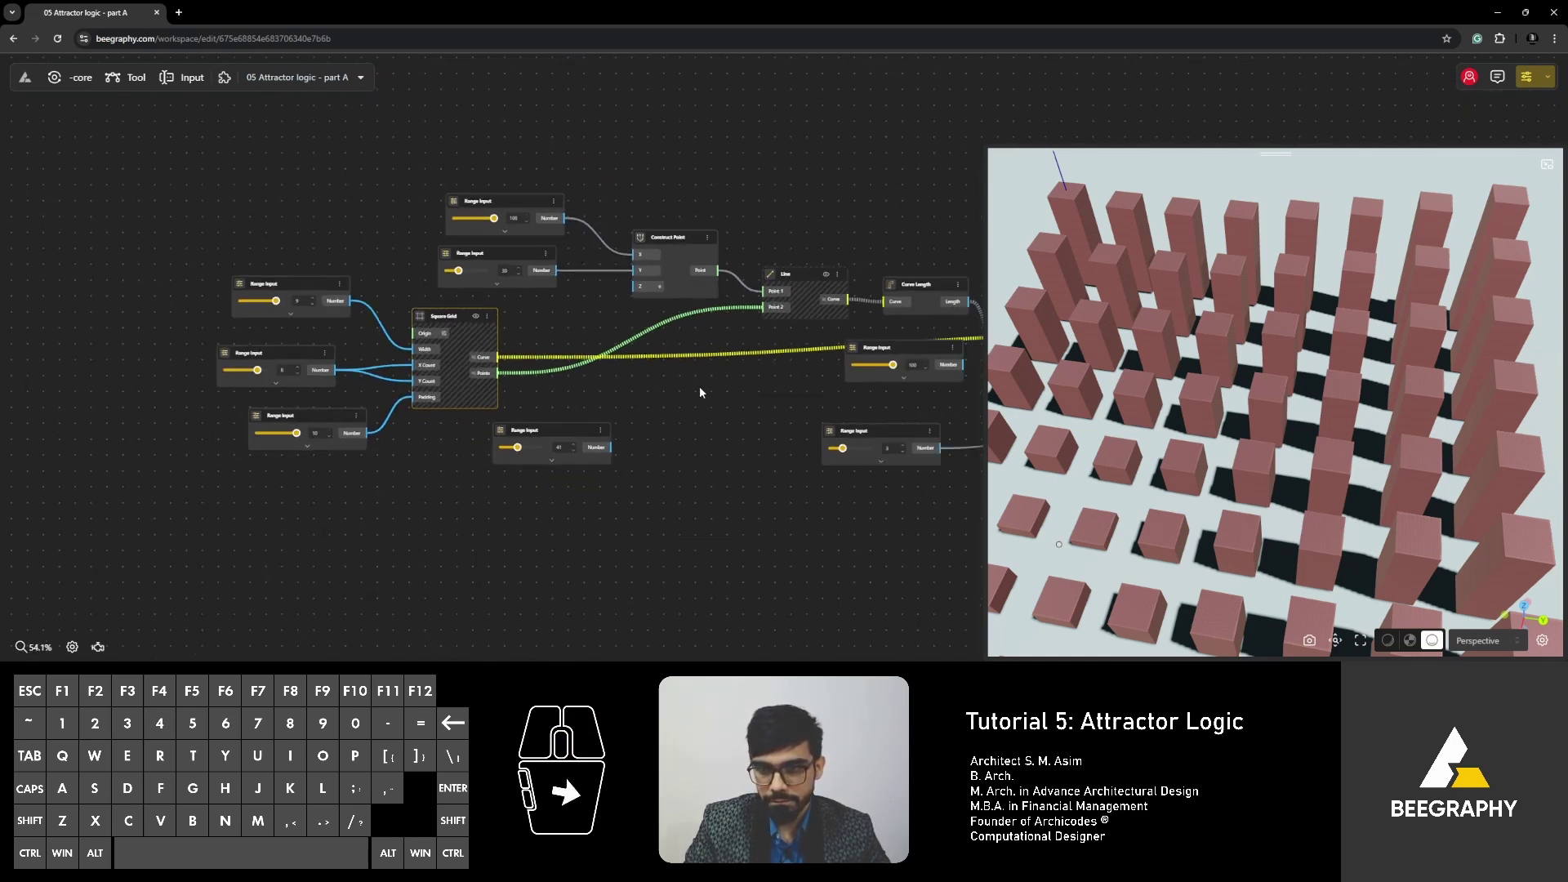
right_drag(699, 385, 666, 396)
scroll(1244, 451, down, 2)
drag(1244, 451, 1214, 441)
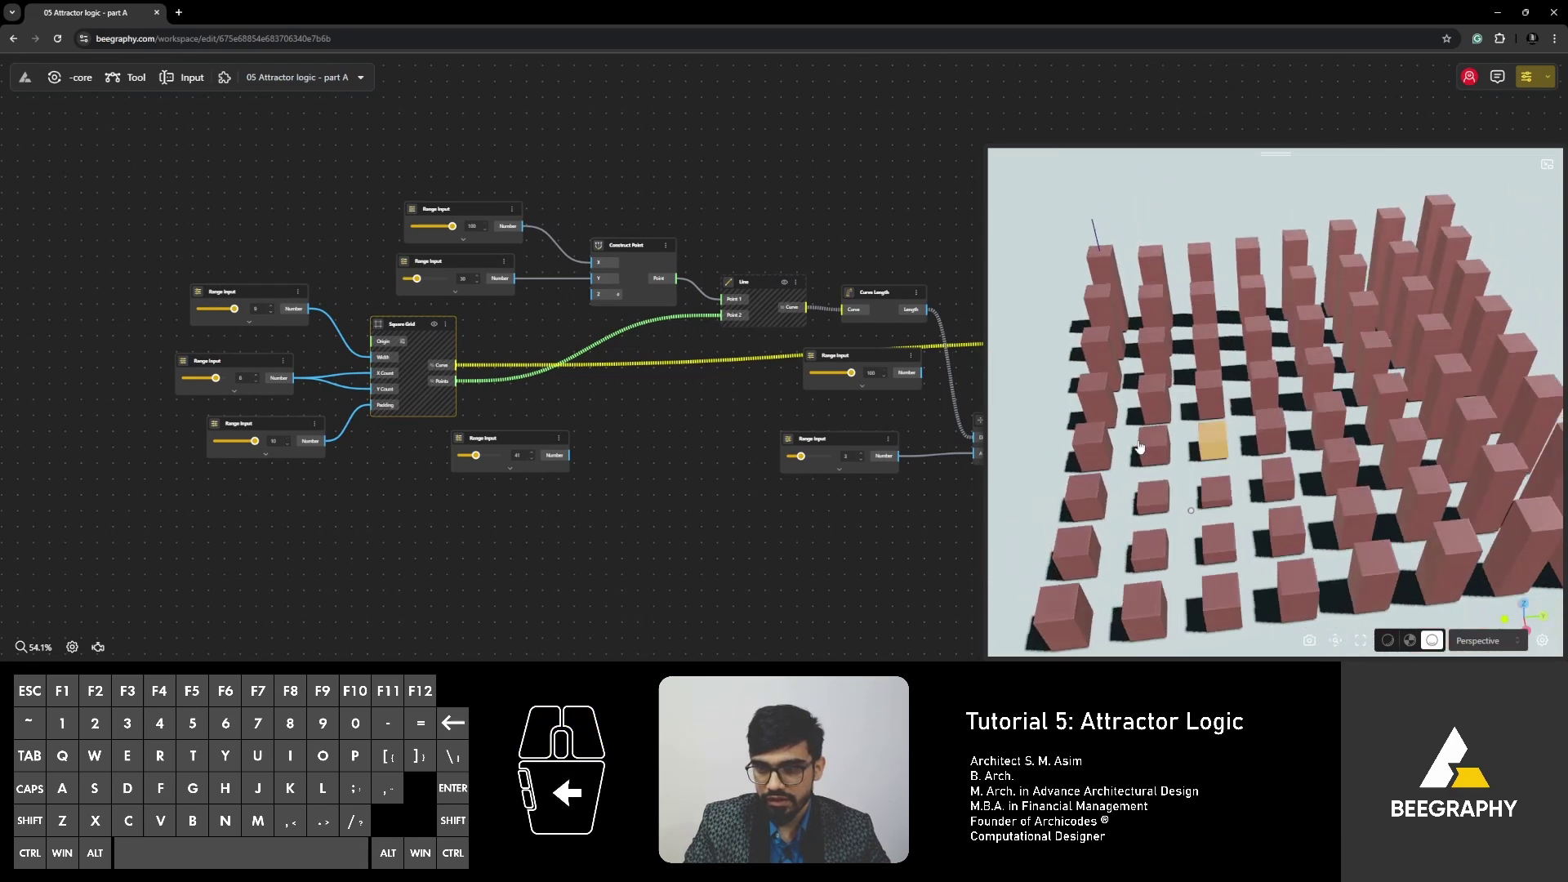
click(435, 323)
drag(1299, 497, 1185, 478)
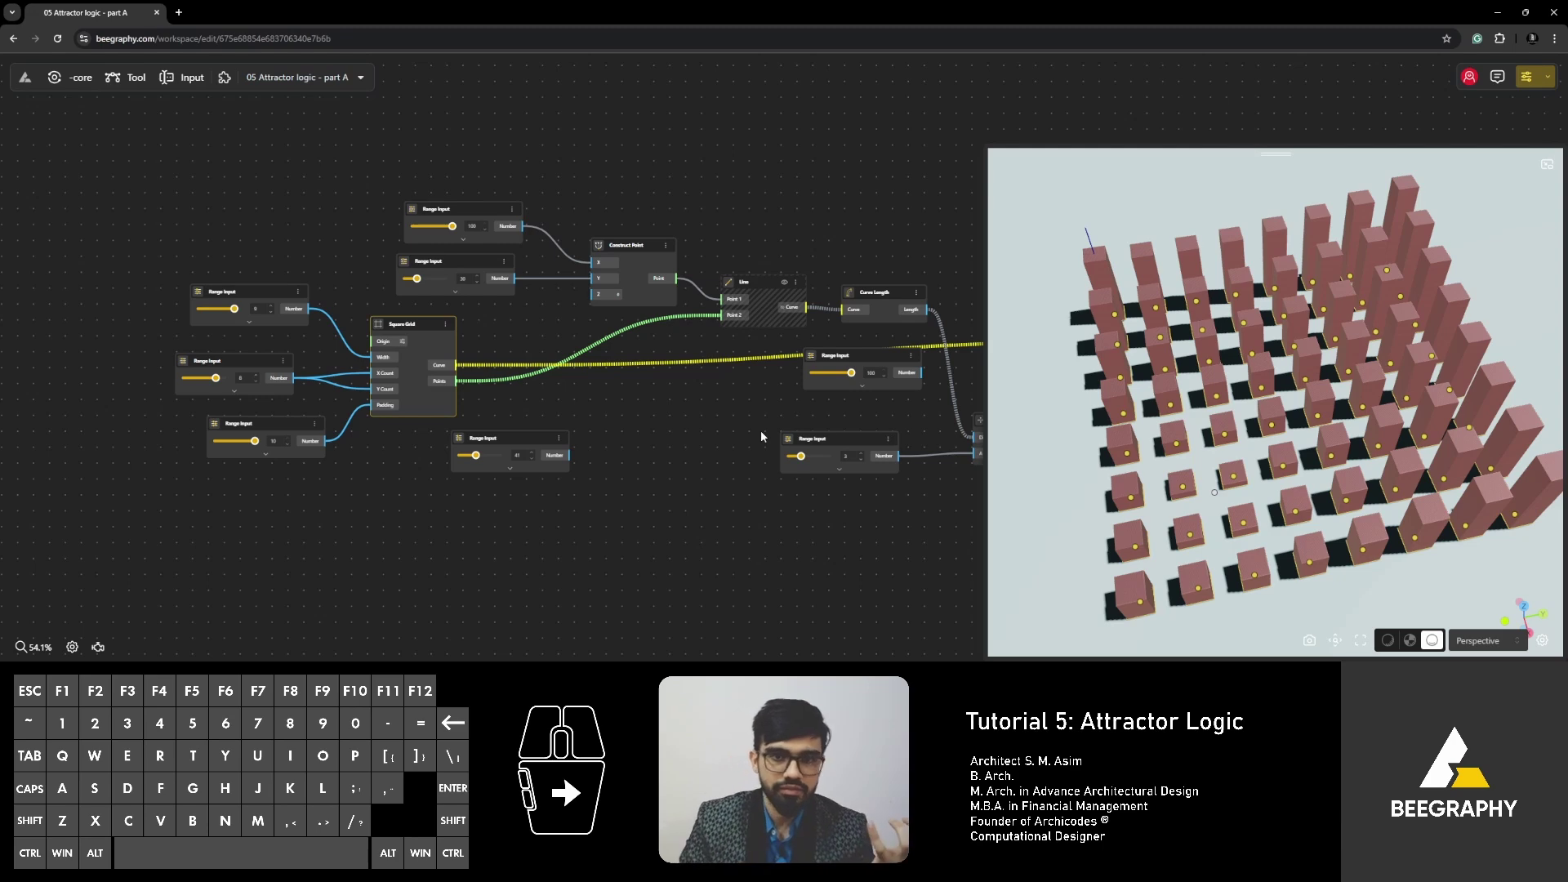
Compare the Square Grid's connections to the Line node with the grid points under the extrusions from several angles.
scroll(318, 326, up, 5)
right_drag(619, 420, 248, 408)
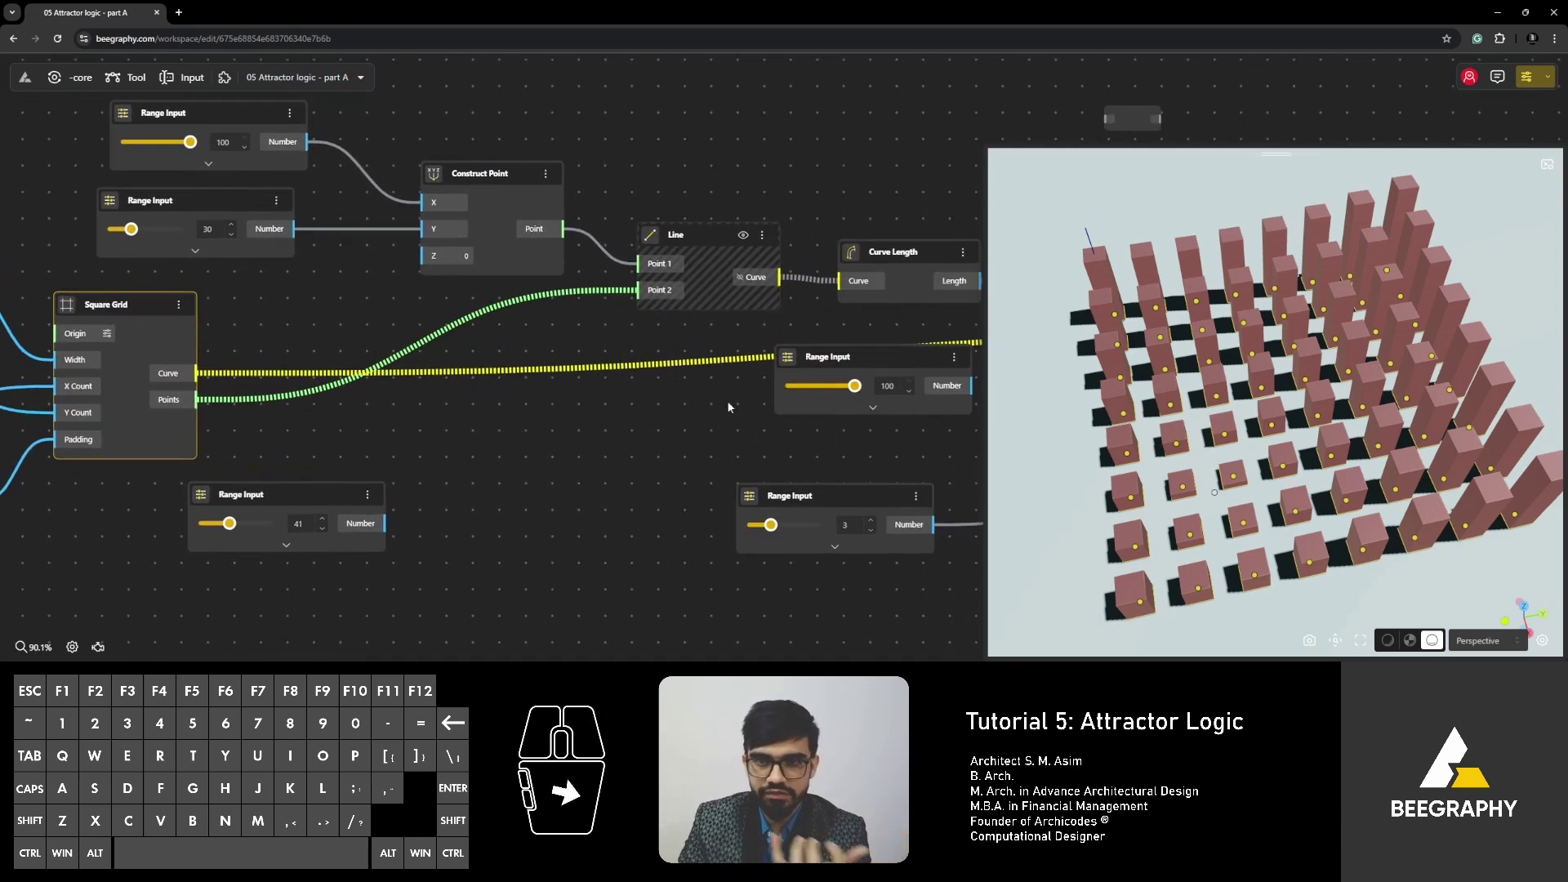
right_drag(727, 400, 621, 422)
right_drag(286, 390, 463, 422)
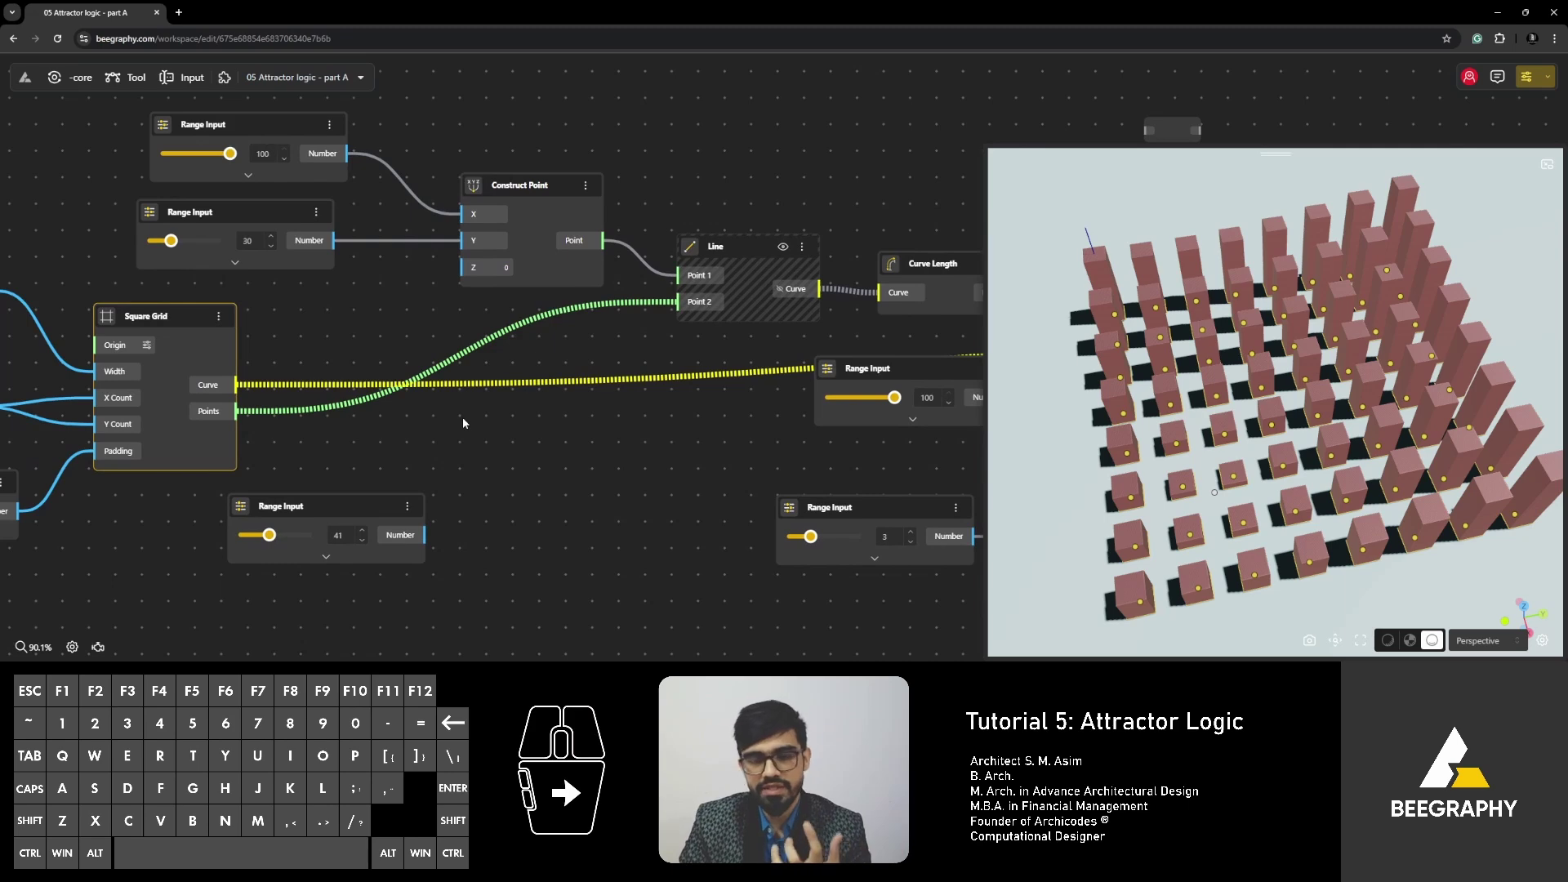
right_drag(1176, 425, 1128, 472)
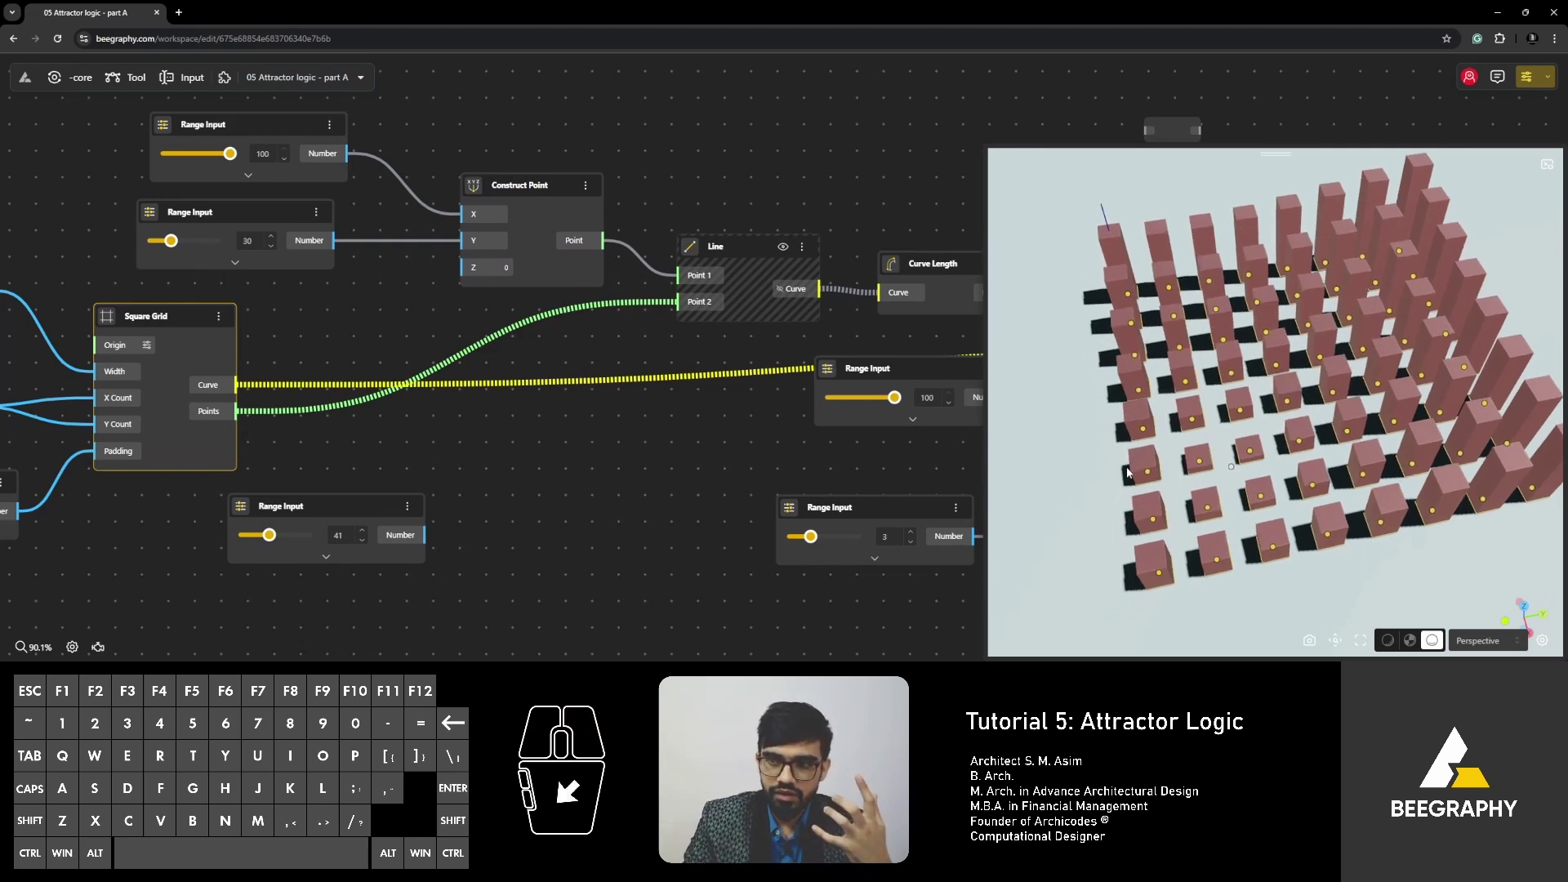
drag(1127, 472, 1141, 475)
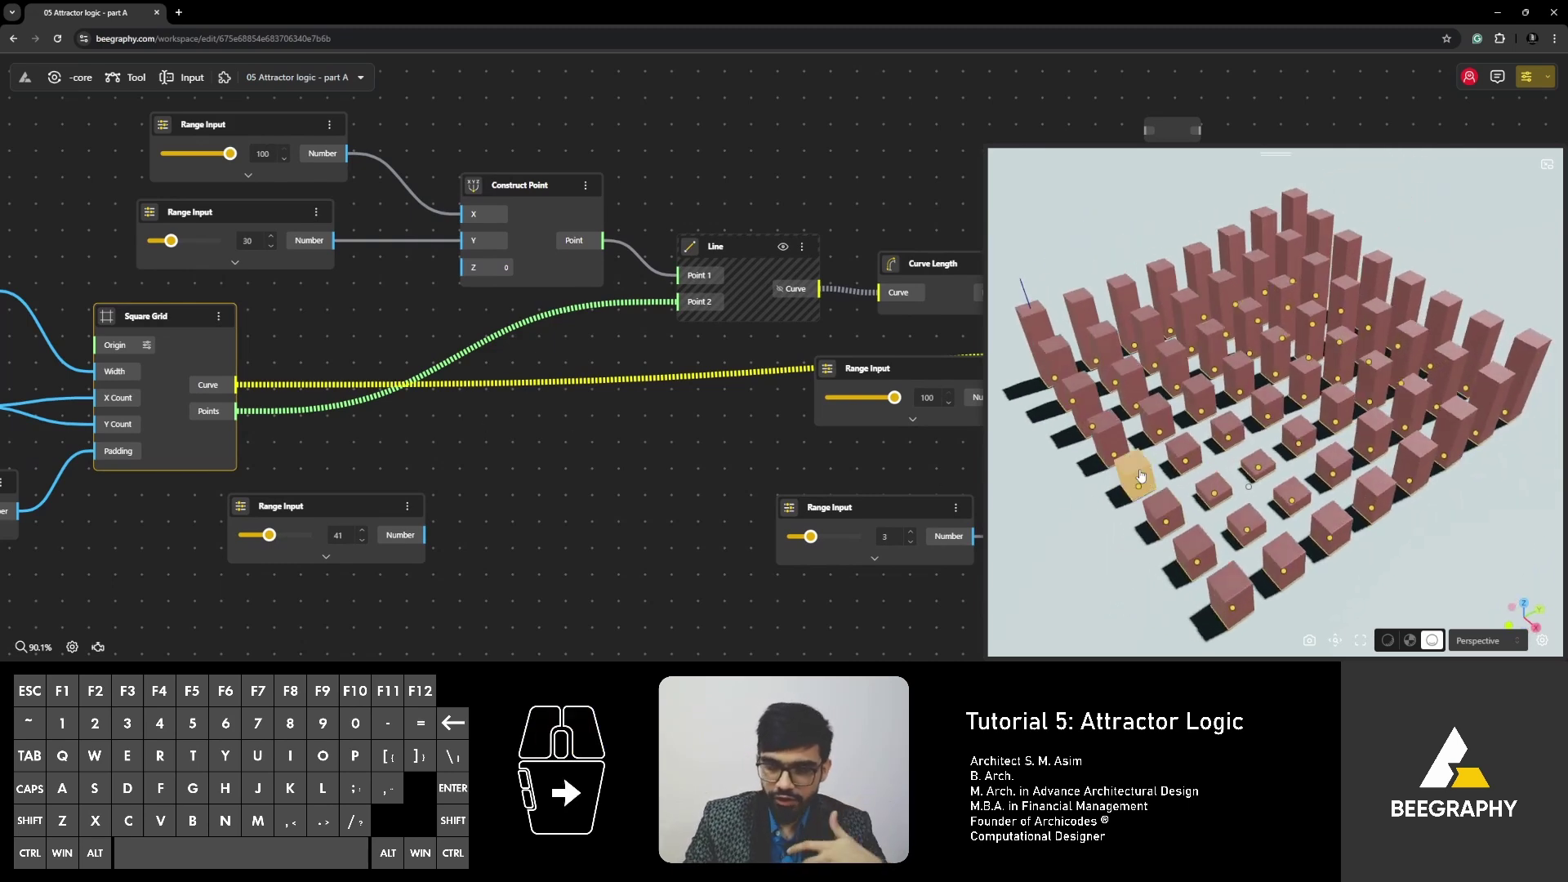
Examine the grid points and extrusion rows from several angles, comparing them with the Square Grid's Curve and Points outputs.
right_drag(1143, 478, 1160, 488)
drag(1160, 489, 1255, 496)
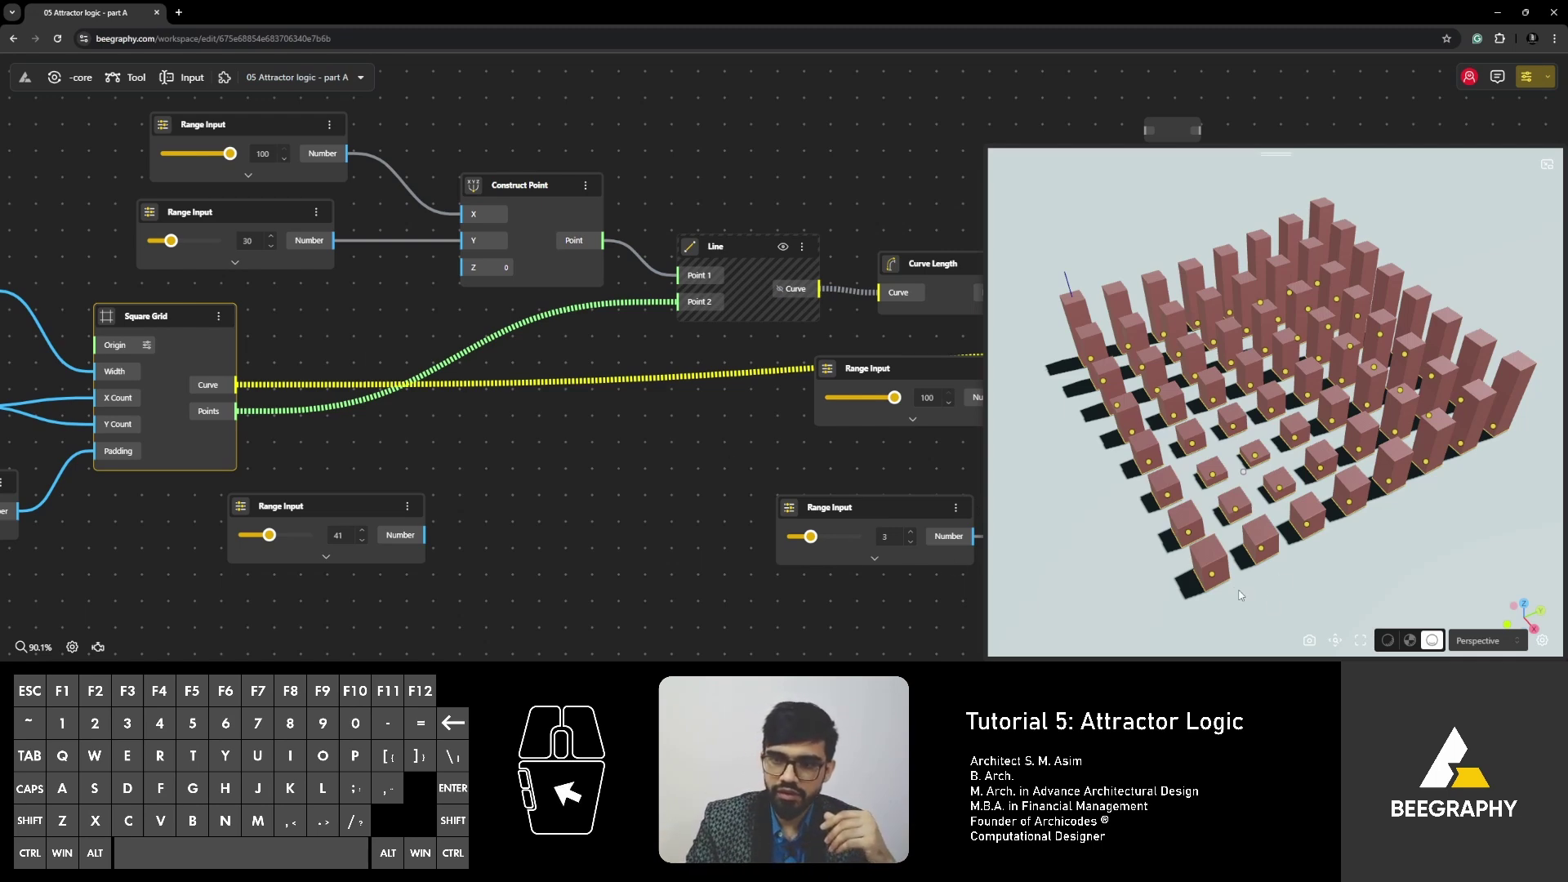
right_drag(1221, 445, 1217, 384)
drag(1217, 384, 1178, 466)
right_drag(1216, 470, 1168, 437)
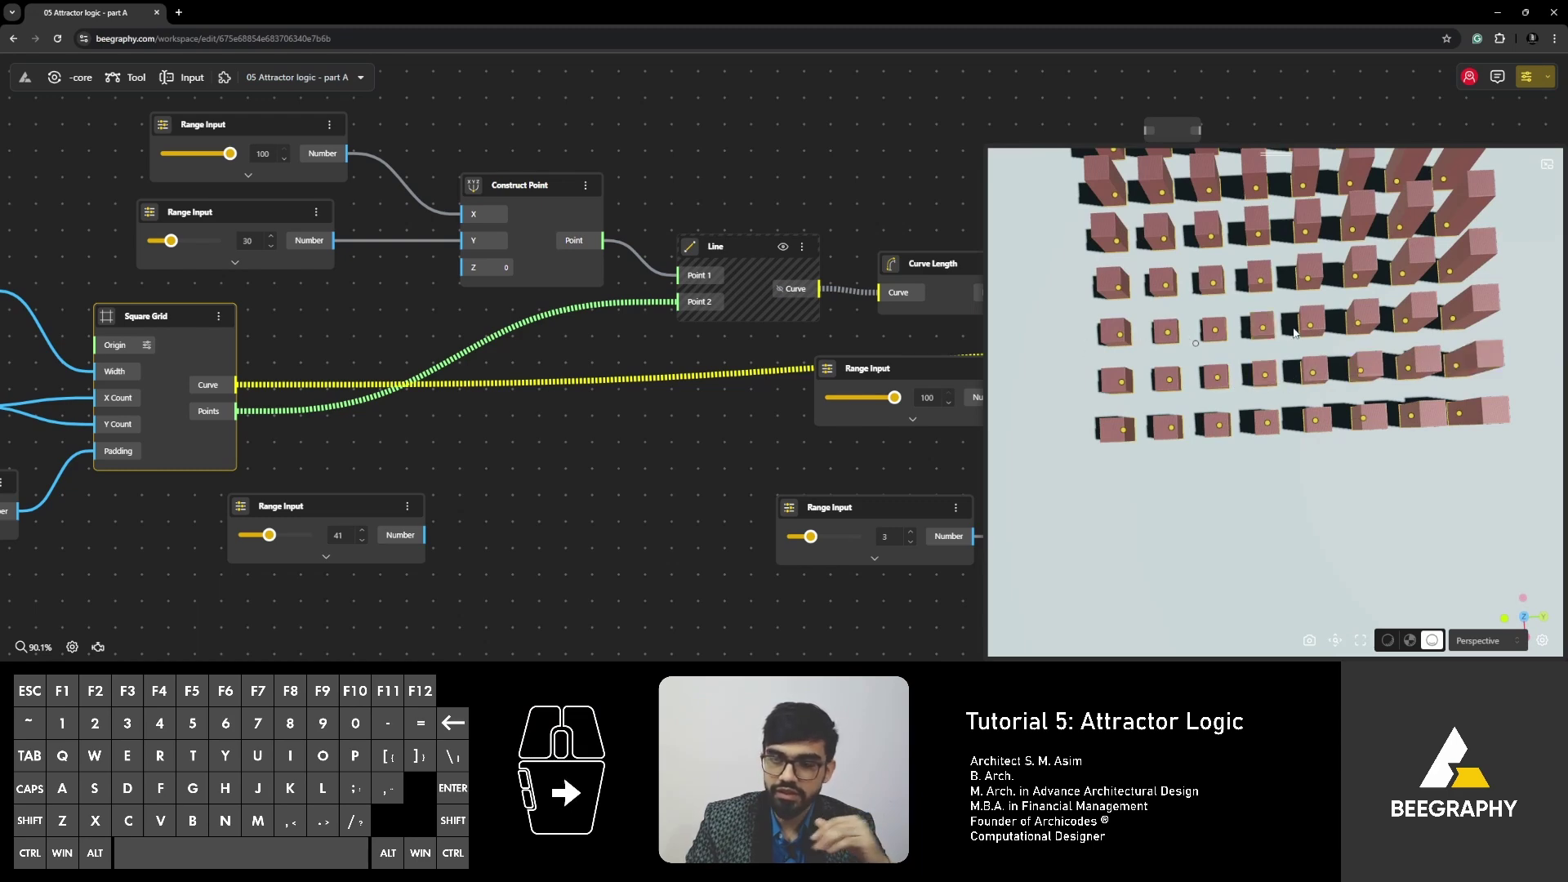
drag(1282, 374, 1275, 410)
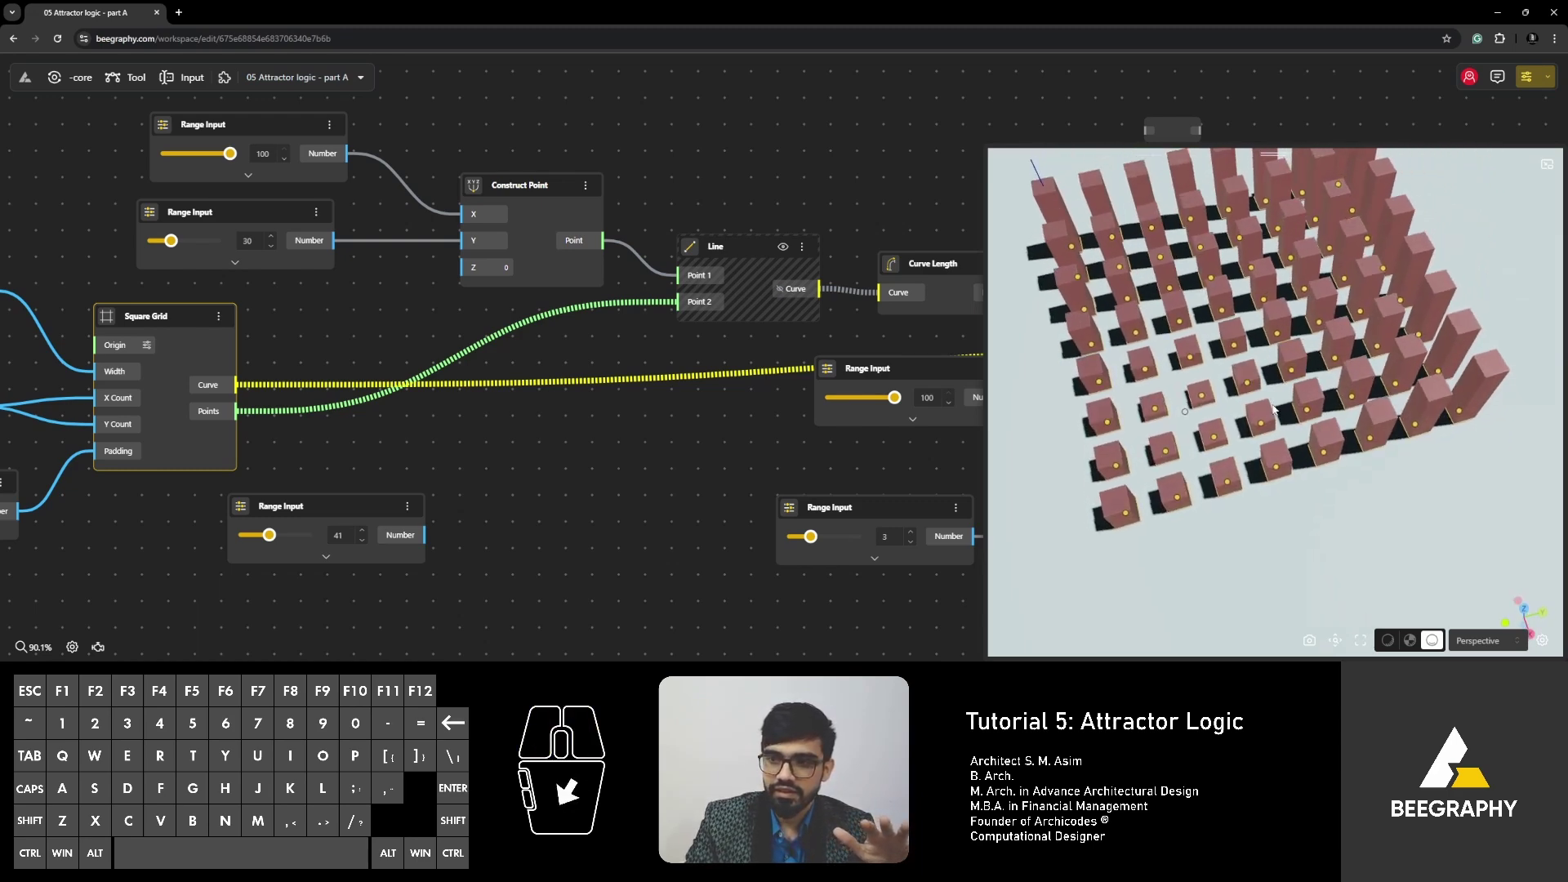
right_drag(1418, 512, 1294, 502)
drag(1295, 502, 1289, 509)
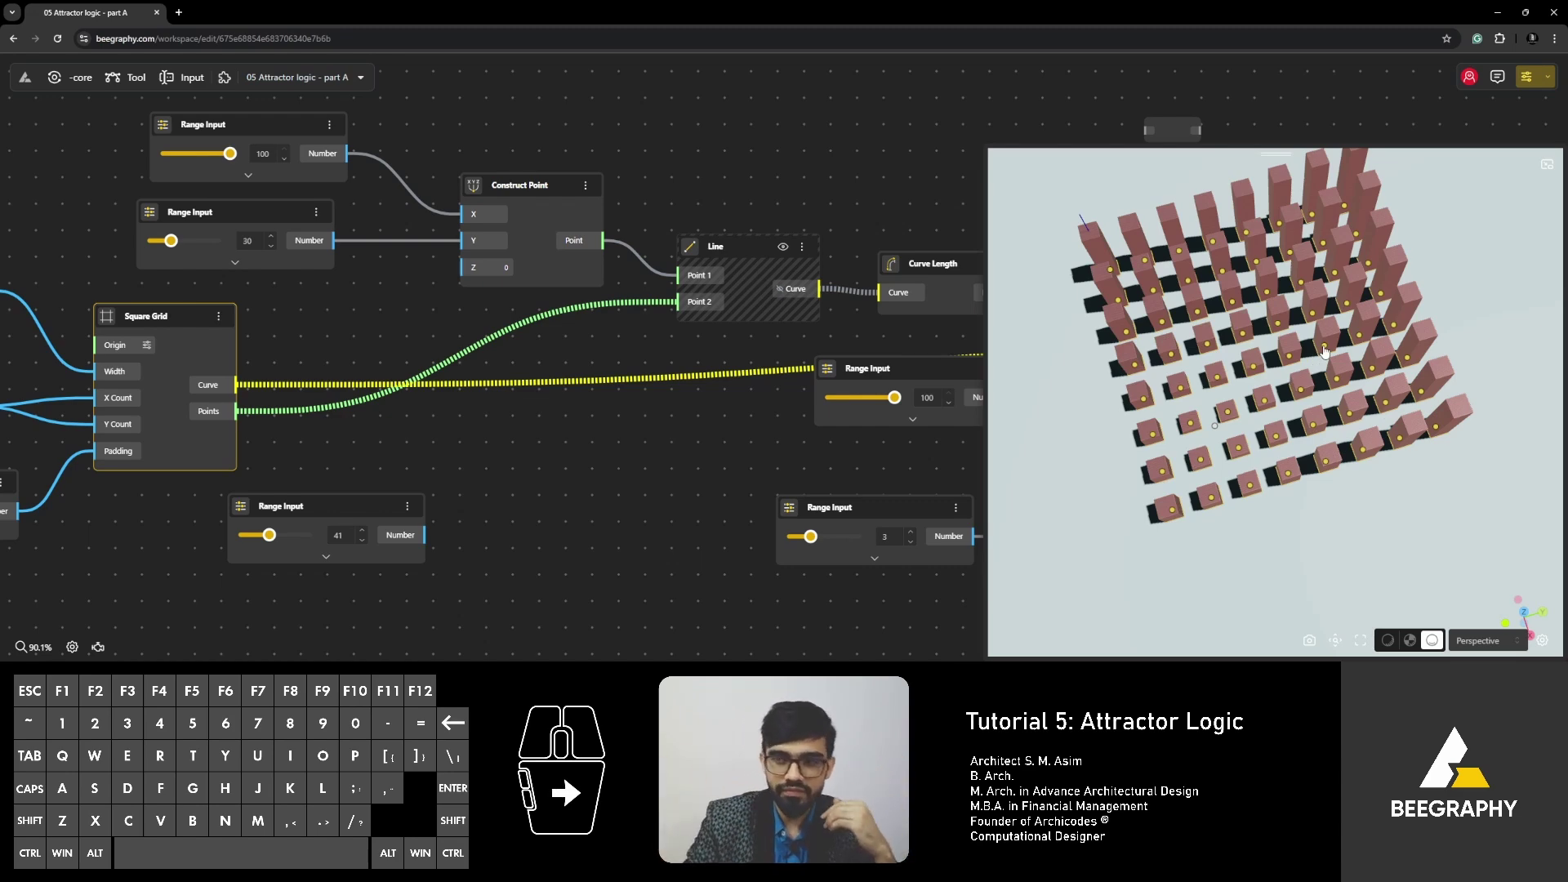
right_drag(1311, 423, 1341, 446)
drag(1341, 446, 1208, 433)
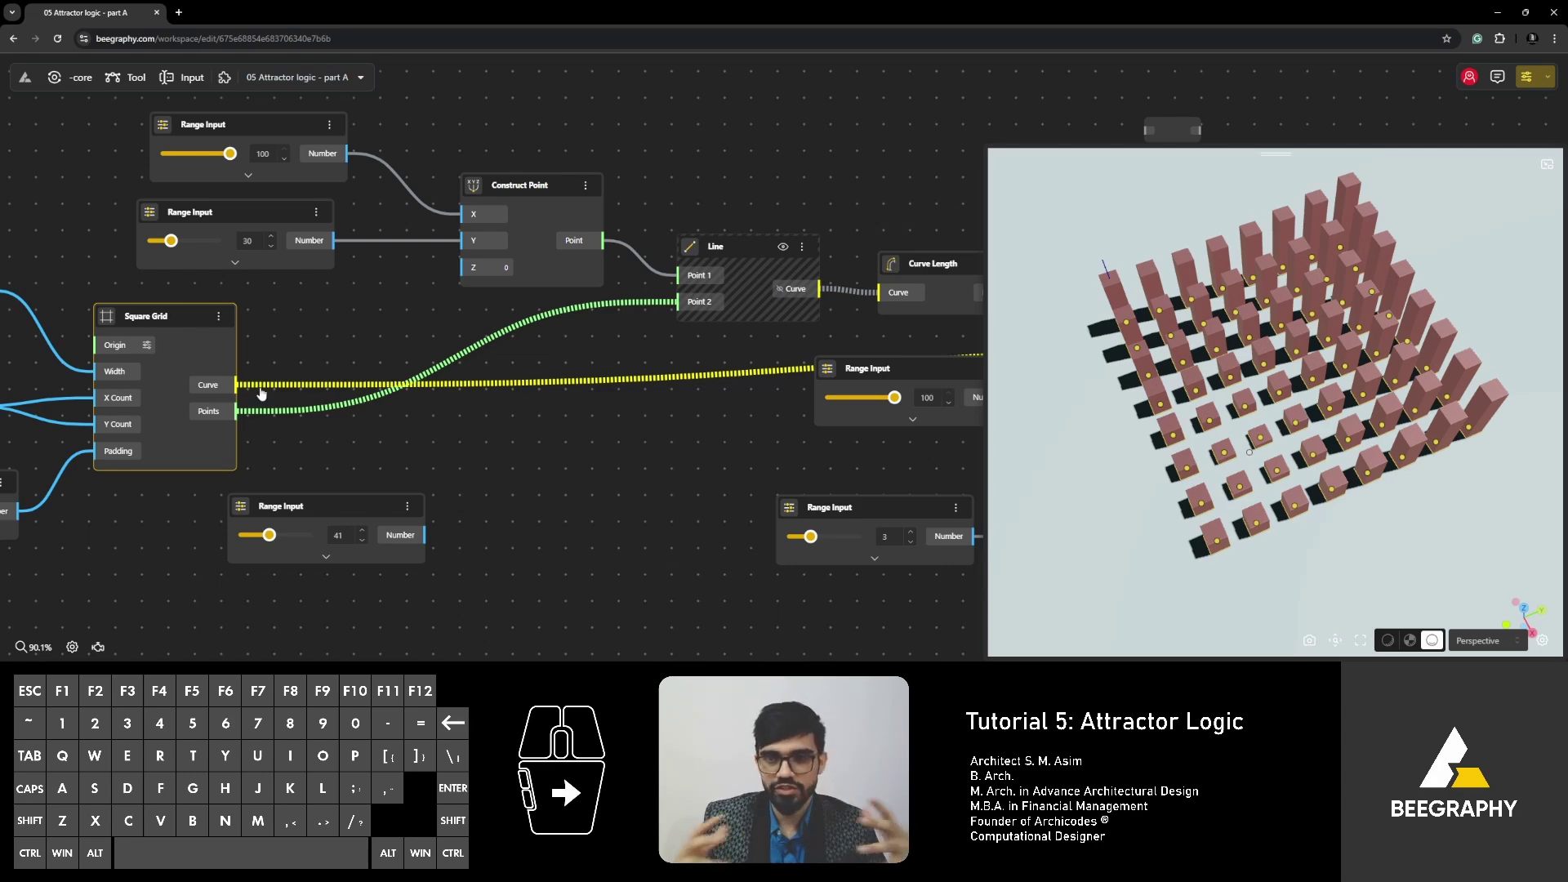
drag(1198, 500, 1181, 504)
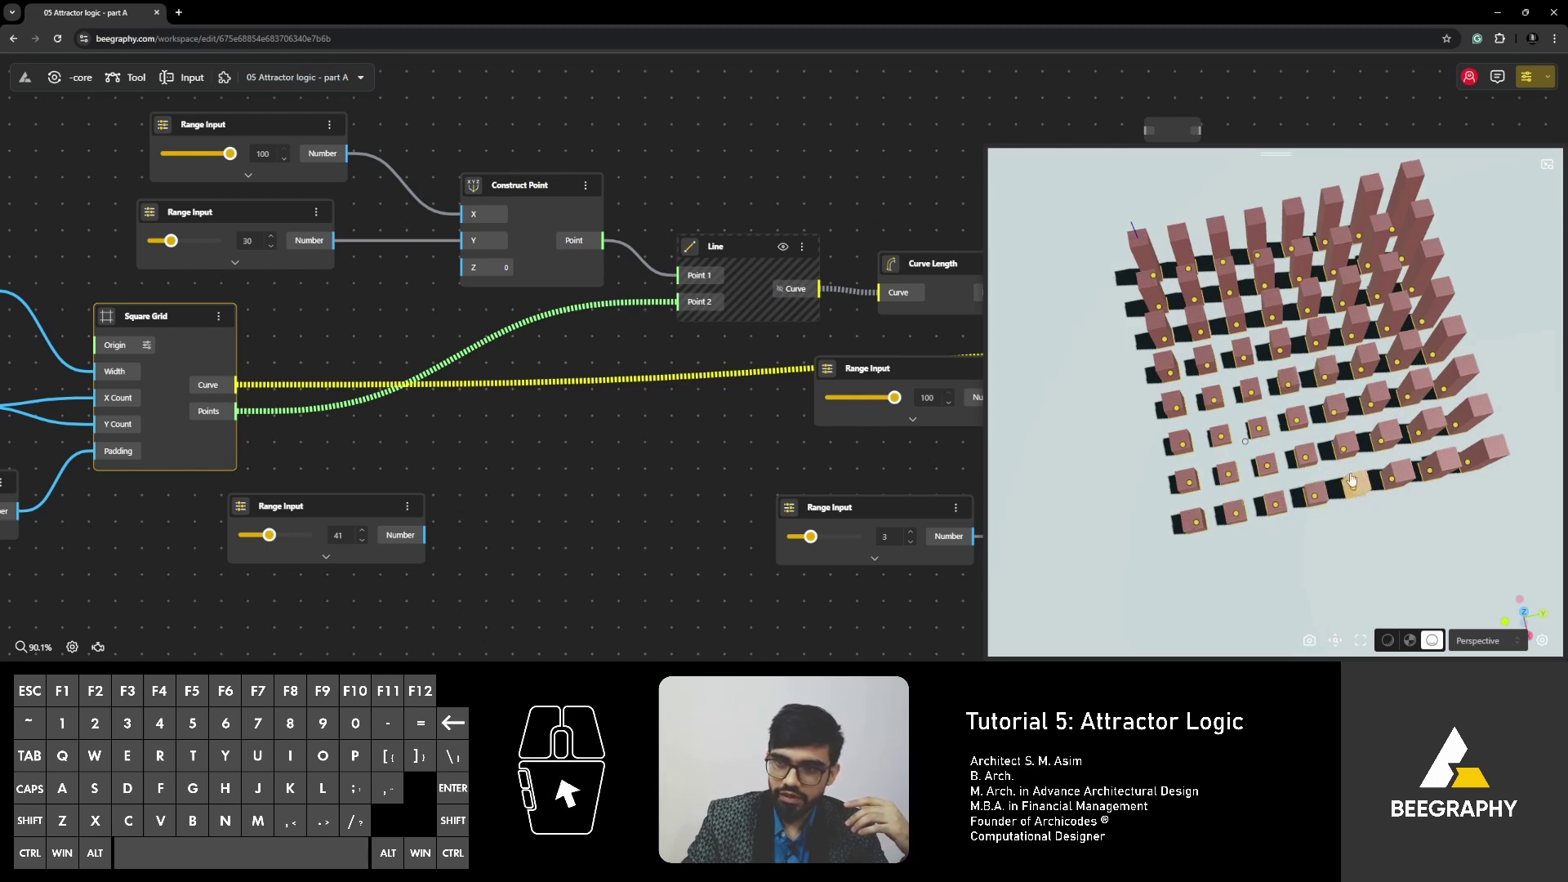
drag(1327, 375, 1225, 466)
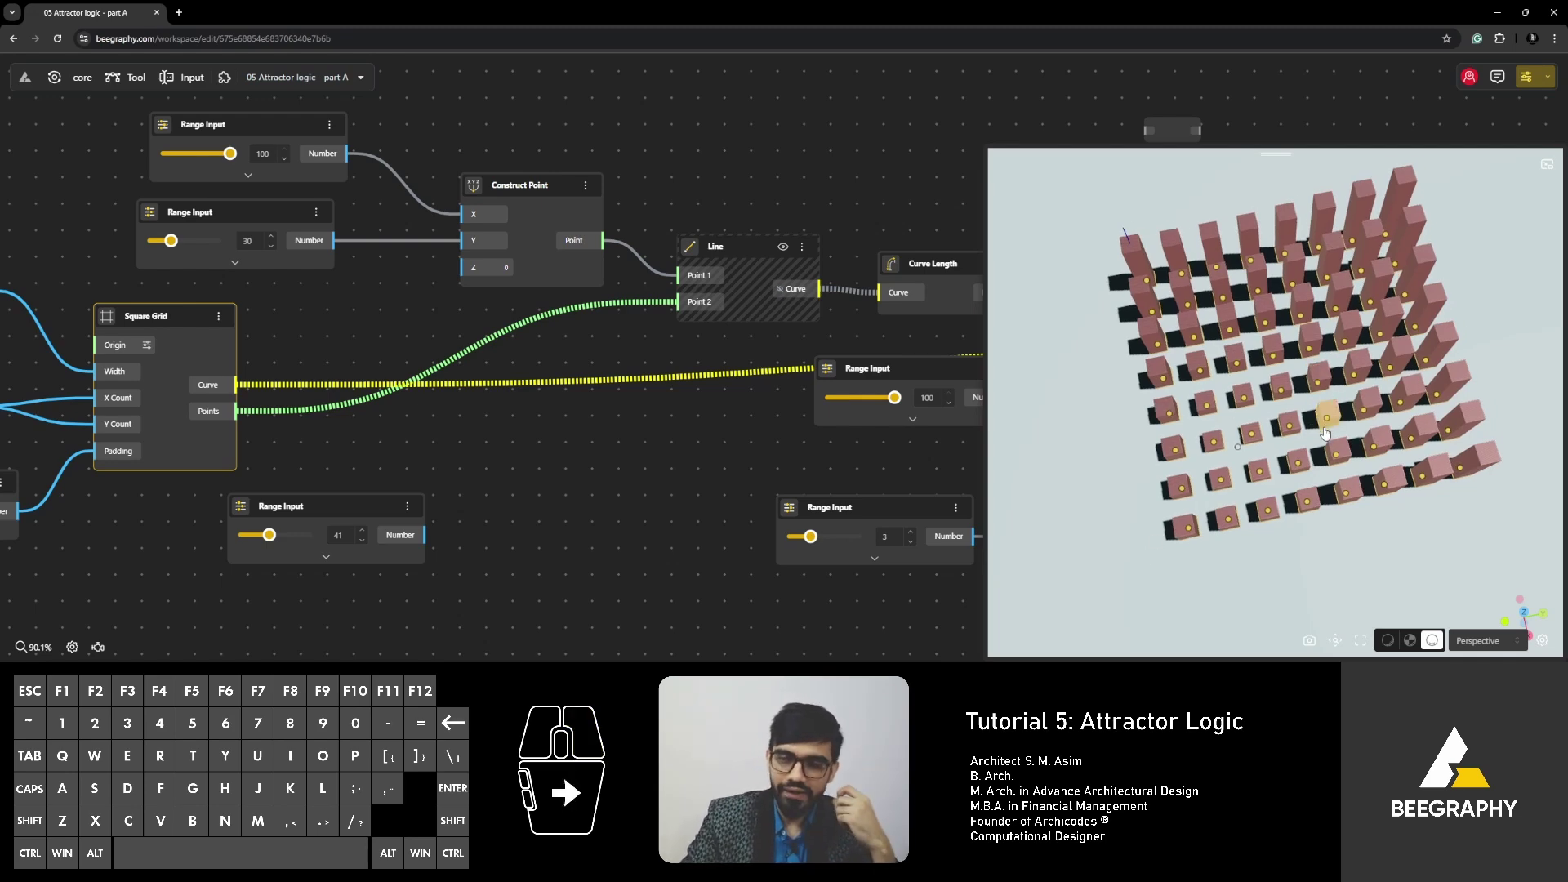
mouse_move(1323, 390)
mouse_down()
mouse_move(1321, 441)
mouse_move(1320, 394)
mouse_up()
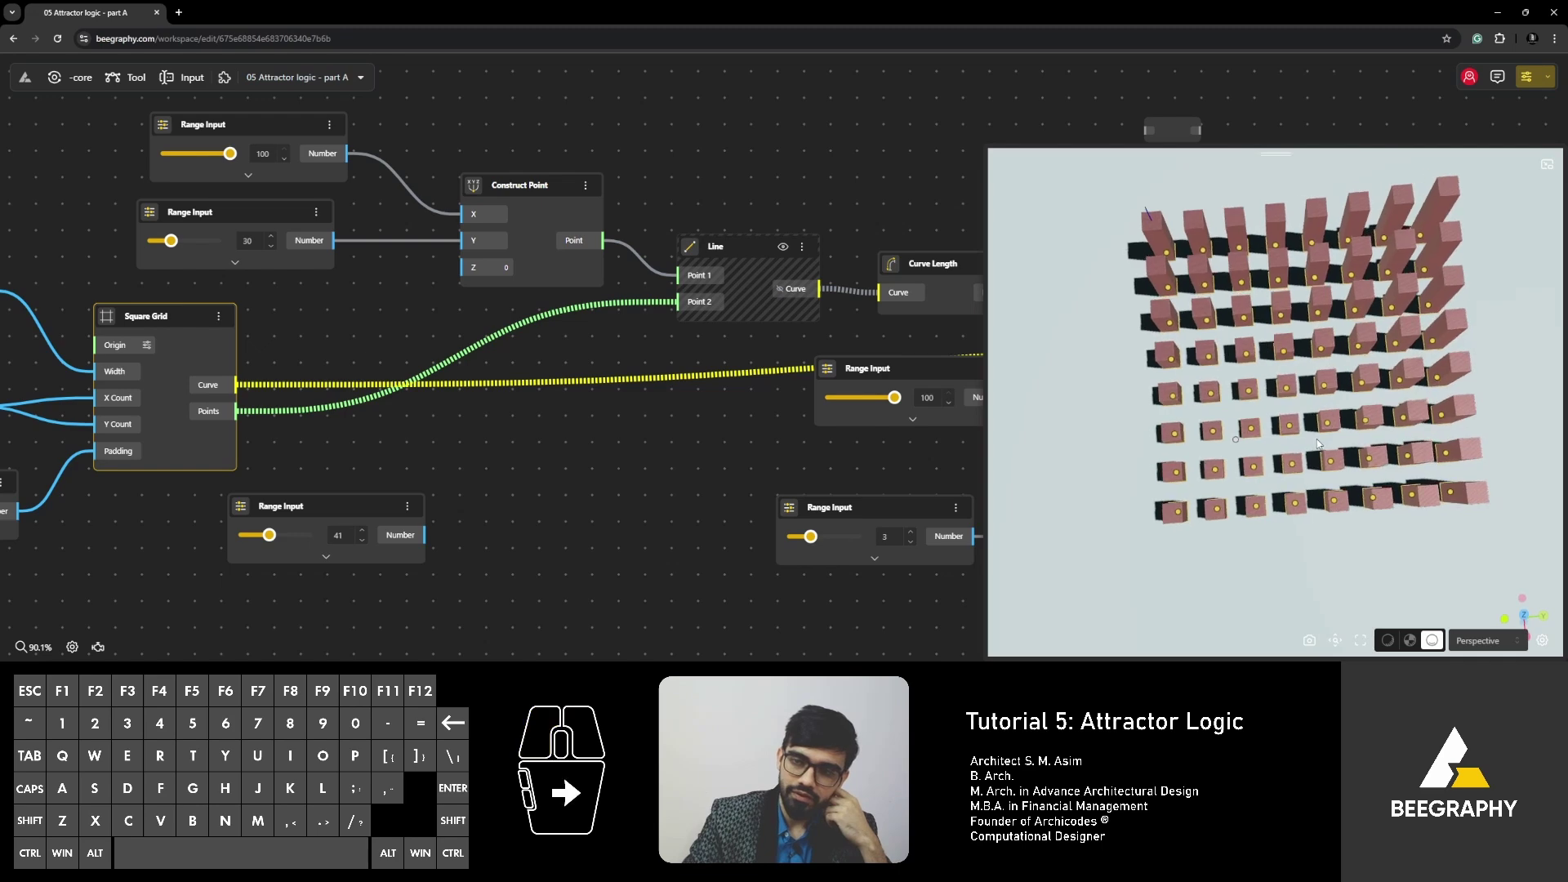
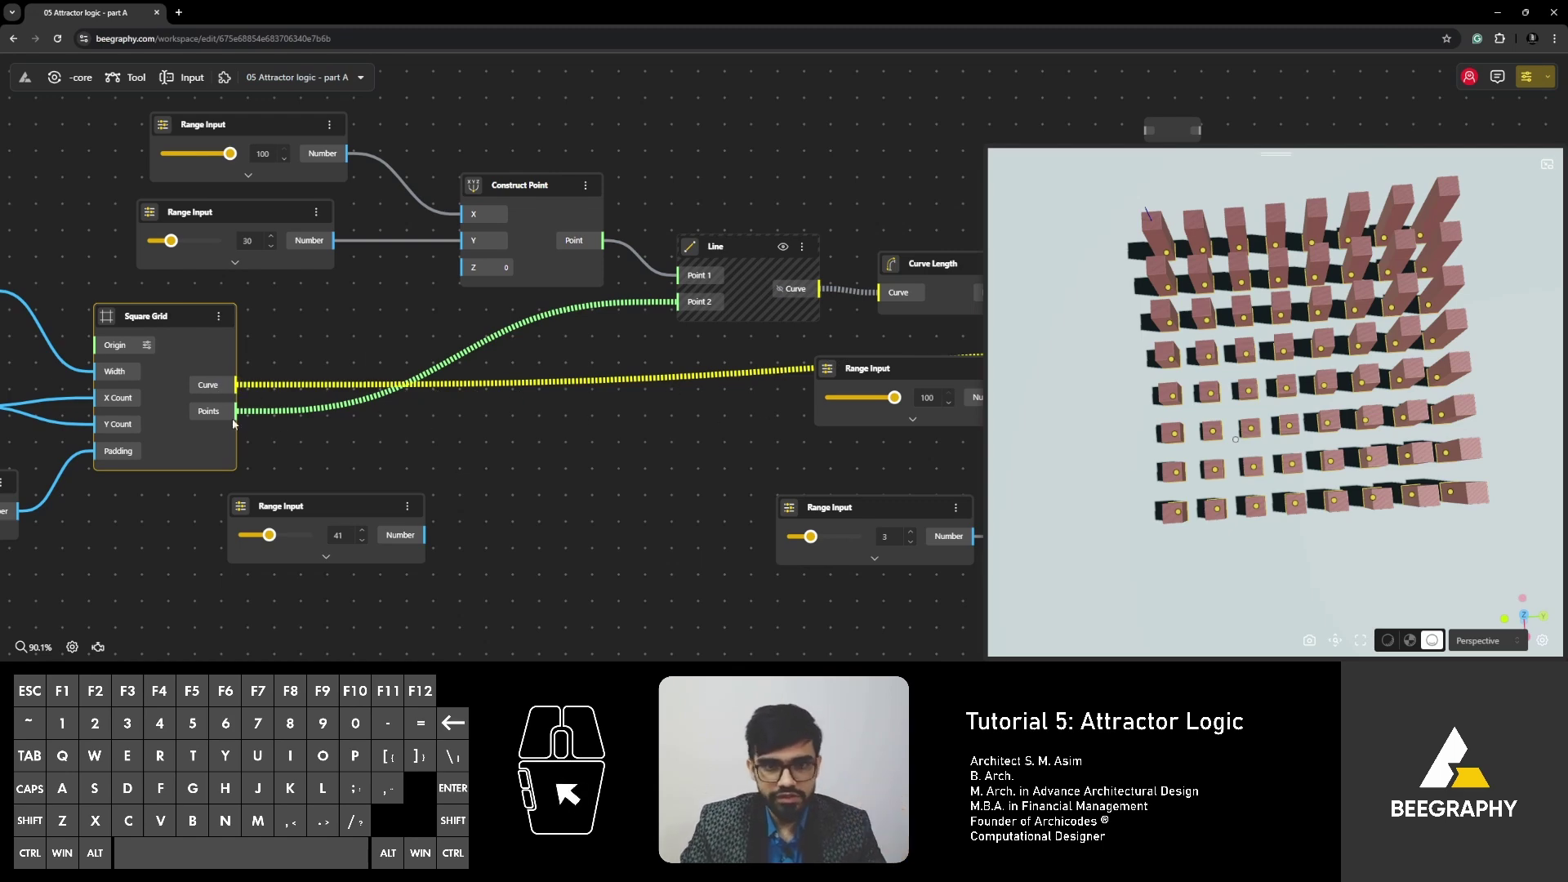
Inspect the Square Grid's Curve output data, collapsing its branches and checking the rectangles listed in branch 0.0.
click(207, 389)
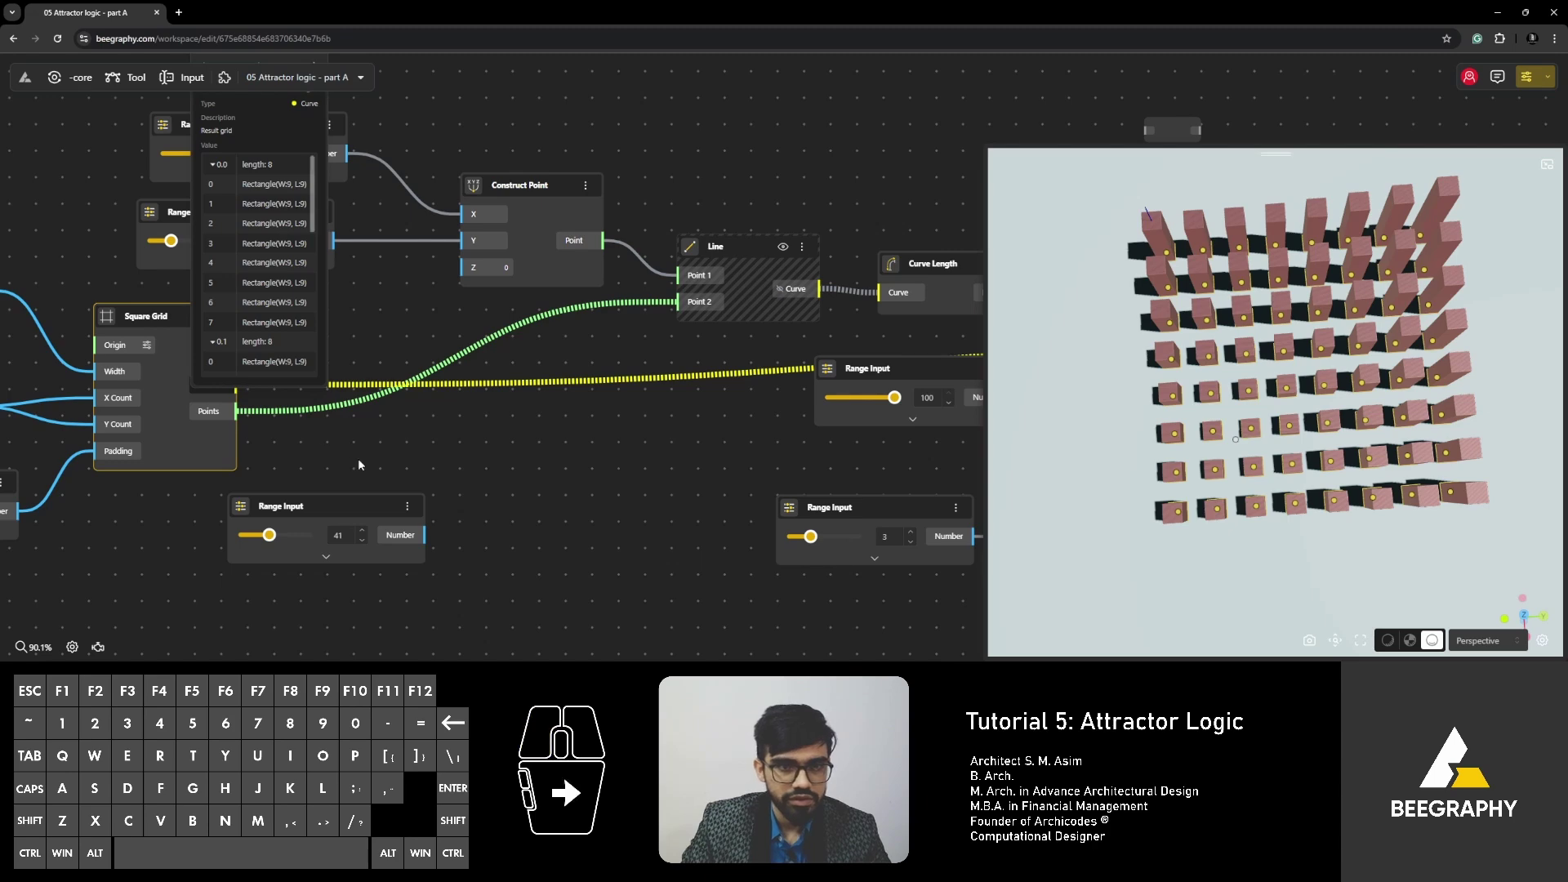
mouse_move(236, 385)
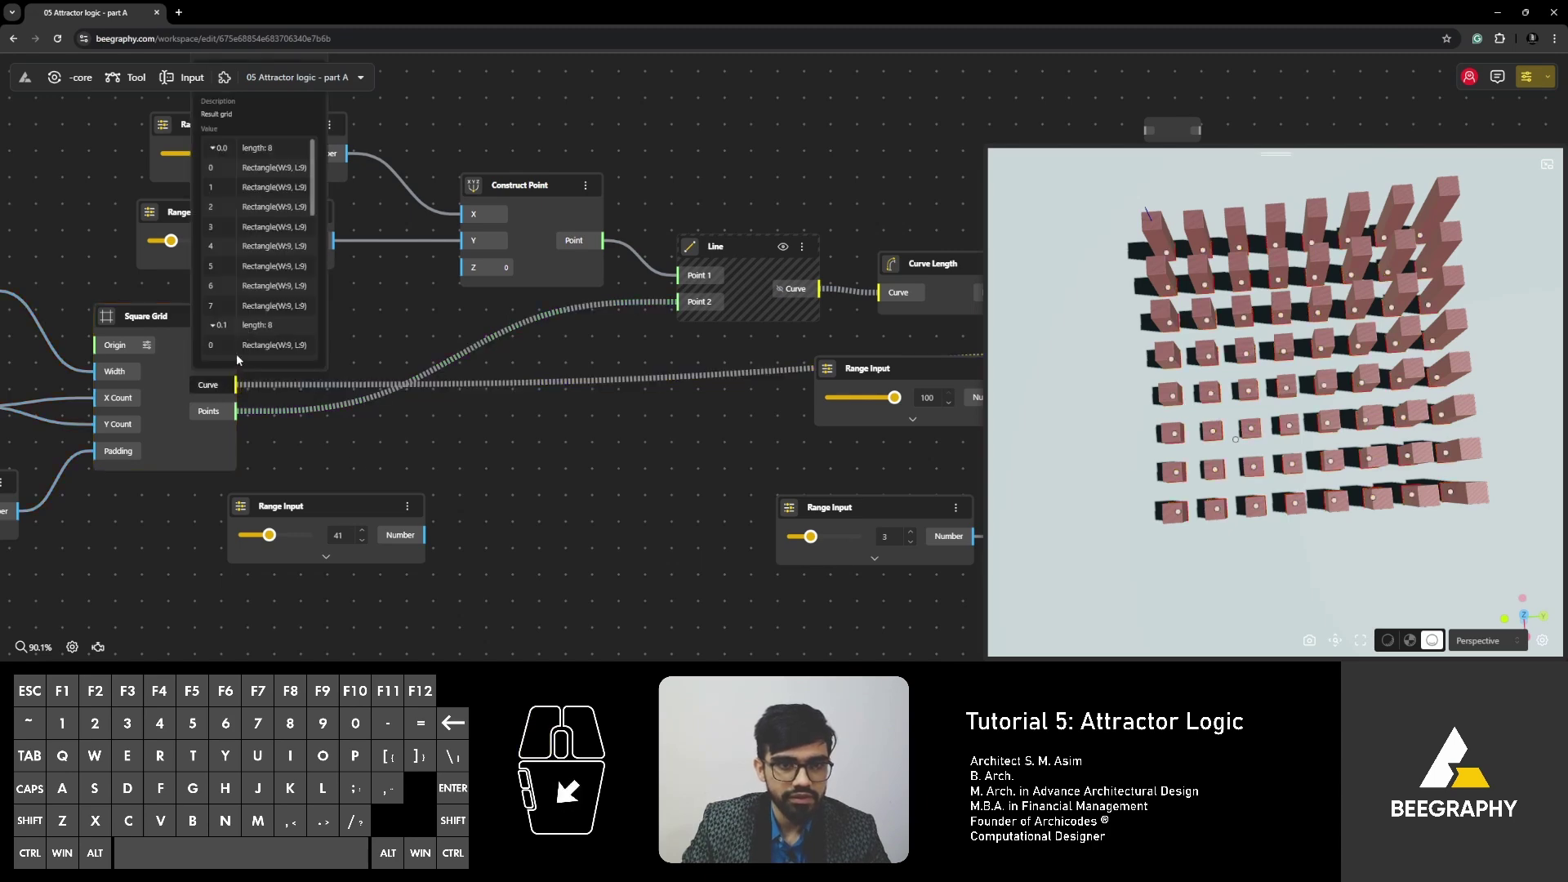
click(206, 149)
click(214, 167)
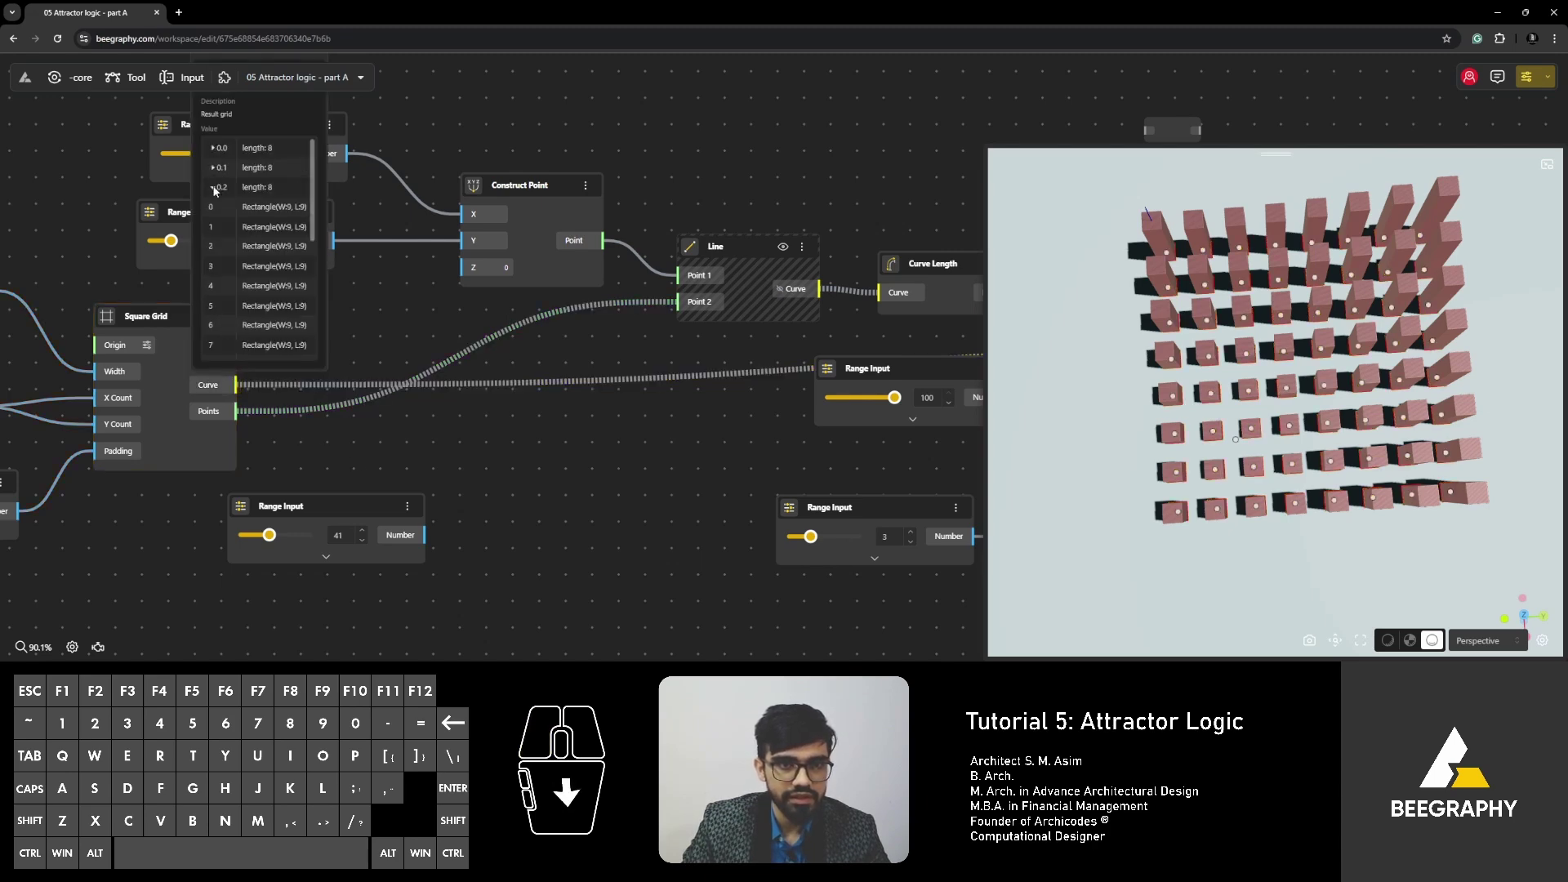
click(214, 188)
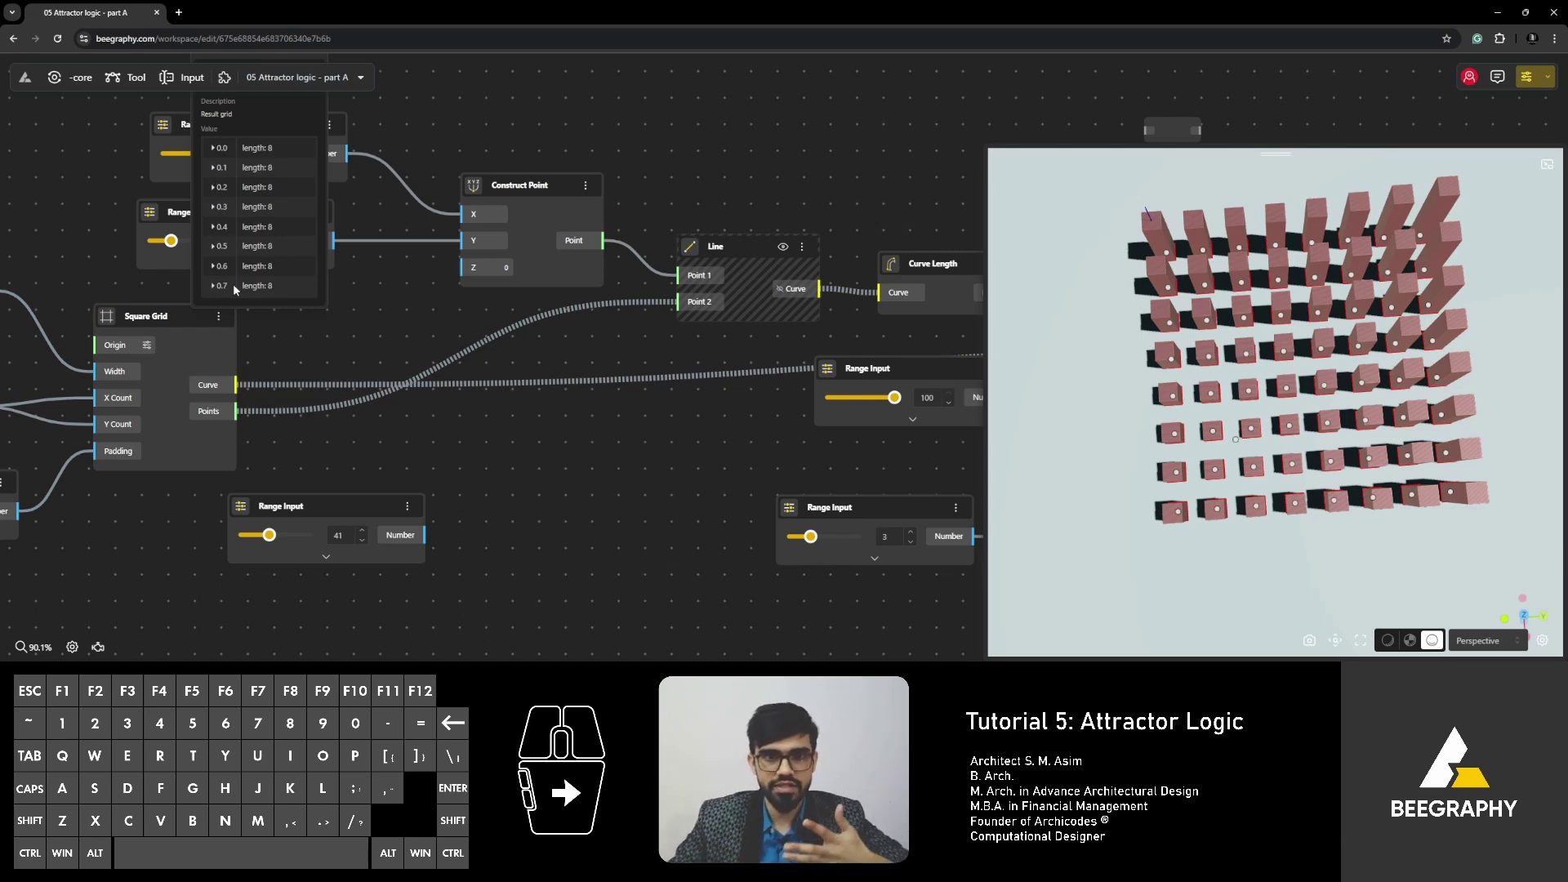
click(218, 149)
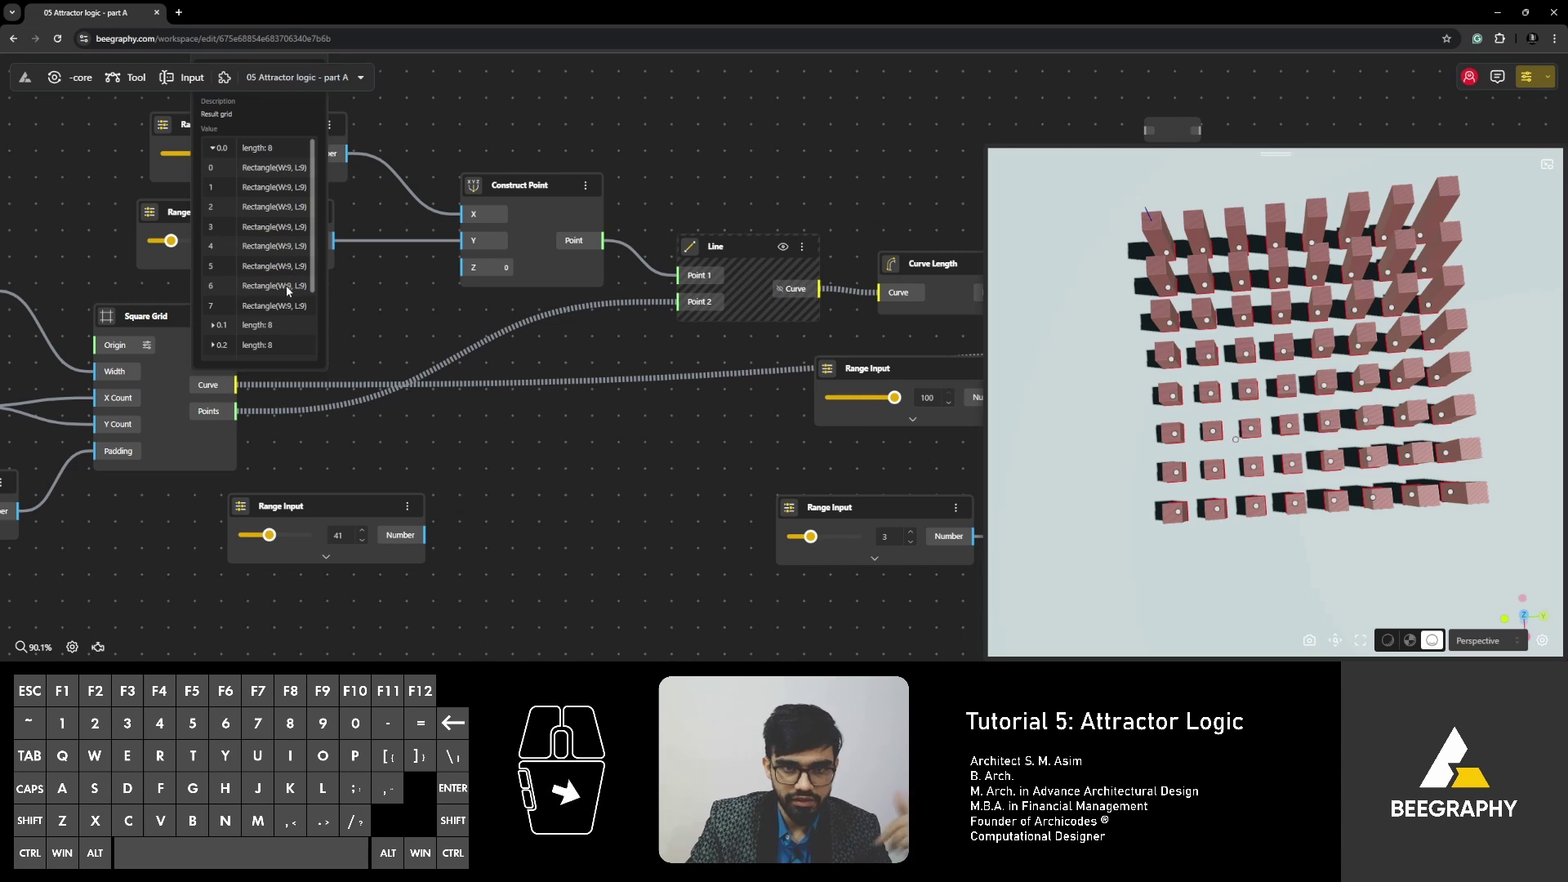
click(218, 149)
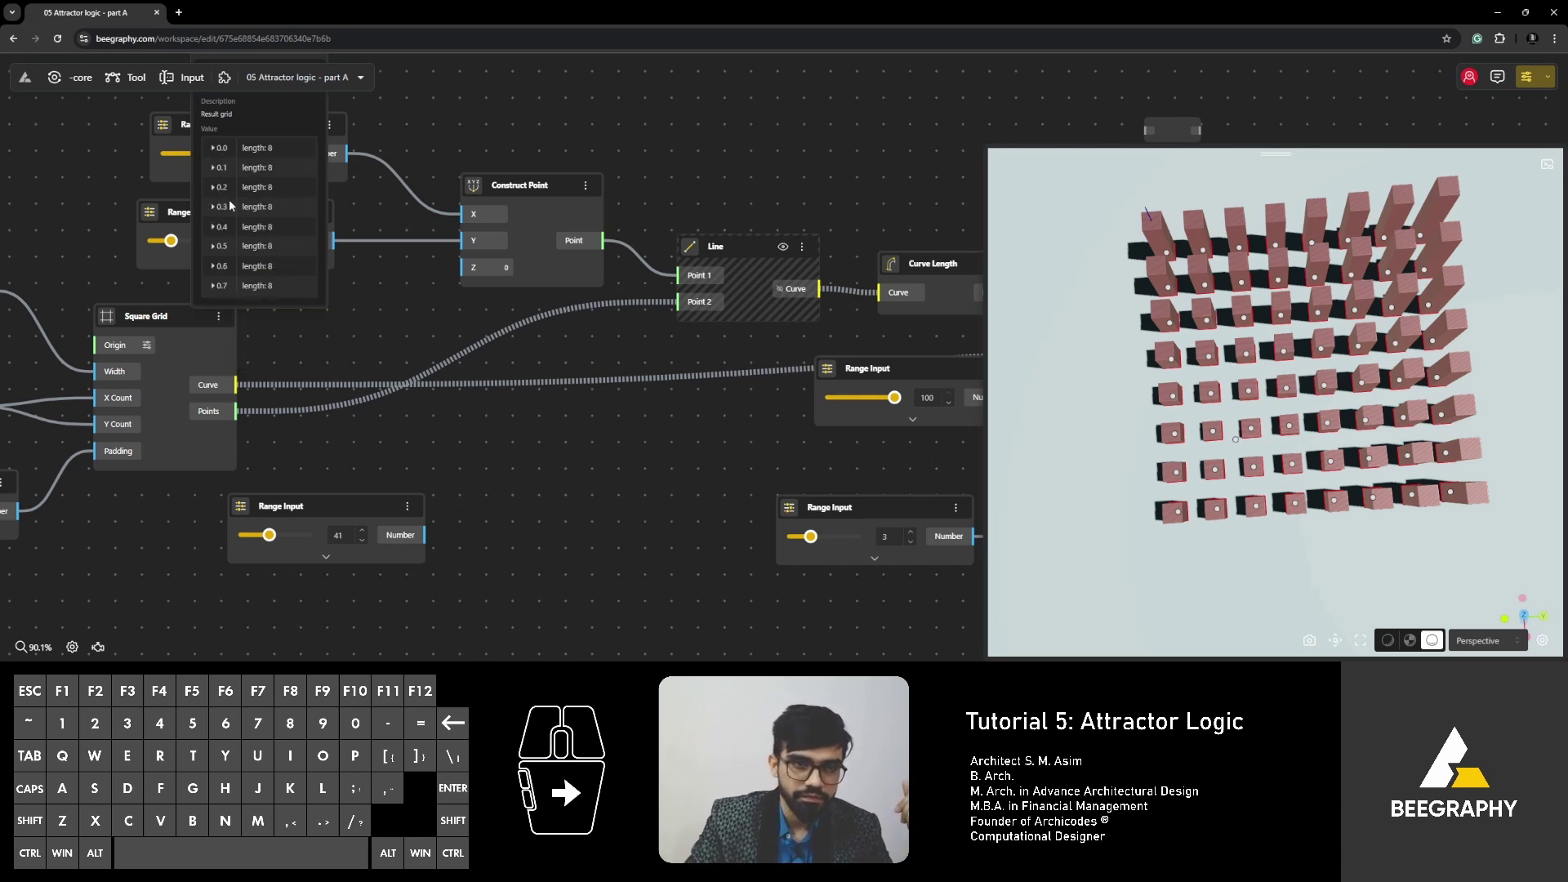
Read through the rectangle lists in successive branches of the Curve output, from 0.0 onward.
click(219, 148)
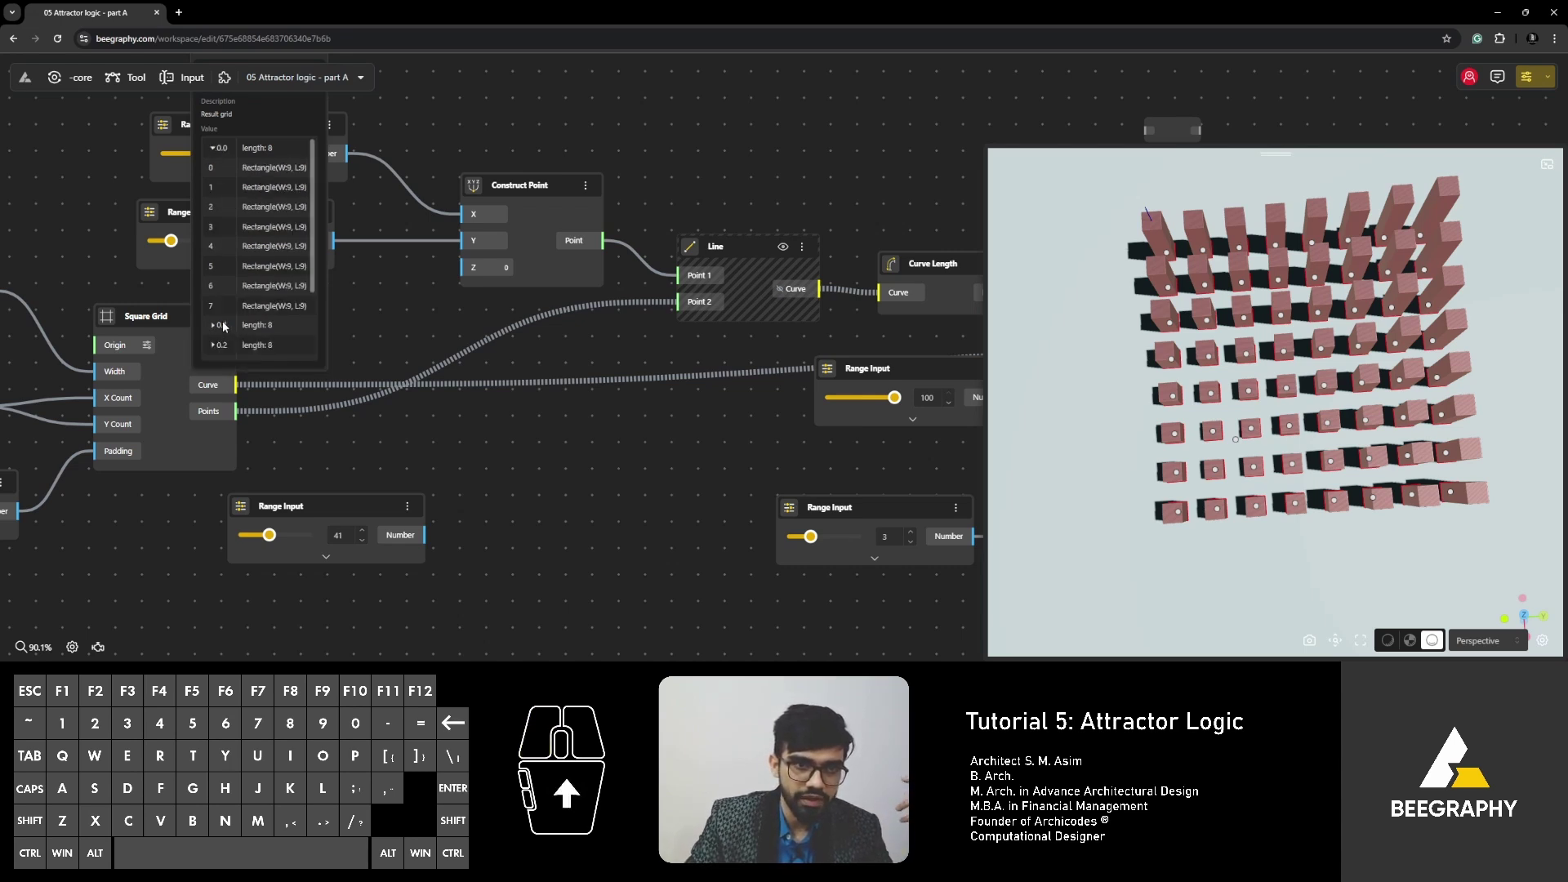
scroll(222, 311, down, 1)
scroll(217, 290, down, 2)
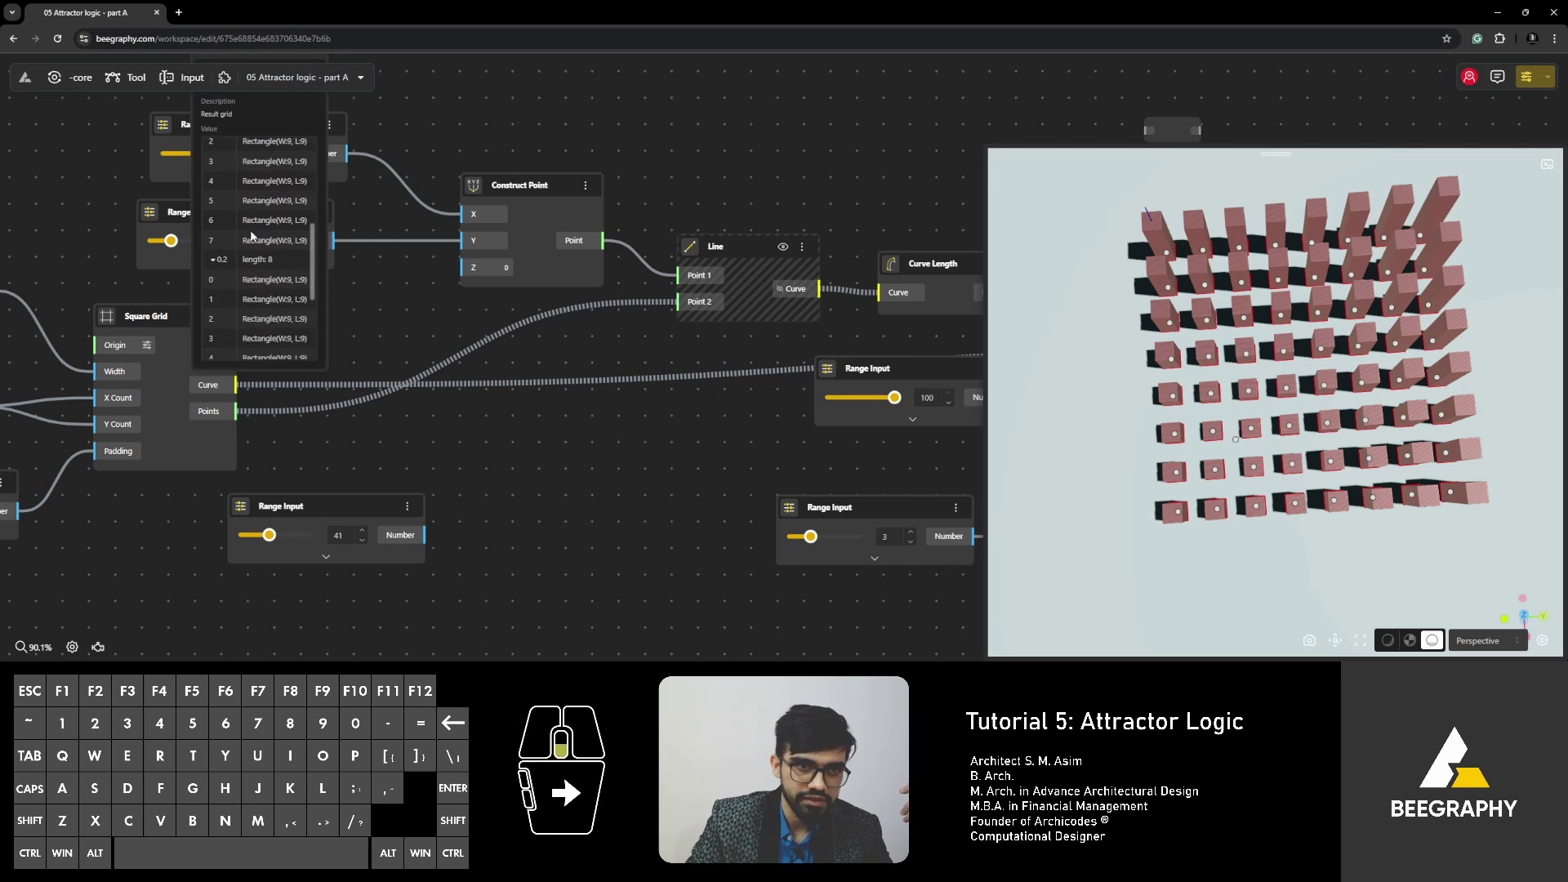
scroll(237, 302, down, 2)
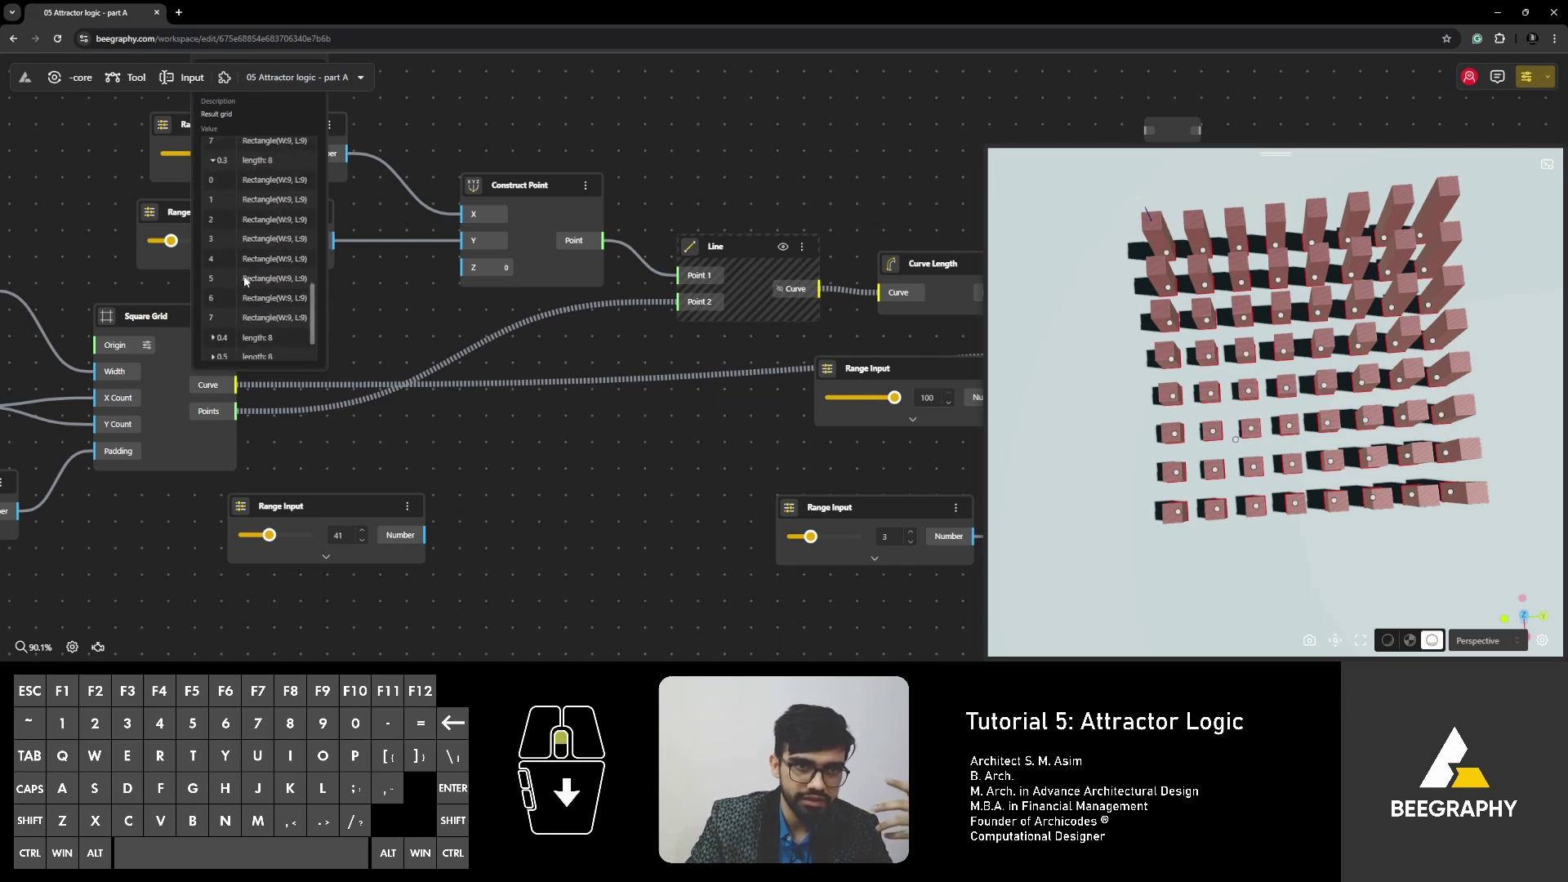
scroll(226, 318, down, 2)
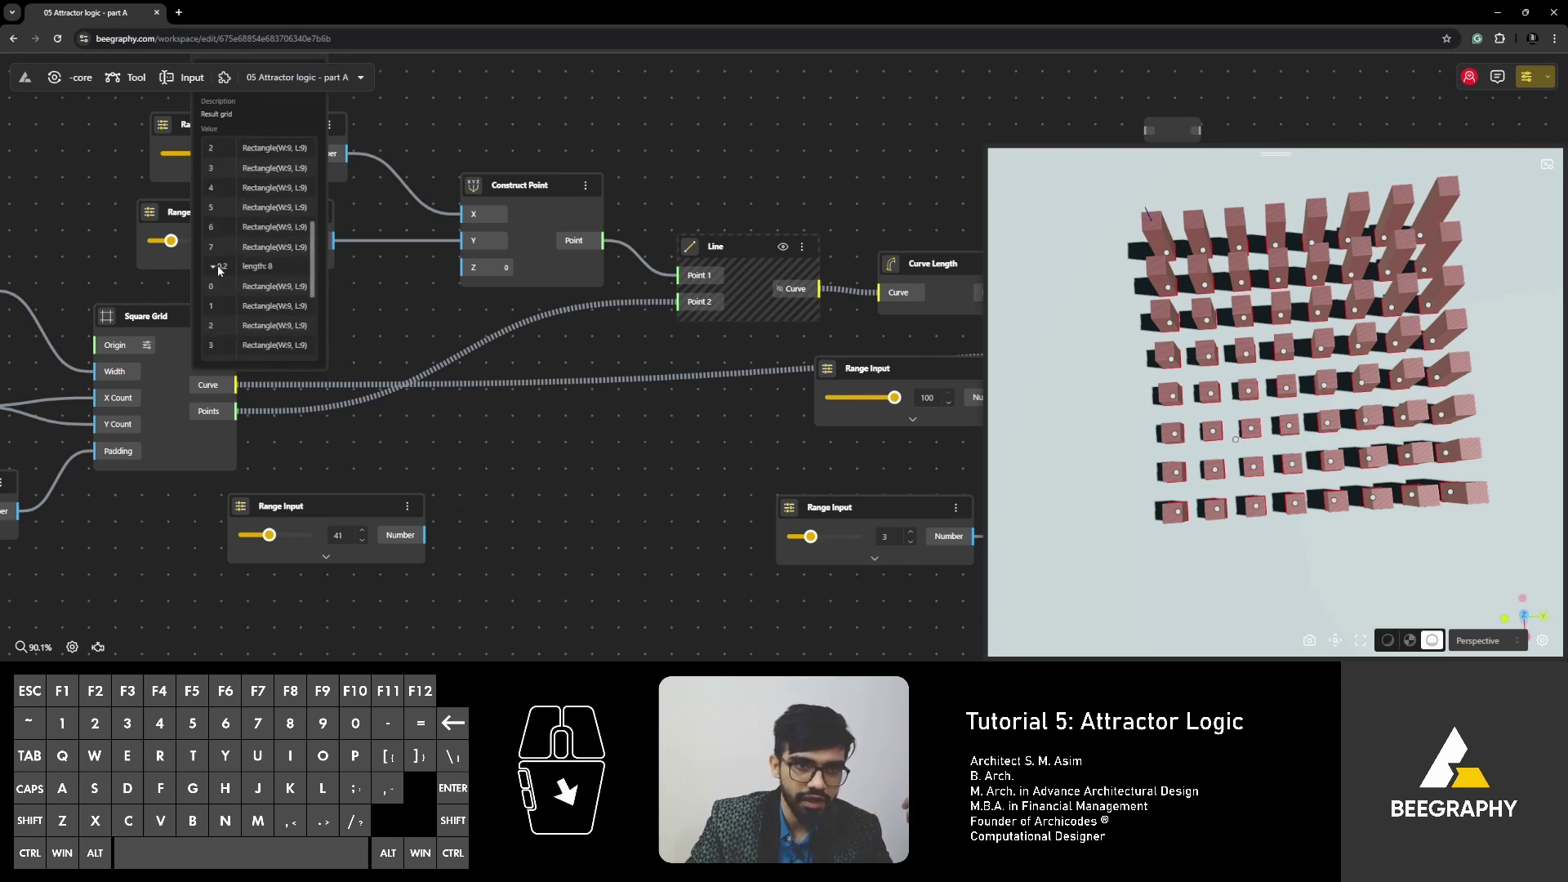
scroll(217, 266, up, 5)
click(222, 326)
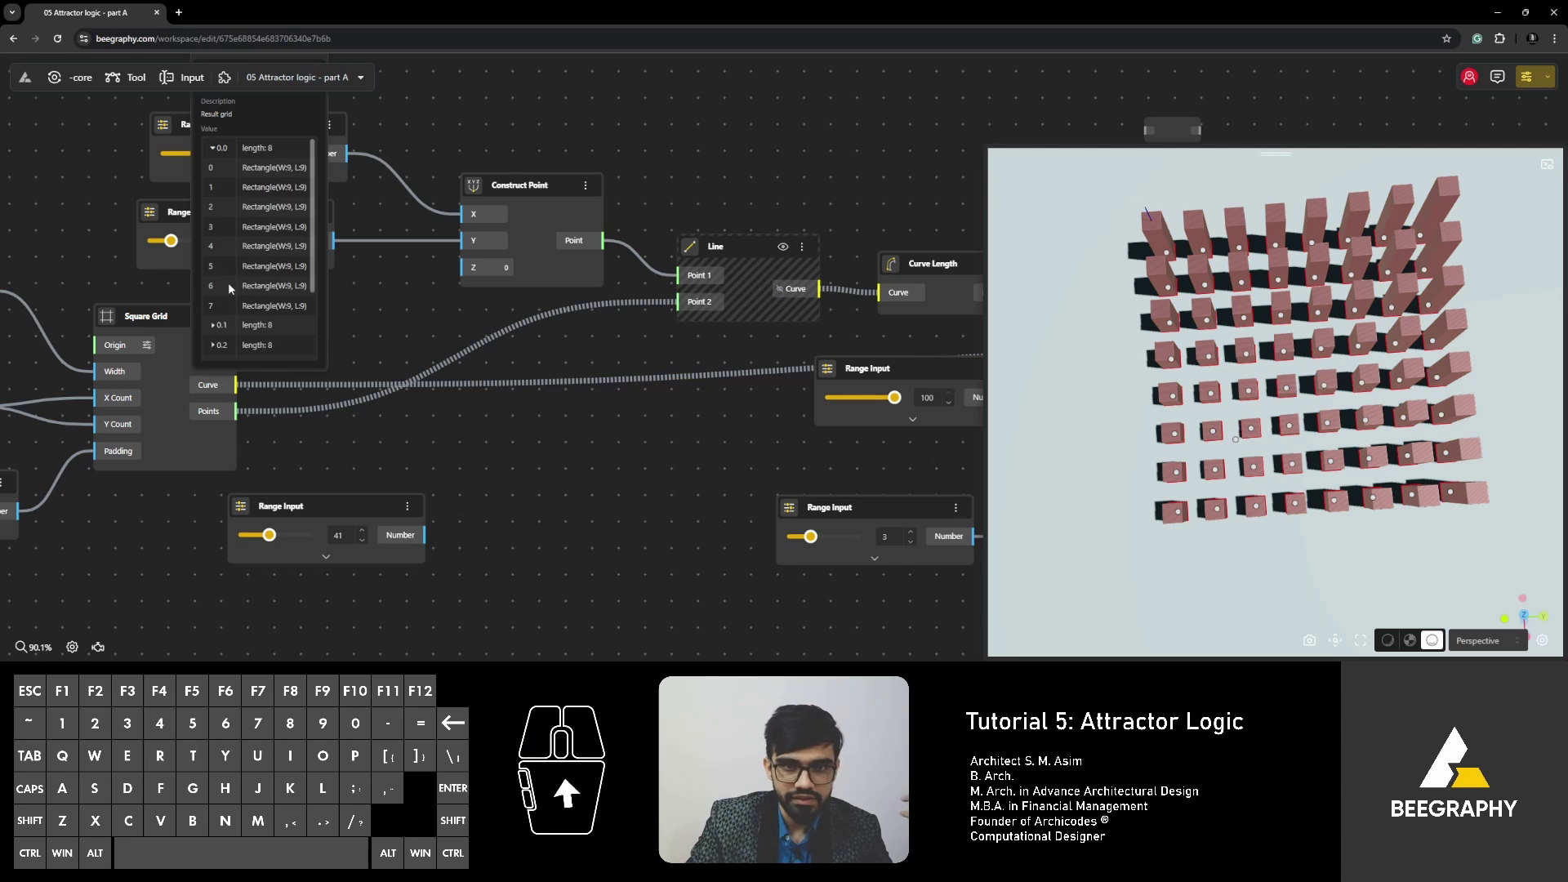
click(215, 148)
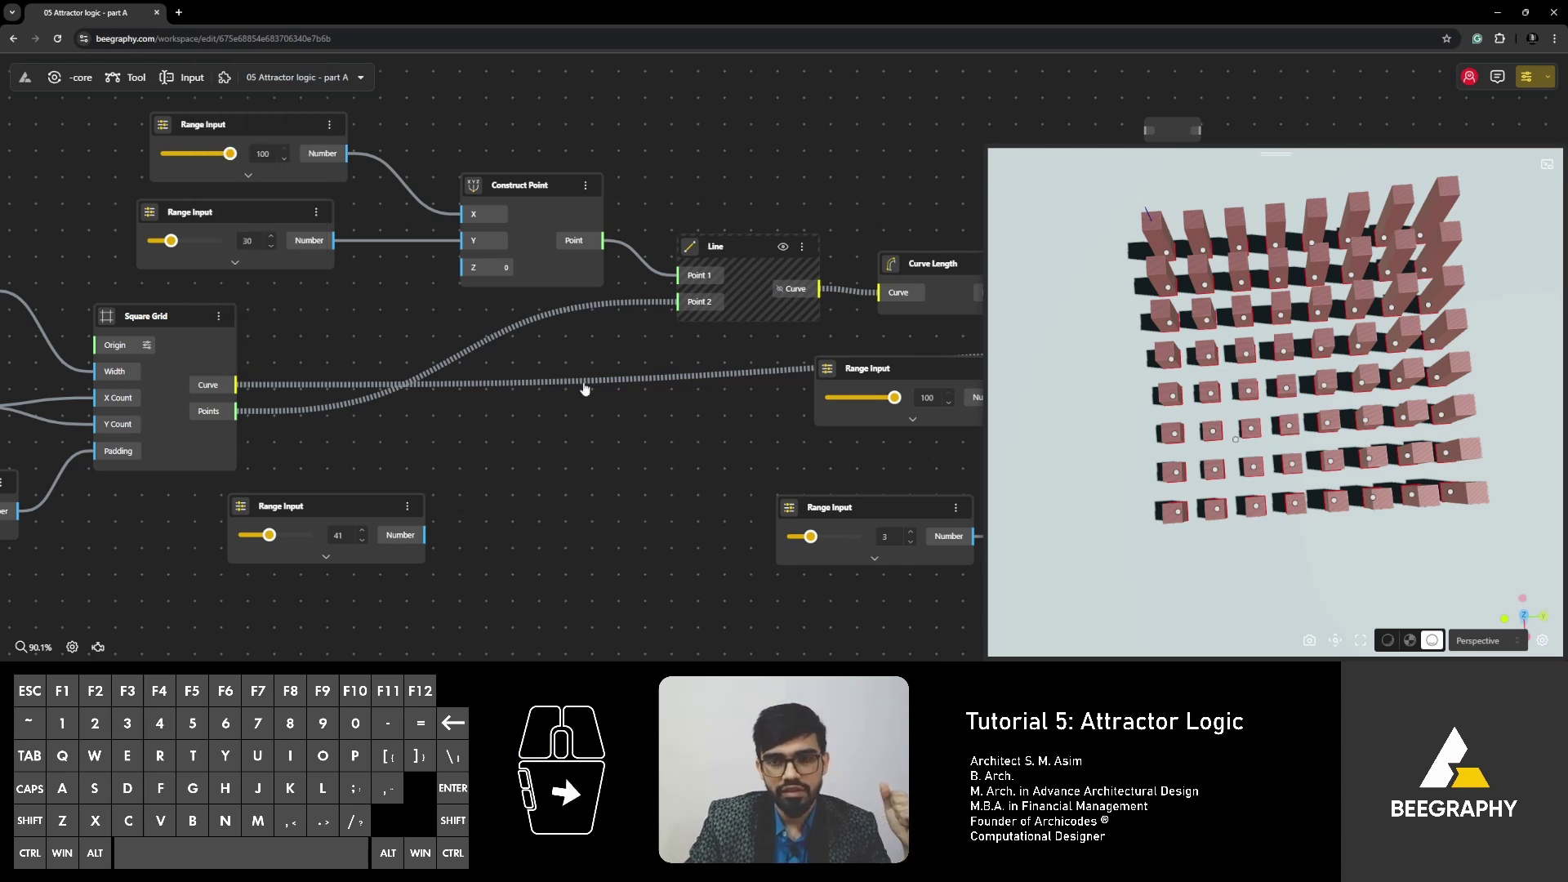
Add a Panel node in the empty space below the Line node.
right_drag(669, 396, 723, 397)
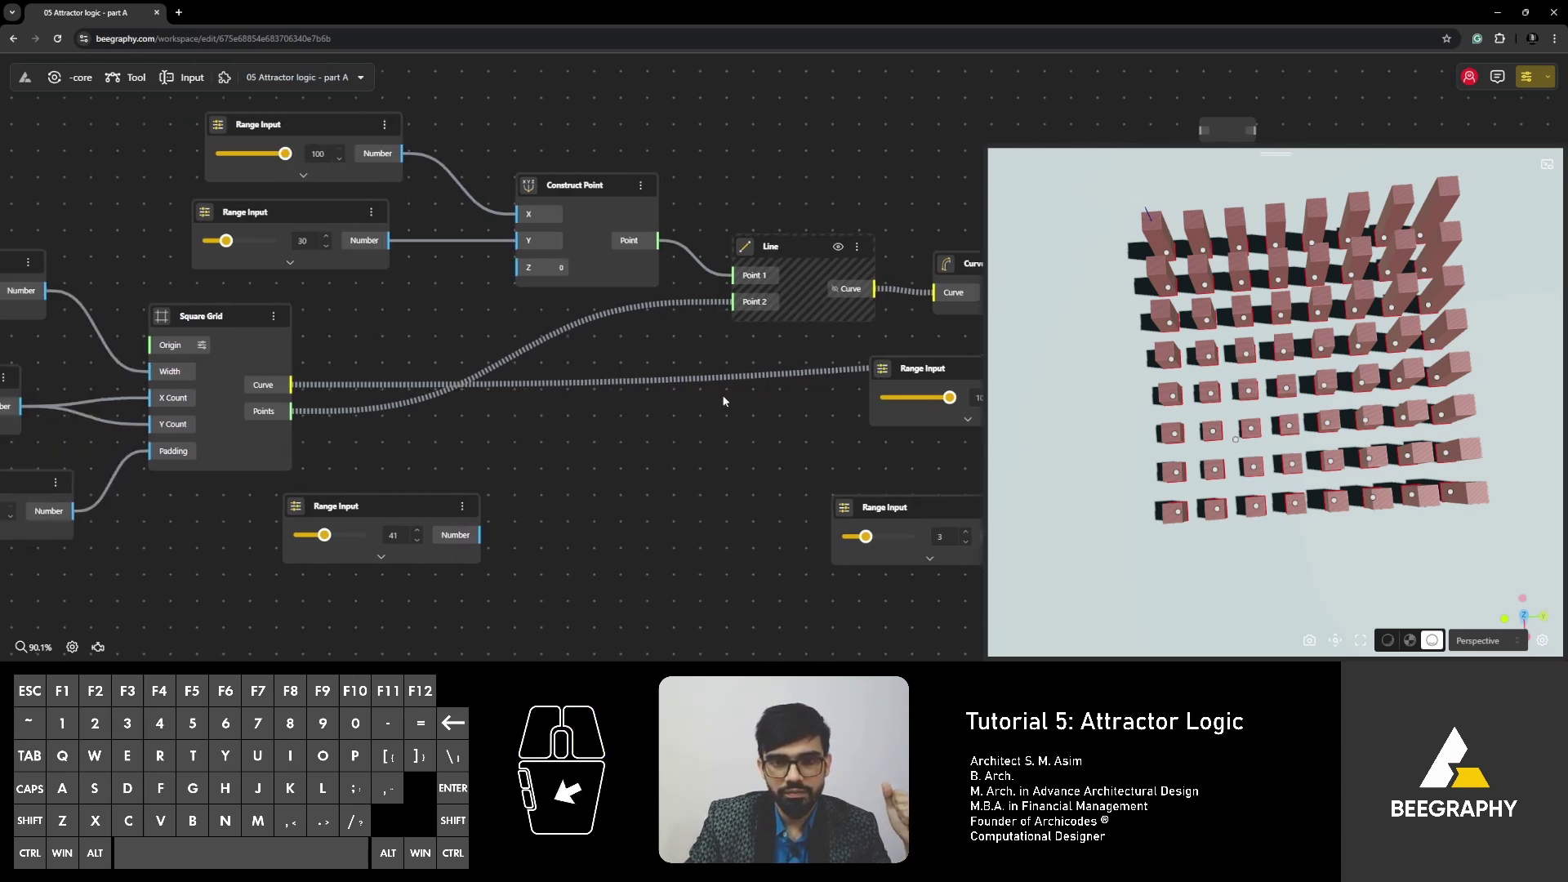
double_click(610, 428)
text(oaner)
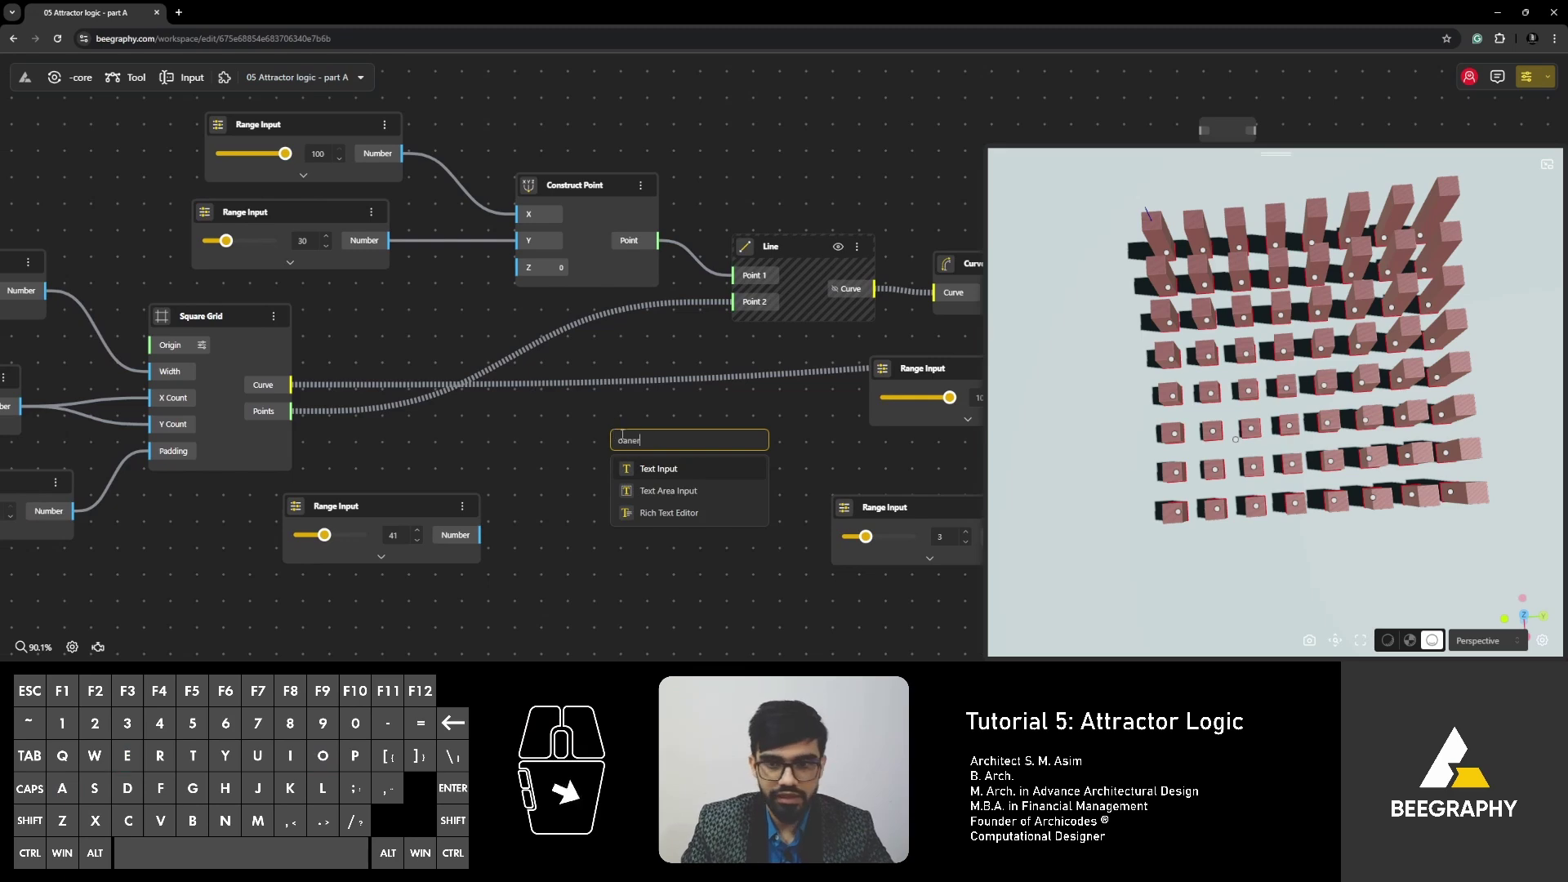
key(BackSpace)
key(BackSpace)
key(BackSpace)
text(panel)
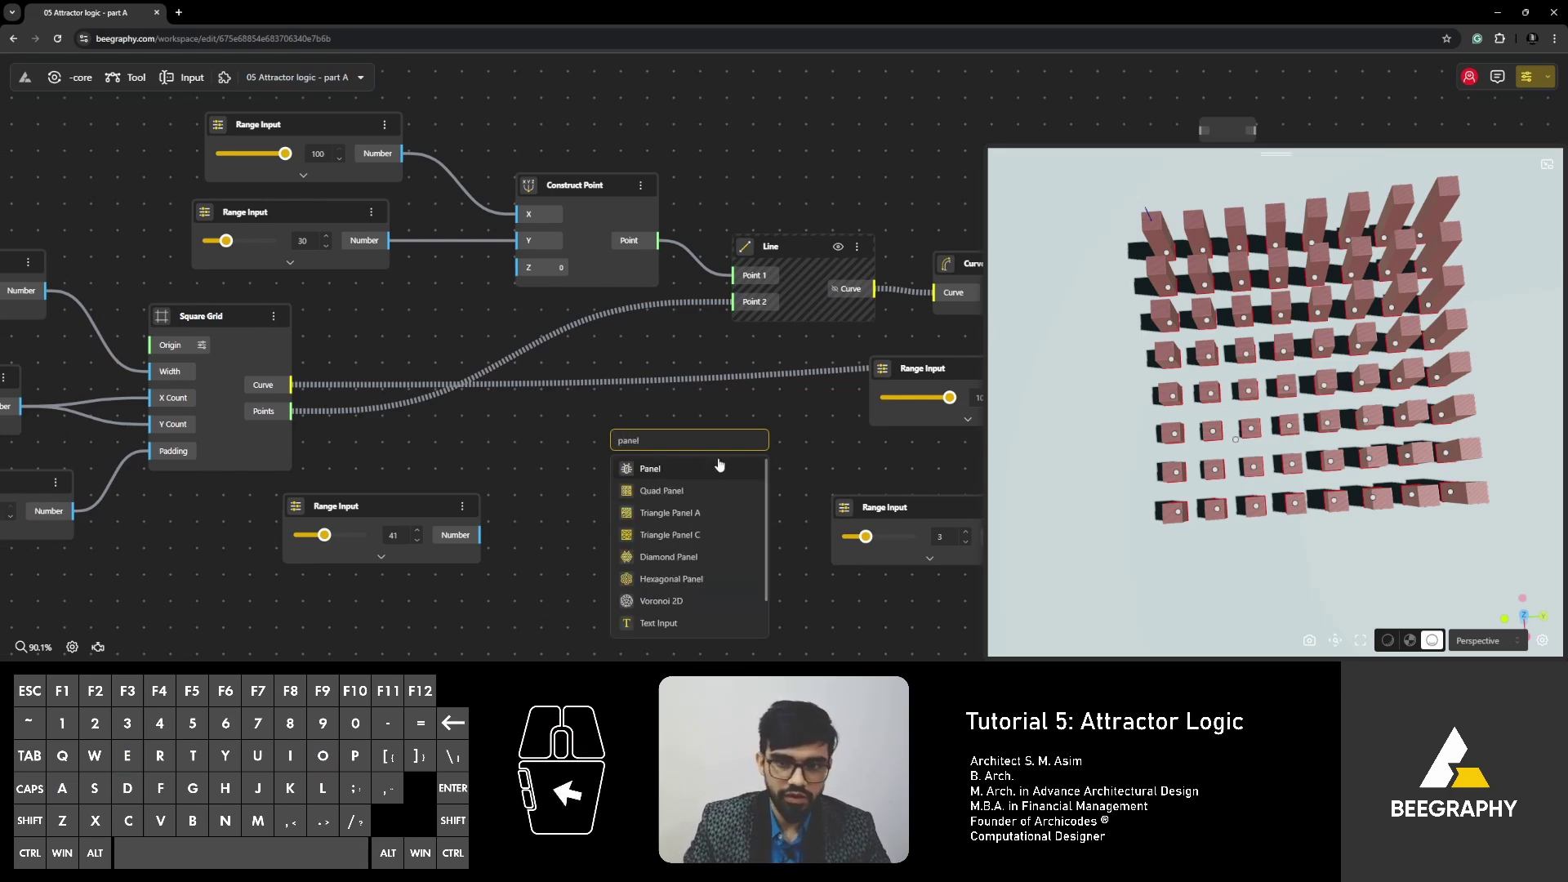
click(706, 465)
drag(706, 460, 738, 450)
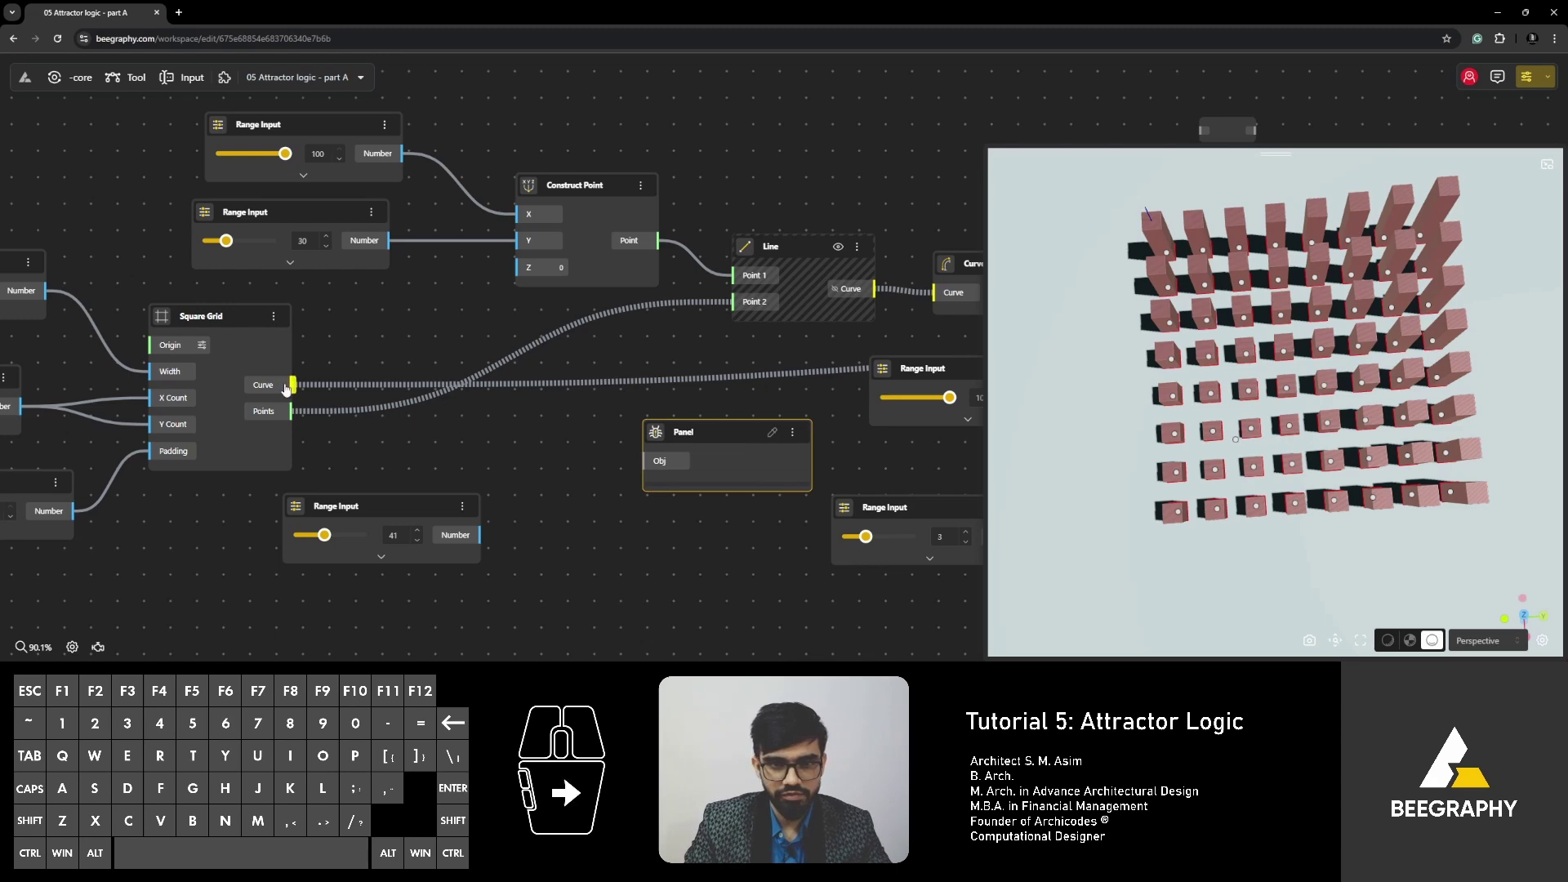
Connect the Square Grid's Curve output to the Panel's Obj input and place the Panel below the curve wire.
drag(292, 385, 701, 399)
drag(690, 453, 709, 415)
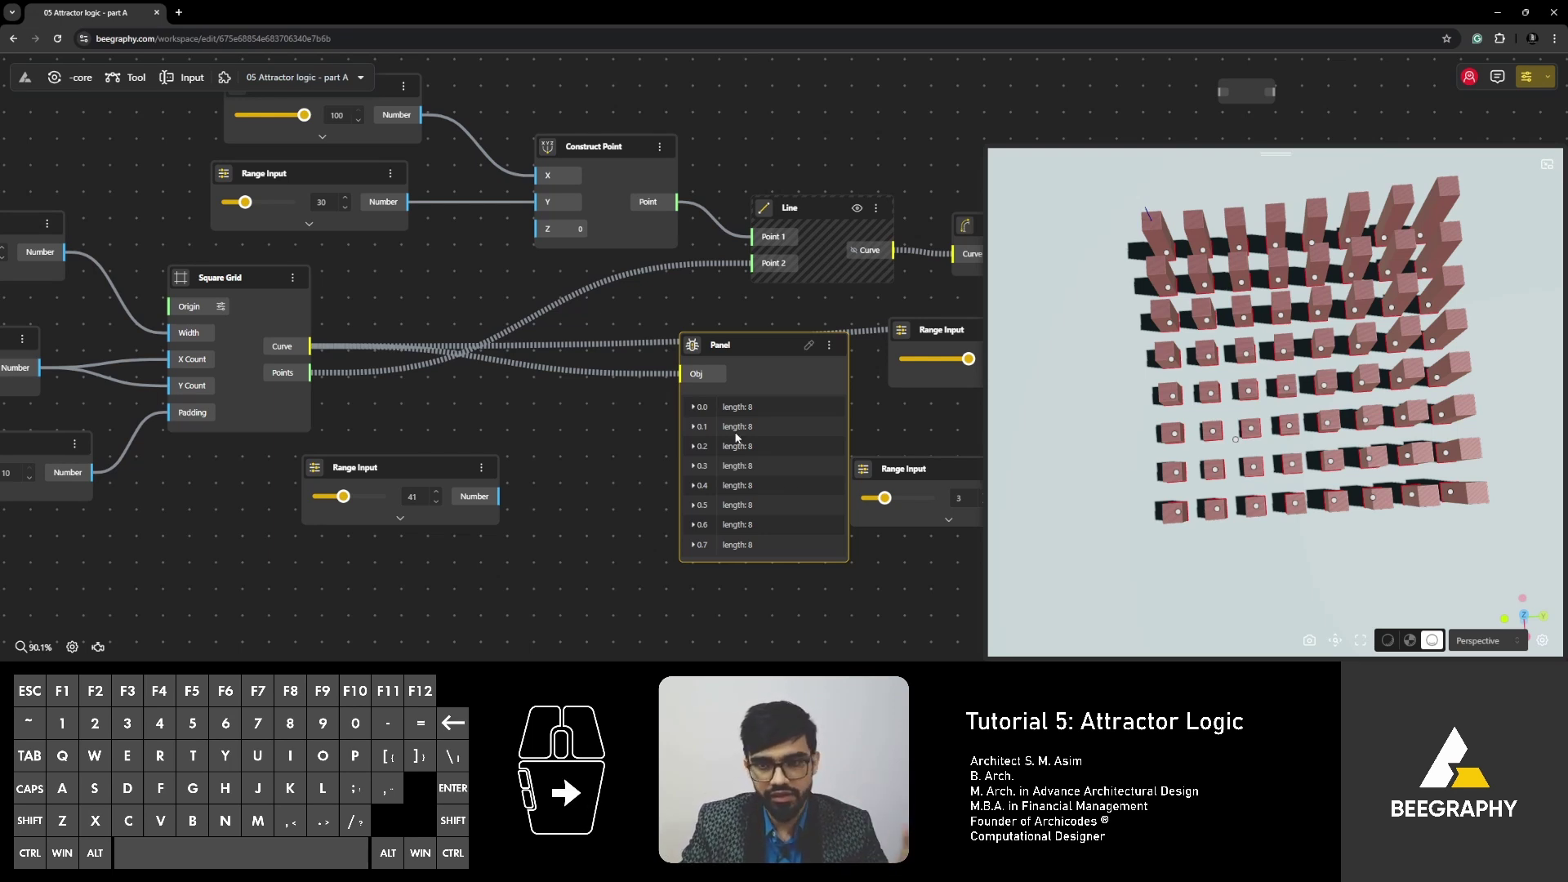
drag(722, 368, 733, 413)
Add a Flatten Tree node and wire it between the Square Grid's Curve output and the Panel's Obj input.
double_click(596, 450)
text(flatten)
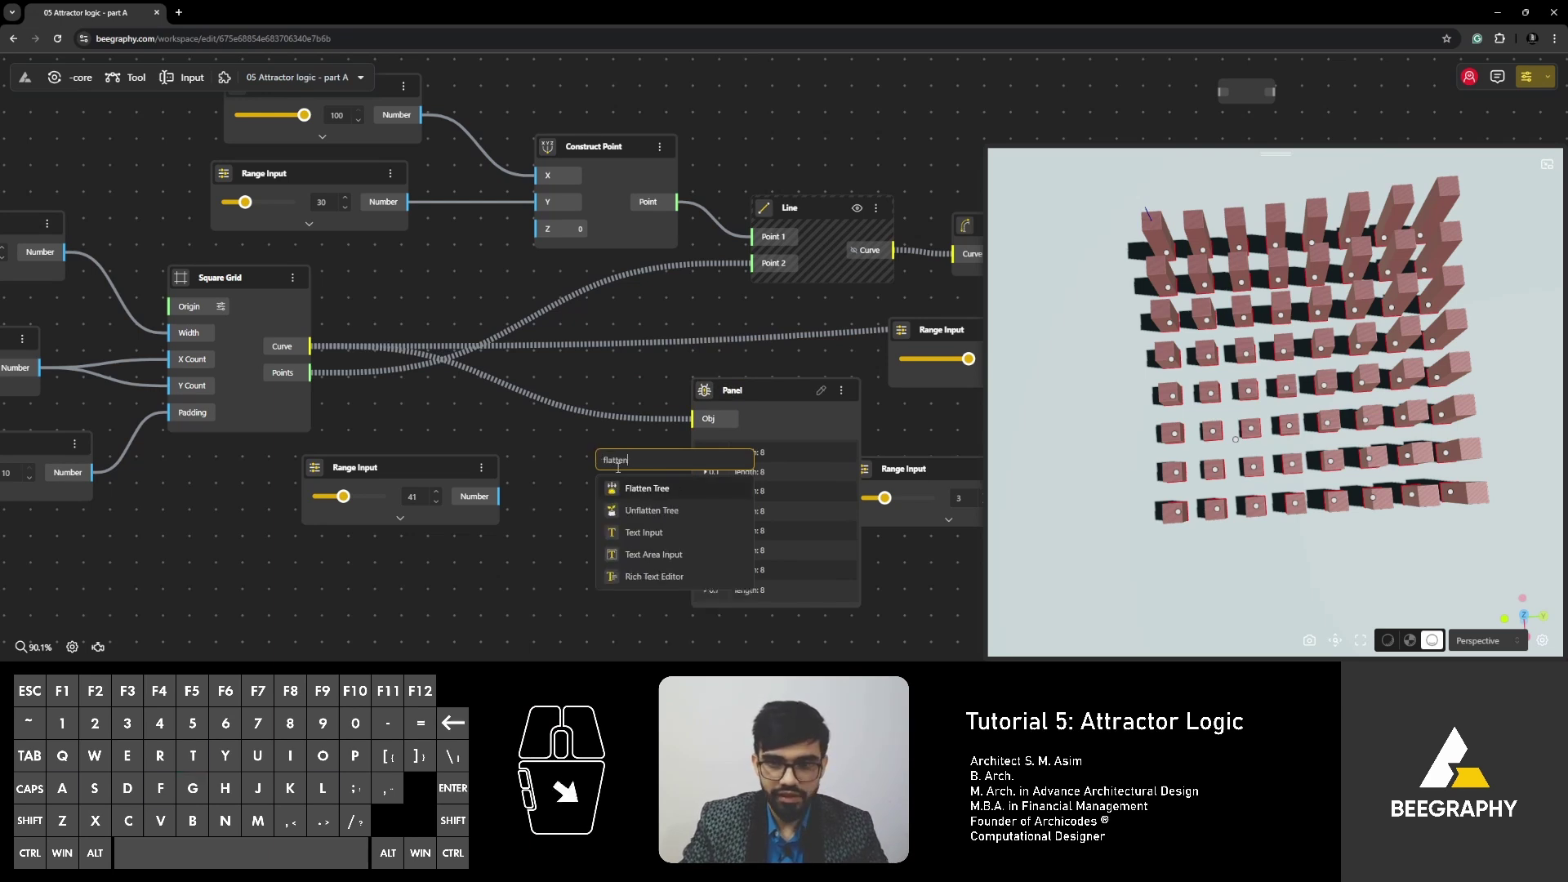
click(647, 488)
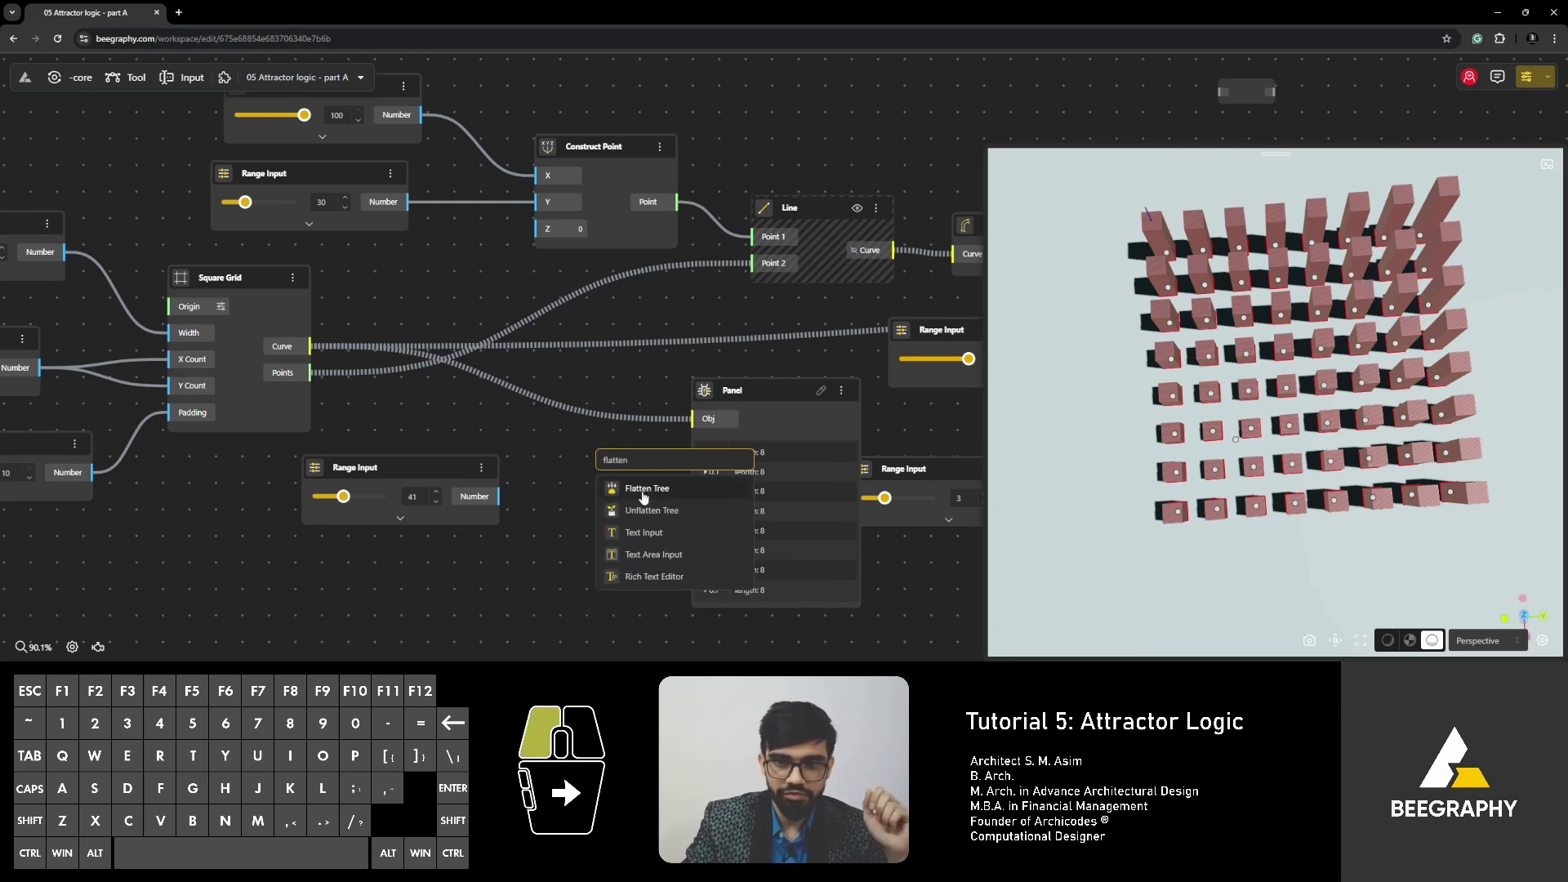
drag(637, 457, 473, 402)
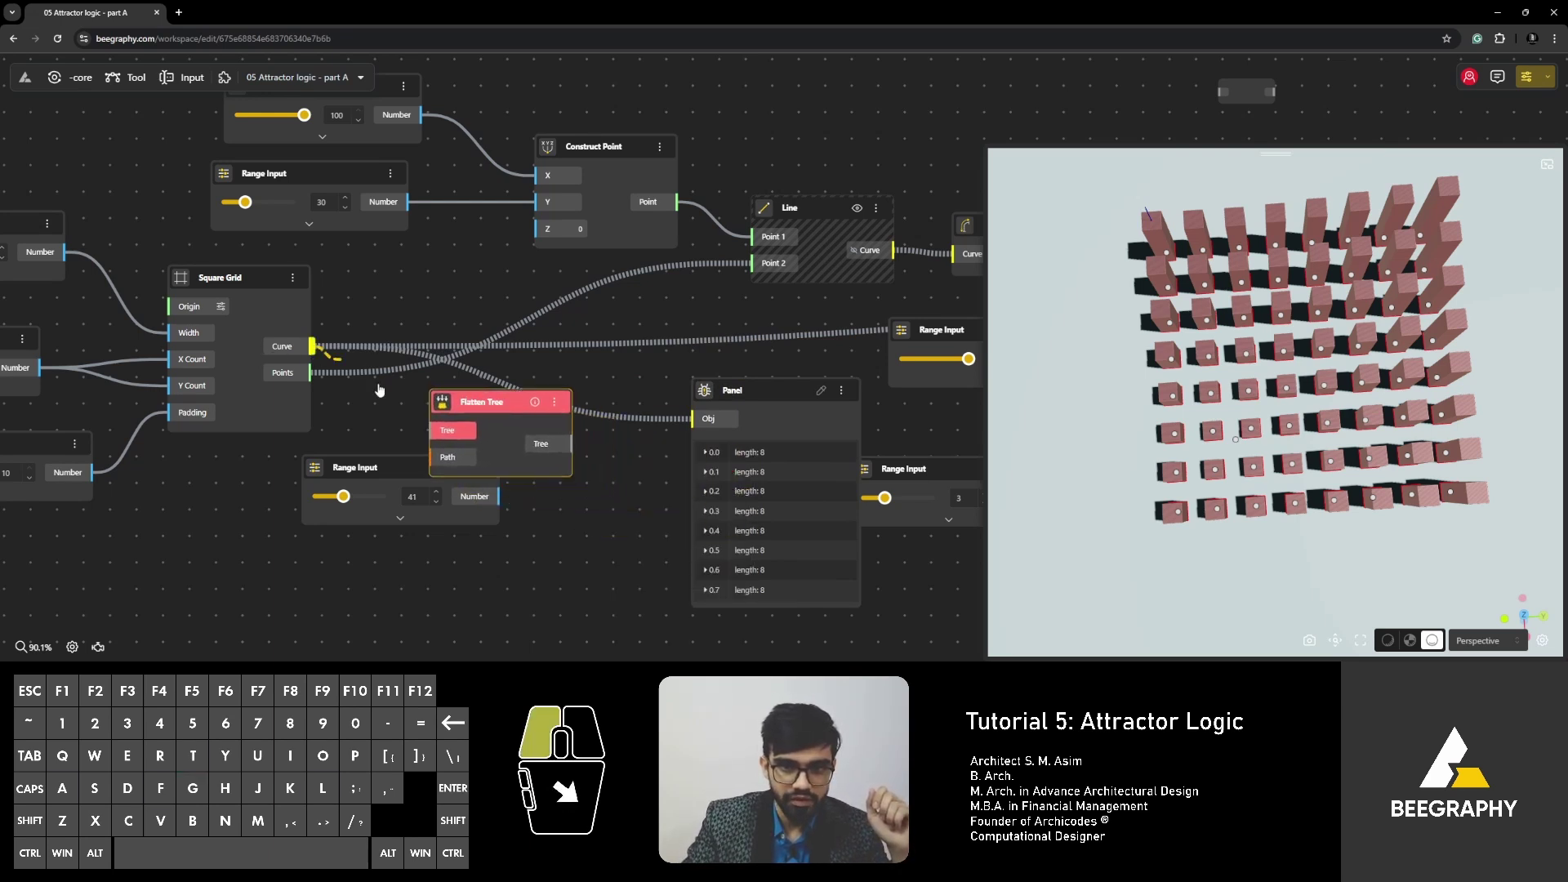
drag(311, 346, 447, 433)
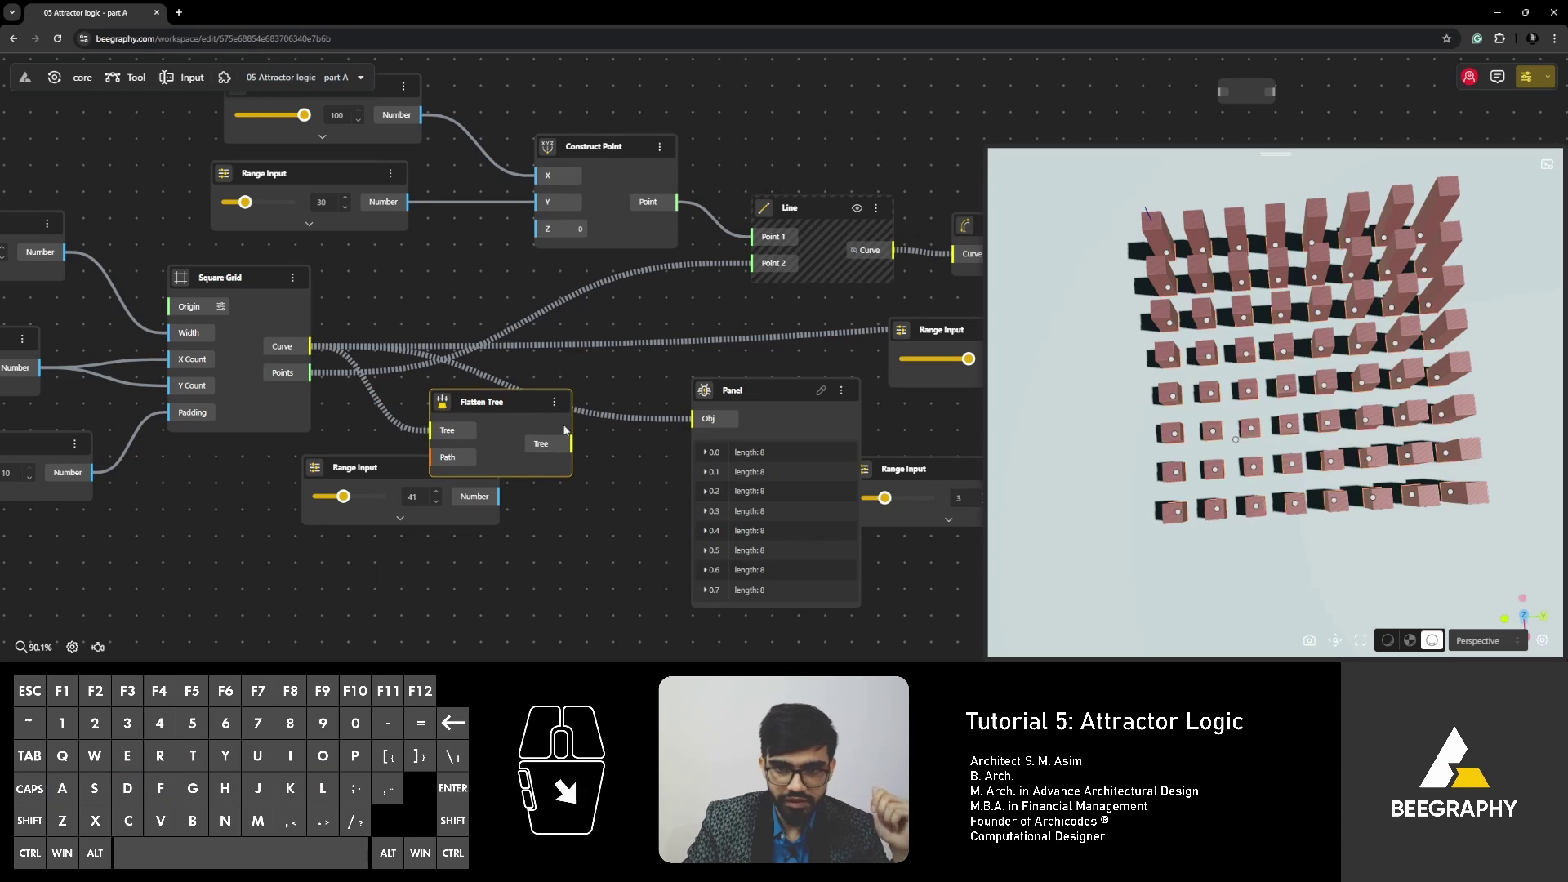
drag(570, 445, 728, 385)
Expand the flattened branch in the Panel and read through its list of rectangles.
click(685, 447)
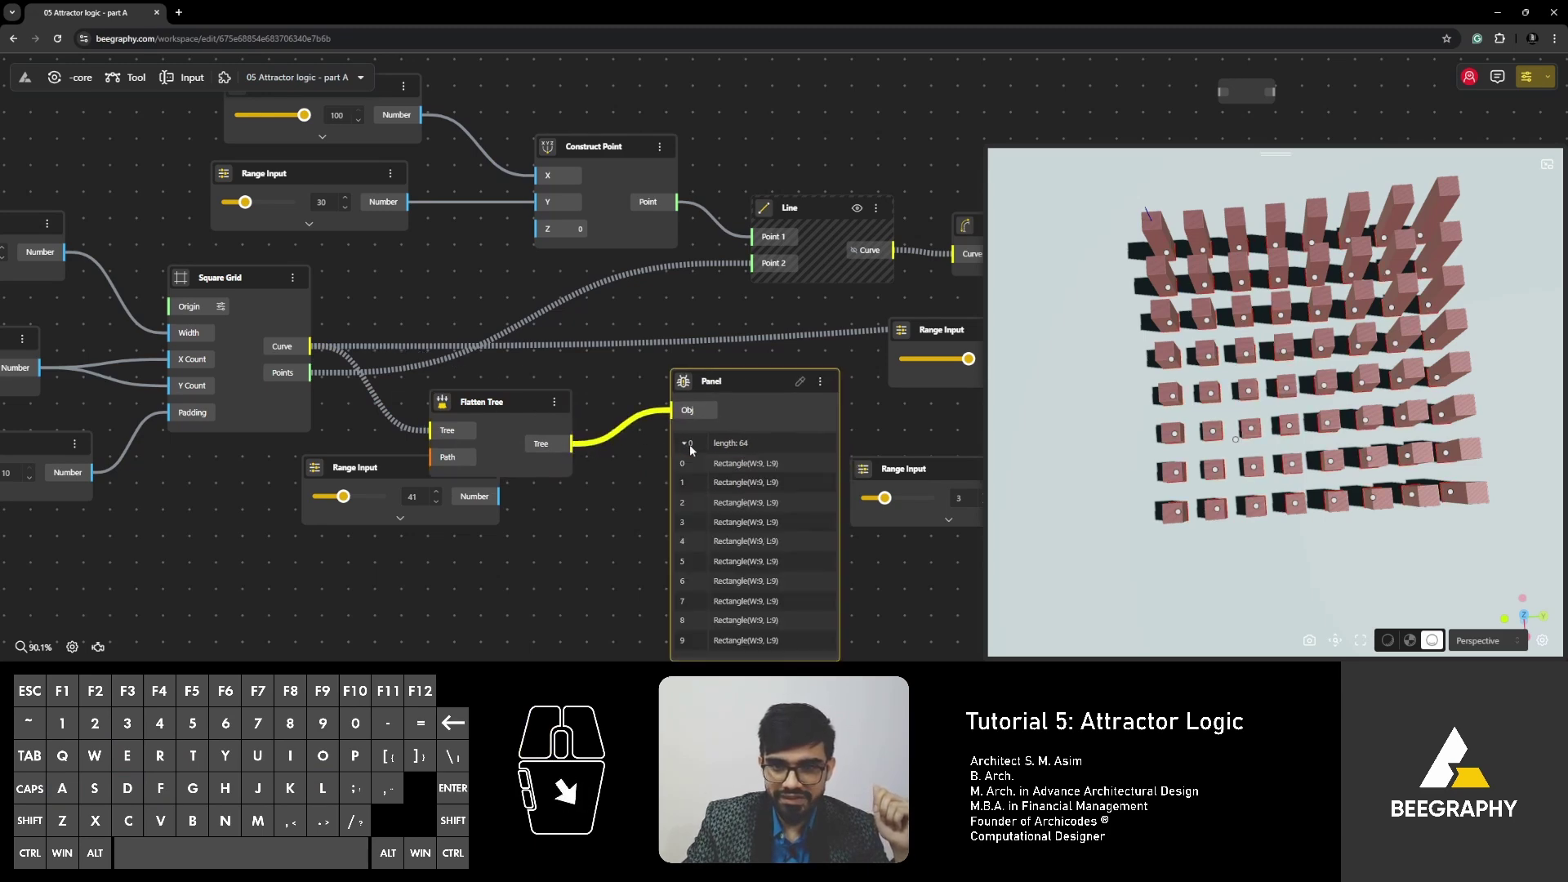
scroll(718, 466, down, 6)
scroll(721, 487, up, 6)
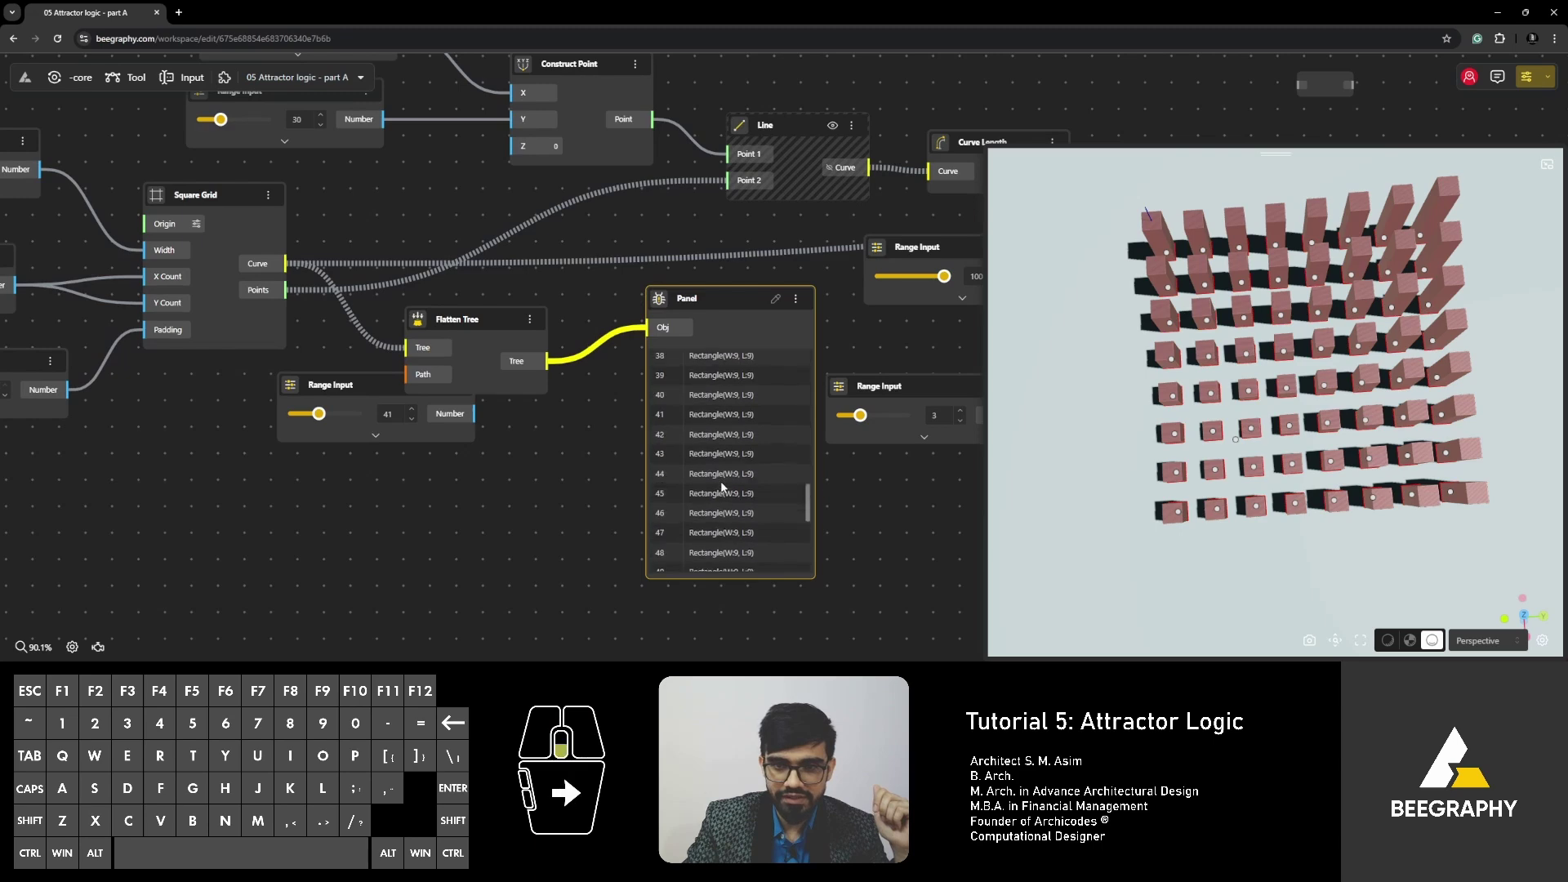
scroll(717, 506, up, 2)
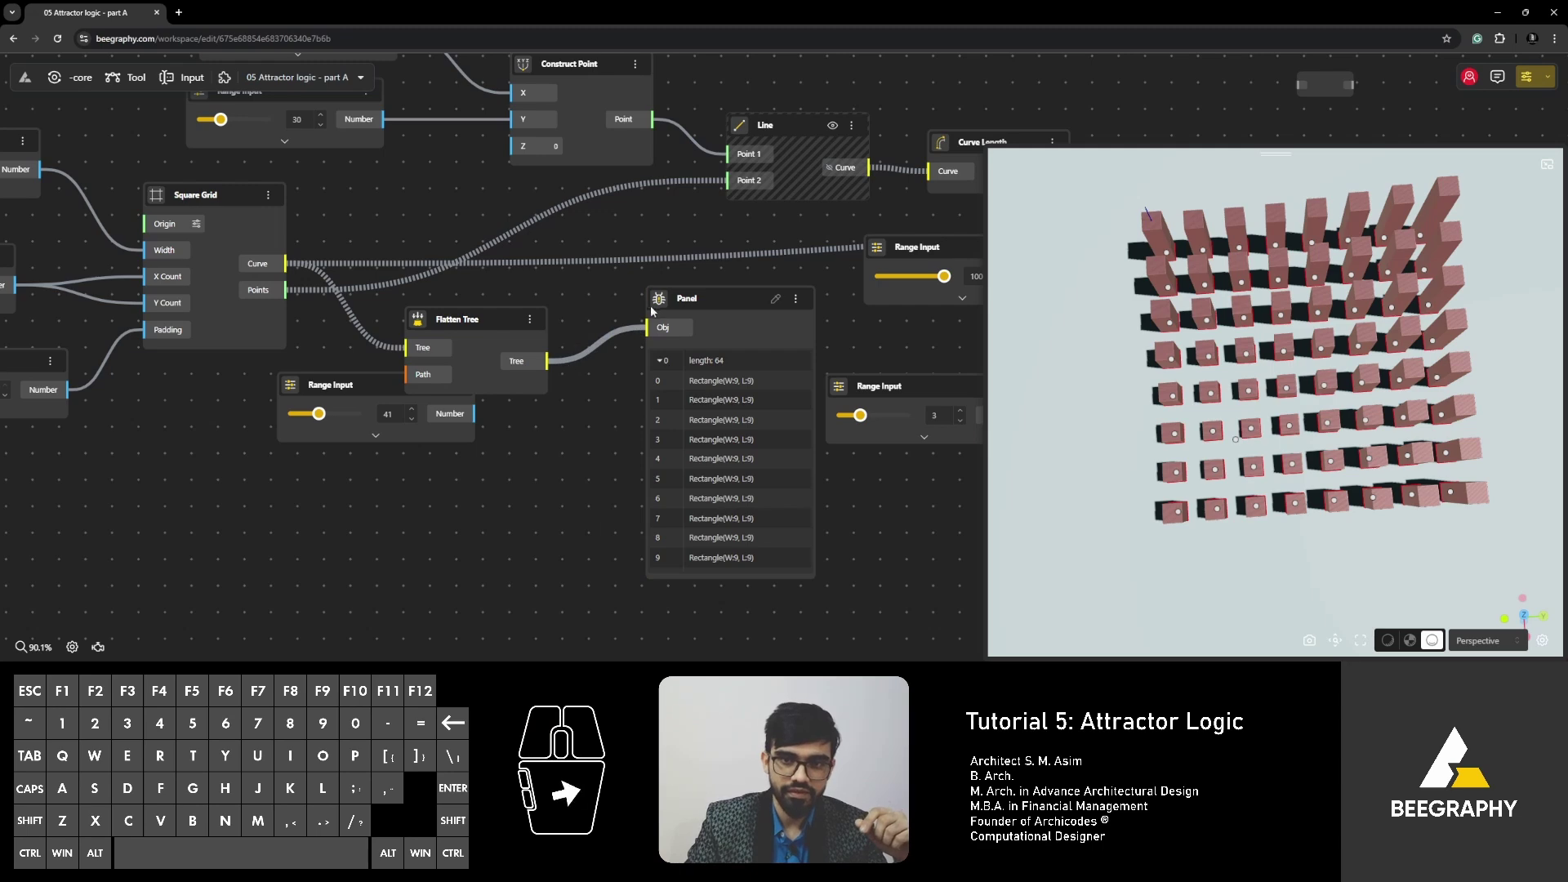
Move the Panel farther from Flatten Tree and add a Graft Tree node below the gap between them.
drag(652, 310, 748, 322)
double_click(585, 480)
text(g)
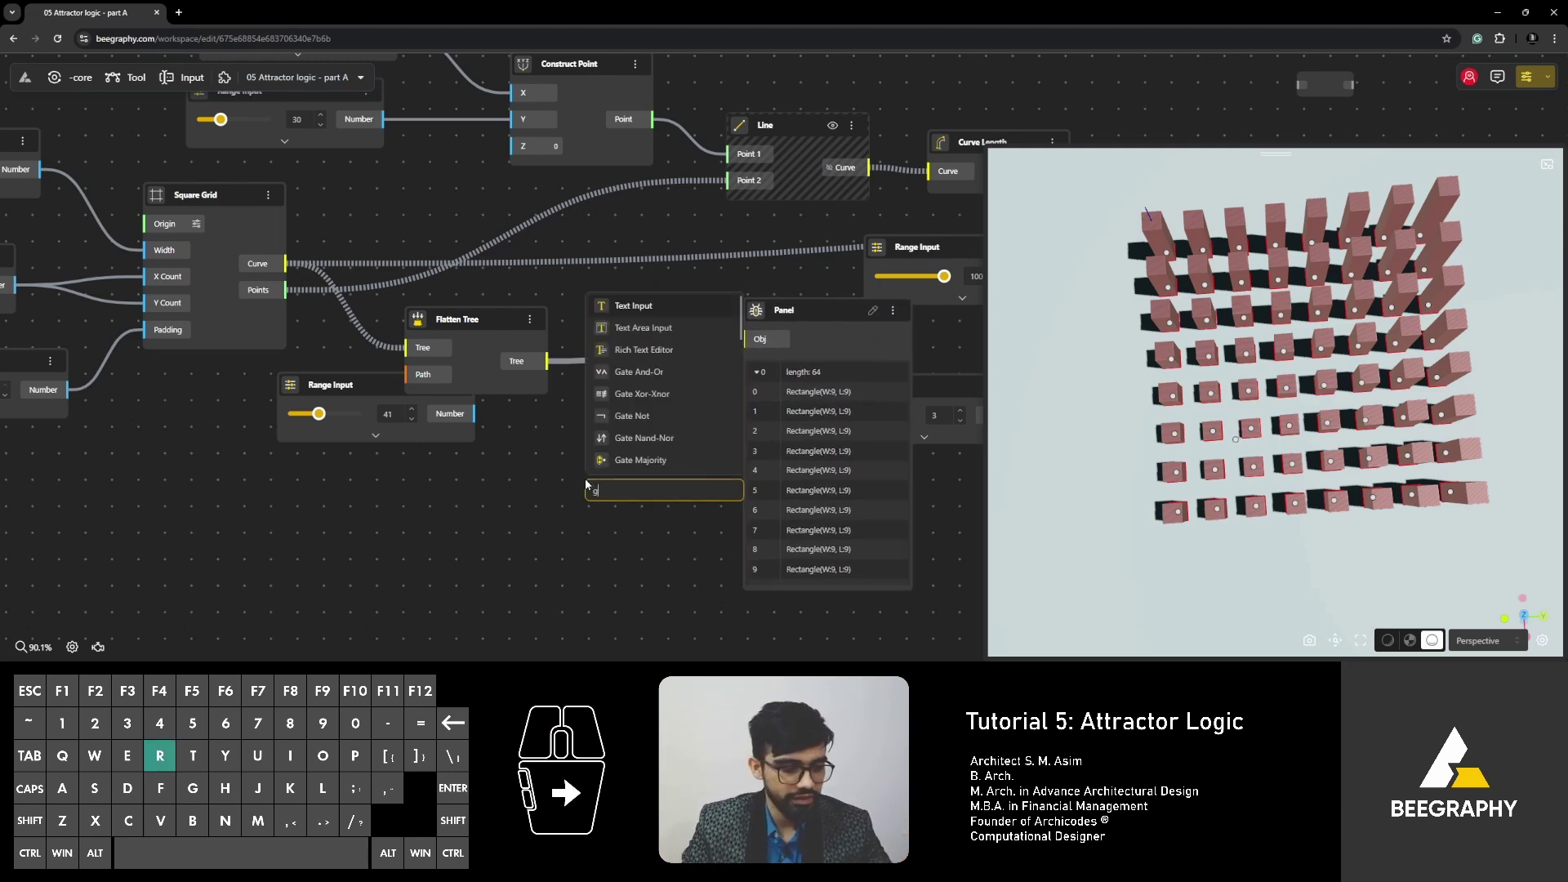
text(raft)
click(641, 521)
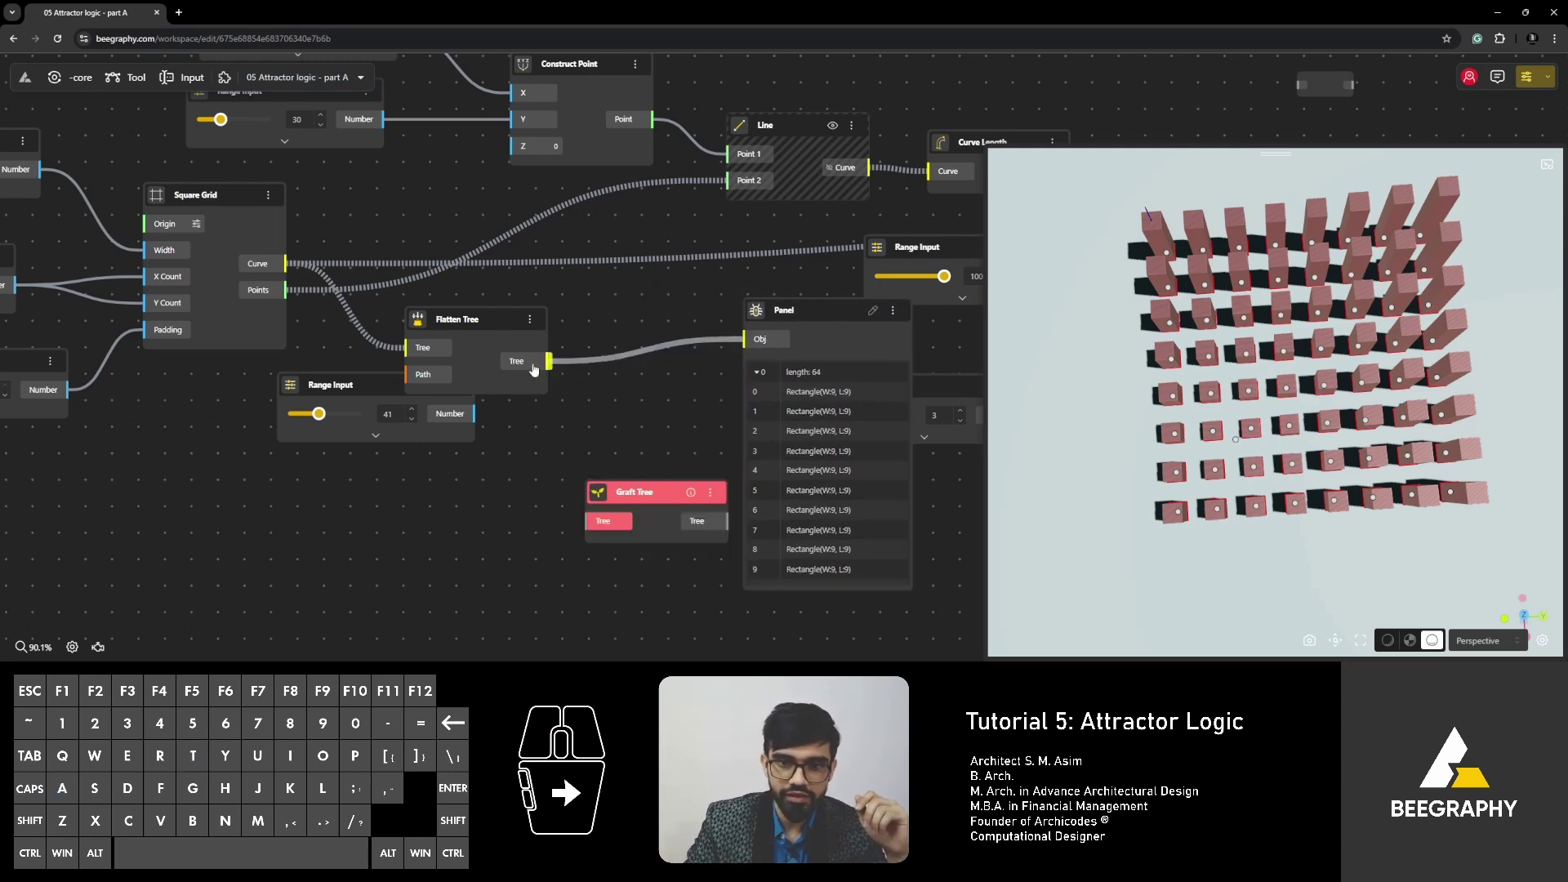
Wire the Graft Tree node between Flatten Tree's Tree output and the Panel's Obj input, placing it just below the gap between them.
drag(533, 370, 589, 484)
click(556, 398)
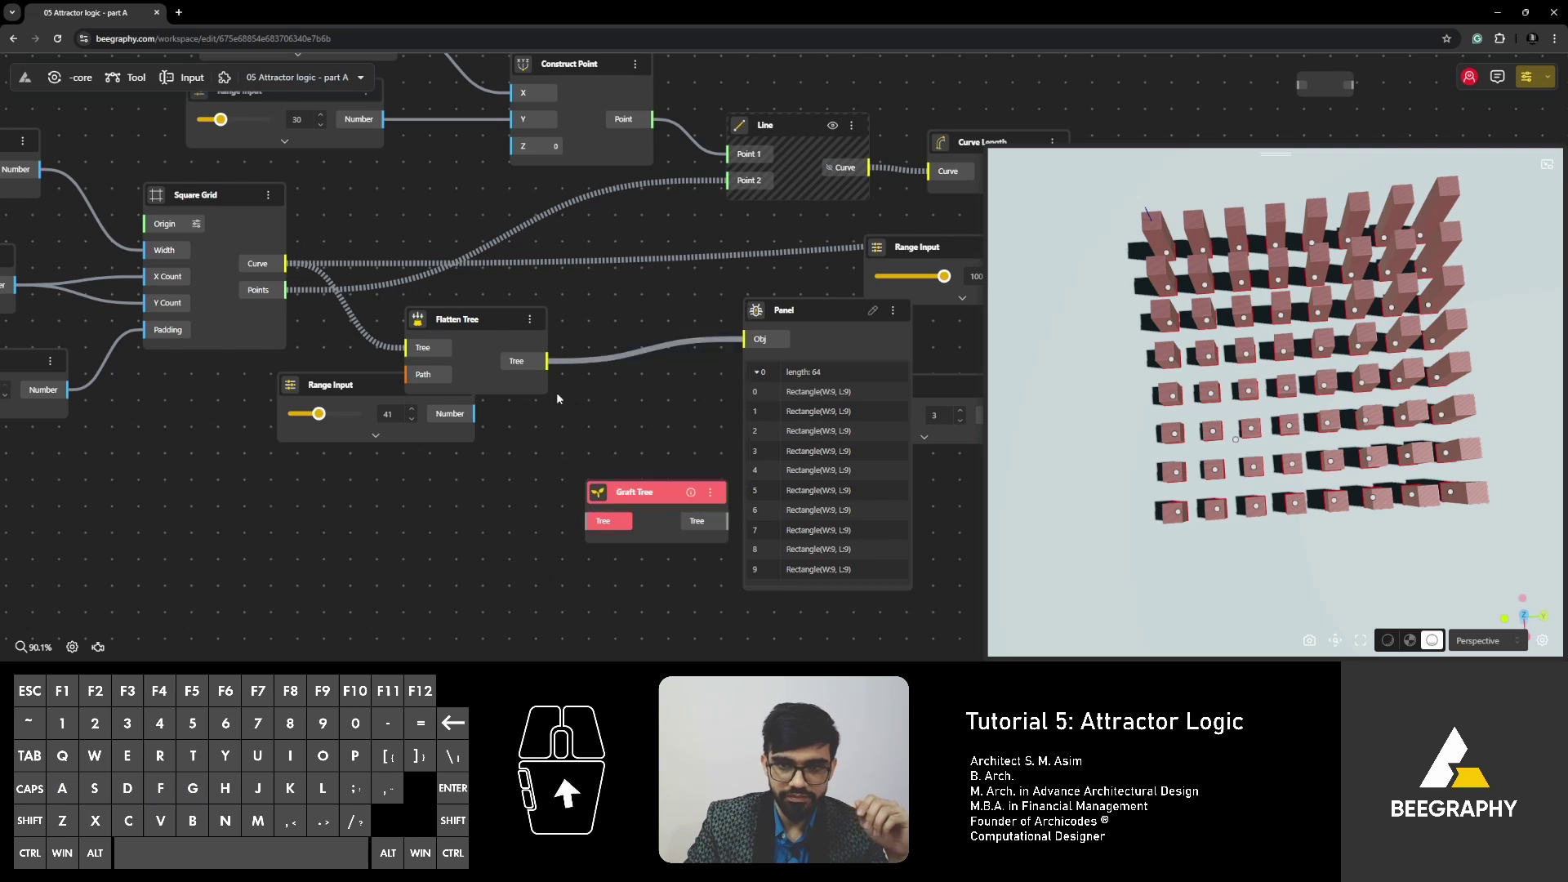
drag(547, 361, 617, 428)
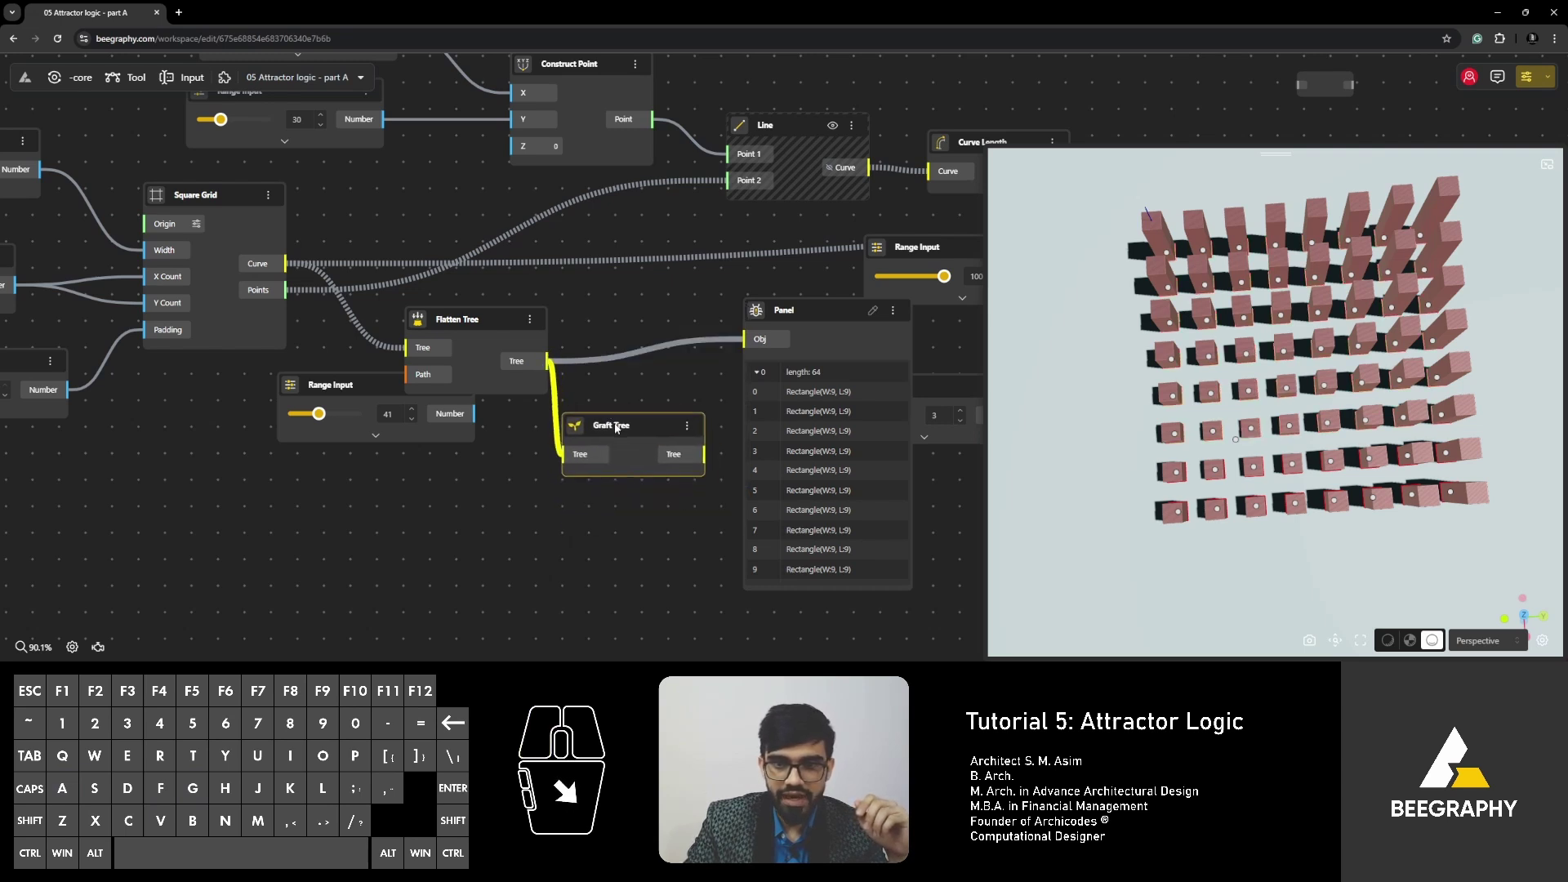
drag(704, 450, 747, 327)
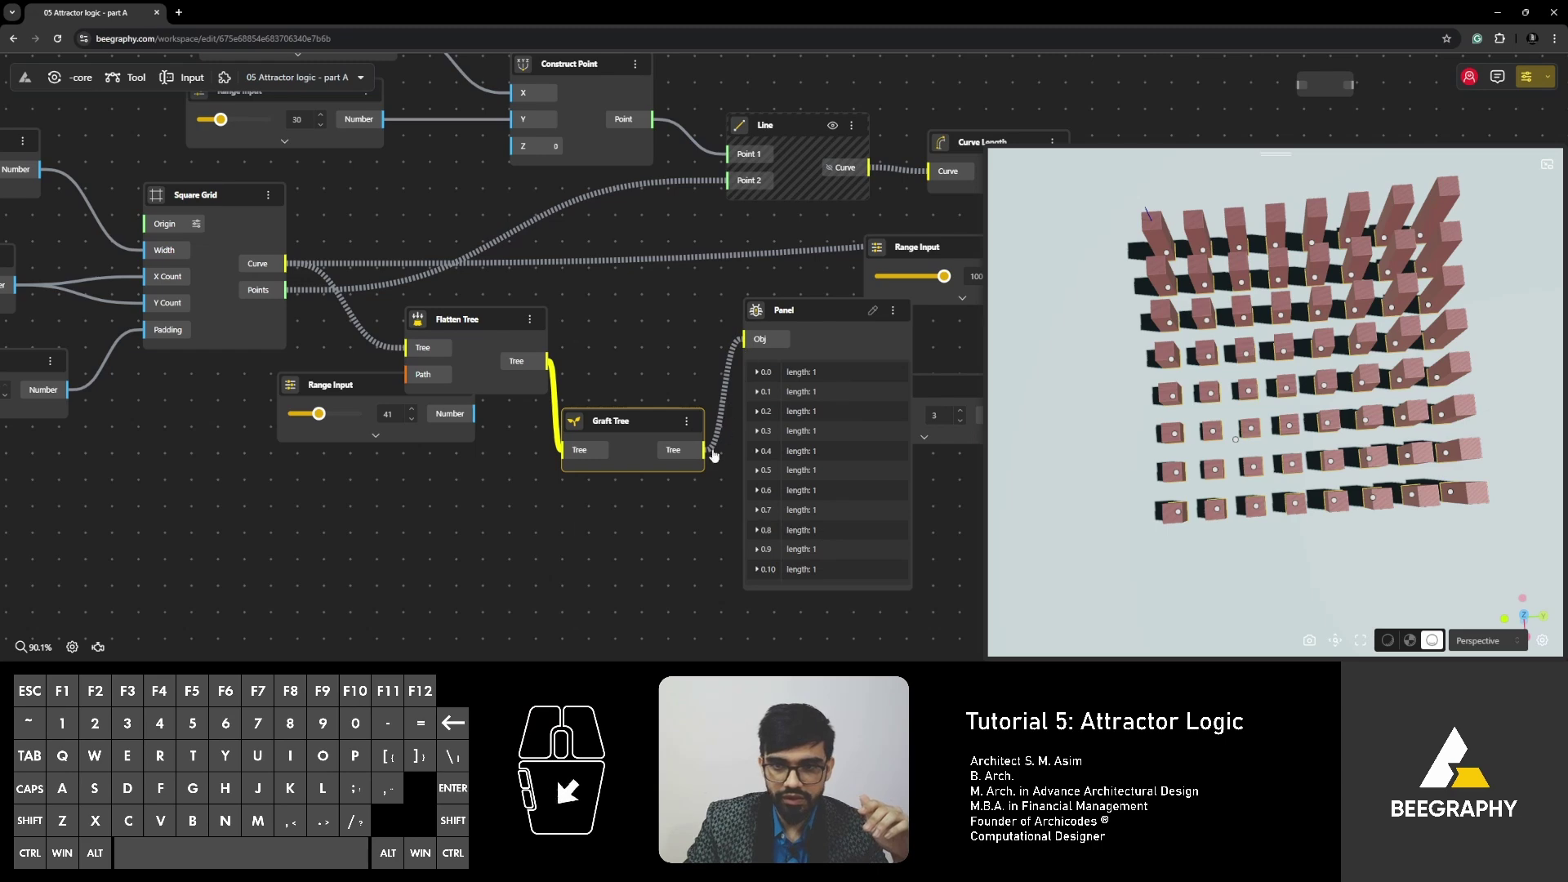
Read through the grafted branches in the Panel and expand branches 0.0, 0.1 and 0.2 to examine their items.
scroll(801, 511, down, 7)
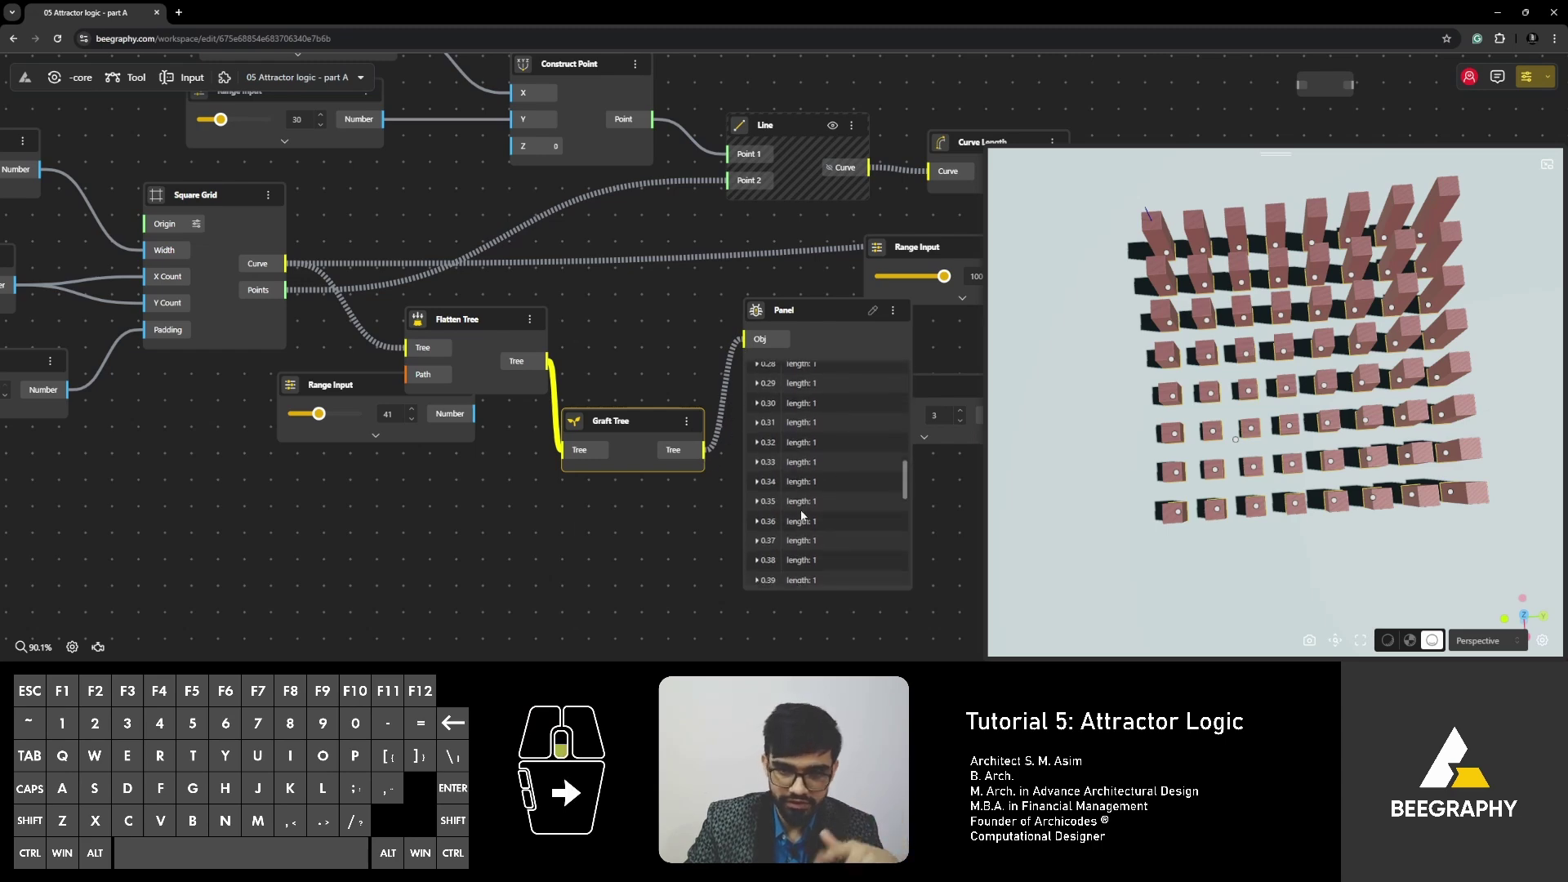
drag(602, 425, 619, 382)
scroll(805, 522, down, 6)
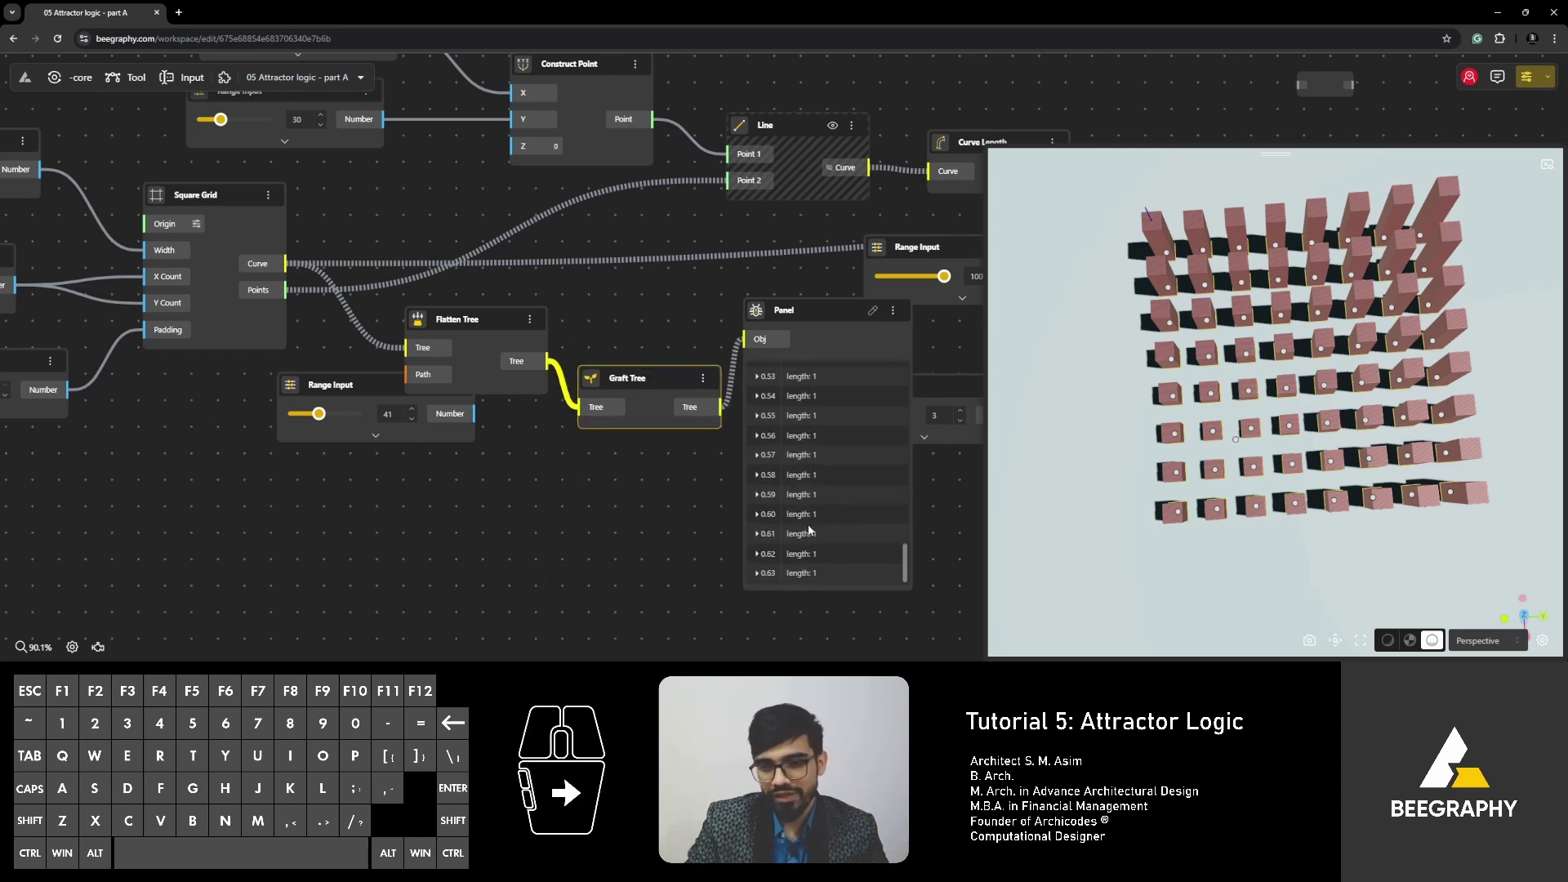
scroll(808, 531, up, 13)
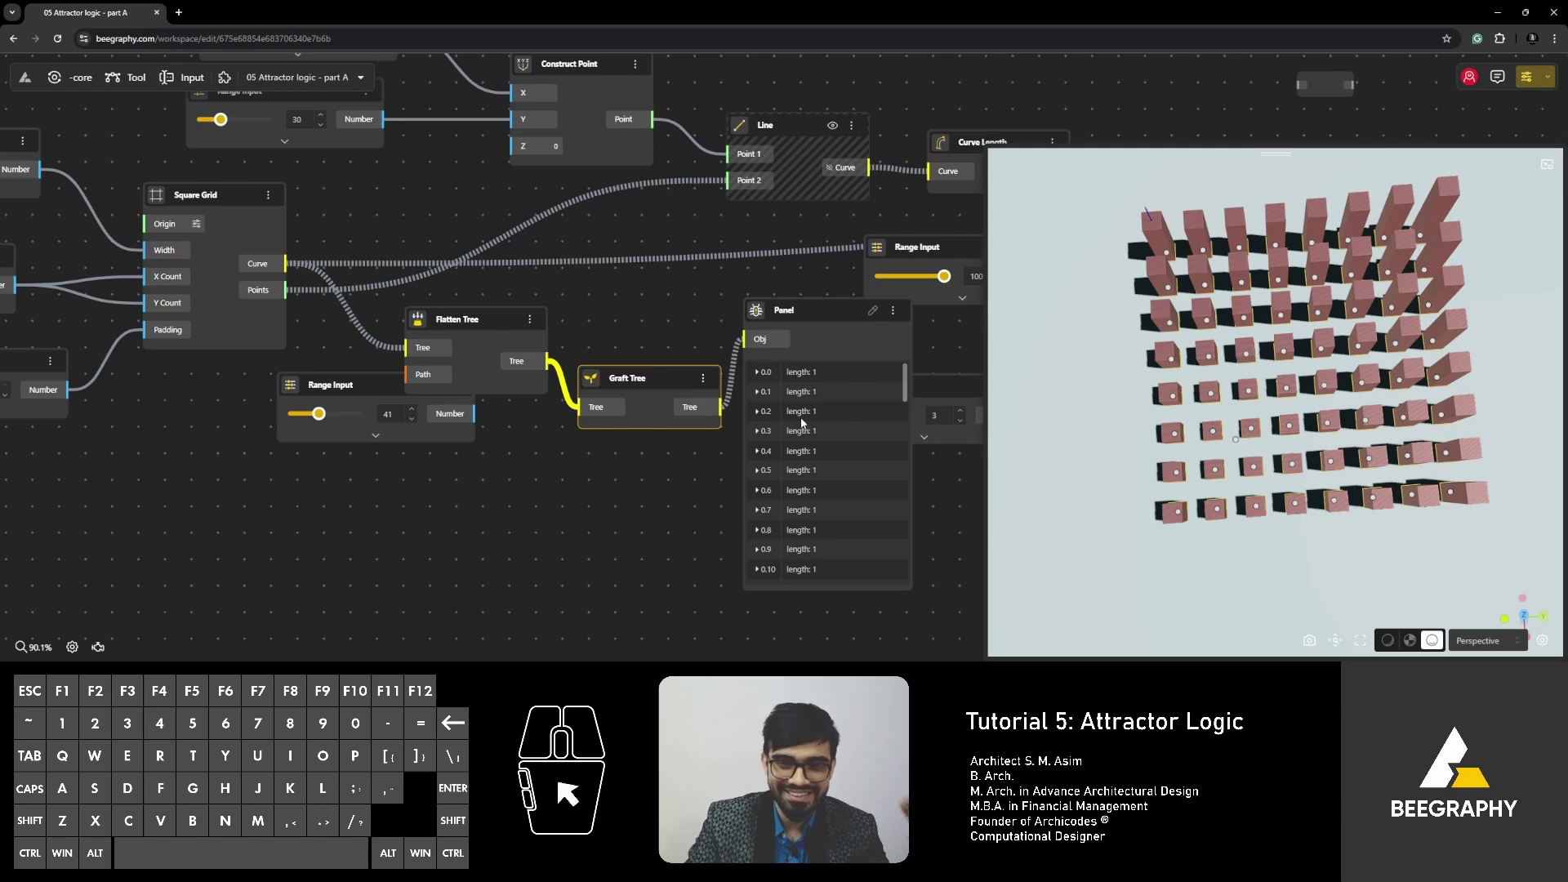
click(634, 378)
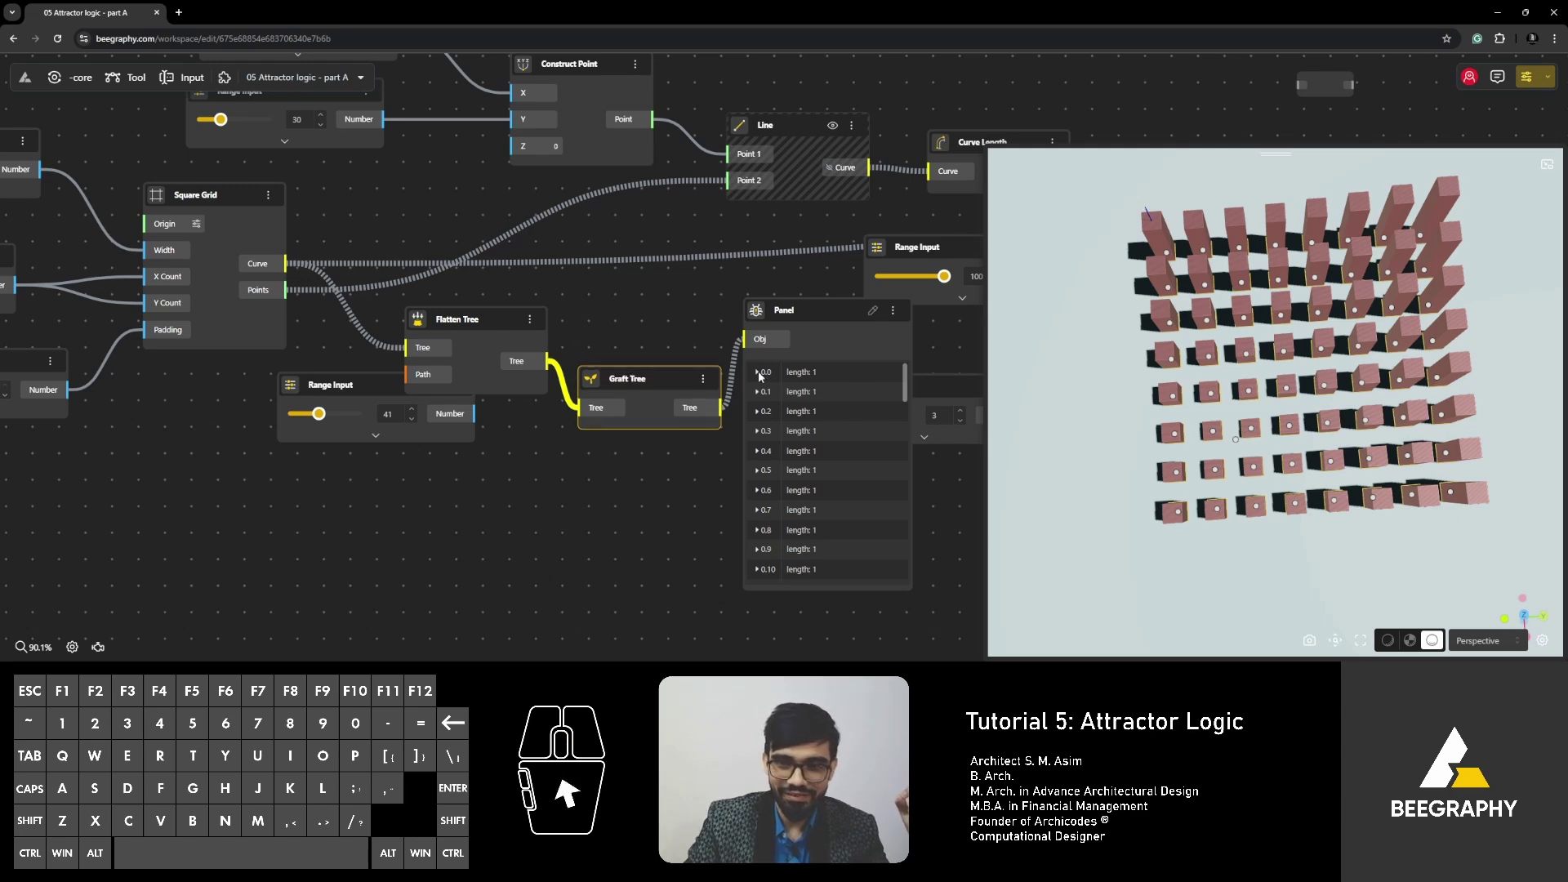
click(757, 372)
click(757, 412)
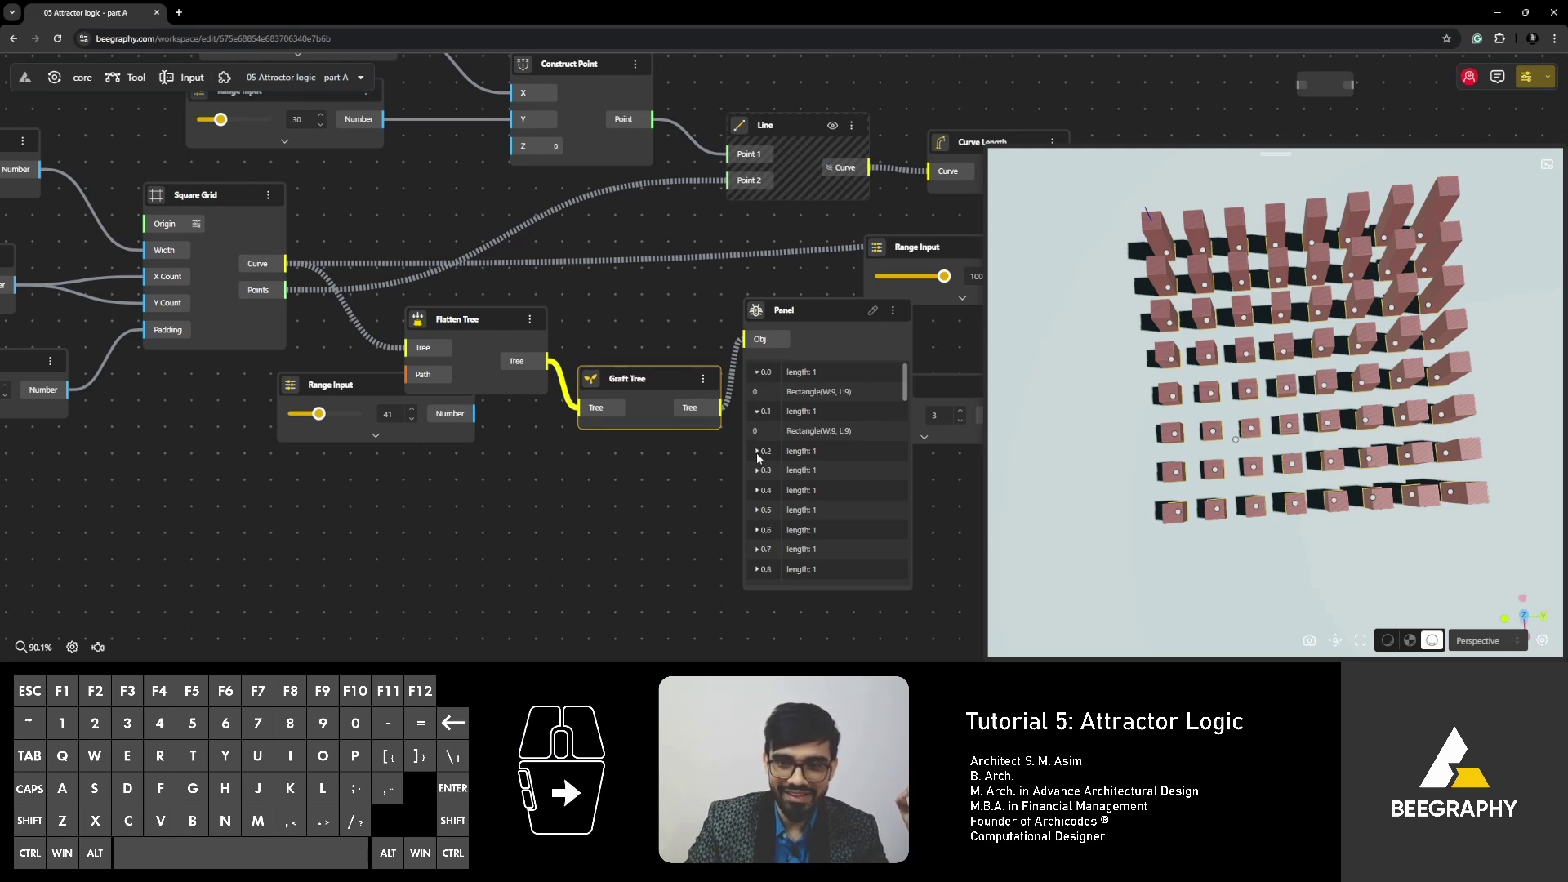
click(758, 451)
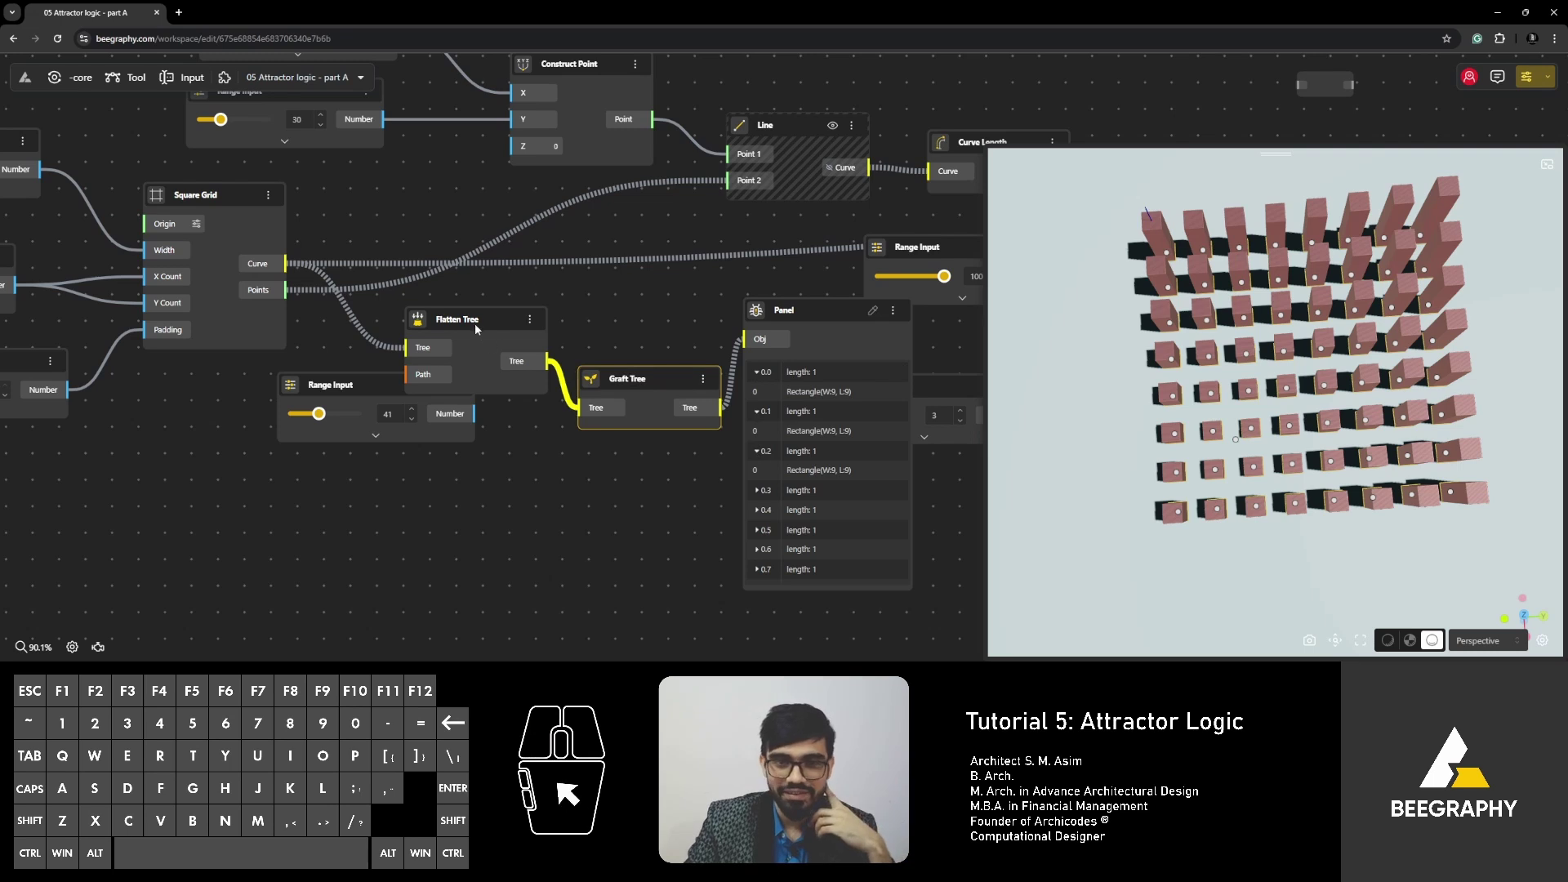
Connect Flatten Tree's Tree output directly to the Panel's Obj input and move Graft Tree below the wire.
drag(487, 330, 472, 319)
drag(641, 376, 638, 395)
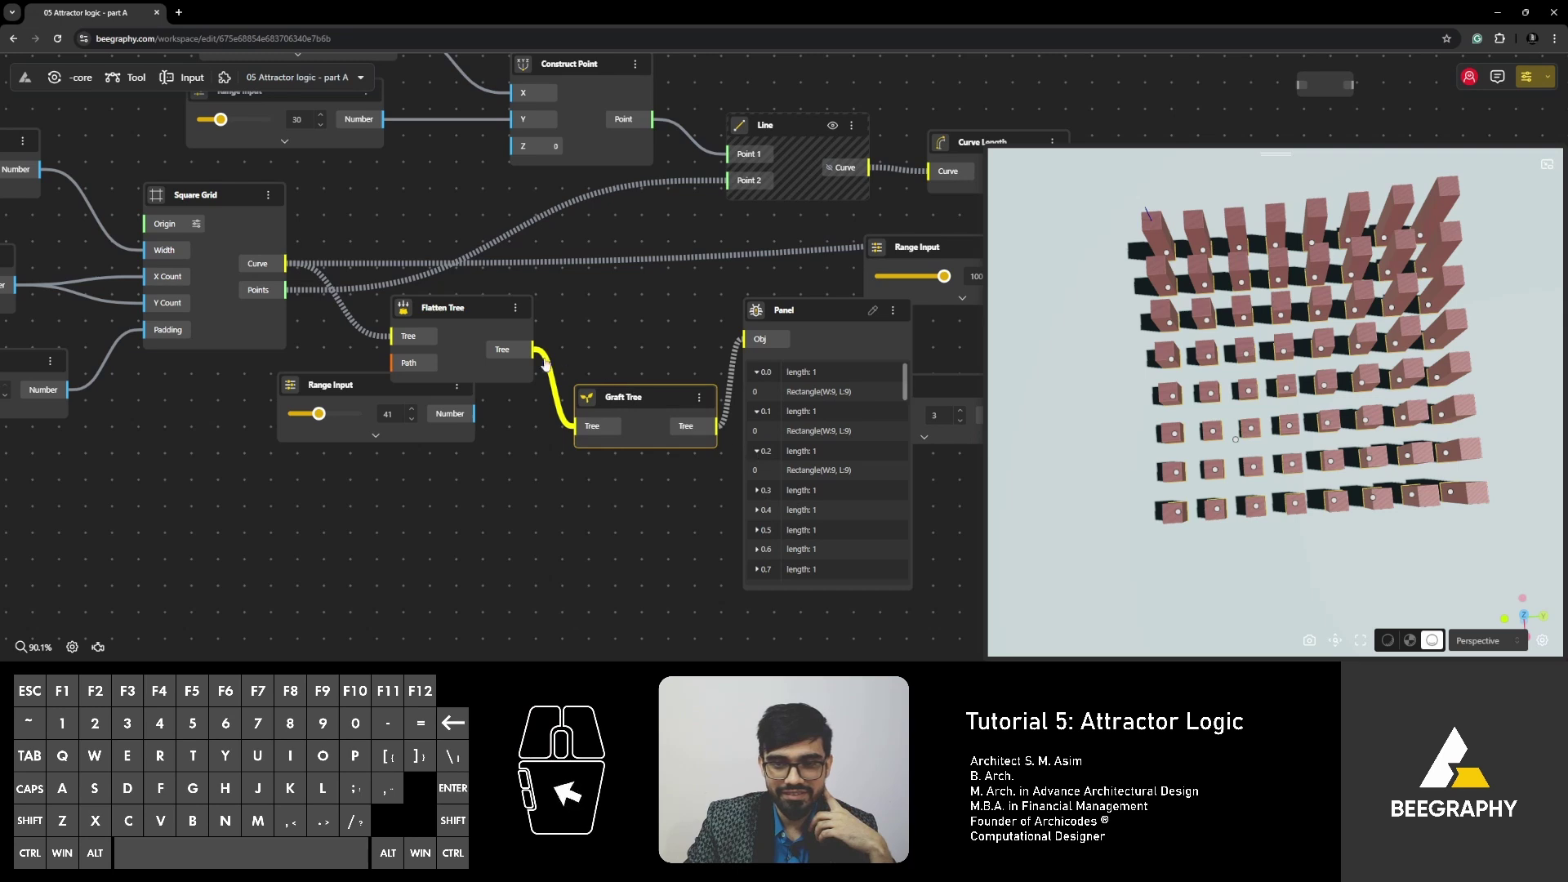
drag(537, 351, 749, 338)
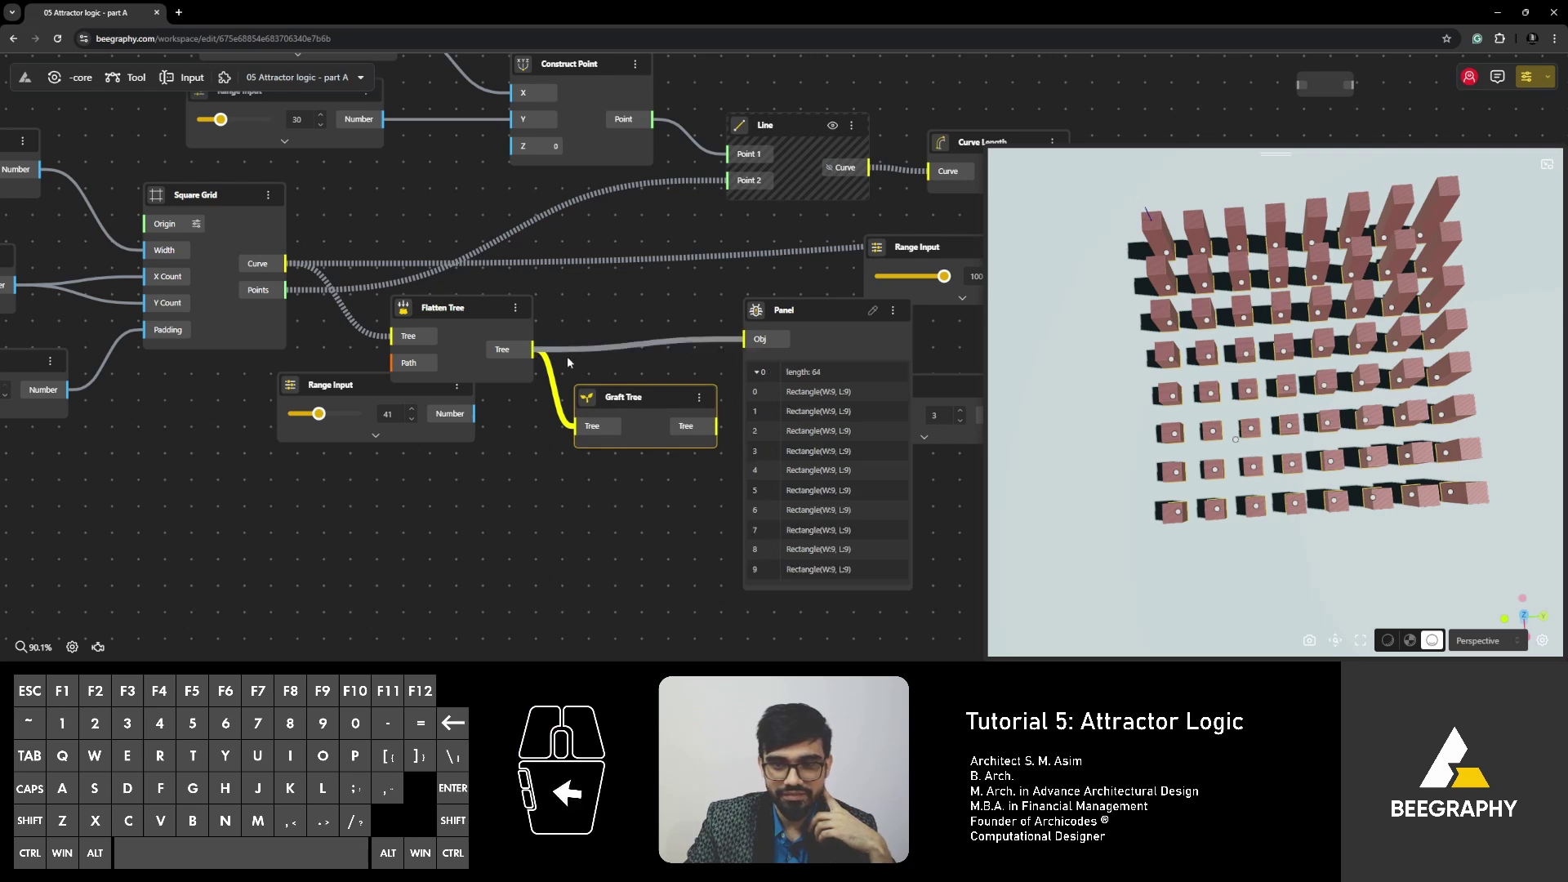
drag(658, 392, 667, 439)
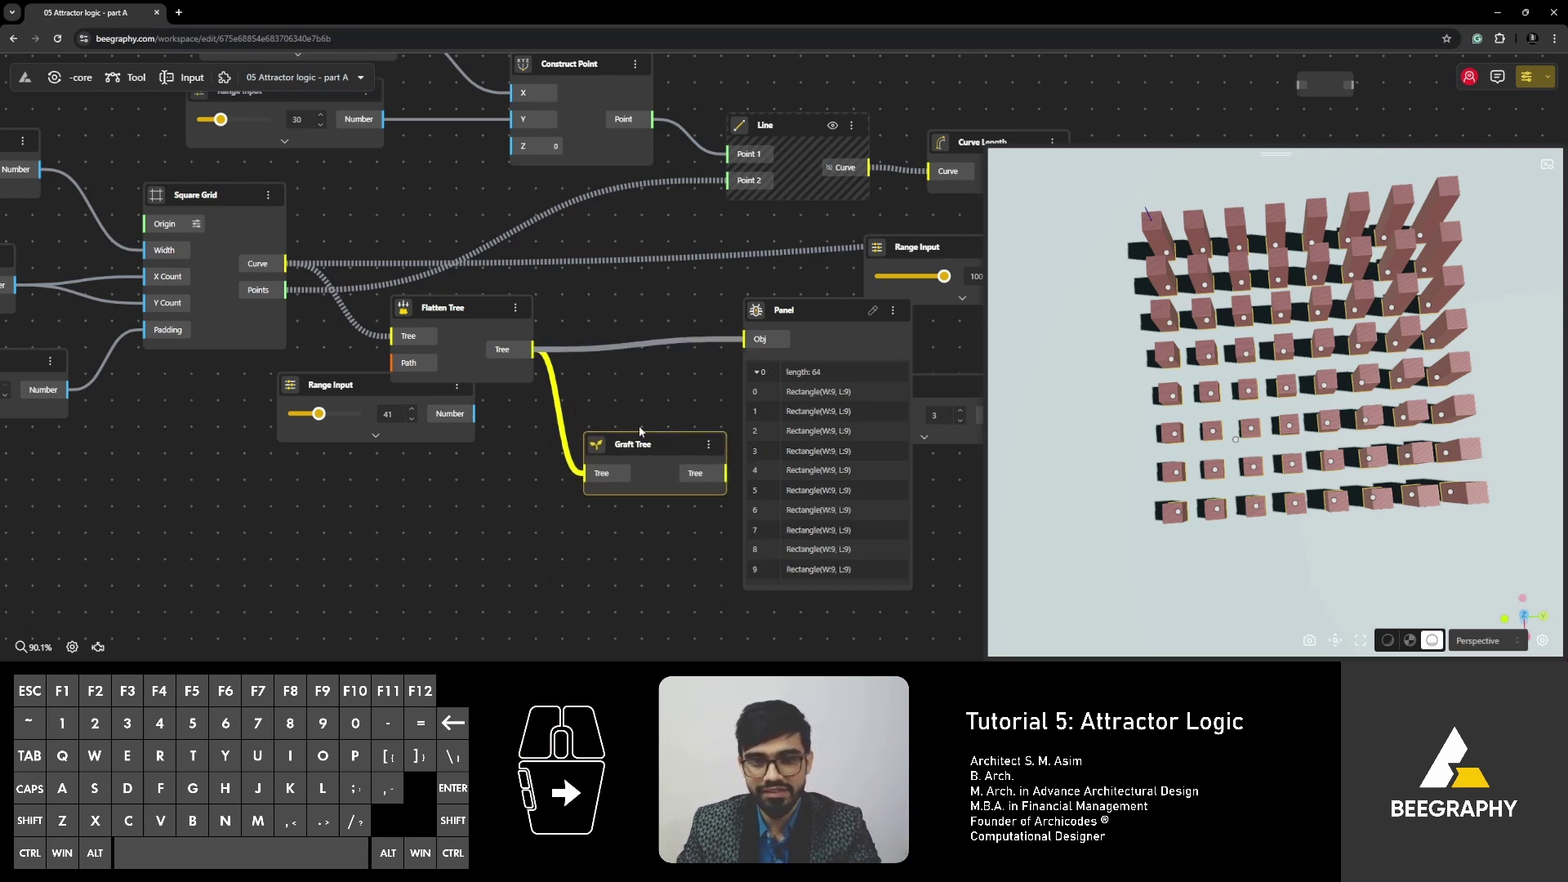
Delete the Graft Tree, Flatten Tree and Panel nodes.
key(Delete)
click(483, 305)
key(Delete)
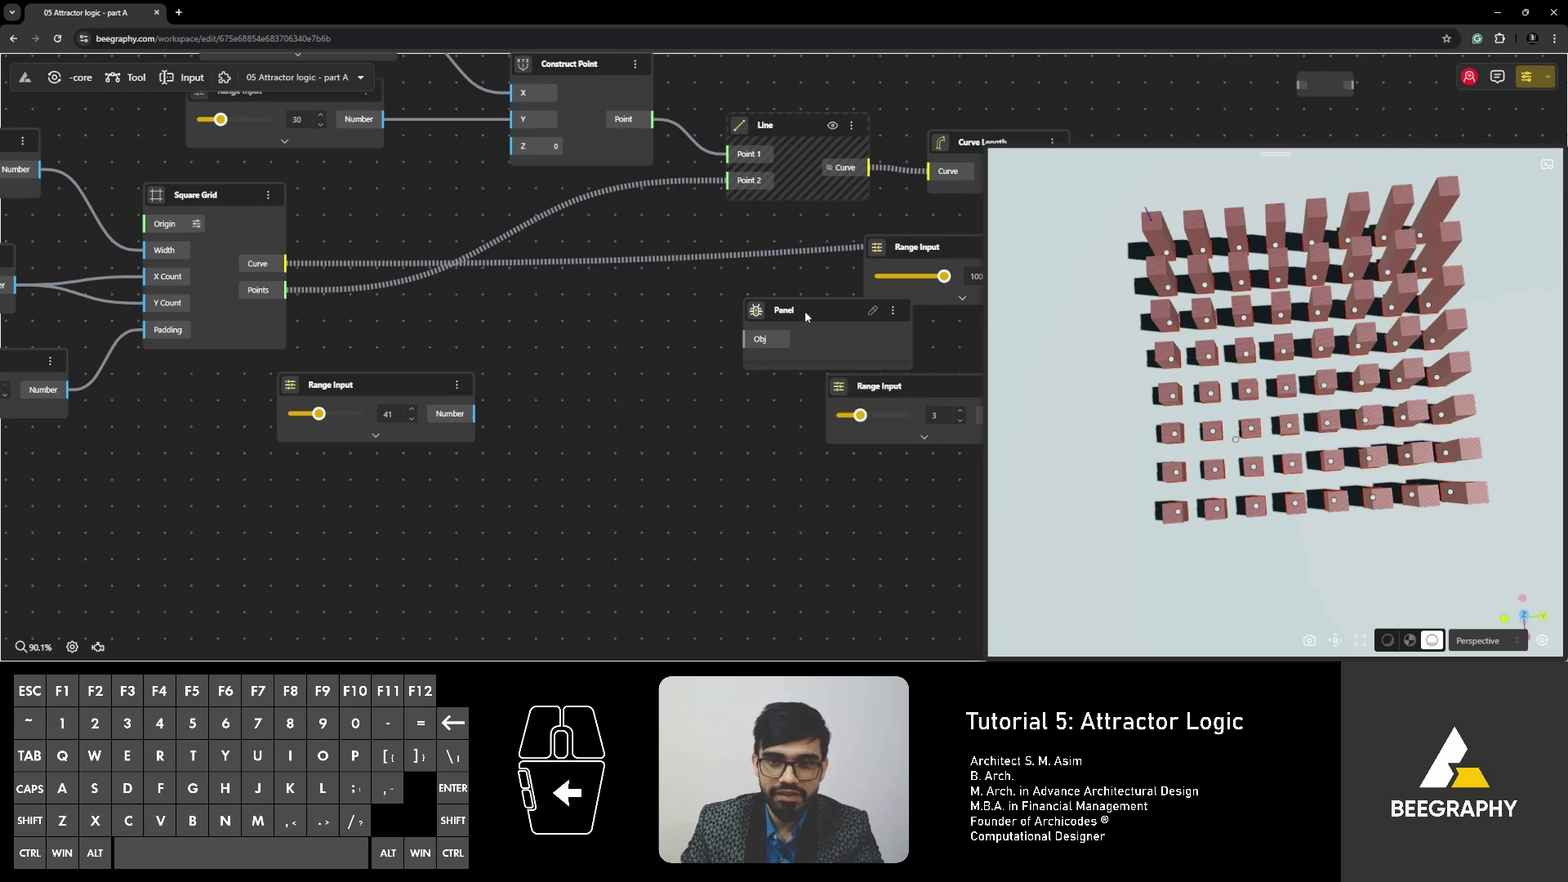
click(805, 317)
key(Delete)
Add a Number List Sort node above Subtraction and connect Curve Length's Length output to its List input.
drag(801, 332, 507, 419)
drag(841, 378, 587, 424)
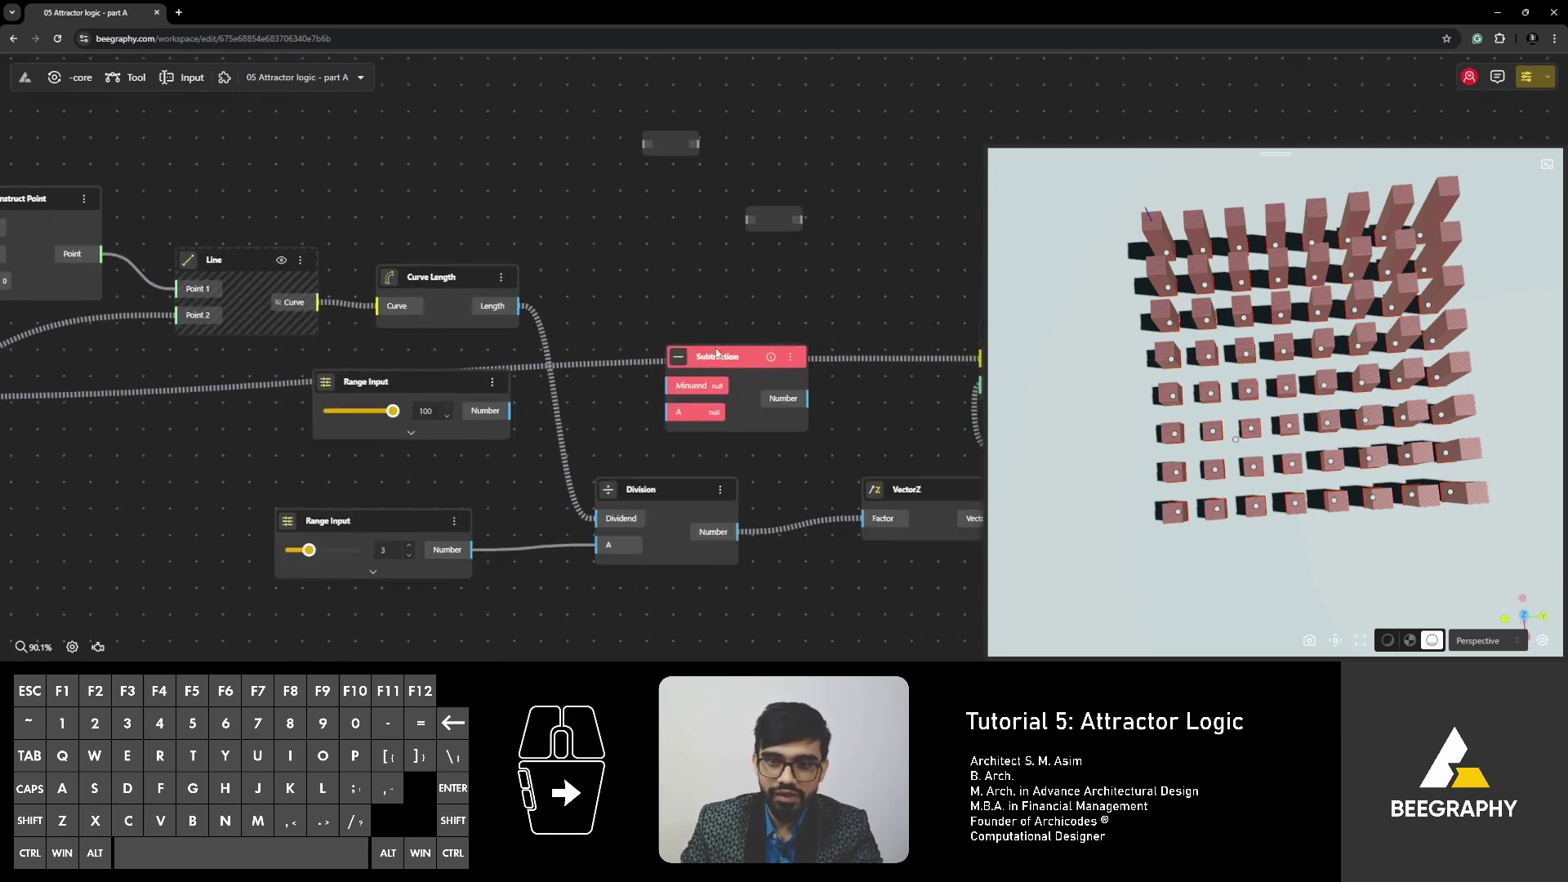
double_click(622, 279)
text(s)
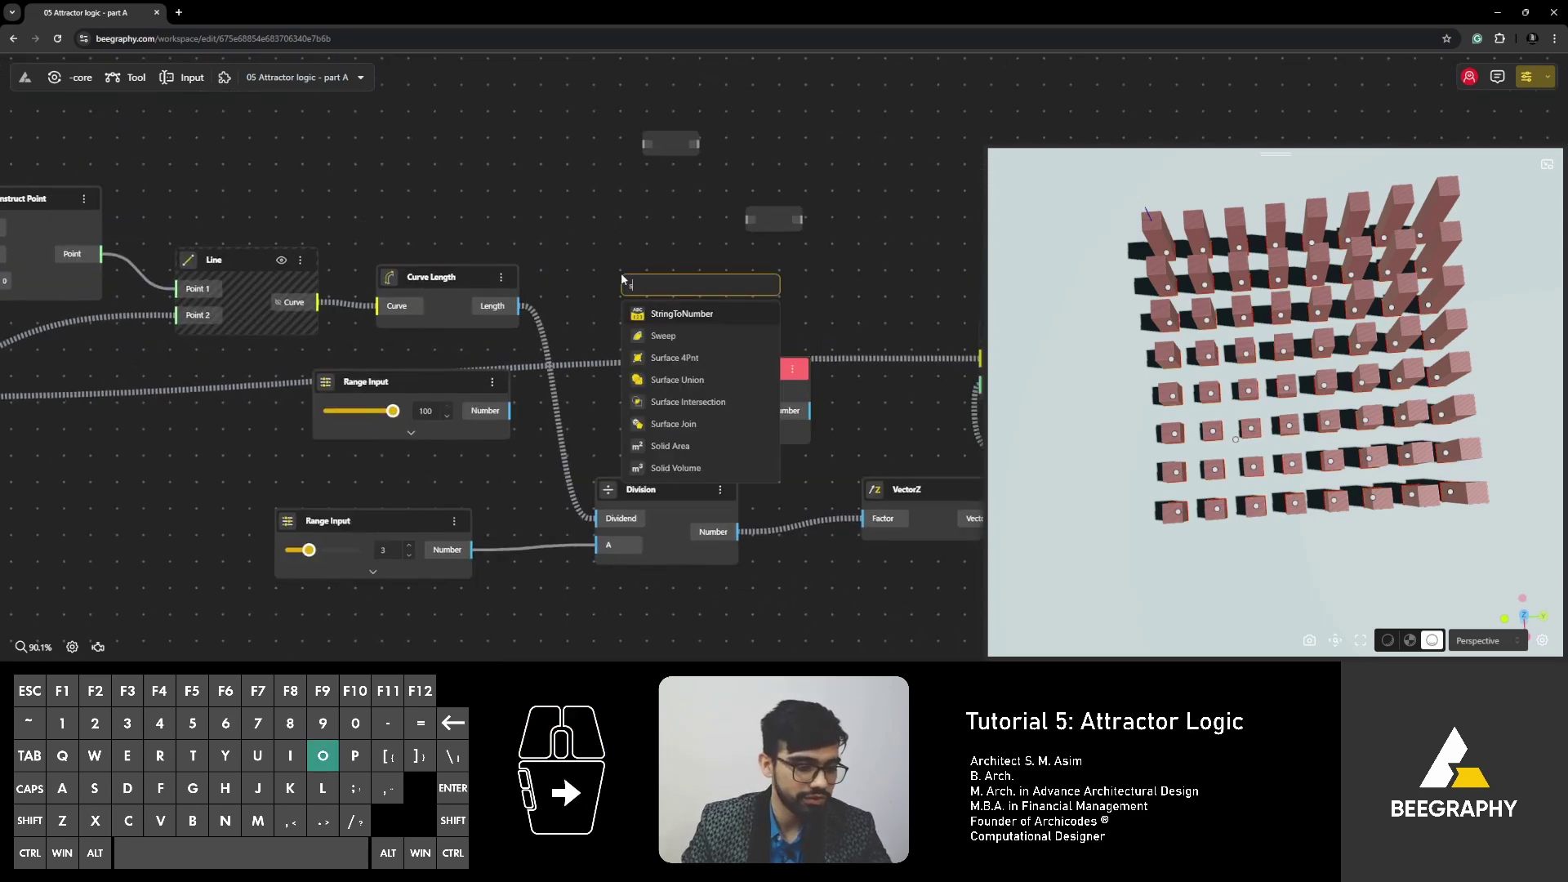
text(ort)
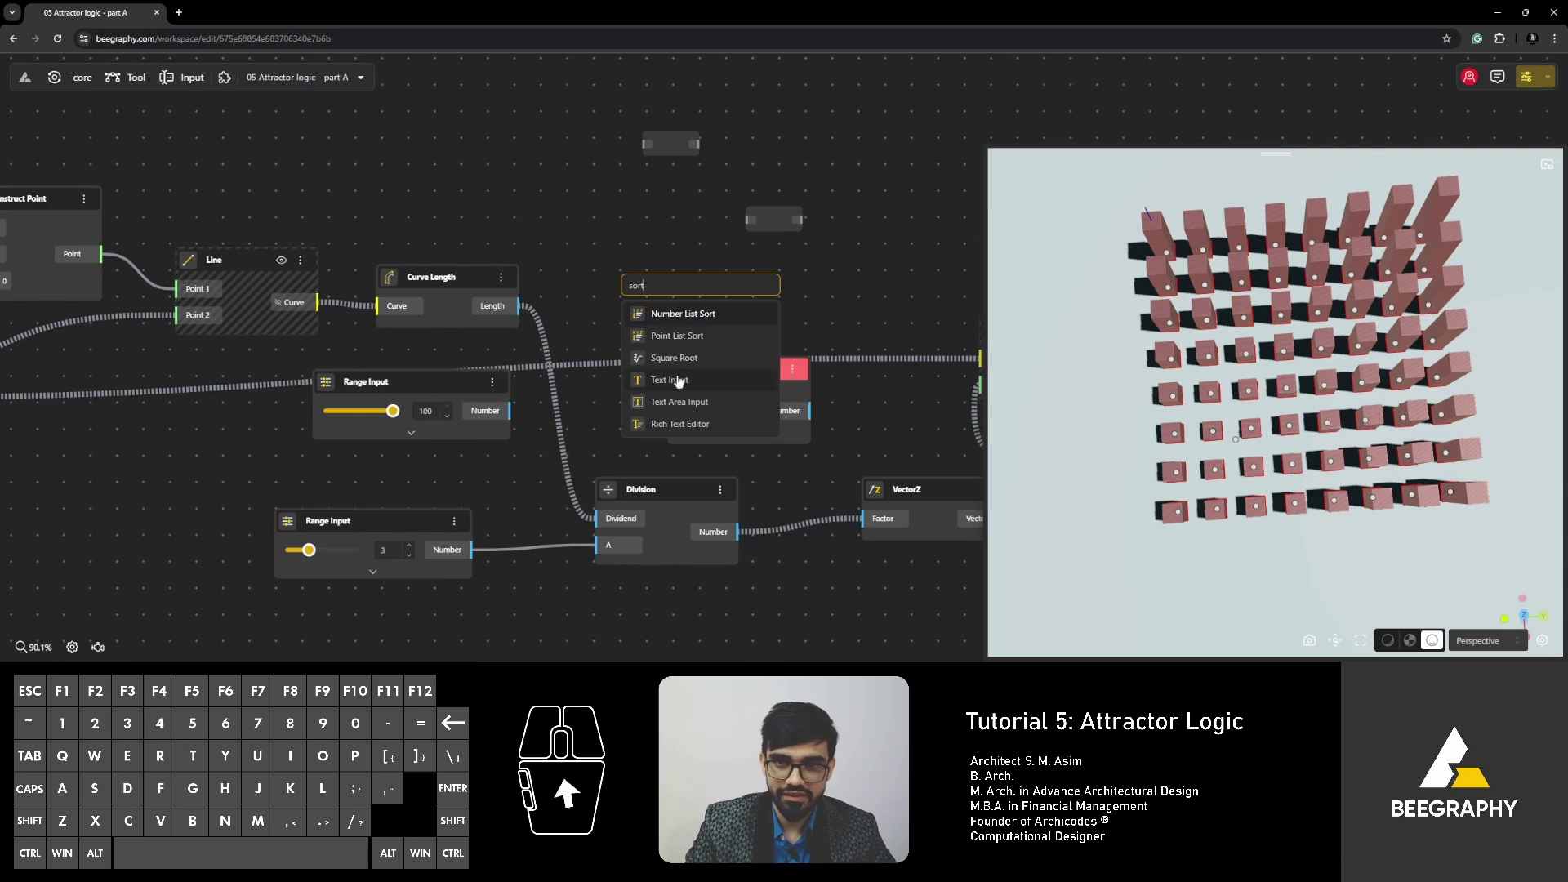
click(681, 314)
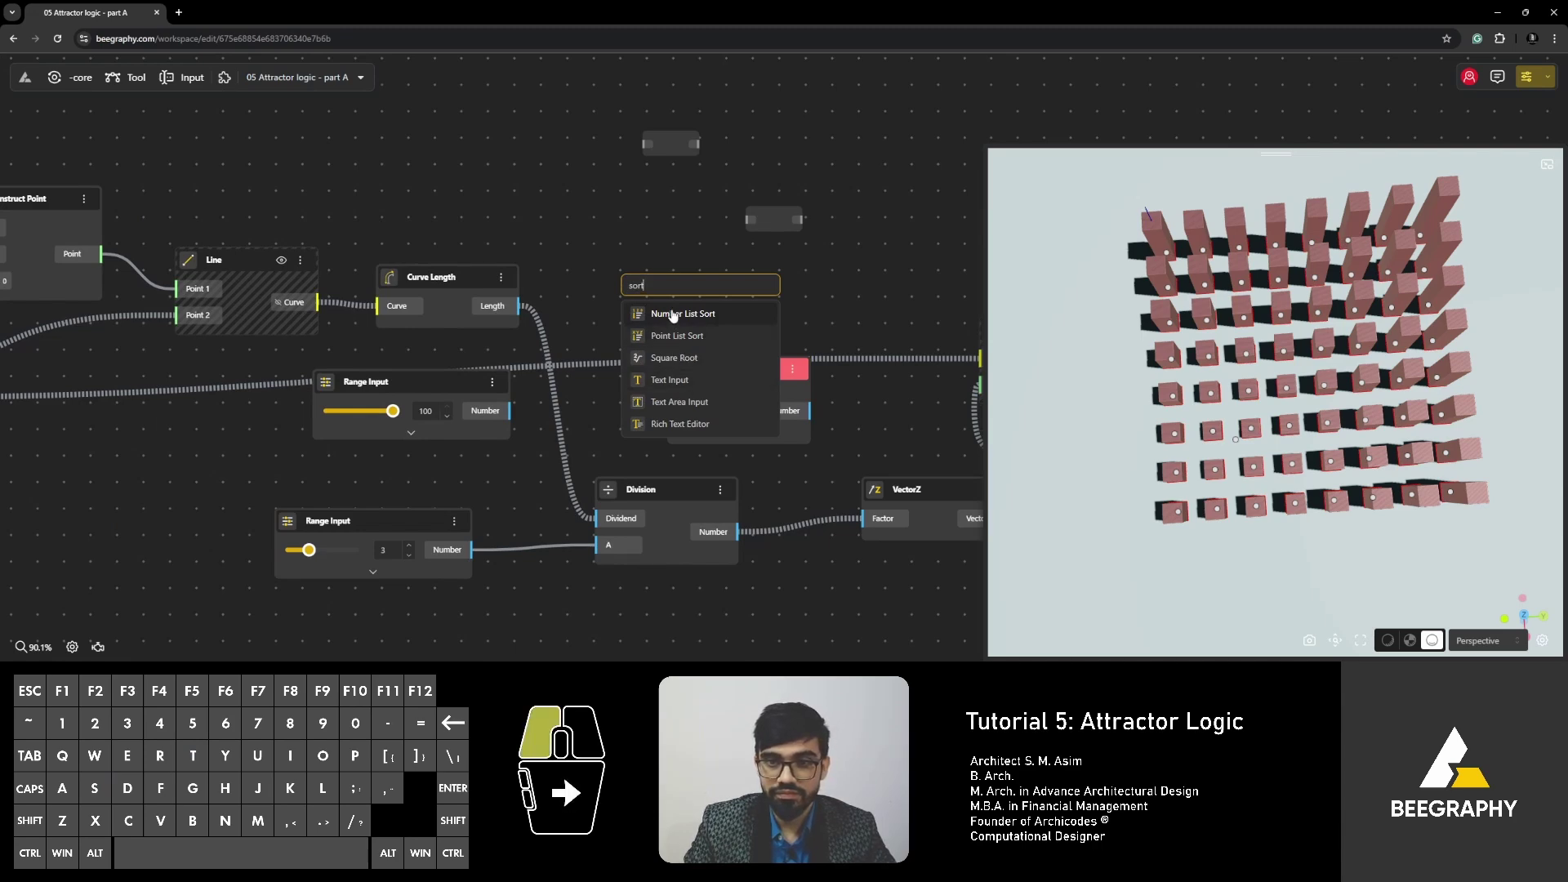
drag(679, 292, 679, 268)
drag(519, 306, 642, 295)
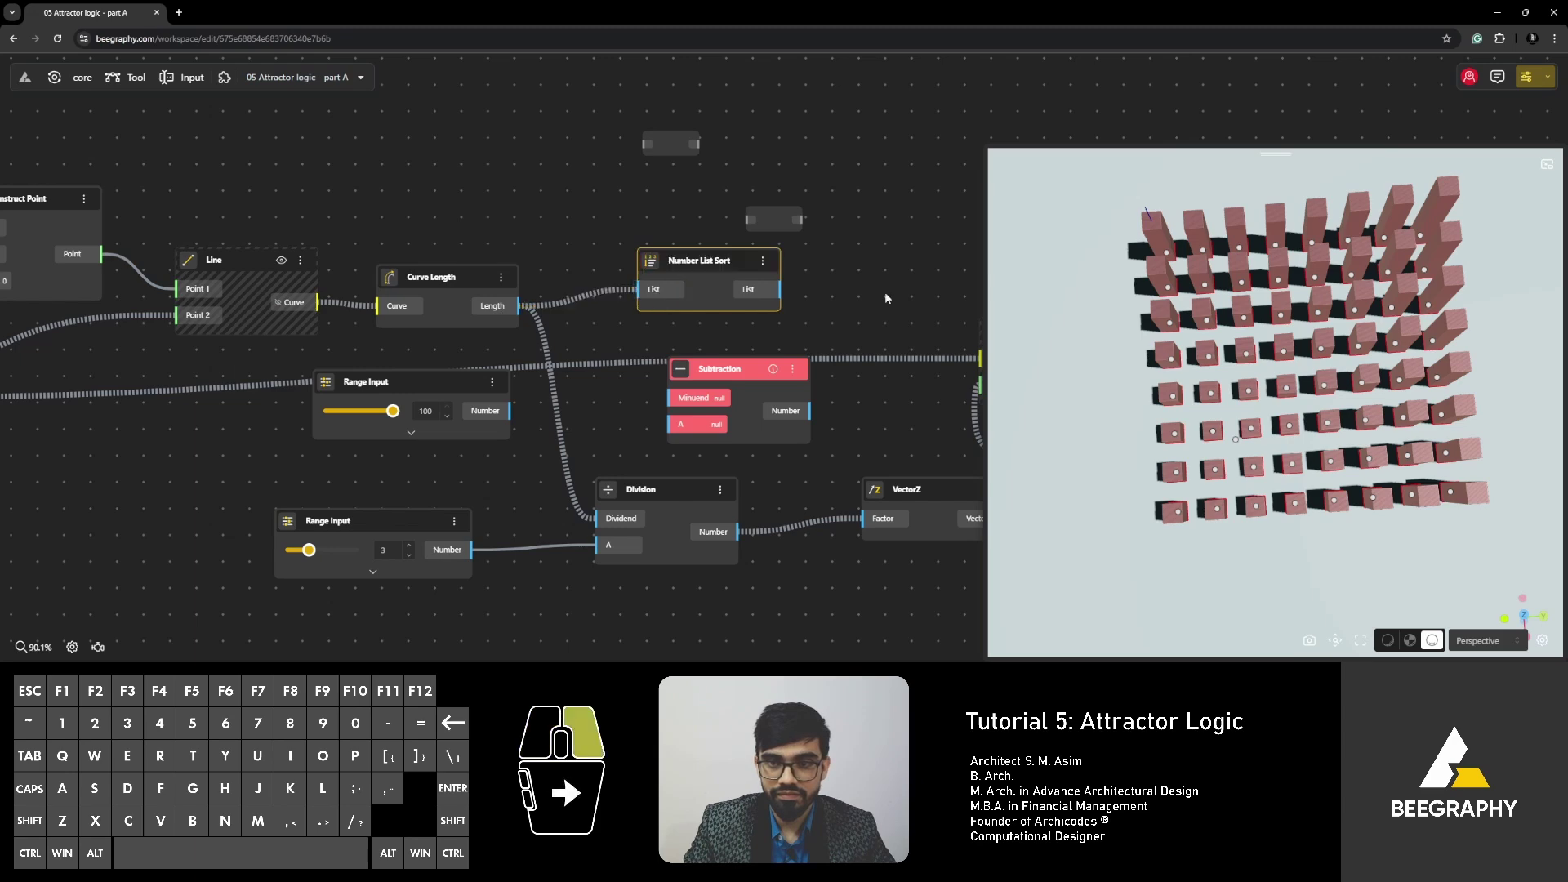
Add a Panel node beside Number List Sort and connect the sorted List output to its Obj input.
right_drag(884, 292, 759, 309)
double_click(724, 303)
text(panel)
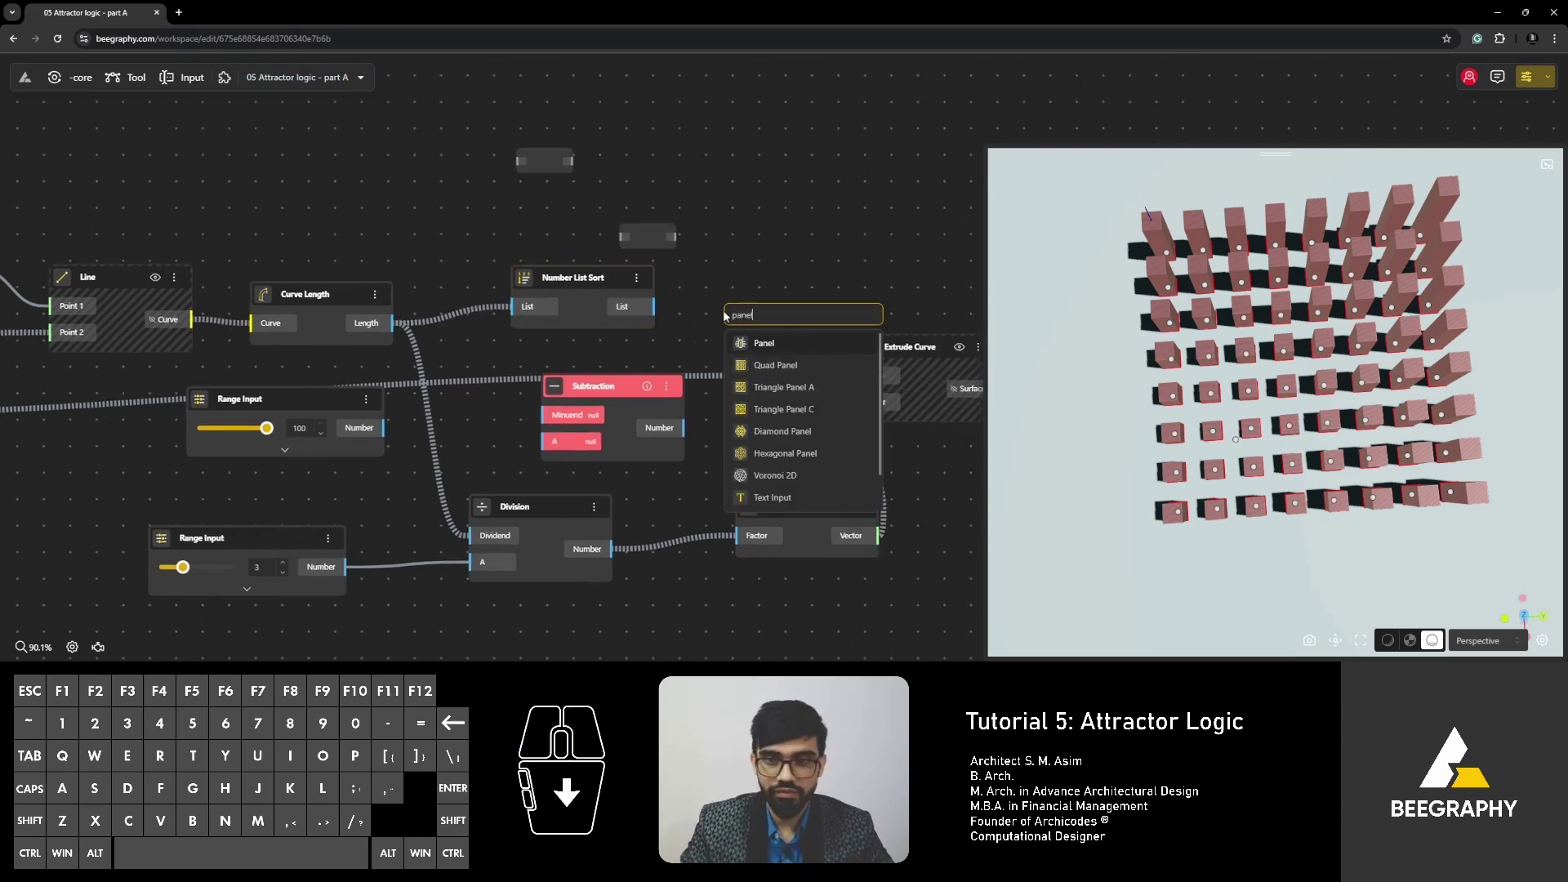
click(759, 345)
drag(761, 309, 777, 258)
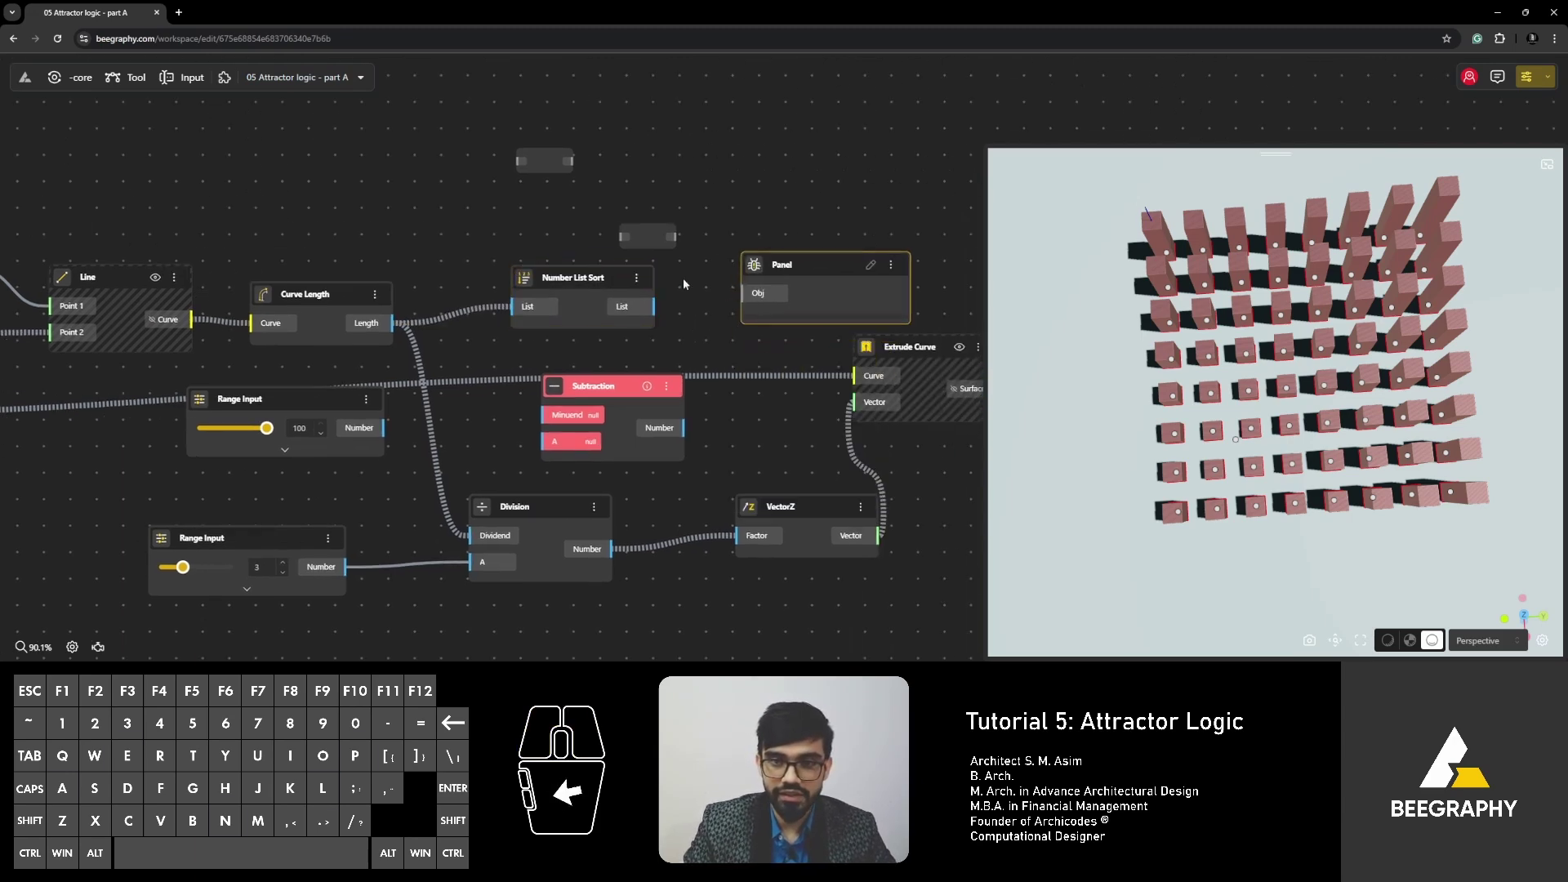
drag(654, 307, 755, 292)
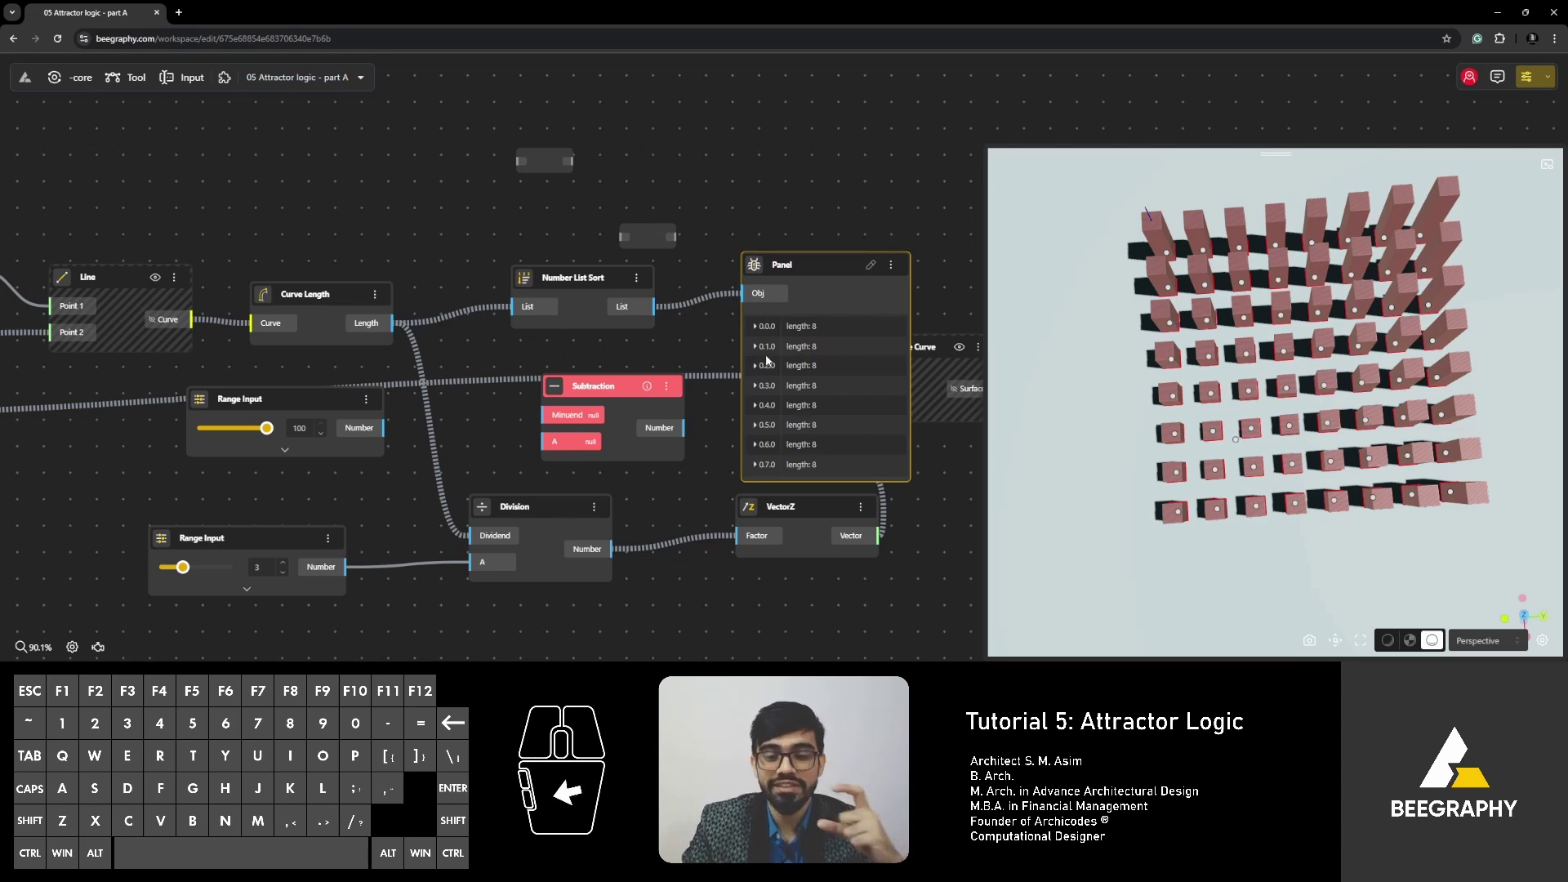
Expand branches 0.0.0 and 0.1.0 in the Panel and compare the order of their sorted length values.
click(757, 327)
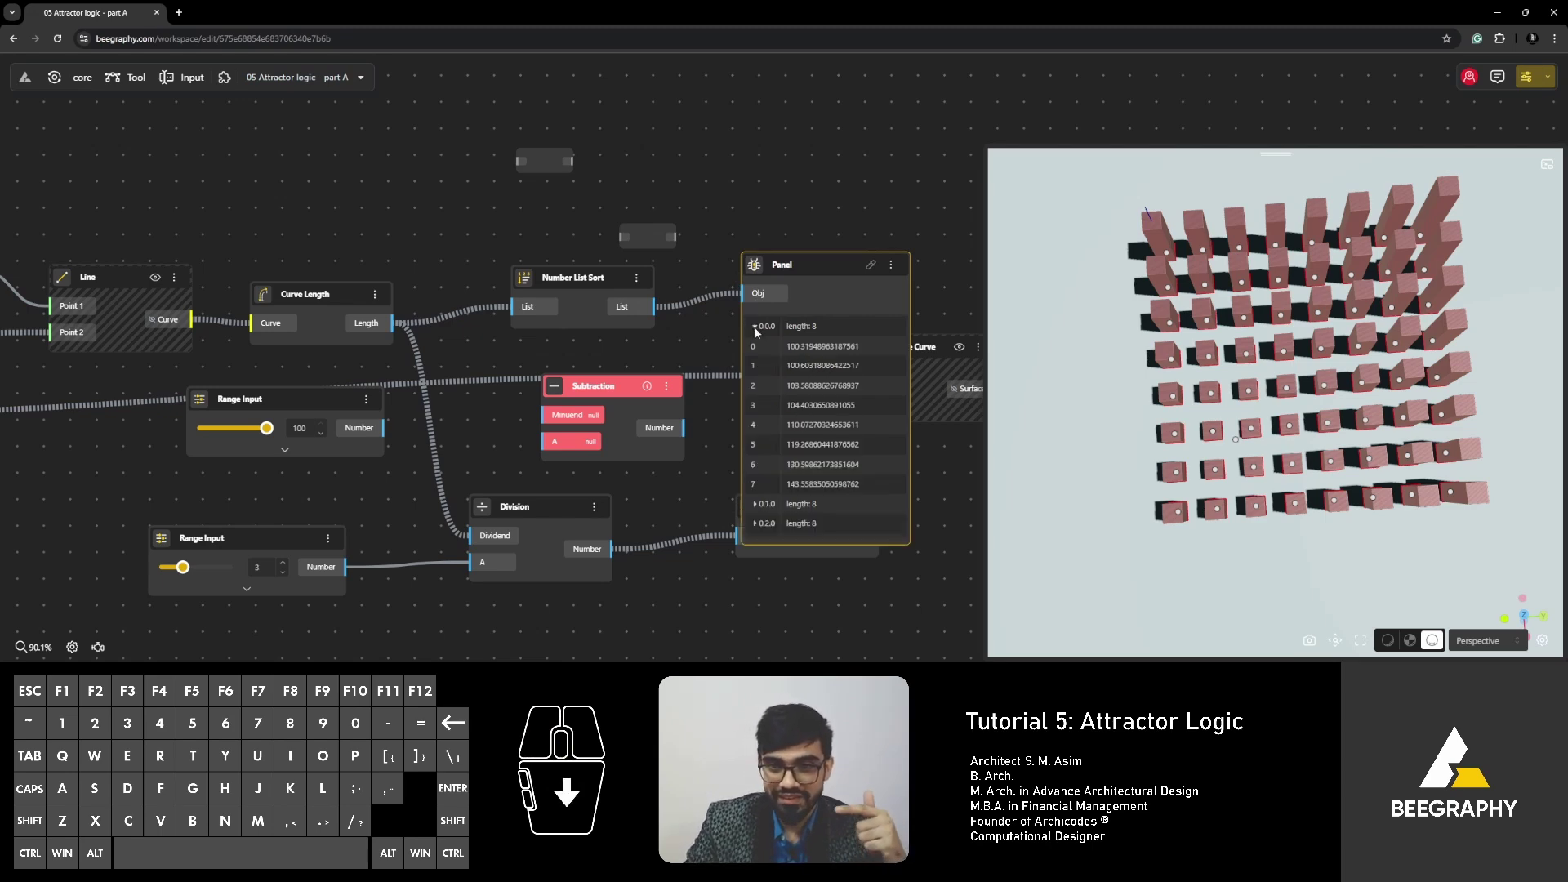
click(756, 505)
scroll(796, 457, down, 3)
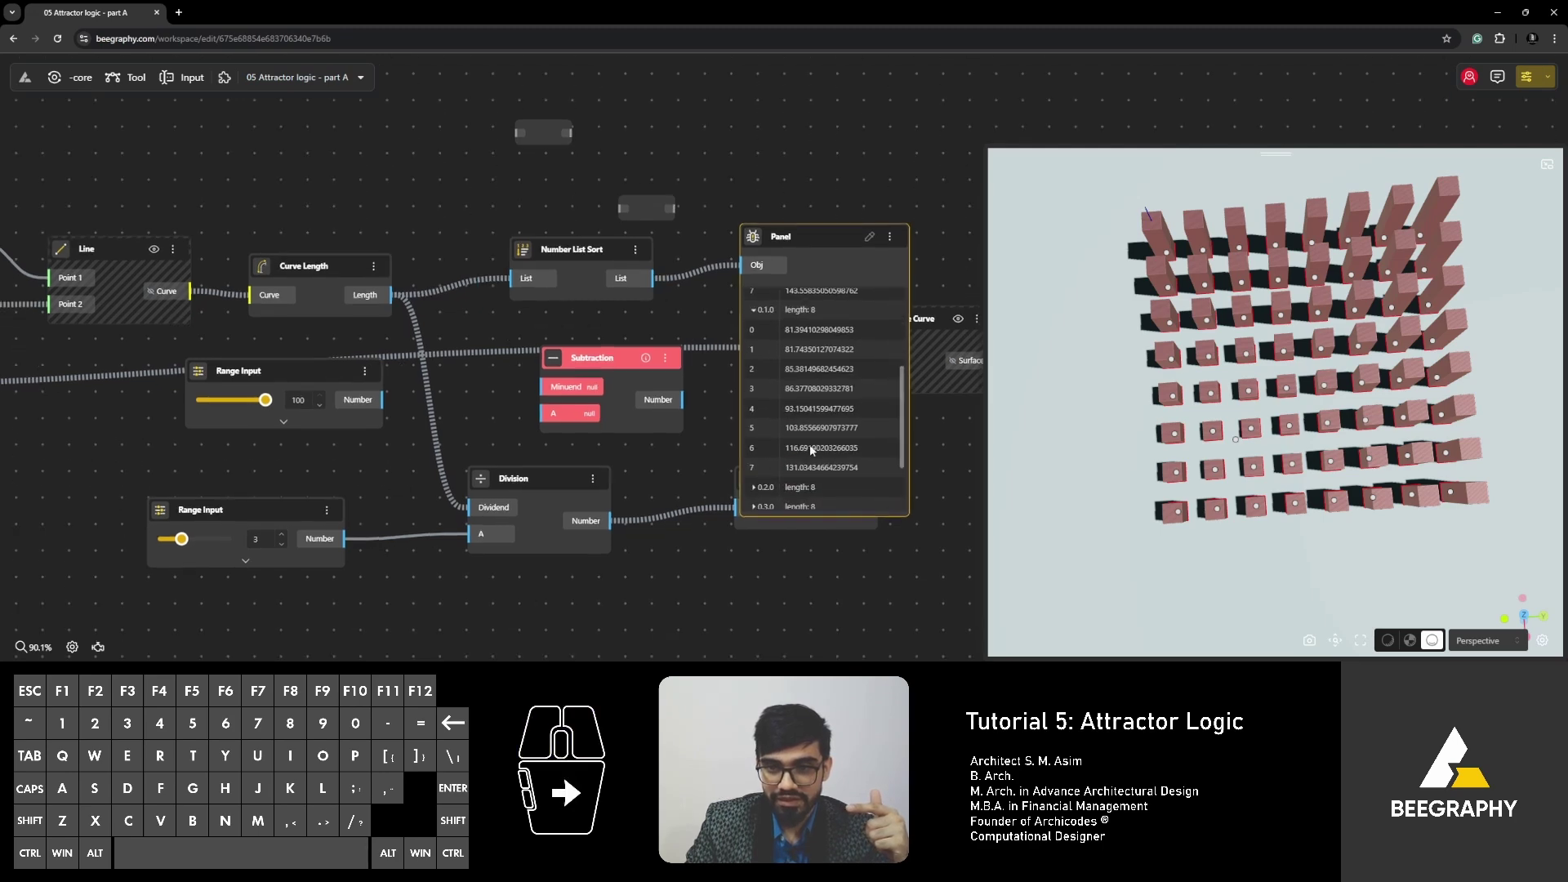
scroll(804, 409, up, 3)
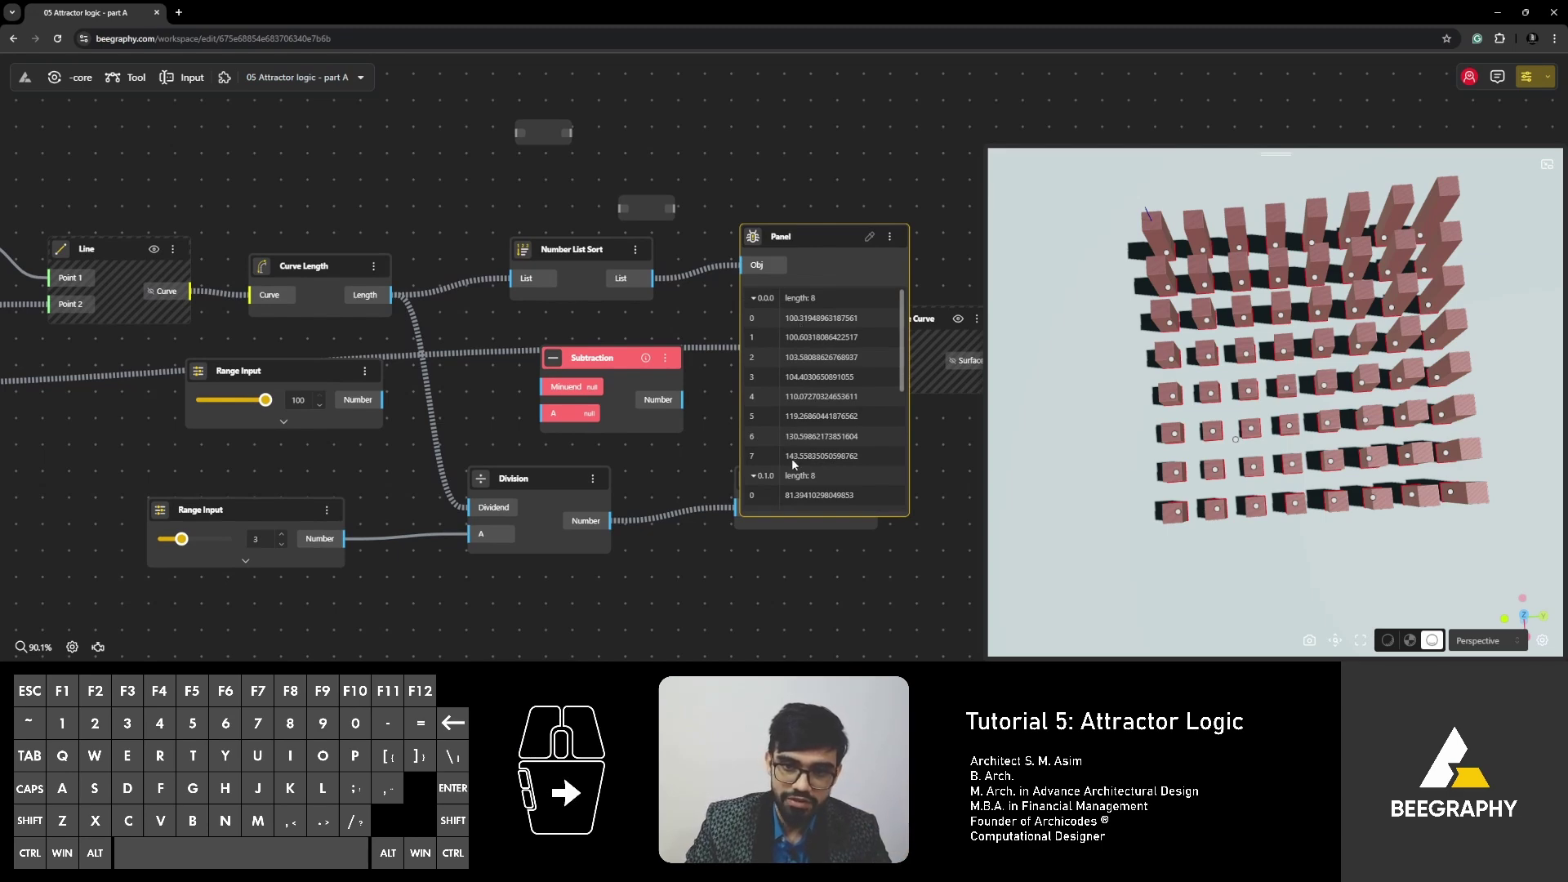
scroll(805, 433, down, 3)
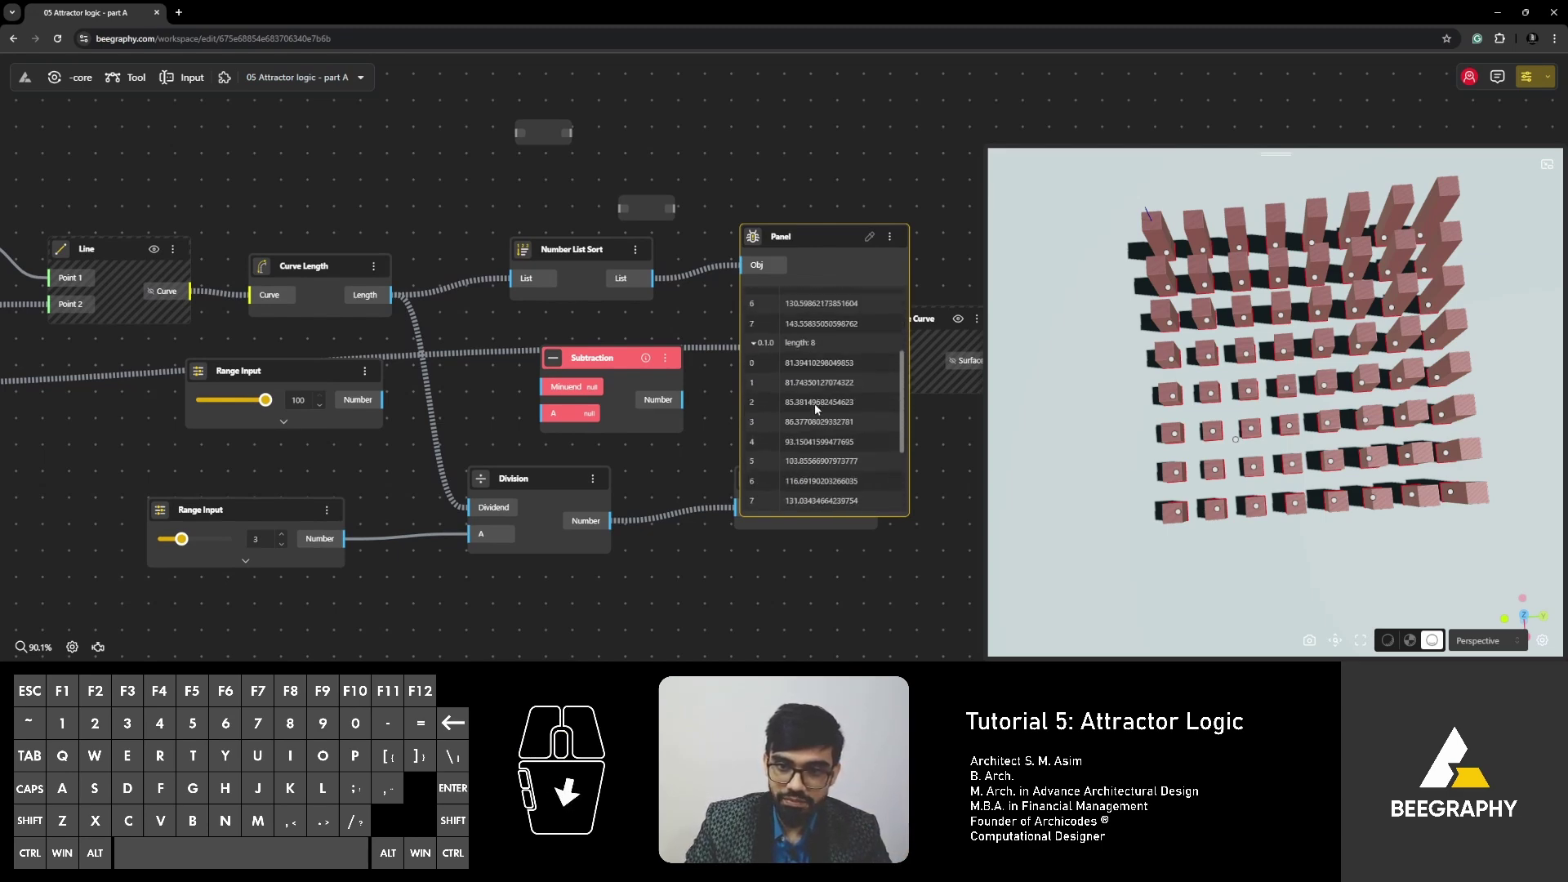
scroll(788, 391, up, 1)
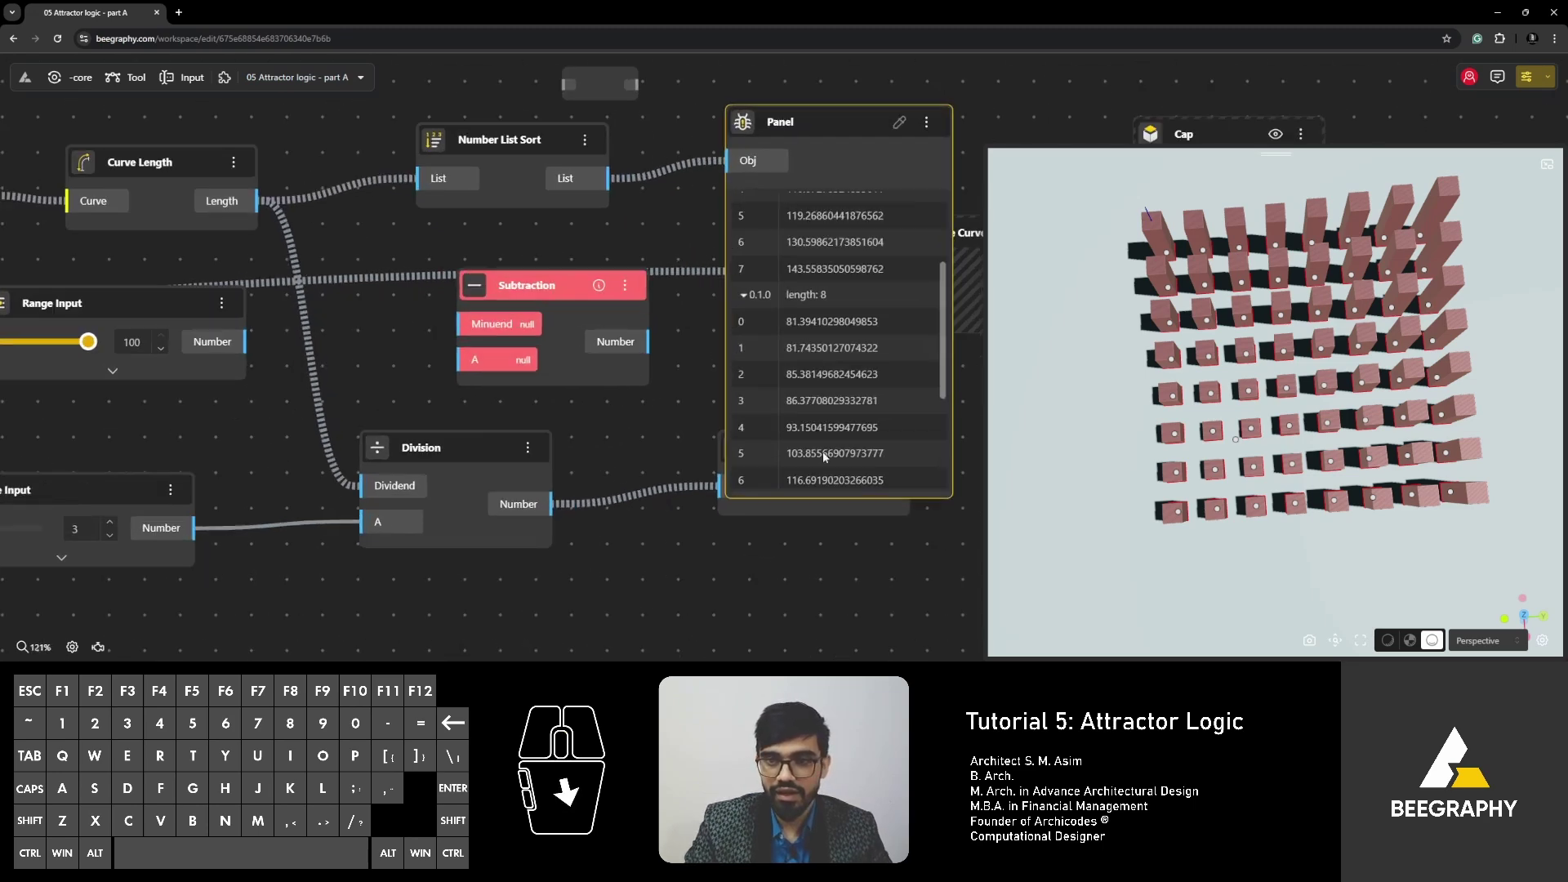
scroll(823, 456, up, 2)
scroll(763, 422, down, 3)
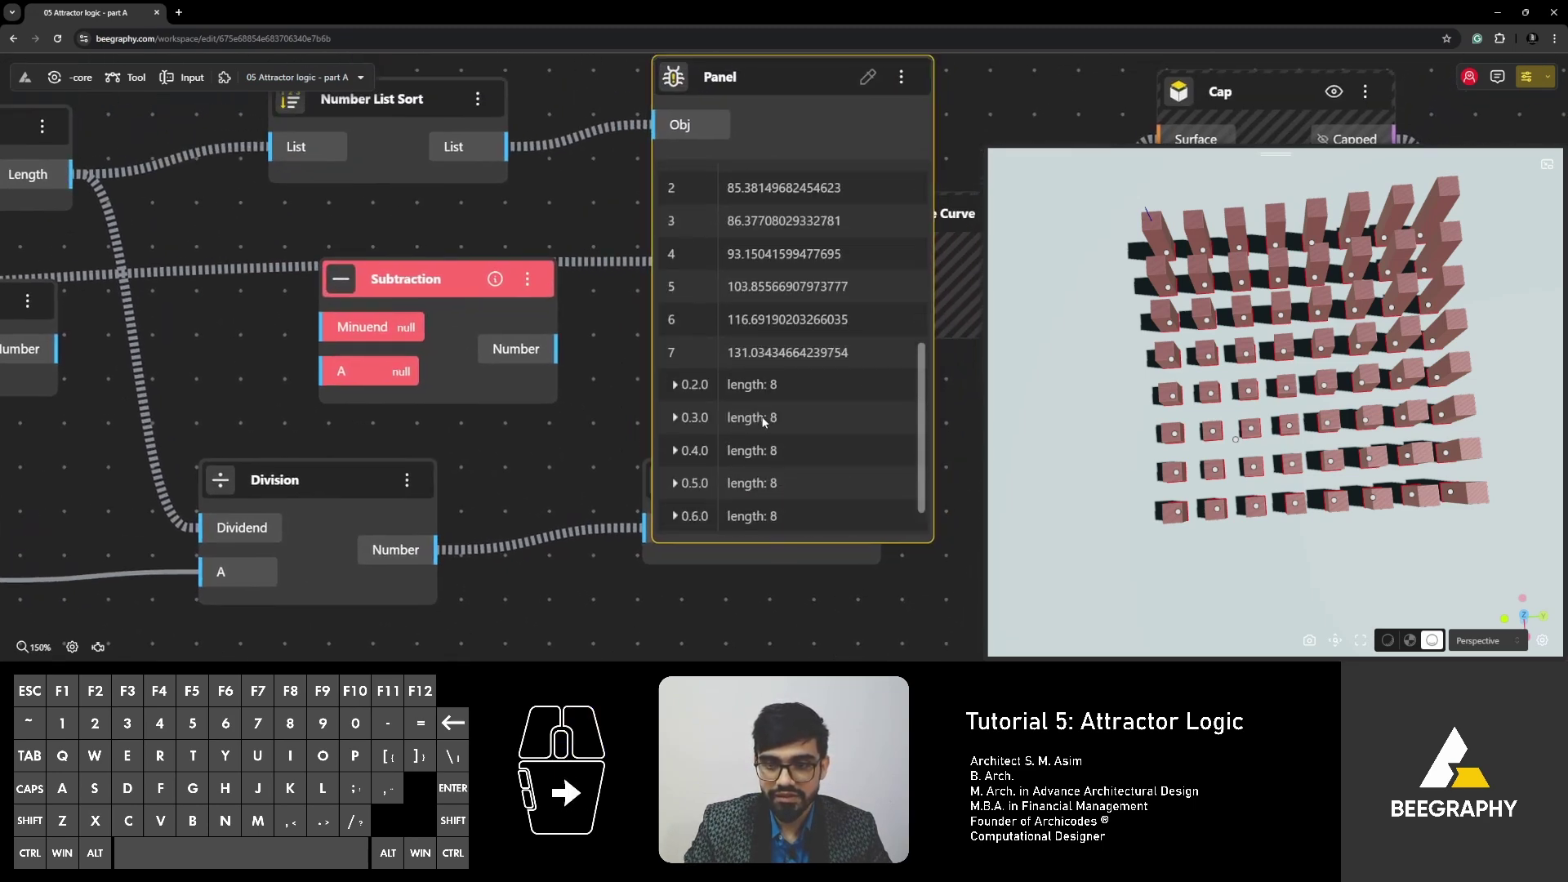
scroll(764, 420, up, 3)
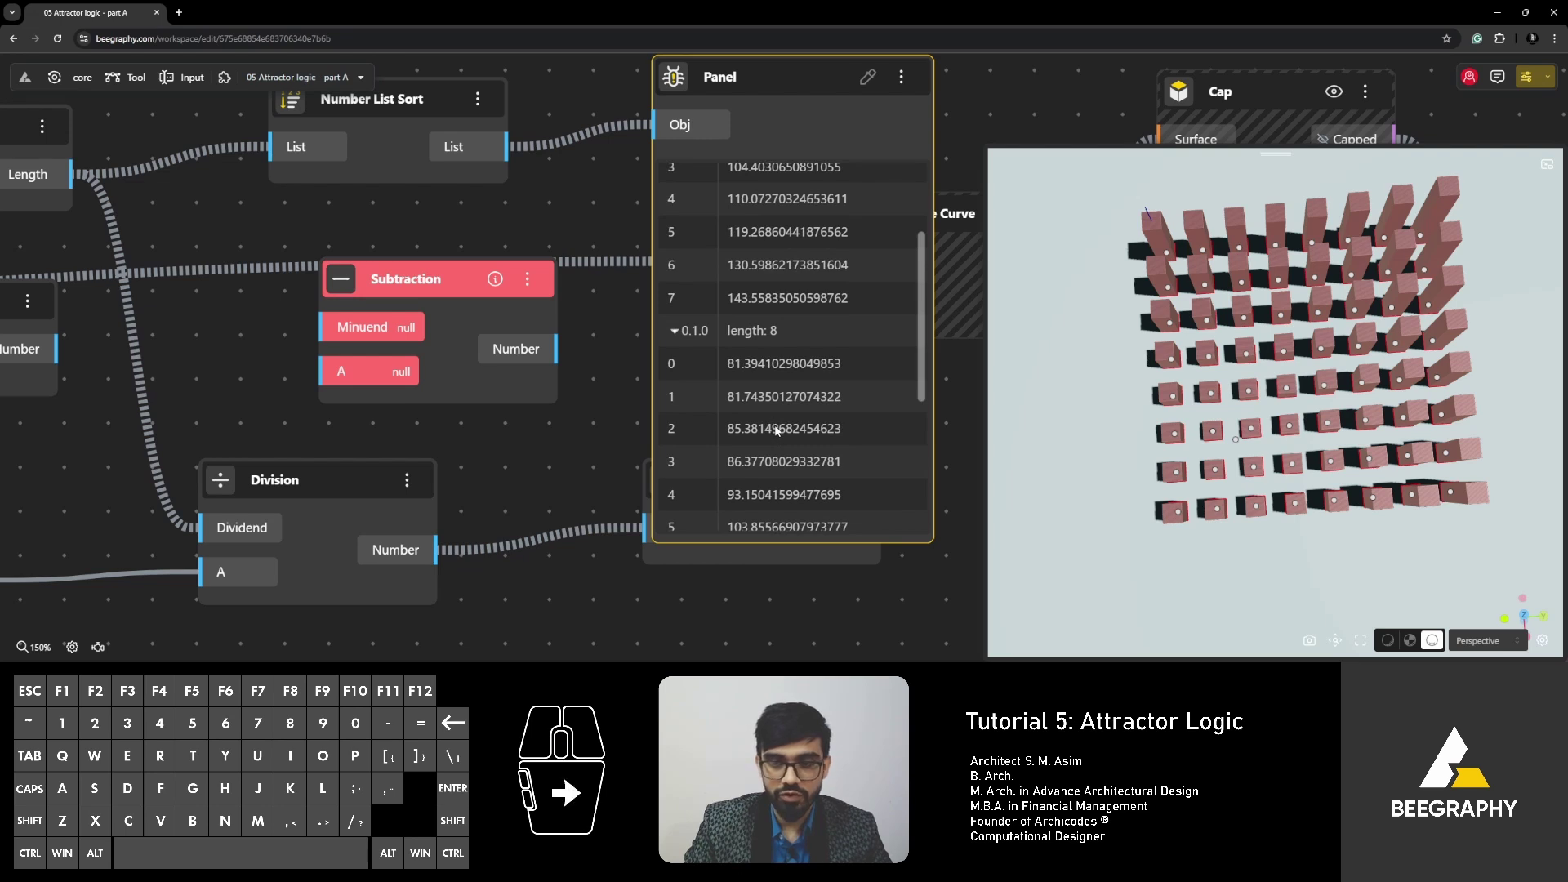
scroll(776, 430, up, 2)
scroll(776, 432, down, 3)
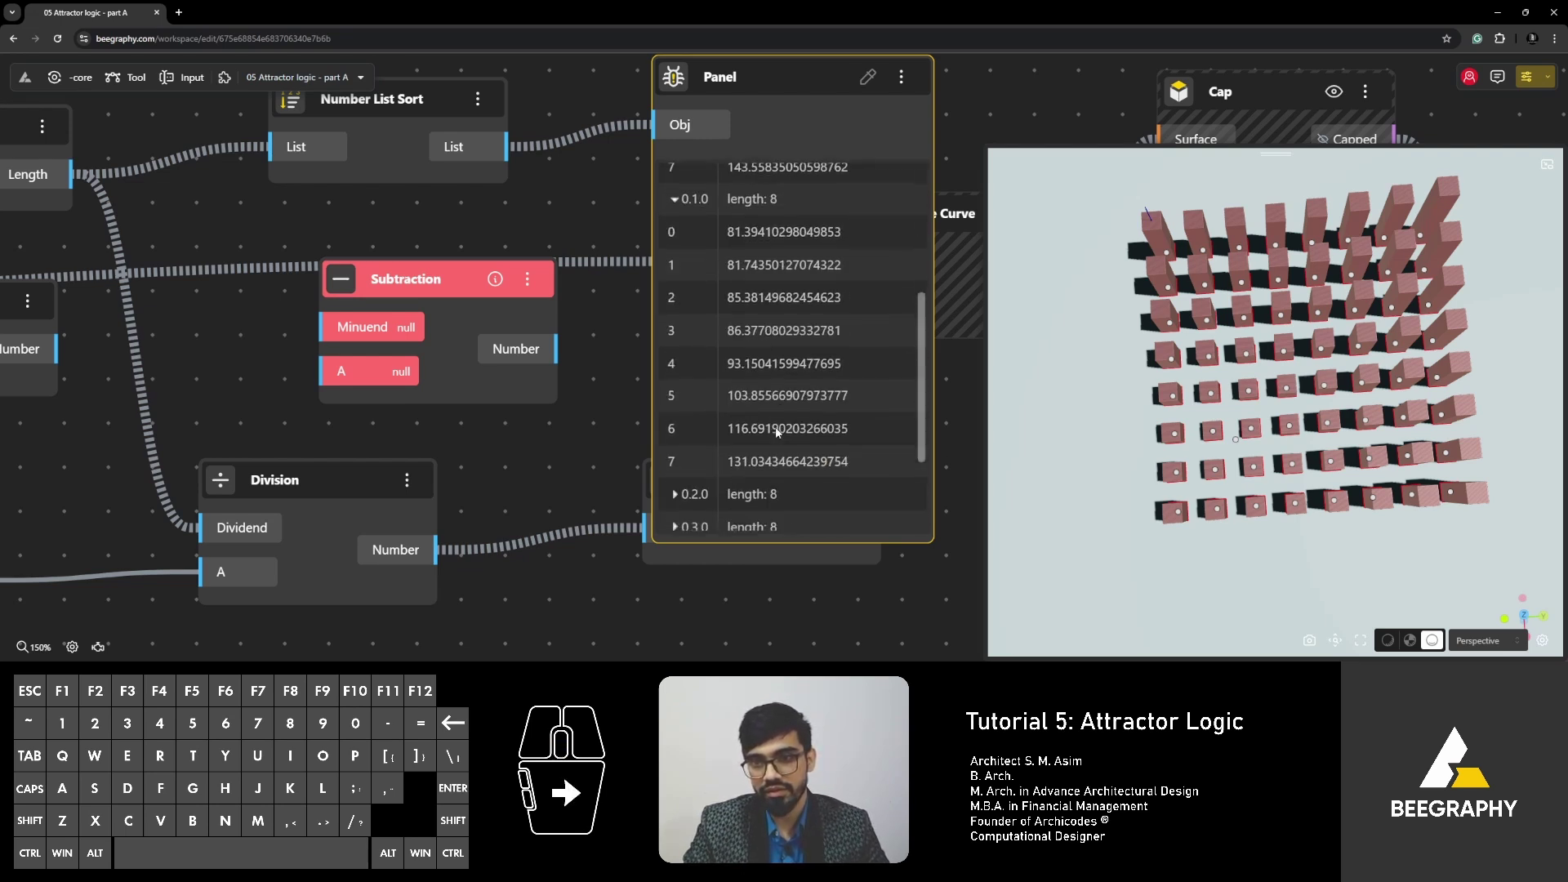
scroll(777, 432, up, 1)
scroll(702, 363, down, 3)
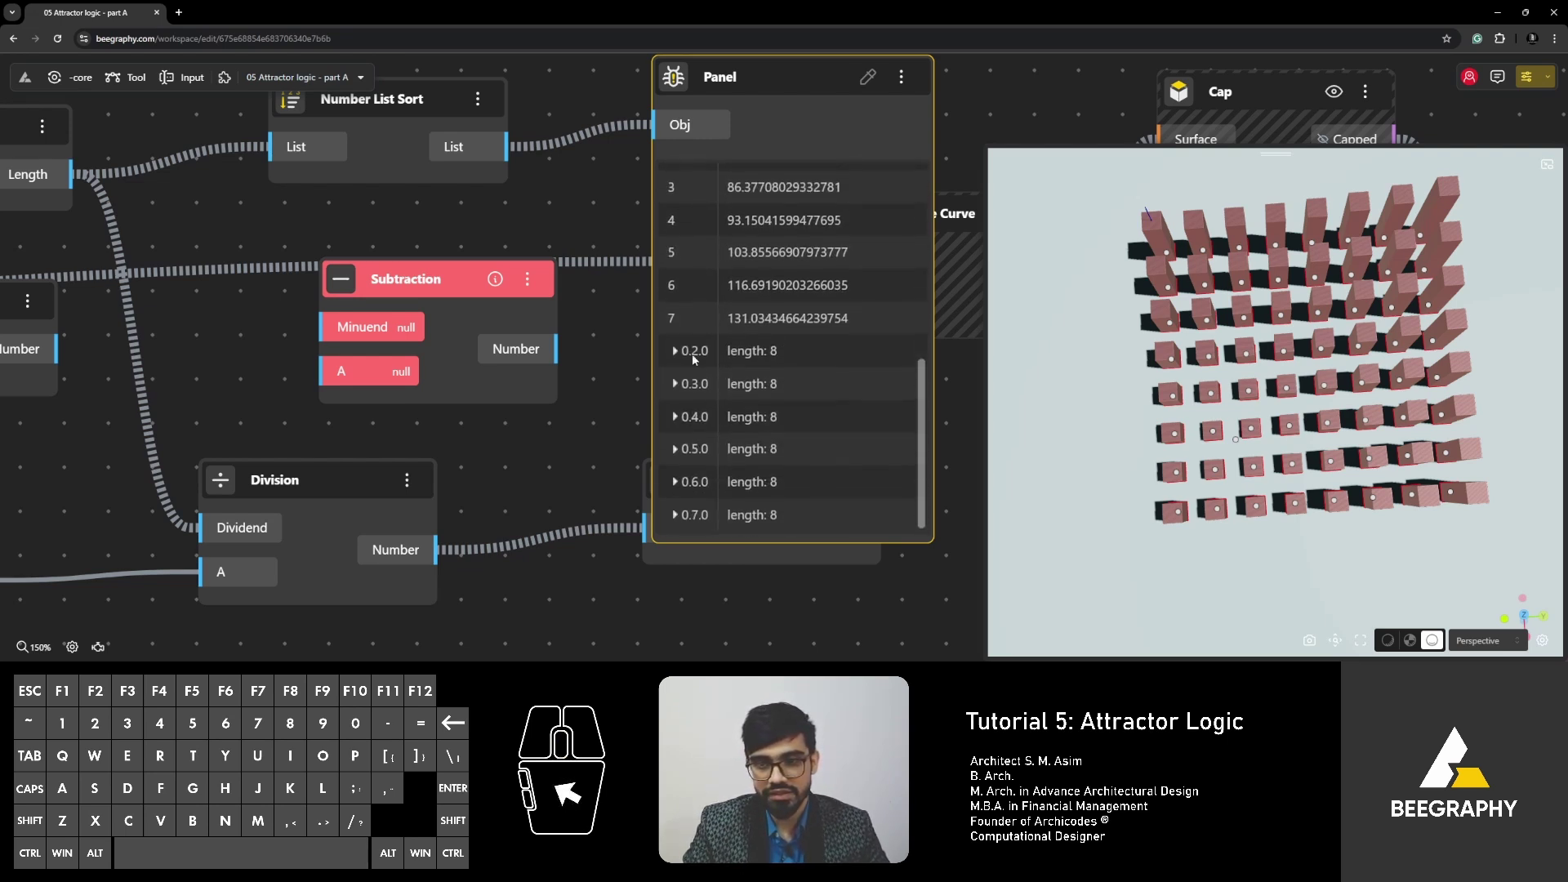
Expand branches 0.2.0, 0.3.0, 0.4.0 and 0.5.0 in the Panel and read through their sorted values.
click(694, 353)
scroll(678, 424, down, 3)
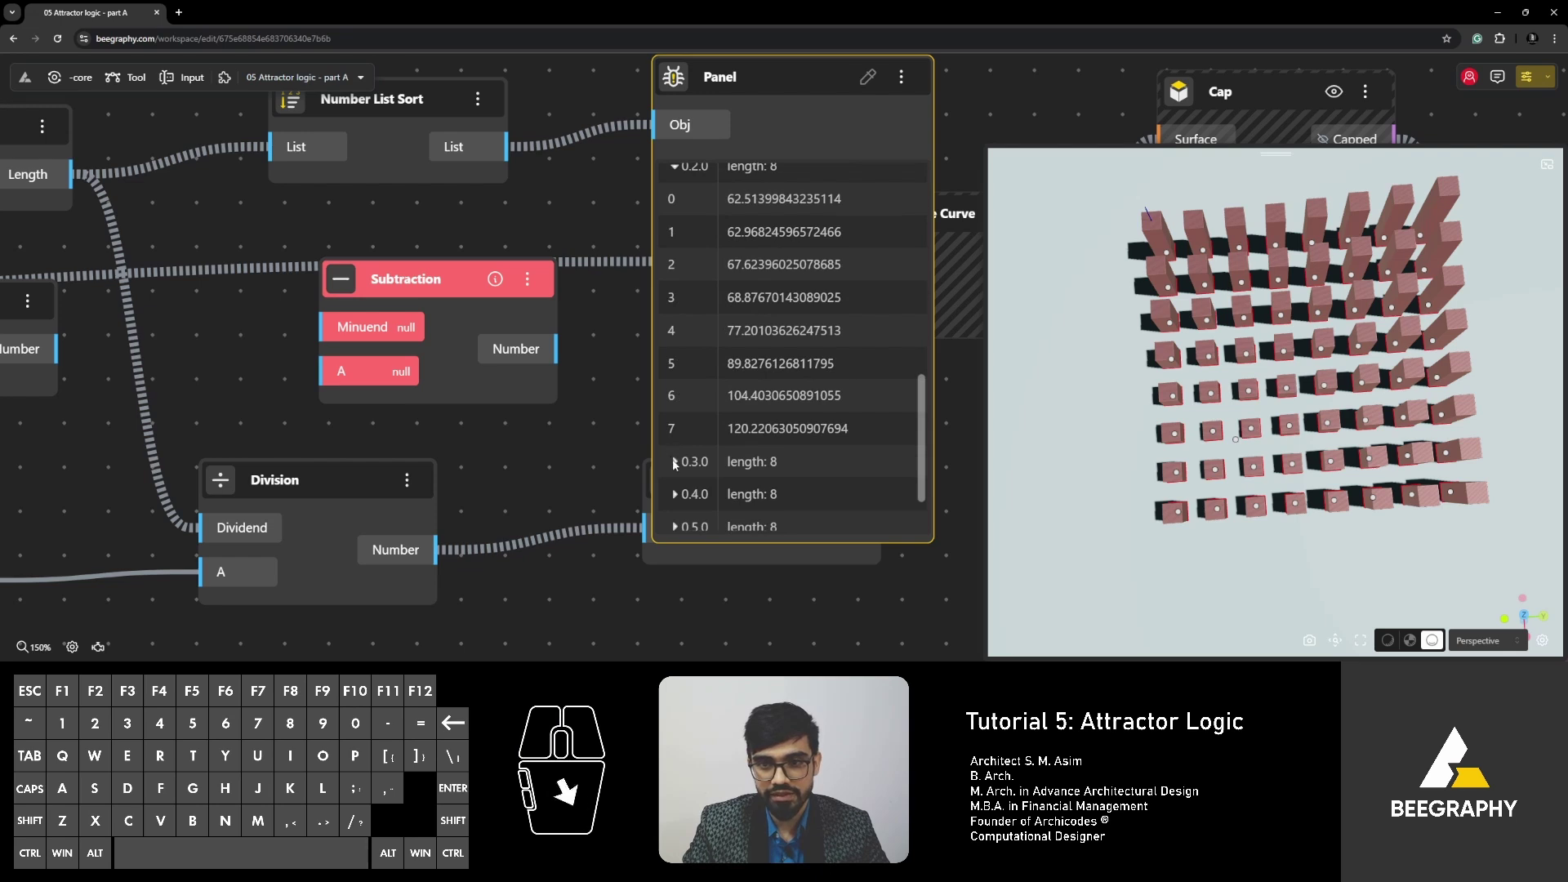
click(674, 462)
scroll(682, 454, down, 4)
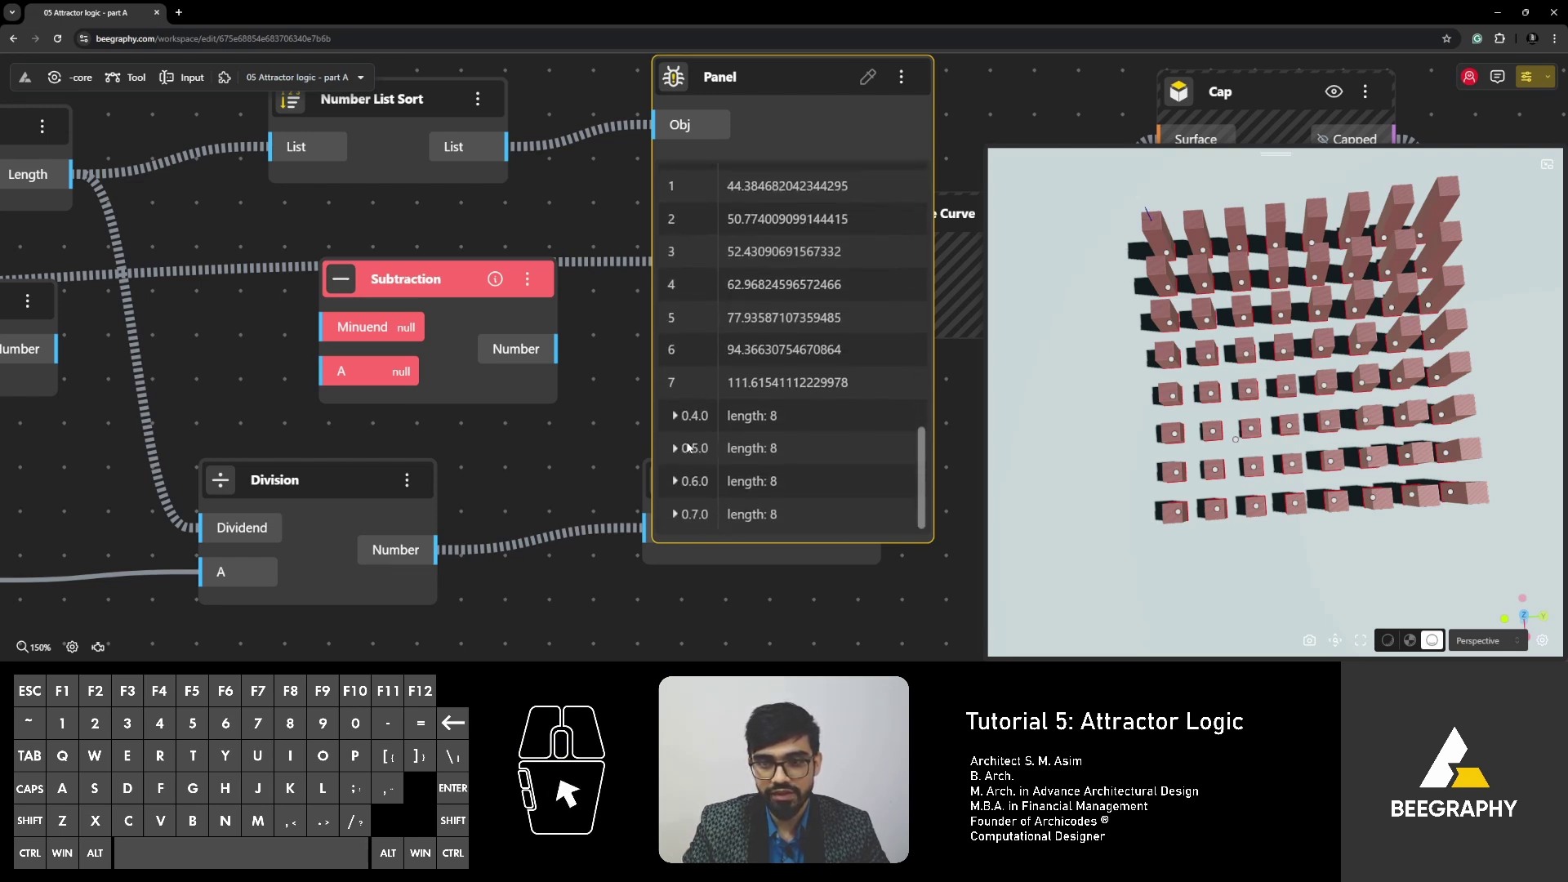
click(678, 415)
scroll(742, 420, down, 3)
click(678, 527)
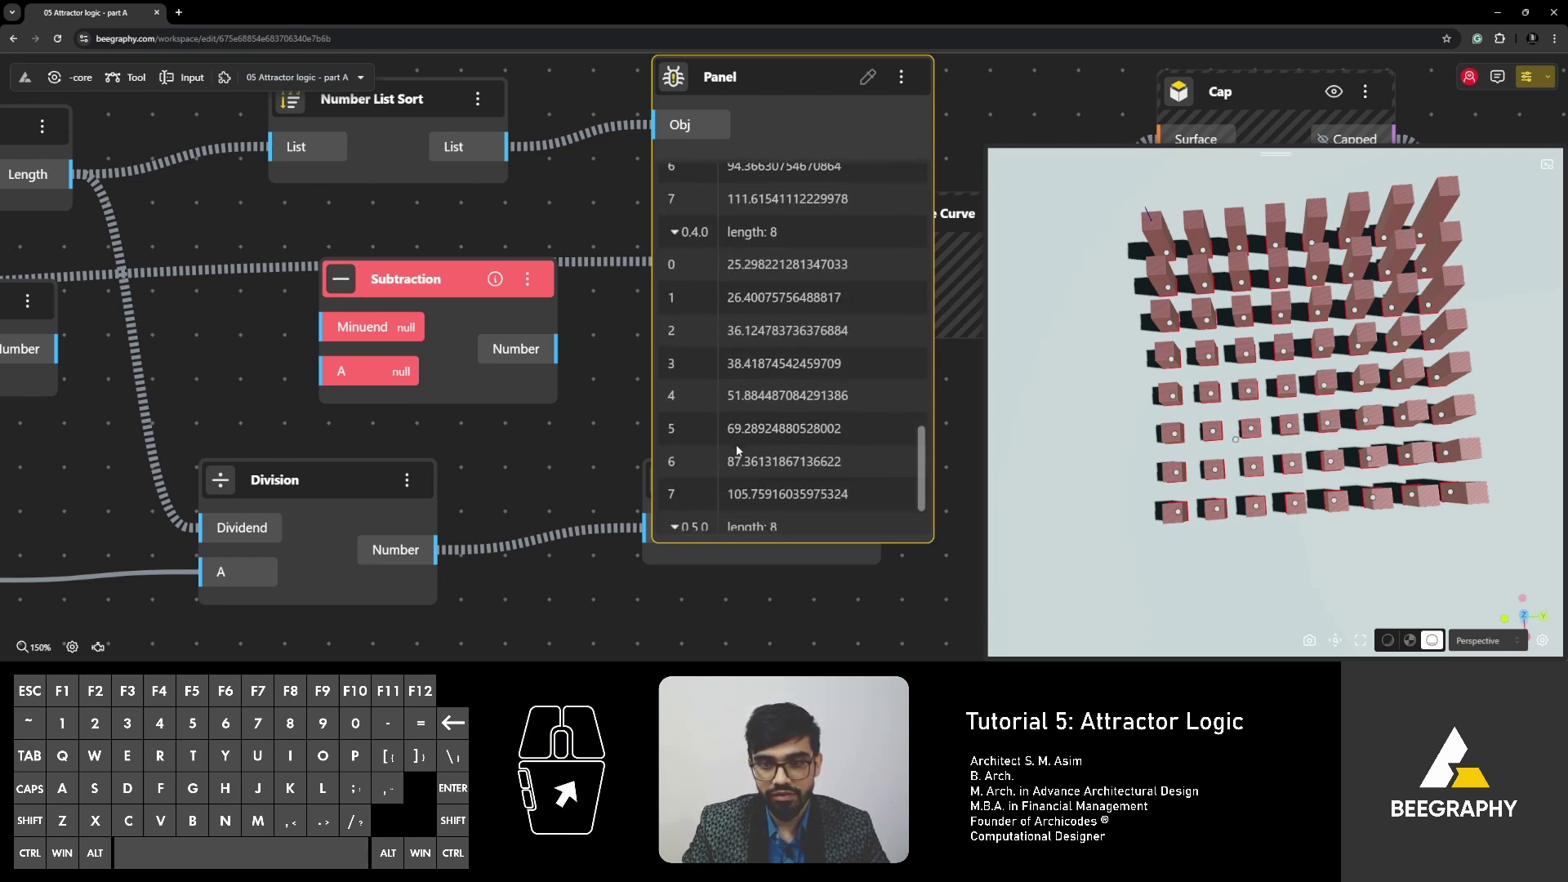
scroll(739, 449, down, 3)
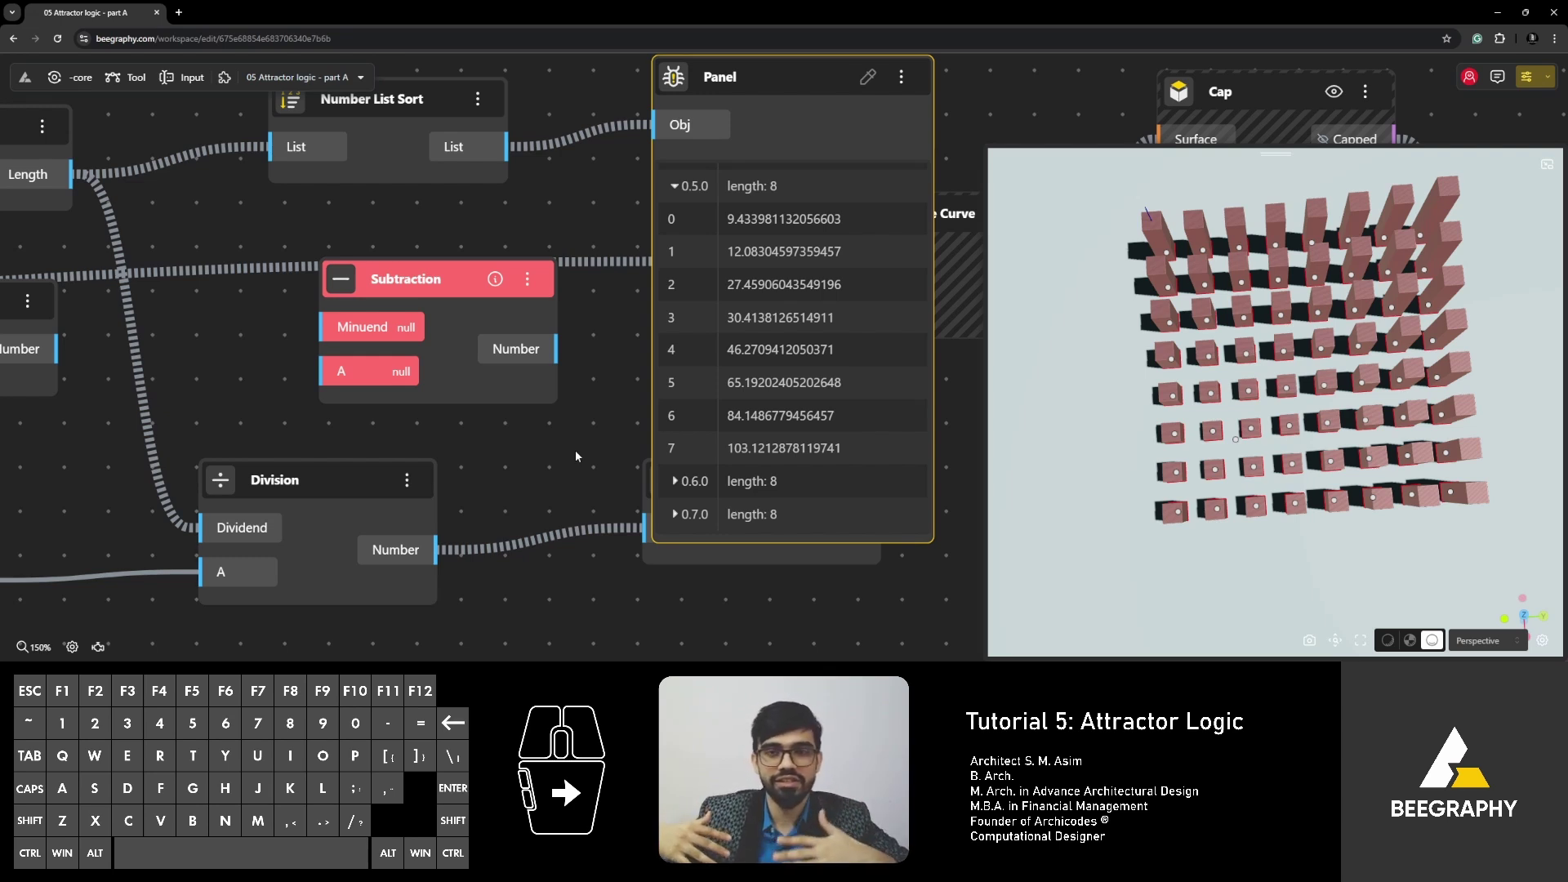
scroll(584, 173, up, 3)
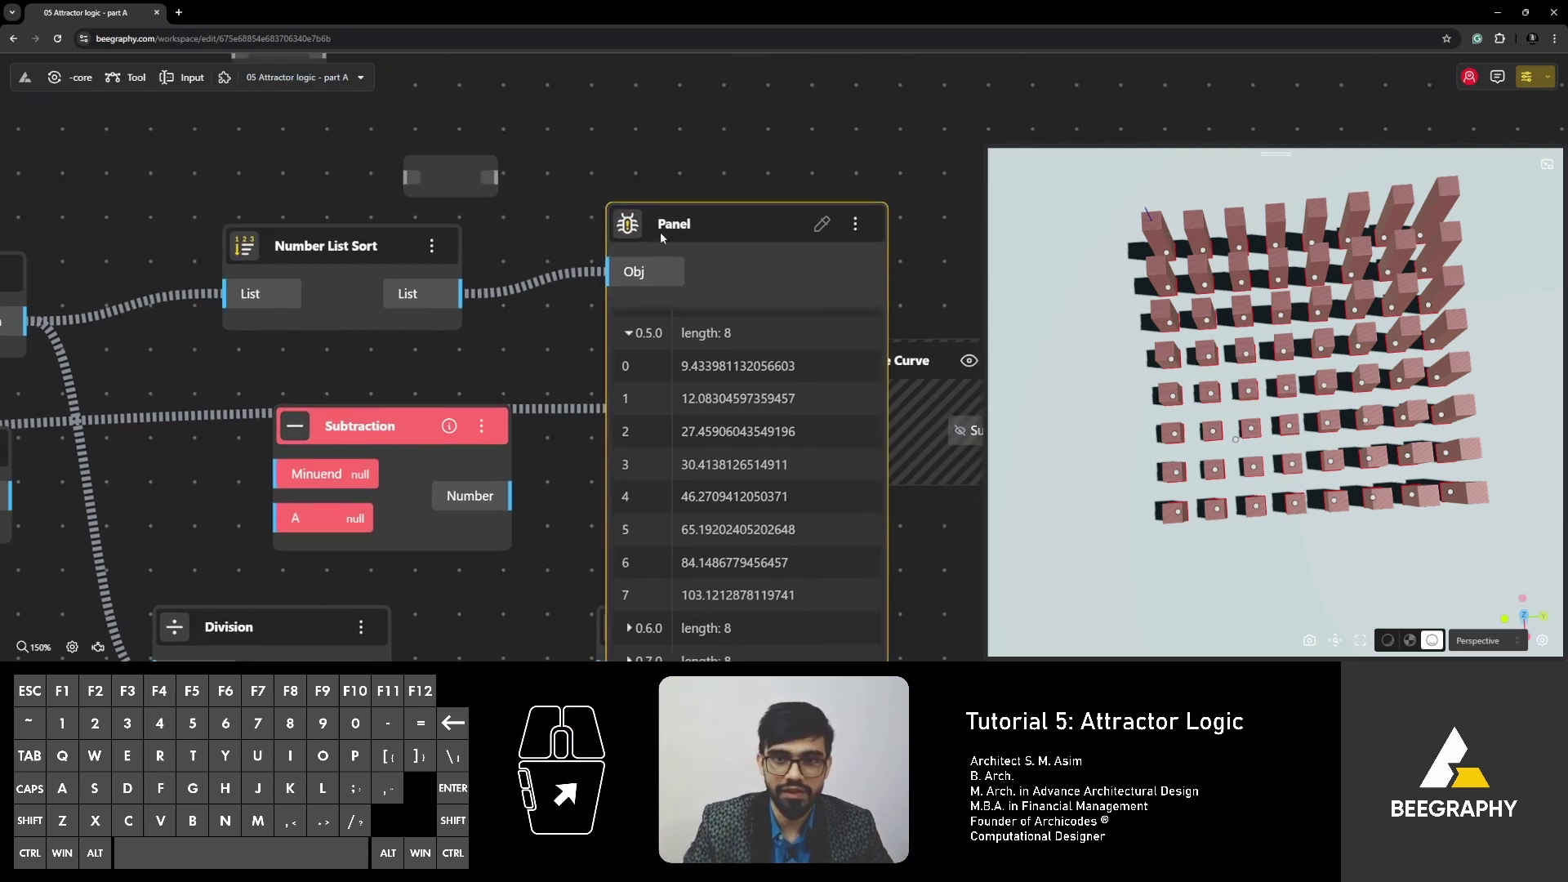
Add a Flatten Tree node between Number List Sort and Panel, and connect its Tree output to the Panel's Obj input.
drag(660, 232, 862, 148)
double_click(561, 209)
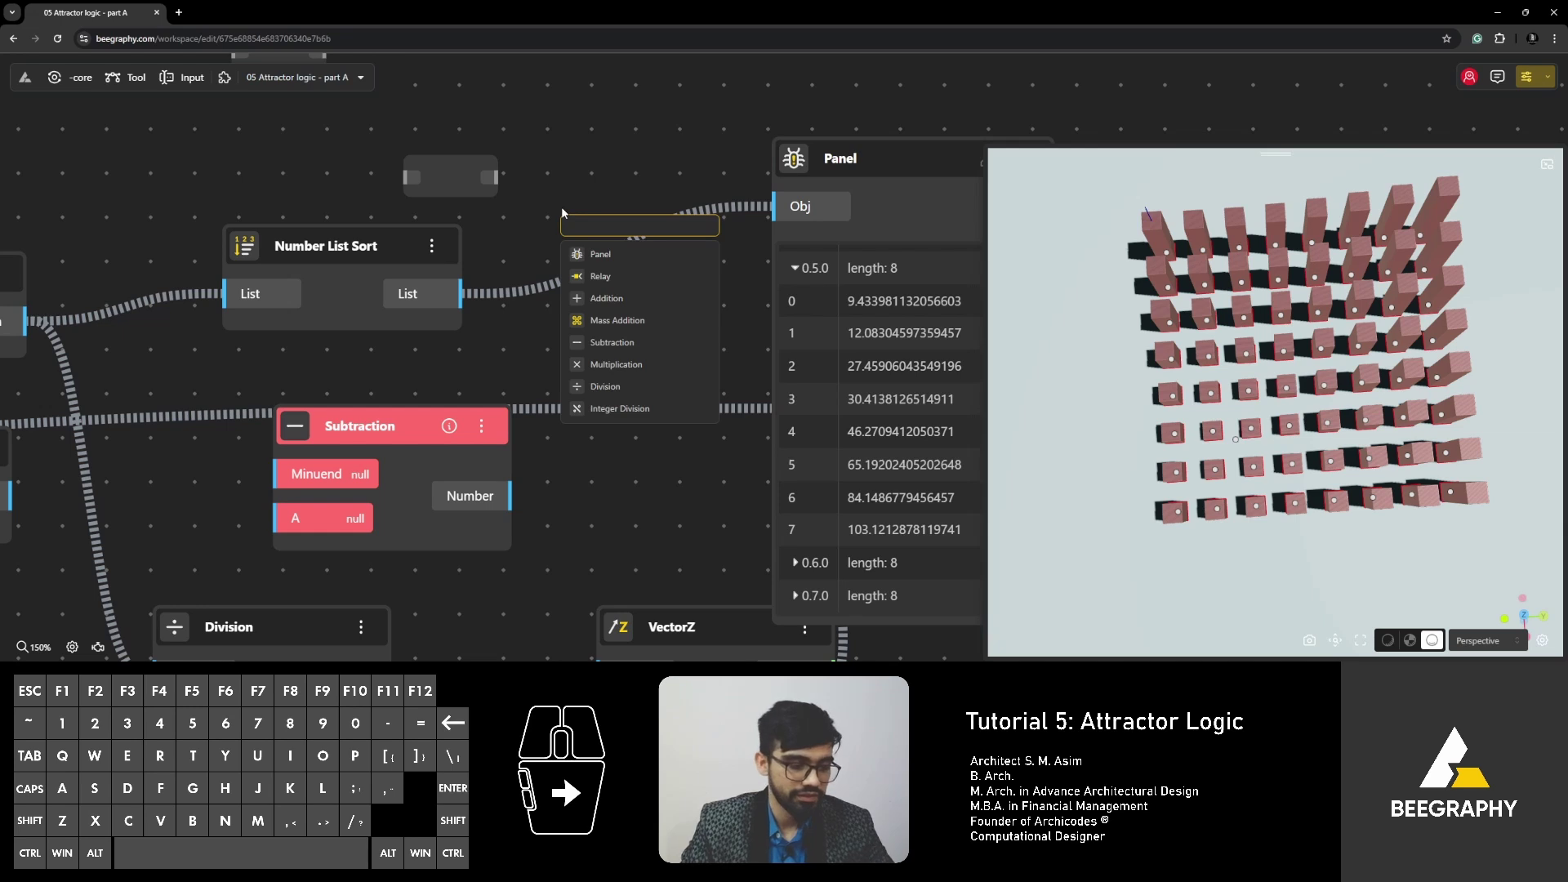
text(flatte)
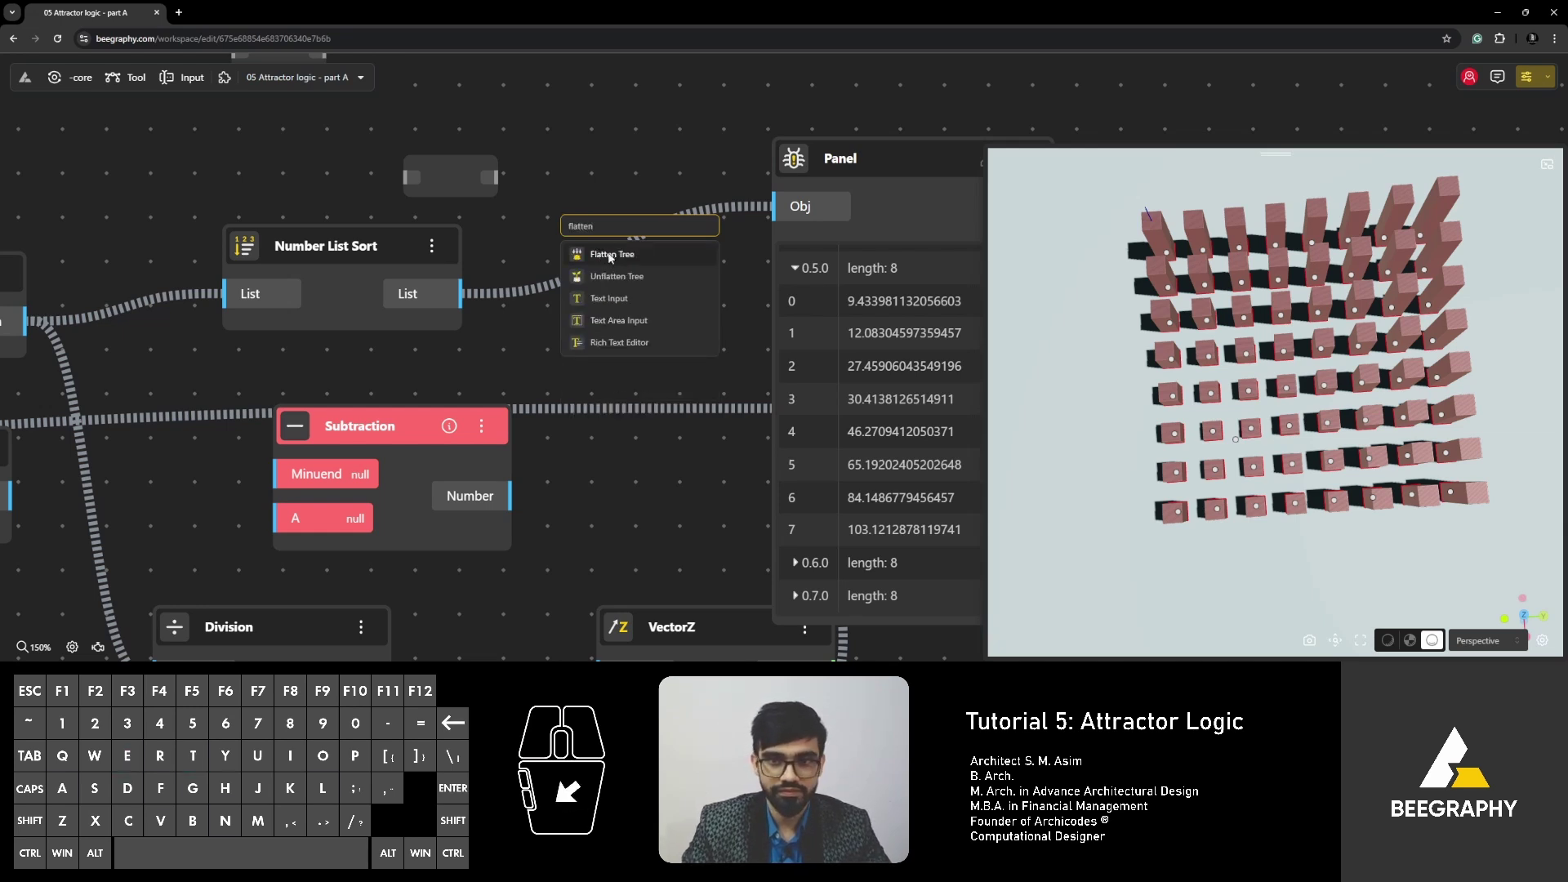
text(n)
click(610, 256)
drag(602, 260, 547, 153)
drag(676, 139, 506, 279)
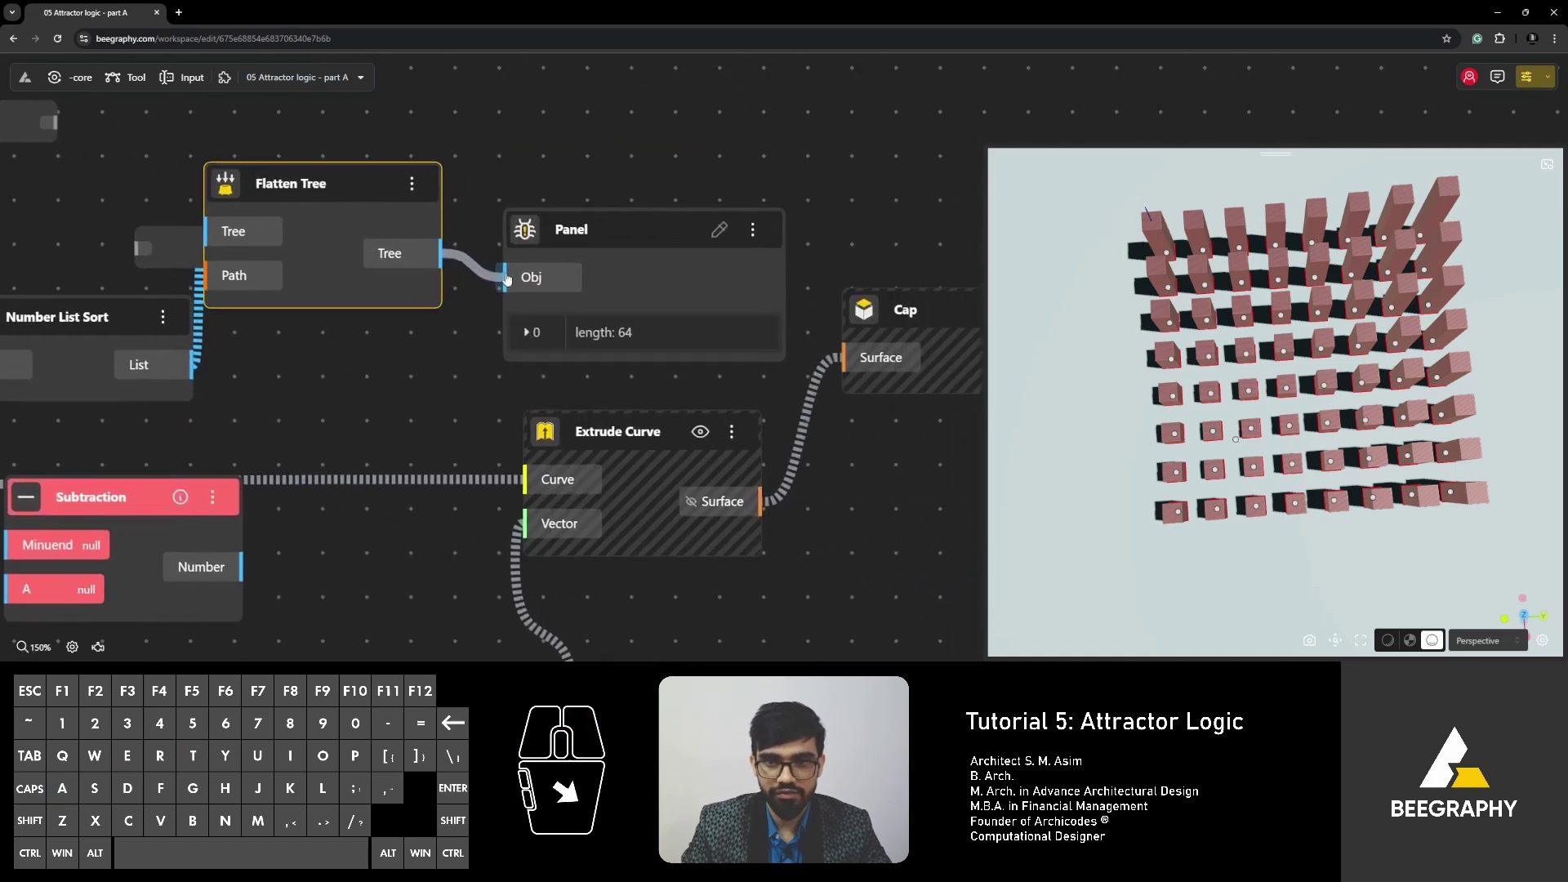
Read through the flattened list in the Panel and reconnect the sorted List output to Flatten Tree's Tree input.
click(530, 333)
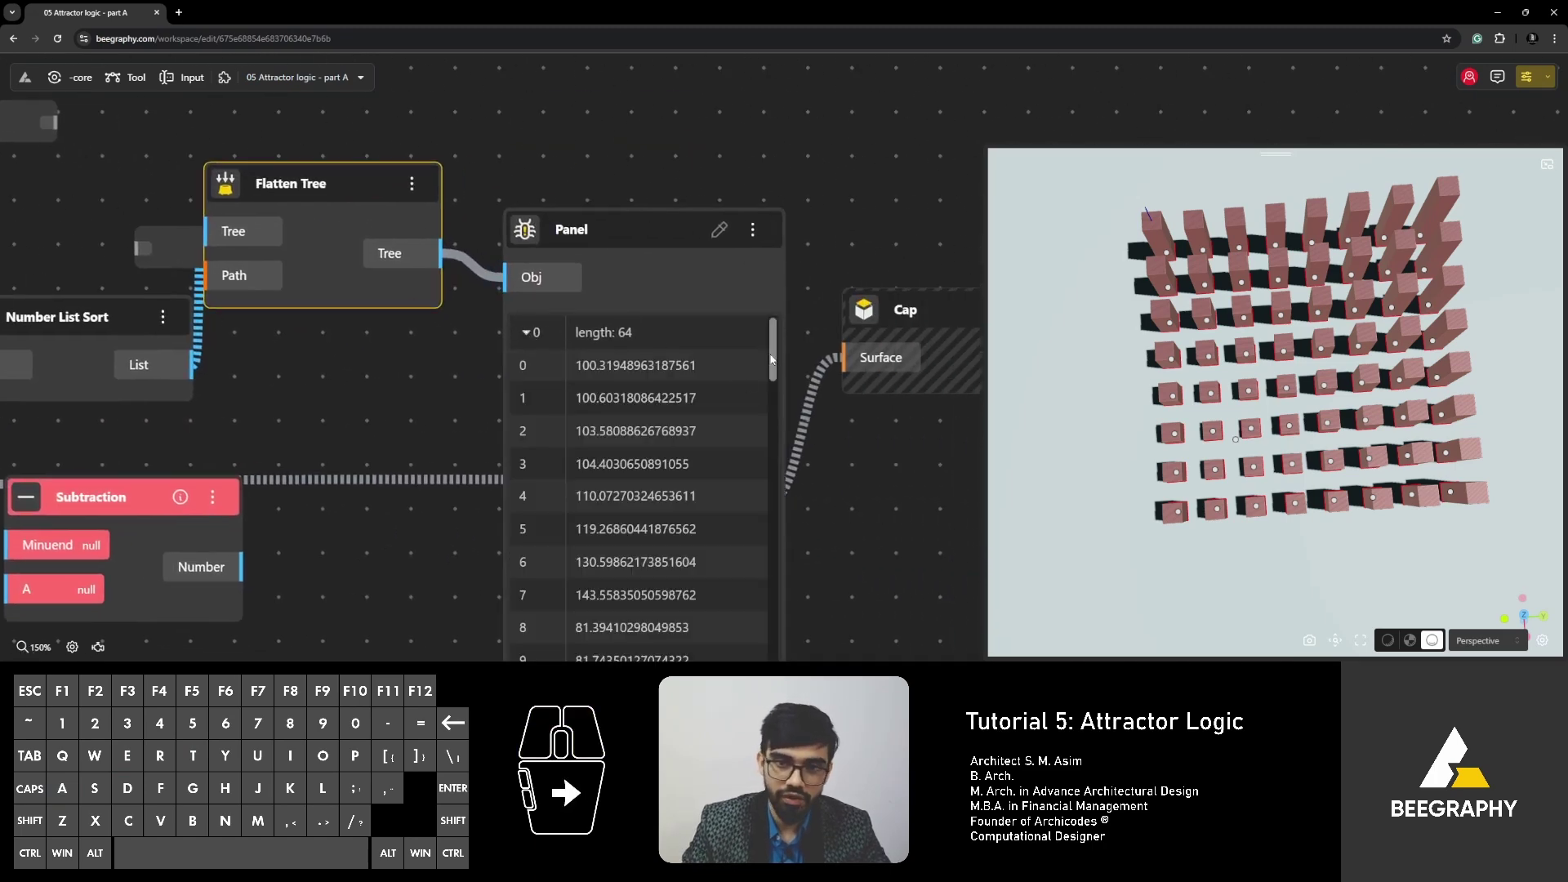
scroll(735, 392, down, 6)
click(661, 209)
scroll(661, 209, down, 2)
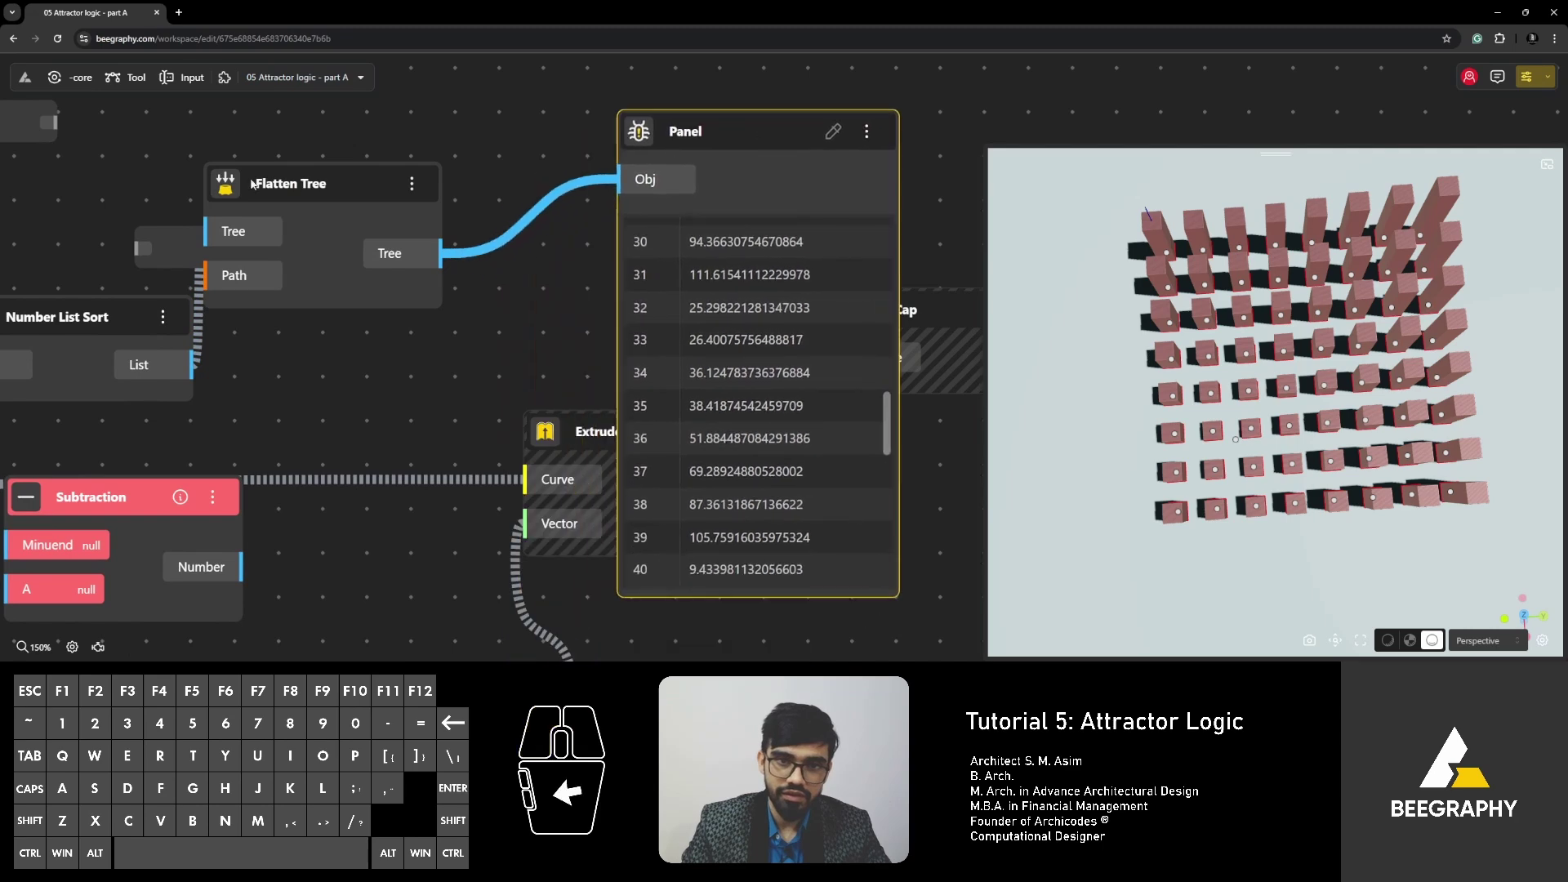
drag(439, 122, 443, 241)
scroll(514, 346, down, 2)
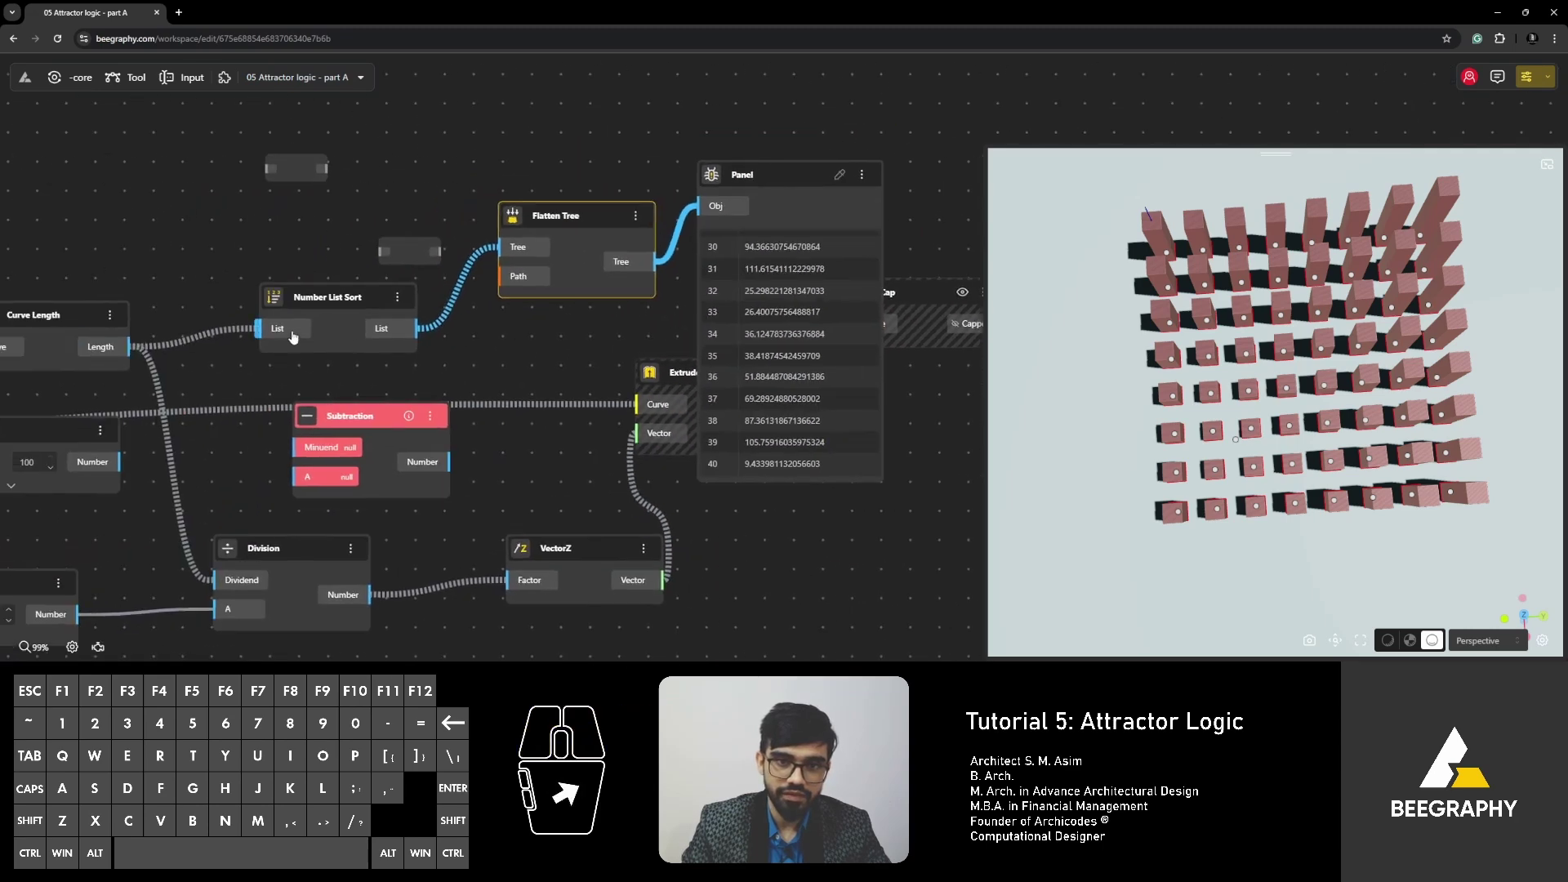
Rewire Curve Length's Length through Flatten Tree into Number List Sort and on to the Panel, and expand the sorted list there.
drag(129, 346, 230, 172)
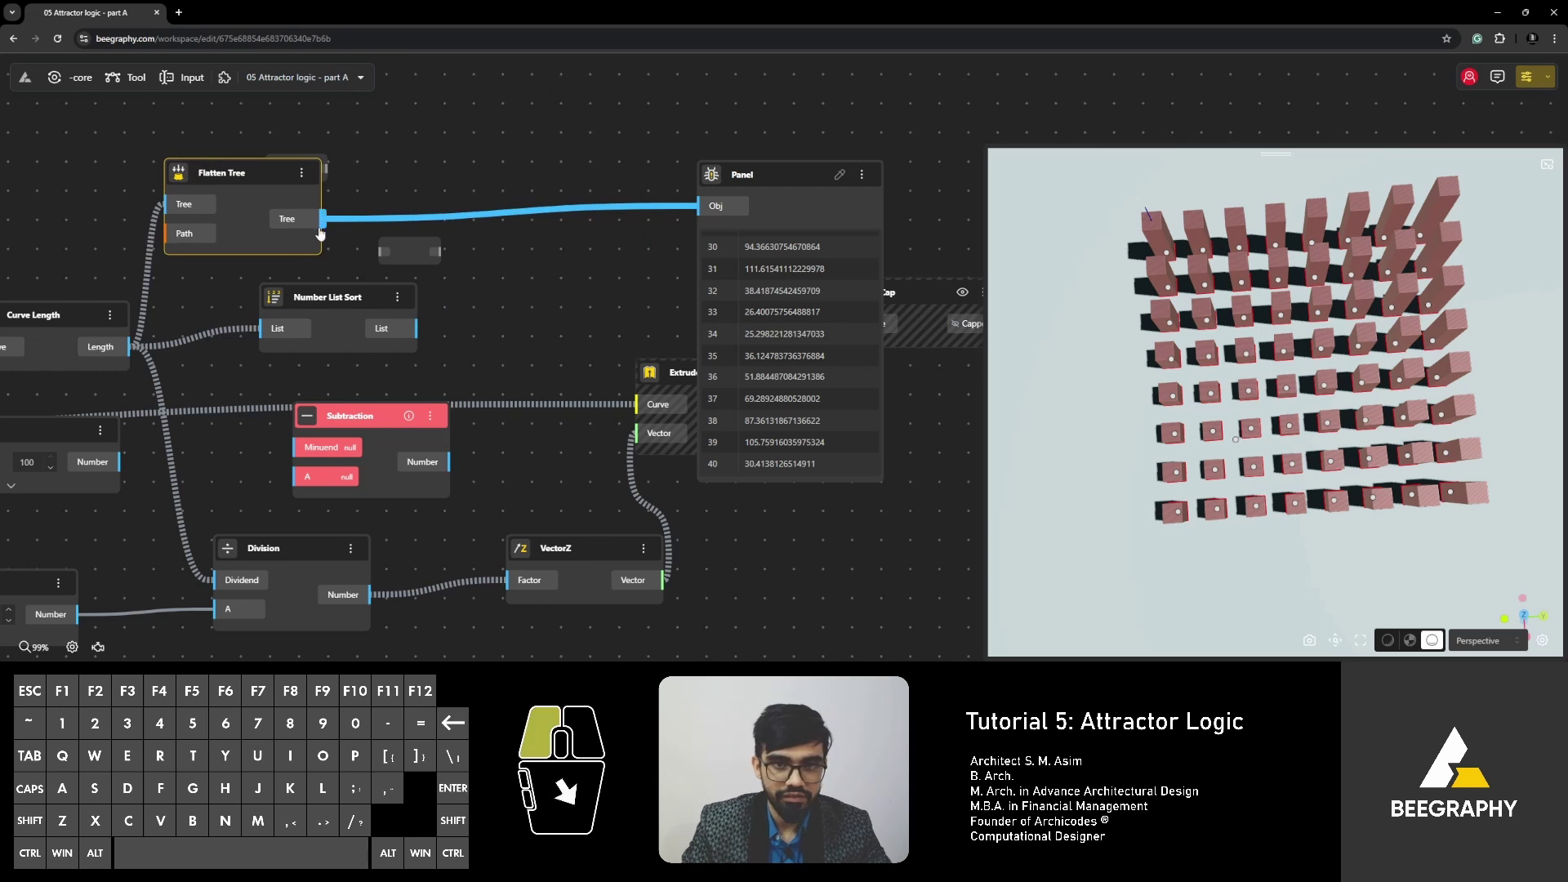
drag(244, 312, 697, 207)
click(716, 242)
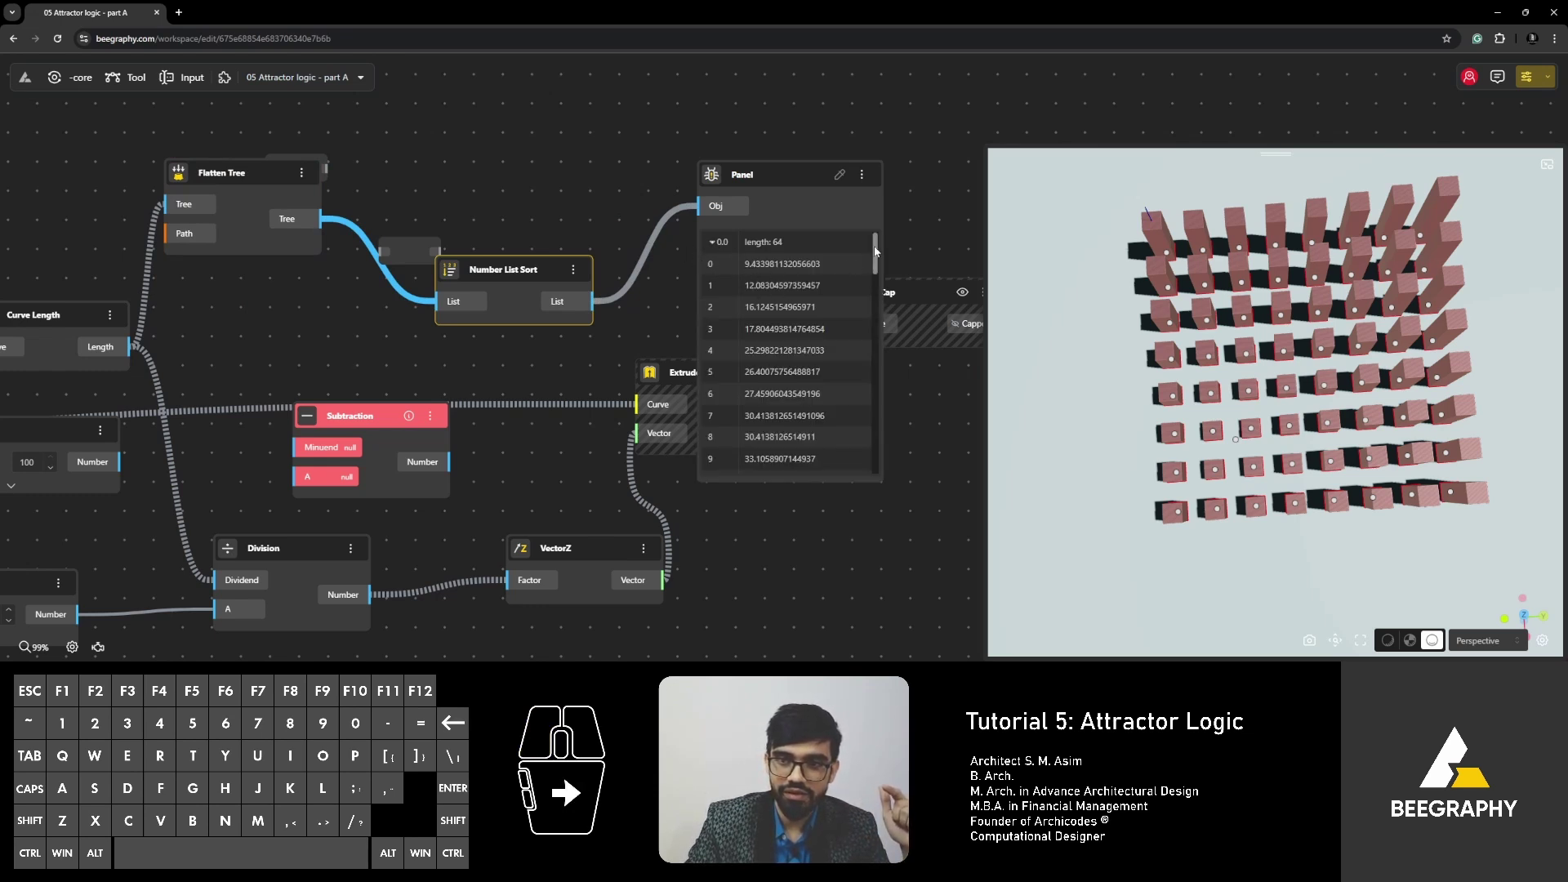
drag(874, 249, 733, 469)
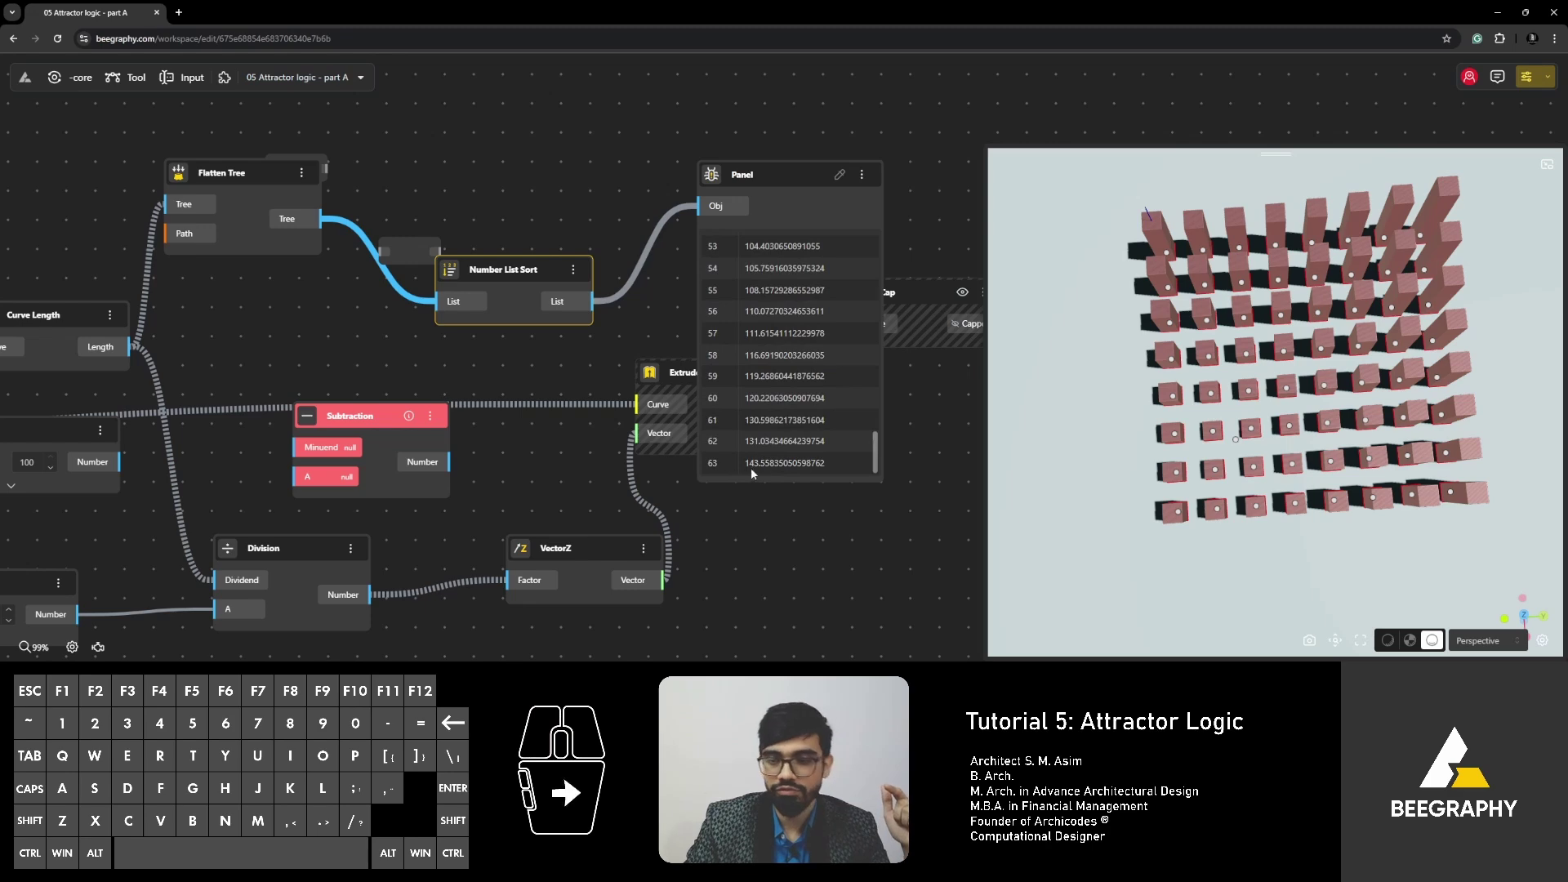
click(814, 529)
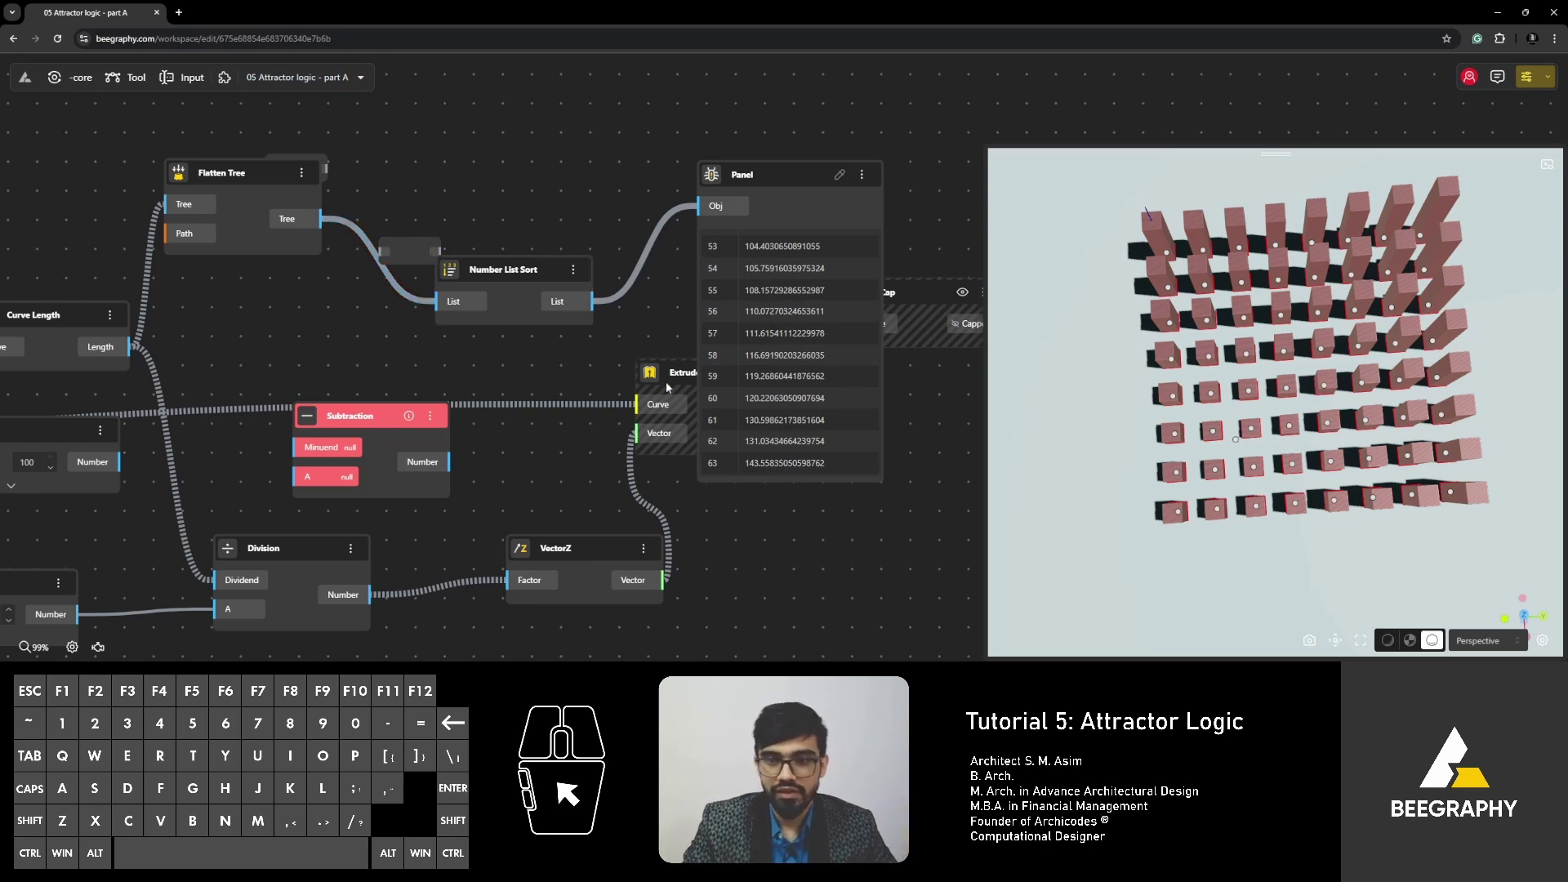
Set the Range Inputs feeding Construct Point to 0 for X and 4 for Y.
scroll(665, 380, down, 5)
right_drag(515, 449, 753, 496)
scroll(542, 315, up, 5)
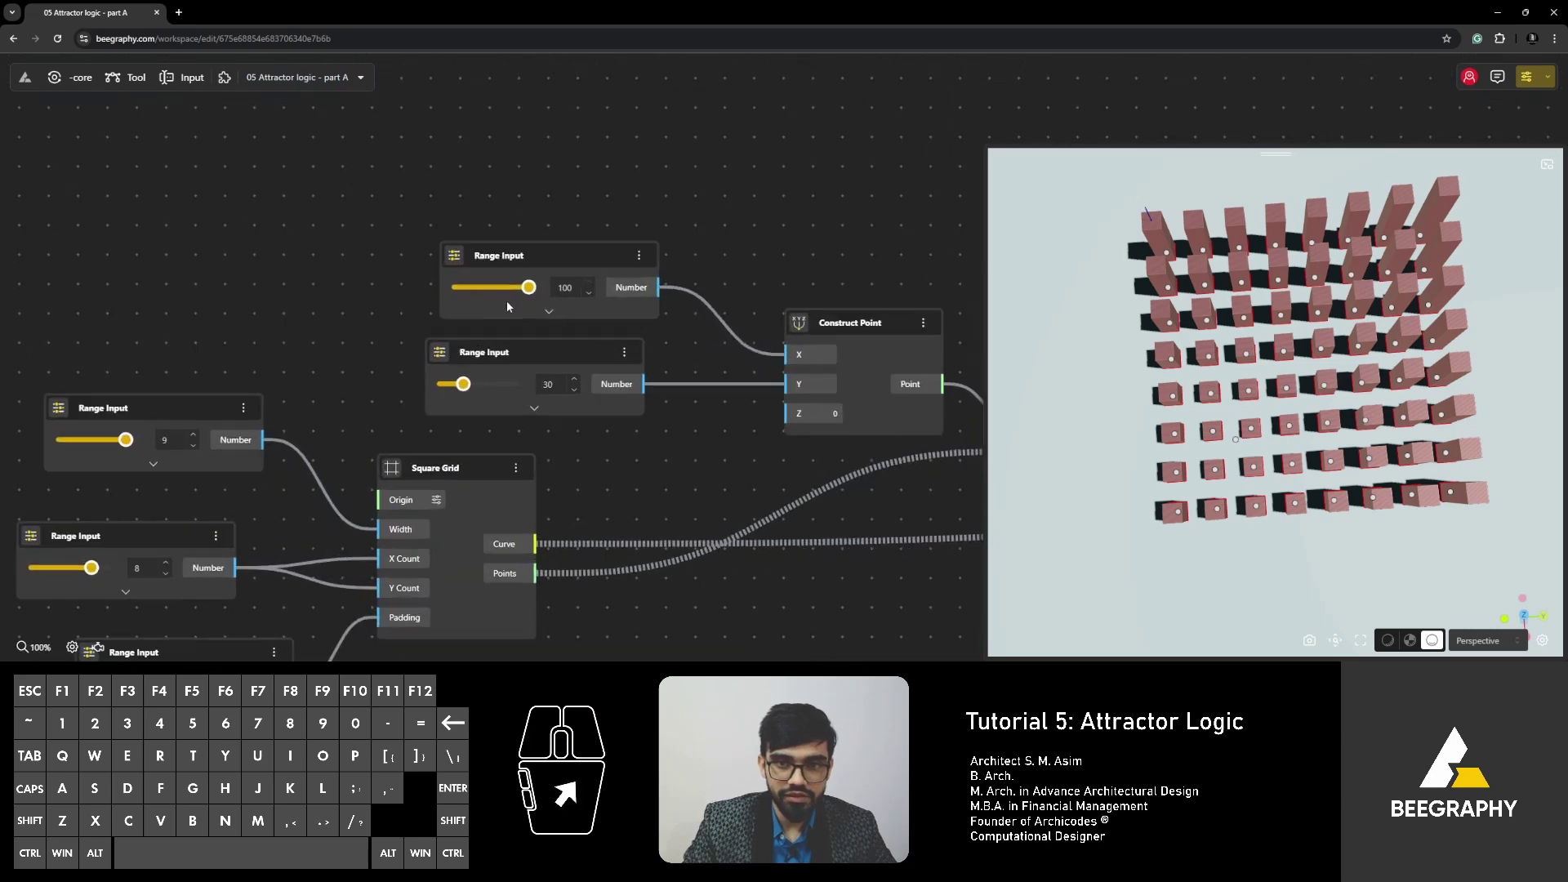
drag(525, 287, 447, 317)
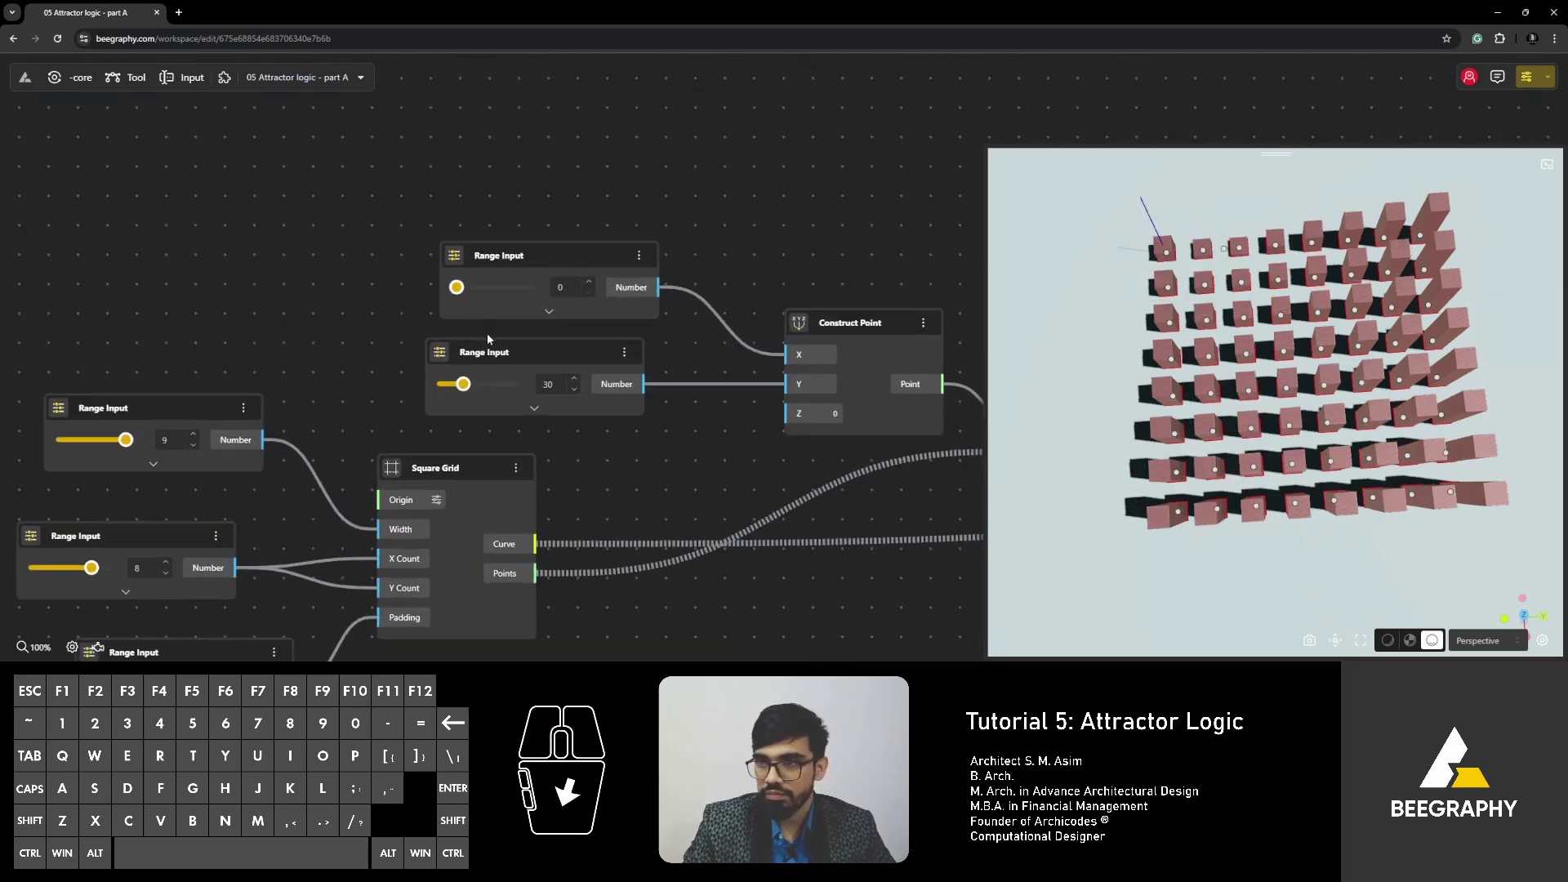
drag(463, 384, 445, 384)
scroll(286, 249, down, 3)
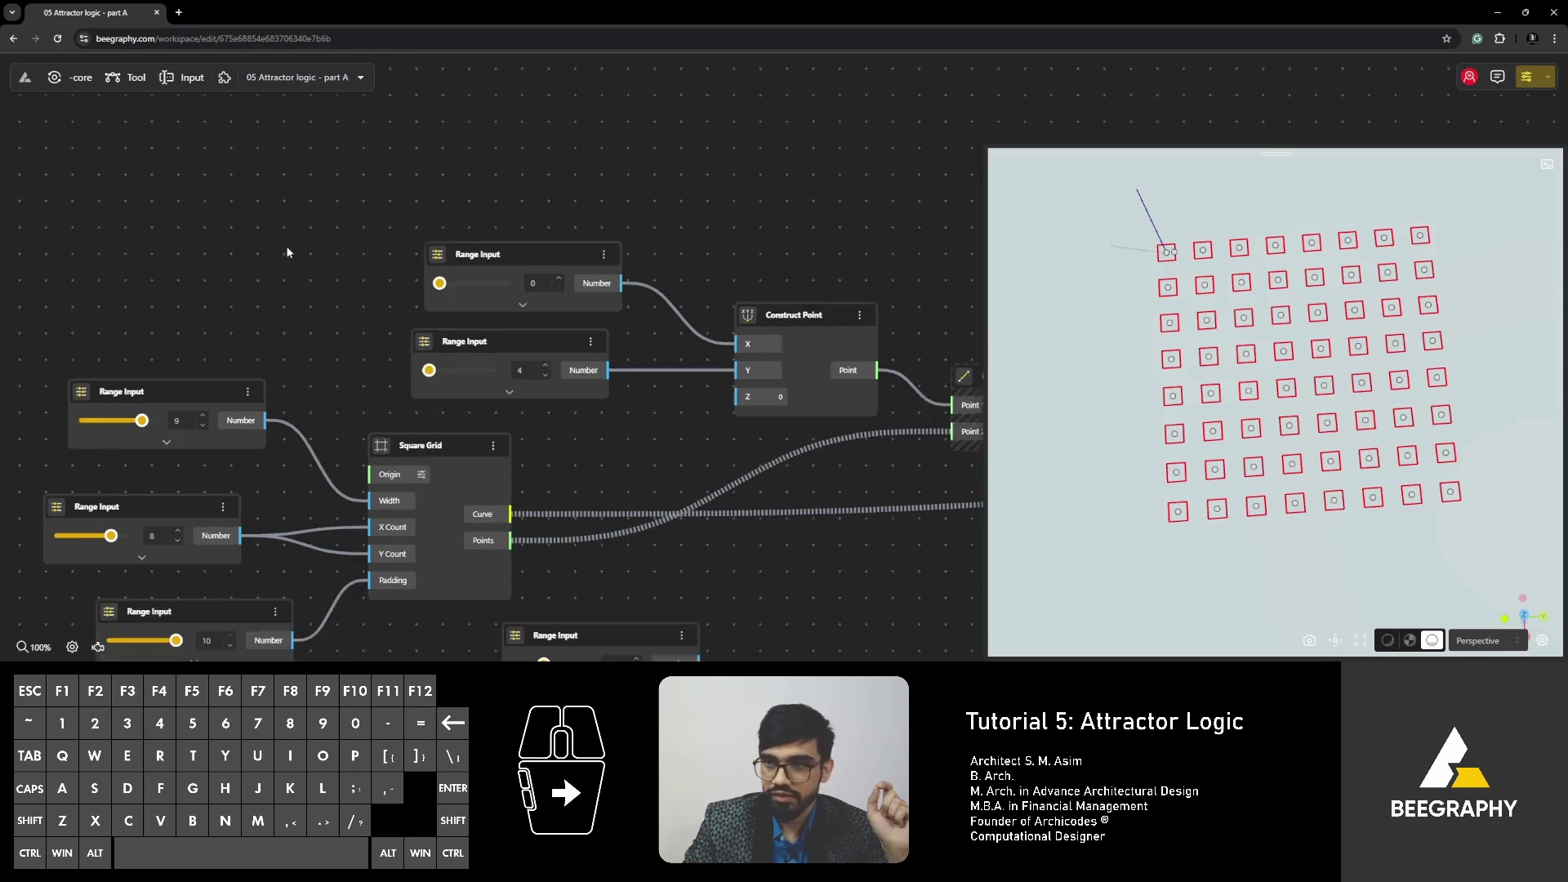
Examine the sorted lengths in the Panel down to the last item to find the largest distance.
right_drag(625, 461, 354, 332)
right_drag(850, 466, 662, 412)
right_drag(948, 336, 693, 343)
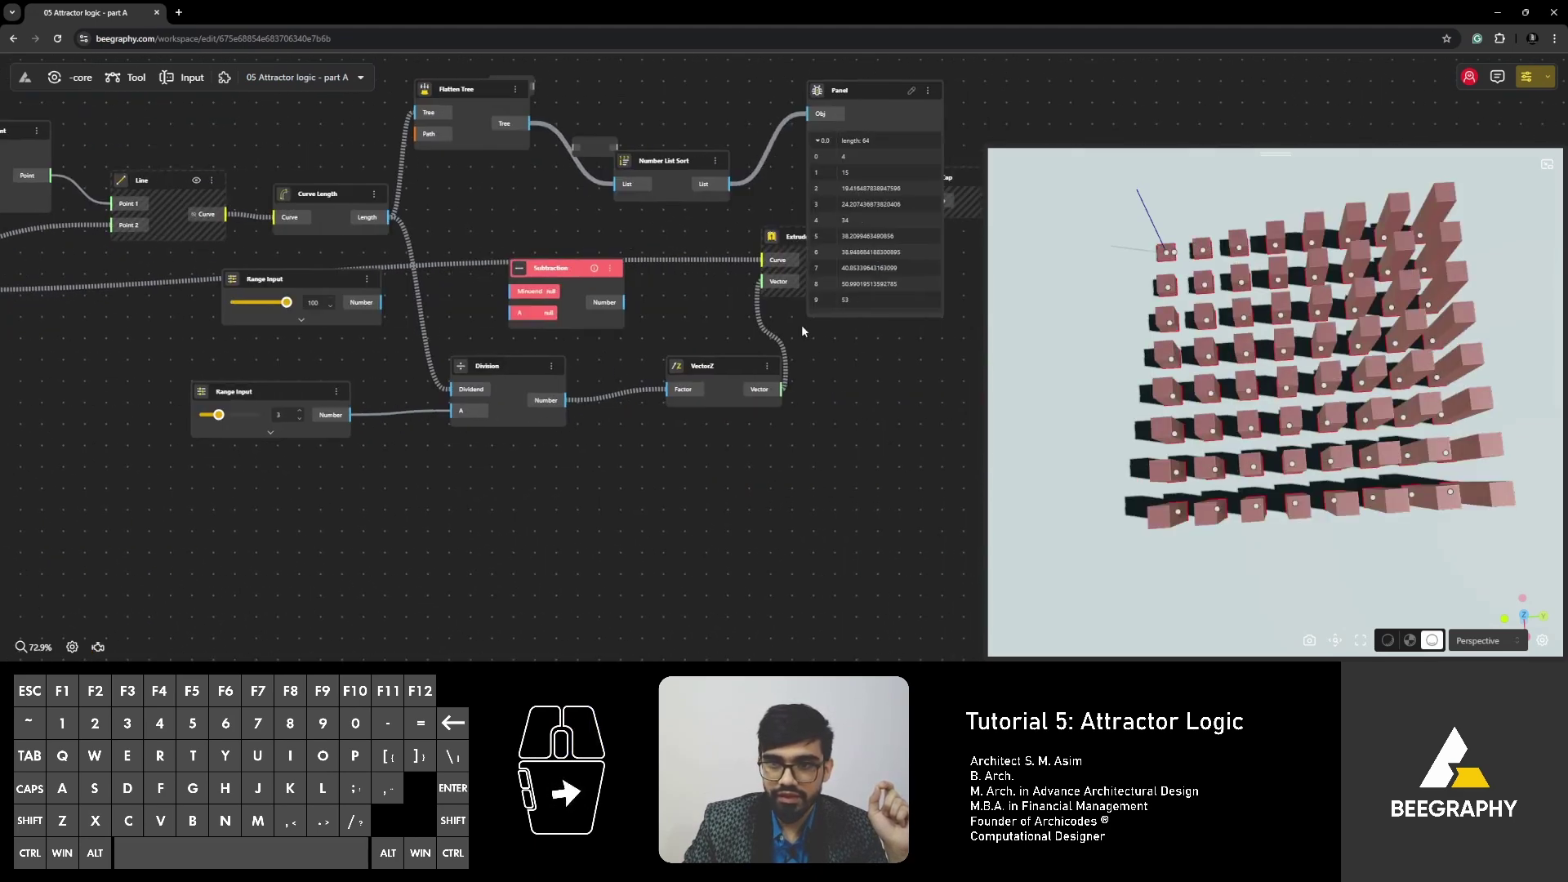
mouse_move(858, 284)
right_down()
mouse_move(700, 335)
mouse_move(673, 390)
mouse_move(677, 357)
right_up()
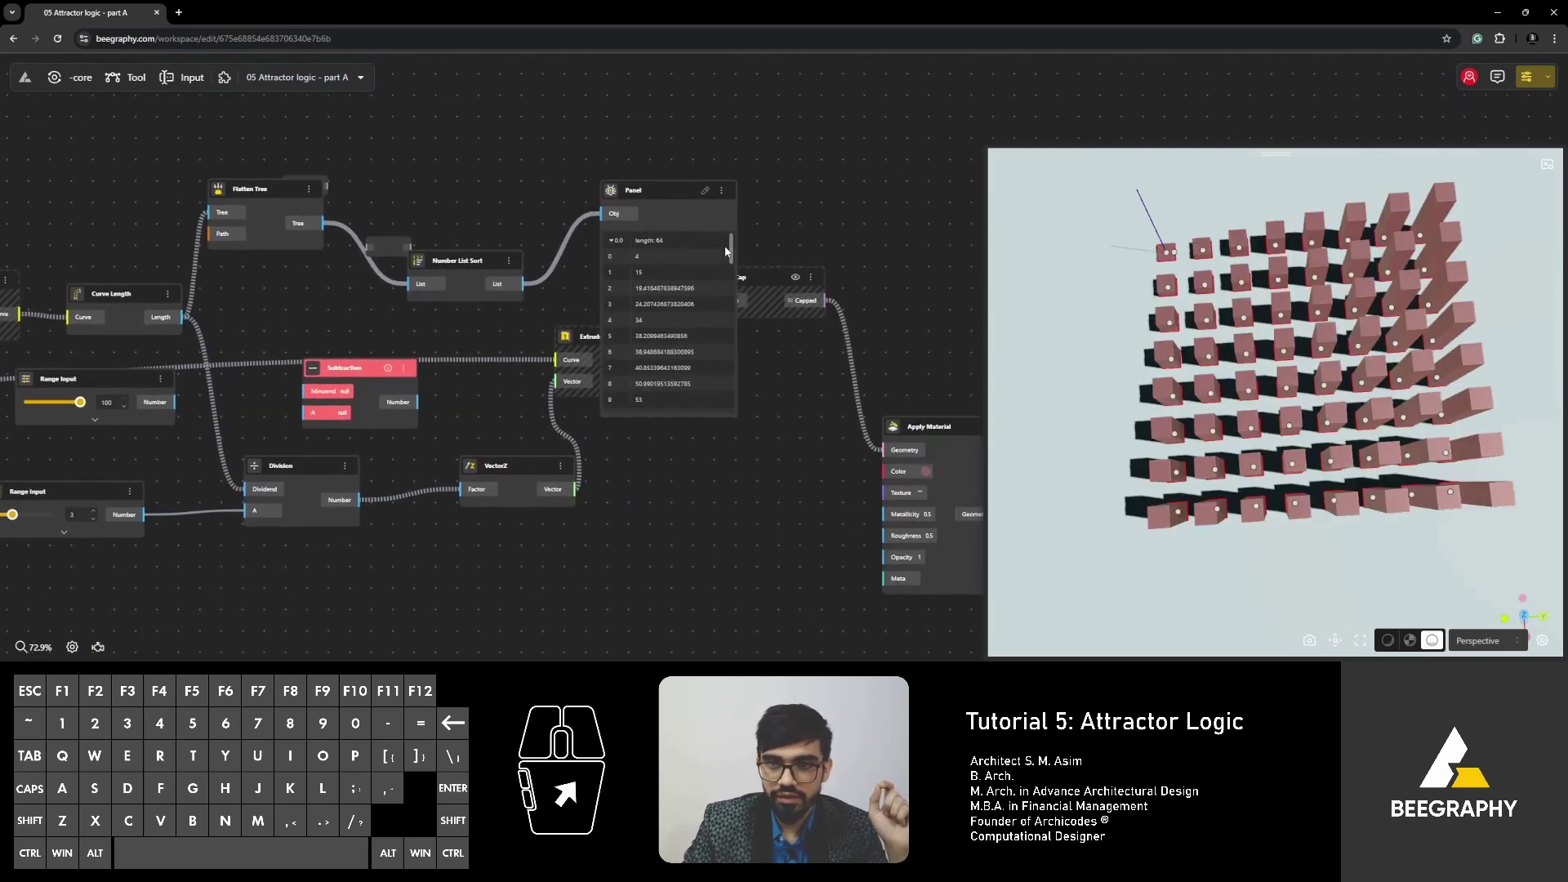
scroll(725, 251, down, 5)
scroll(635, 408, up, 1)
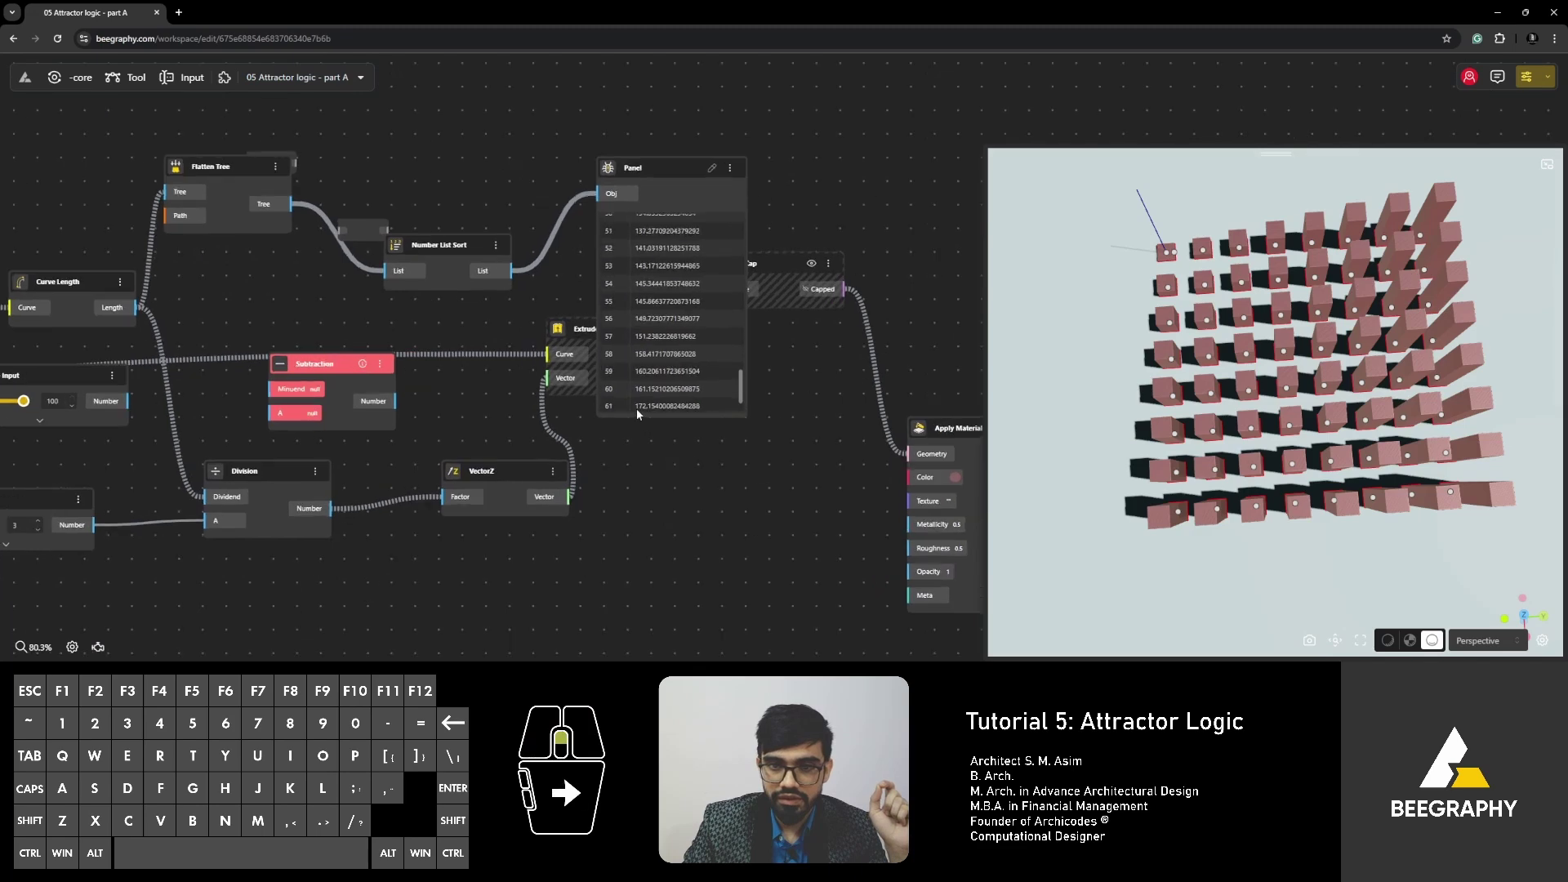
scroll(637, 410, up, 1)
scroll(655, 417, down, 3)
scroll(702, 465, up, 3)
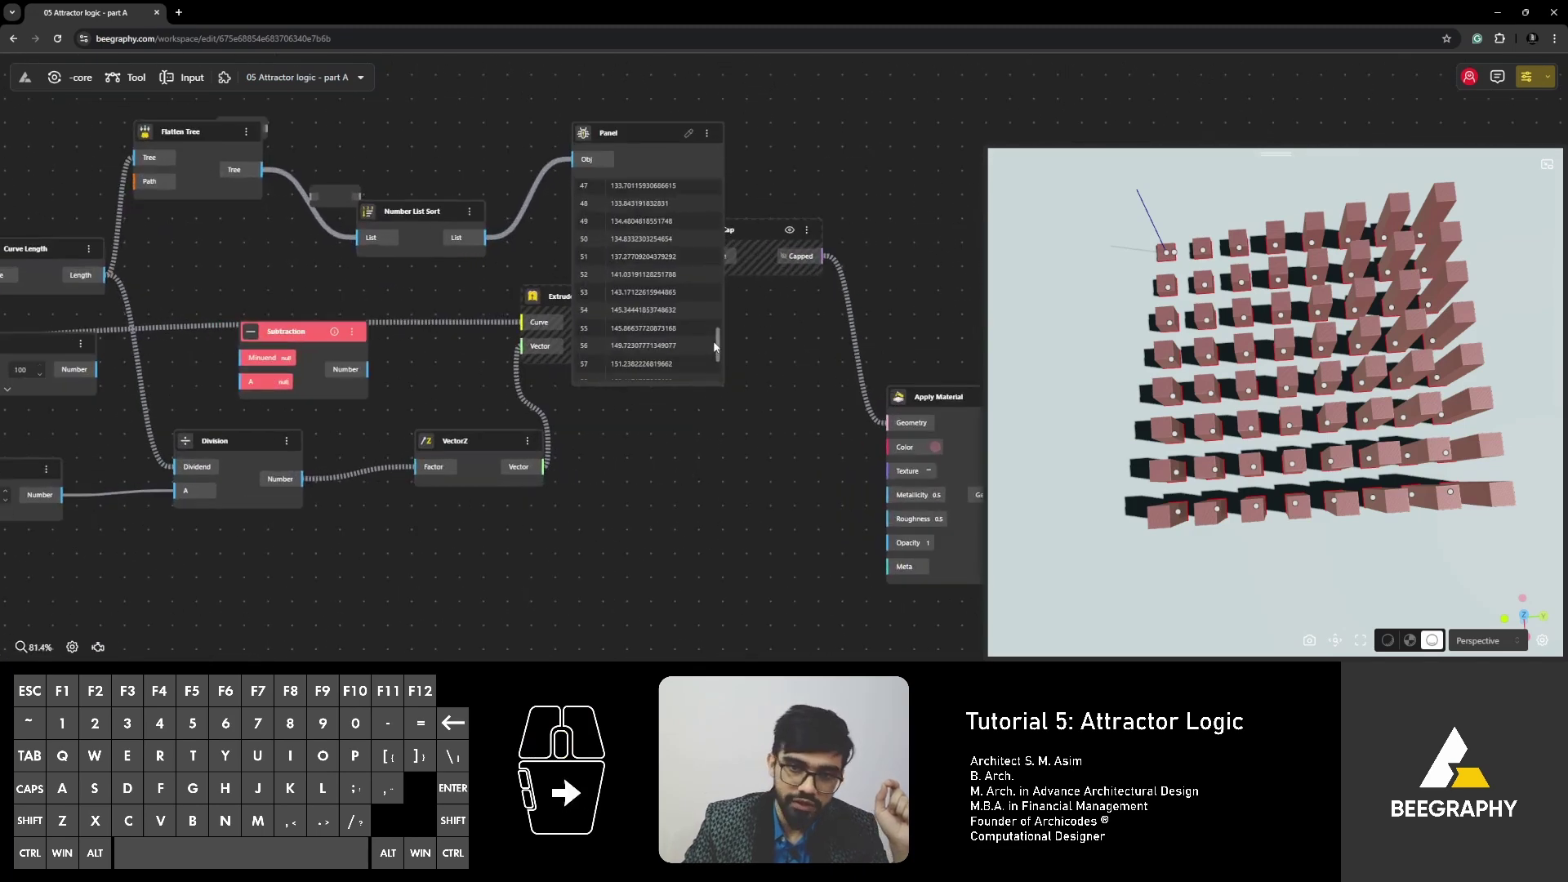
drag(715, 348, 724, 414)
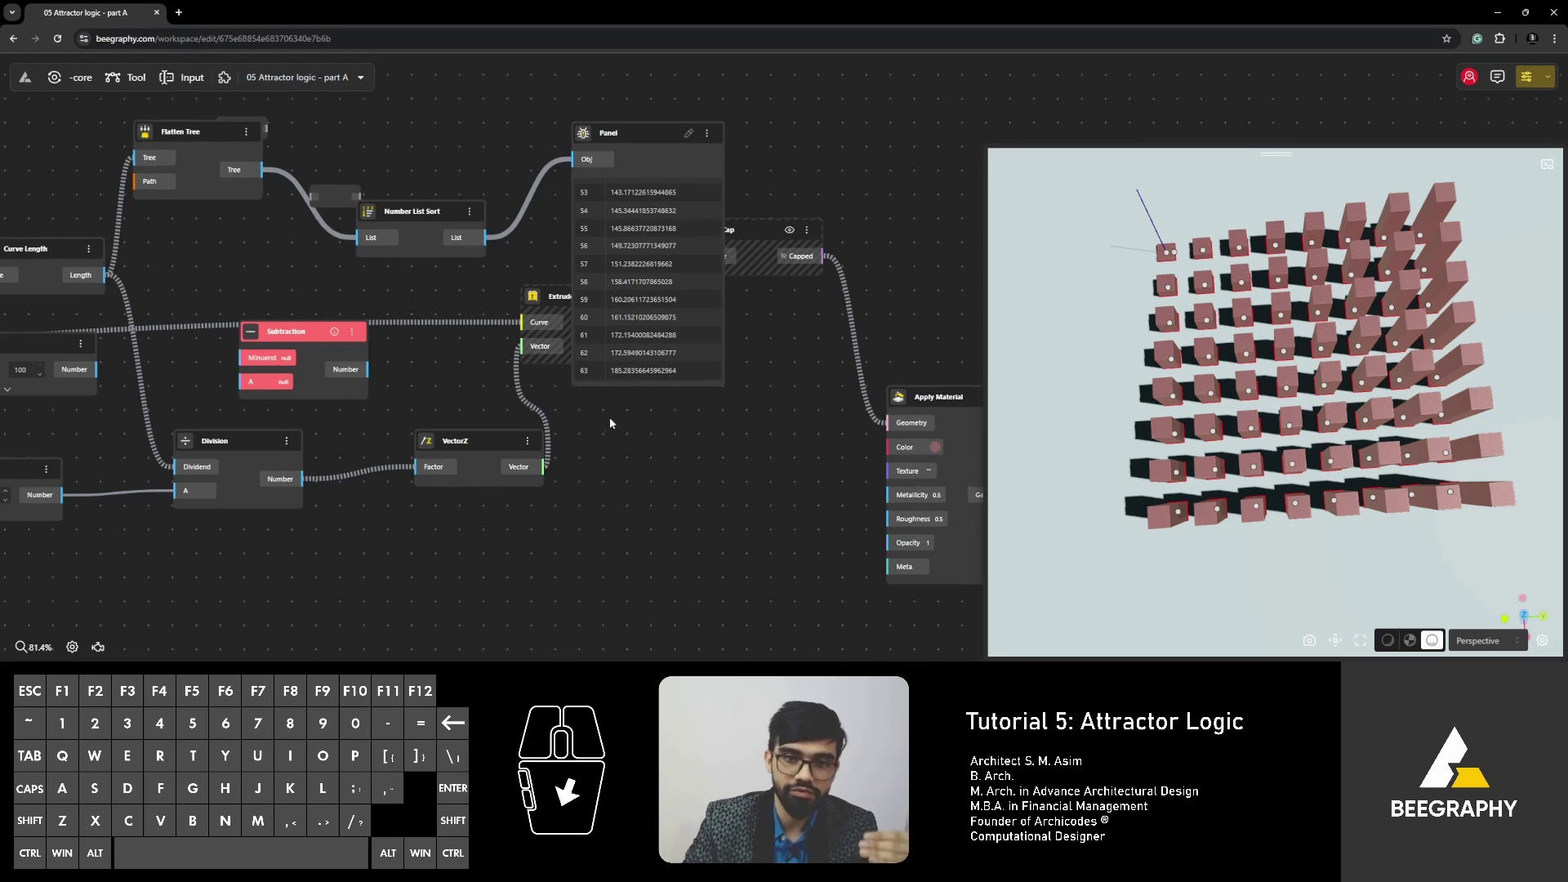
Set the maximum of the unconnected Range Input beside Subtraction to 200.
right_drag(153, 469, 459, 465)
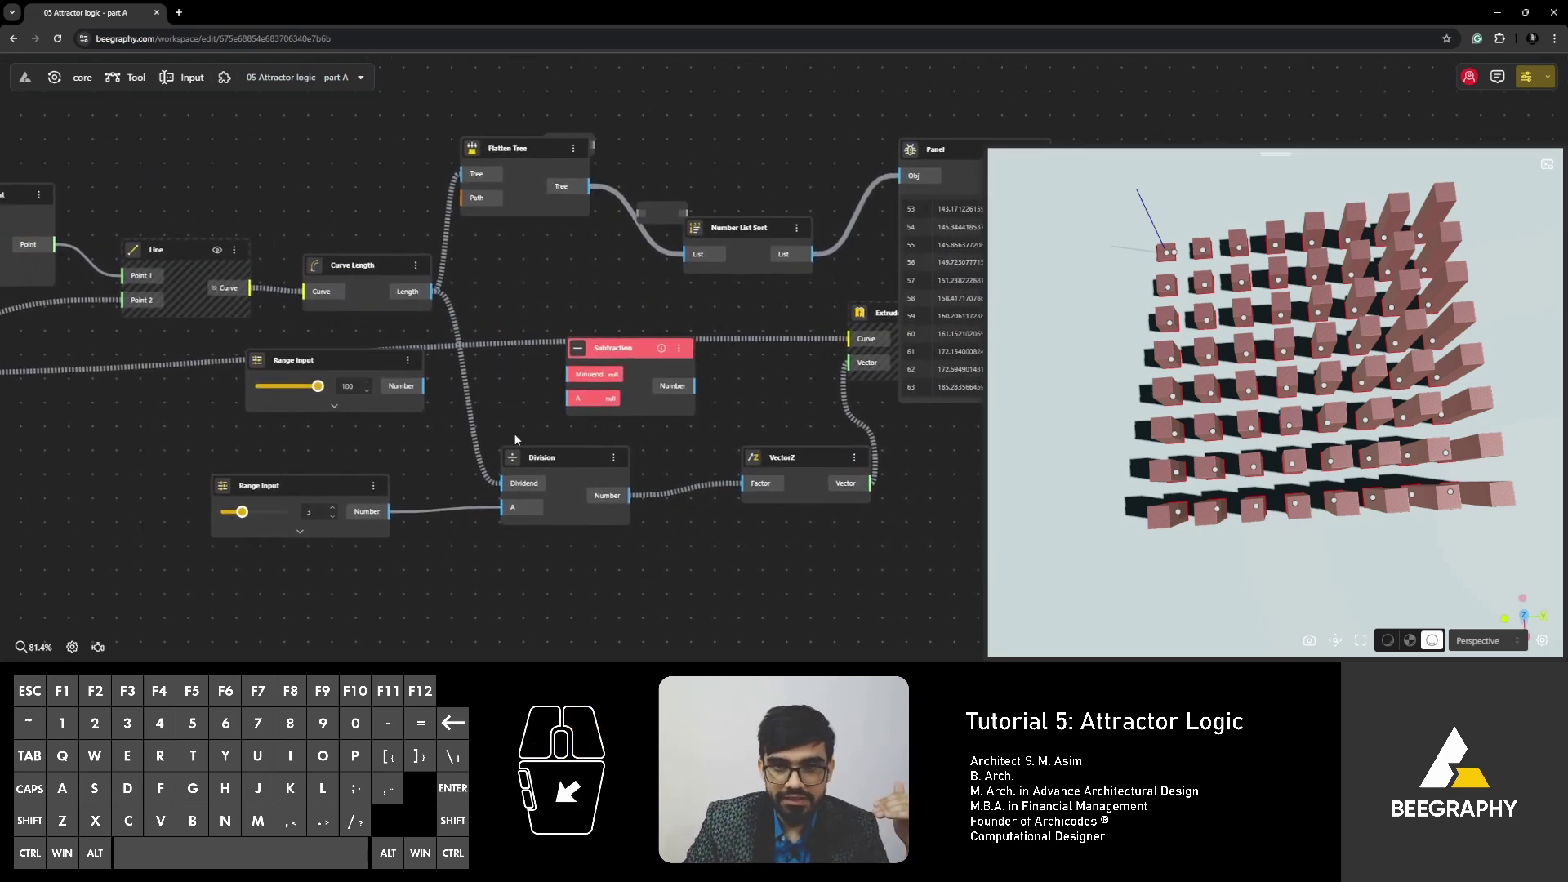
scroll(513, 432, up, 5)
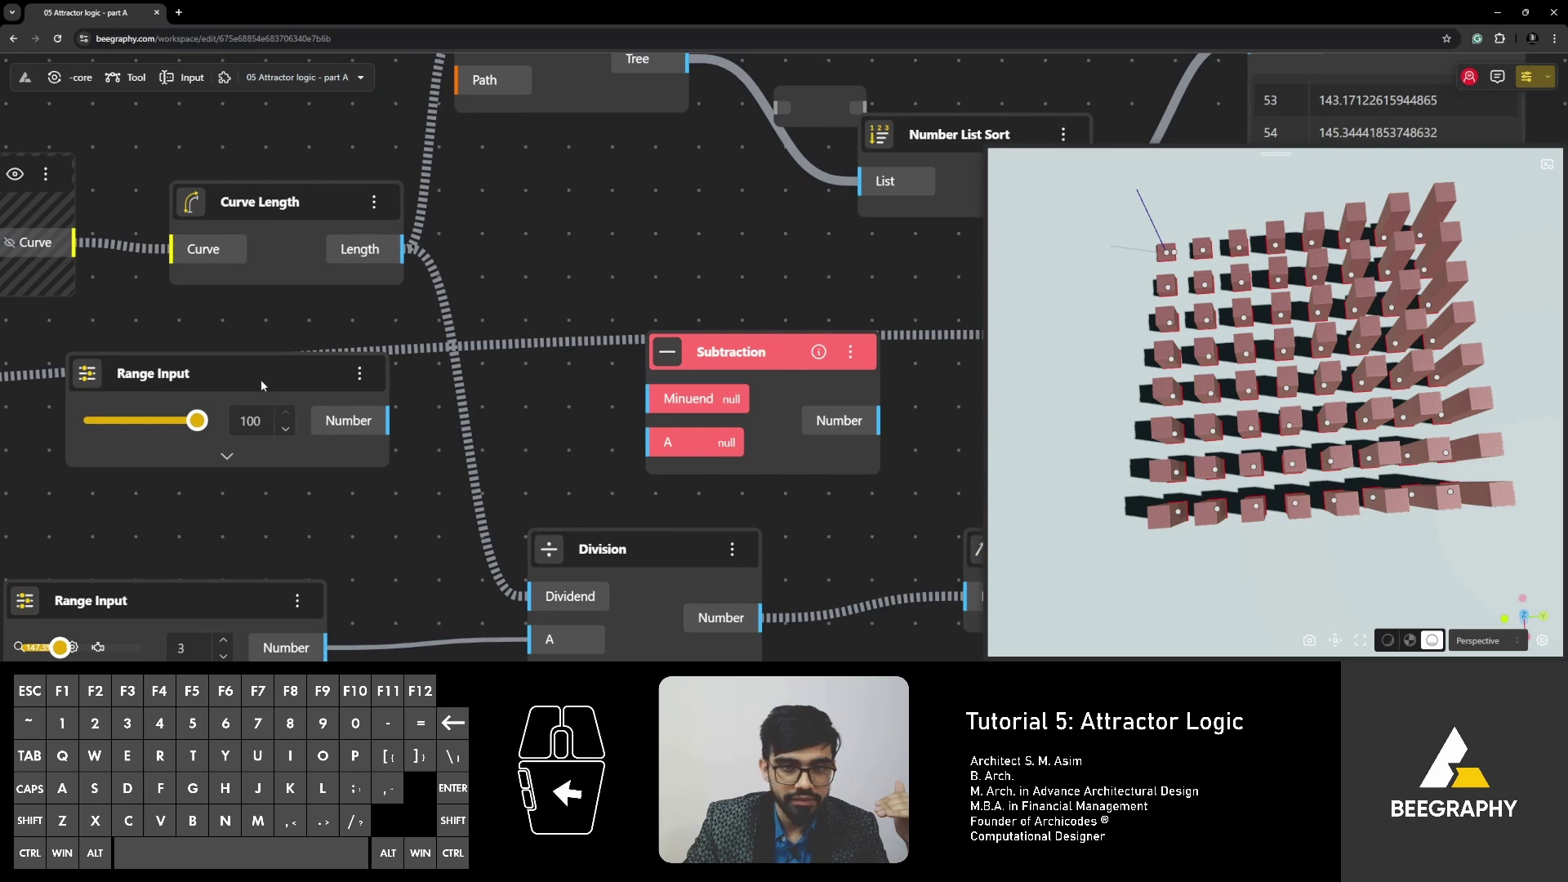
drag(253, 383, 336, 380)
double_click(228, 486)
click(200, 483)
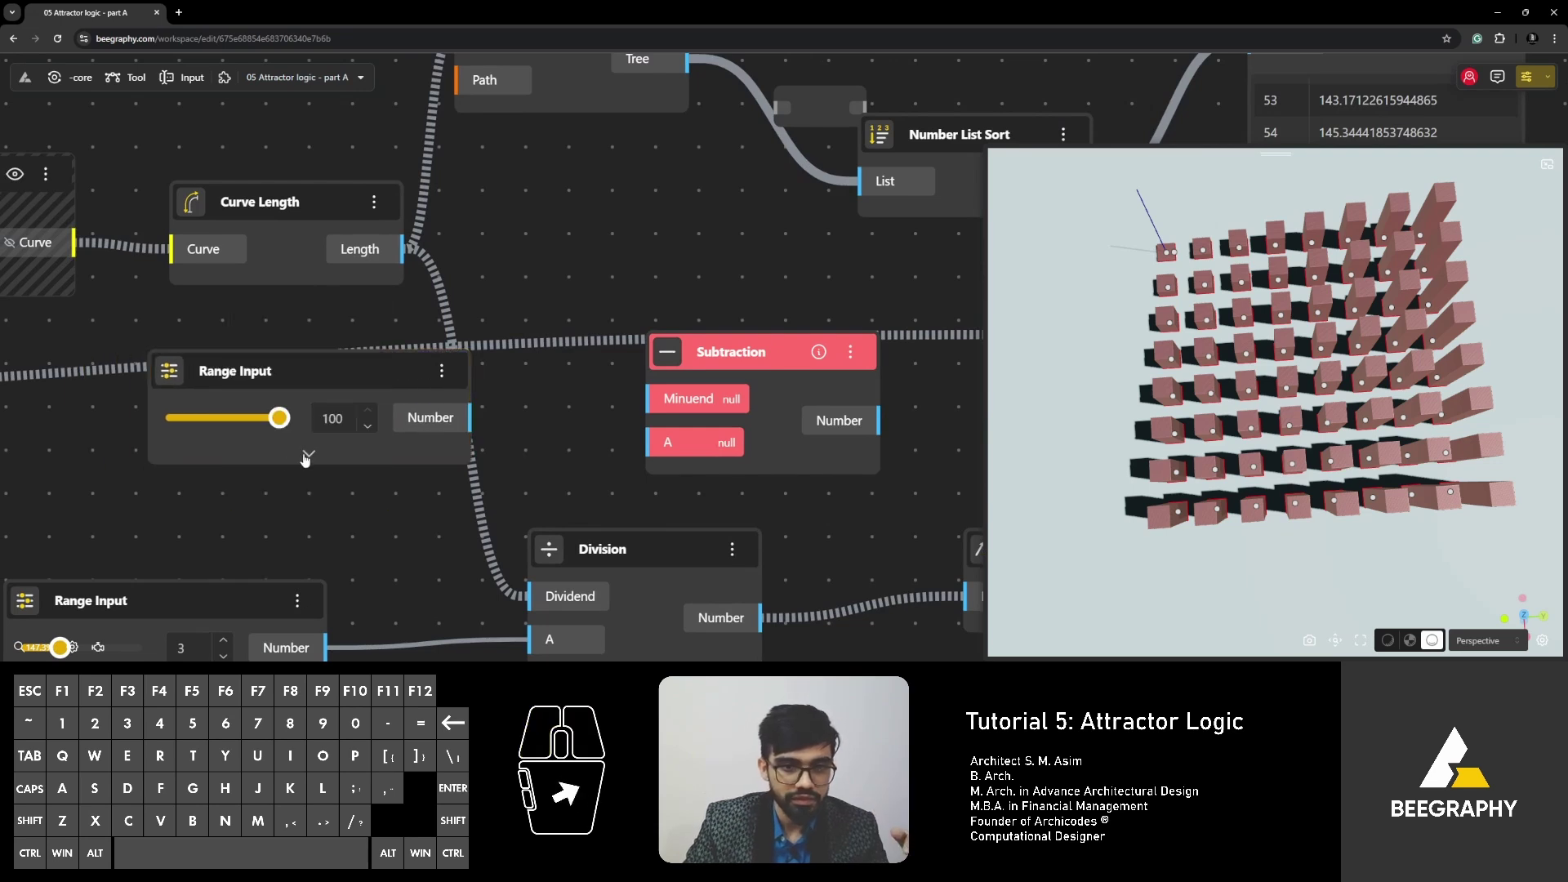
click(308, 455)
click(246, 512)
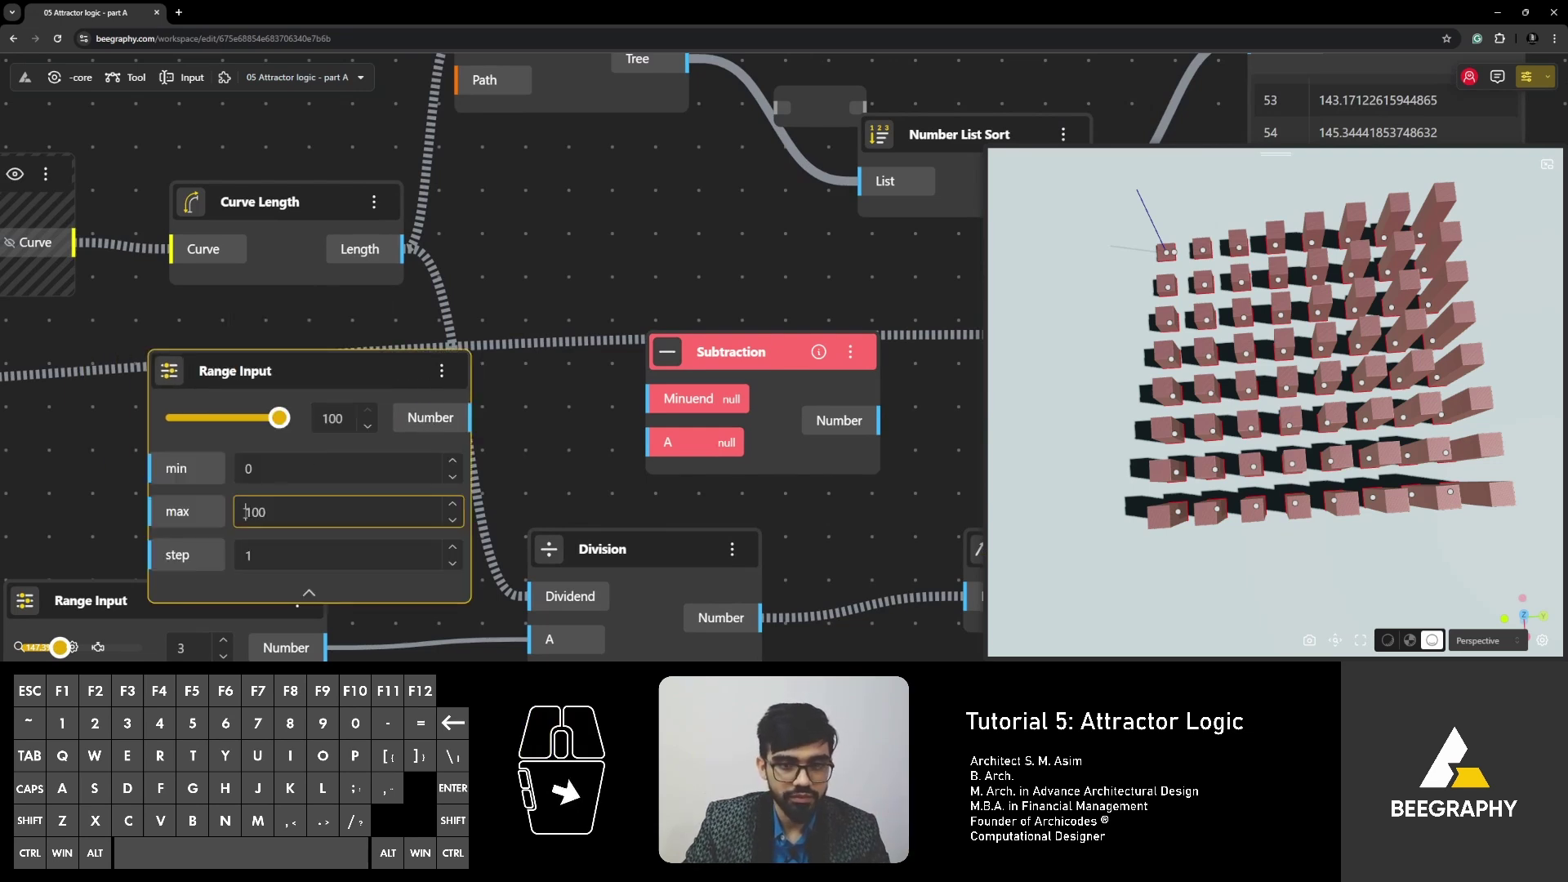
key(Delete)
key(Delete)
text(2)
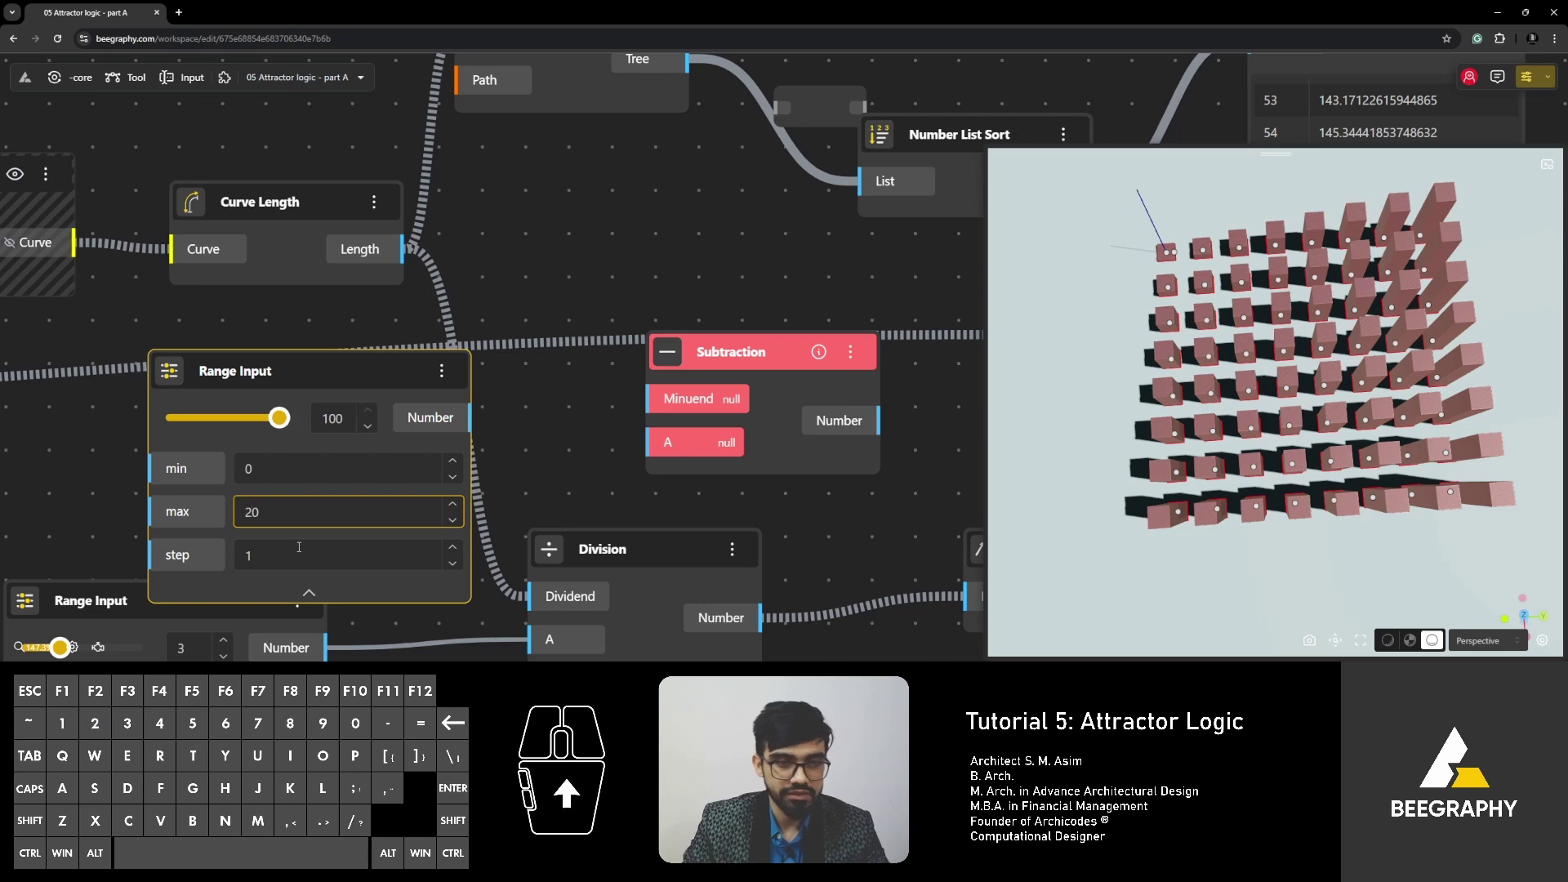
text(0)
click(75, 485)
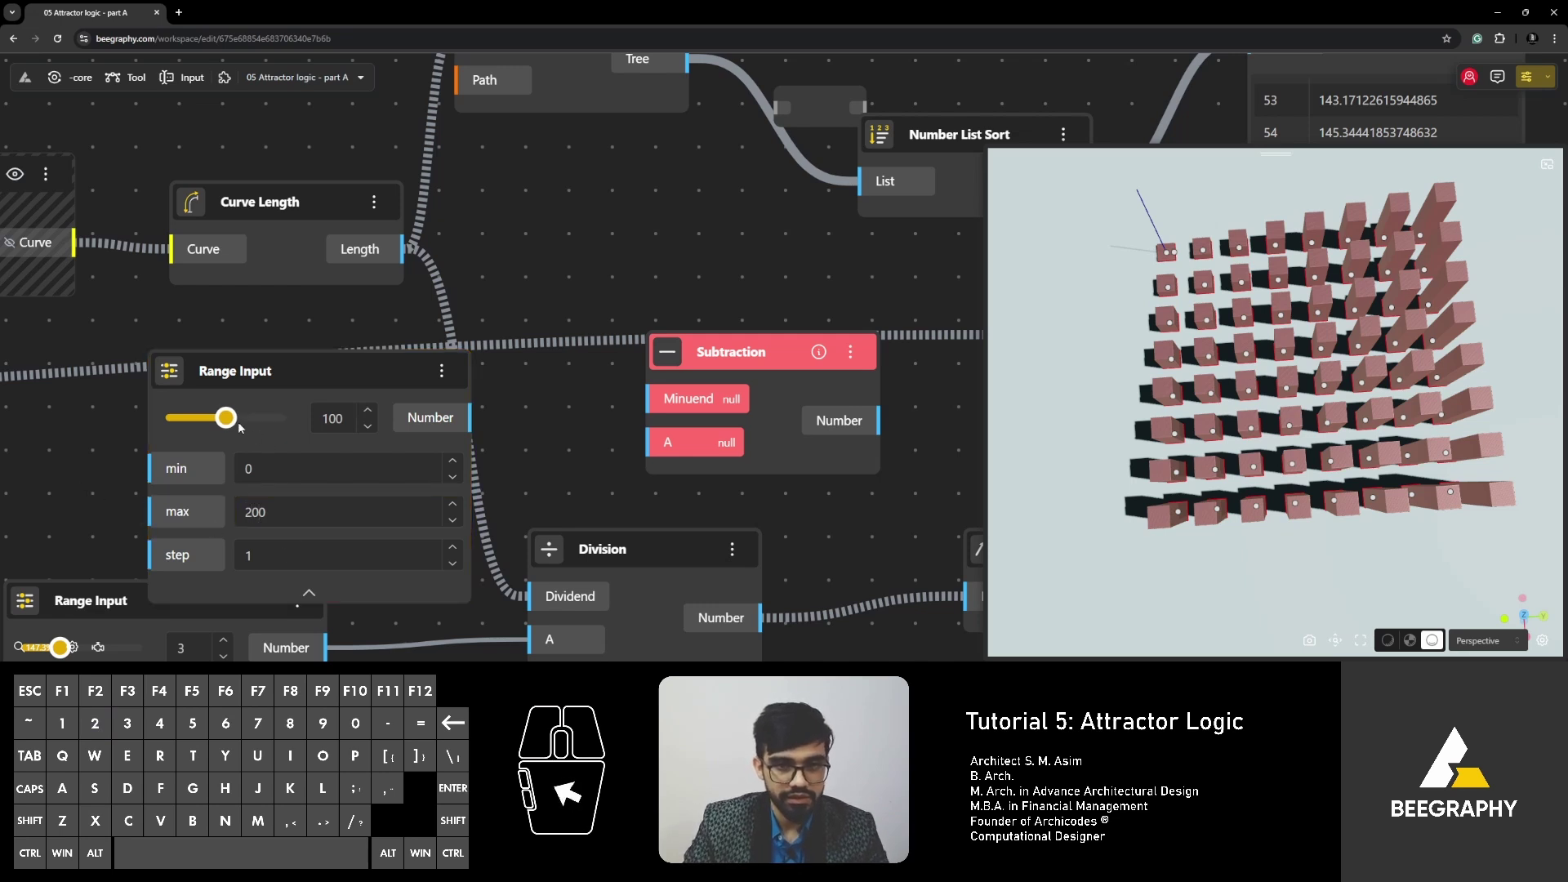
Set that Range Input's value to 200, connect its Number output to Subtraction's Minuend input, and collapse its settings.
drag(226, 417, 282, 418)
drag(470, 417, 659, 399)
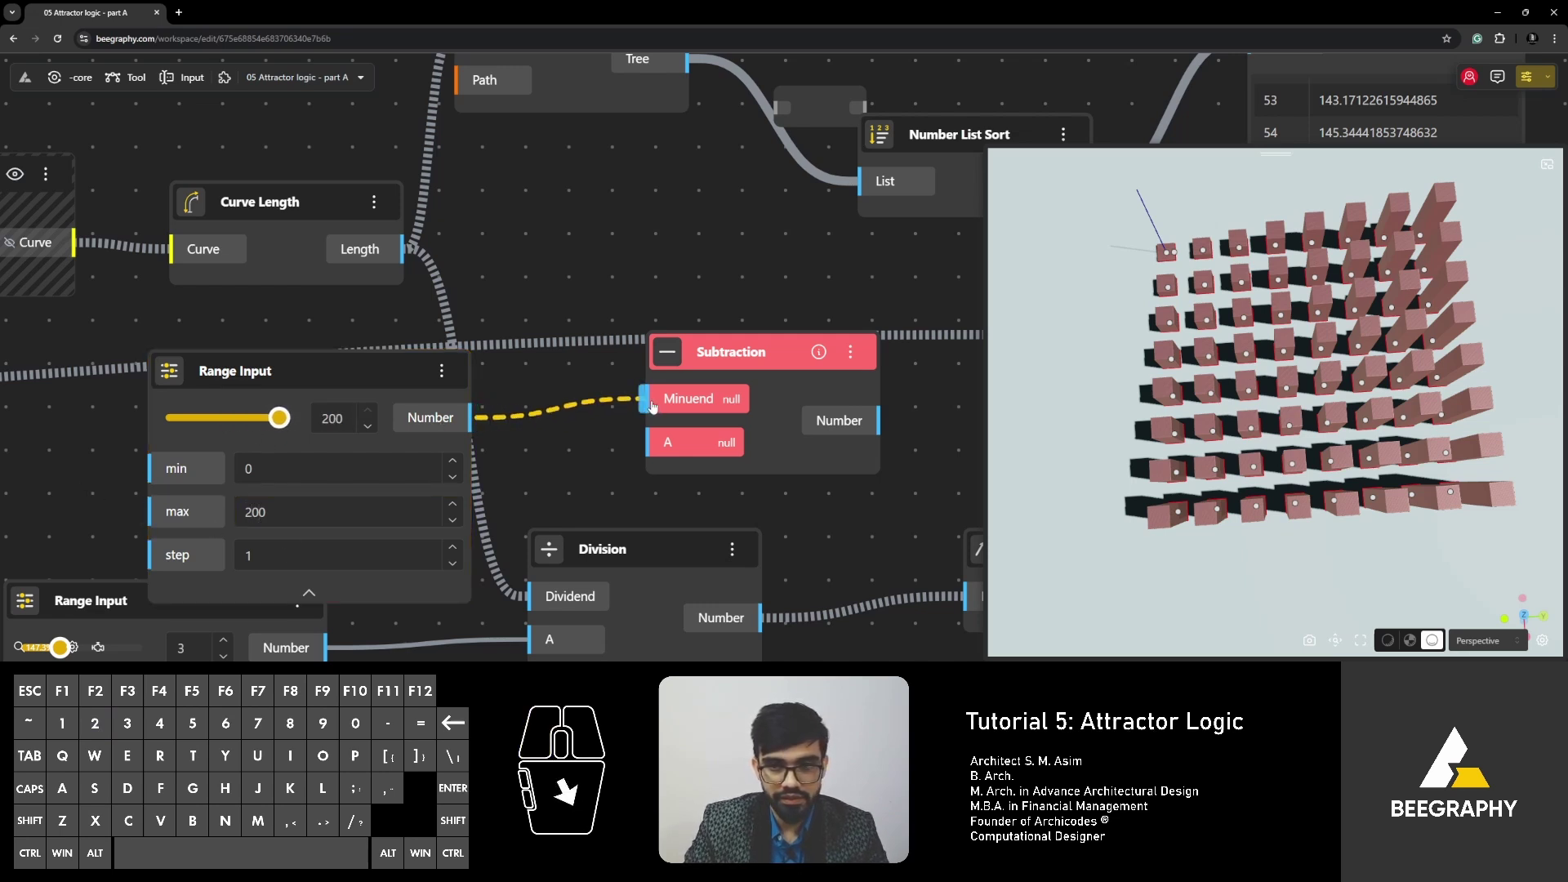
click(390, 371)
click(308, 592)
drag(570, 419, 436, 422)
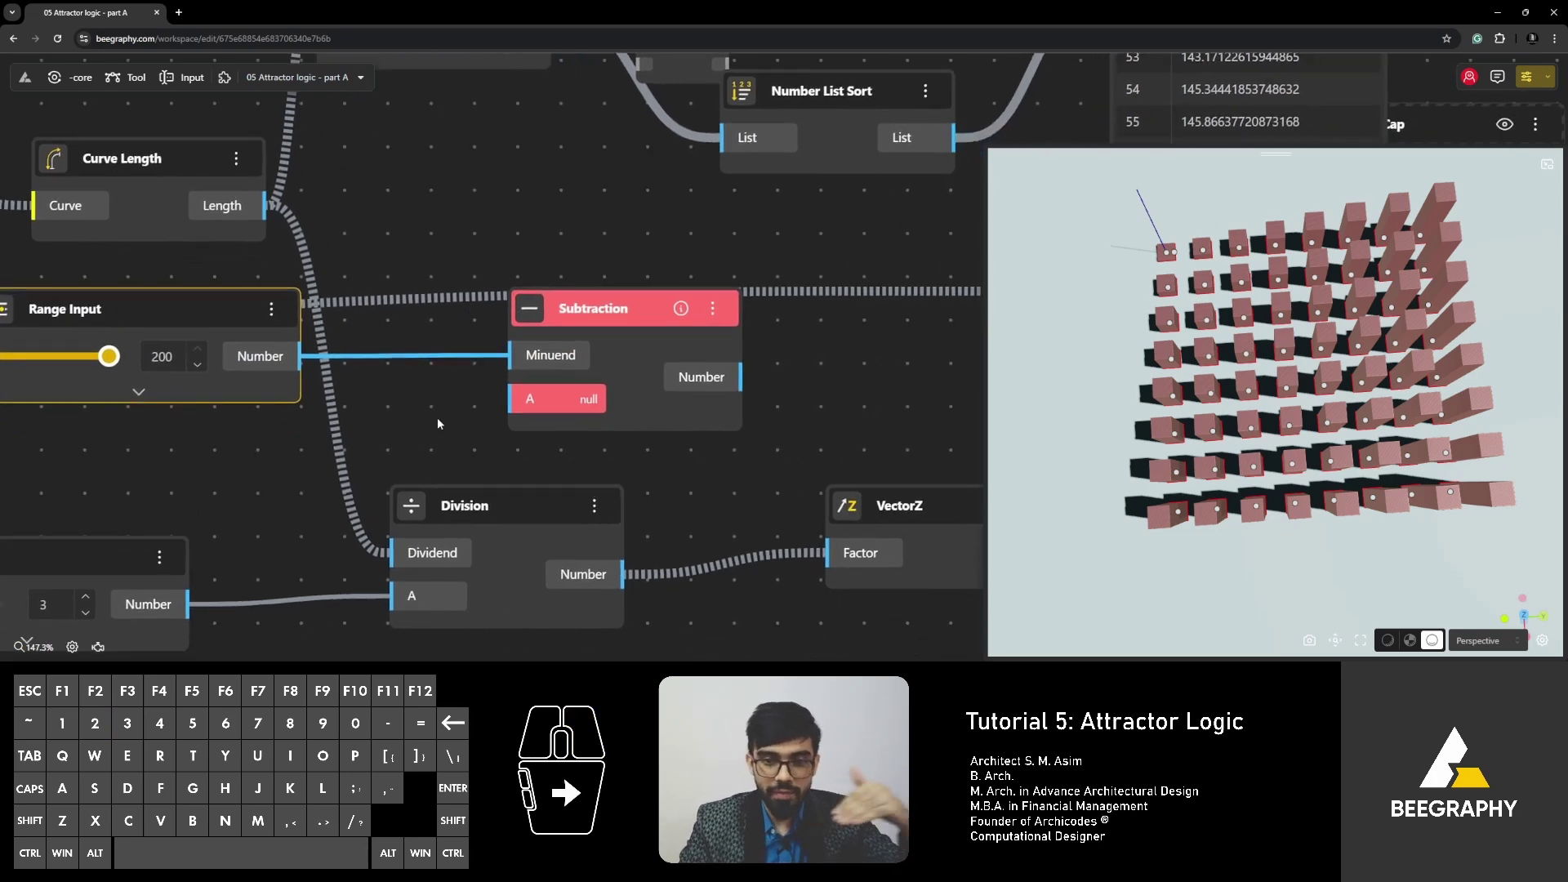
Connect Division's Number output to Subtraction's A input and Subtraction's Number output to VectorZ's Factor input.
drag(623, 574, 469, 510)
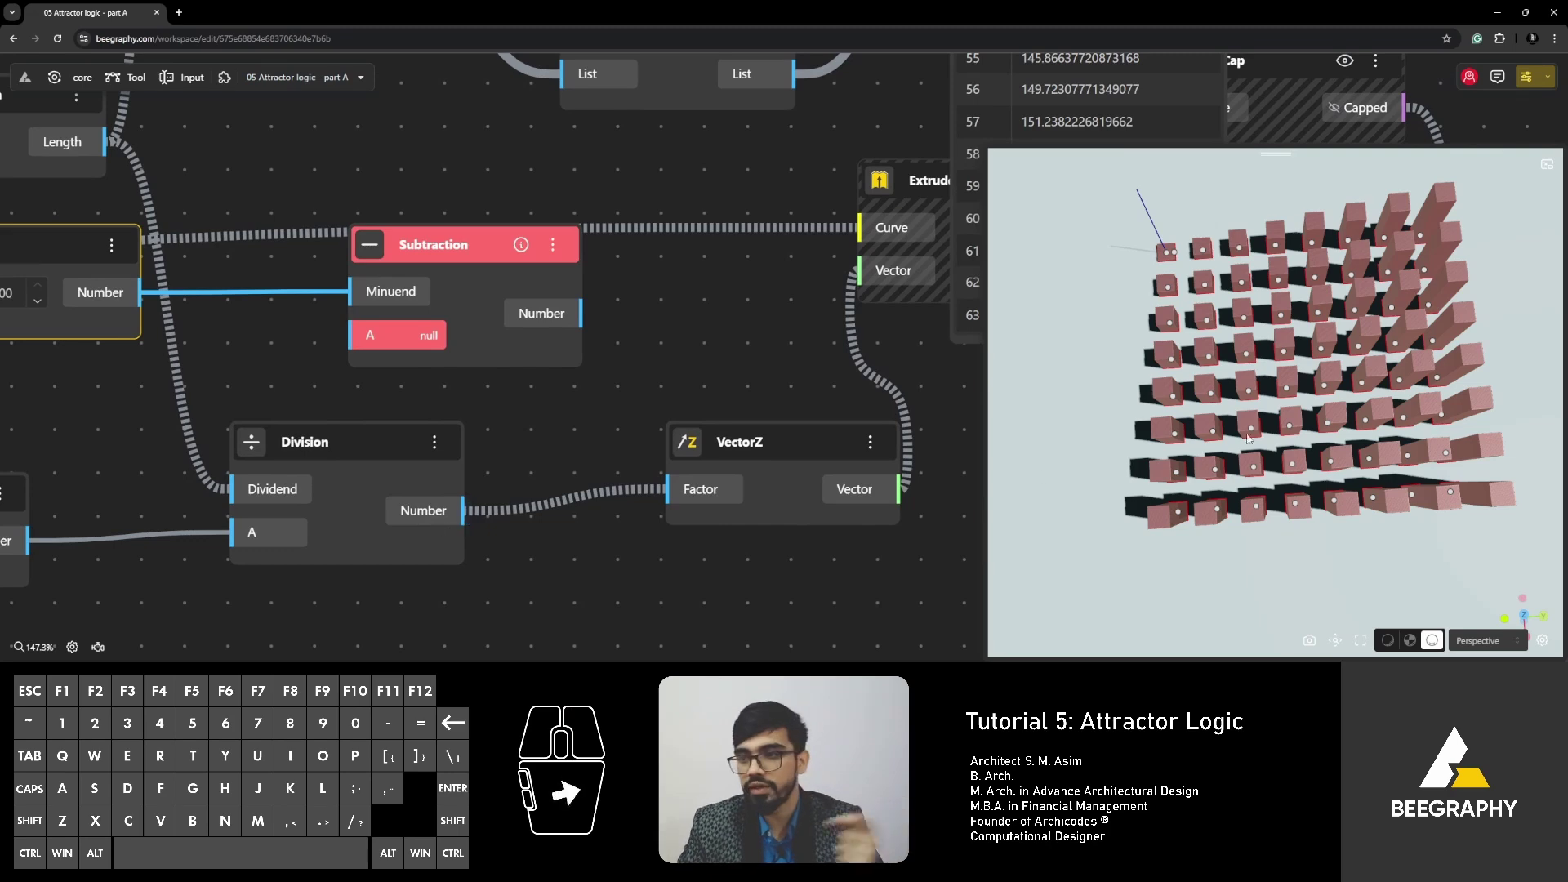
right_drag(1248, 439, 1212, 373)
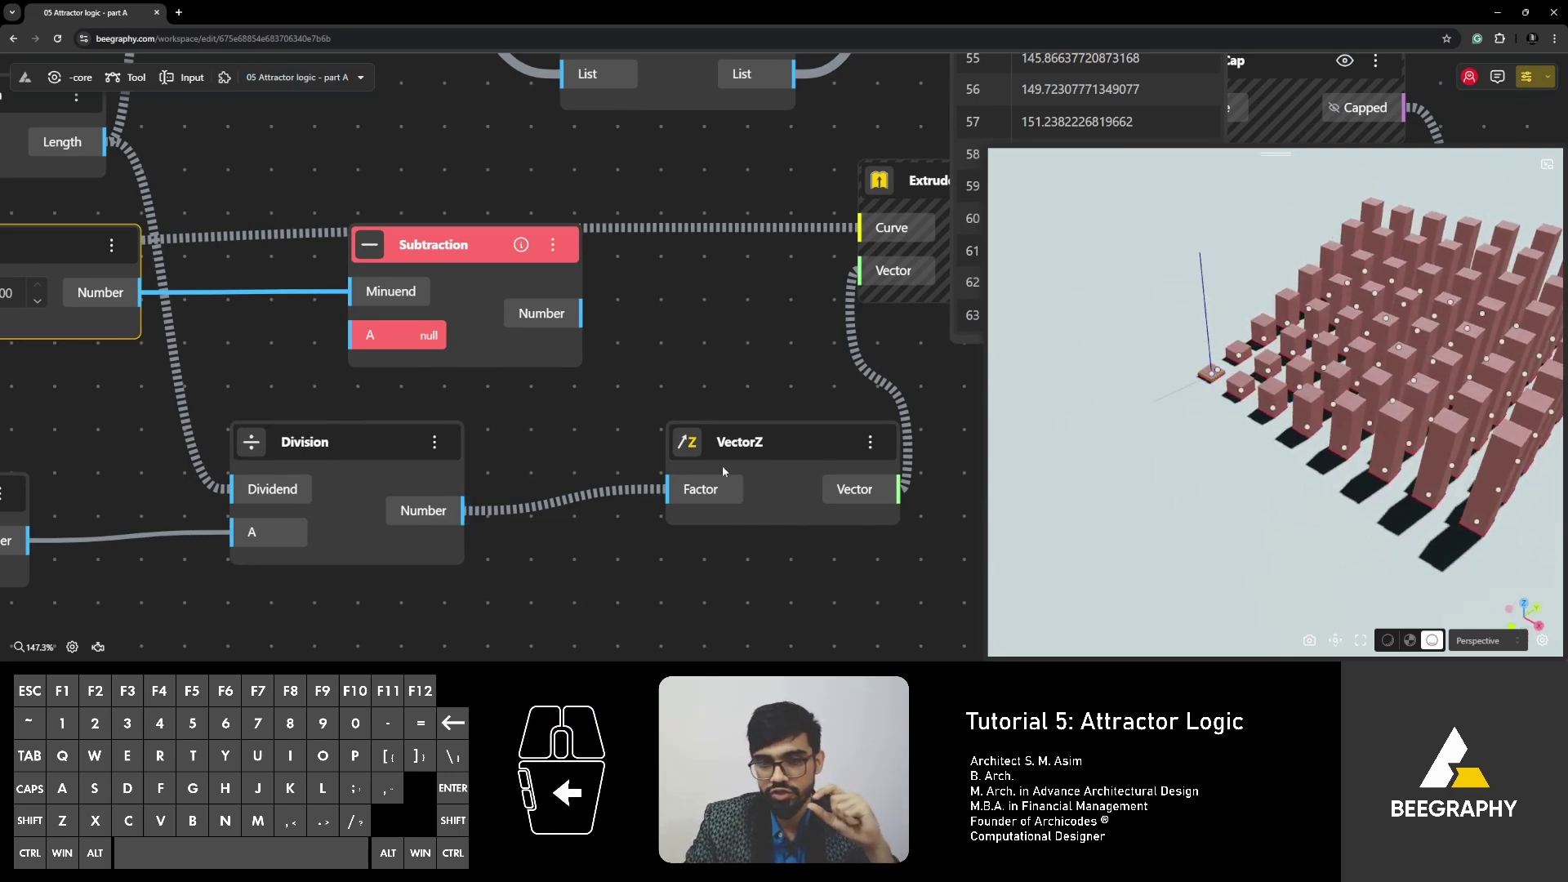
drag(466, 510, 351, 335)
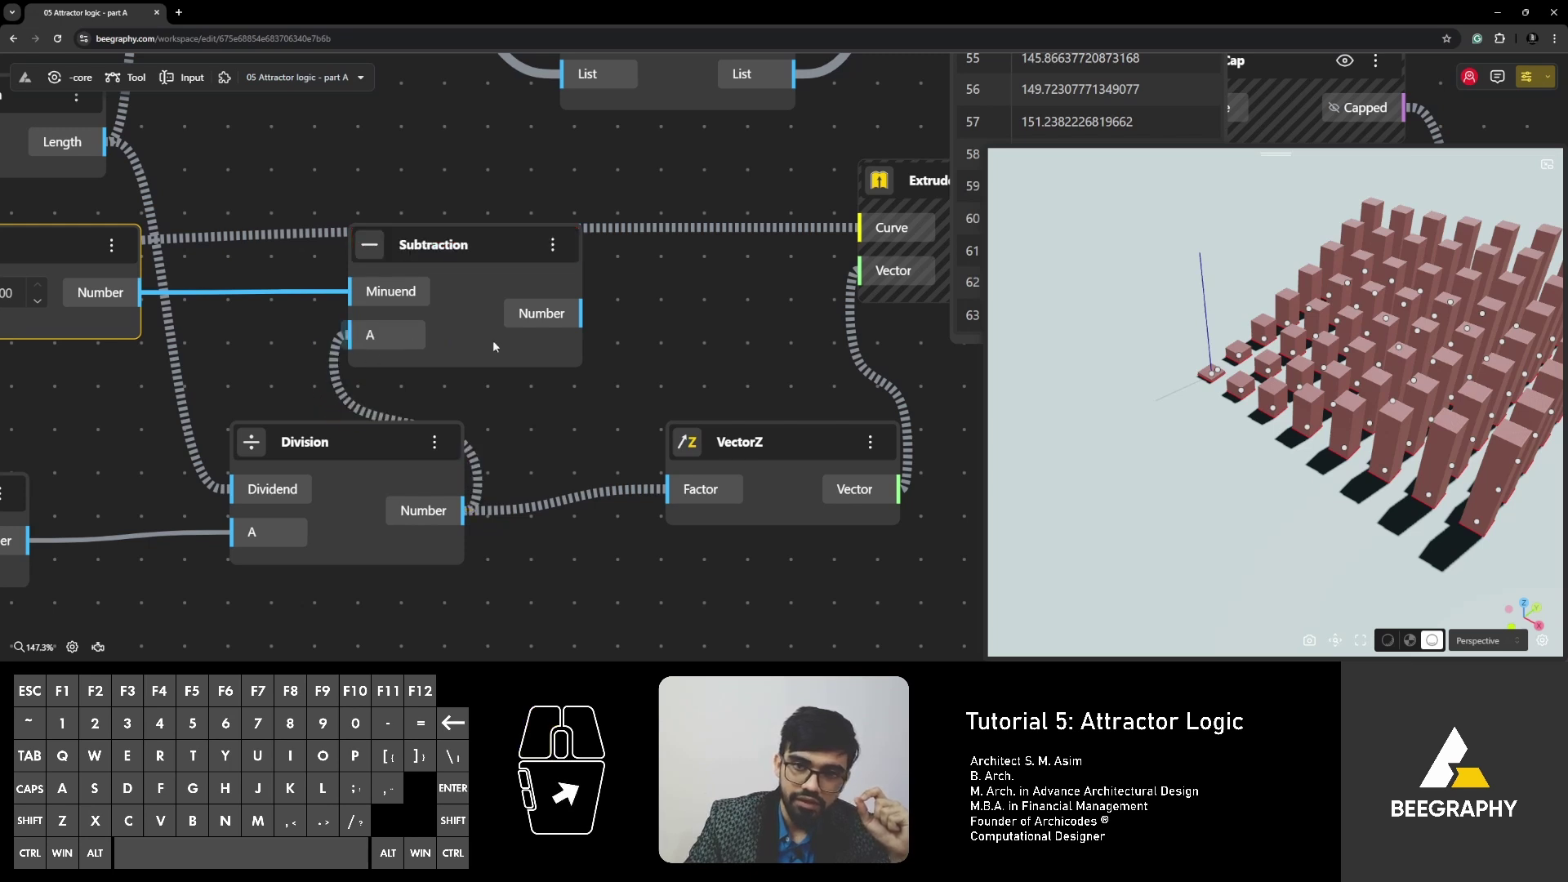
drag(565, 321, 665, 490)
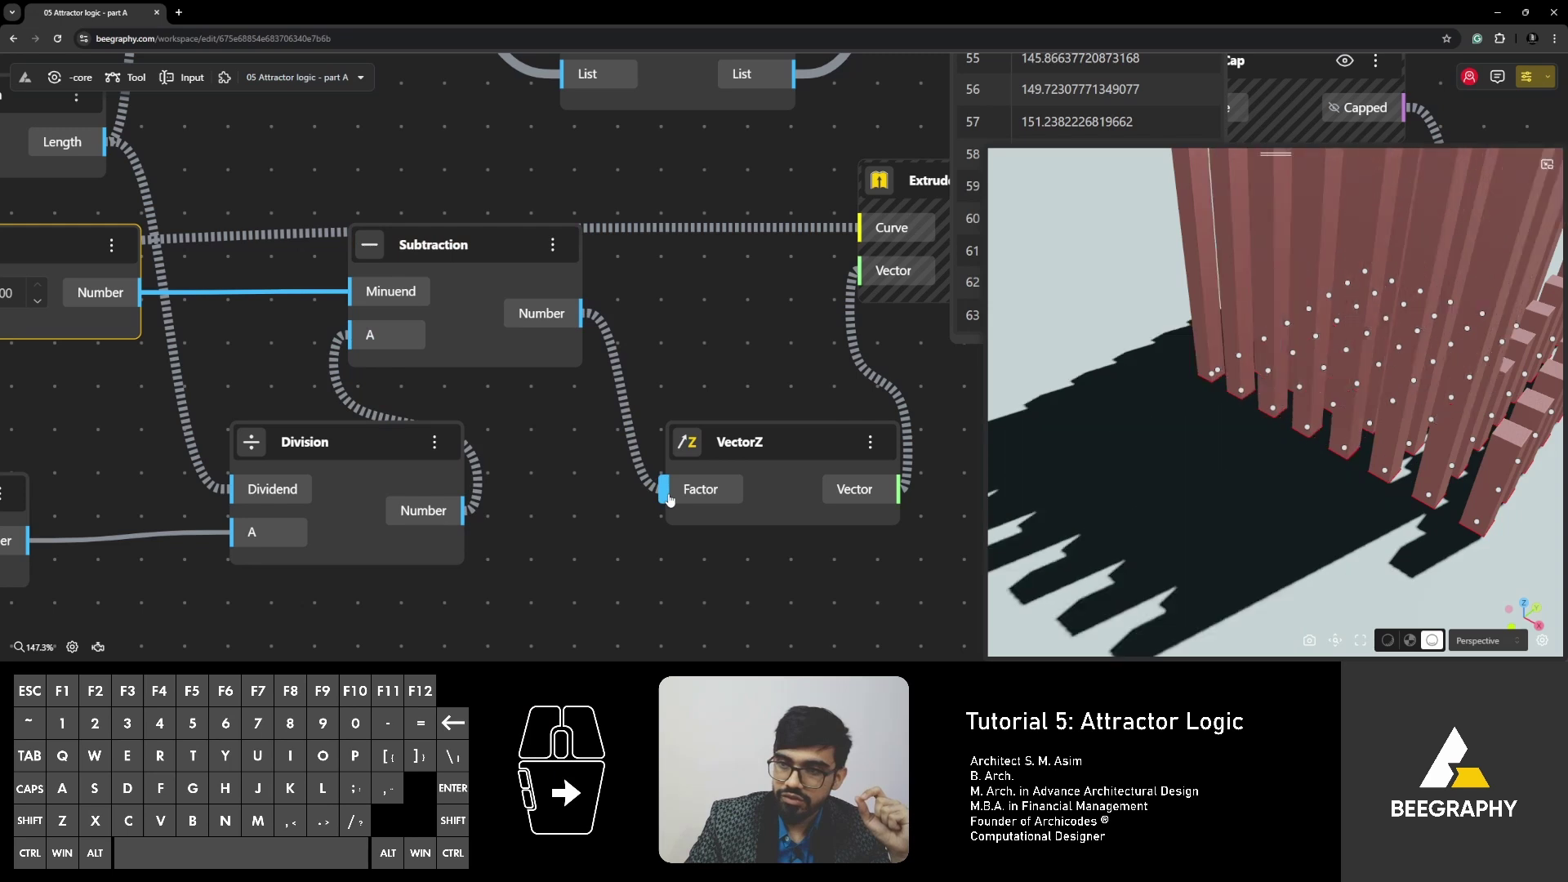
right_drag(1141, 478, 1057, 557)
drag(1057, 557, 1141, 517)
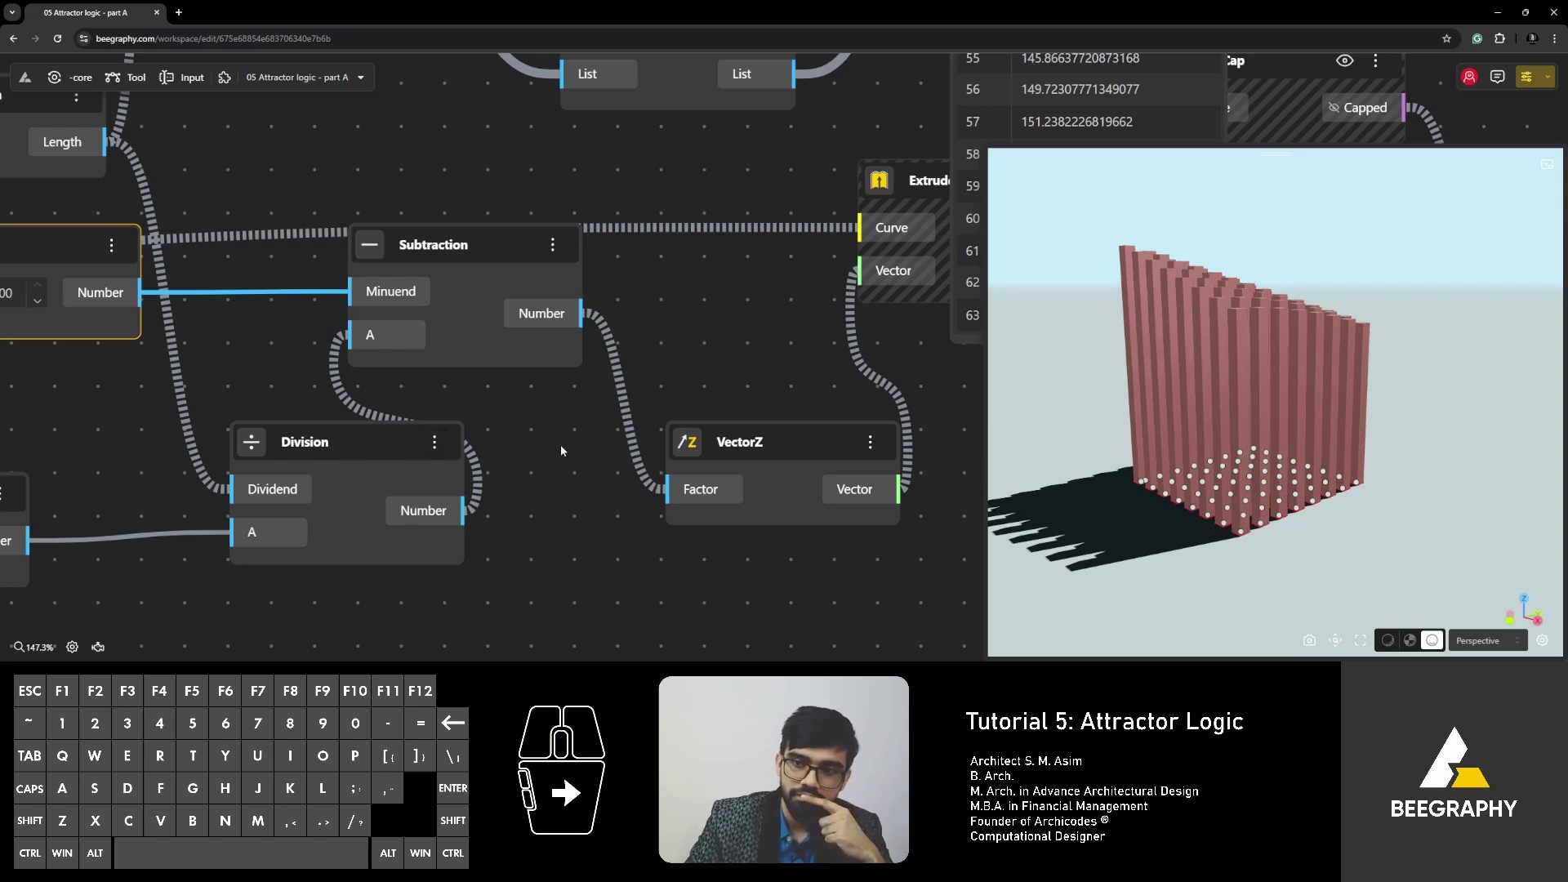
Replace Subtraction's A input with Curve Length's Length output and inspect the resulting extrusions from several angles.
drag(562, 450, 615, 451)
drag(391, 433, 646, 517)
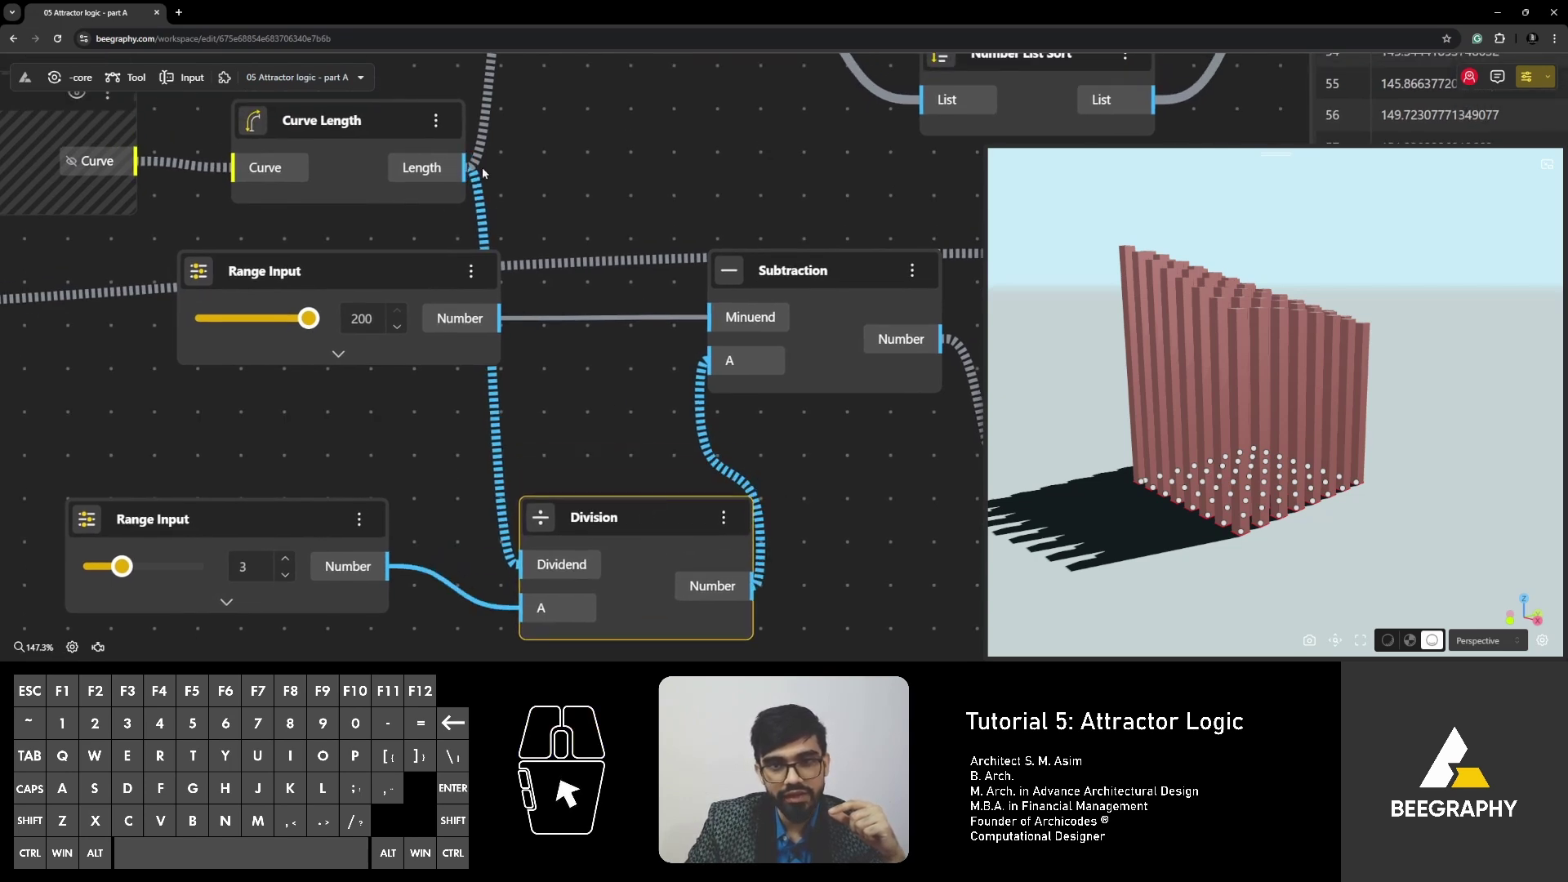
drag(466, 168, 727, 377)
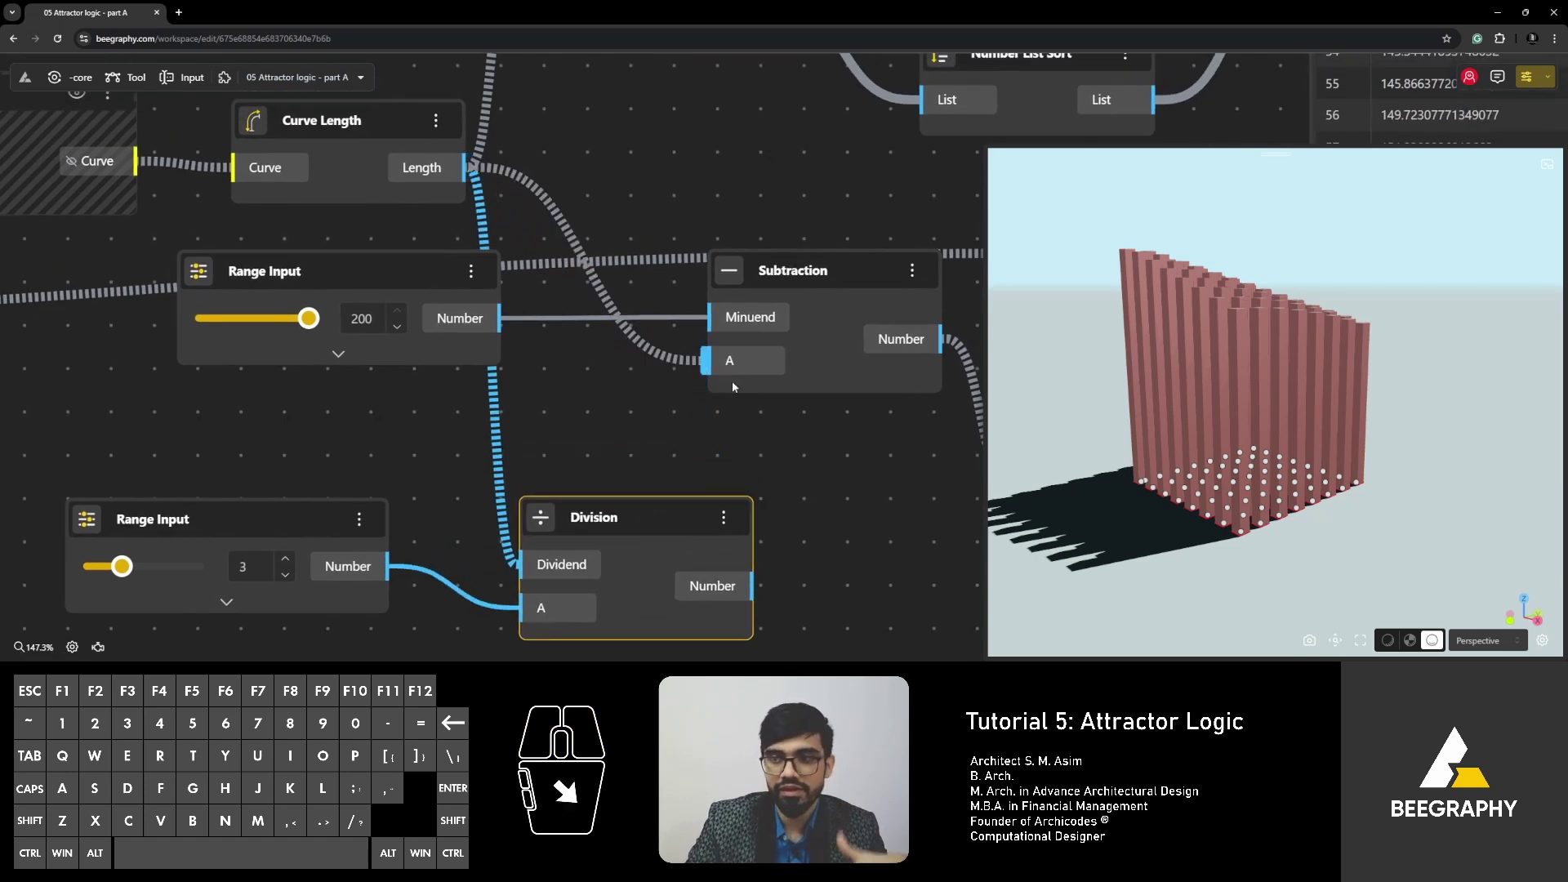
drag(1209, 498, 1272, 459)
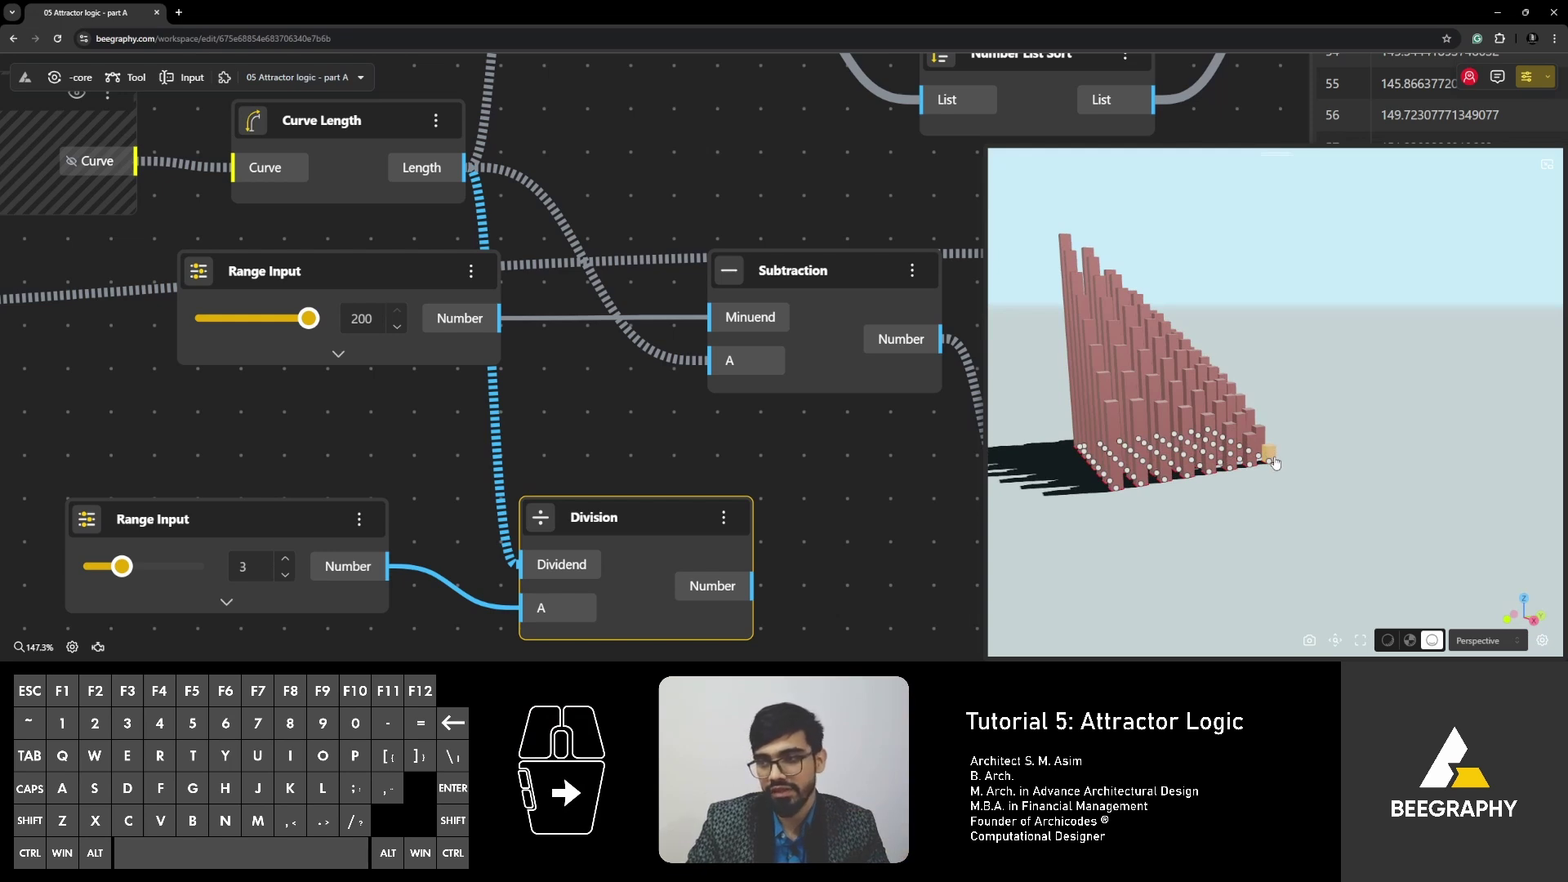
drag(1276, 463, 1217, 531)
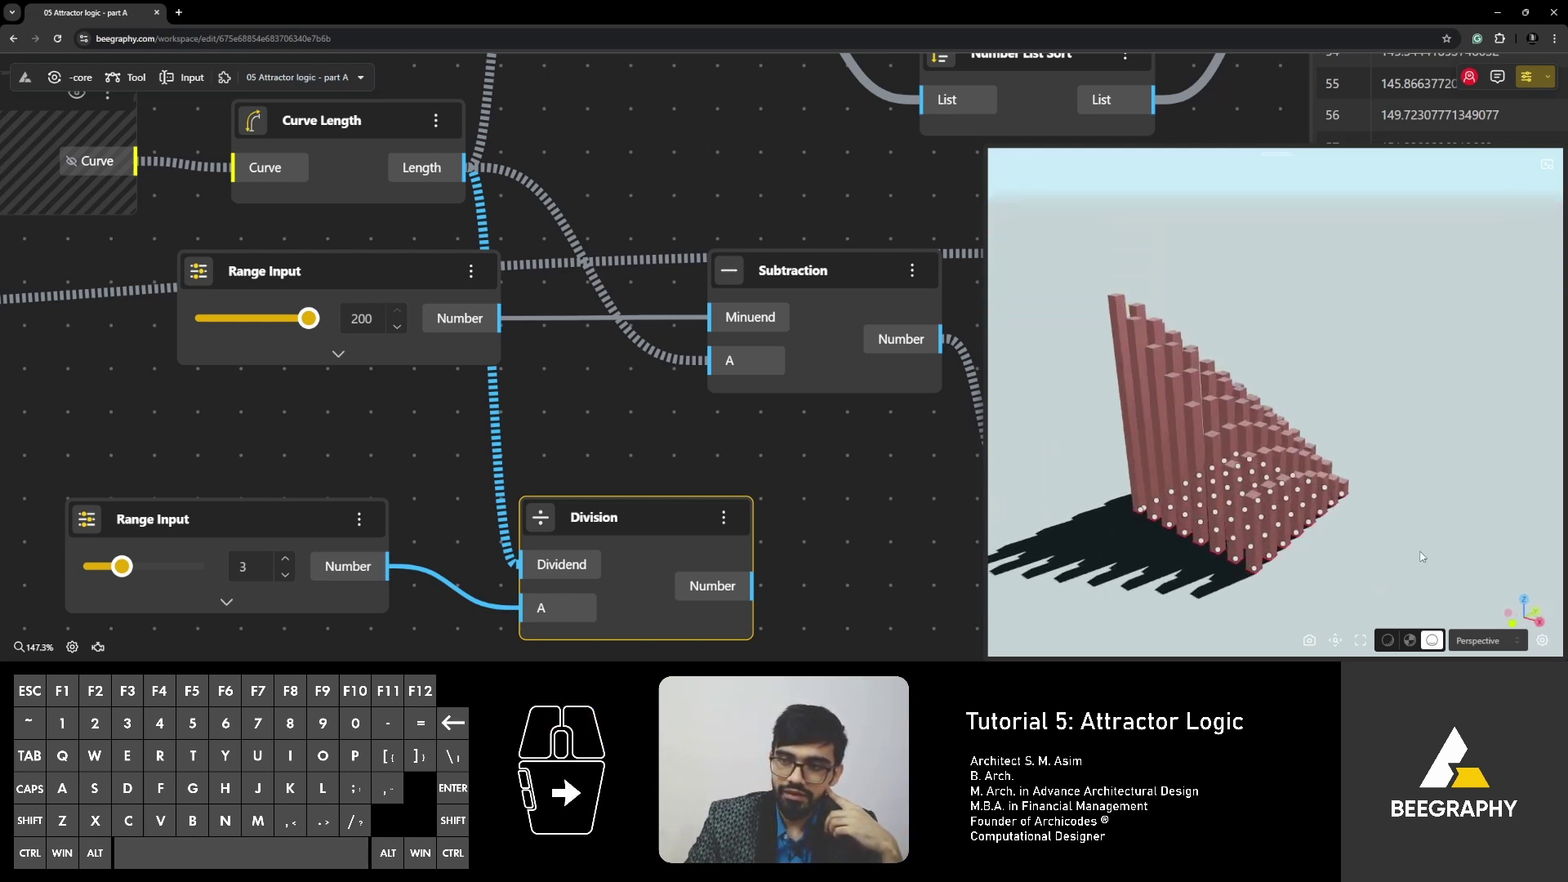
Shift the Range Input feeding Subtraction's Minuend slightly lower on the canvas.
drag(1422, 557, 1224, 575)
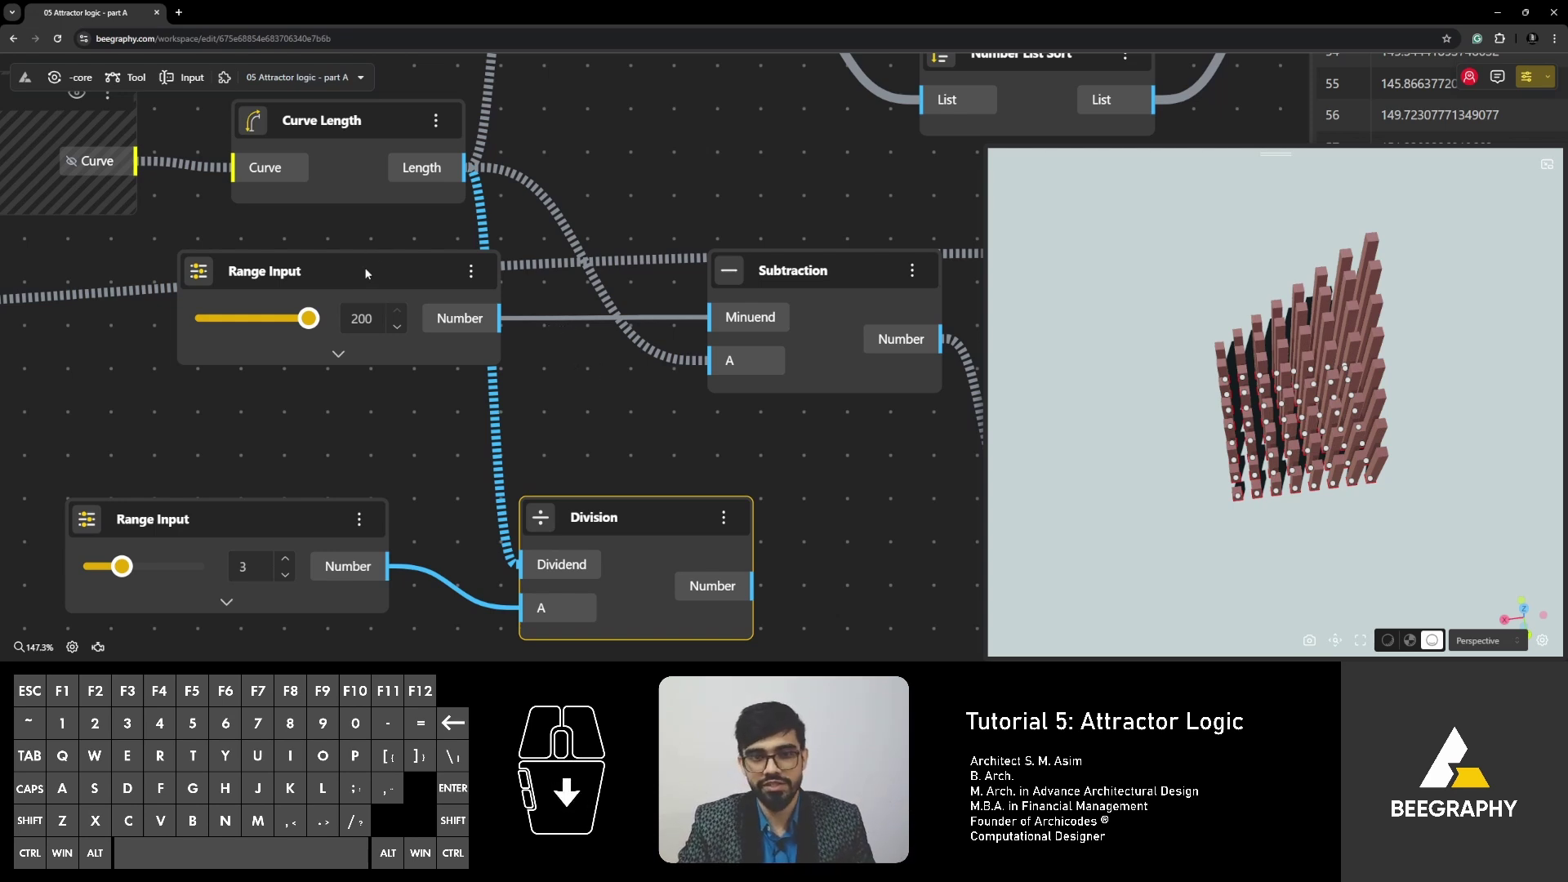
drag(366, 274, 371, 290)
click(627, 405)
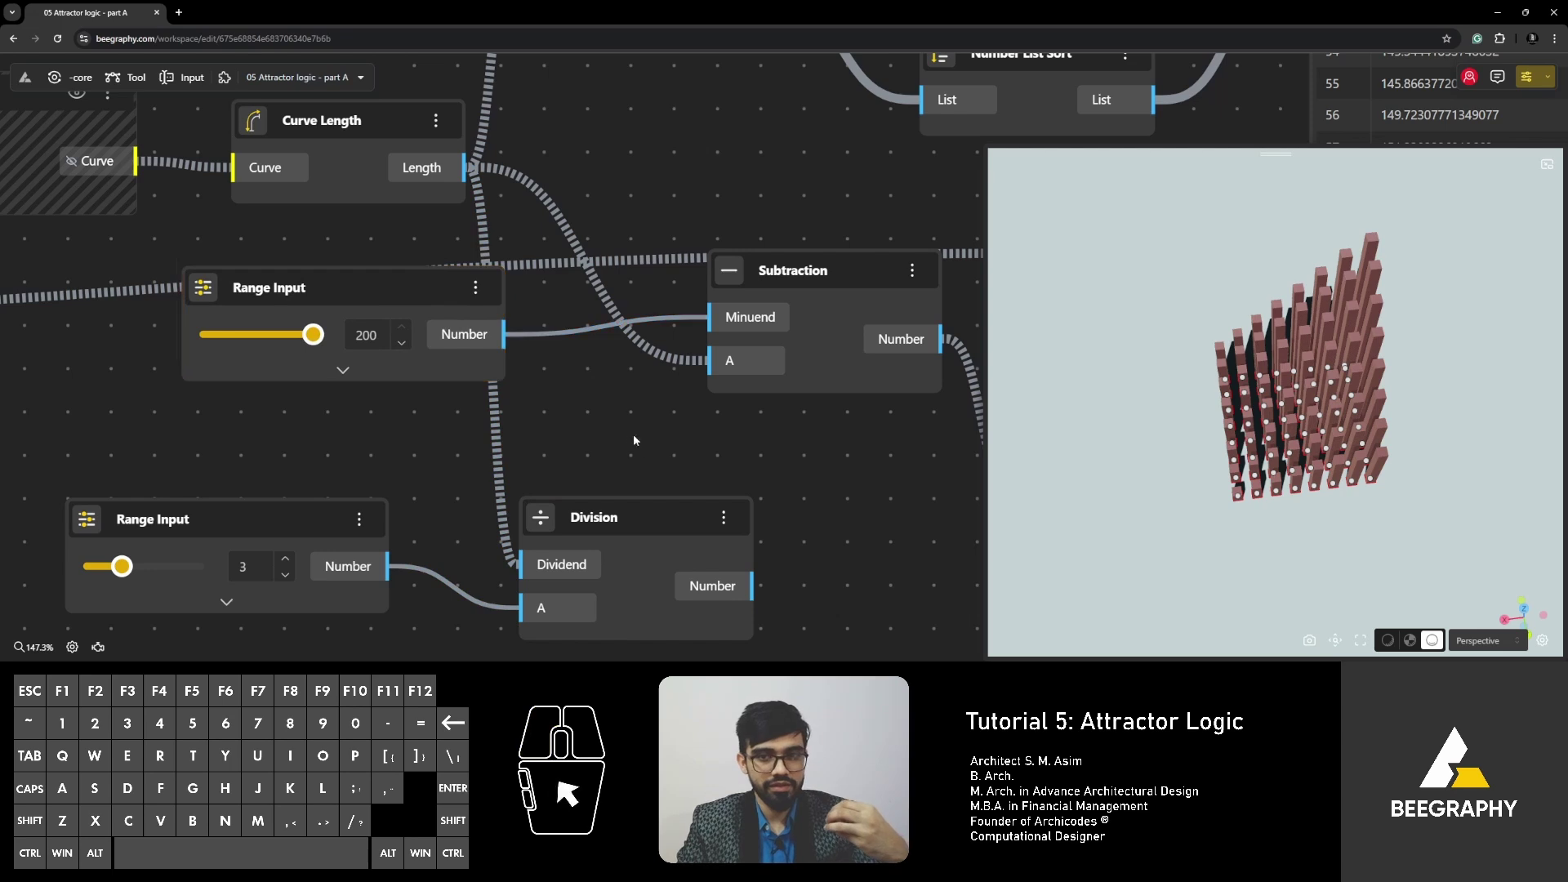
scroll(605, 465, up, 1)
drag(668, 250, 664, 312)
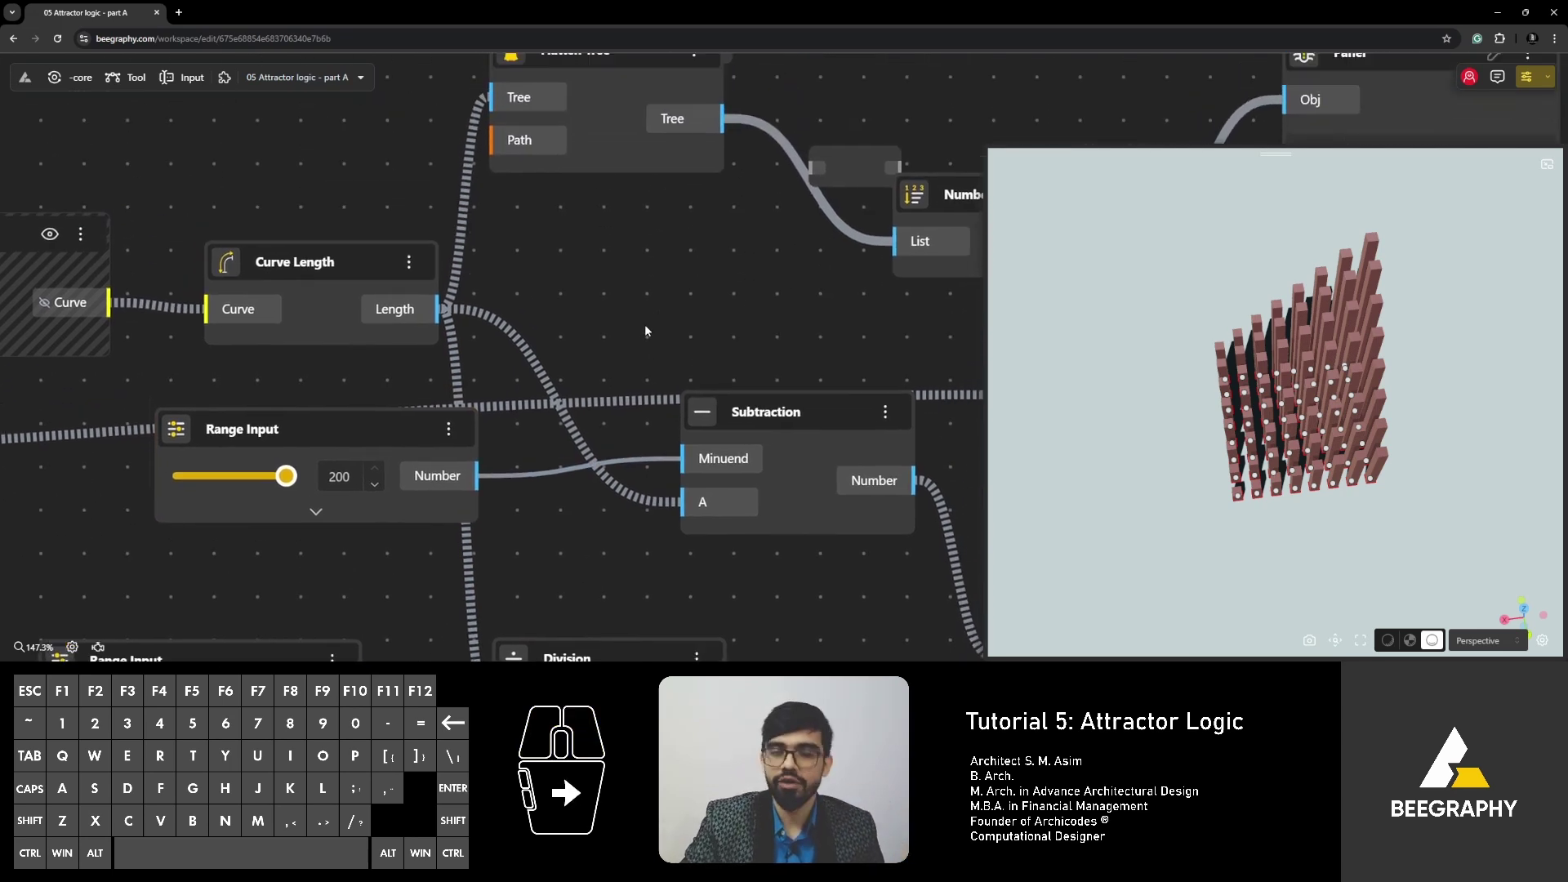
right_drag(629, 318, 568, 333)
right_drag(495, 436, 666, 365)
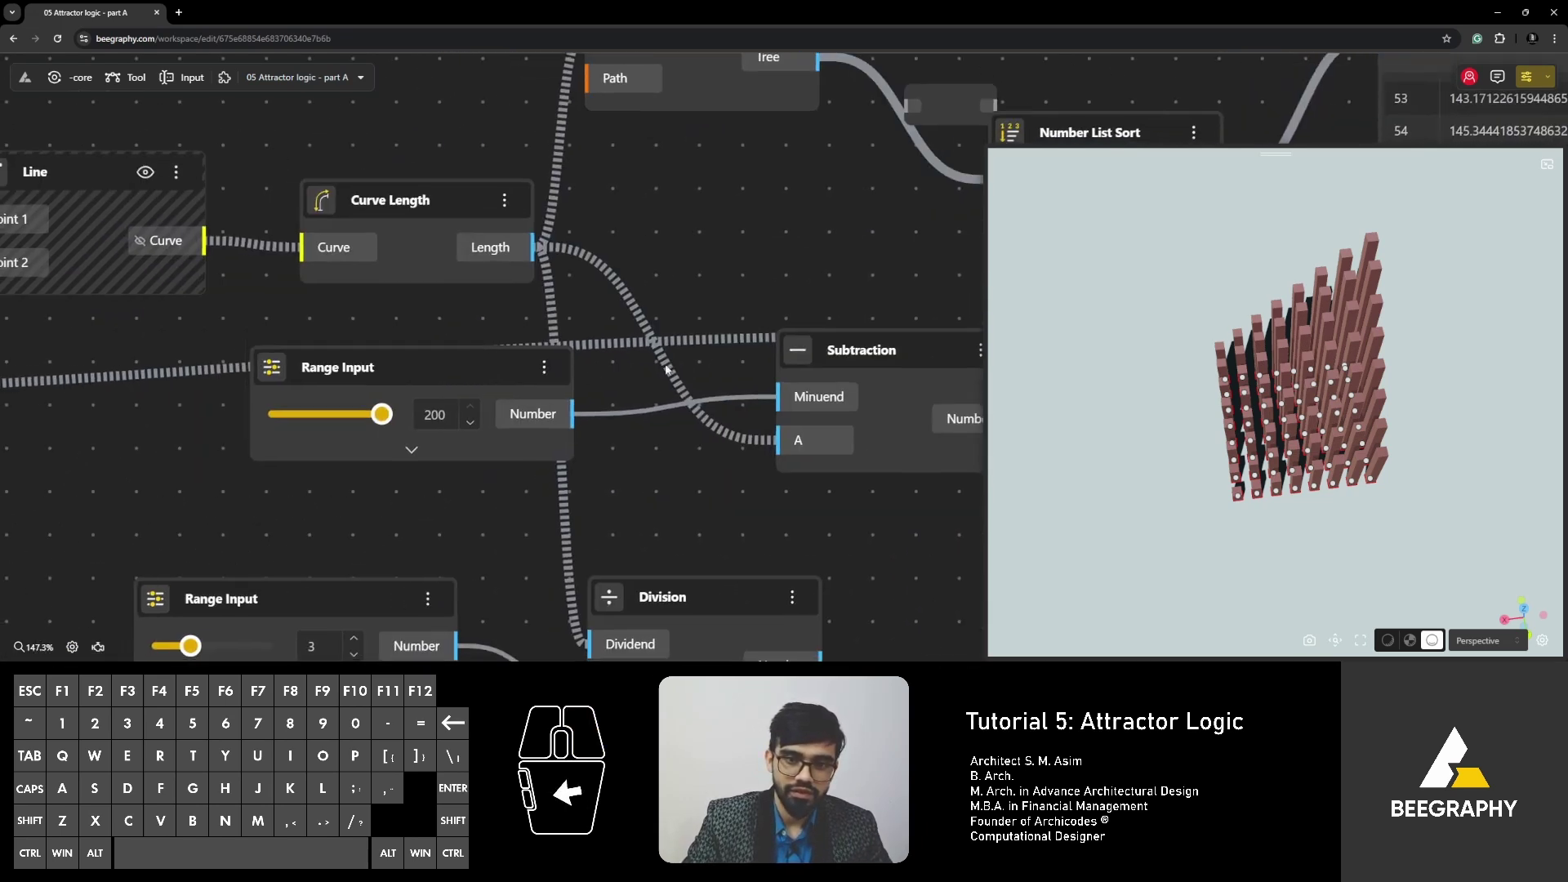
Lower the Range Input feeding Subtraction's Minuend to 148 and inspect the extrusions from the side.
drag(380, 412, 369, 415)
drag(1097, 448, 1198, 356)
drag(367, 418, 353, 415)
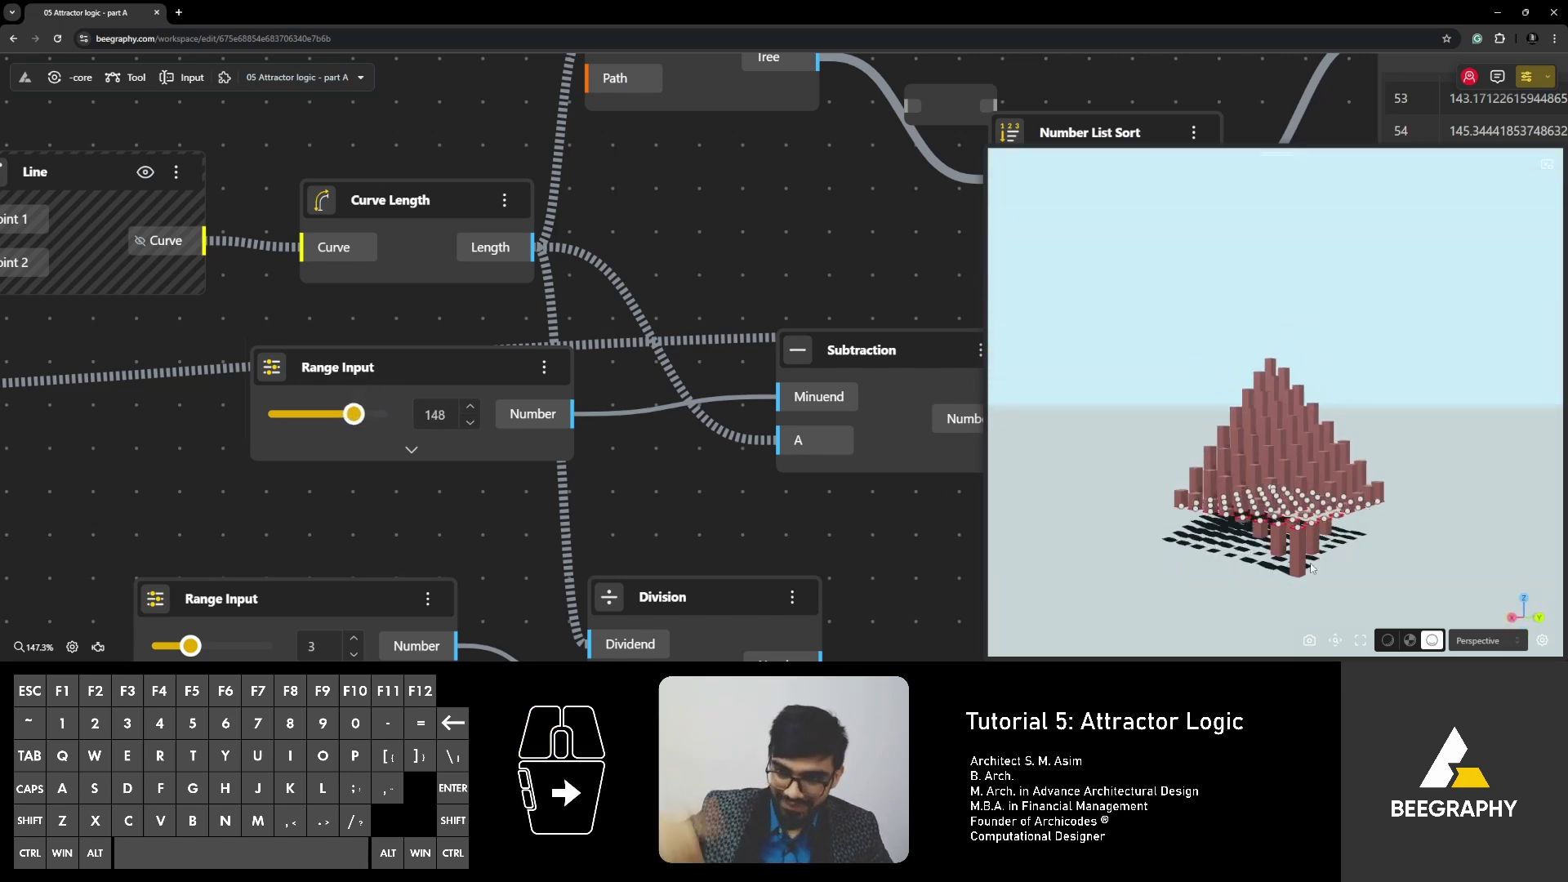
drag(1311, 569, 1244, 545)
Set the Range Input feeding Subtraction's Minuend back to 200.
scroll(714, 341, down, 3)
right_drag(610, 366, 374, 464)
right_drag(663, 374, 459, 413)
right_drag(596, 527, 596, 444)
scroll(789, 441, up, 3)
scroll(778, 435, down, 3)
right_drag(514, 345, 947, 314)
scroll(482, 397, up, 3)
drag(467, 425, 504, 427)
scroll(727, 365, down, 2)
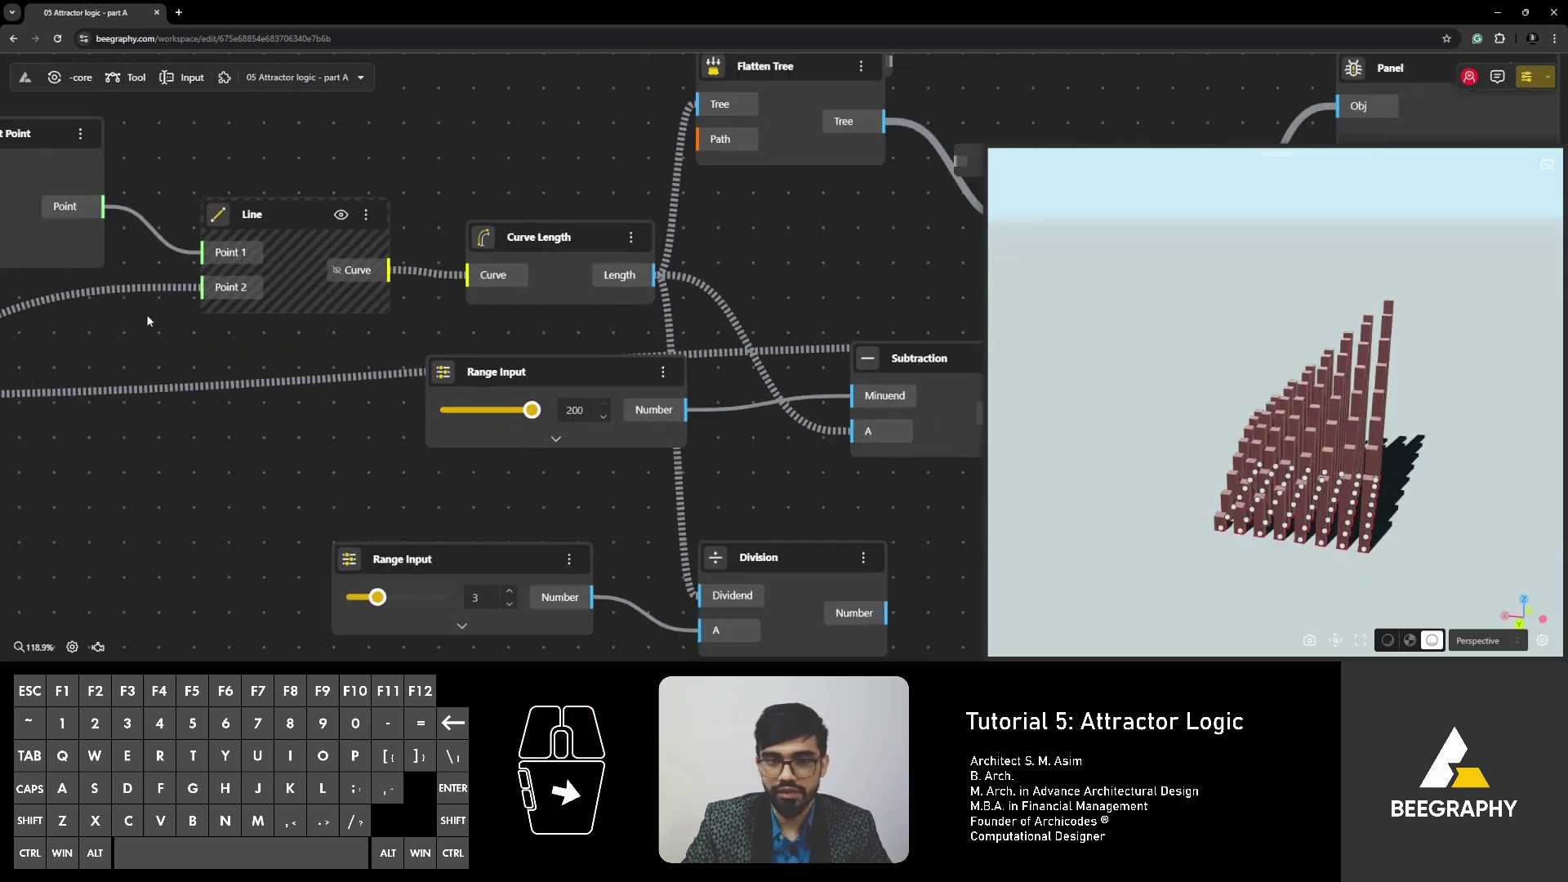
Try the attractor point's X coordinate at 19 and 93, inspecting the extrusions from several angles.
right_drag(85, 314, 955, 535)
drag(398, 323, 413, 318)
drag(1261, 524, 1229, 507)
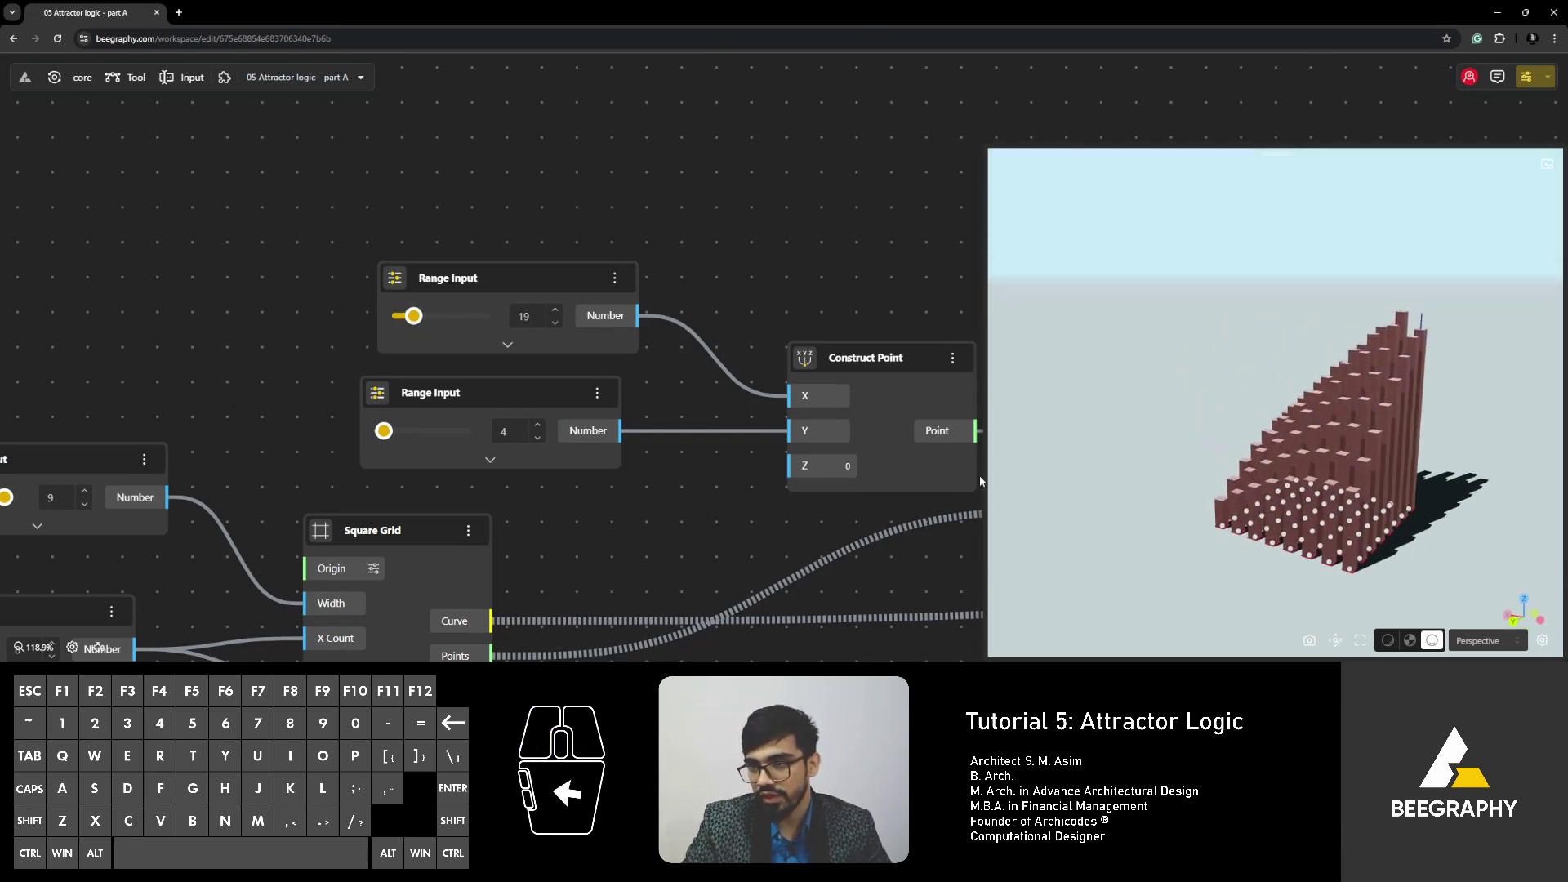
drag(413, 315, 479, 317)
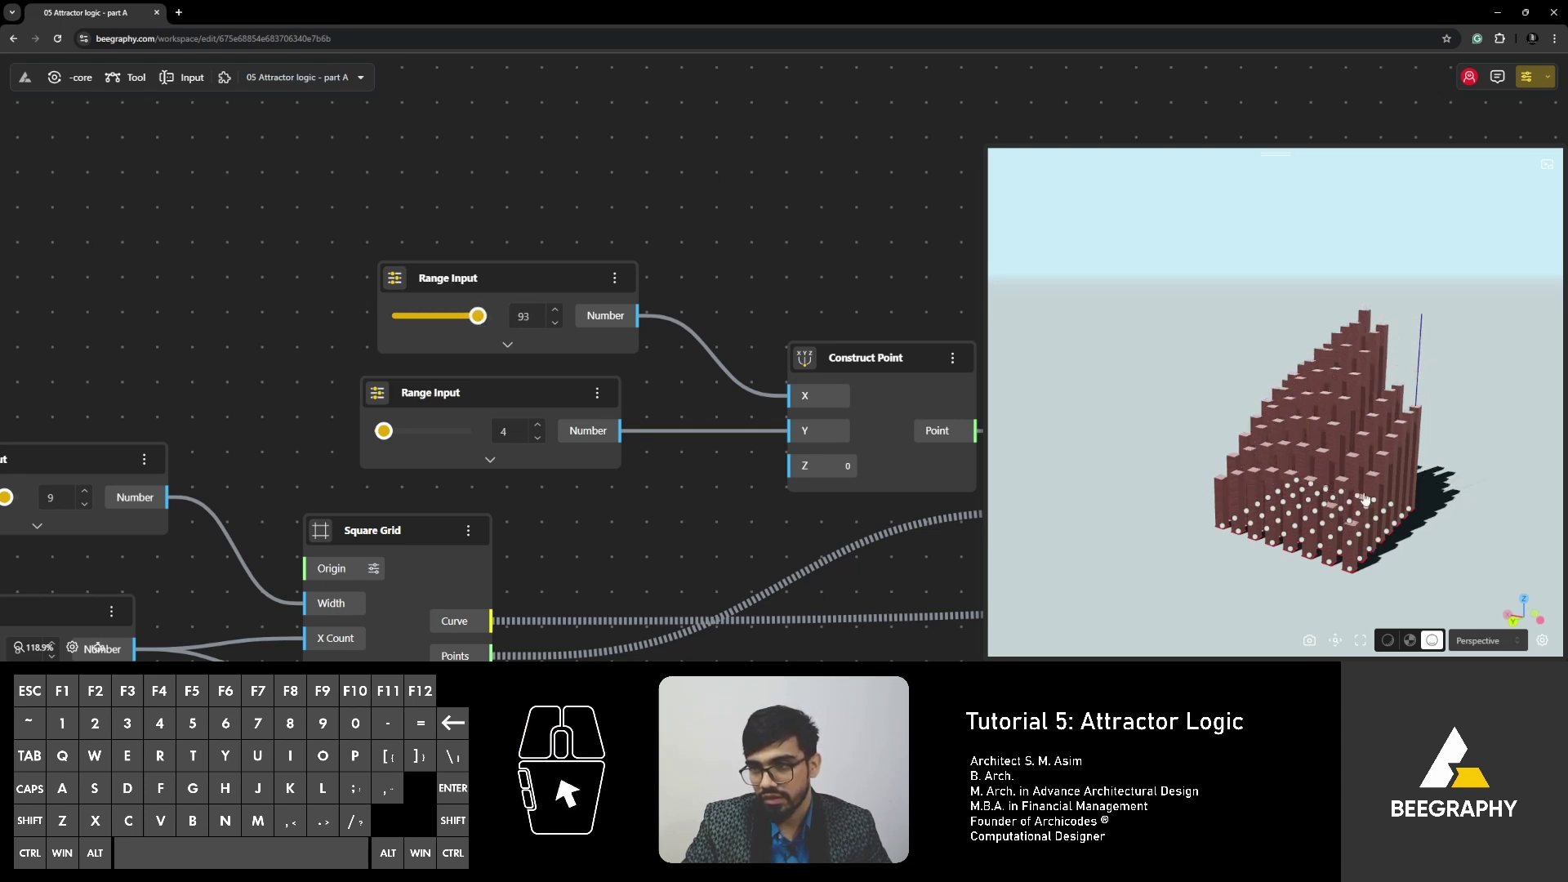
drag(1327, 496, 1352, 641)
right_drag(1352, 641, 1313, 531)
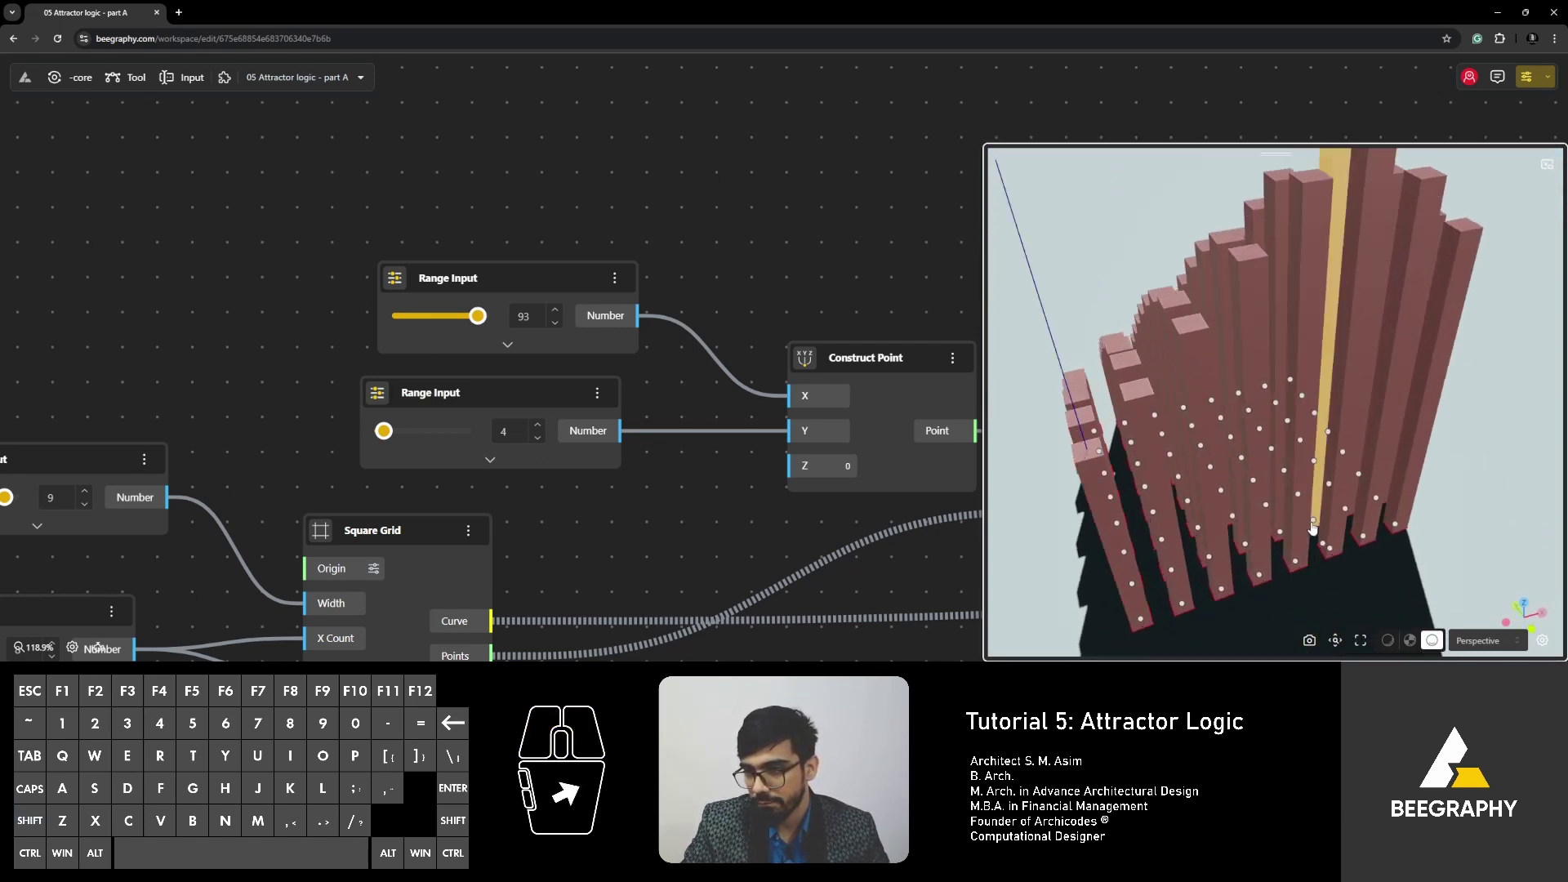
Set the attractor point's X coordinate to 30 and Y coordinate to 42, and inspect the extrusions.
drag(456, 325, 424, 320)
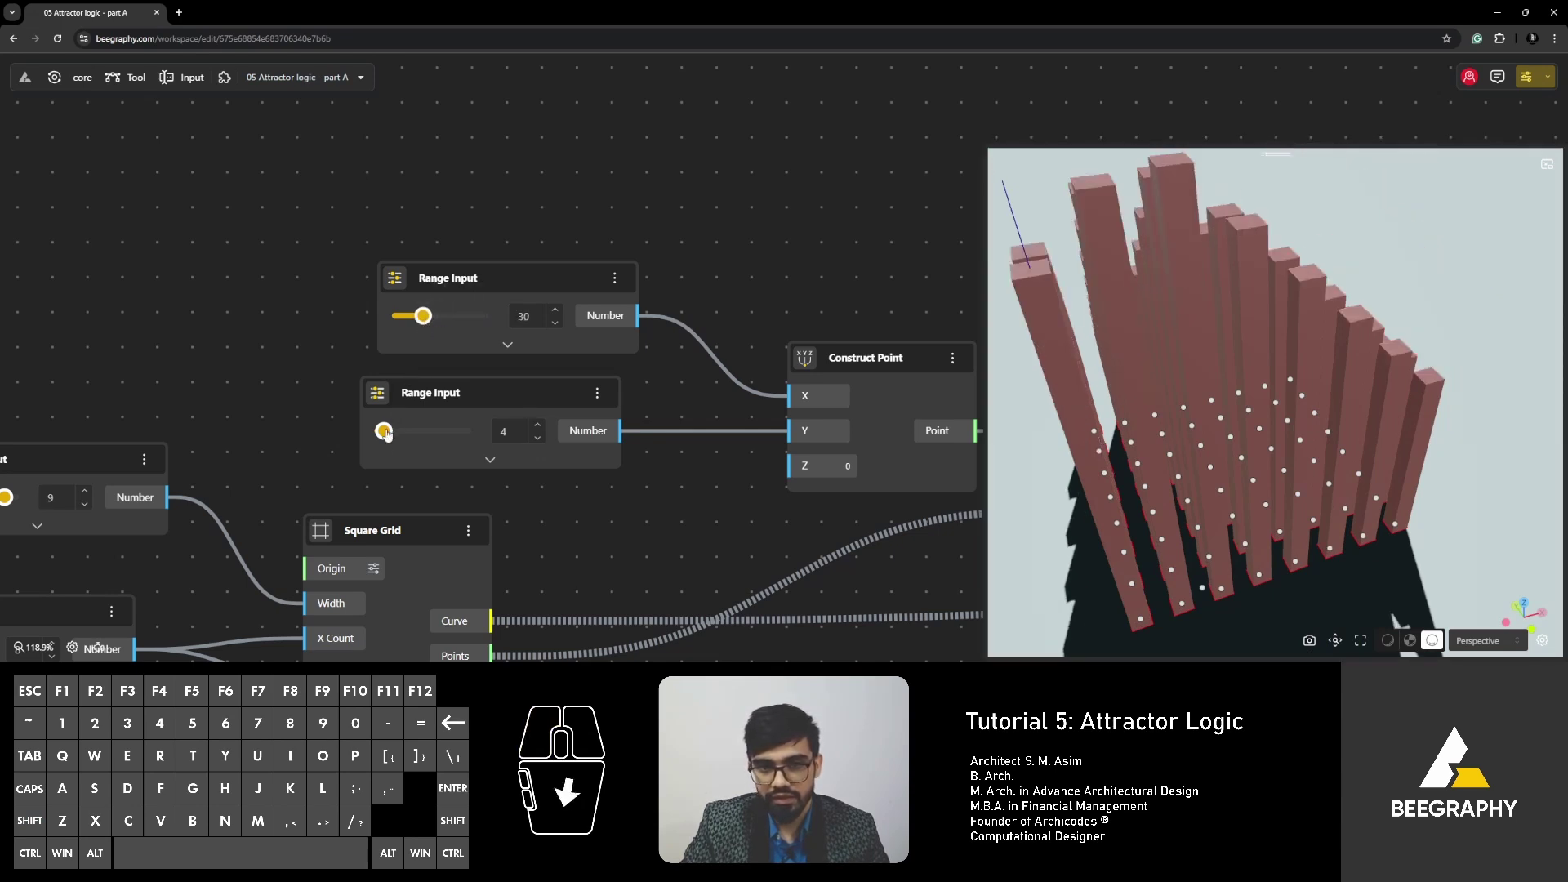
drag(383, 431, 416, 431)
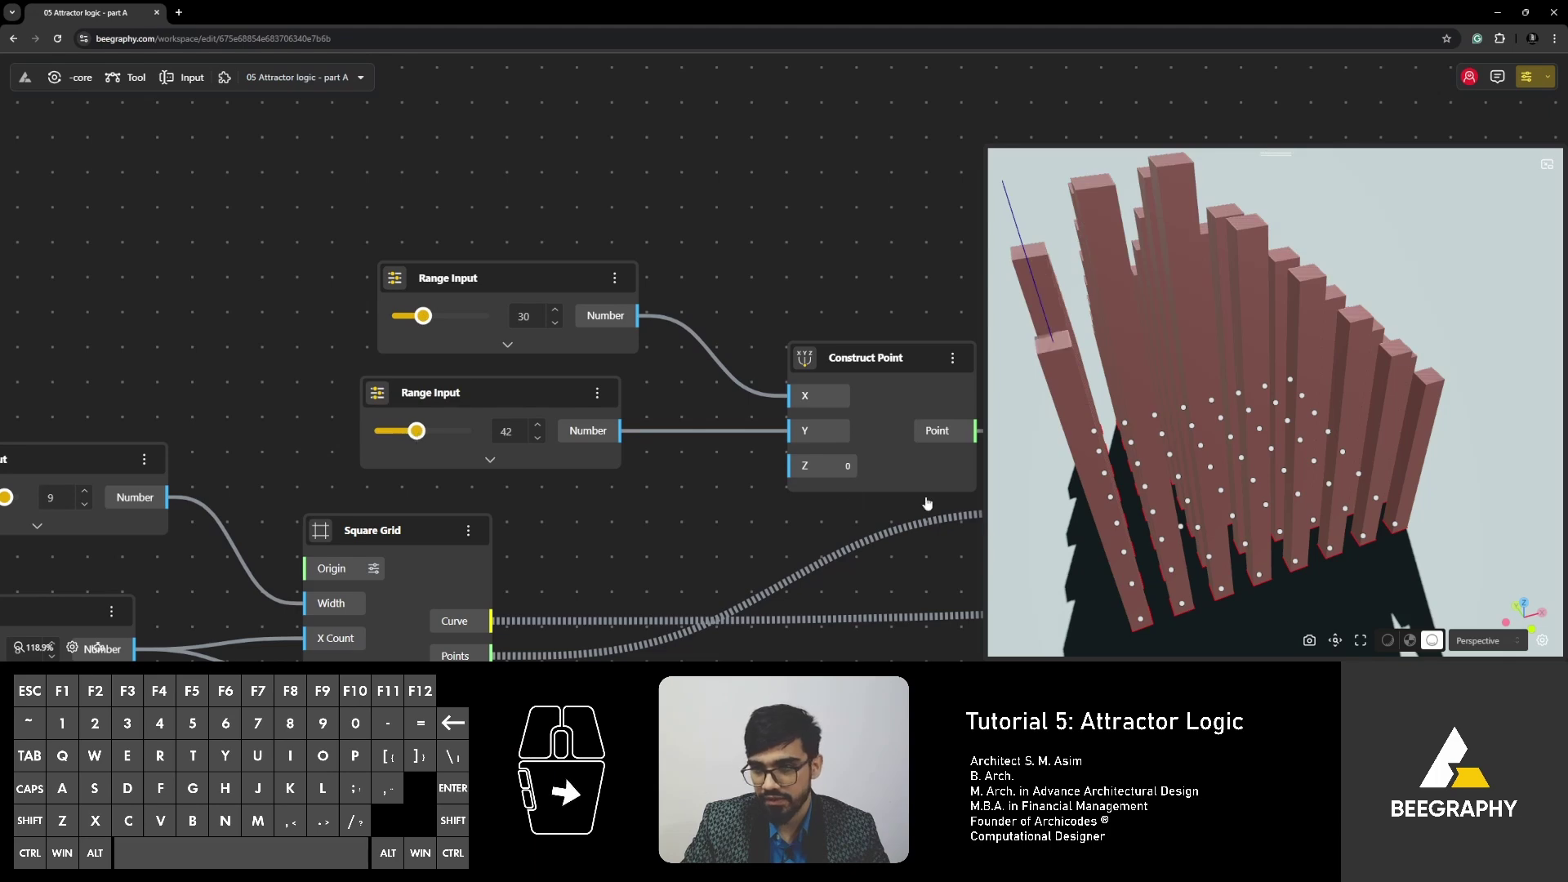
drag(1306, 409, 1135, 472)
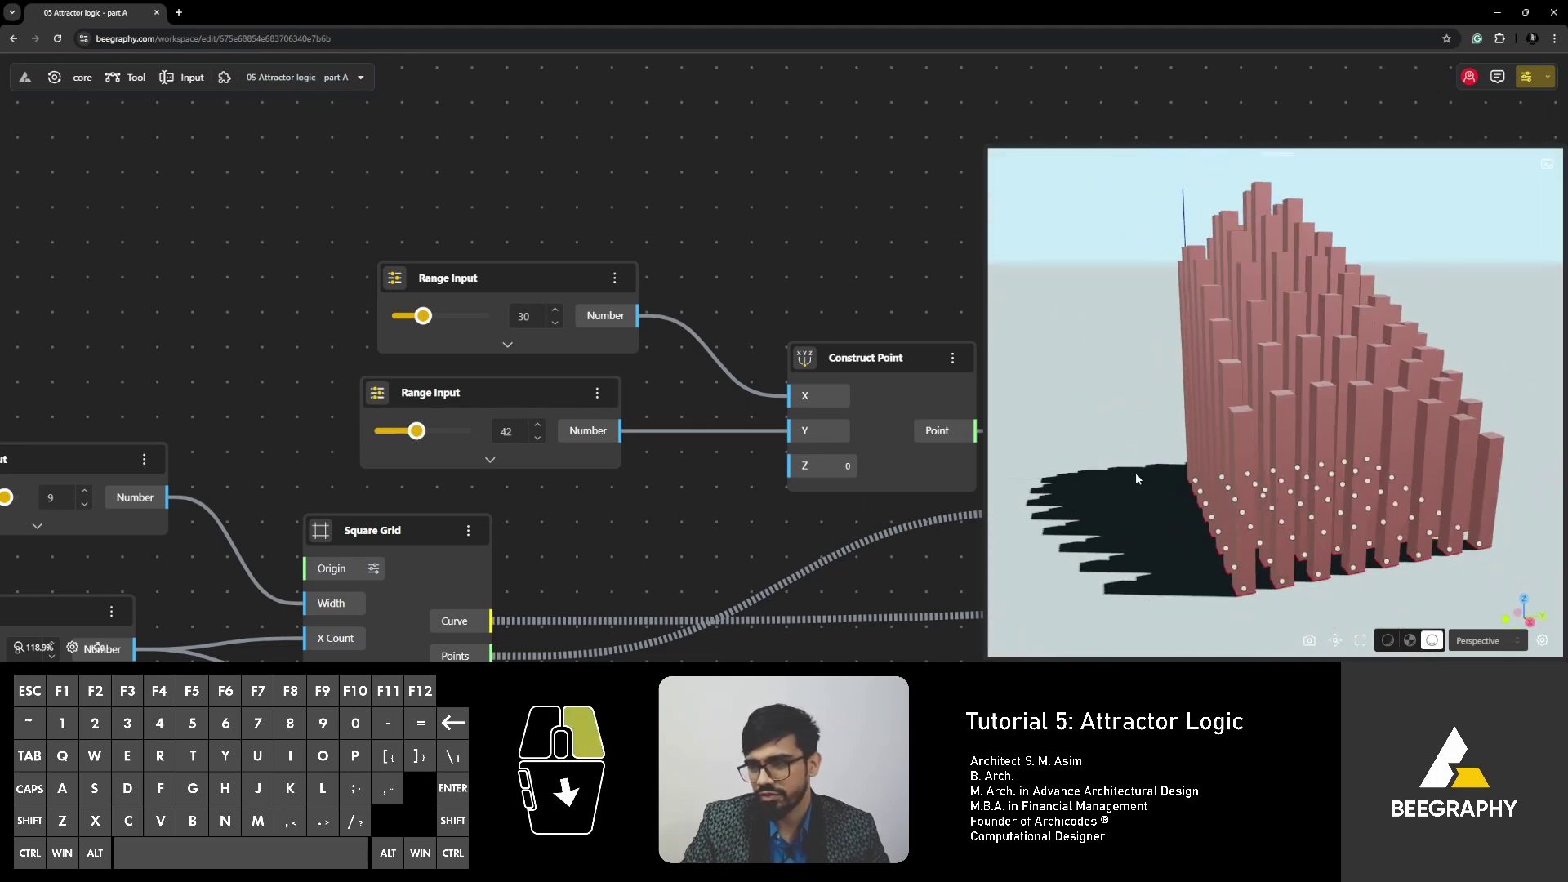
Connect Subtraction's Number output to Division's Dividend and Division's Number output to VectorZ's Factor, arranging Subtraction beside its Range Input.
scroll(433, 225, down, 4)
right_drag(557, 390, 606, 410)
scroll(452, 445, up, 3)
click(641, 441)
drag(672, 439, 690, 441)
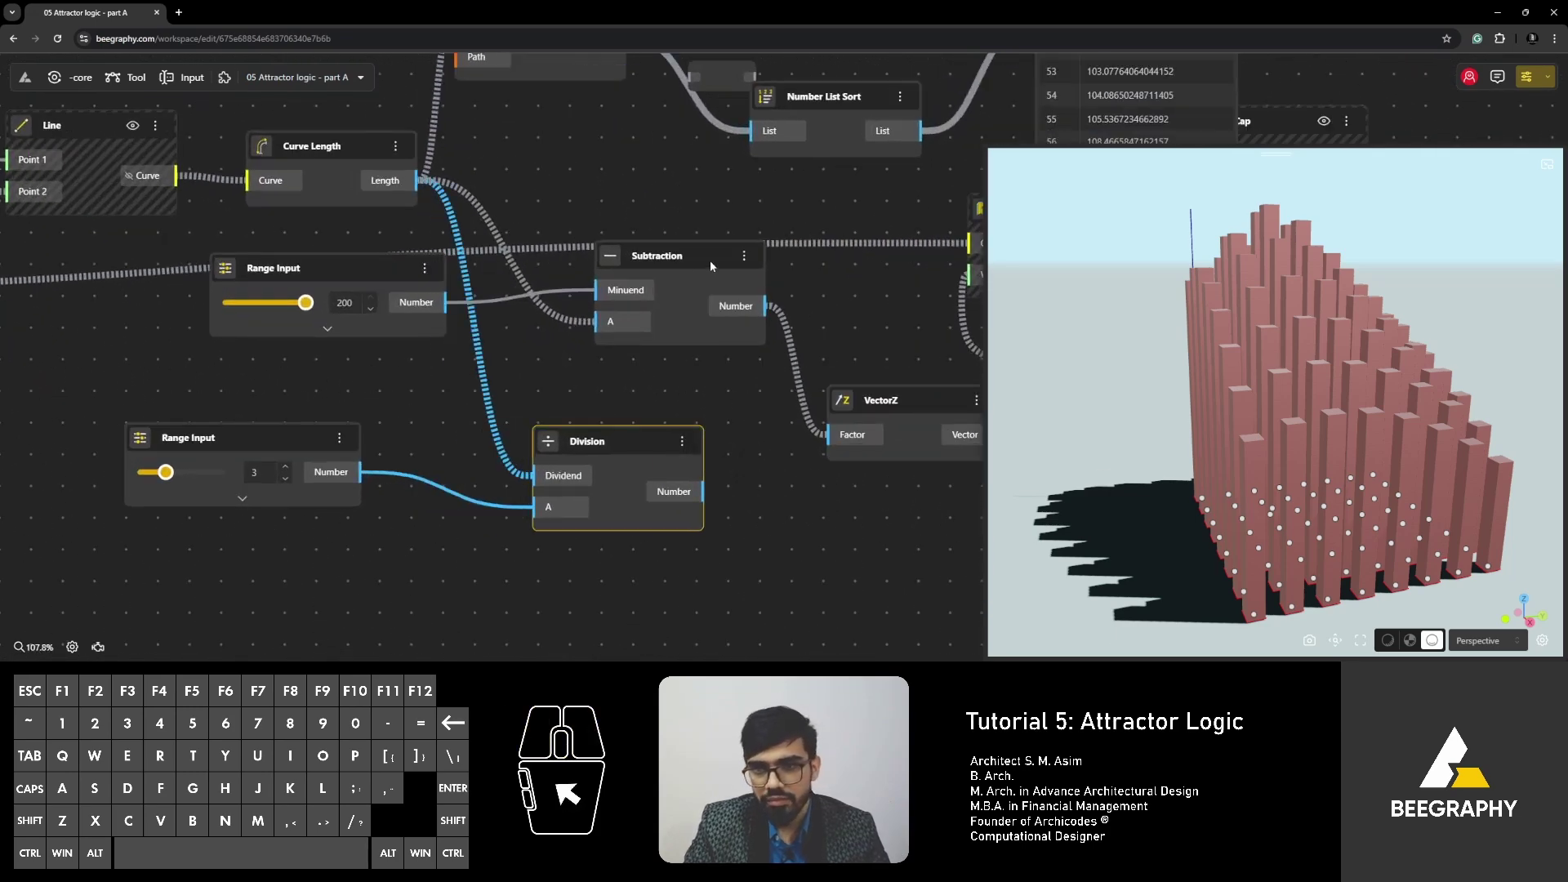
drag(708, 260, 665, 272)
drag(722, 319, 536, 476)
drag(695, 494, 829, 435)
drag(641, 272, 574, 272)
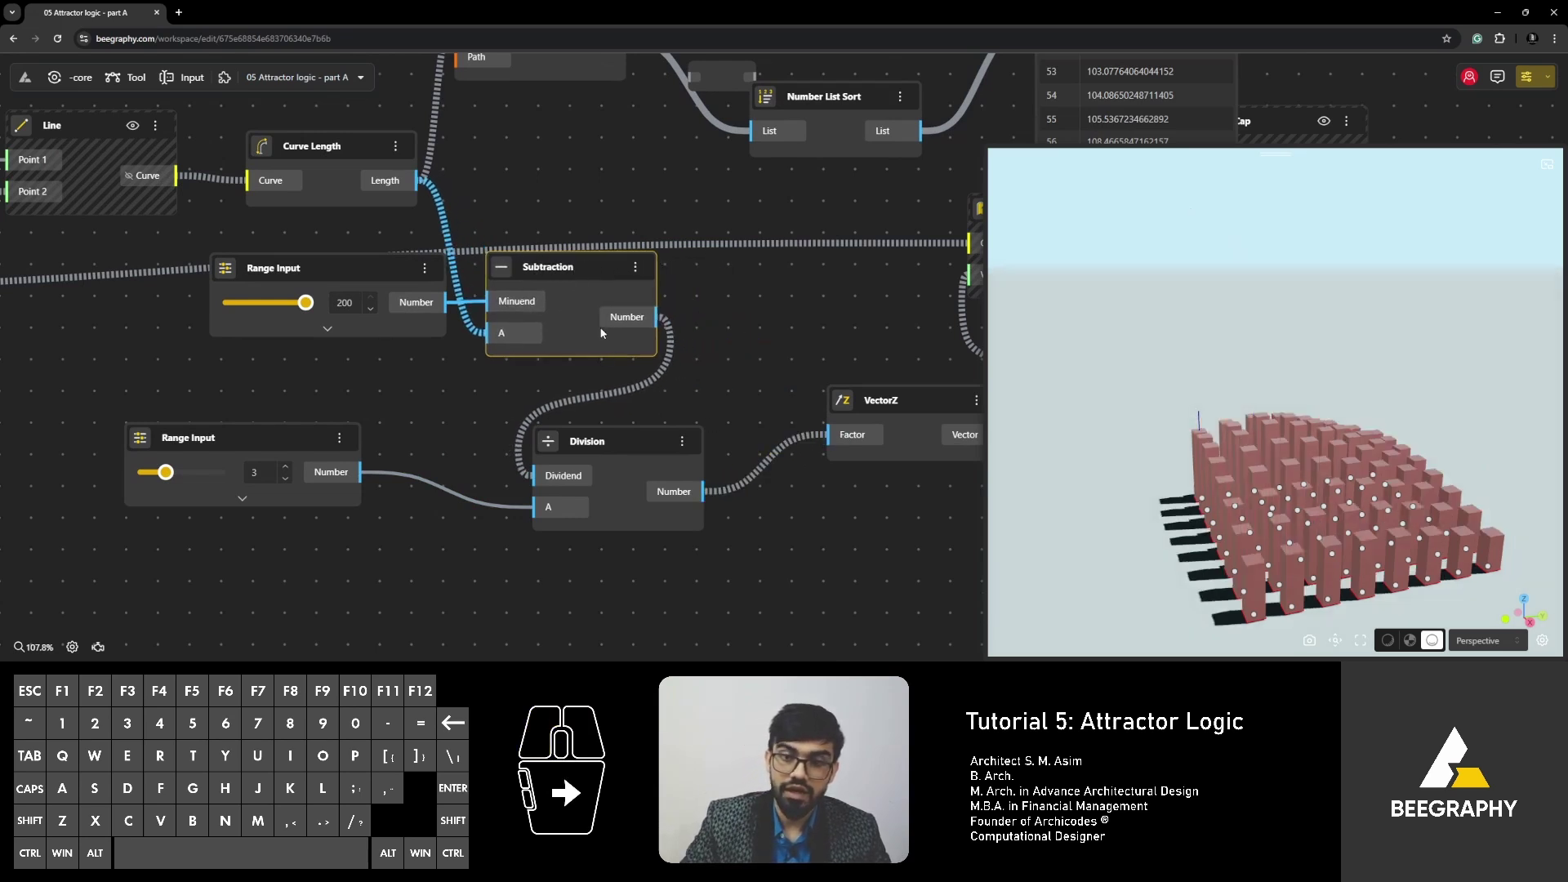
drag(1378, 569, 1354, 453)
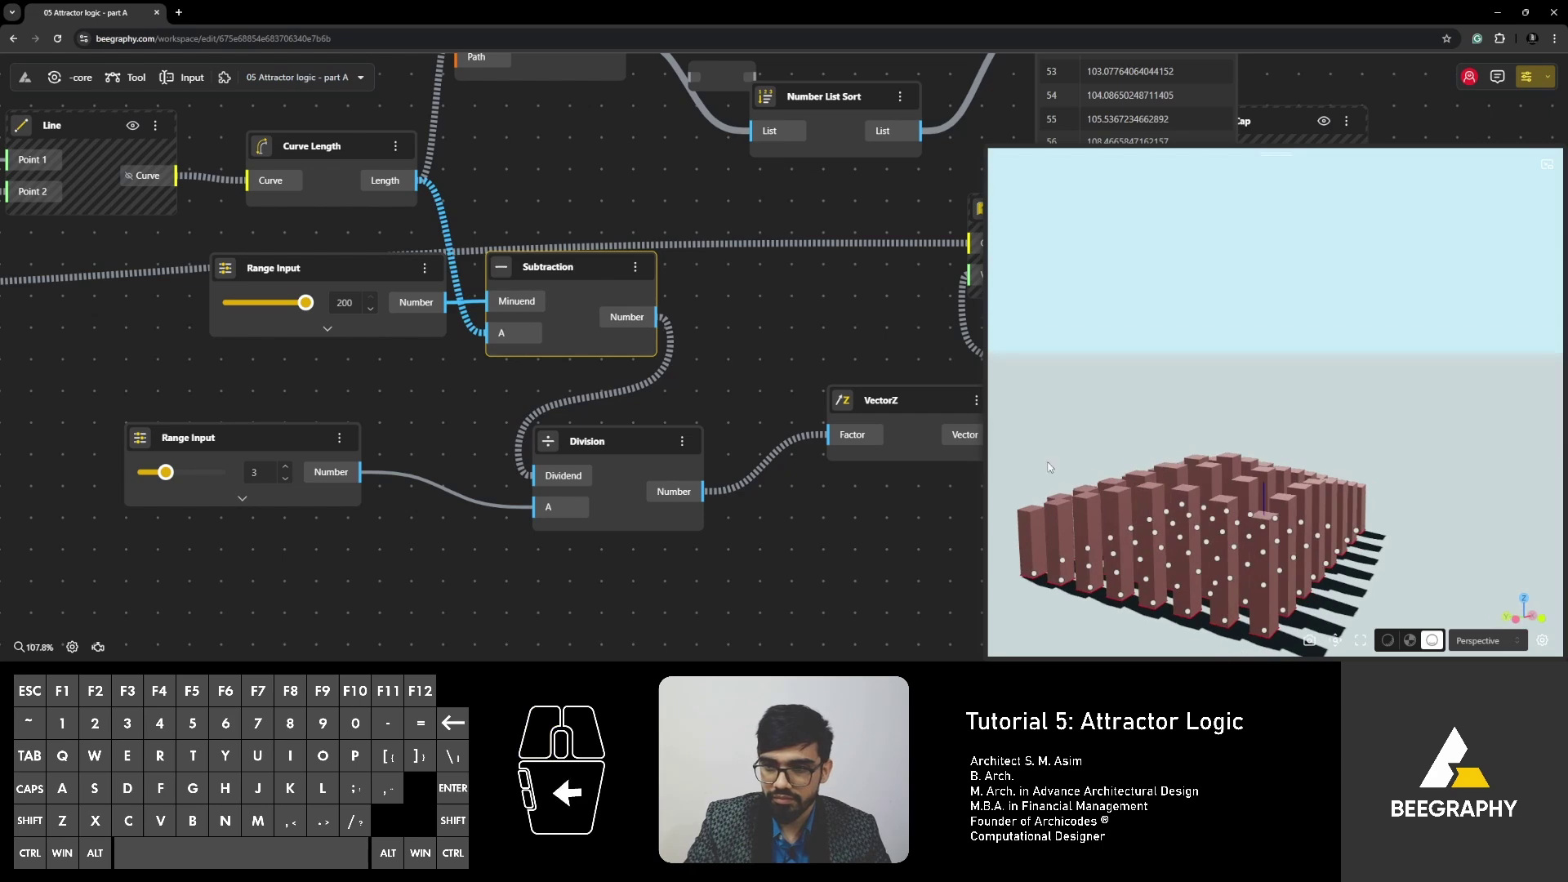
Hide the Square Grid node's preview and inspect the extrusions without the grid points.
scroll(719, 452, down, 6)
scroll(572, 425, up, 4)
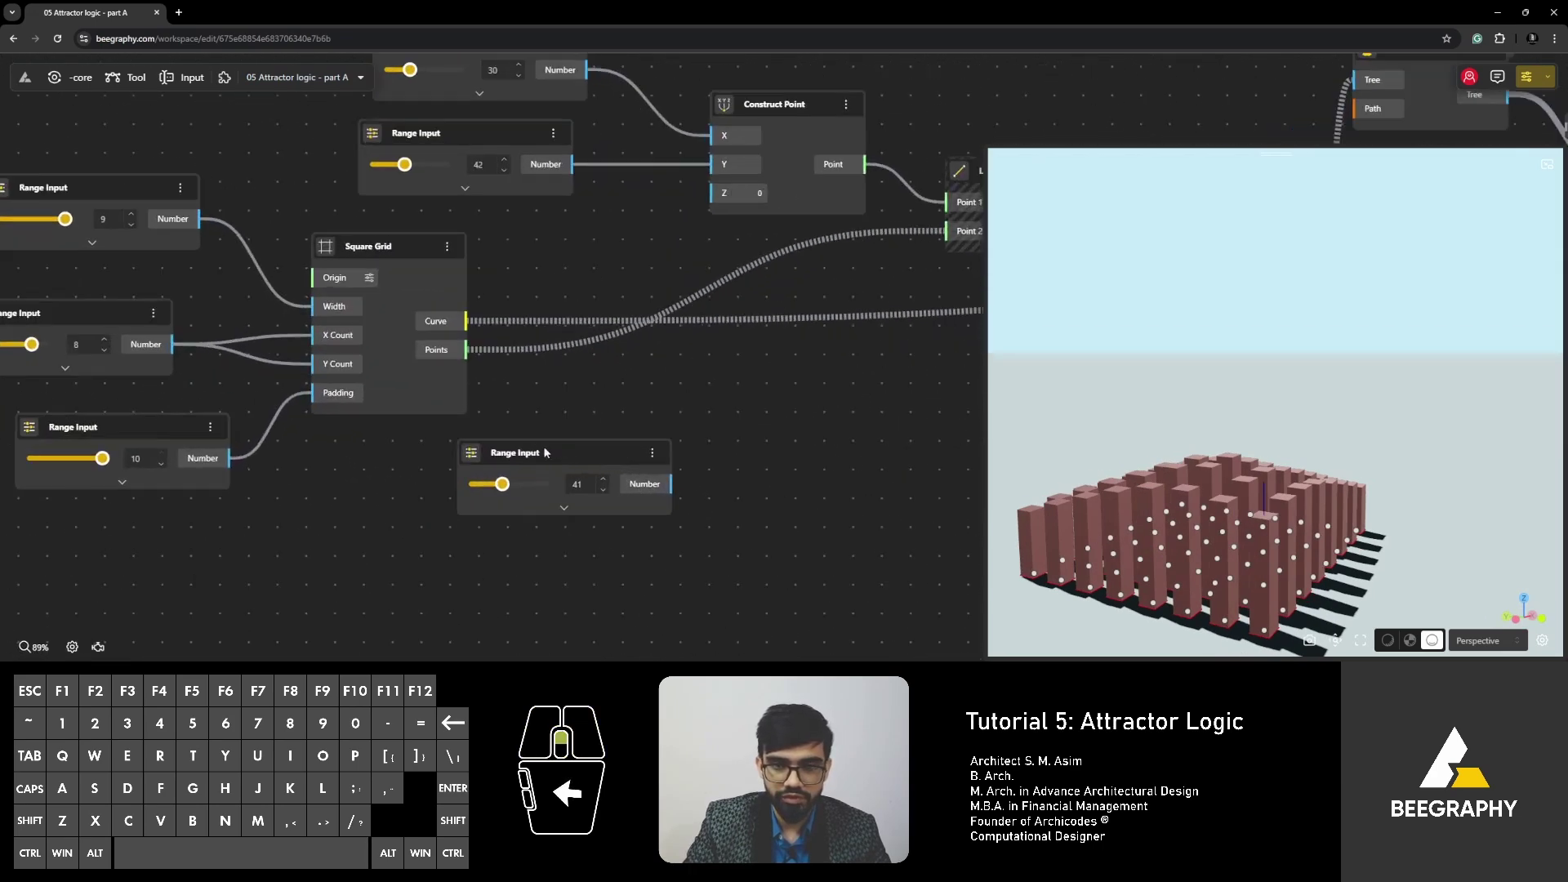
scroll(538, 429, down, 3)
scroll(492, 298, up, 2)
click(325, 316)
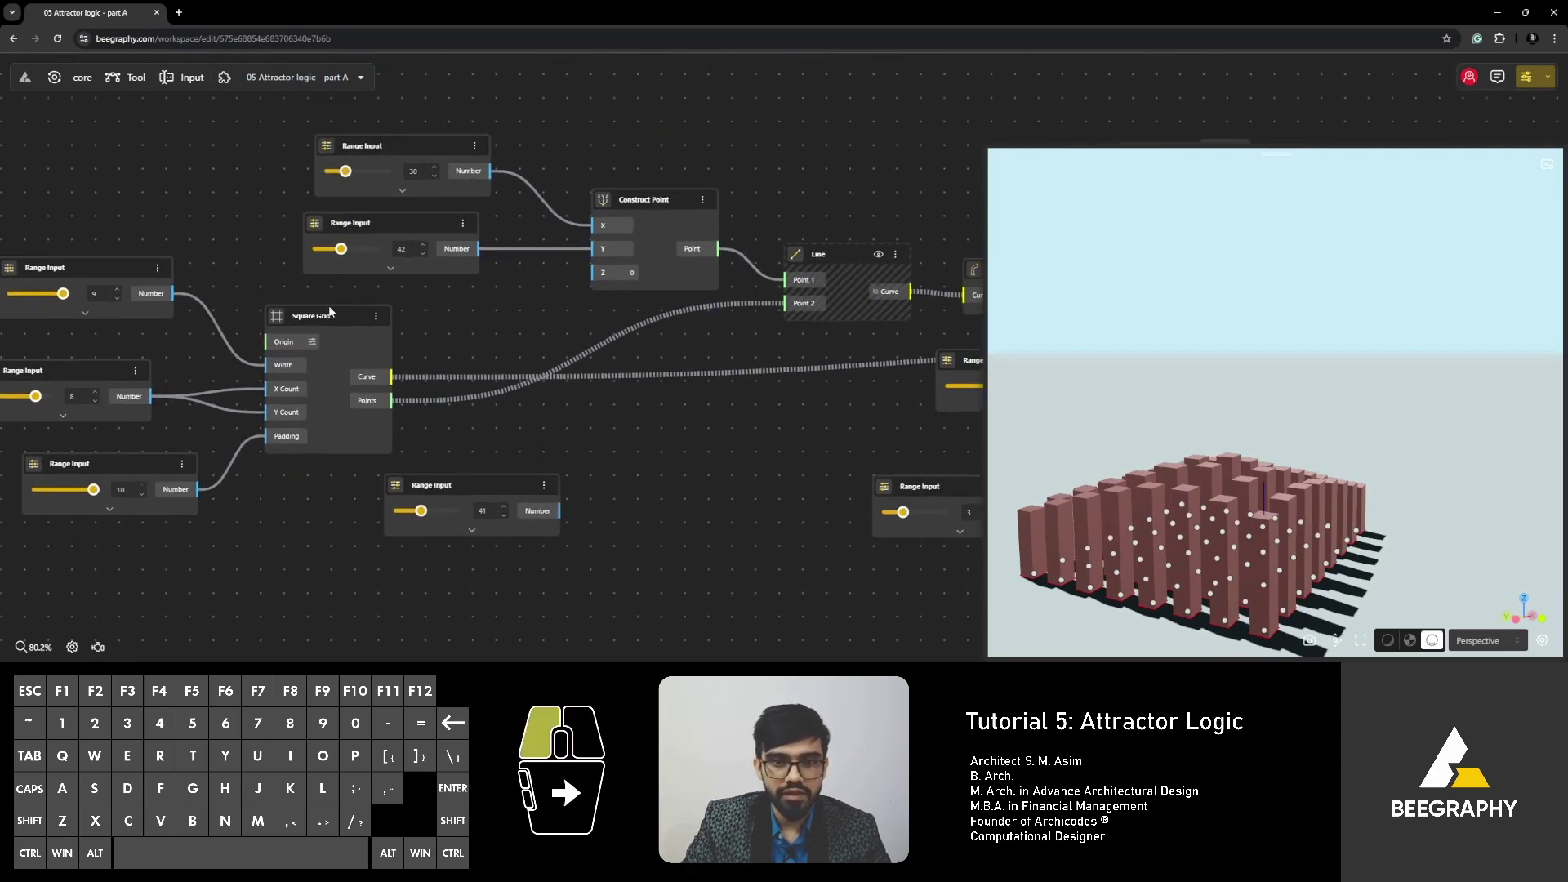
right_click(325, 318)
click(357, 332)
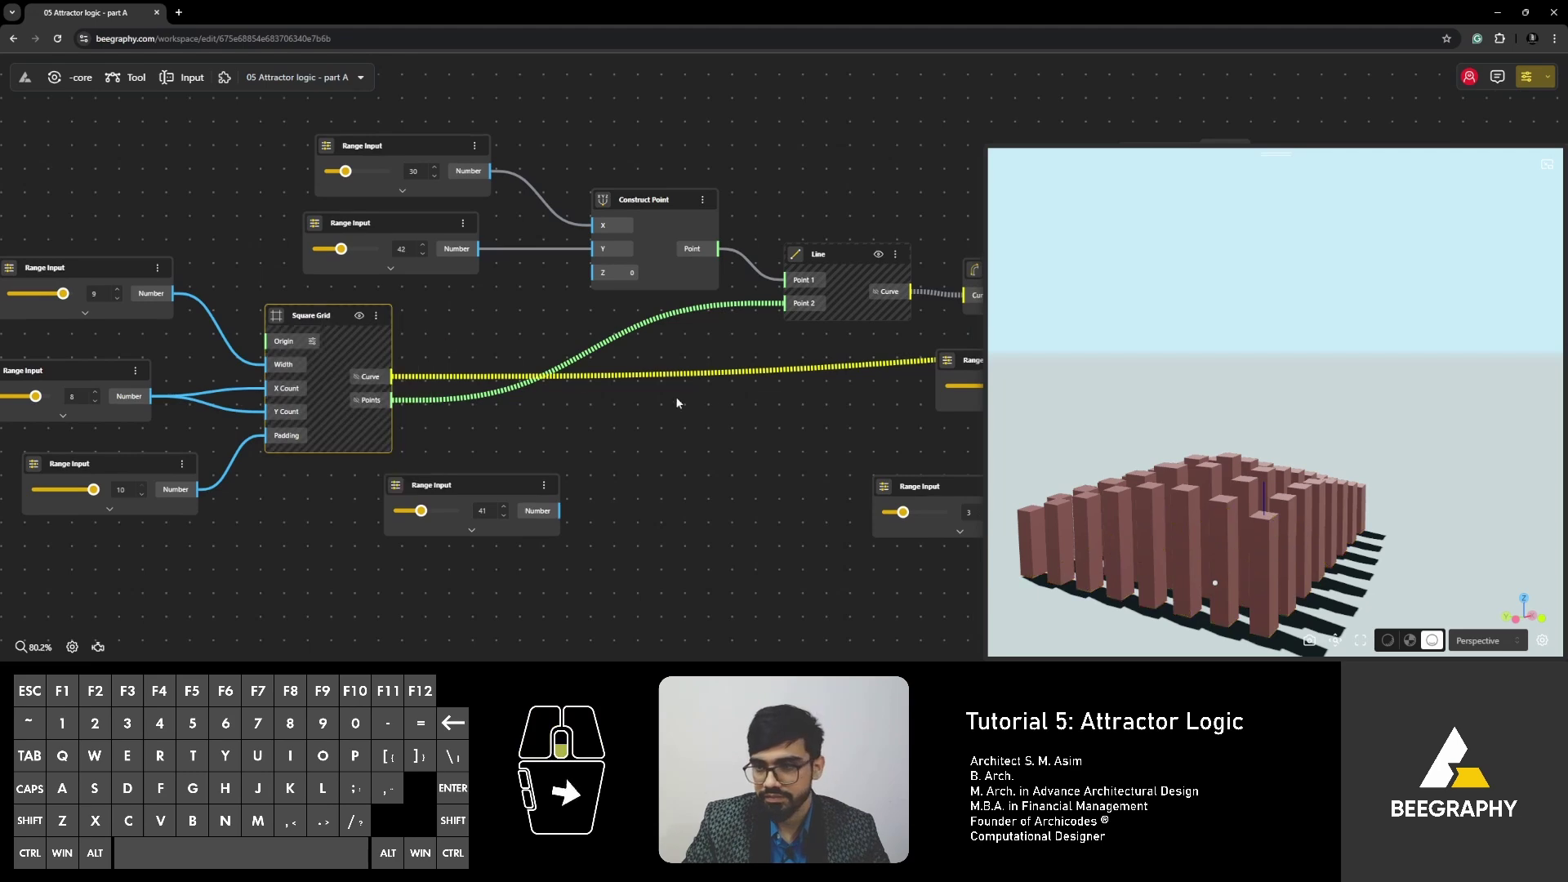
right_drag(768, 406, 578, 374)
mouse_move(1236, 490)
mouse_down()
mouse_move(1176, 571)
mouse_move(1144, 540)
mouse_move(1201, 539)
mouse_up()
Set the attractor point's X coordinate to 61 and inspect the extrusions from above.
right_drag(808, 410, 548, 439)
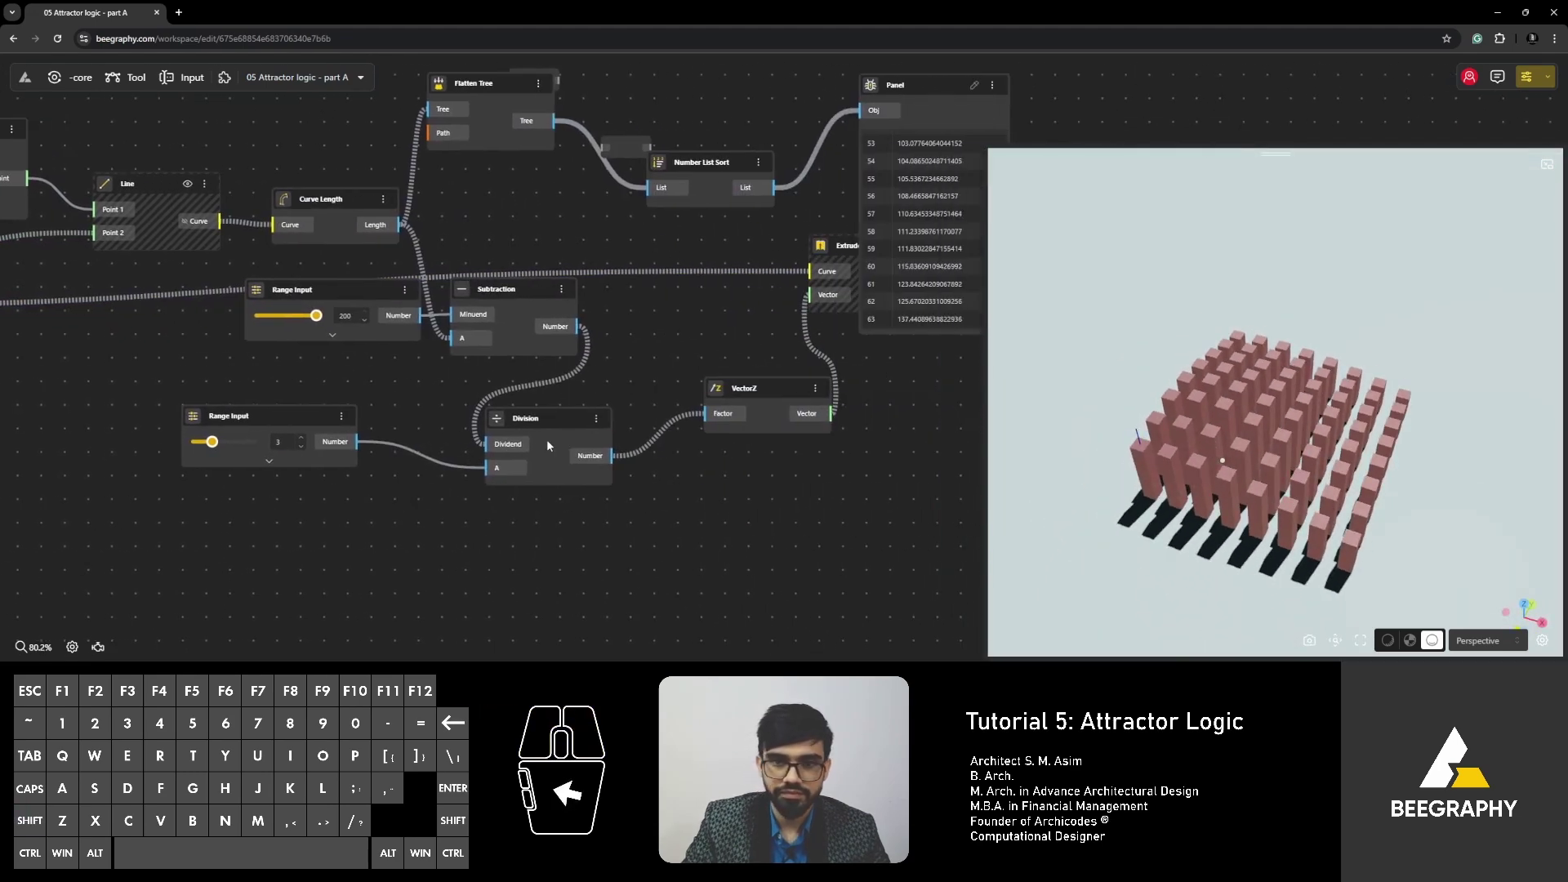
right_drag(118, 280, 666, 510)
right_drag(592, 416, 680, 428)
scroll(680, 429, up, 1)
scroll(680, 428, up, 5)
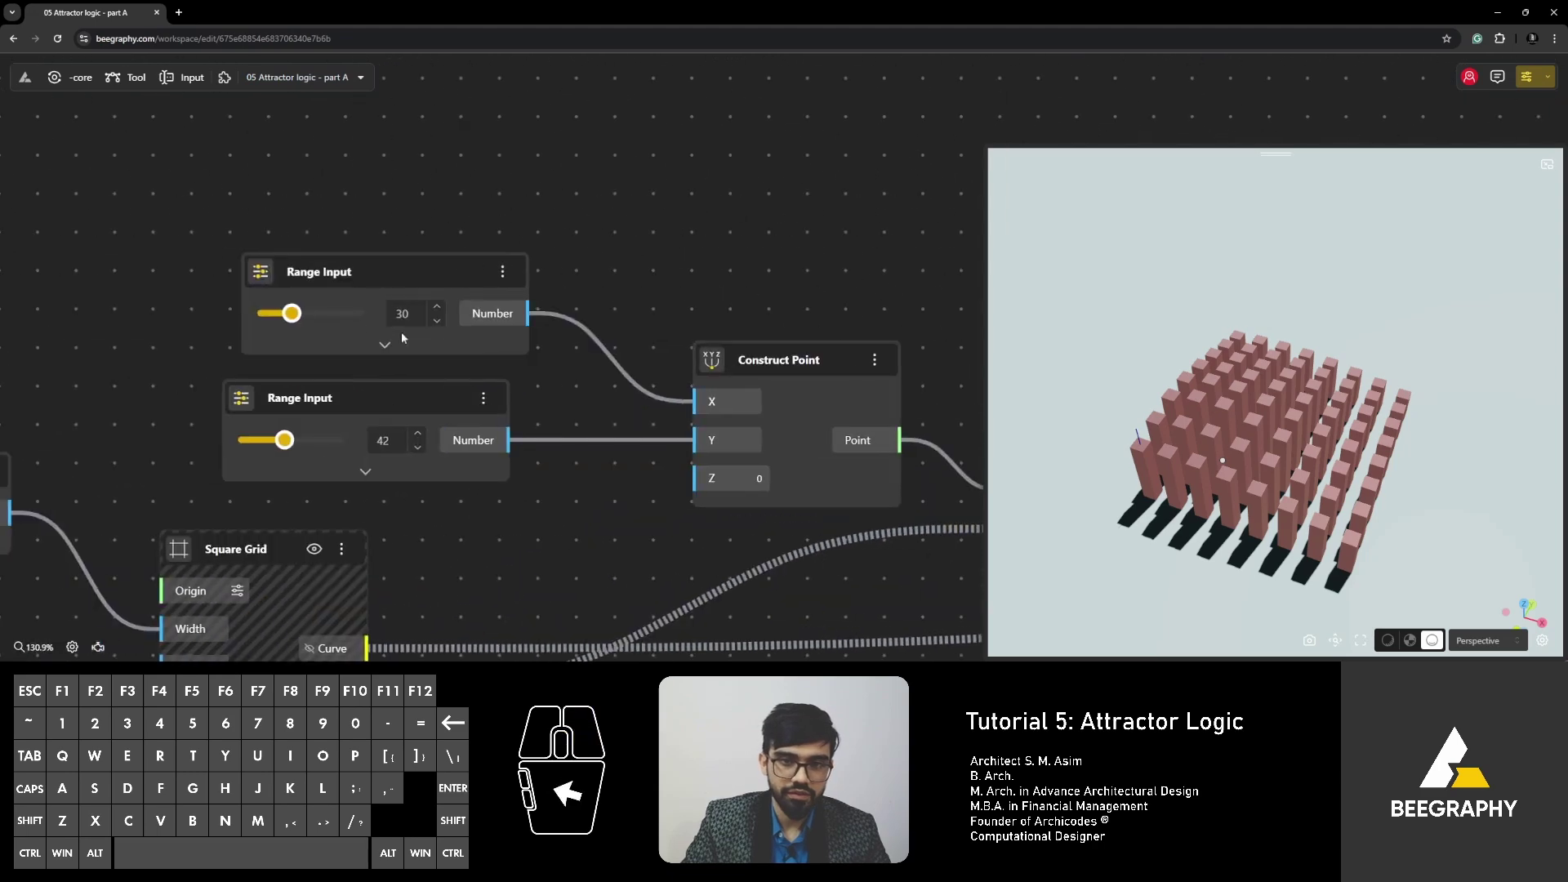
drag(296, 315, 323, 326)
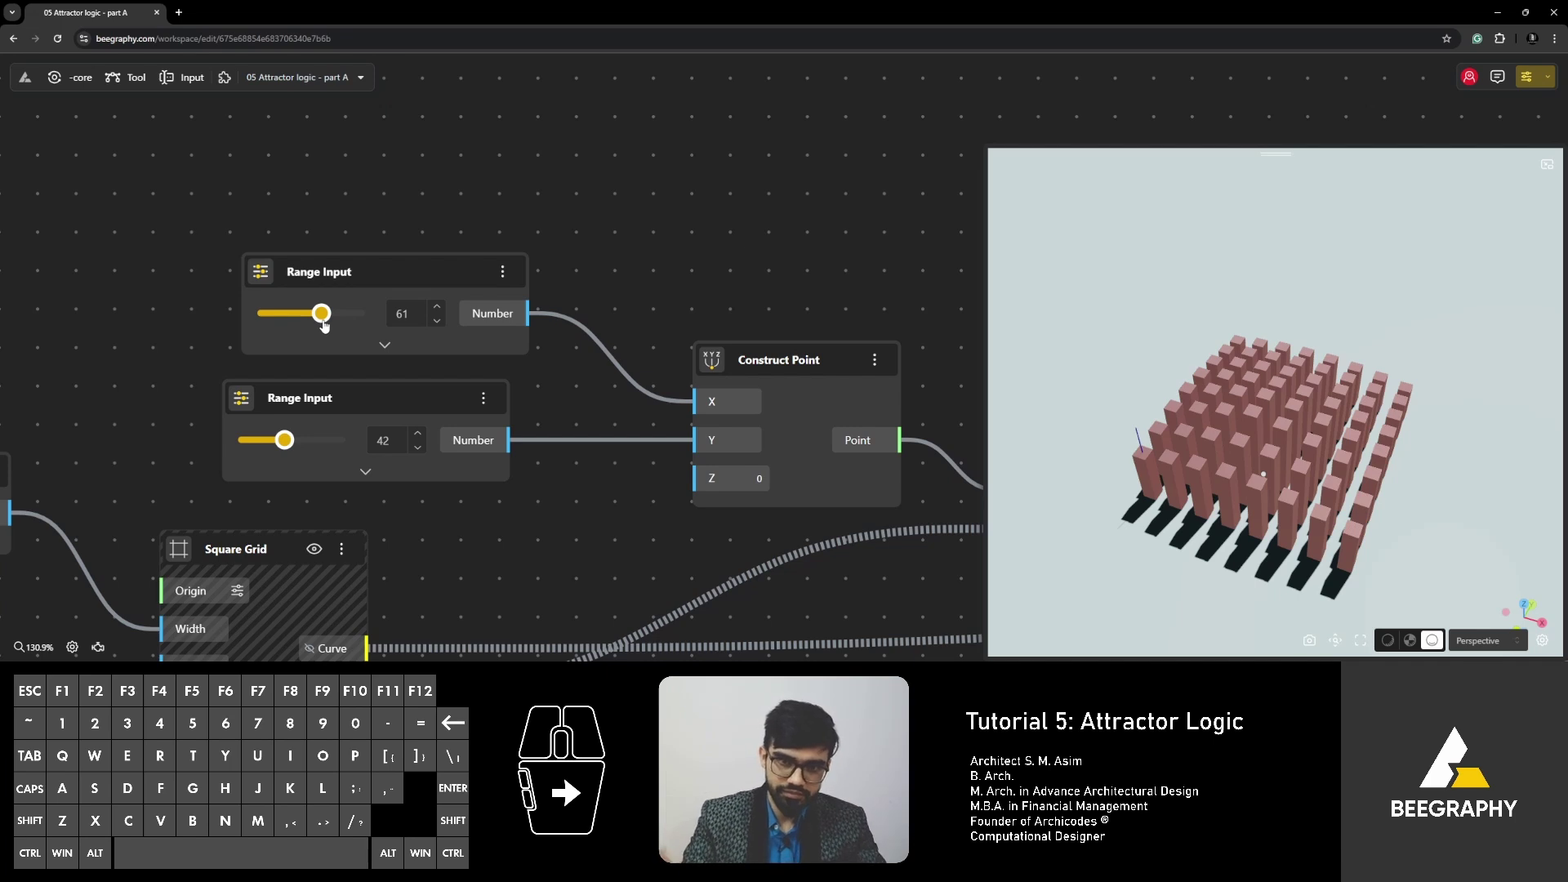
right_drag(635, 333, 536, 336)
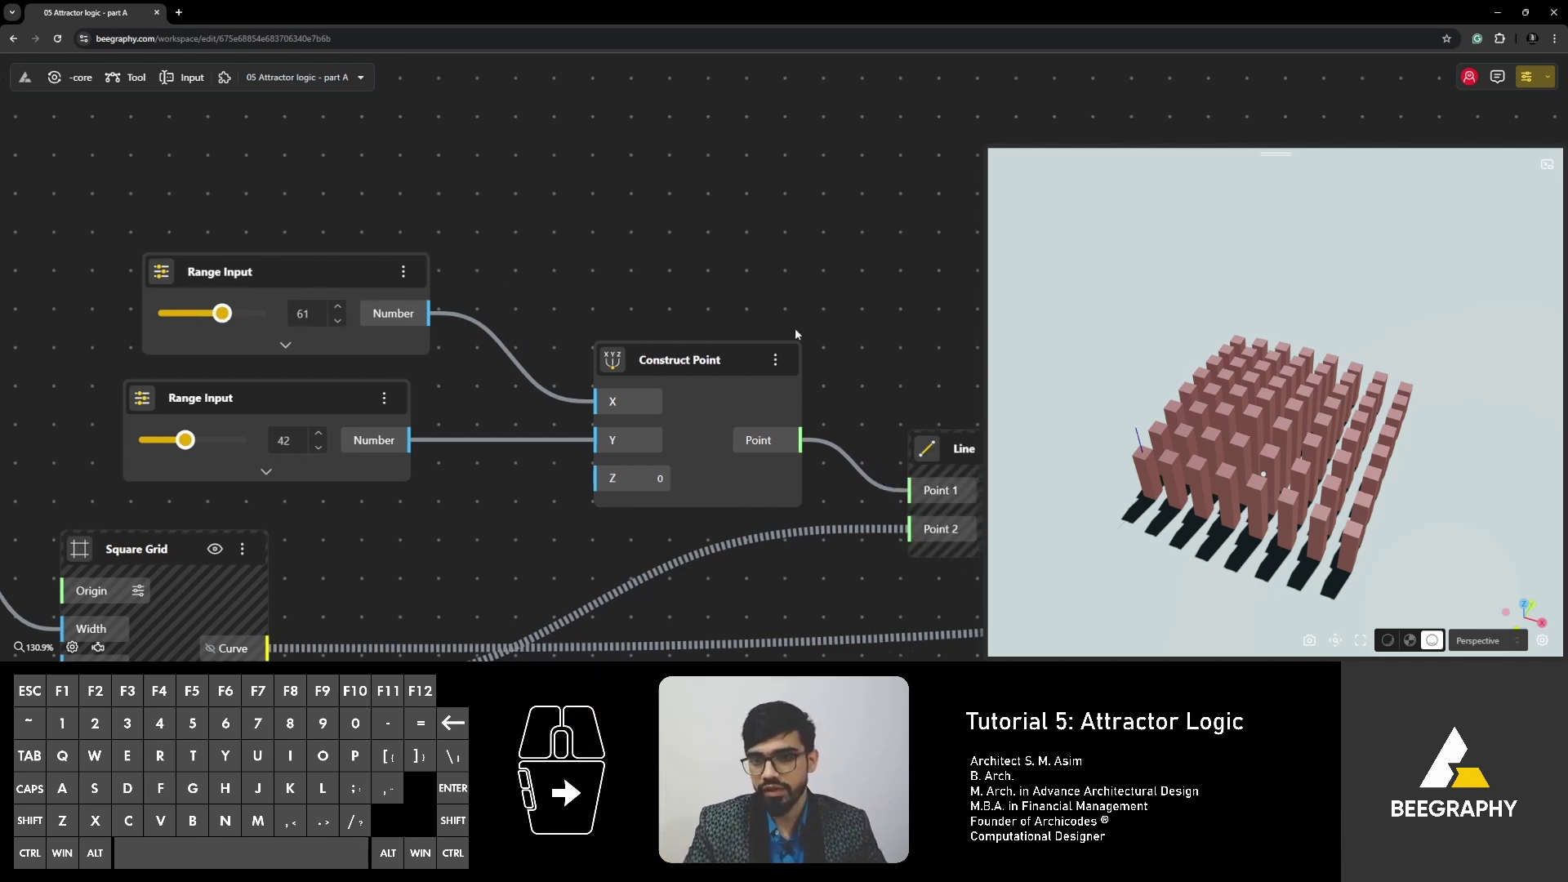
right_drag(947, 388, 768, 356)
right_drag(1256, 526, 1225, 531)
drag(1225, 531, 1136, 516)
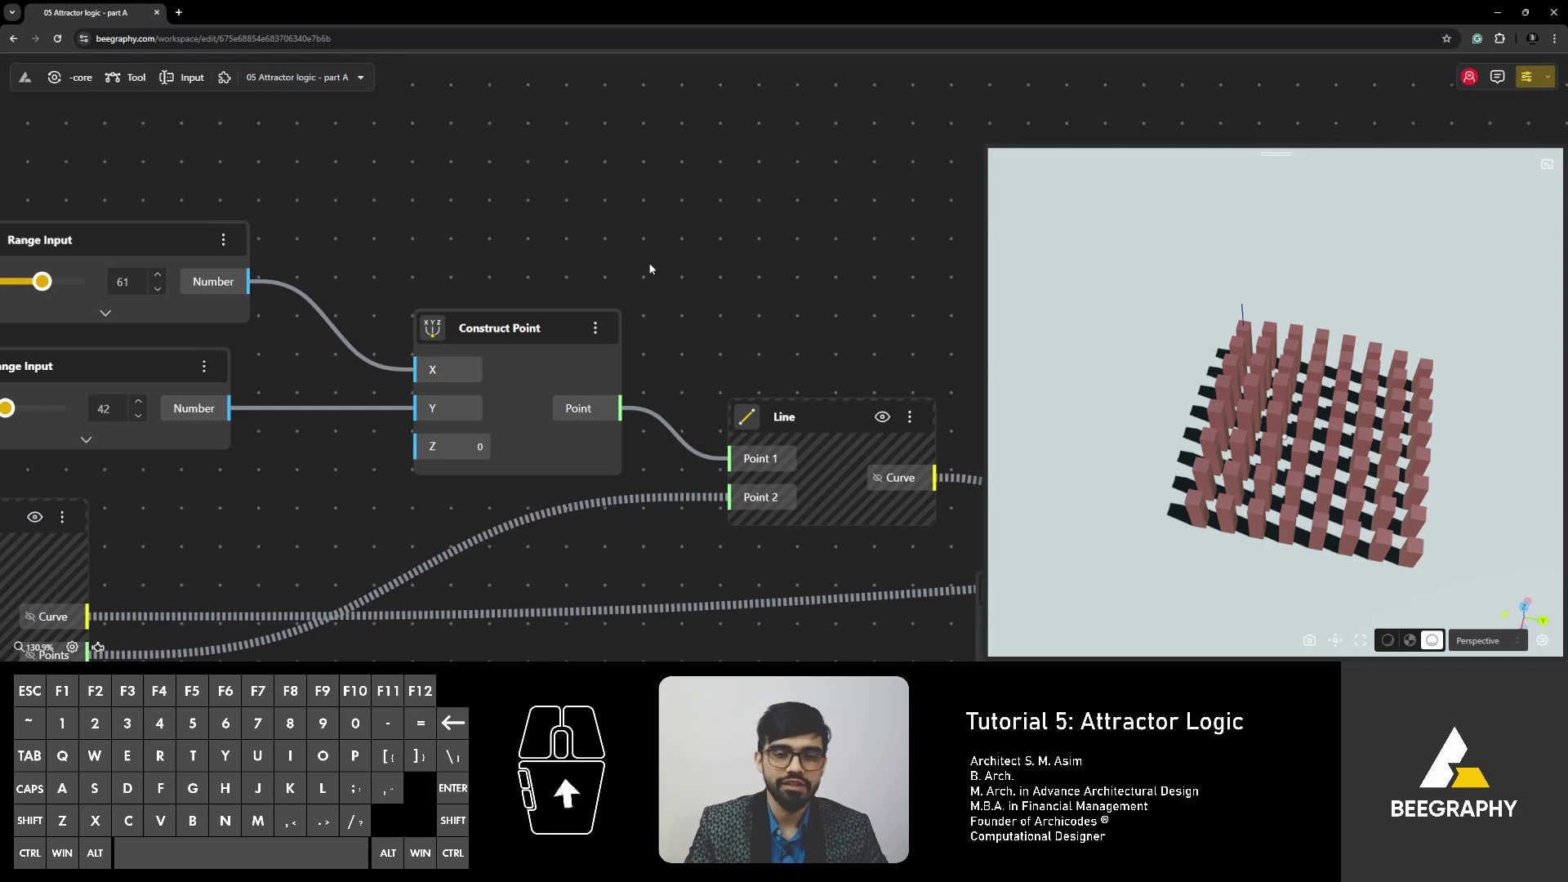
scroll(634, 233, down, 5)
scroll(567, 230, down, 2)
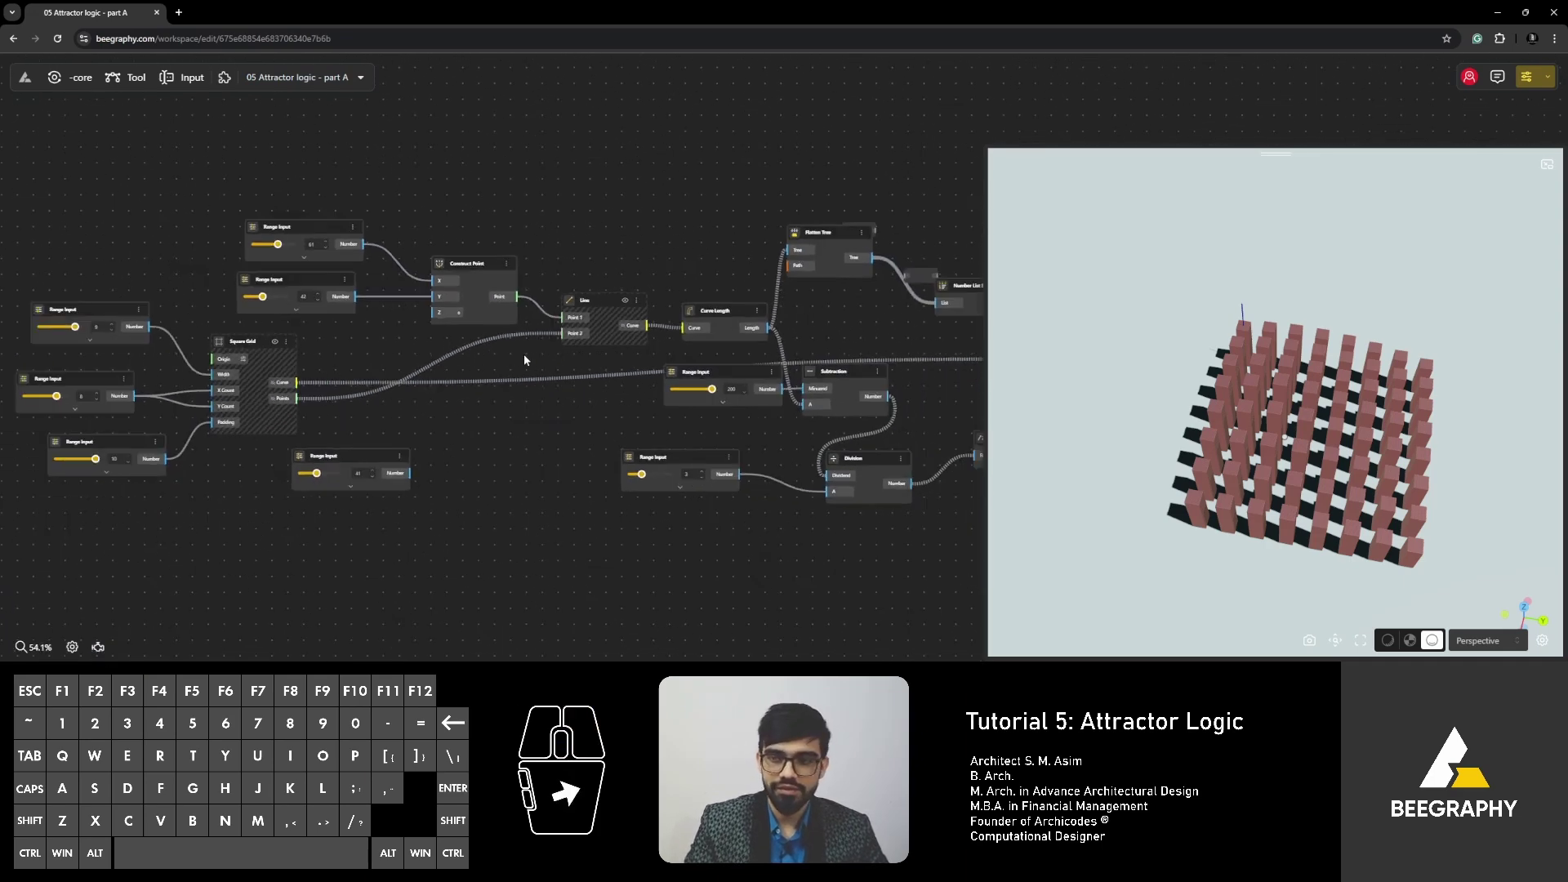
scroll(556, 341, down, 2)
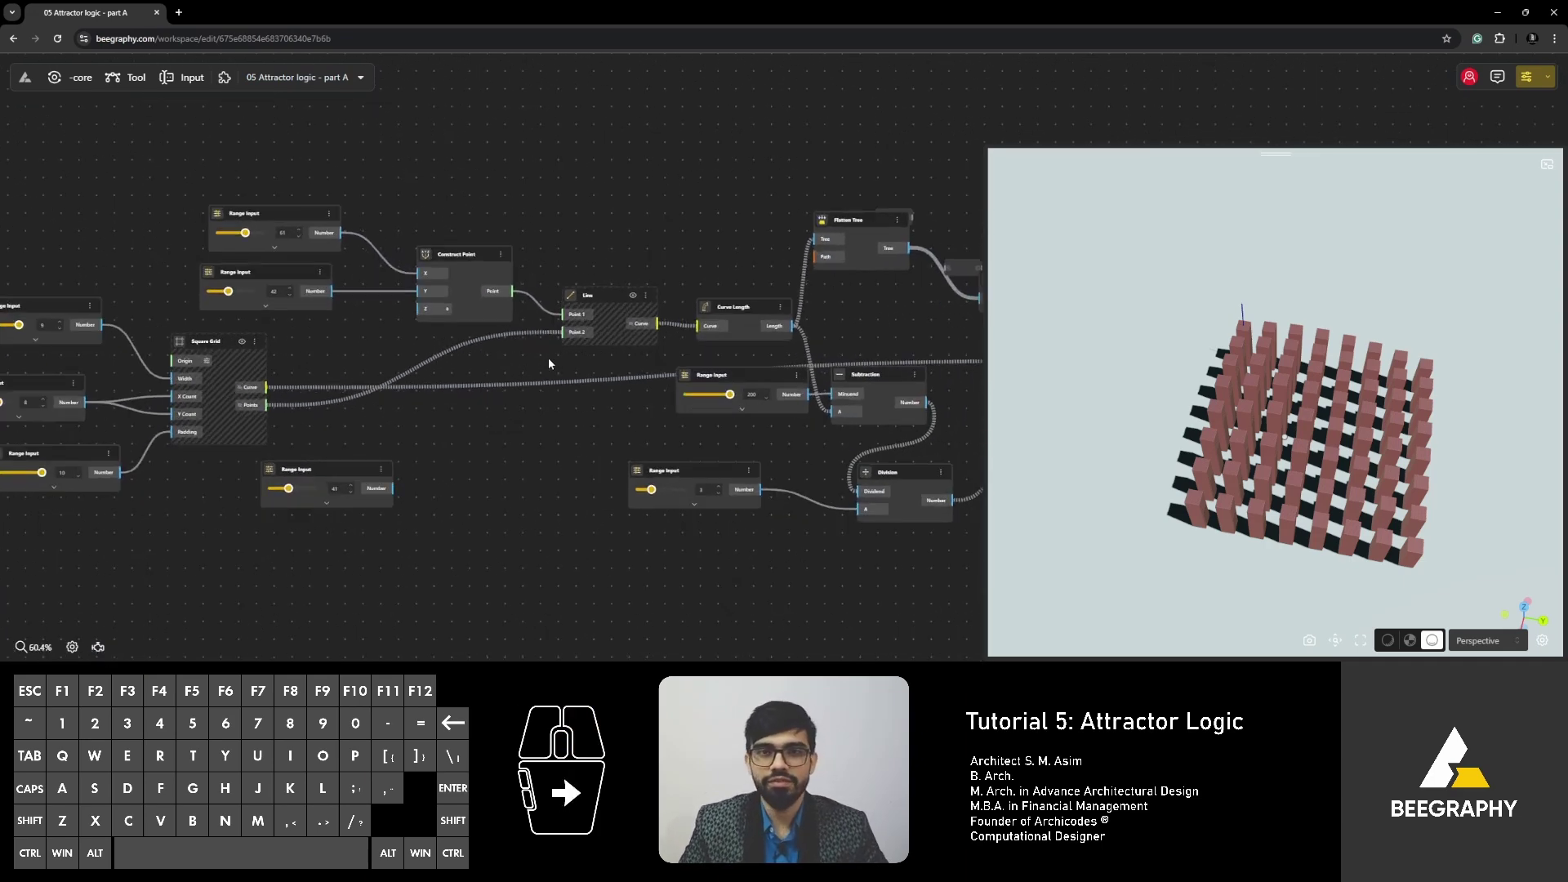